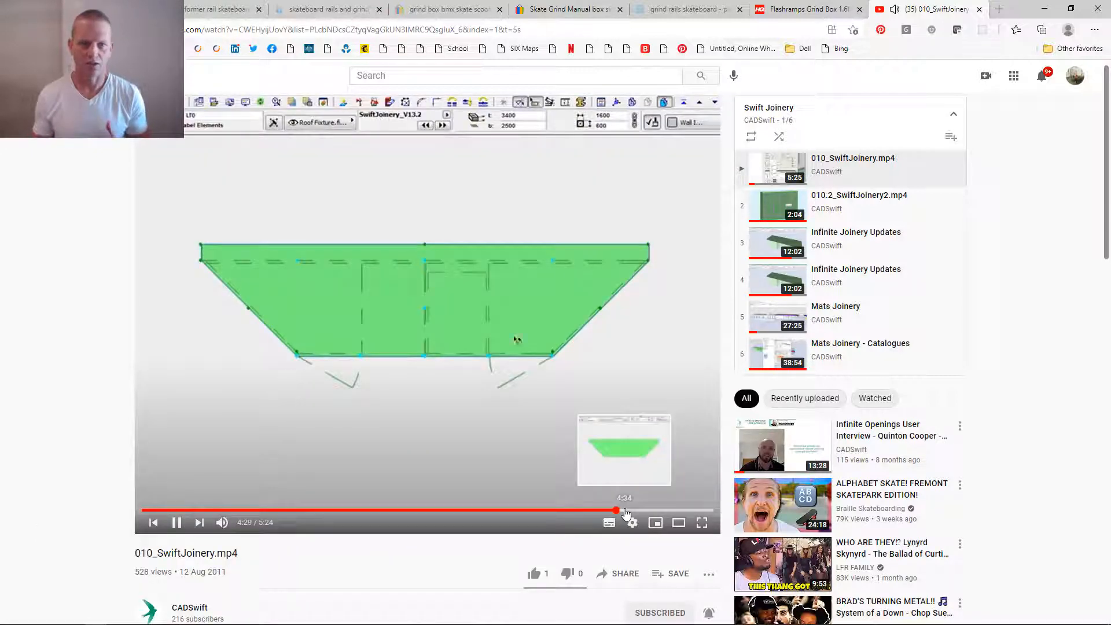
- Skim through the last part of the 010_SwiftJoinery.mp4 video and pause it near the end
{"action": "left_click", "coordinate": [631, 511]}
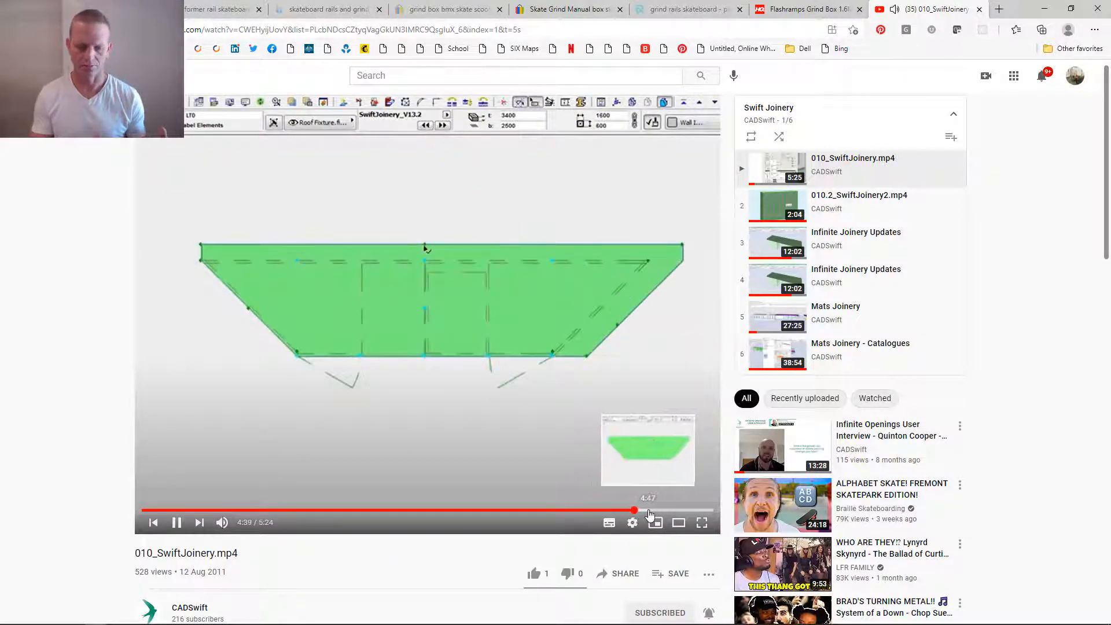
{"action": "left_click", "coordinate": [658, 511]}
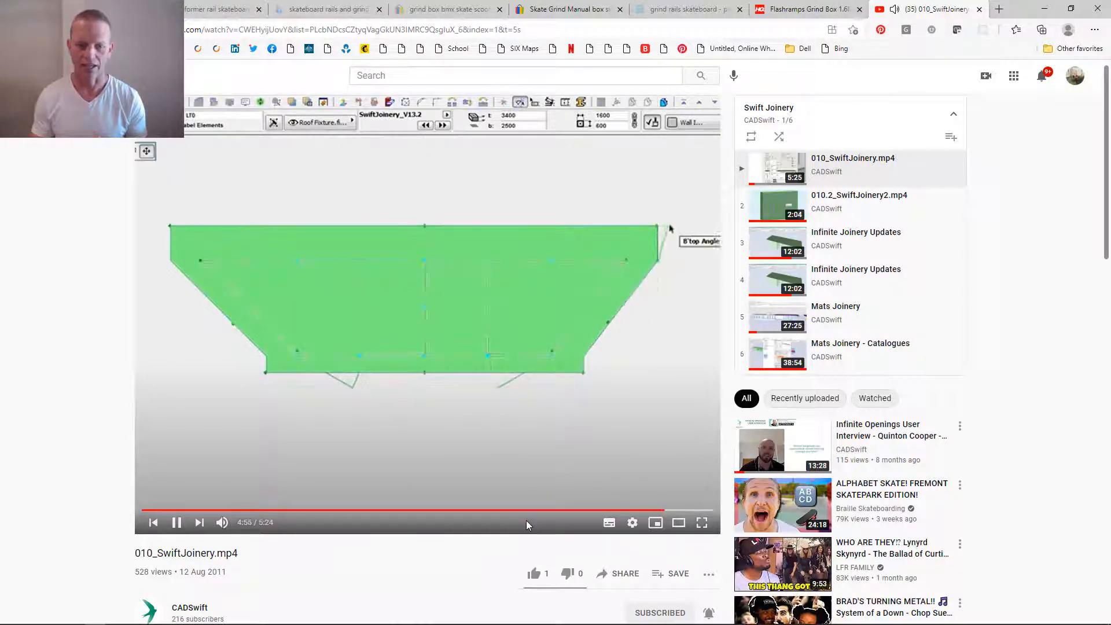
{"action": "left_click", "coordinate": [177, 522]}
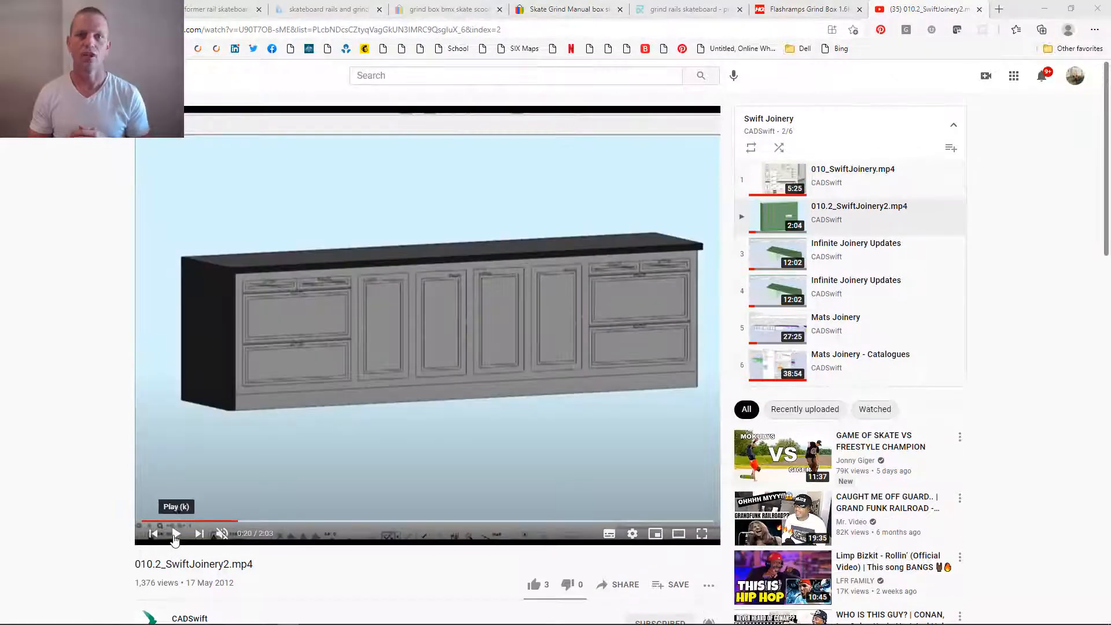
{"action": "left_click", "coordinate": [177, 533]}
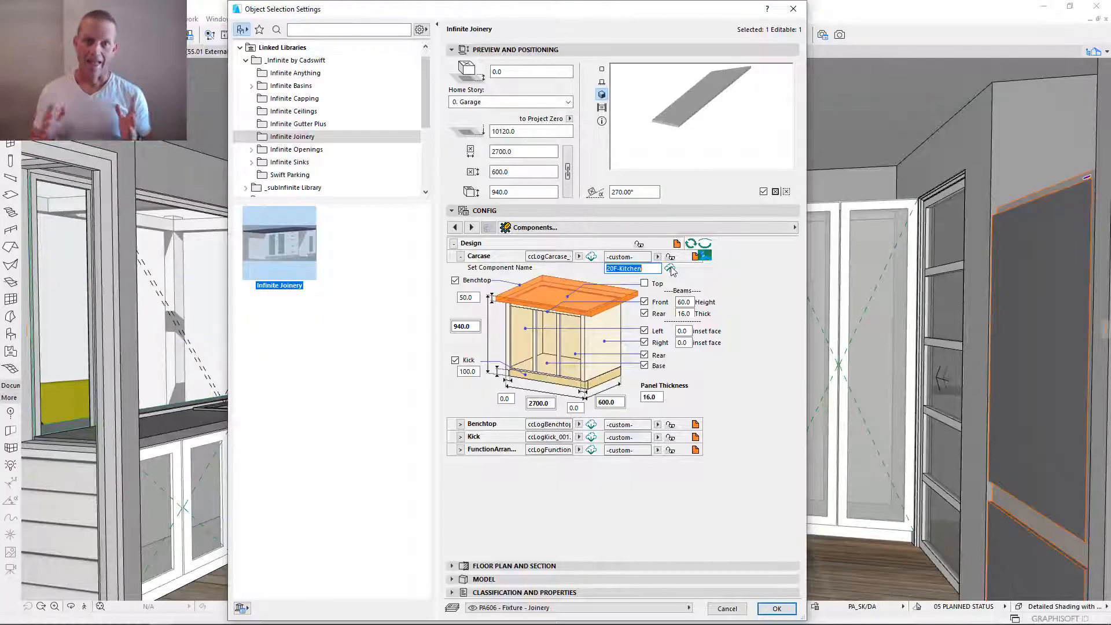
- In Archicad, save the Carcase component under the name 20F-Kitchen and assign that saved component to the carcase
{"action": "left_click", "coordinate": [670, 268]}
{"action": "left_click", "coordinate": [658, 257]}
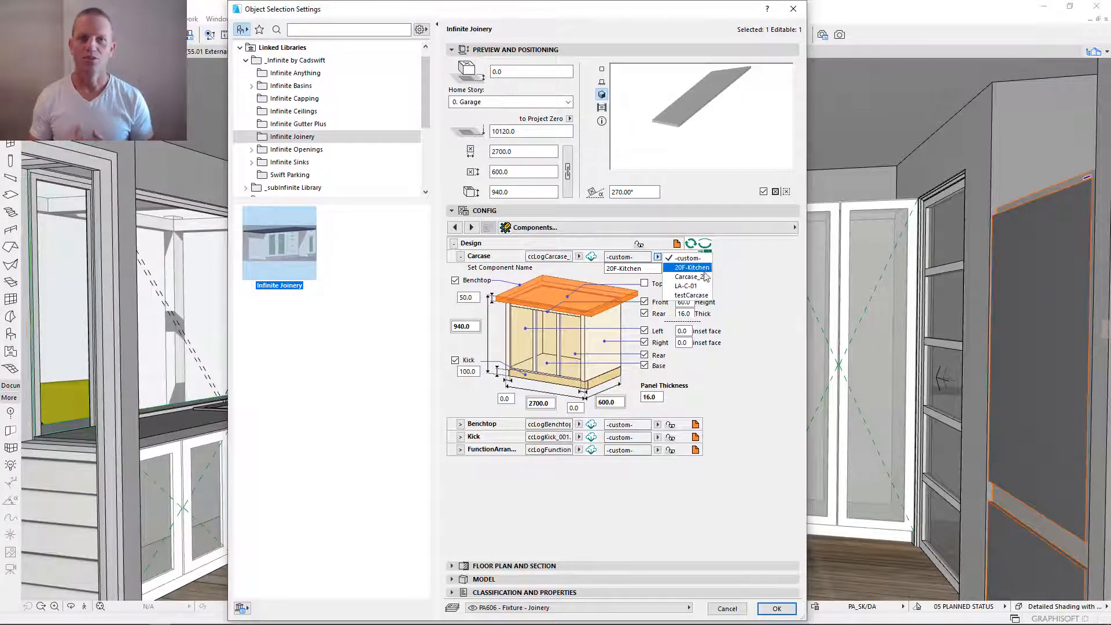
{"action": "left_click", "coordinate": [703, 271]}
{"action": "left_click", "coordinate": [461, 257]}
- Expand the Benchtop component and enter a new component name beginning with 20
{"action": "left_click", "coordinate": [460, 269]}
{"action": "left_click_drag", "start_coordinate": [632, 282], "coordinate": [594, 281]}
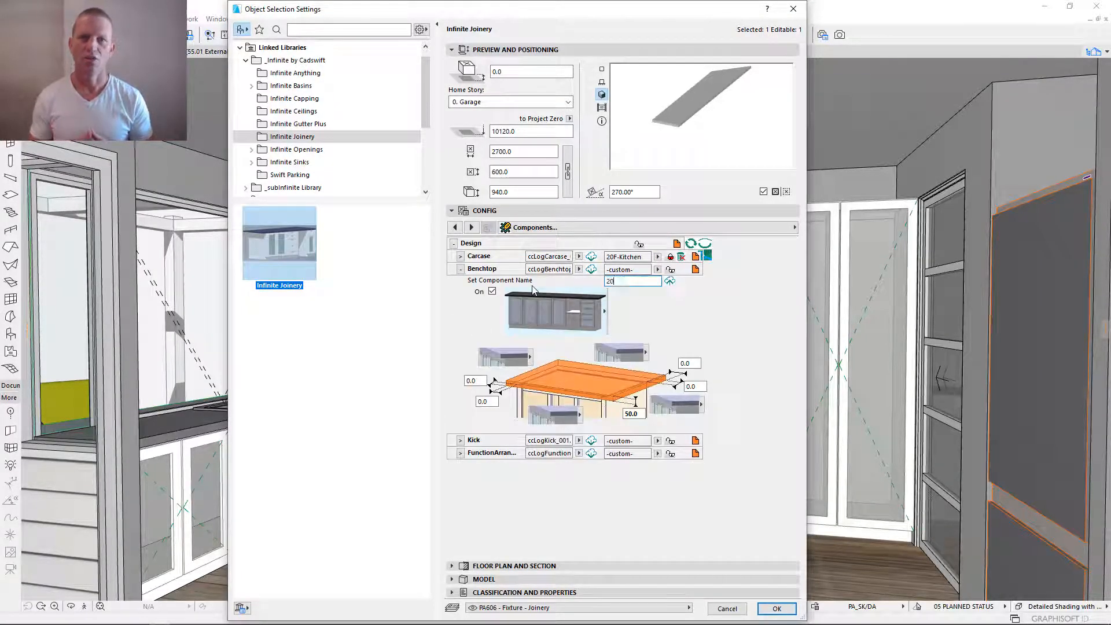
{"action": "key", "text": "Tab"}
{"action": "left_click", "coordinate": [619, 270]}
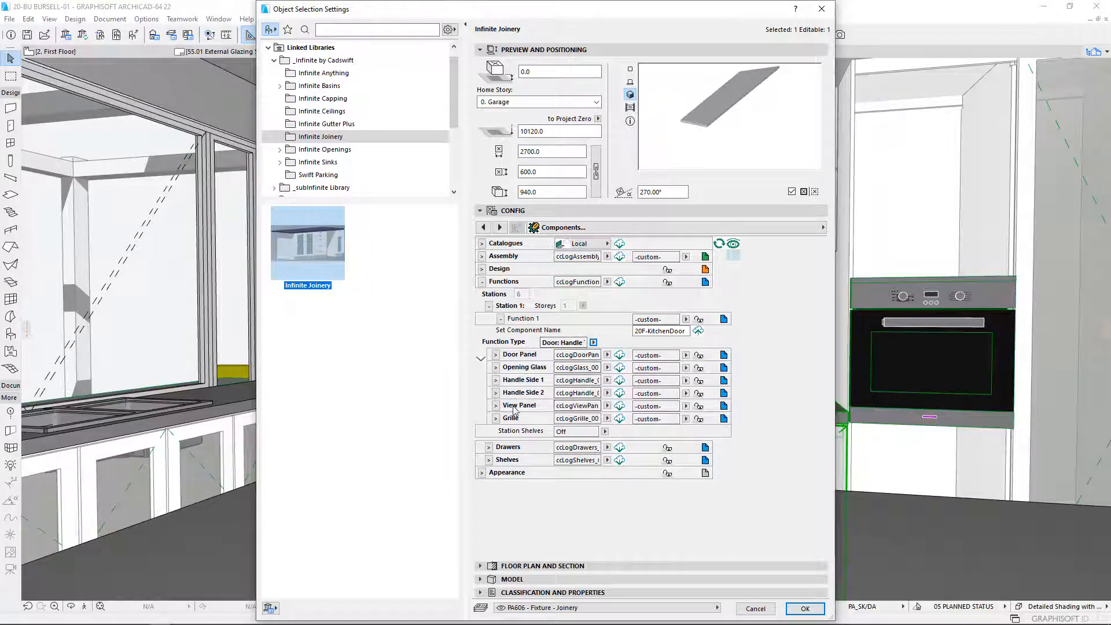
- Give the Door Panel component under Function 1 a kitchen name beginning with 20 and save it to the catalogue
{"action": "left_click", "coordinate": [496, 354]}
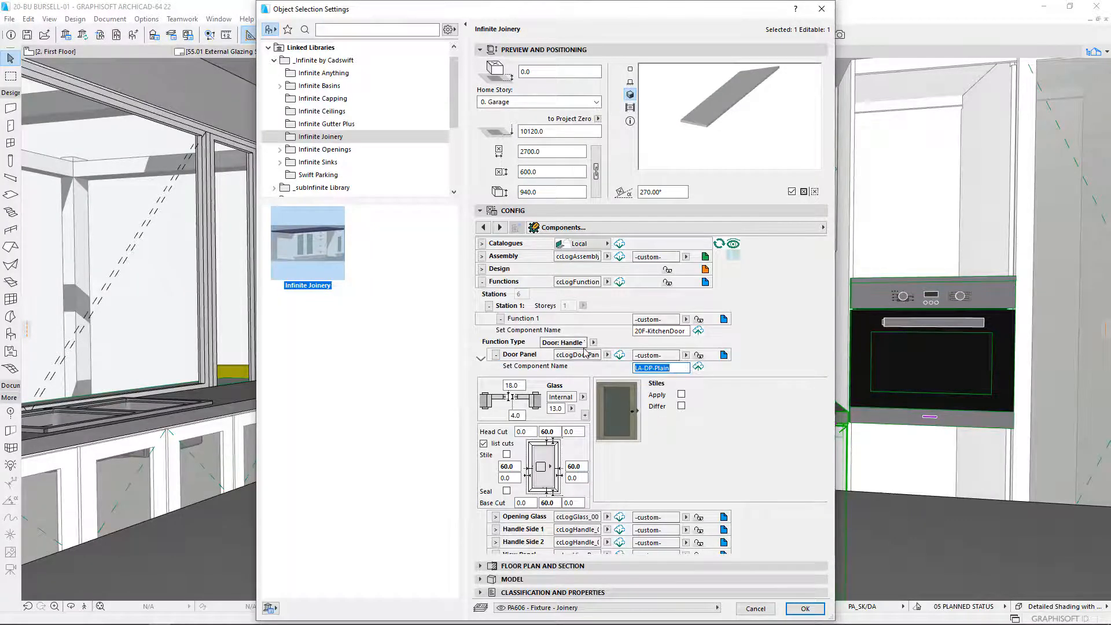
{"action": "type", "text": "20-Kitchen"}
{"action": "left_click", "coordinate": [709, 382]}
{"action": "left_click", "coordinate": [700, 370]}
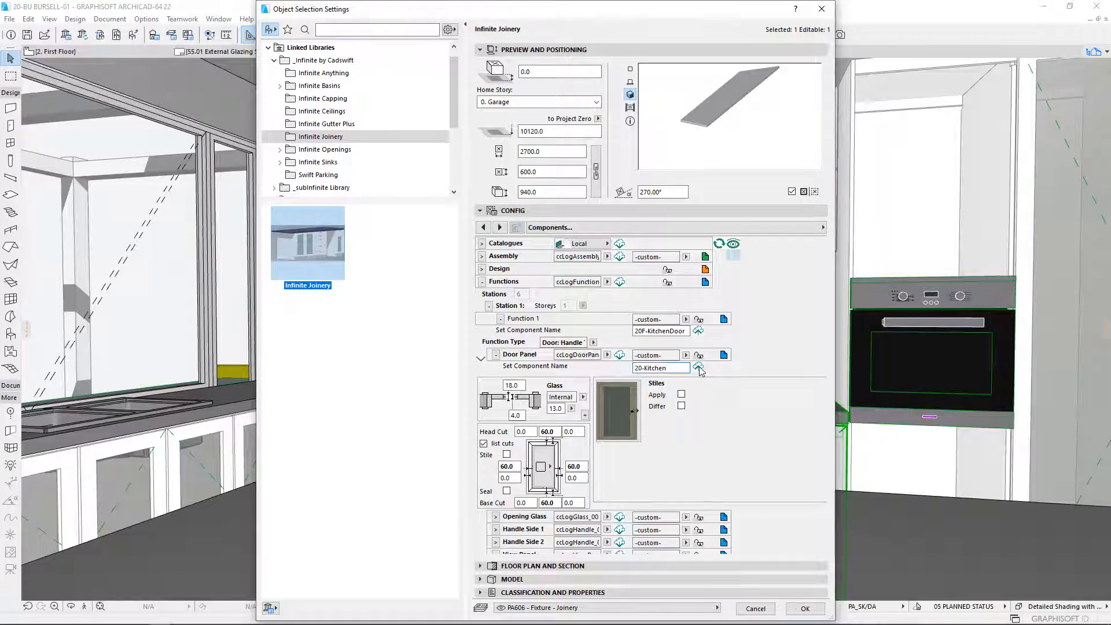
{"action": "left_click", "coordinate": [620, 356]}
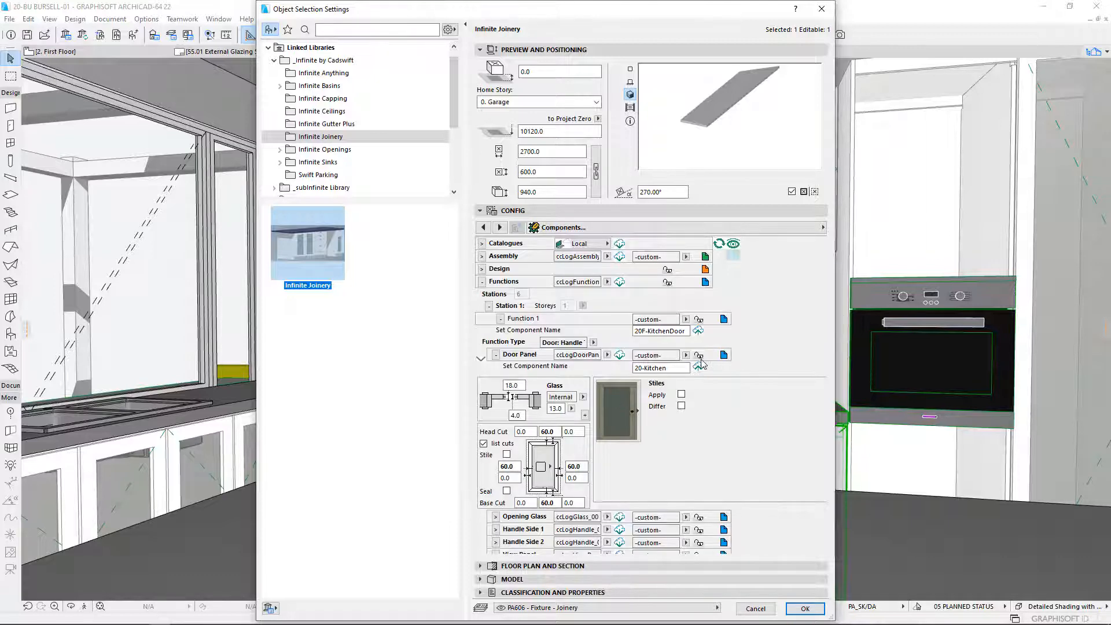
{"action": "left_click", "coordinate": [698, 356]}
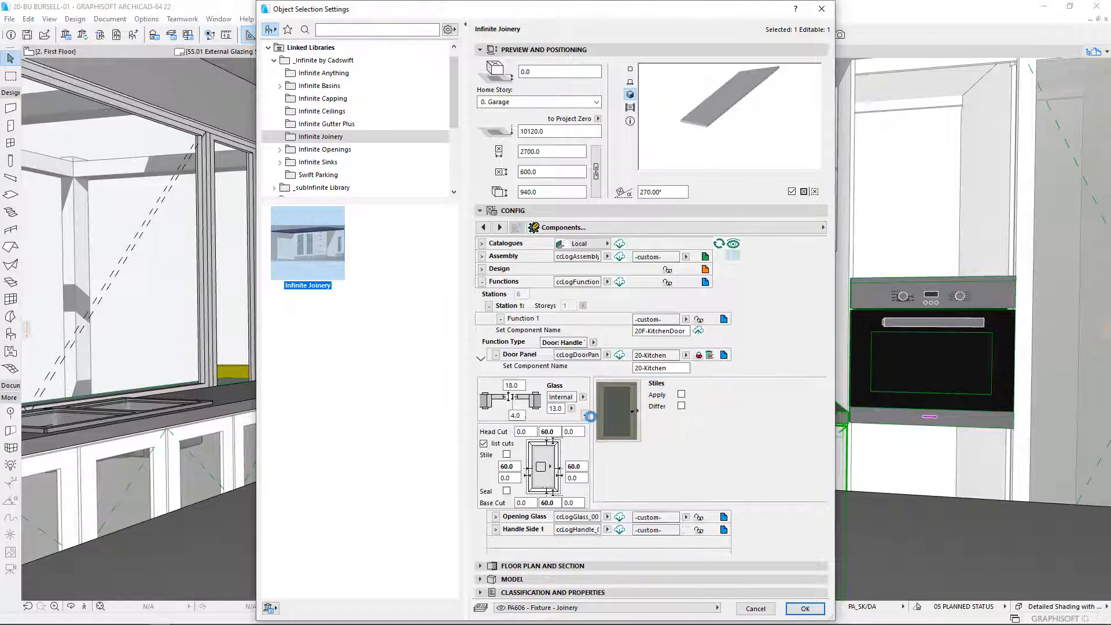
{"action": "left_click", "coordinate": [496, 355]}
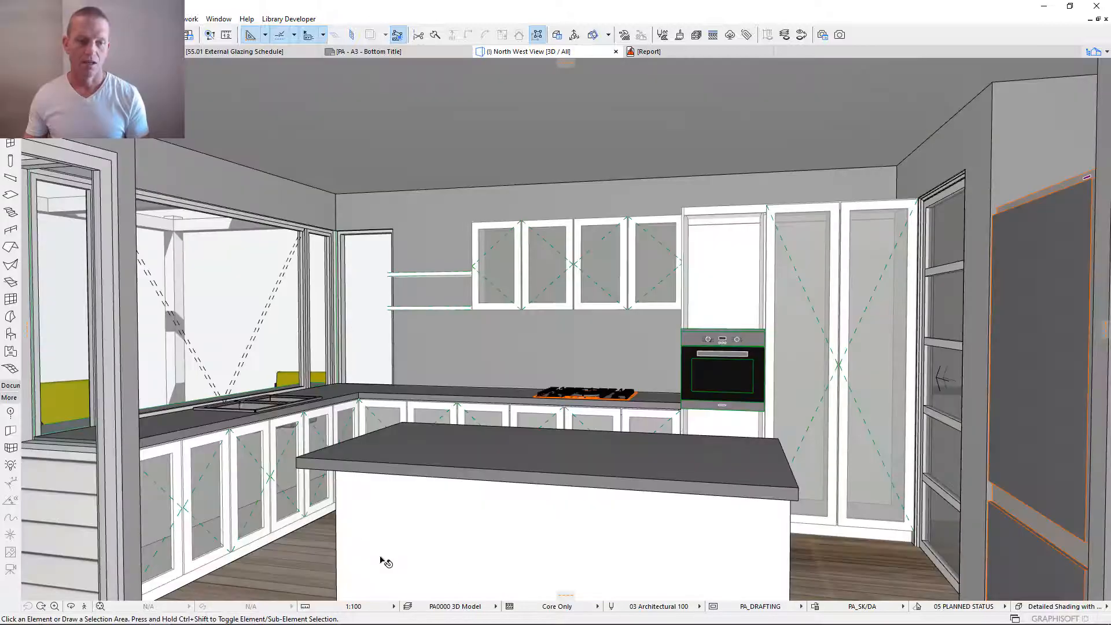
- Open the settings of the base cabinet below the cooktop and look at its Component Catalogues & Assemblies and Components pages
{"action": "left_click", "coordinate": [428, 401]}
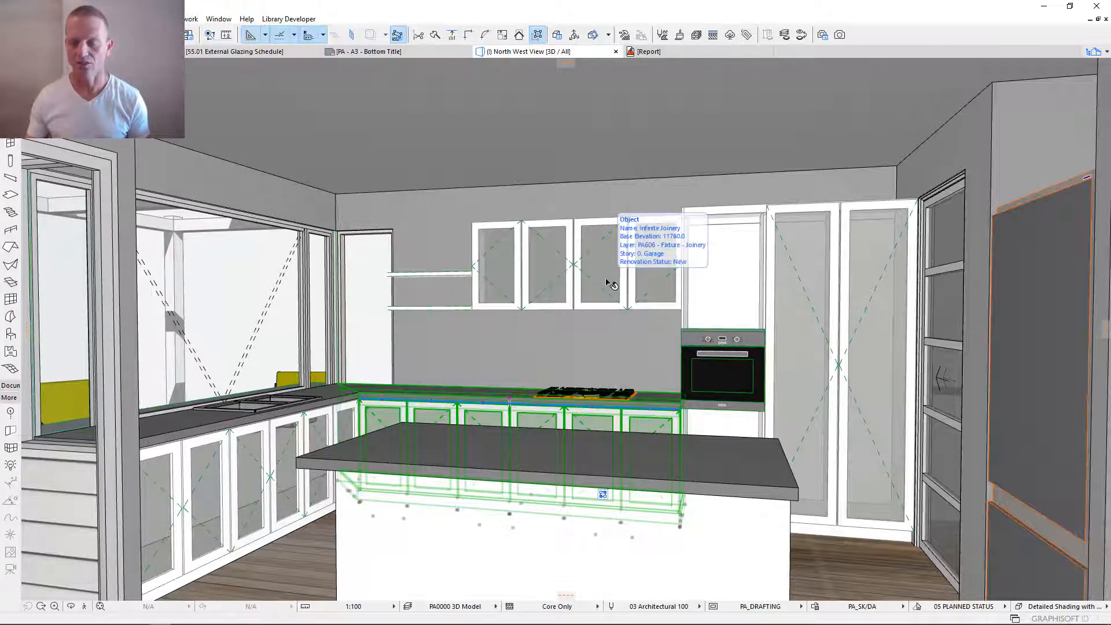
{"action": "key", "text": "ctrl+t"}
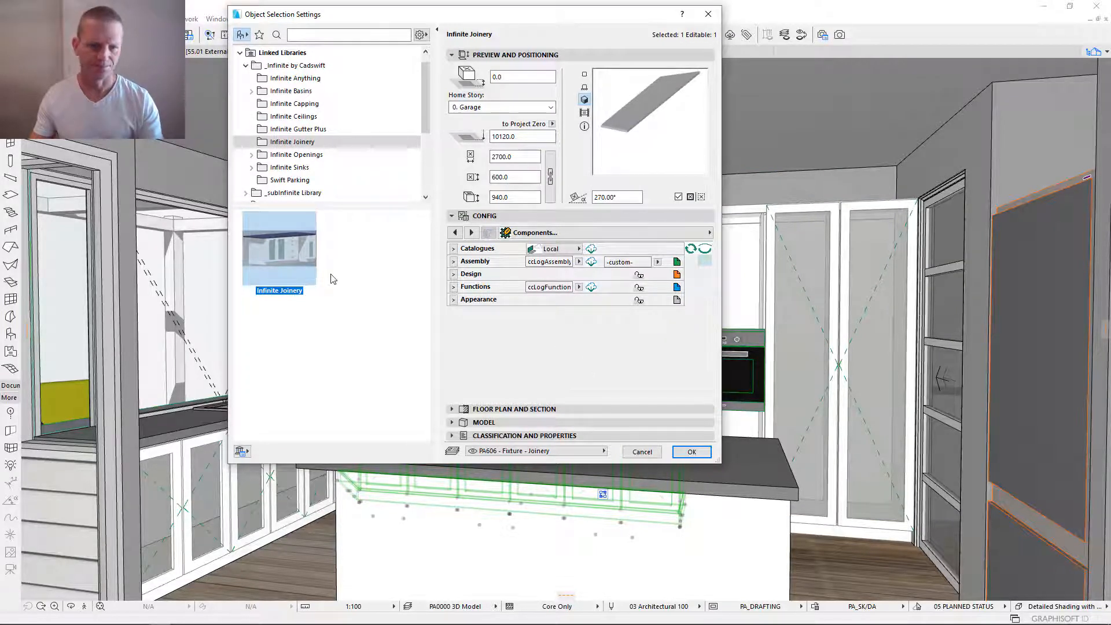
{"action": "left_click", "coordinate": [566, 234]}
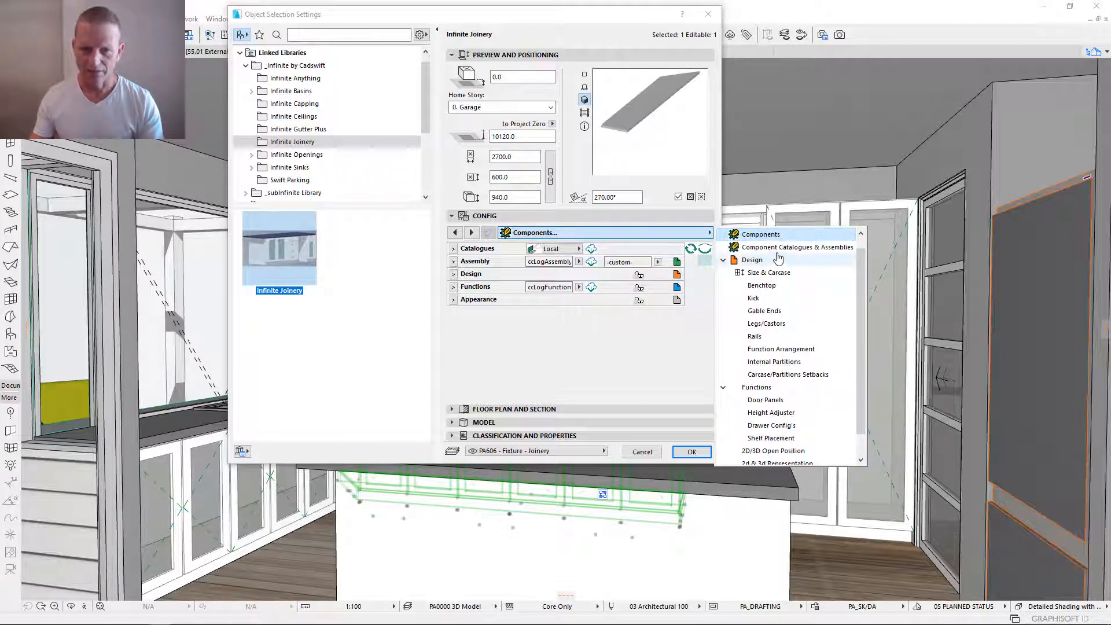
{"action": "scroll", "coordinate": [775, 241], "scroll_direction": "up", "scroll_amount": 1}
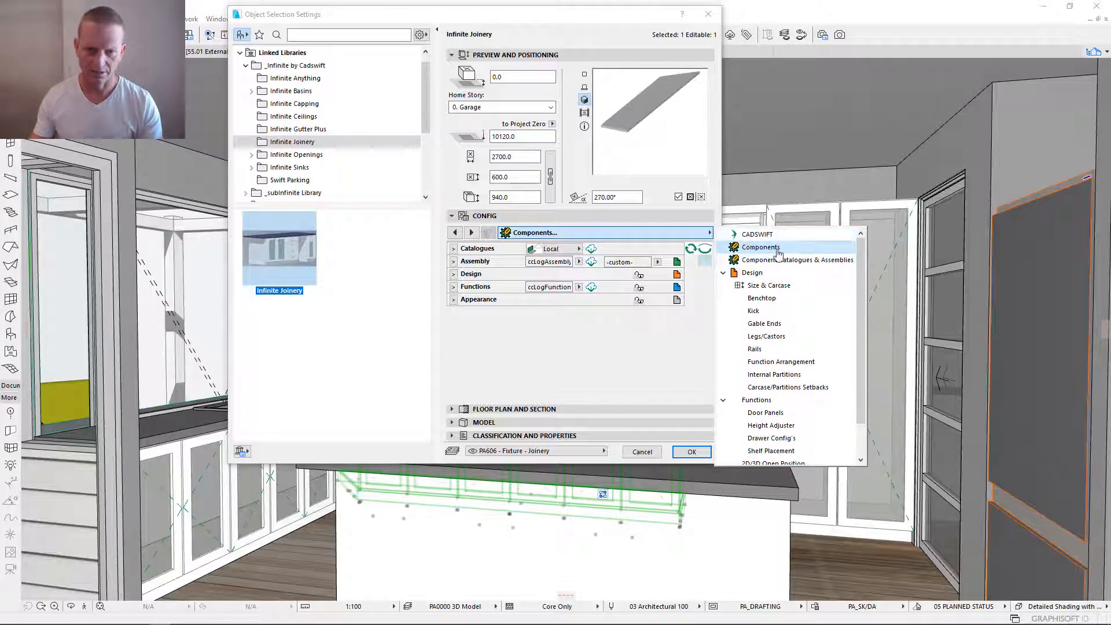
{"action": "scroll", "coordinate": [776, 243], "scroll_direction": "down", "scroll_amount": 3}
{"action": "scroll", "coordinate": [777, 240], "scroll_direction": "up", "scroll_amount": 3}
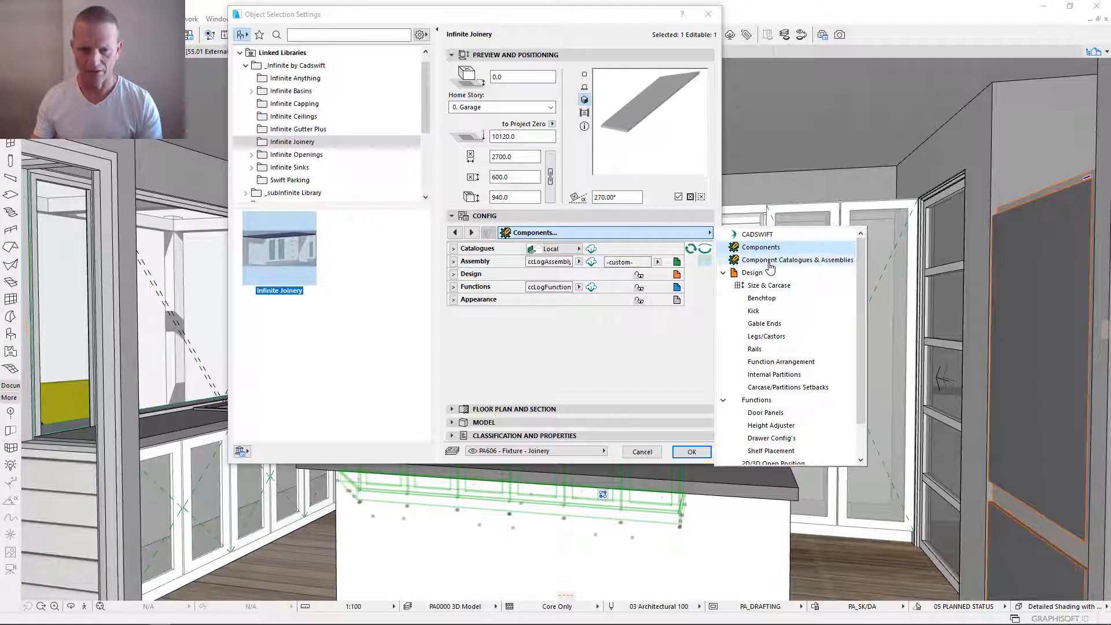
{"action": "left_click", "coordinate": [770, 262]}
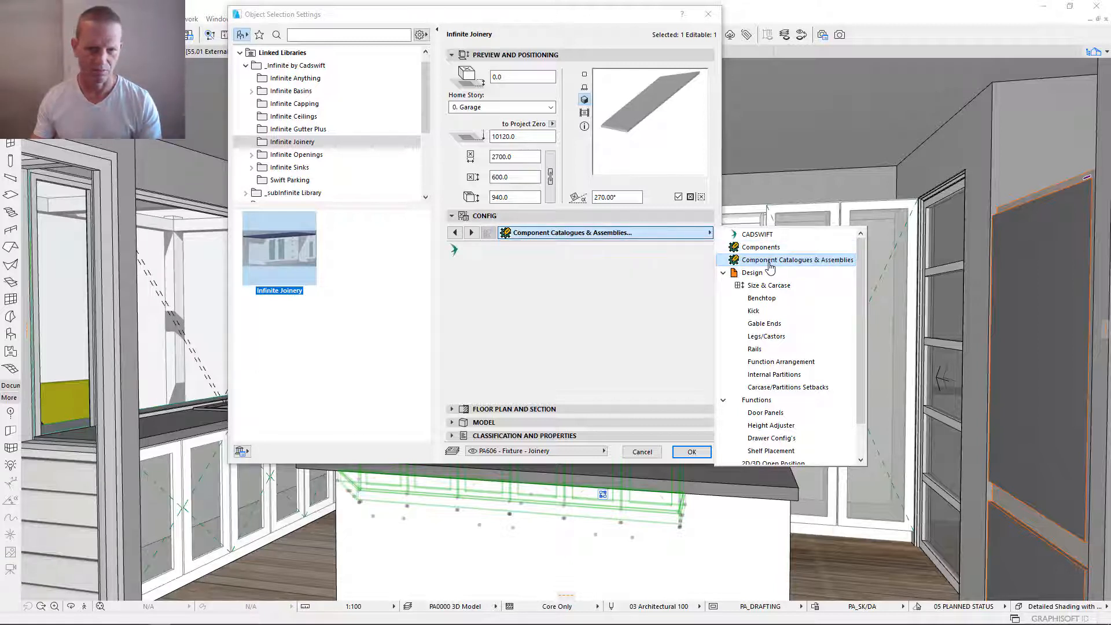
{"action": "left_click", "coordinate": [752, 248]}
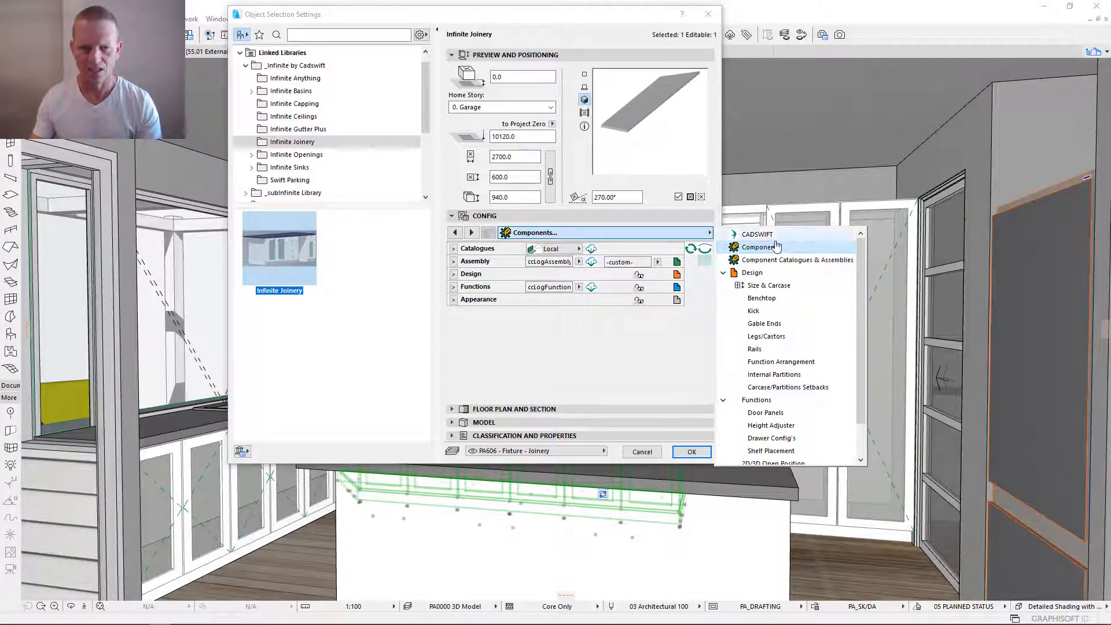
- Look through the Design and Functions page groups and view the cabinet's Size & Carcase settings
{"action": "scroll", "coordinate": [785, 306], "scroll_direction": "down", "scroll_amount": 1}
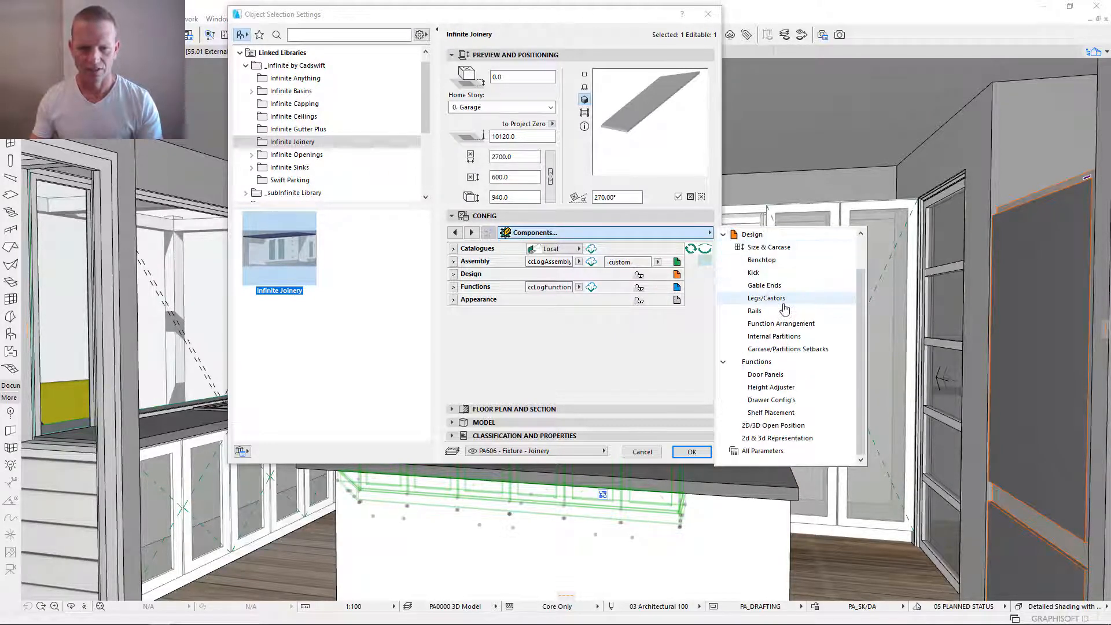
{"action": "scroll", "coordinate": [784, 306], "scroll_direction": "up", "scroll_amount": 1}
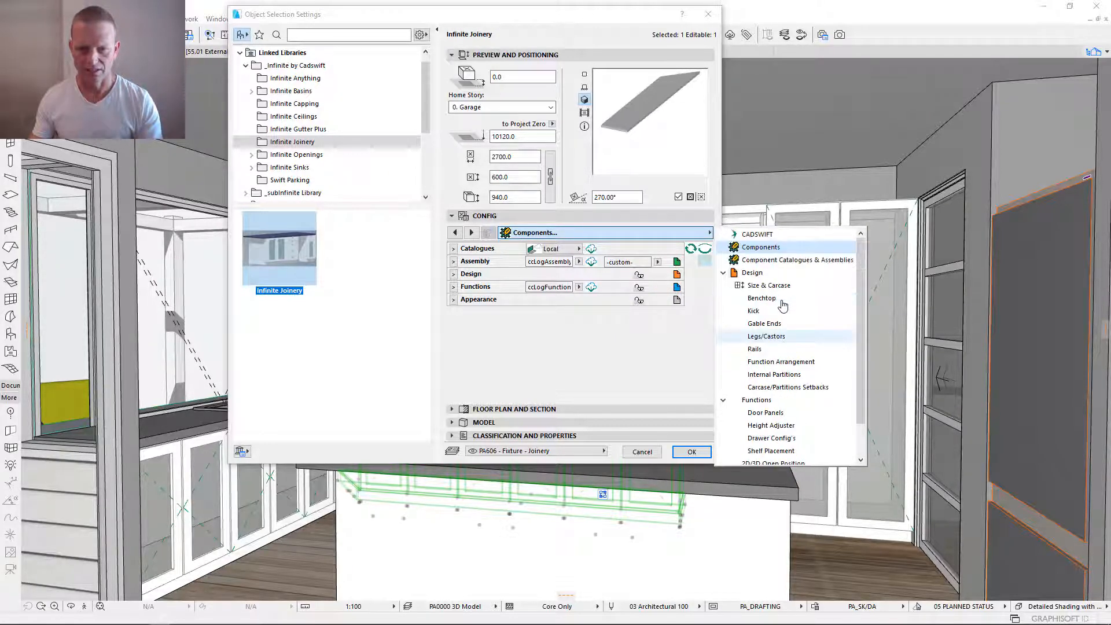
{"action": "left_click", "coordinate": [725, 274]}
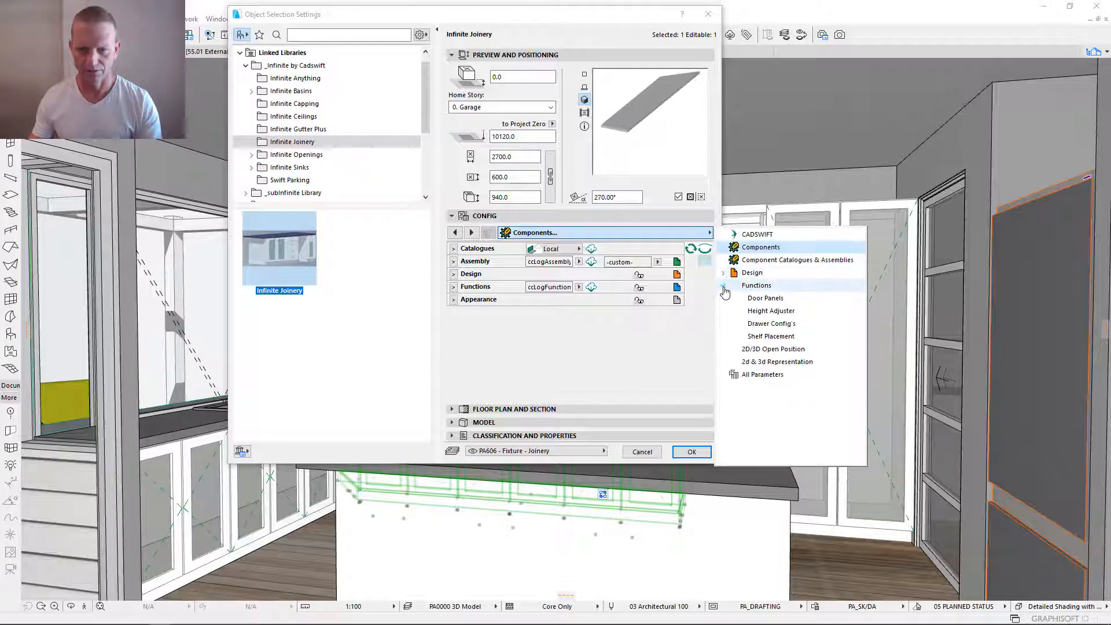
{"action": "left_click", "coordinate": [724, 277]}
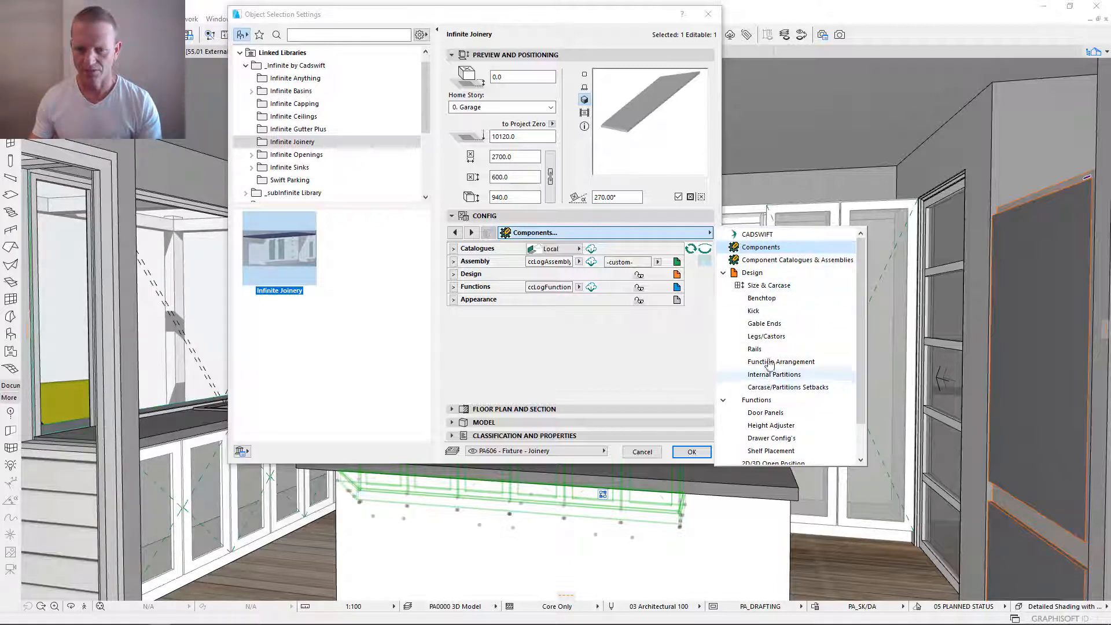
{"action": "left_click", "coordinate": [769, 287]}
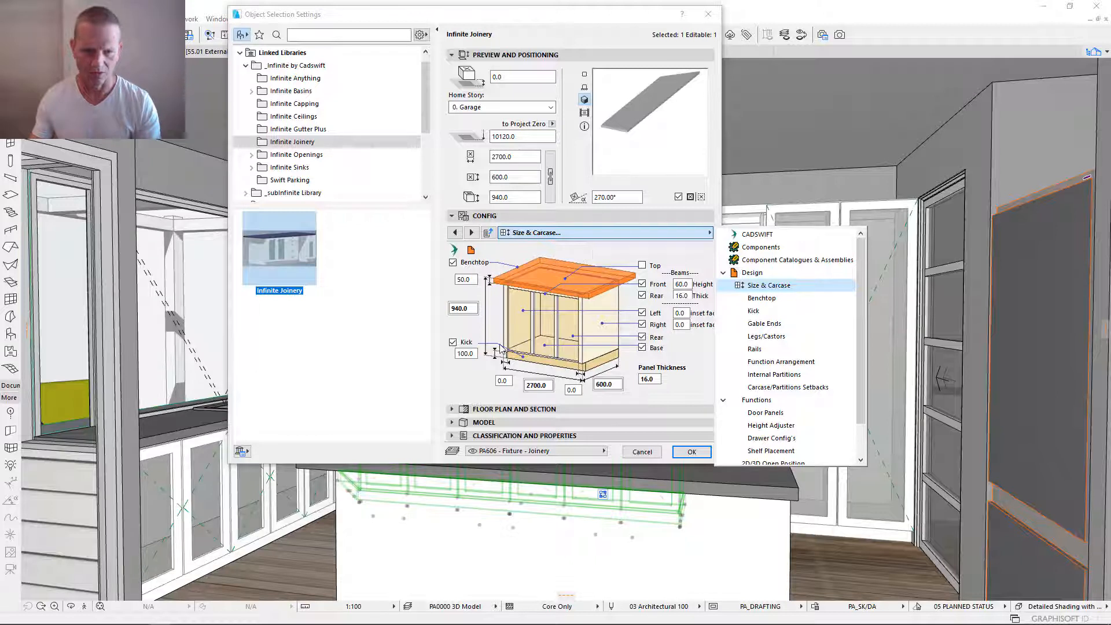
{"action": "left_click", "coordinate": [613, 254]}
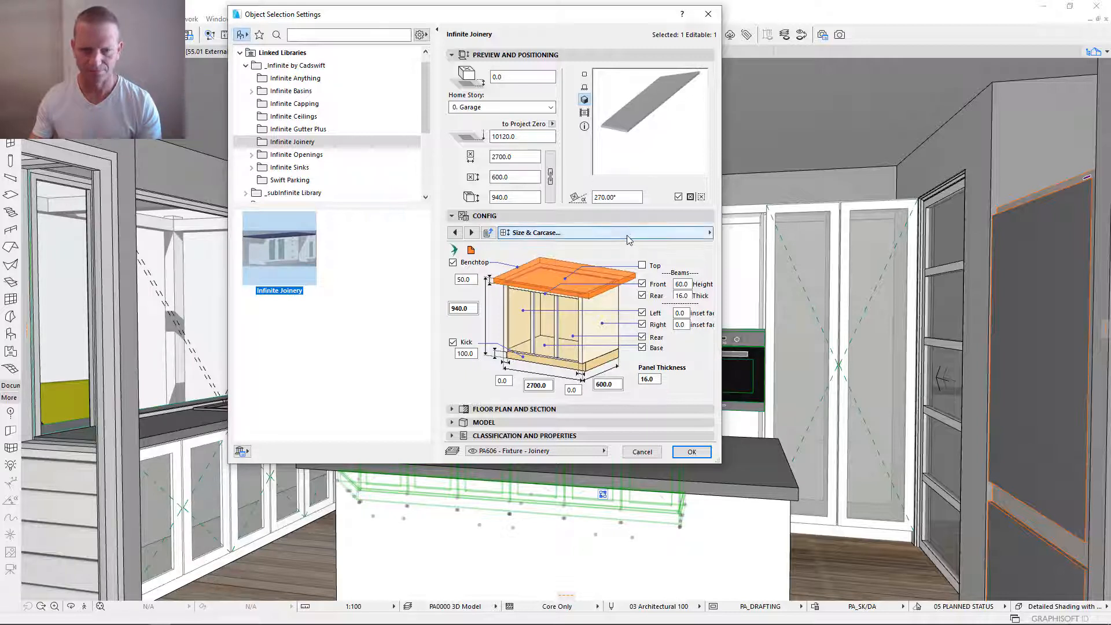
- Review the Benchtop settings, including the rear edge profile options, and view the Kick settings
{"action": "left_click", "coordinate": [665, 234]}
{"action": "left_click", "coordinate": [762, 261]}
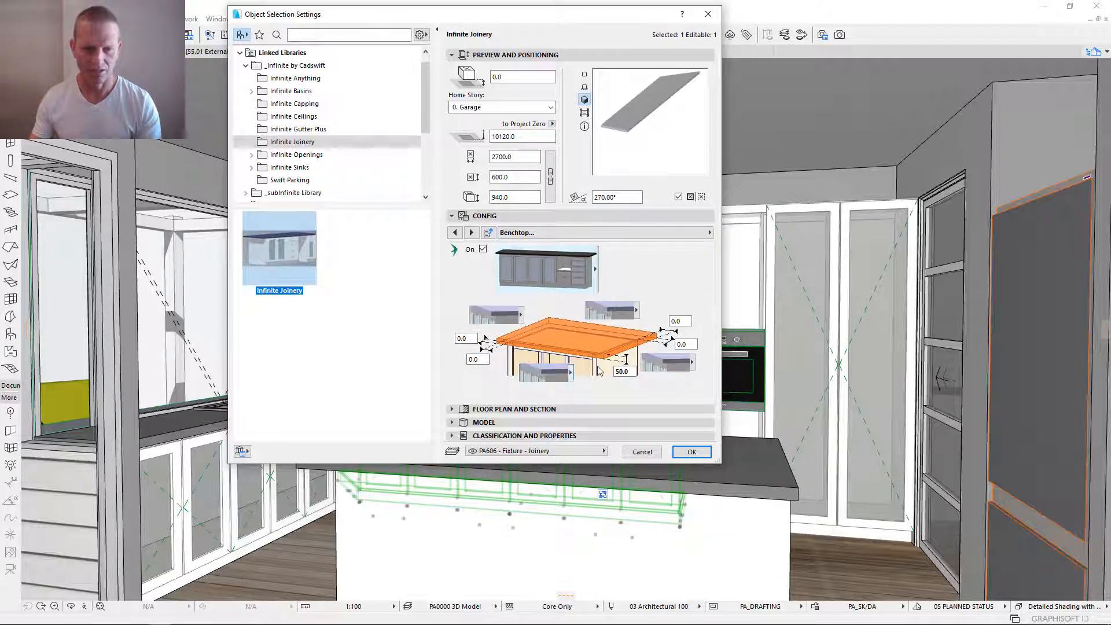
{"action": "left_click", "coordinate": [627, 310]}
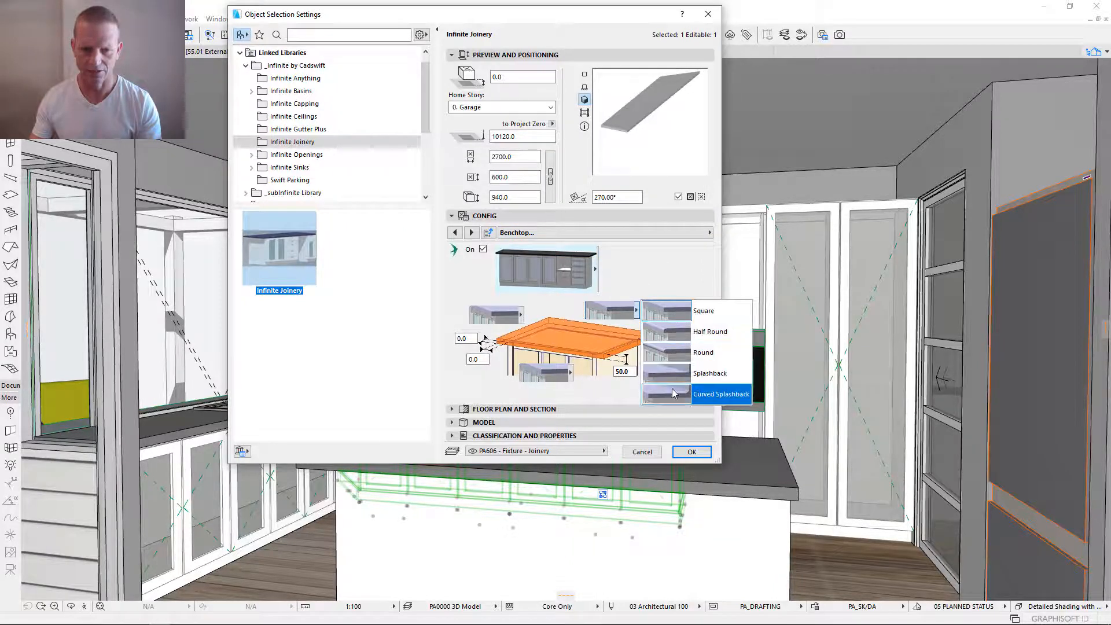
{"action": "left_click", "coordinate": [619, 320]}
{"action": "left_click", "coordinate": [634, 242]}
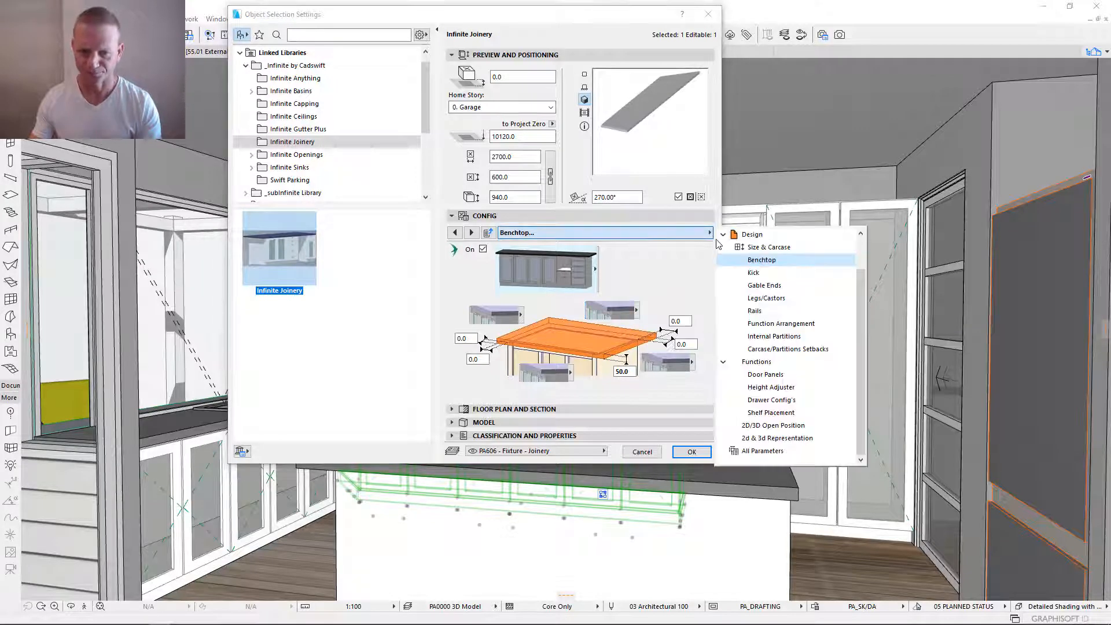
{"action": "left_click", "coordinate": [754, 273]}
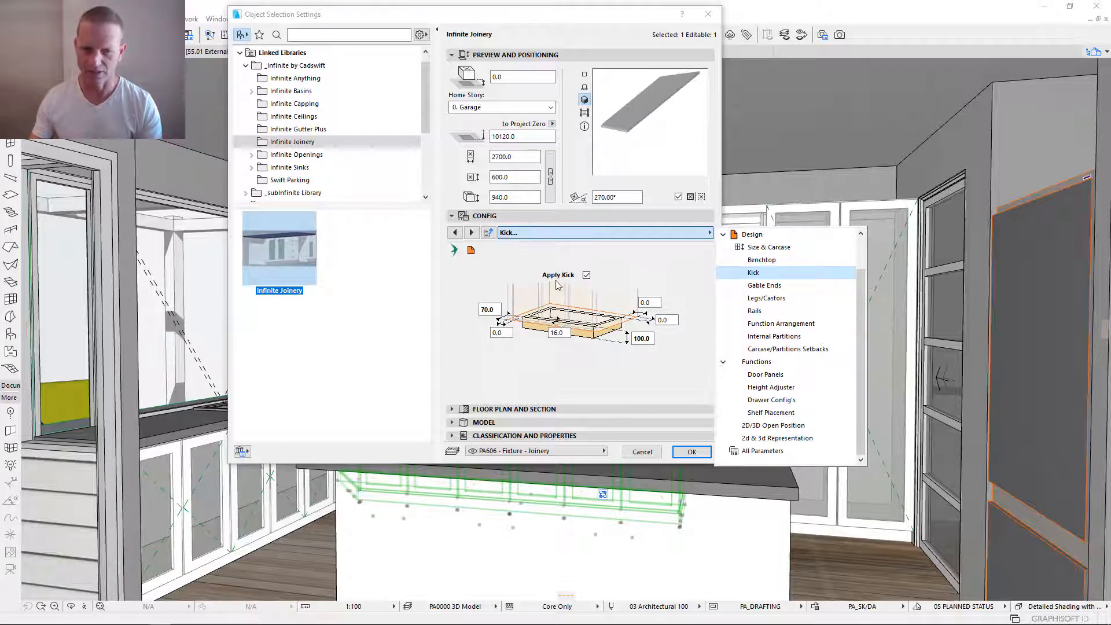
- Try gable end panels on the right side and rear of the cabinet, and turn both off again
{"action": "left_click", "coordinate": [768, 287]}
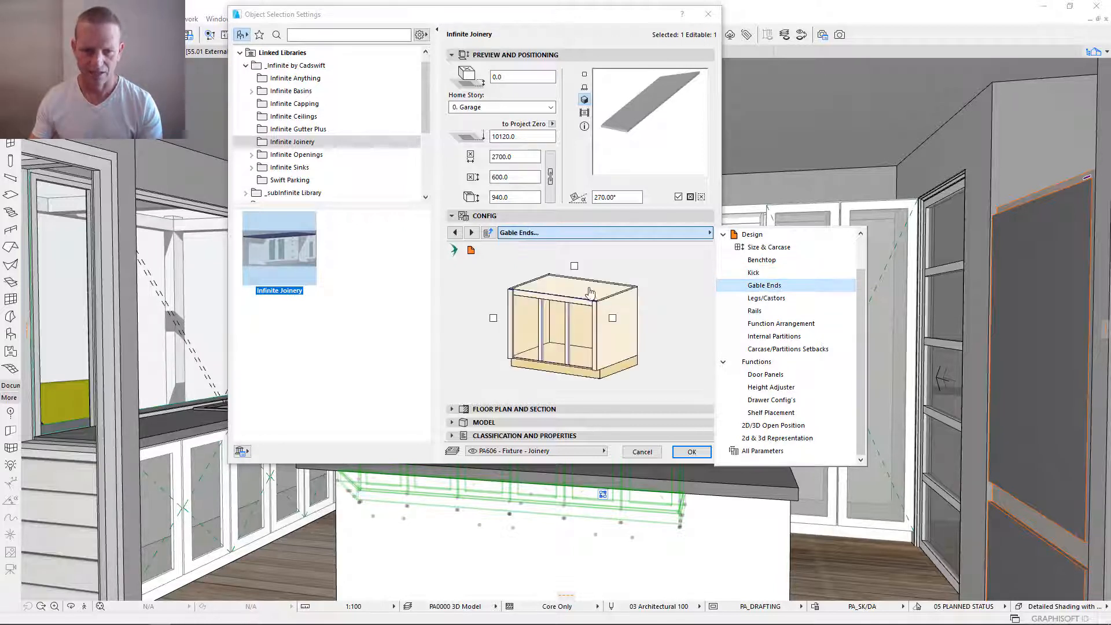
{"action": "left_click", "coordinate": [614, 324]}
{"action": "left_click", "coordinate": [614, 322]}
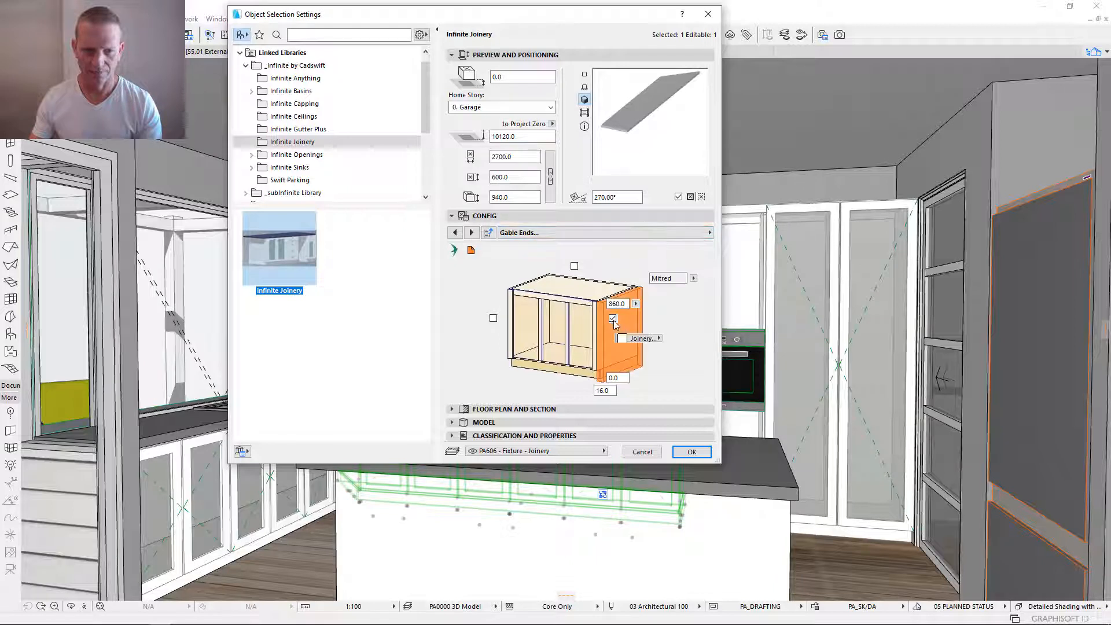
{"action": "left_click", "coordinate": [574, 266]}
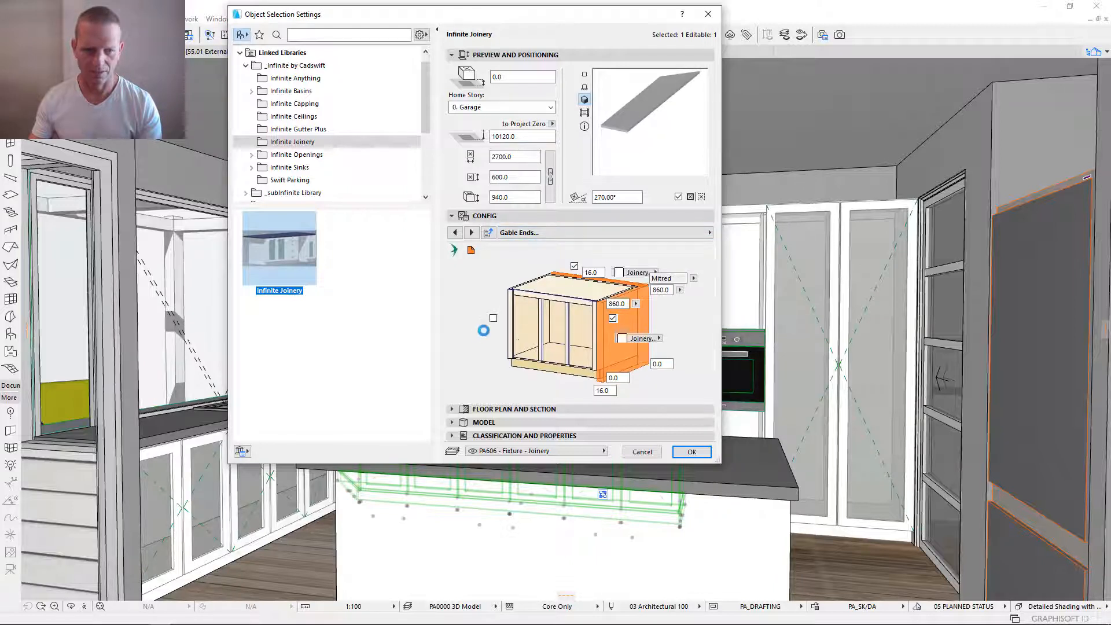
{"action": "left_click", "coordinate": [575, 267]}
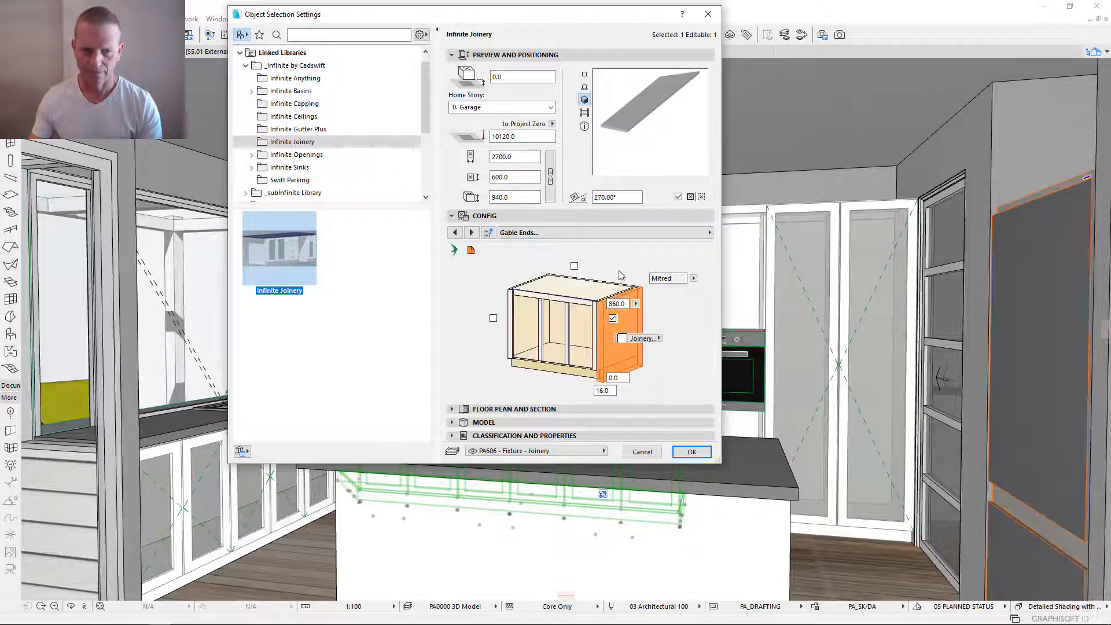
{"action": "left_click", "coordinate": [613, 318]}
- Try applying legs/castors to the cabinet to view their layout options, and turn them off again
{"action": "left_click", "coordinate": [647, 238]}
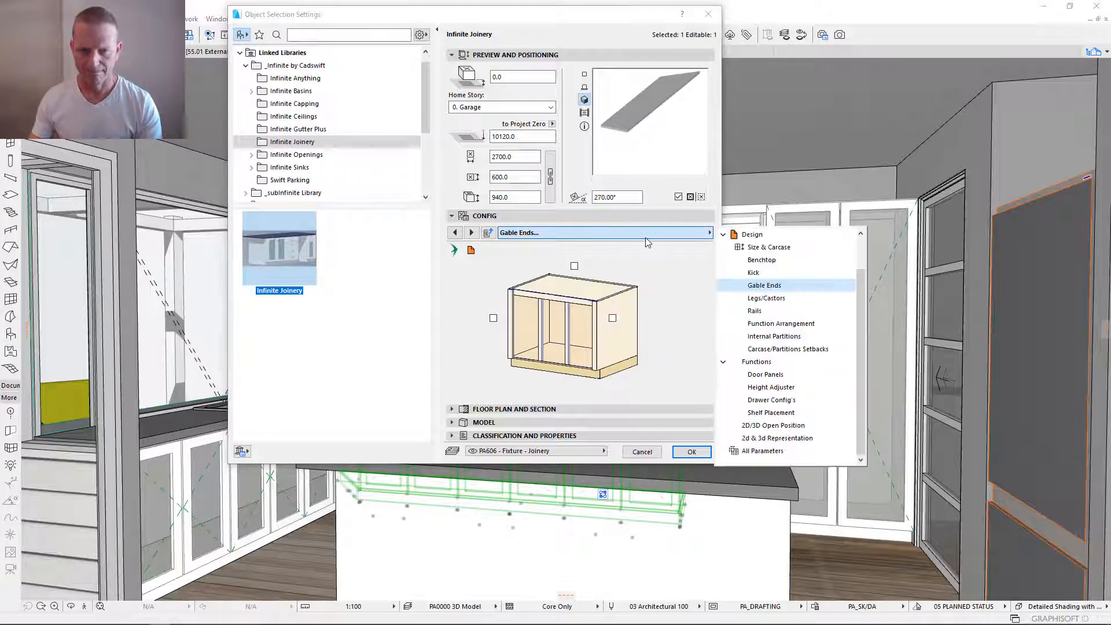
{"action": "left_click", "coordinate": [767, 298]}
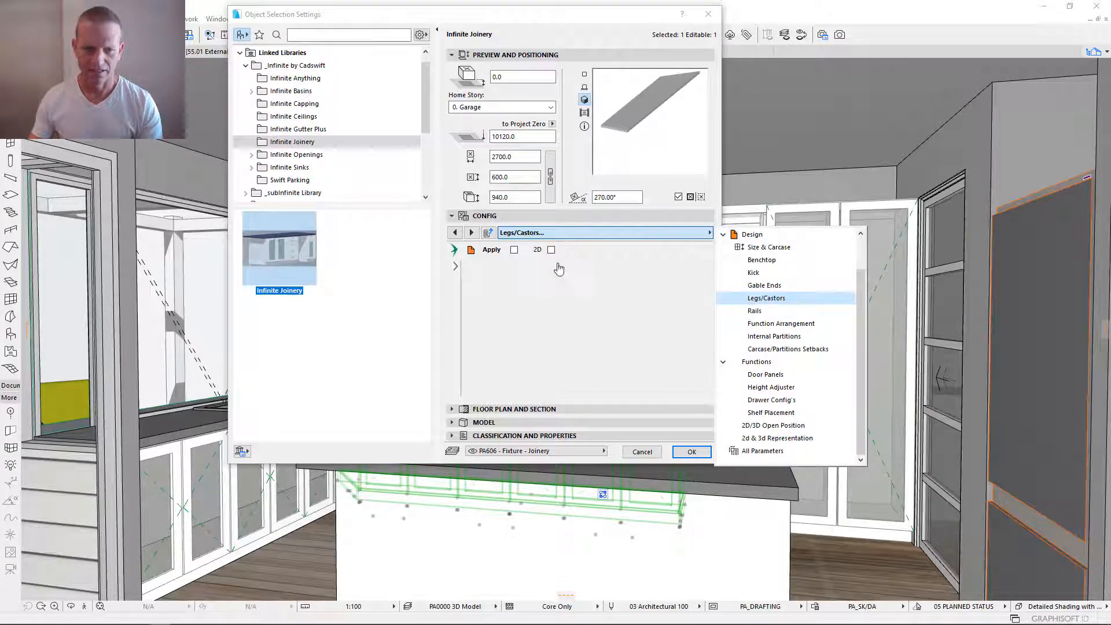
{"action": "left_click", "coordinate": [517, 265]}
{"action": "left_click", "coordinate": [514, 250]}
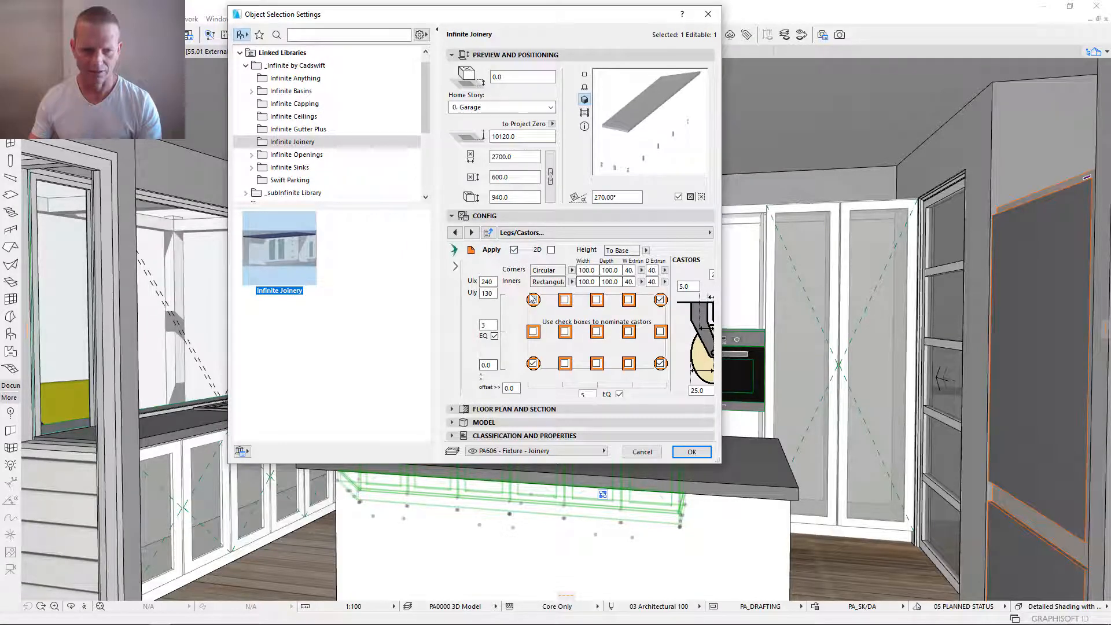
{"action": "left_click", "coordinate": [514, 250]}
{"action": "left_click", "coordinate": [579, 233]}
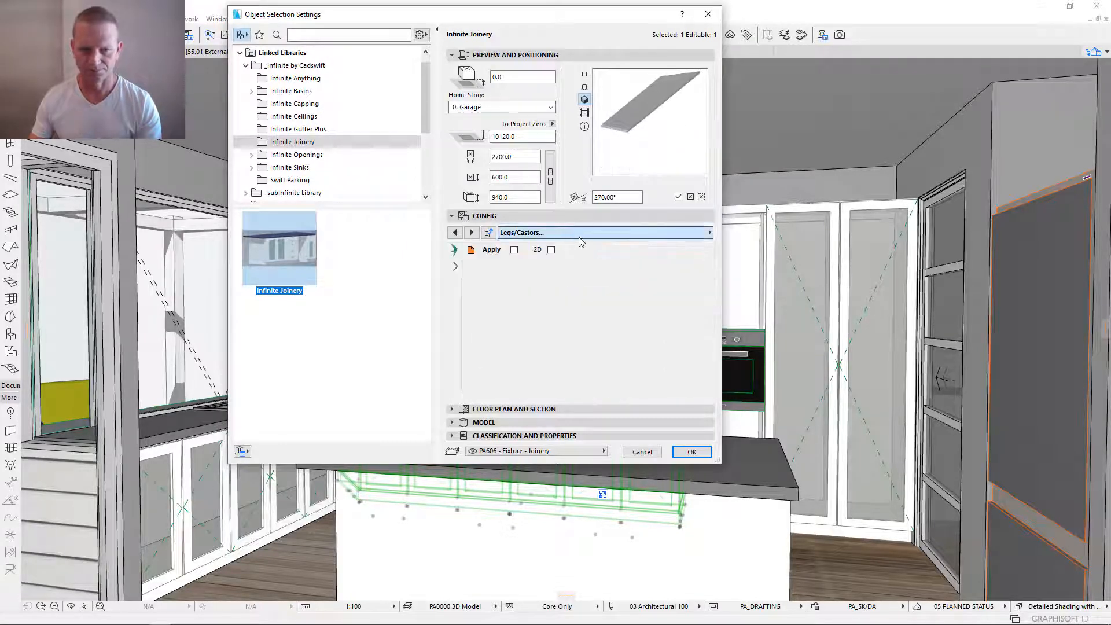
- Apply rails to the cabinet and view the Function Arrangement settings
{"action": "left_click", "coordinate": [764, 313]}
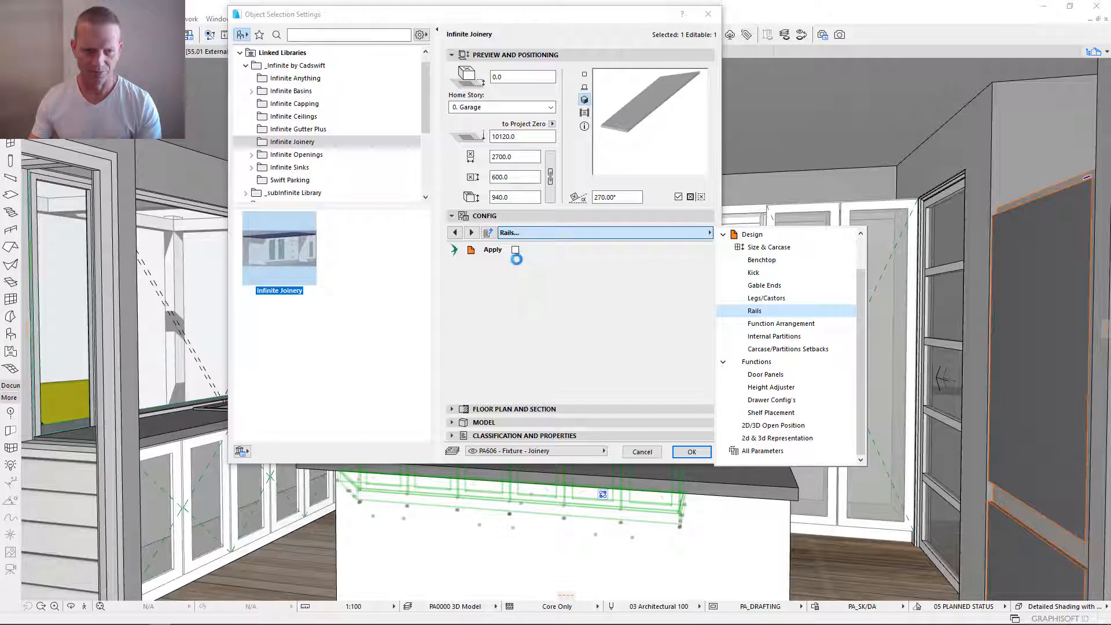
{"action": "left_click", "coordinate": [515, 250]}
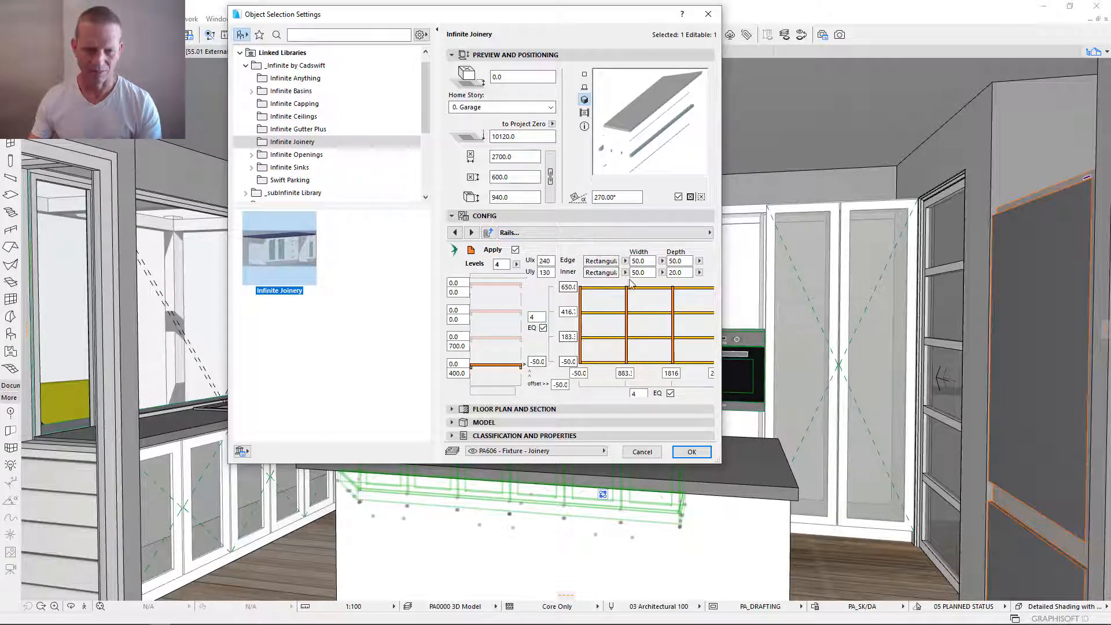
{"action": "left_click", "coordinate": [620, 232]}
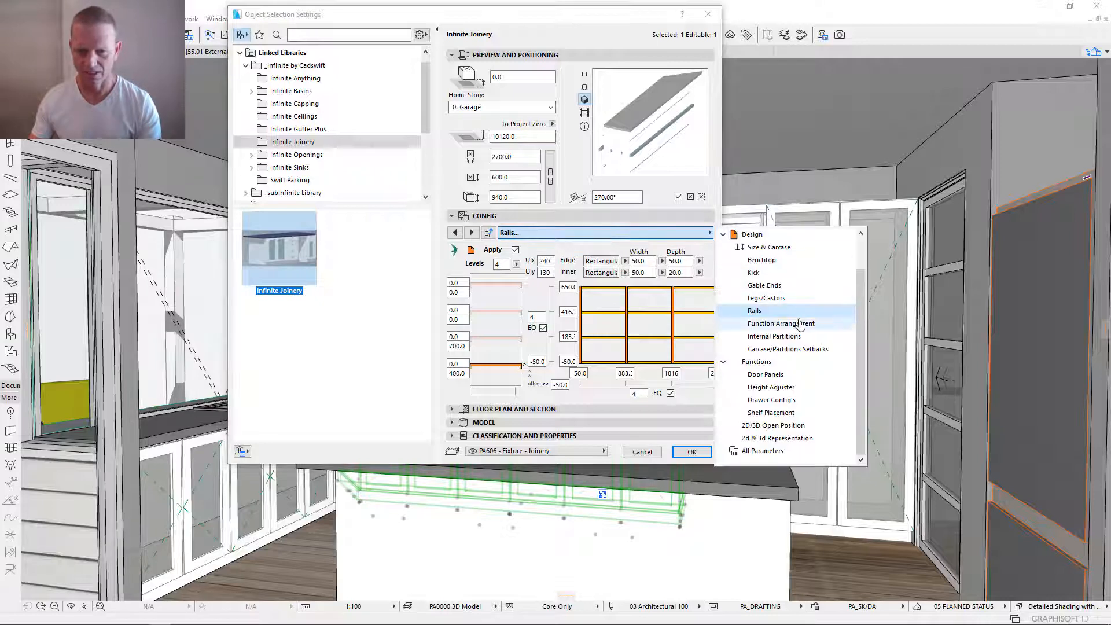
{"action": "left_click", "coordinate": [782, 326]}
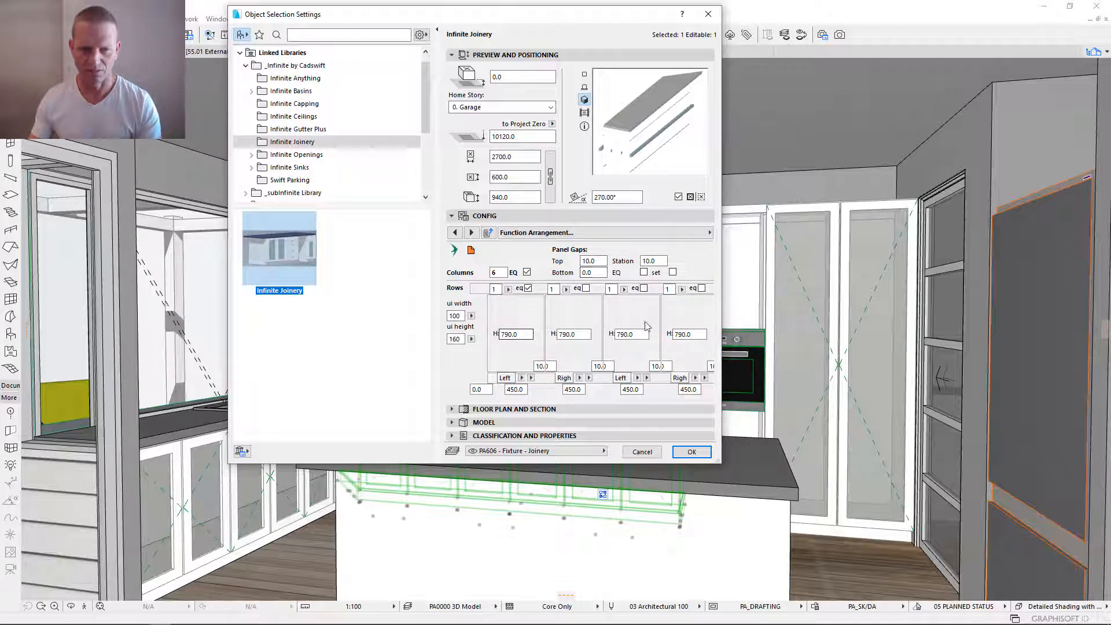
- View the Internal Partitions settings and the type options for the first vertical partition, leaving its type as it is
{"action": "left_click", "coordinate": [616, 238]}
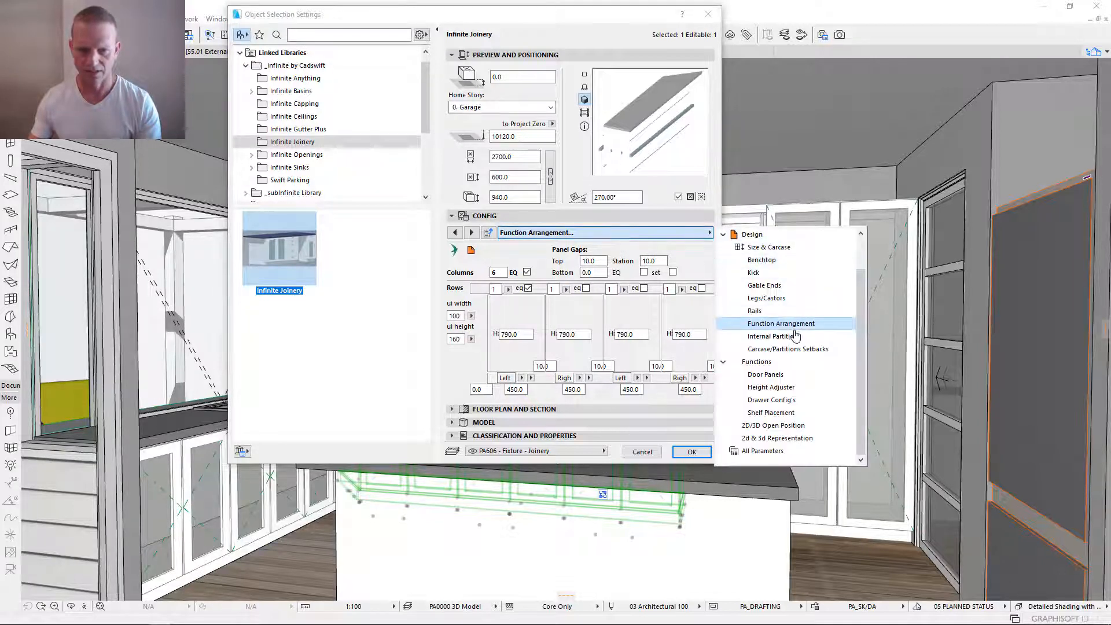
{"action": "left_click", "coordinate": [774, 336]}
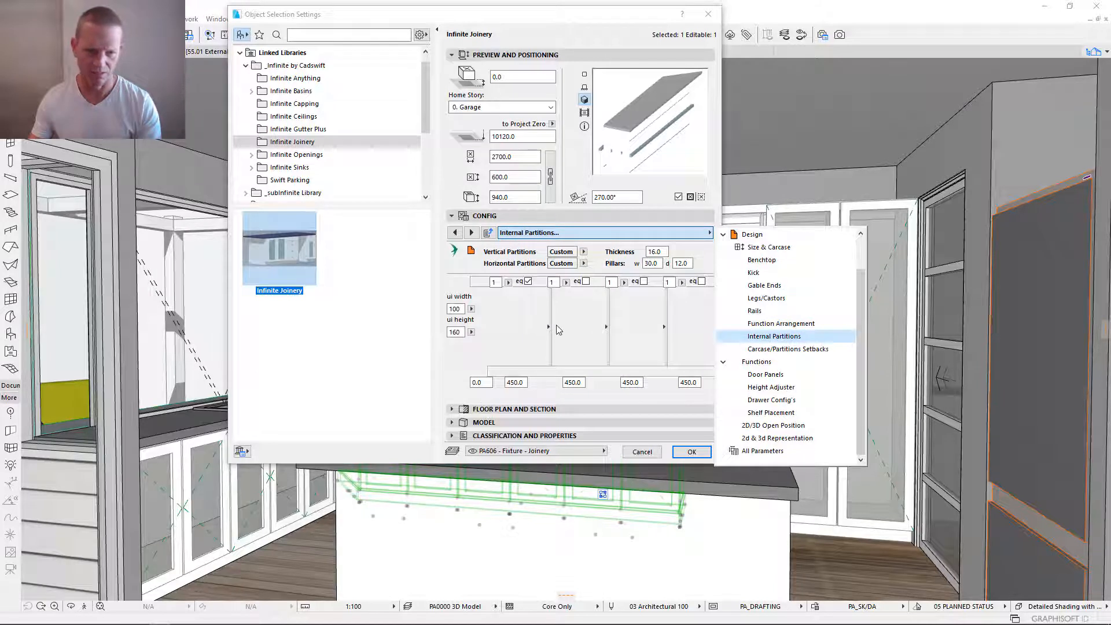
{"action": "left_click", "coordinate": [549, 329]}
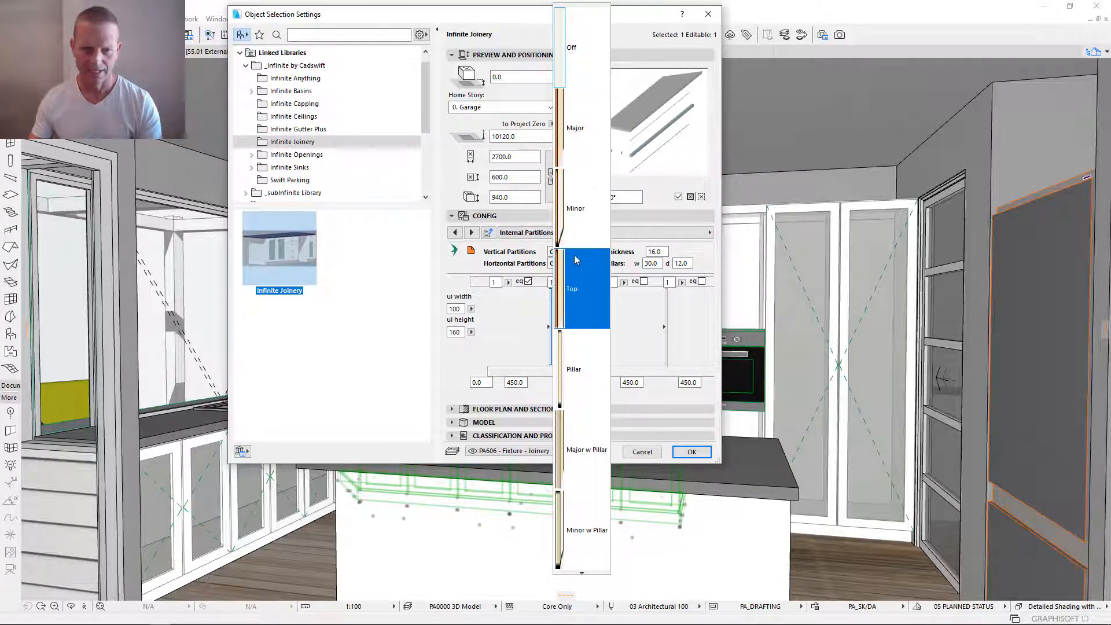
{"action": "left_click", "coordinate": [519, 332]}
- View the Carcase/Partitions Setbacks settings of the cabinet
{"action": "left_click", "coordinate": [668, 231]}
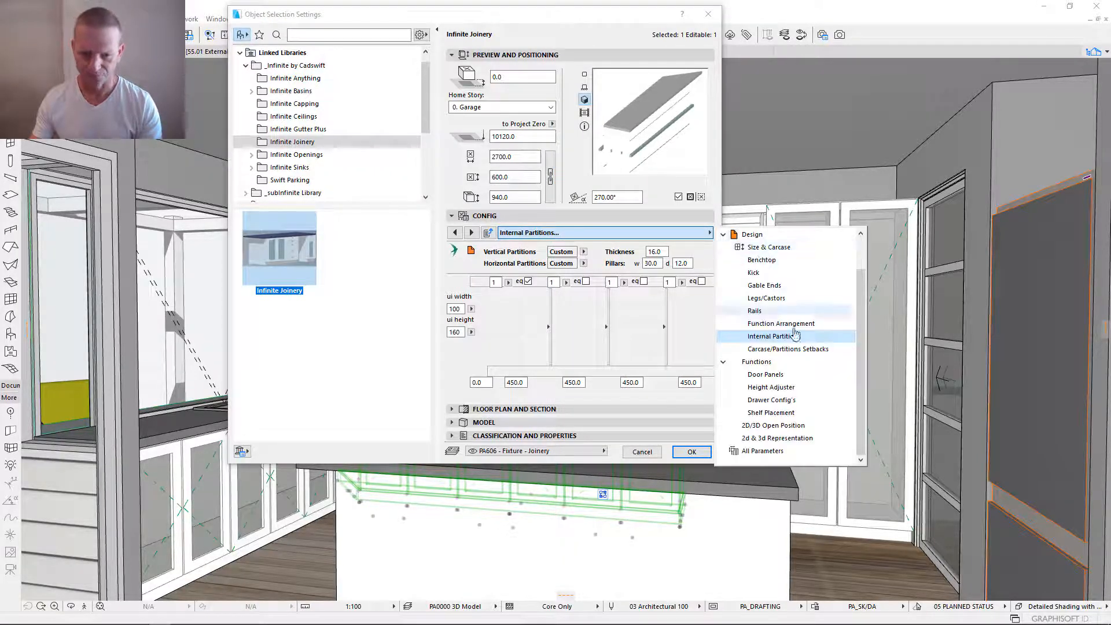
{"action": "left_click", "coordinate": [792, 349]}
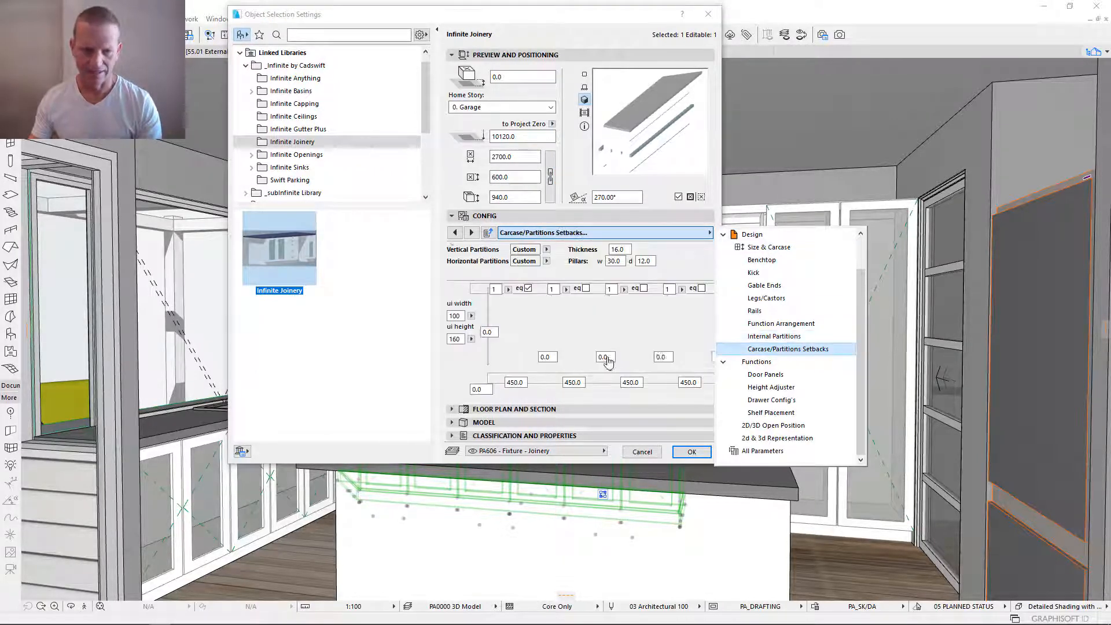
{"action": "left_click", "coordinate": [606, 344]}
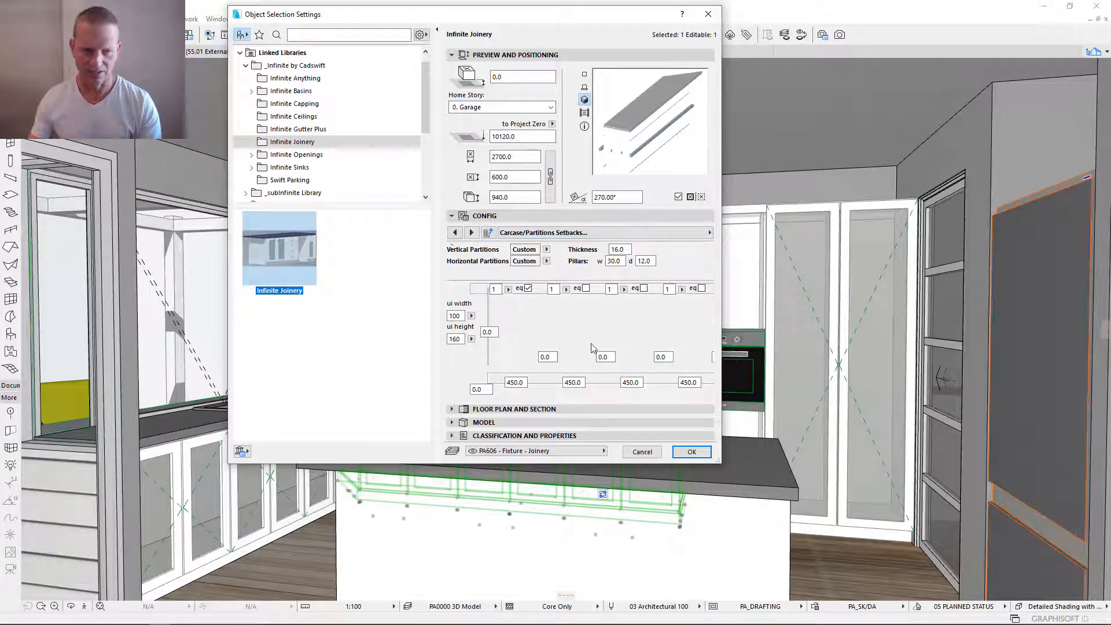
- Review the Functions settings and the door function types available for the cabinet's stations, without choosing a different type
{"action": "left_click", "coordinate": [640, 233]}
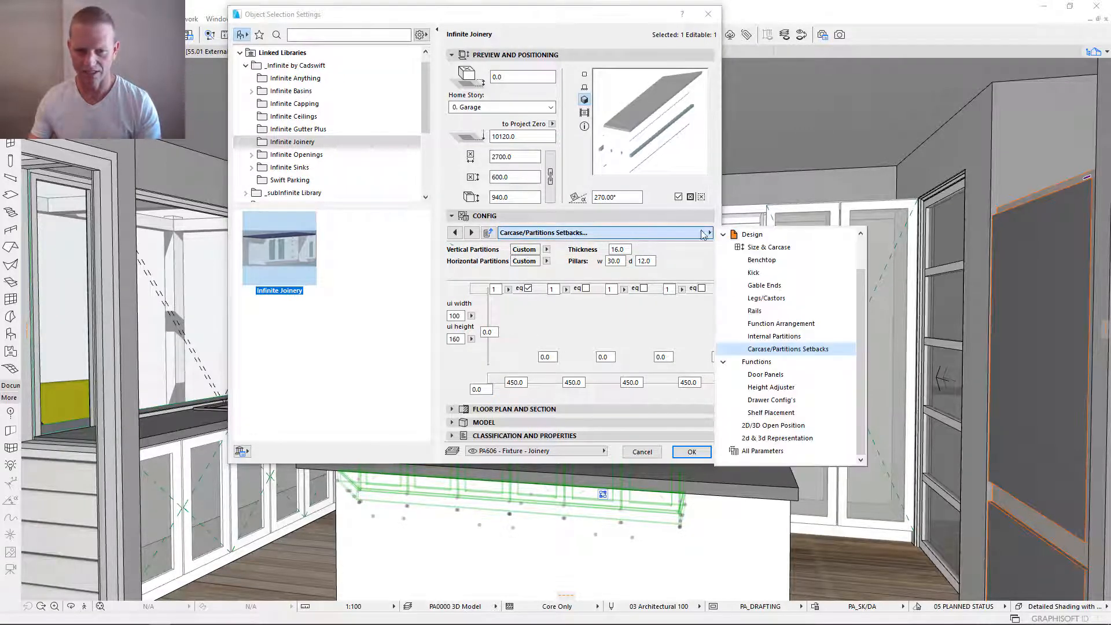
{"action": "left_click", "coordinate": [769, 361]}
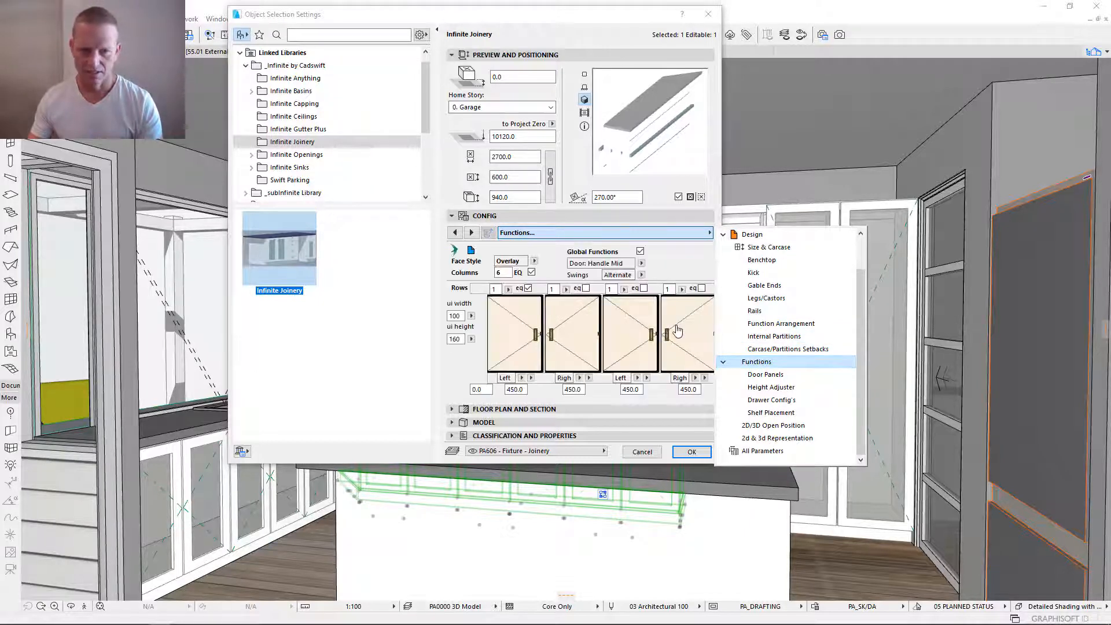
{"action": "left_click", "coordinate": [682, 324]}
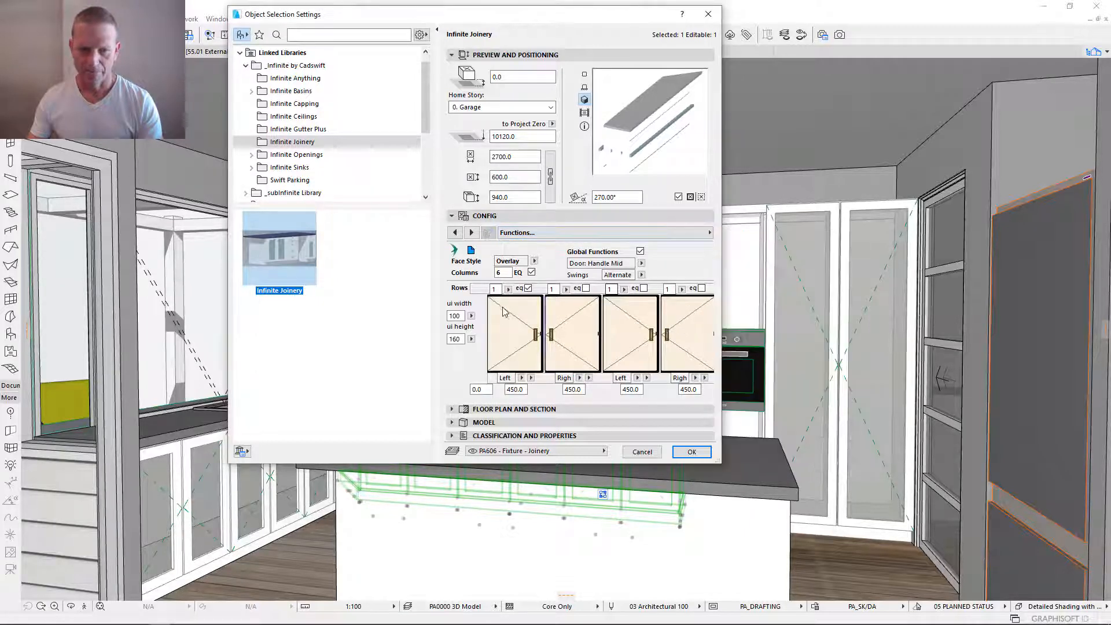
{"action": "left_click", "coordinate": [618, 234]}
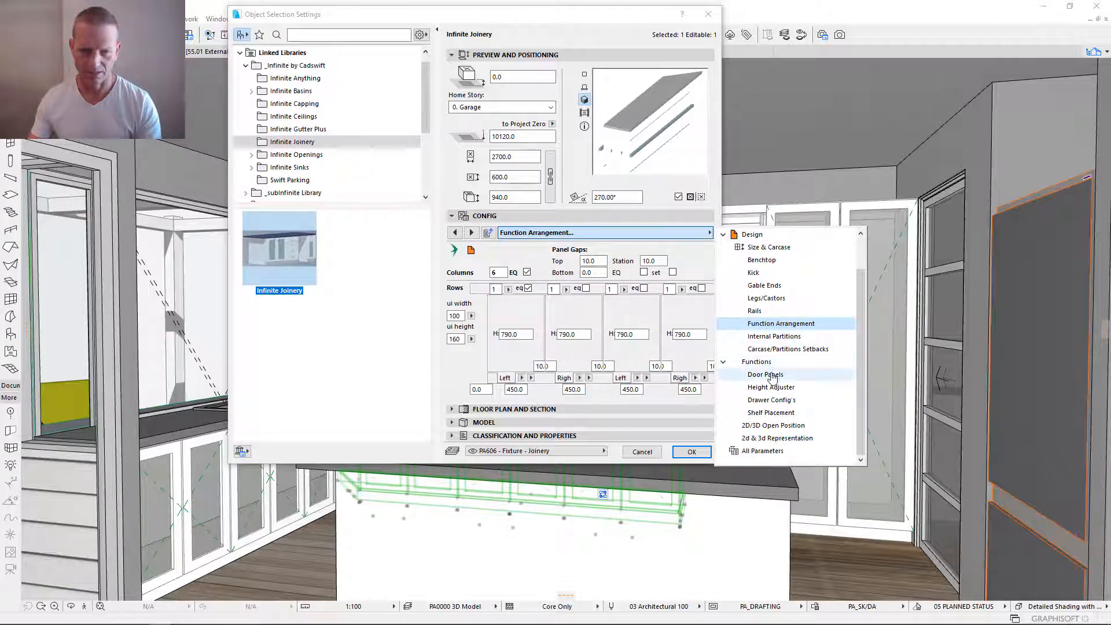
{"action": "left_click", "coordinate": [756, 362]}
{"action": "left_click", "coordinate": [514, 336]}
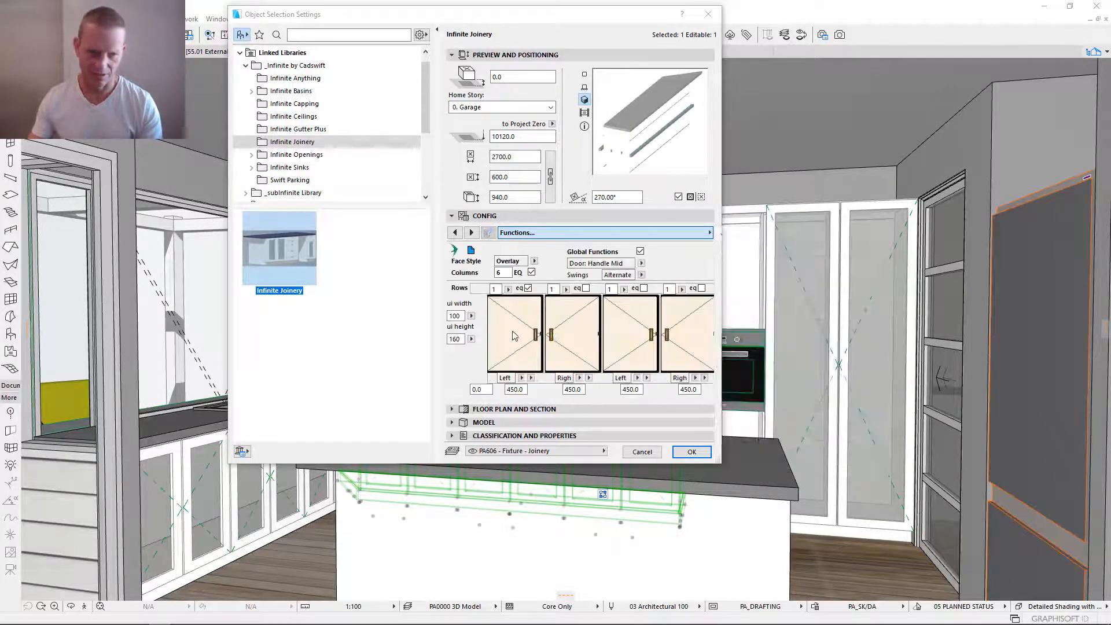
{"action": "left_click", "coordinate": [516, 336]}
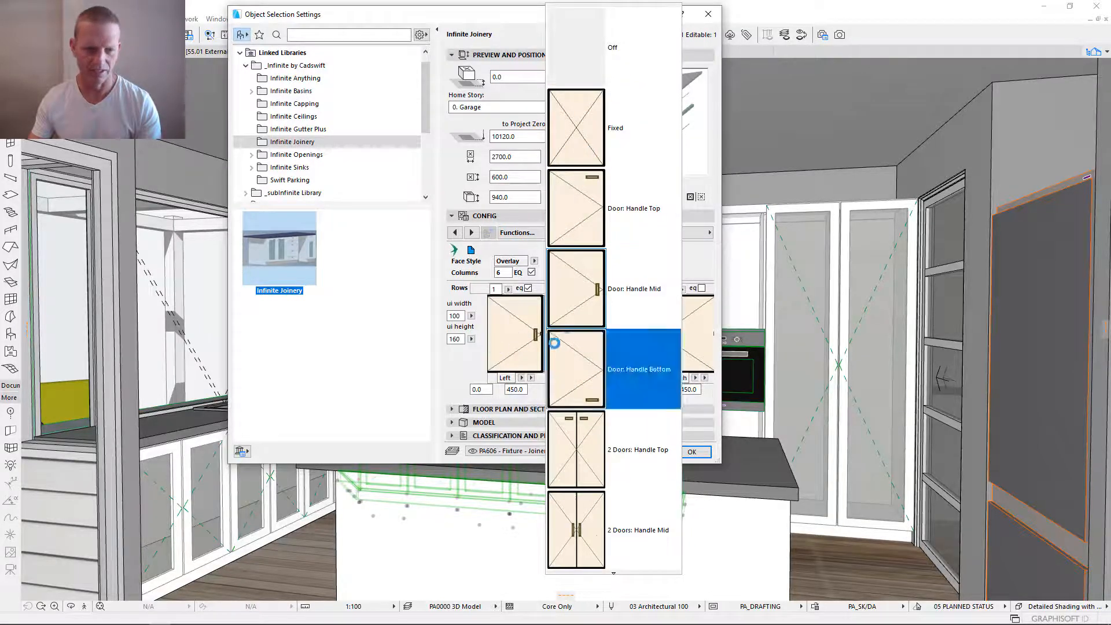
{"action": "left_click", "coordinate": [521, 341]}
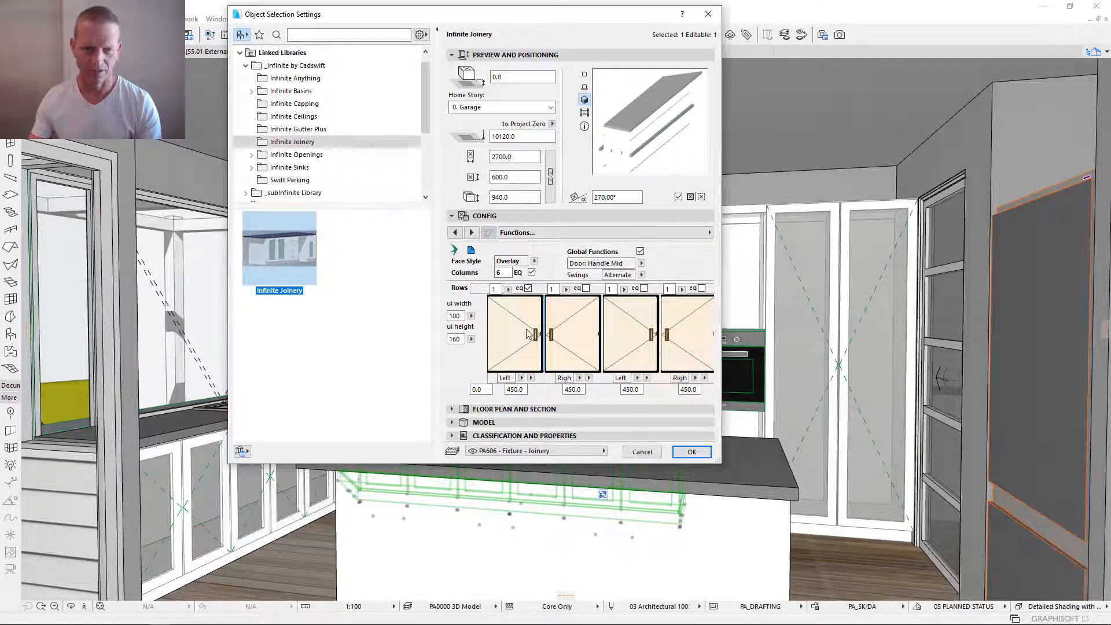
- View the Door Panels and Height Adjuster settings of the cabinet functions
{"action": "left_click", "coordinate": [660, 233]}
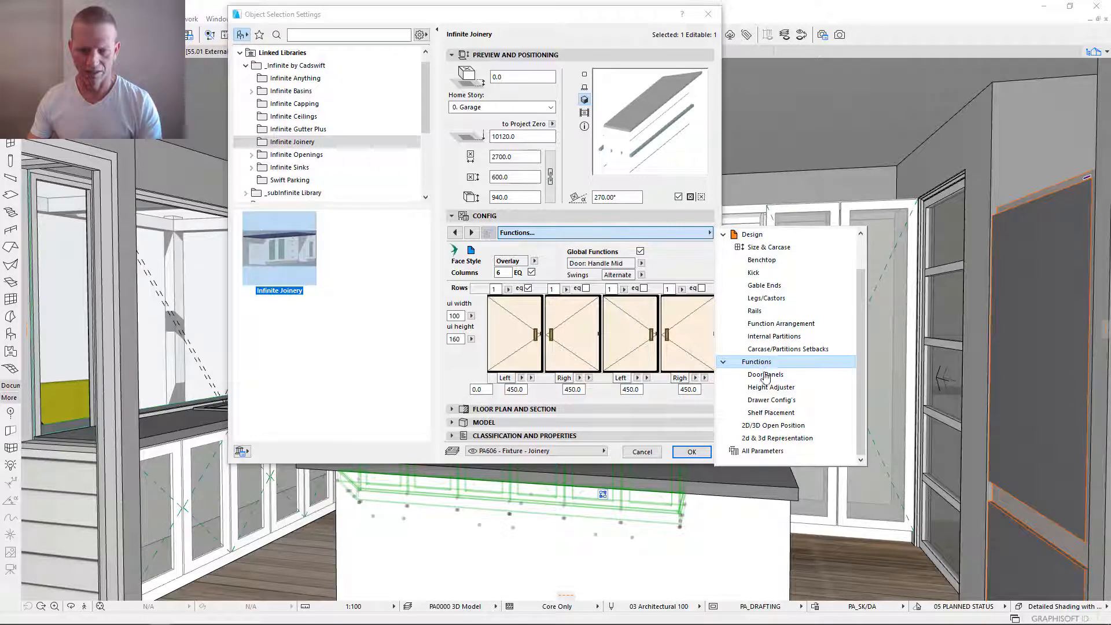
{"action": "left_click", "coordinate": [770, 376]}
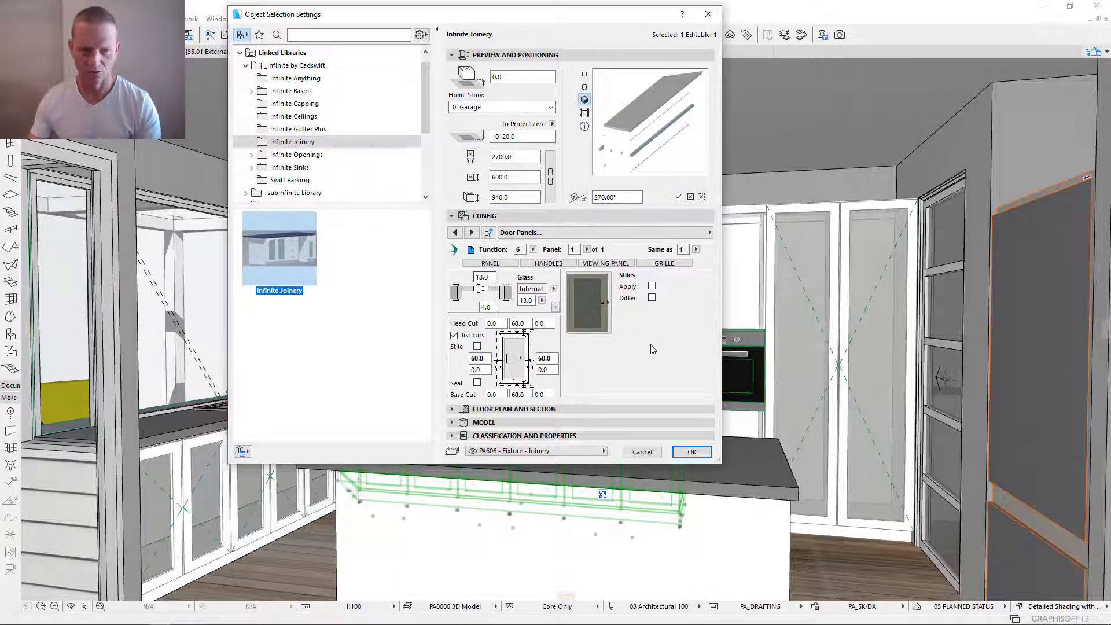
{"action": "left_click", "coordinate": [647, 234]}
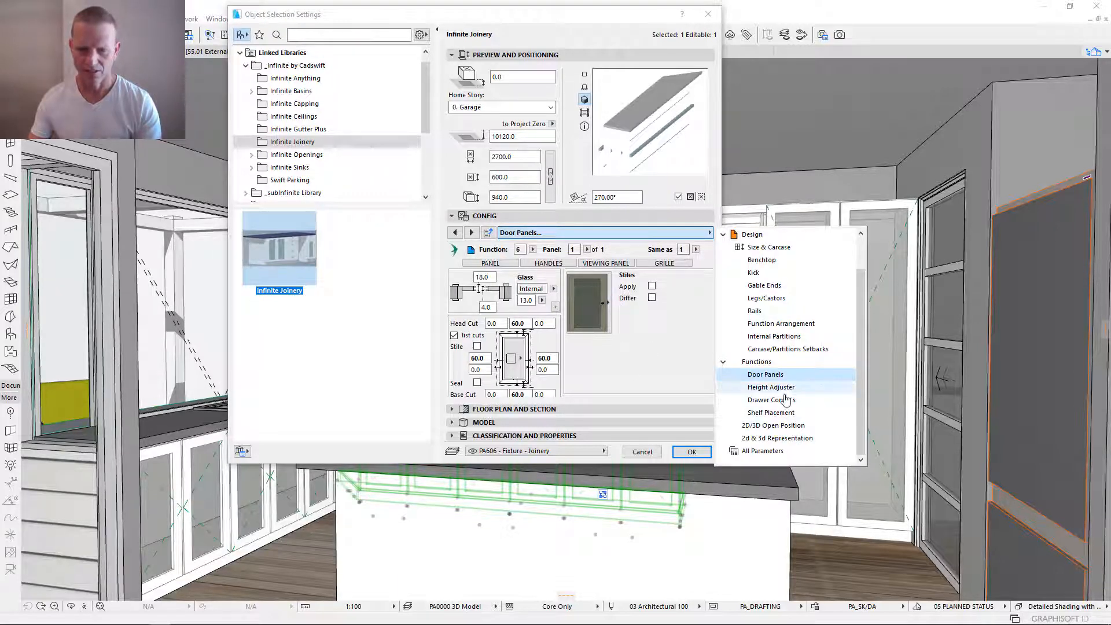
{"action": "left_click", "coordinate": [751, 388]}
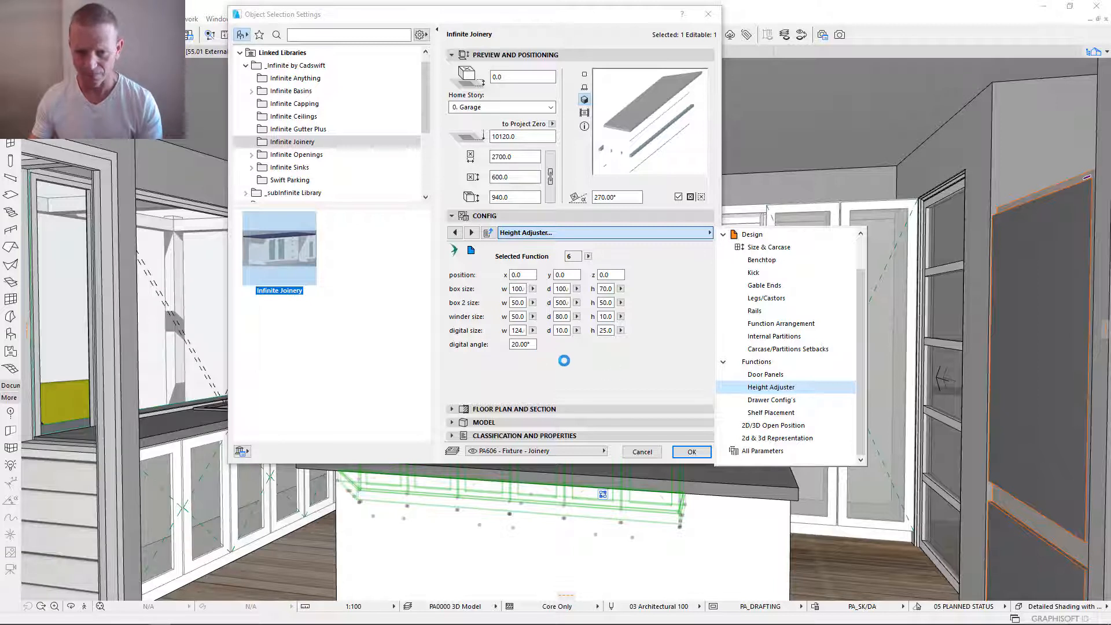
- View the Drawer Config's and Shelf Placement settings
{"action": "left_click", "coordinate": [772, 400]}
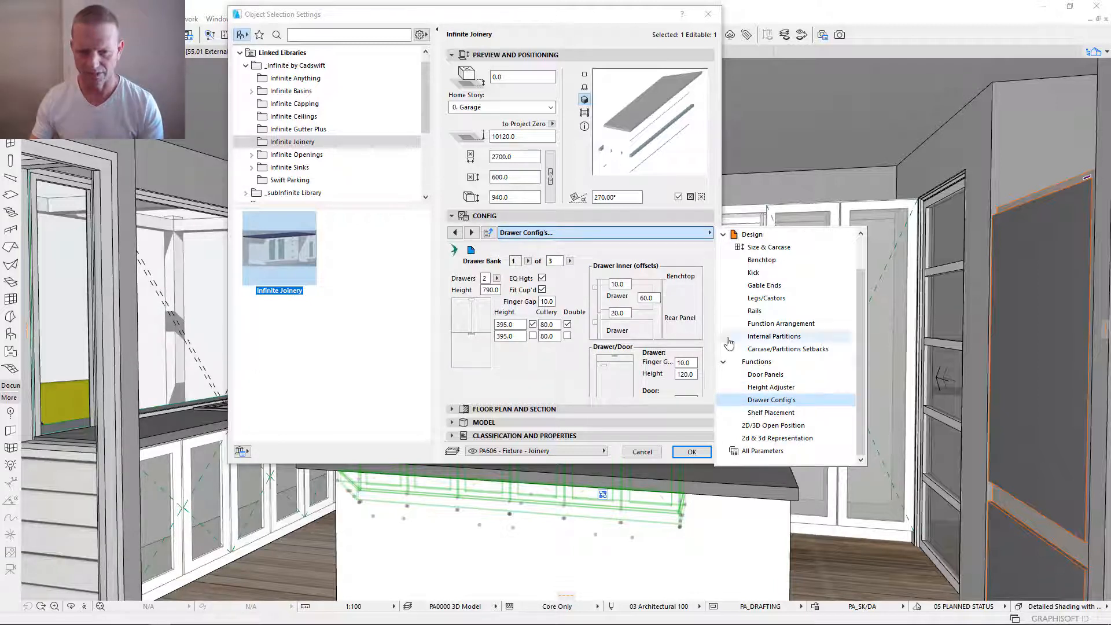
{"action": "left_click", "coordinate": [775, 412]}
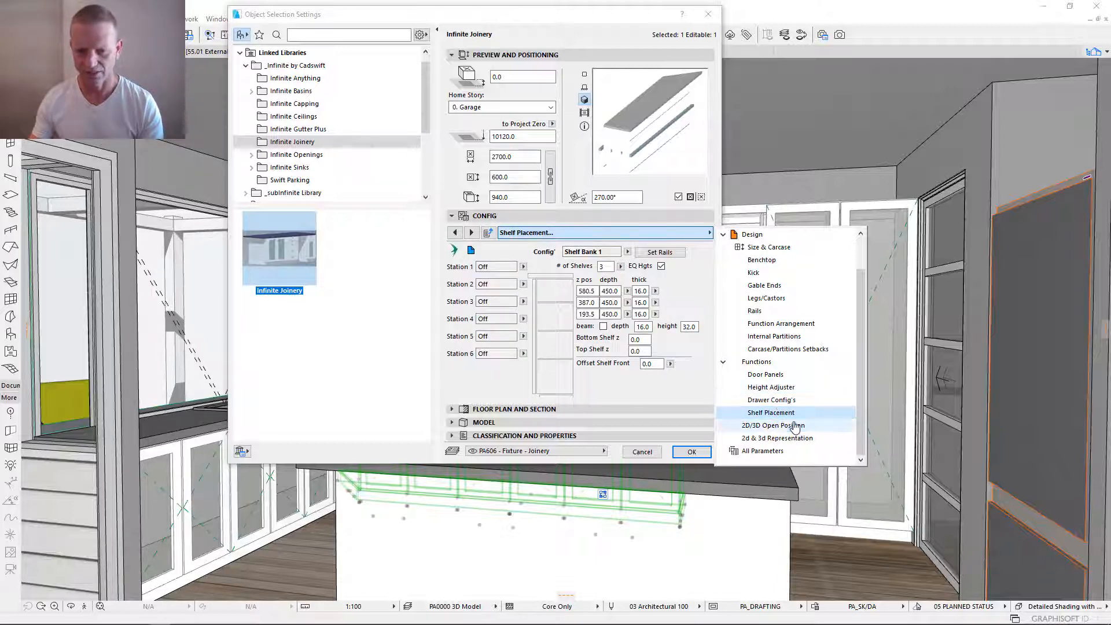
- View the 2D/3D Open Position settings and the 2d & 3d Representation settings
{"action": "left_click", "coordinate": [775, 426]}
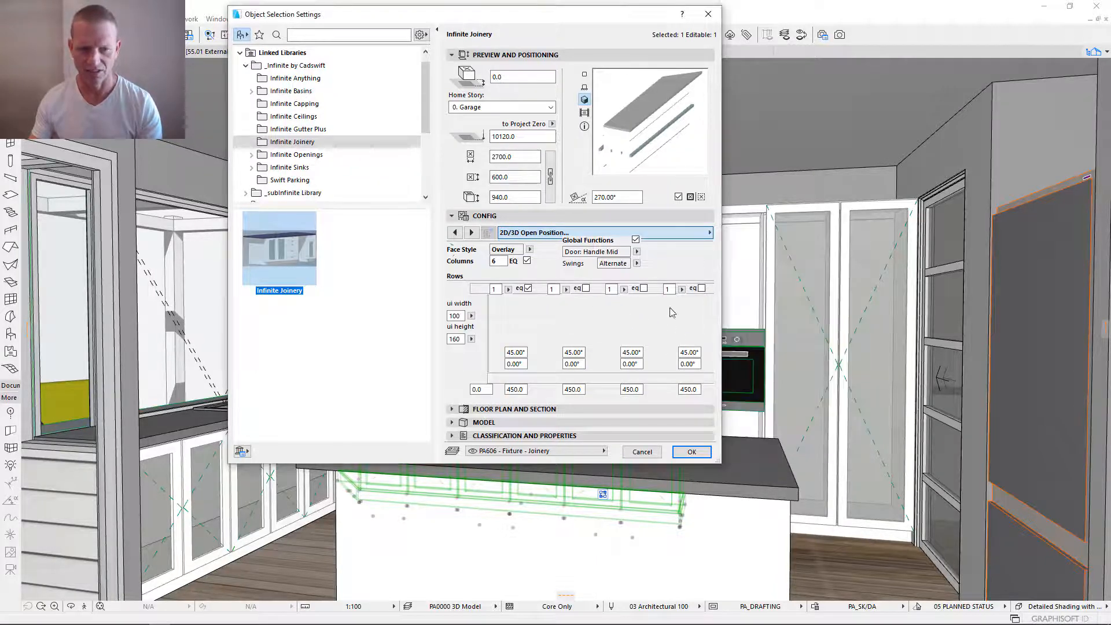
{"action": "left_click", "coordinate": [697, 233]}
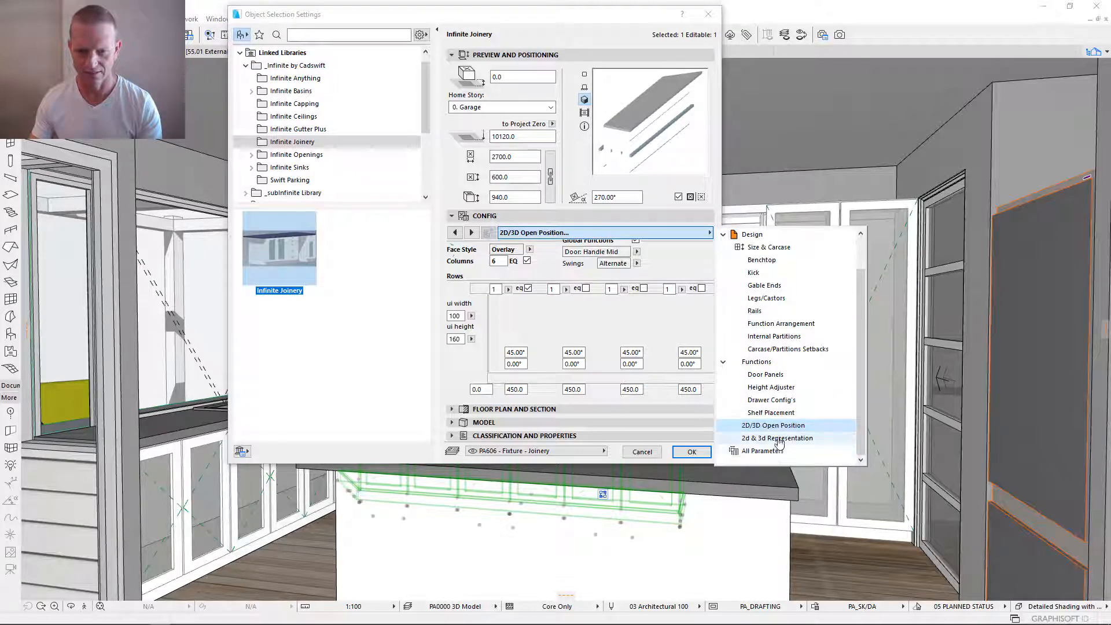
{"action": "left_click", "coordinate": [778, 438]}
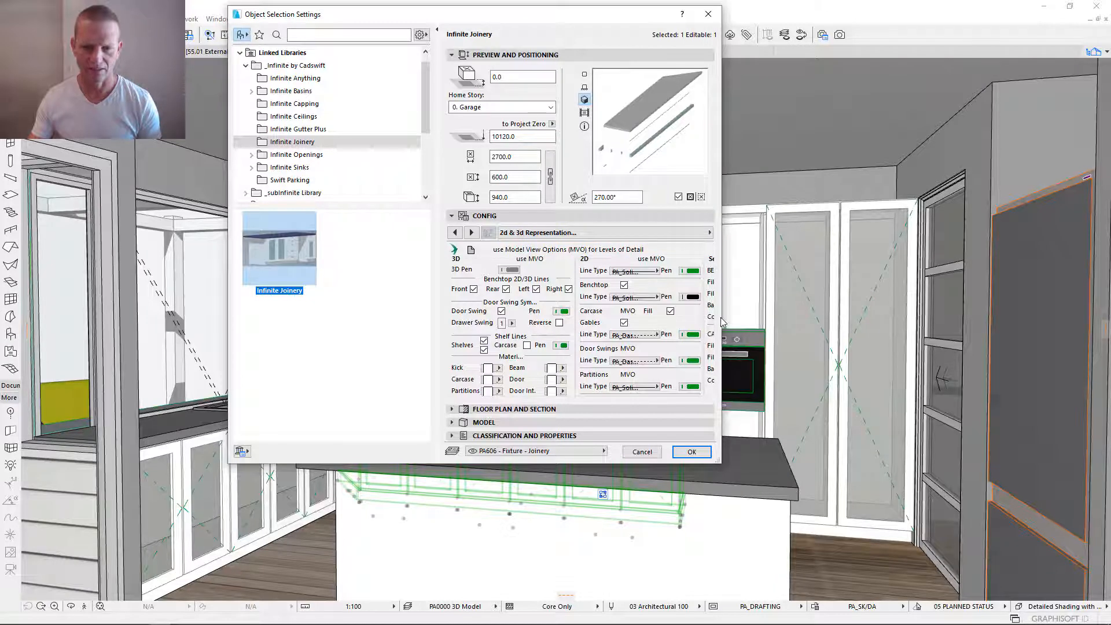
{"action": "mouse_move", "coordinate": [724, 318]}
{"action": "left_mouse_down"}
{"action": "mouse_move", "coordinate": [874, 317]}
{"action": "mouse_move", "coordinate": [723, 316]}
{"action": "left_mouse_up"}
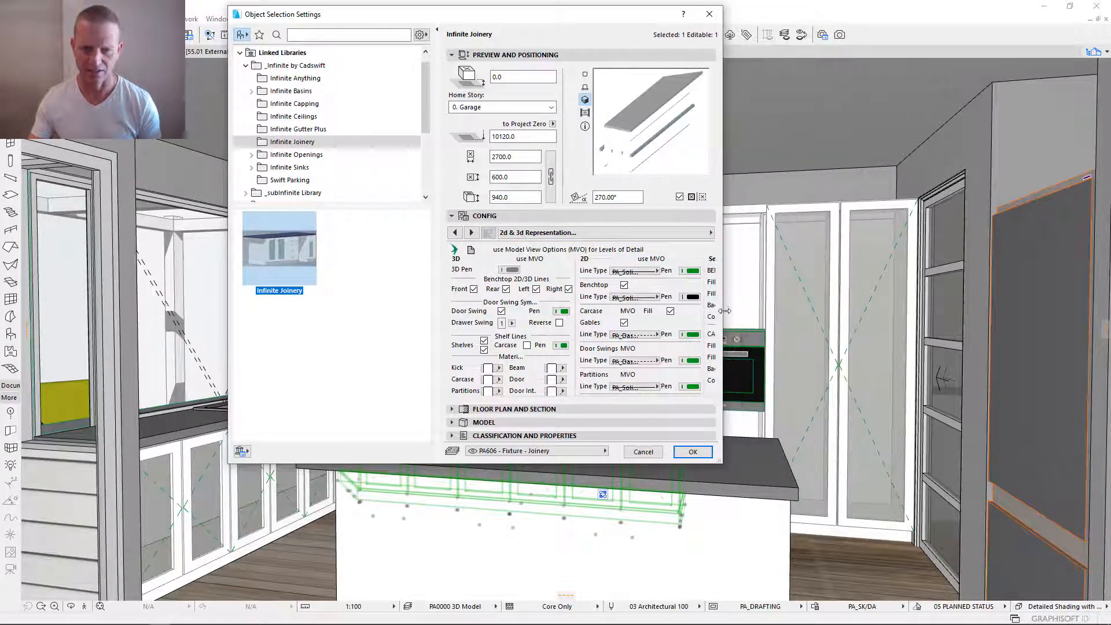
- Return to the Components page and look through the Functions and Design component groups, collapsing each again
{"action": "left_click", "coordinate": [679, 238]}
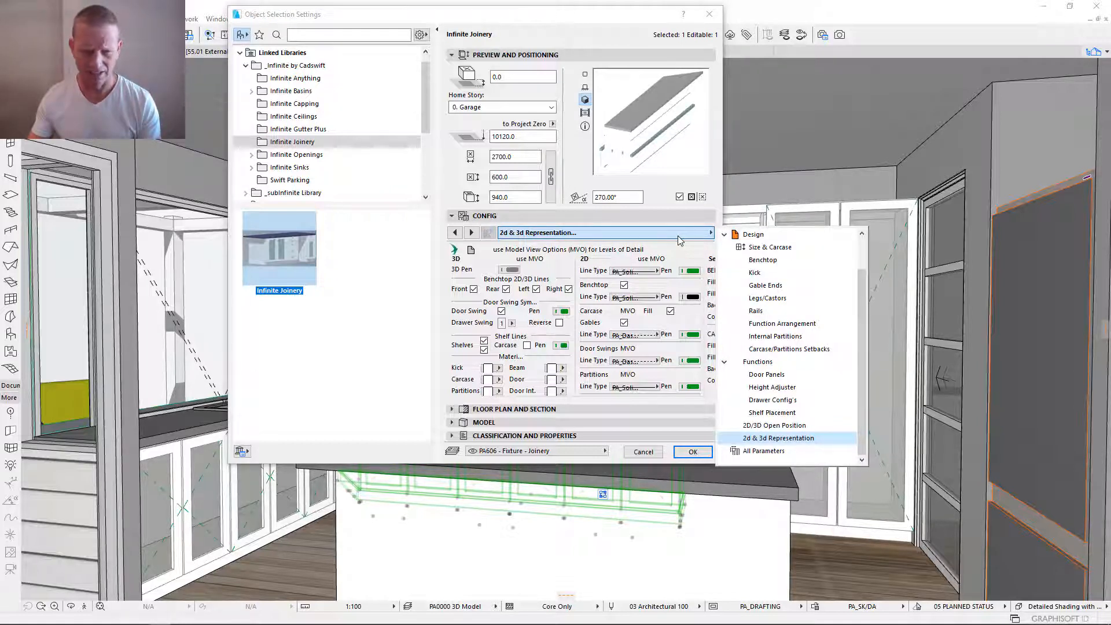
{"action": "scroll", "coordinate": [770, 290], "scroll_direction": "up", "scroll_amount": 1}
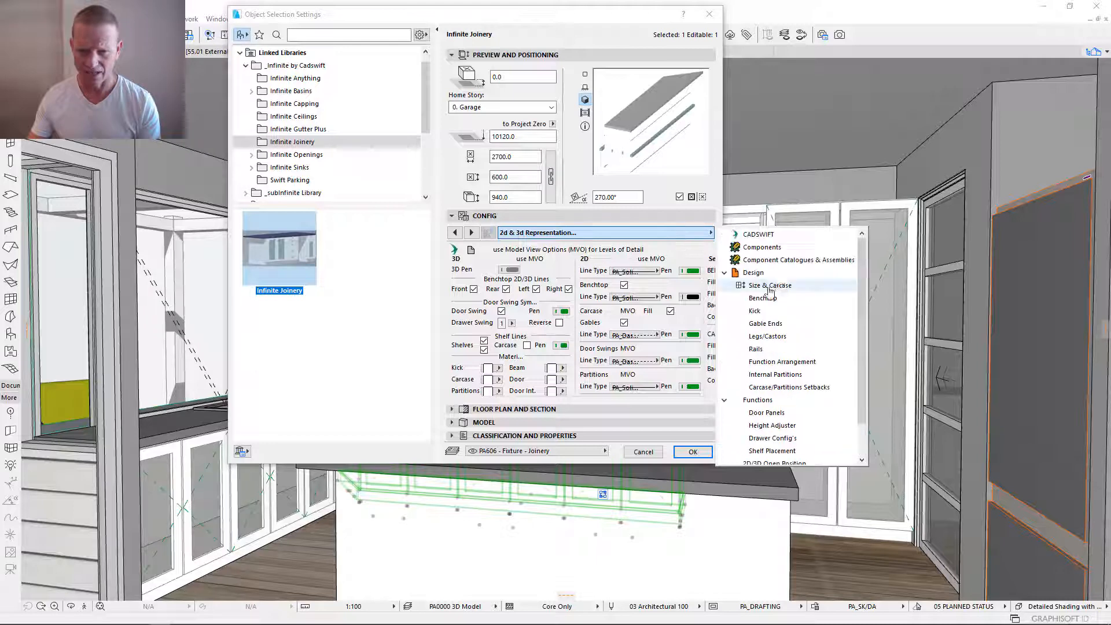
{"action": "left_click", "coordinate": [762, 252]}
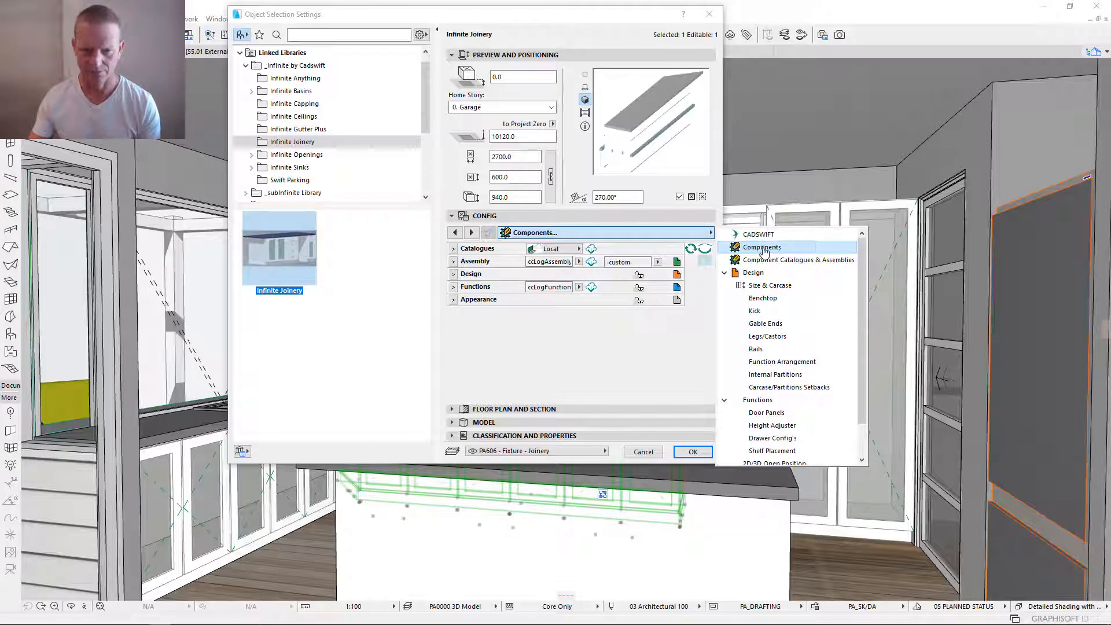
{"action": "left_click", "coordinate": [582, 359]}
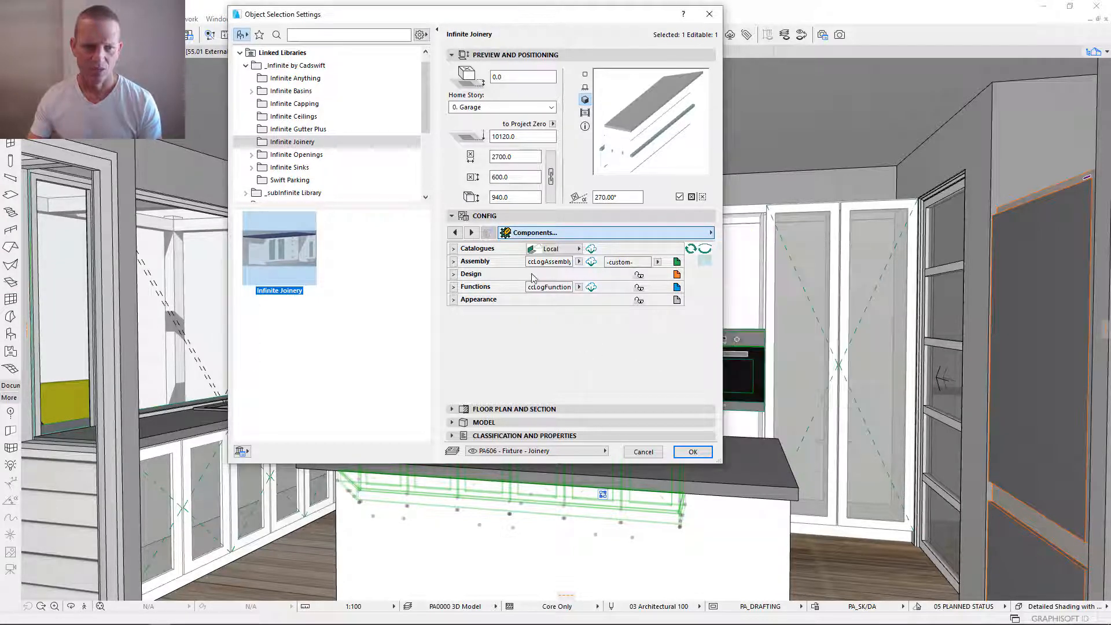
{"action": "left_click", "coordinate": [453, 287]}
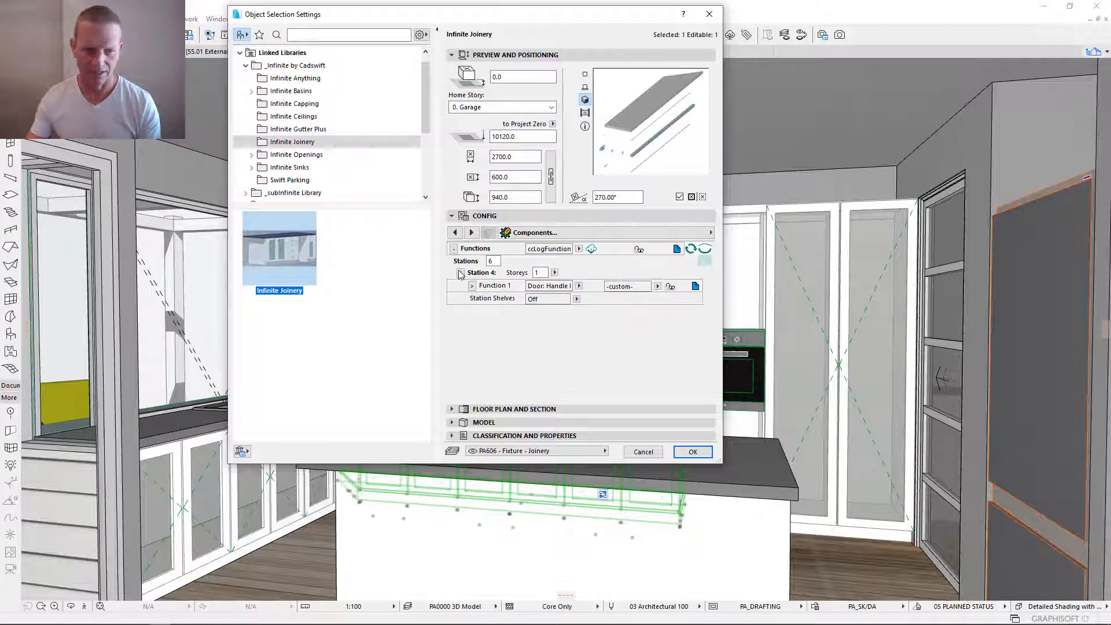
{"action": "left_click", "coordinate": [453, 249]}
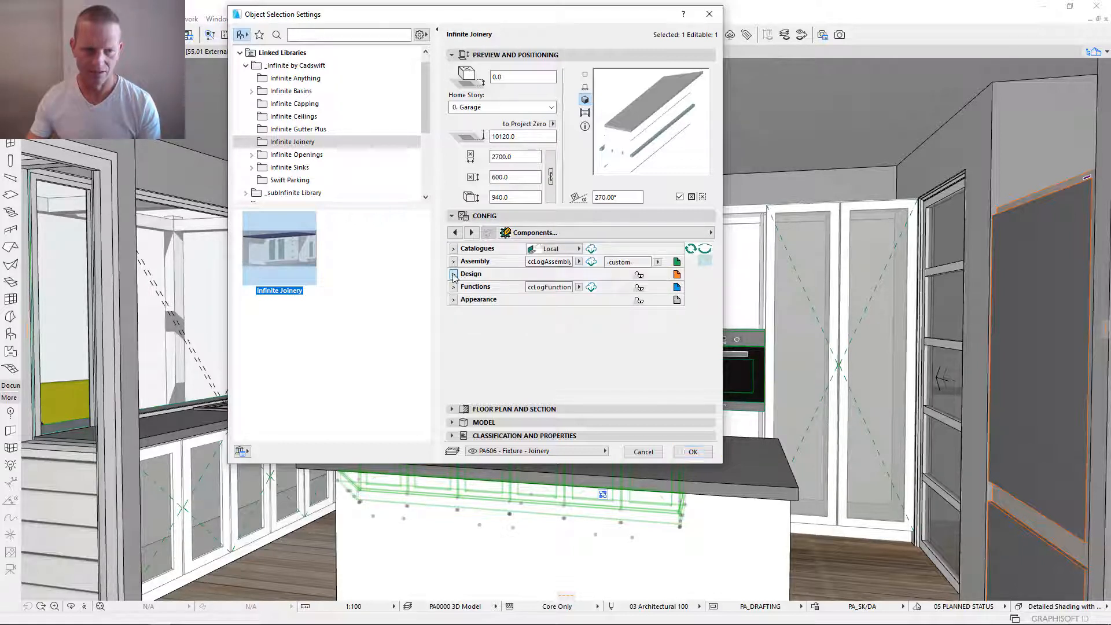
{"action": "left_click", "coordinate": [454, 273]}
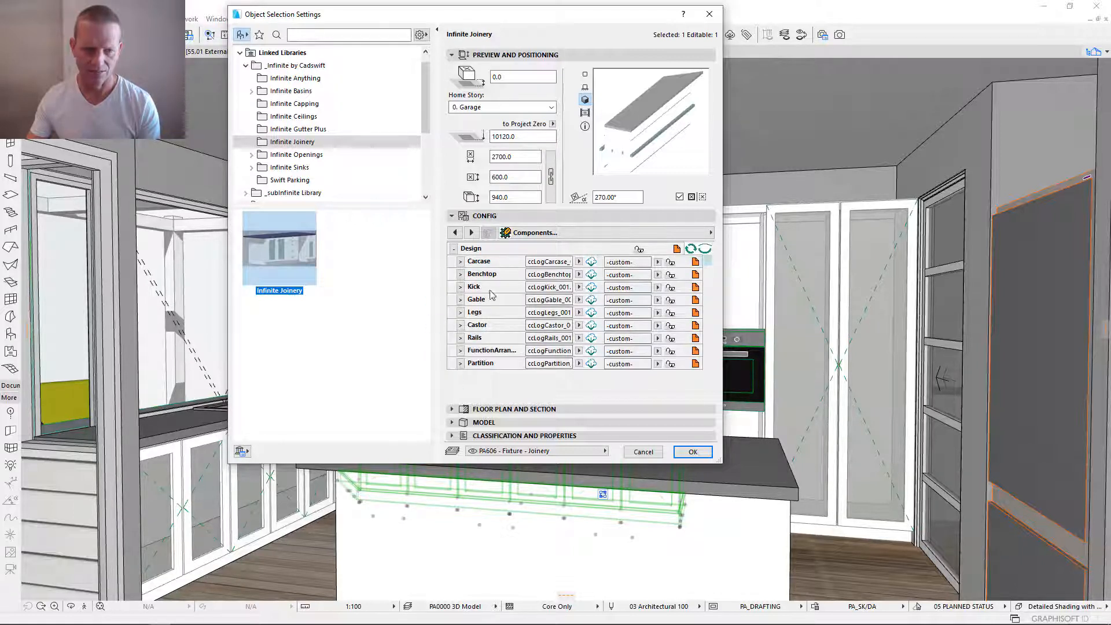
{"action": "left_click", "coordinate": [454, 249]}
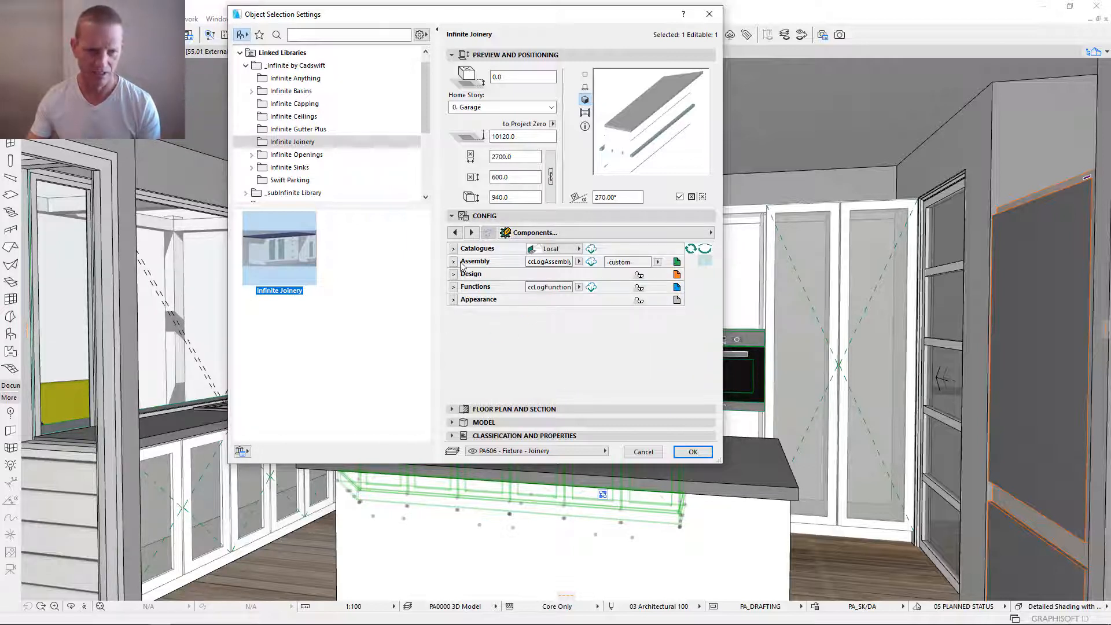
- View the Assembly component's catalogue, selection and naming settings, and collapse the group again
{"action": "left_click", "coordinate": [454, 262]}
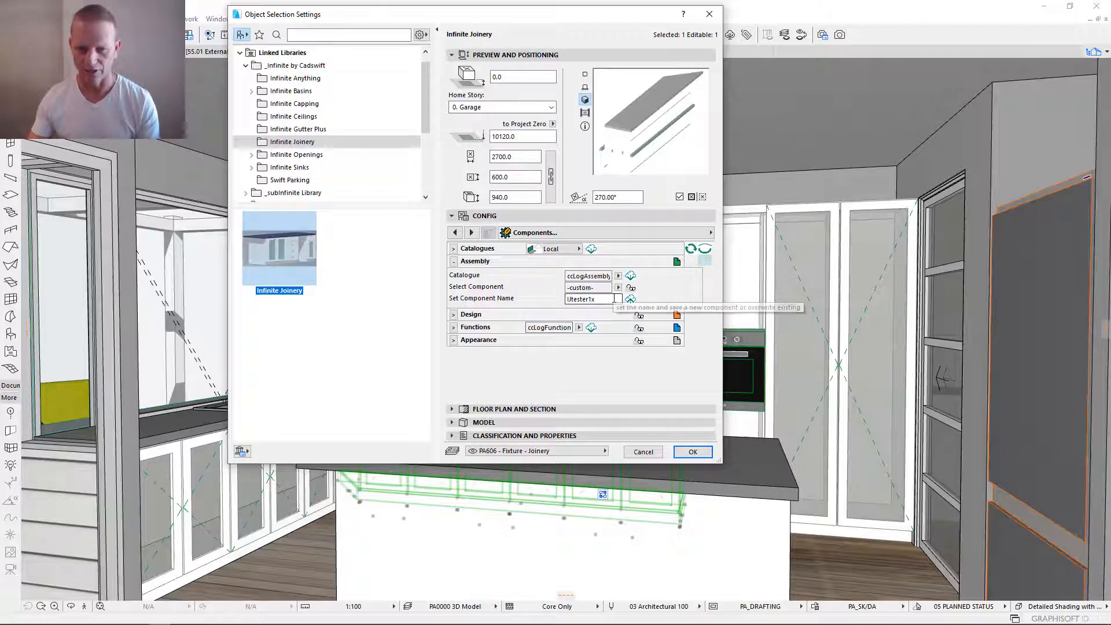
{"action": "left_click", "coordinate": [454, 262]}
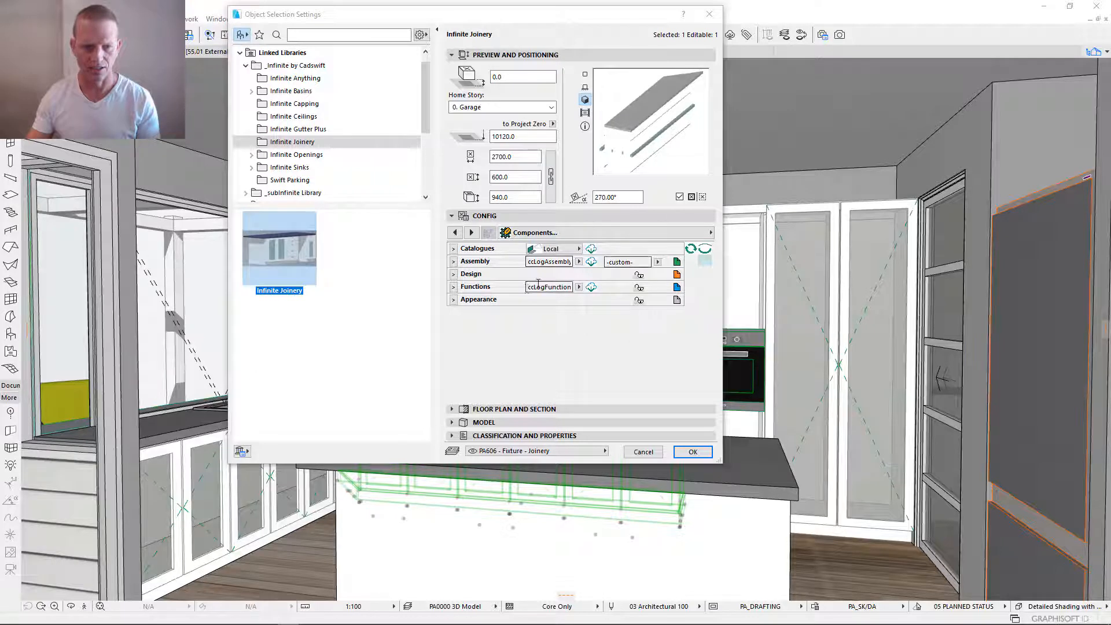
- Show only the essential Design components, expand the Carcase settings and enlarge the settings dialog to make room for them
{"action": "left_click", "coordinate": [705, 261]}
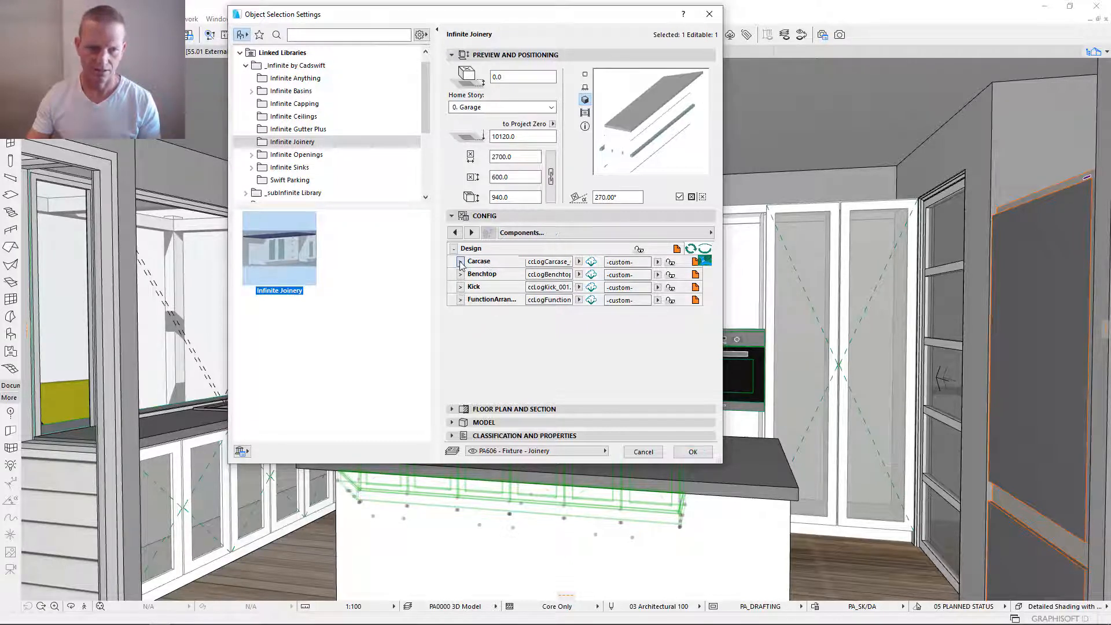
{"action": "left_click", "coordinate": [460, 262]}
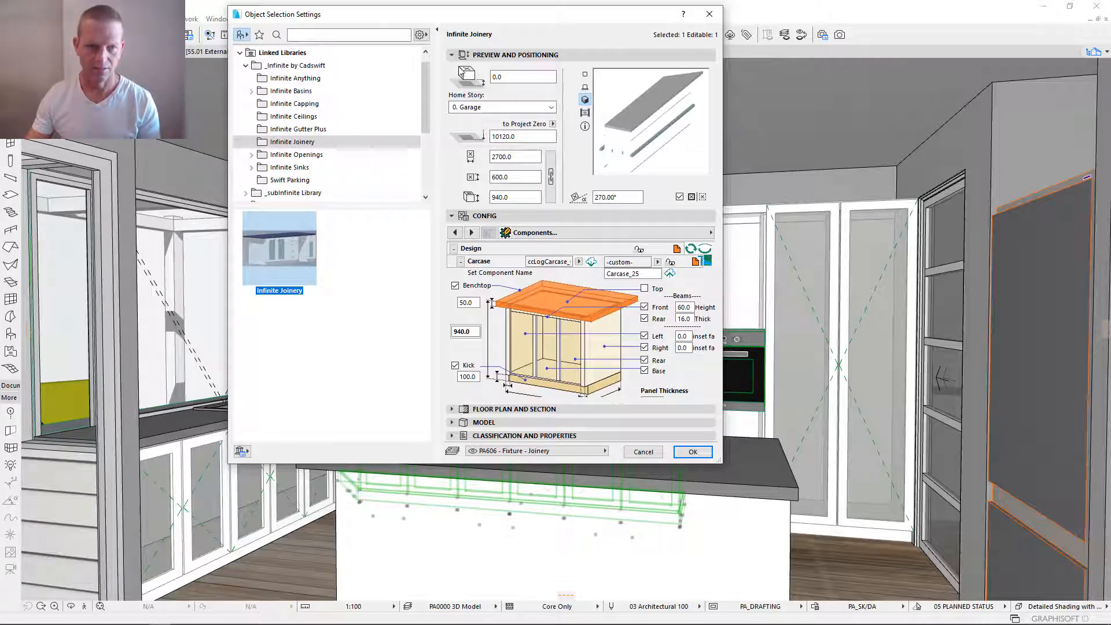
{"action": "left_click", "coordinate": [452, 54]}
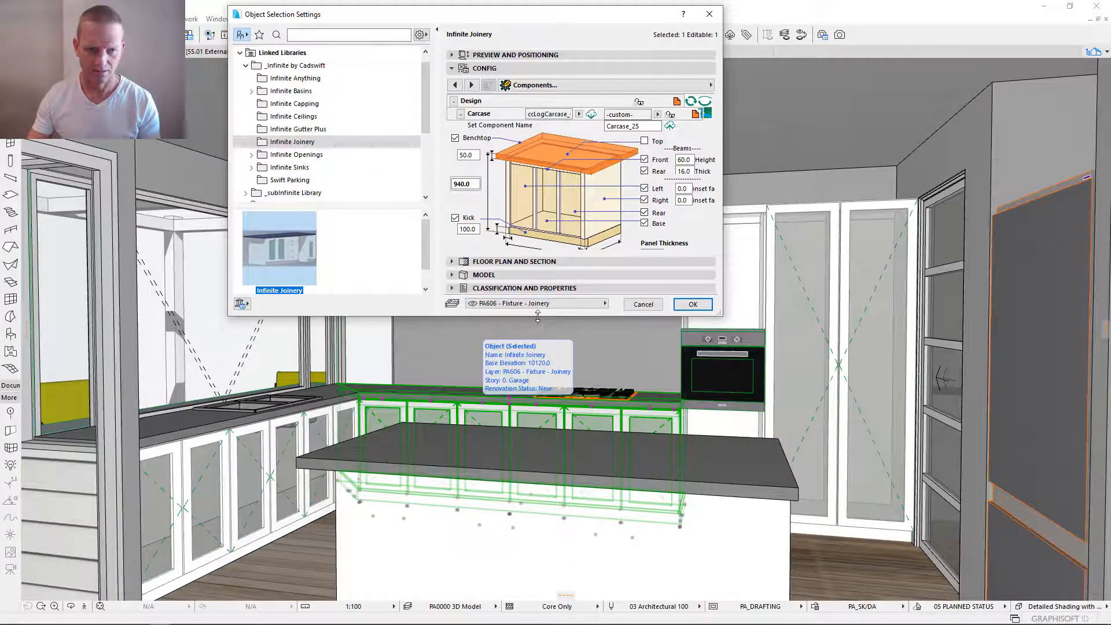
{"action": "left_click_drag", "start_coordinate": [537, 315], "coordinate": [482, 624]}
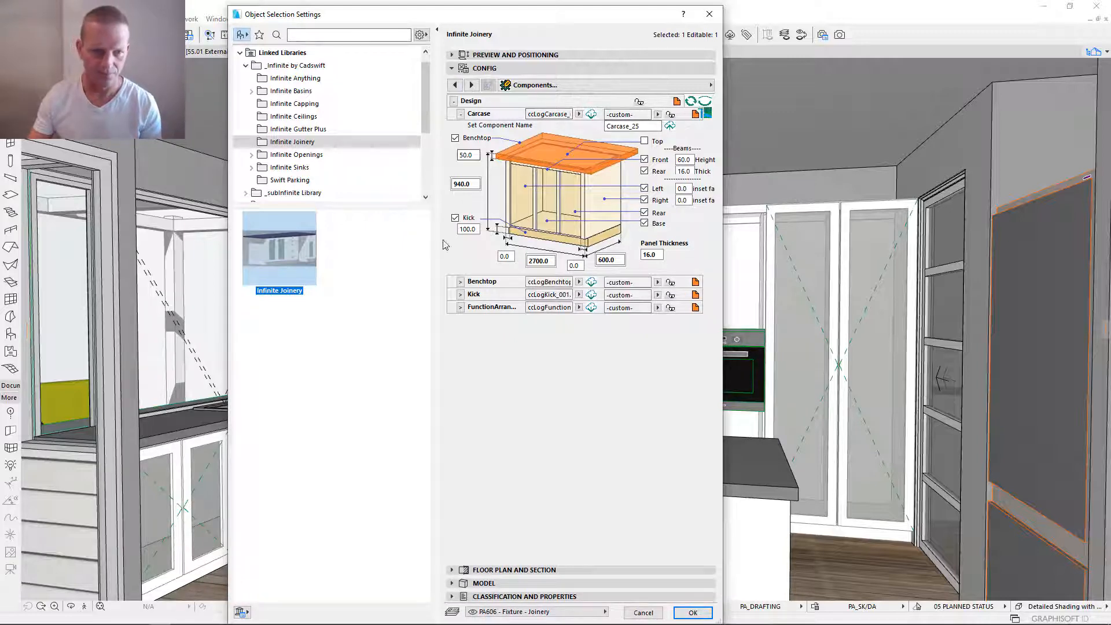
- View the Benchtop, Kick and Function Arrangement settings of the Design group, collapsing the Carcase settings
{"action": "left_click", "coordinate": [461, 282]}
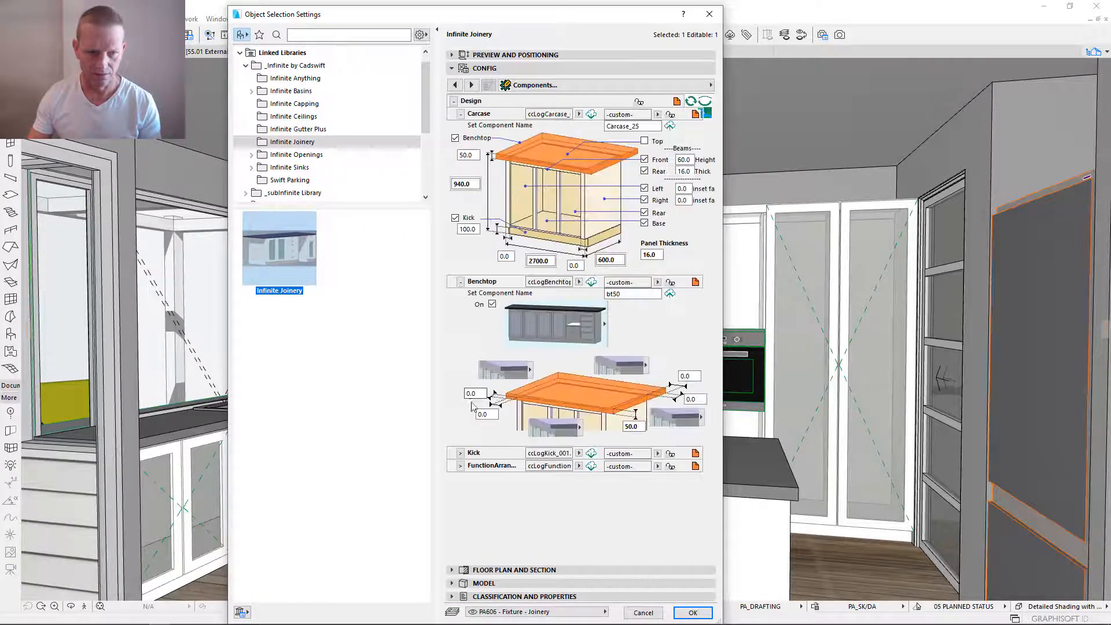
{"action": "left_click", "coordinate": [460, 453]}
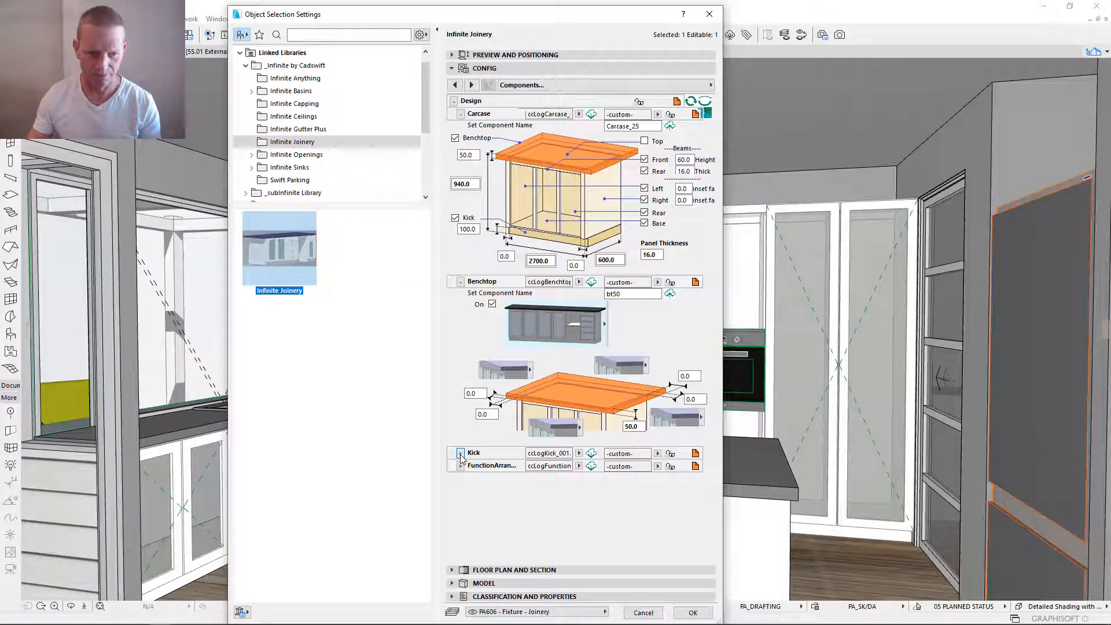
{"action": "left_click", "coordinate": [460, 113]}
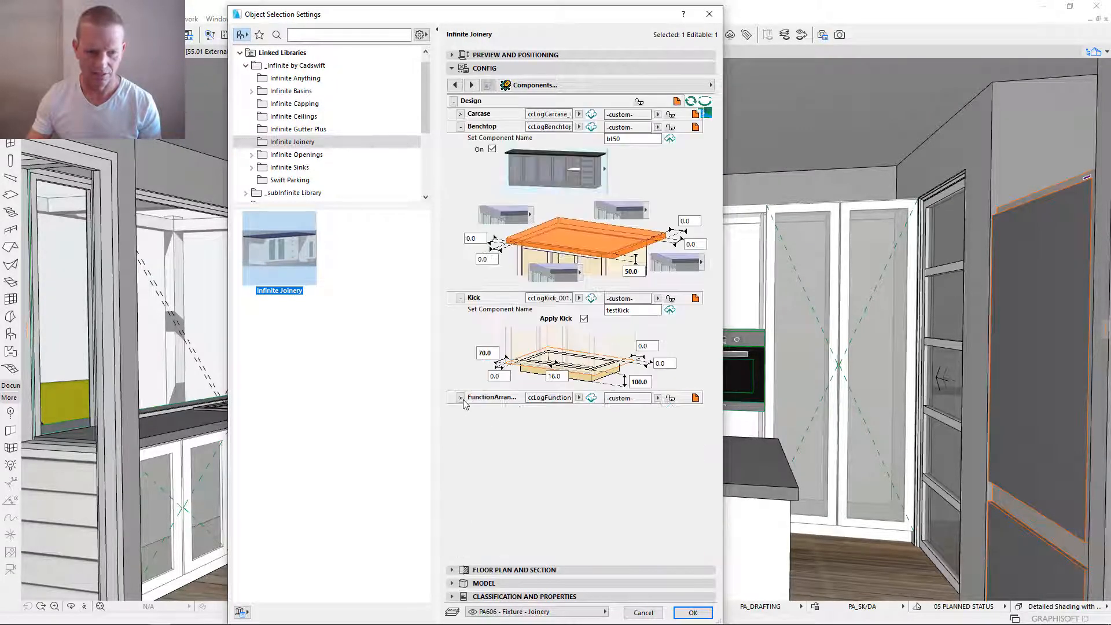
{"action": "left_click", "coordinate": [461, 398]}
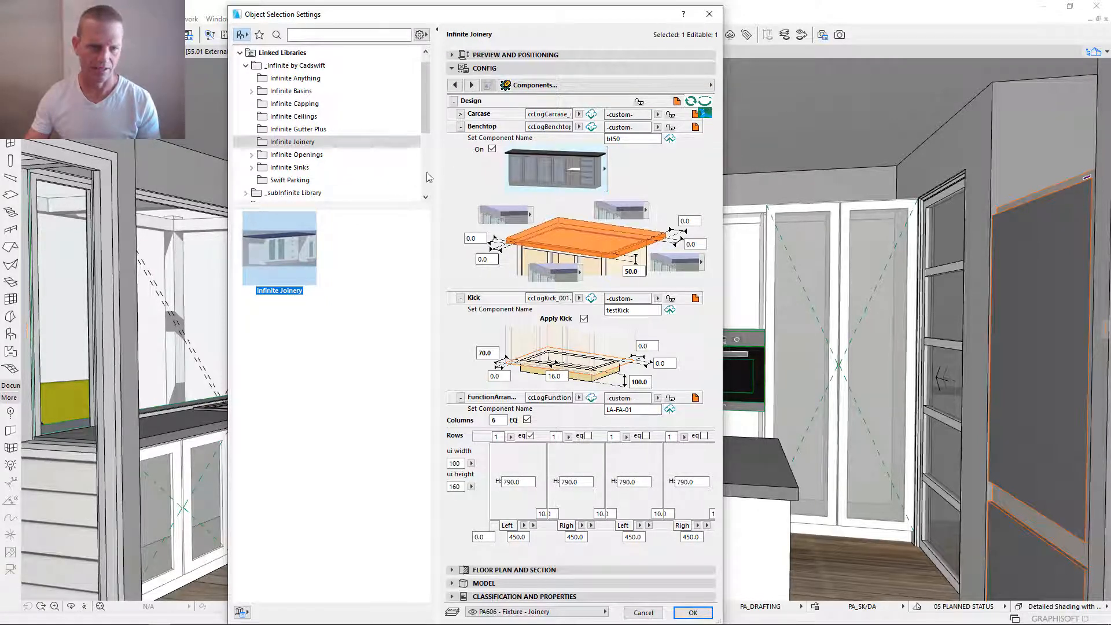
- Turn off the essentials-only filter and view the full list of Design components
{"action": "left_click", "coordinate": [706, 103]}
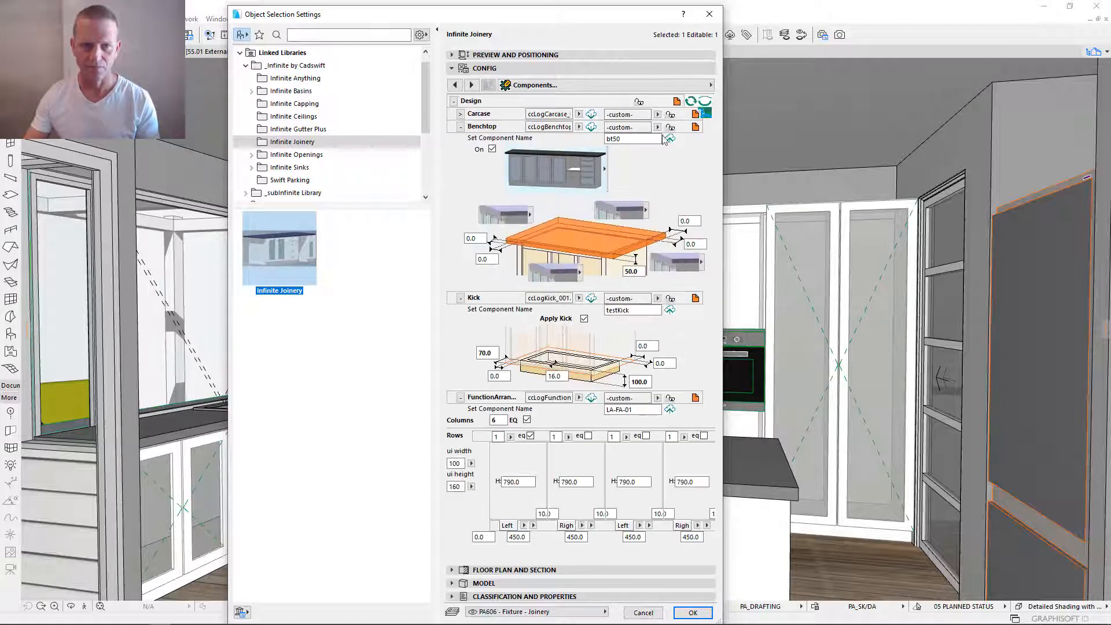
{"action": "left_click", "coordinate": [705, 113]}
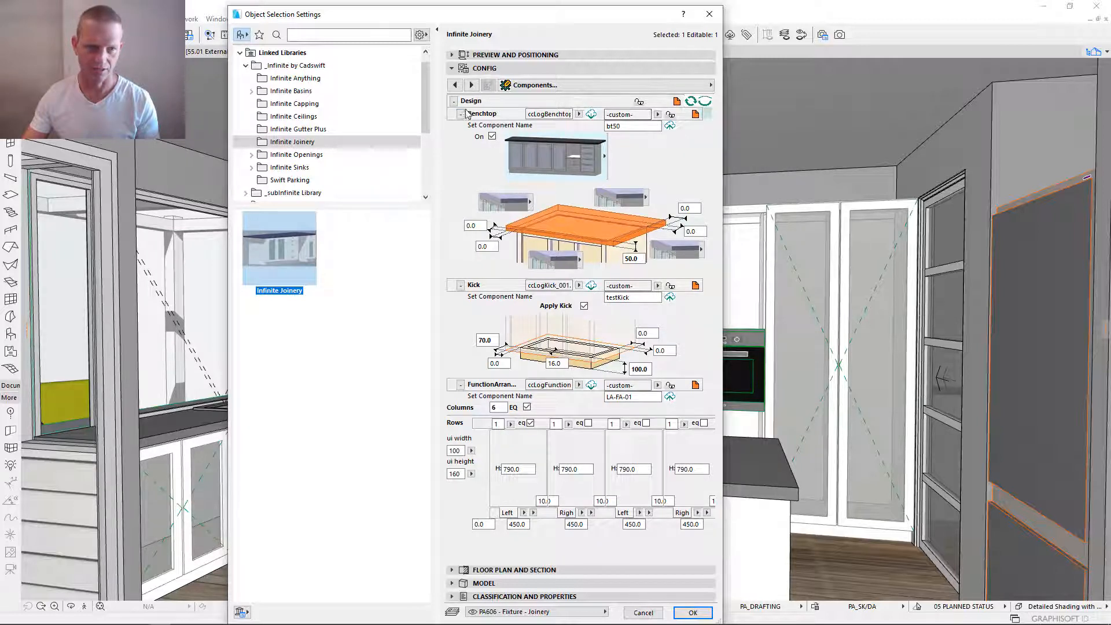
{"action": "left_click", "coordinate": [453, 101]}
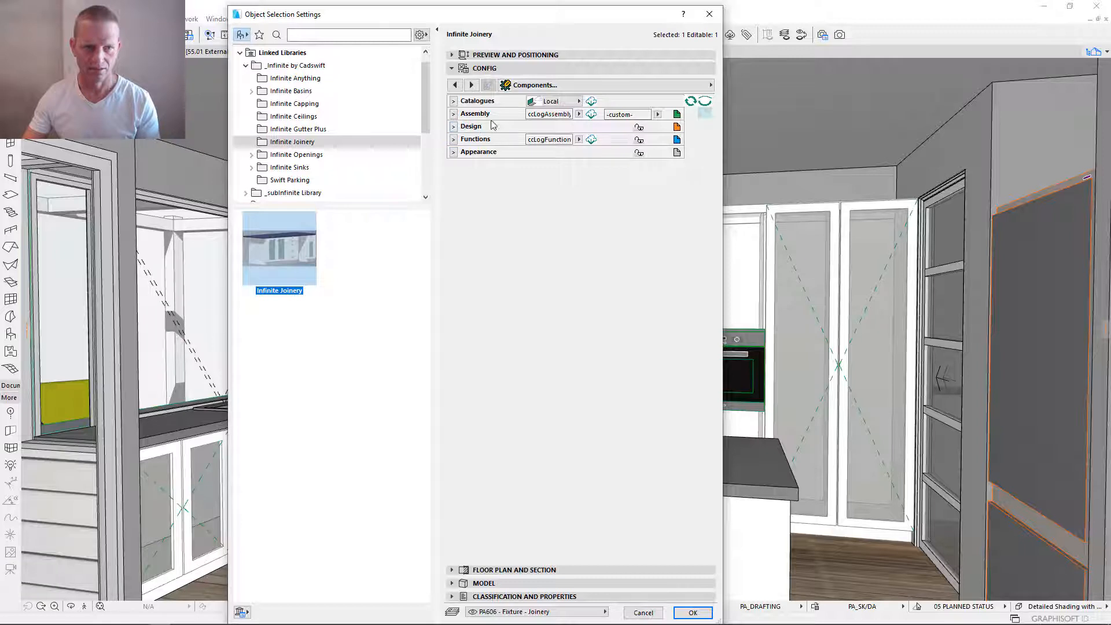
{"action": "left_click", "coordinate": [455, 126]}
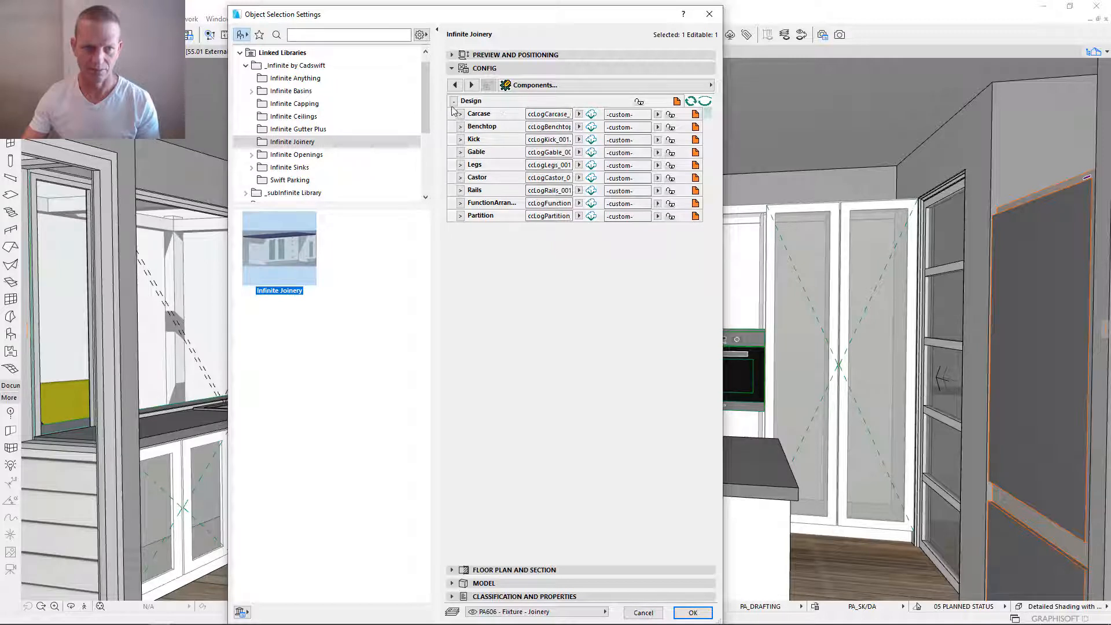
{"action": "left_click", "coordinate": [453, 100]}
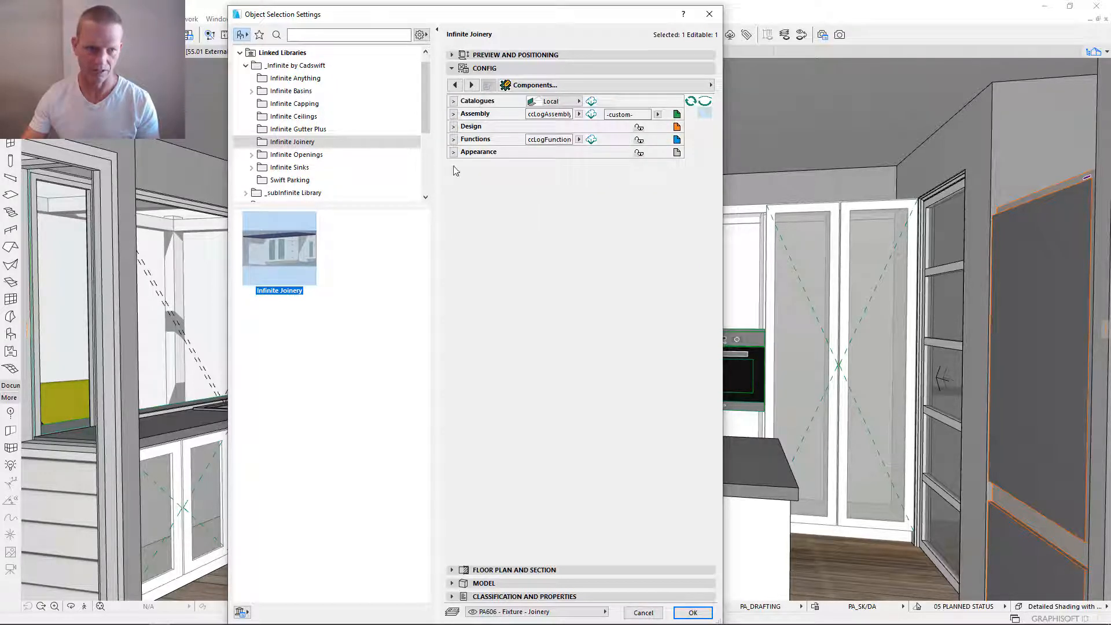
{"action": "left_click", "coordinate": [453, 127]}
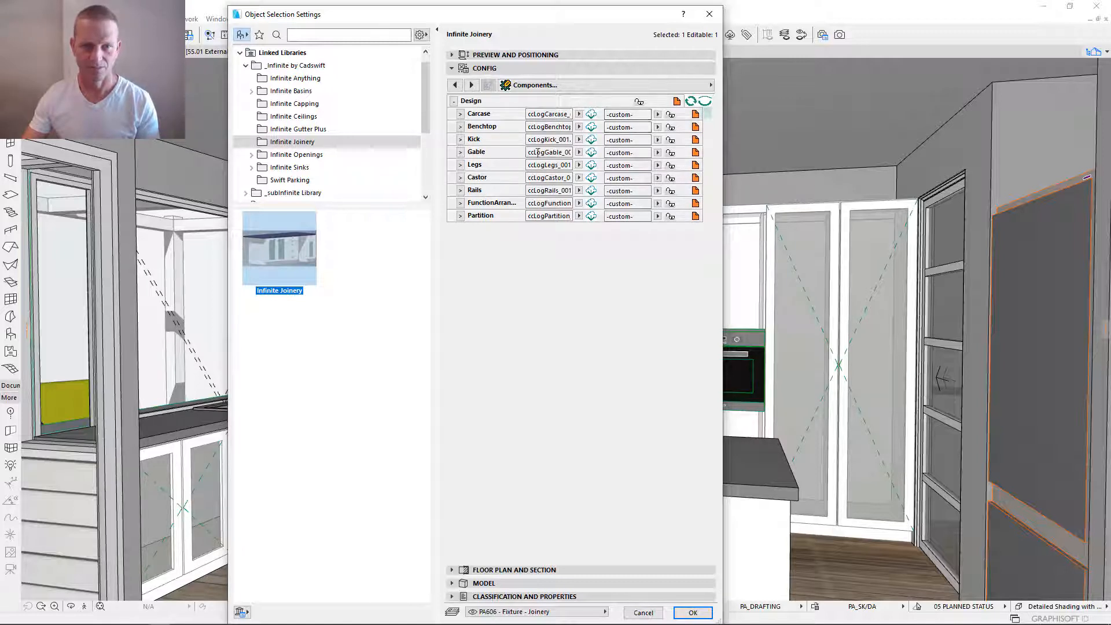
- Show the other component groups alongside Design, view the Benchtop and Castor settings, and collapse both again
{"action": "left_click", "coordinate": [709, 103]}
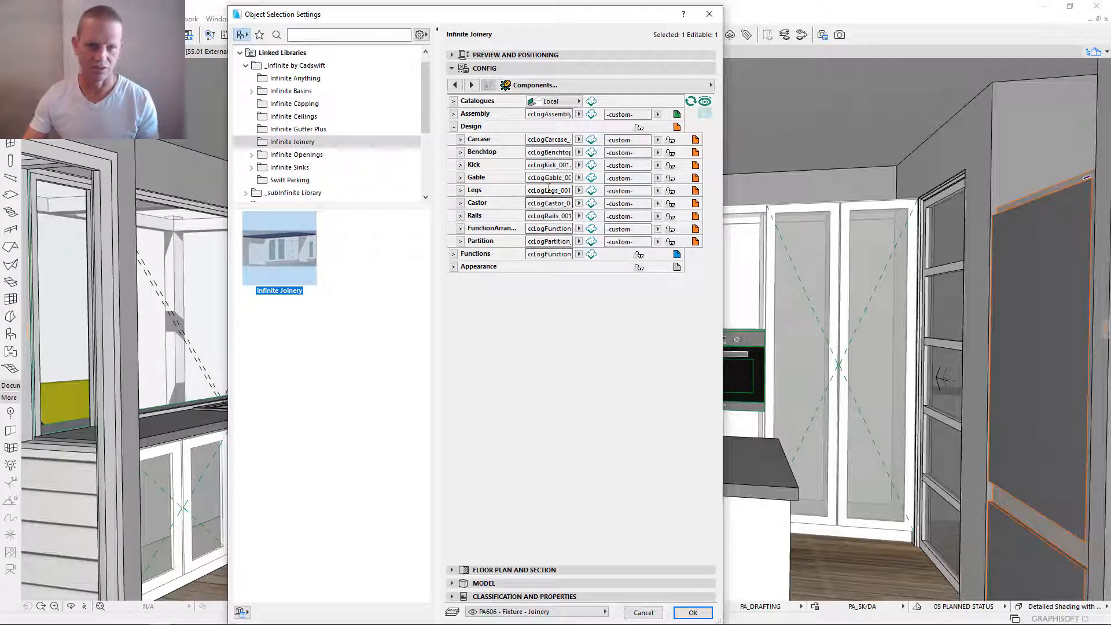
{"action": "left_click", "coordinate": [461, 152]}
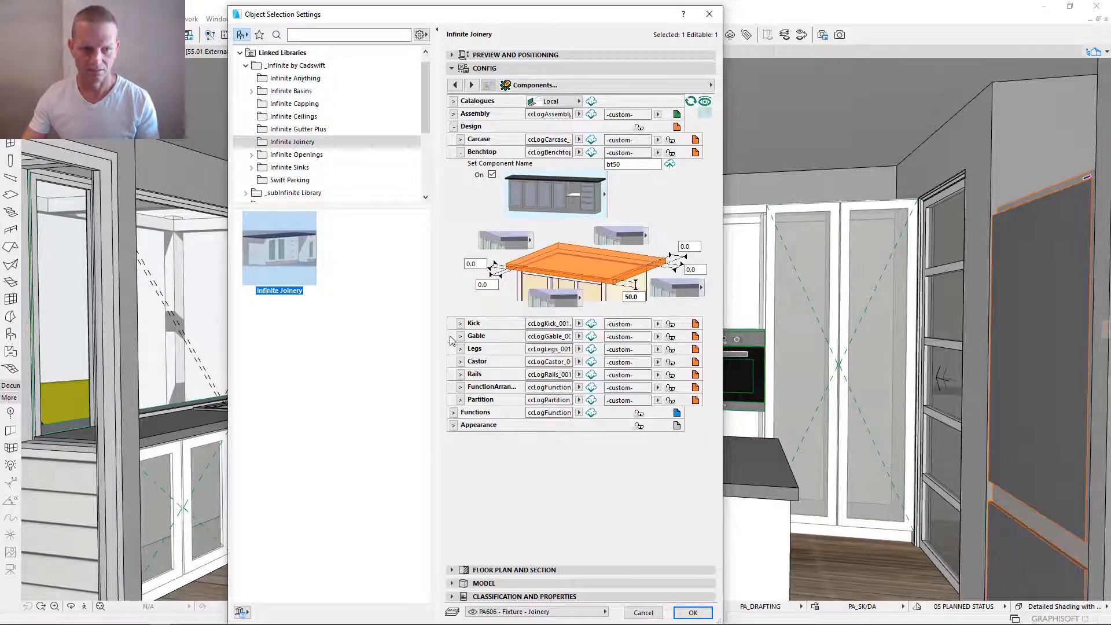
{"action": "left_click", "coordinate": [461, 361]}
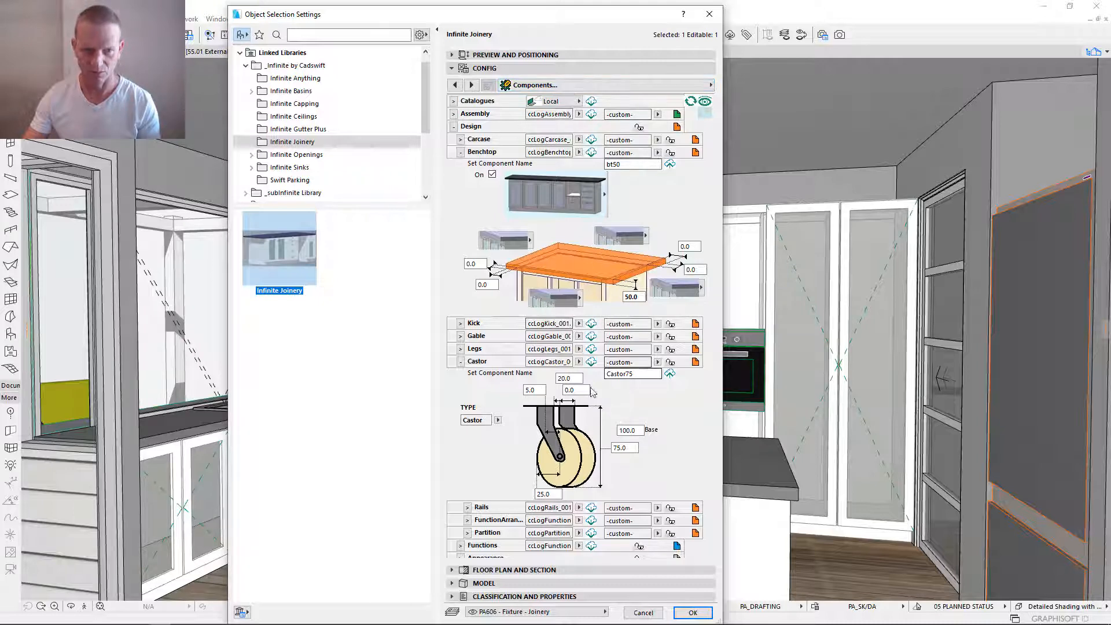
{"action": "left_click", "coordinate": [461, 152]}
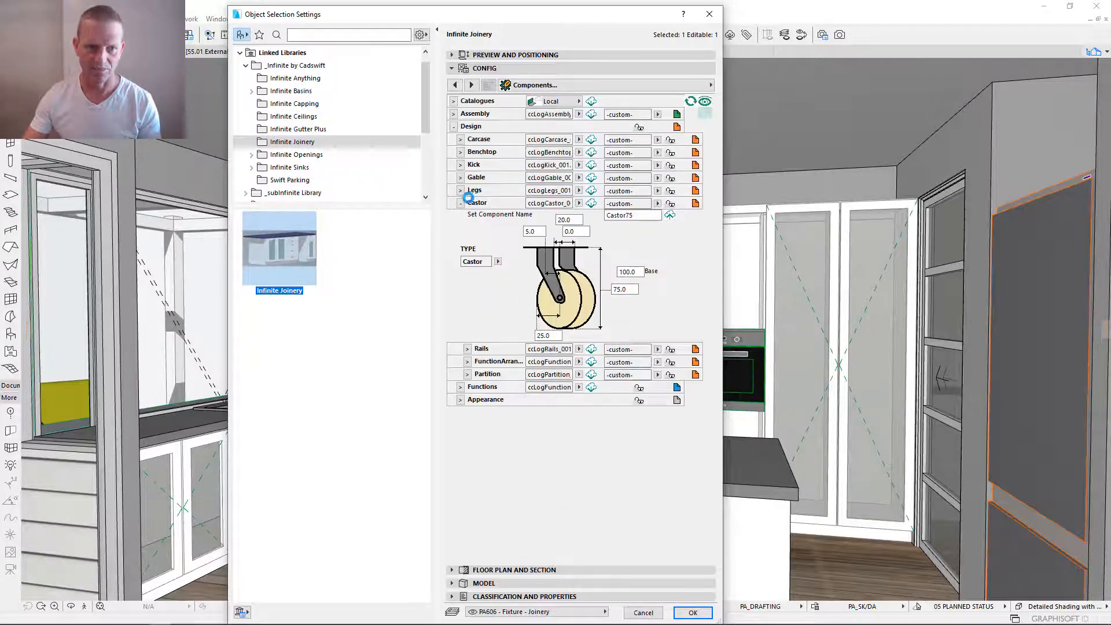
{"action": "left_click", "coordinate": [460, 203]}
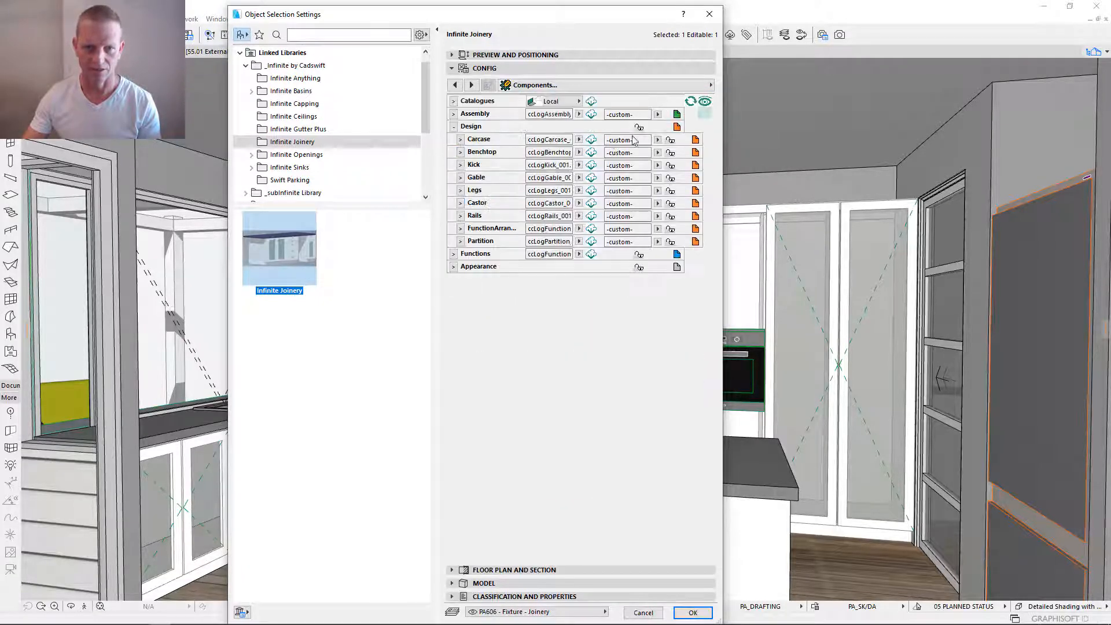
- Limit the Design group to its essential components again and expand the Carcase settings
{"action": "left_click", "coordinate": [705, 104]}
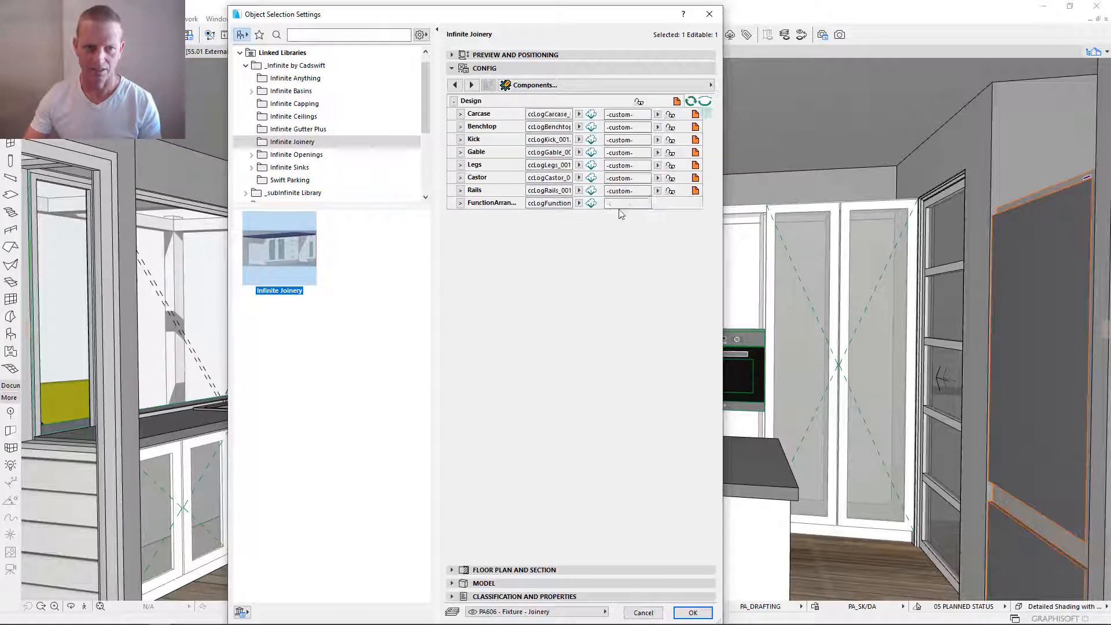
{"action": "left_click", "coordinate": [705, 102]}
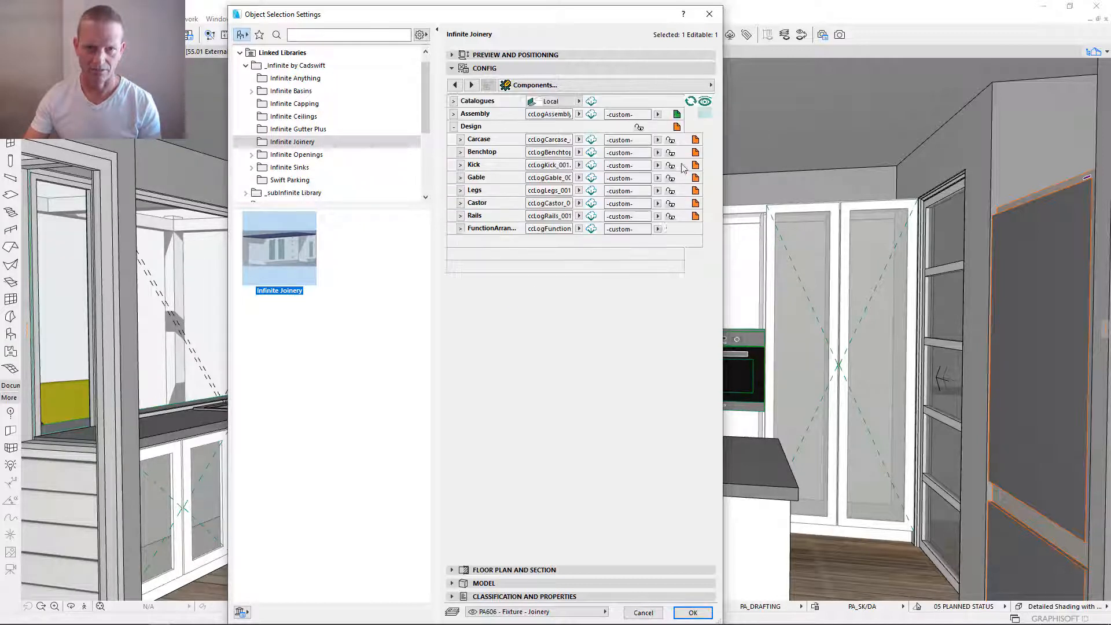
{"action": "left_click", "coordinate": [703, 113]}
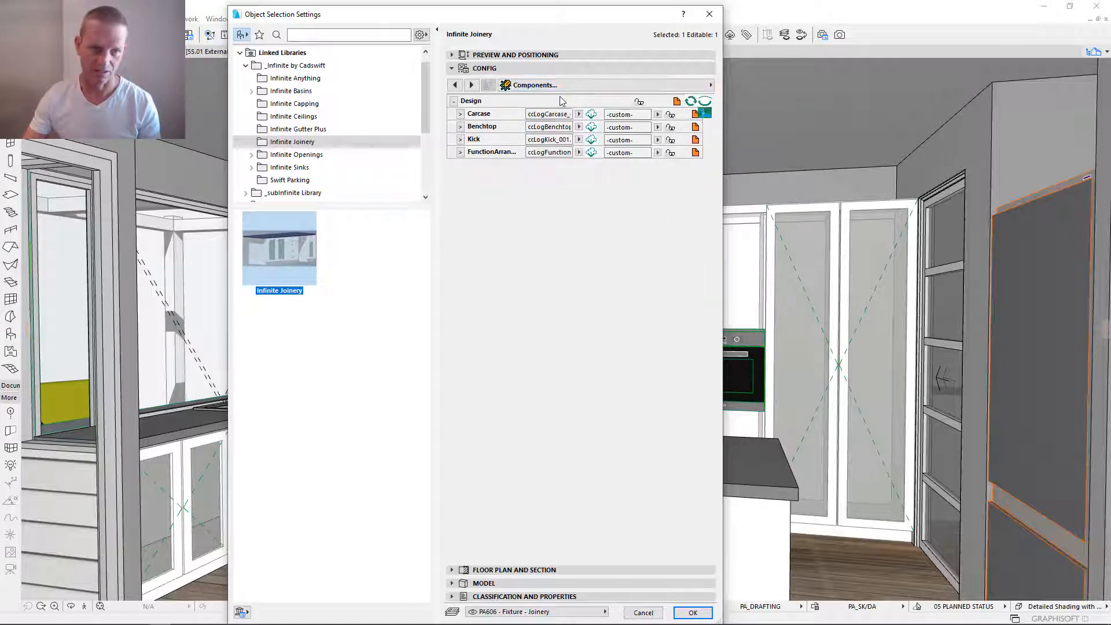
{"action": "left_click", "coordinate": [456, 114]}
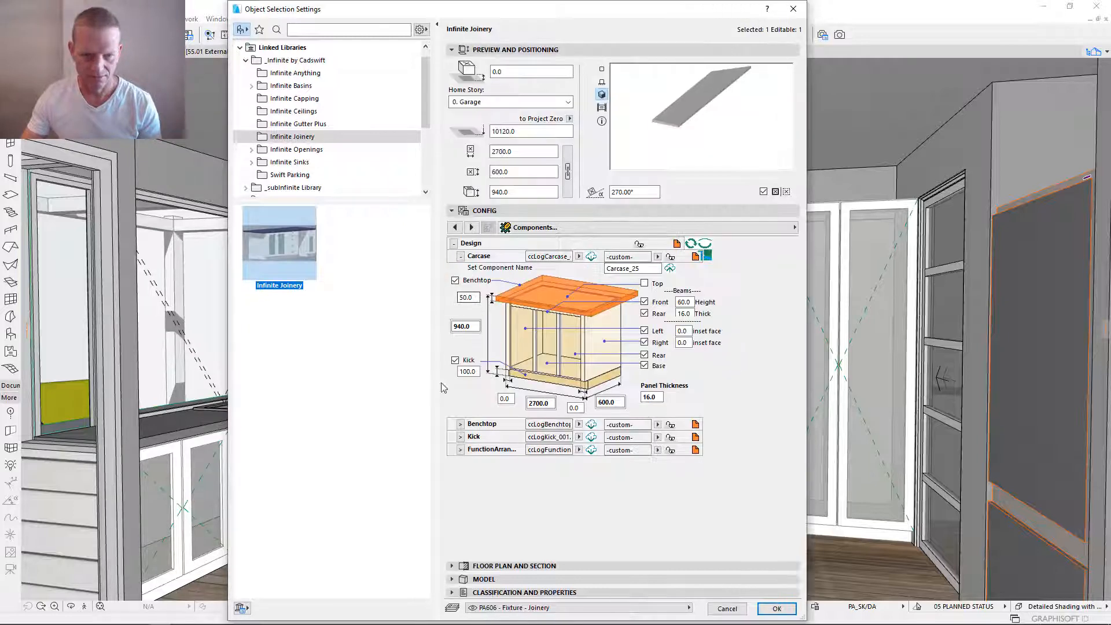
- Set the Carcase component name to 20F-Kitchen and save it as a new component in the catalogue
{"action": "left_click", "coordinate": [652, 269]}
{"action": "double_click", "coordinate": [620, 267]}
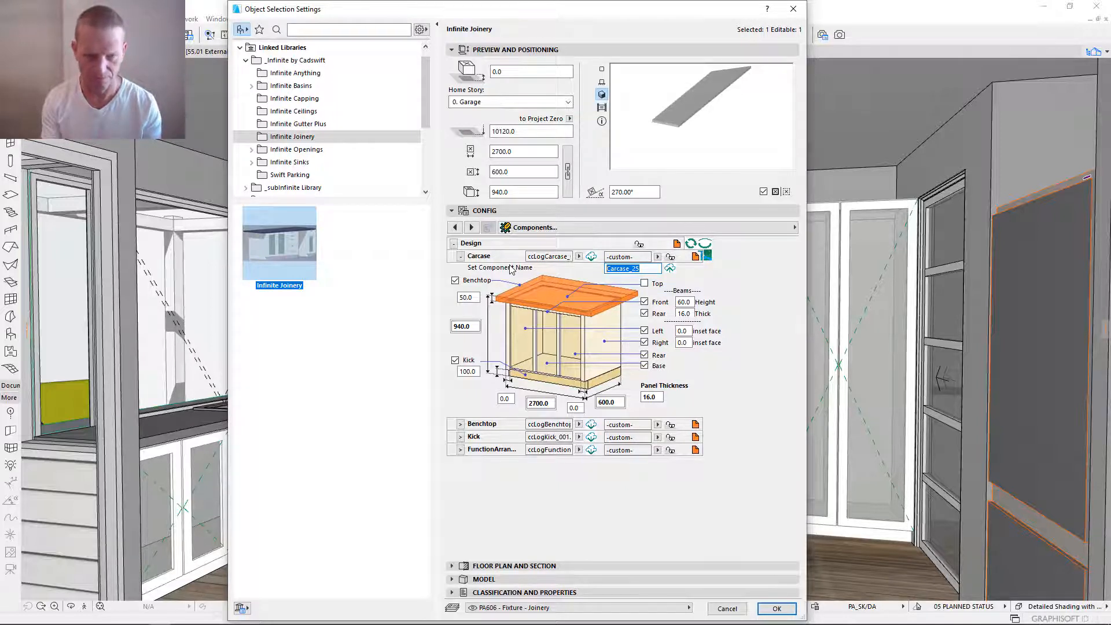
{"action": "type", "text": "20"}
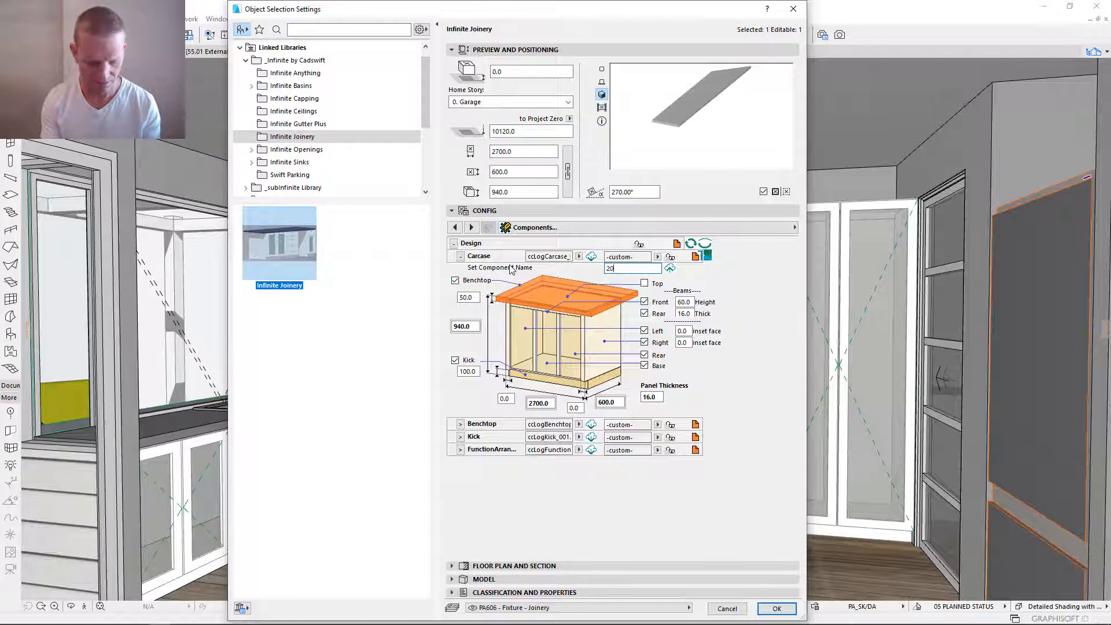
{"action": "type", "text": "F"}
{"action": "key", "text": "BackSpace"}
{"action": "key", "text": "BackSpace"}
{"action": "key", "text": "BackSpace"}
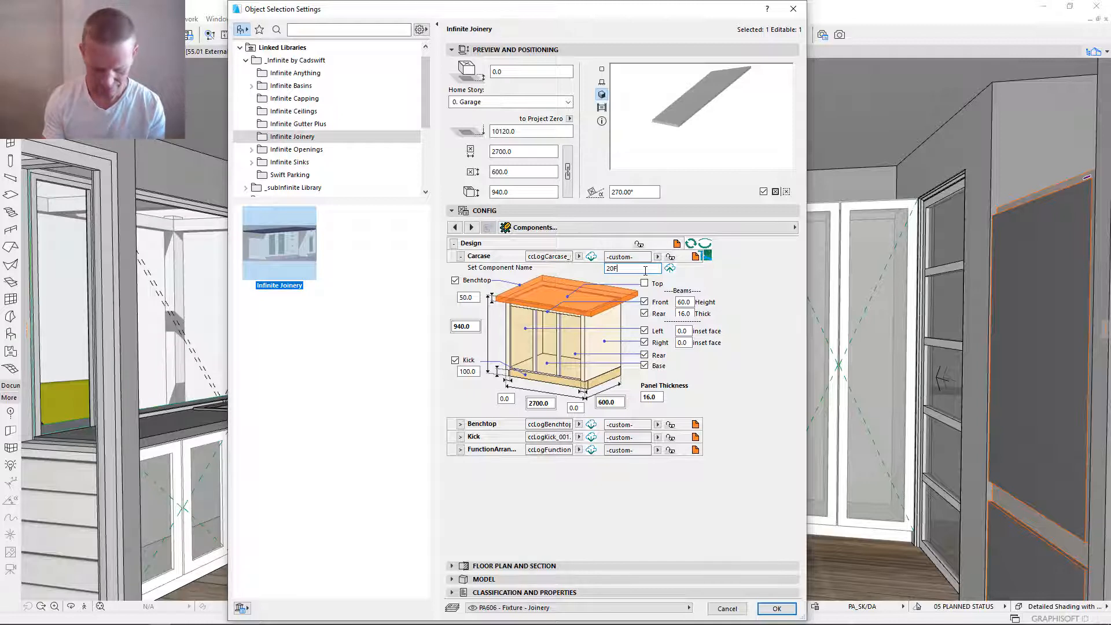
{"action": "type", "text": "Kit"}
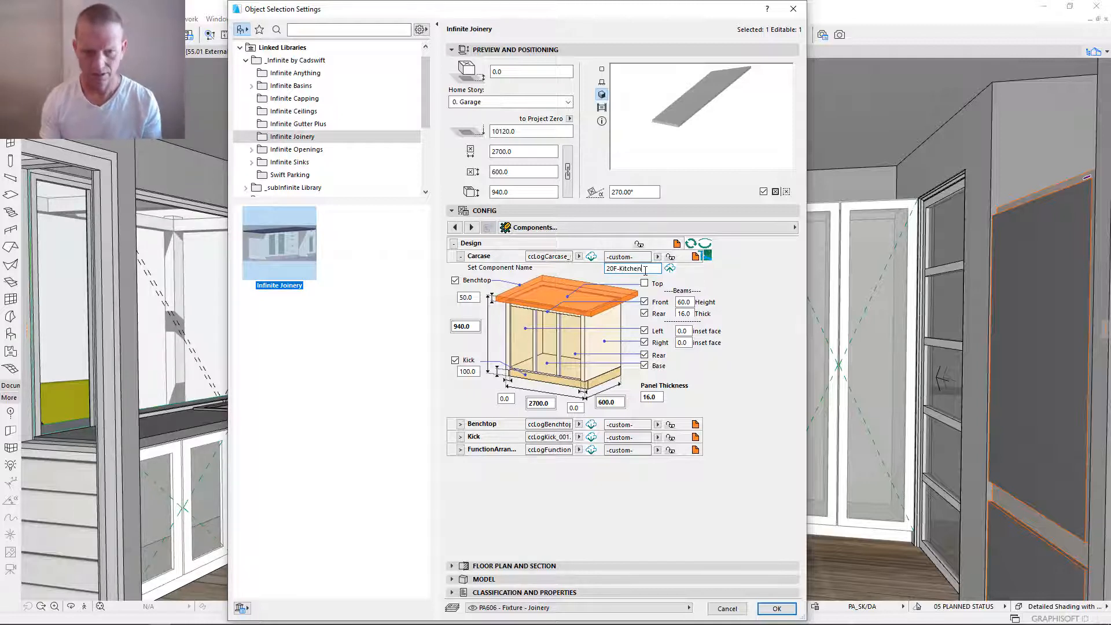
{"action": "type", "text": "chen"}
{"action": "key", "text": "Return"}
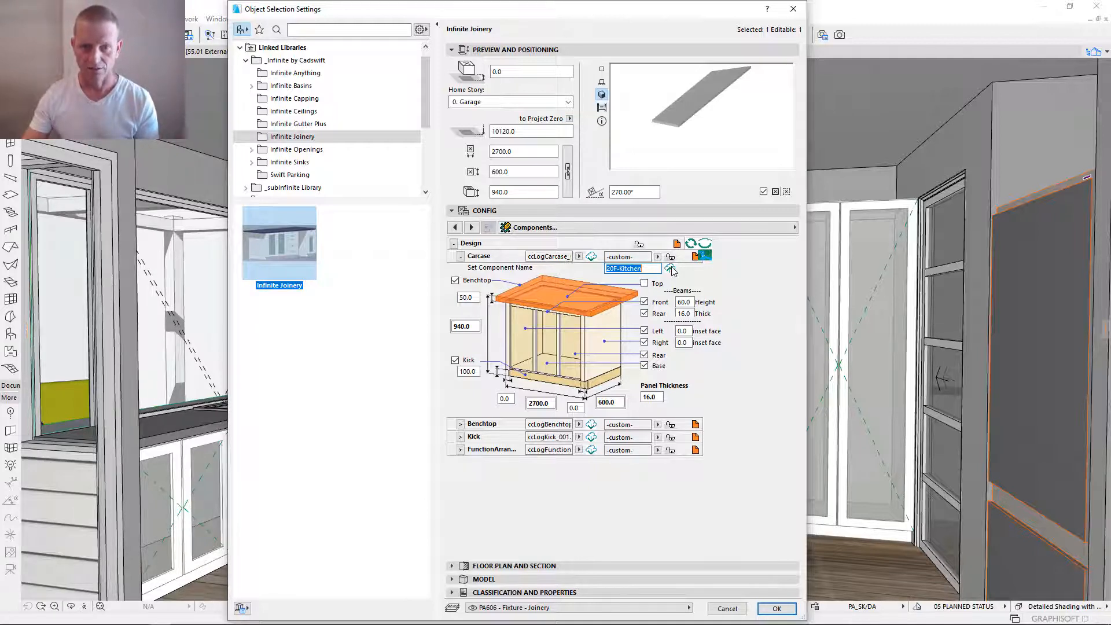
{"action": "left_click", "coordinate": [671, 269]}
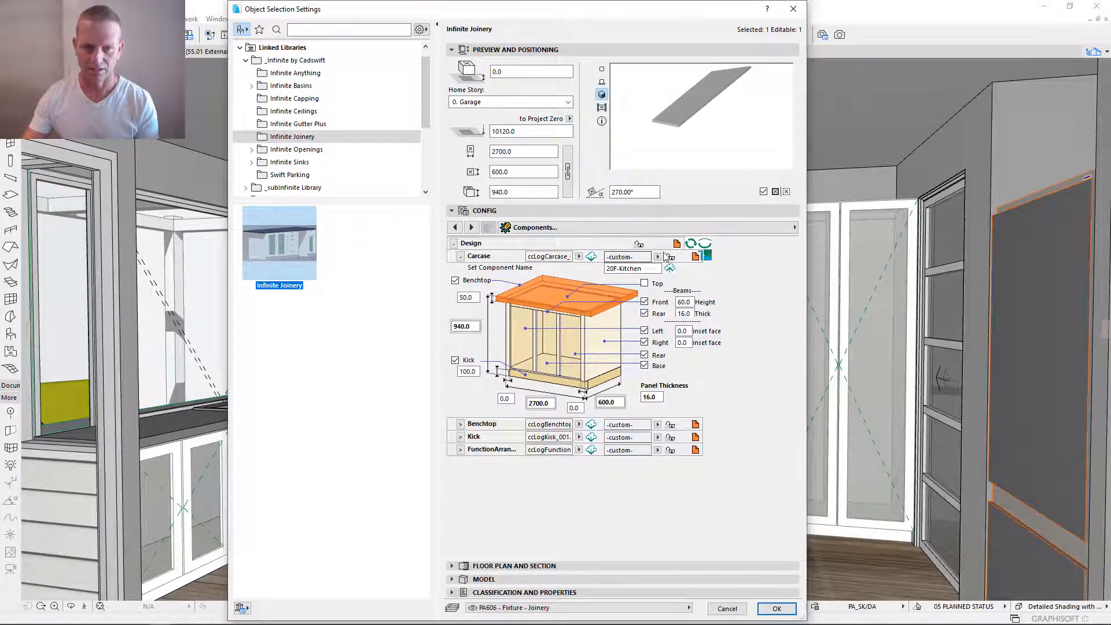
- Check the Carcase catalogue file and its list of saved components, and download the catalogue to refresh the list
{"action": "left_click_drag", "start_coordinate": [534, 257], "coordinate": [570, 260]}
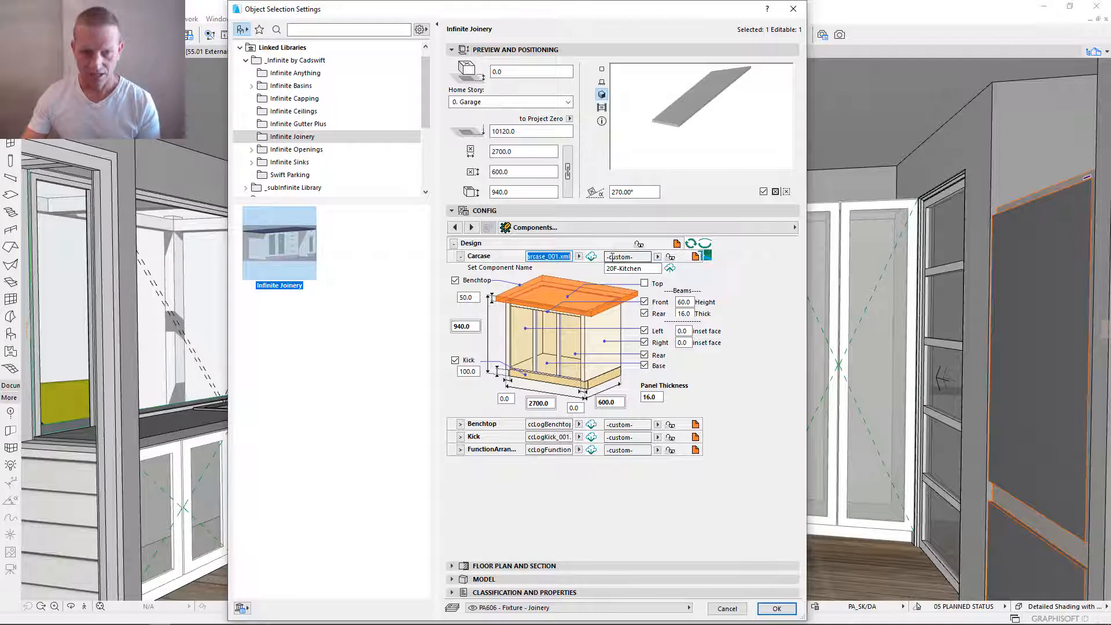
{"action": "left_click", "coordinate": [659, 257]}
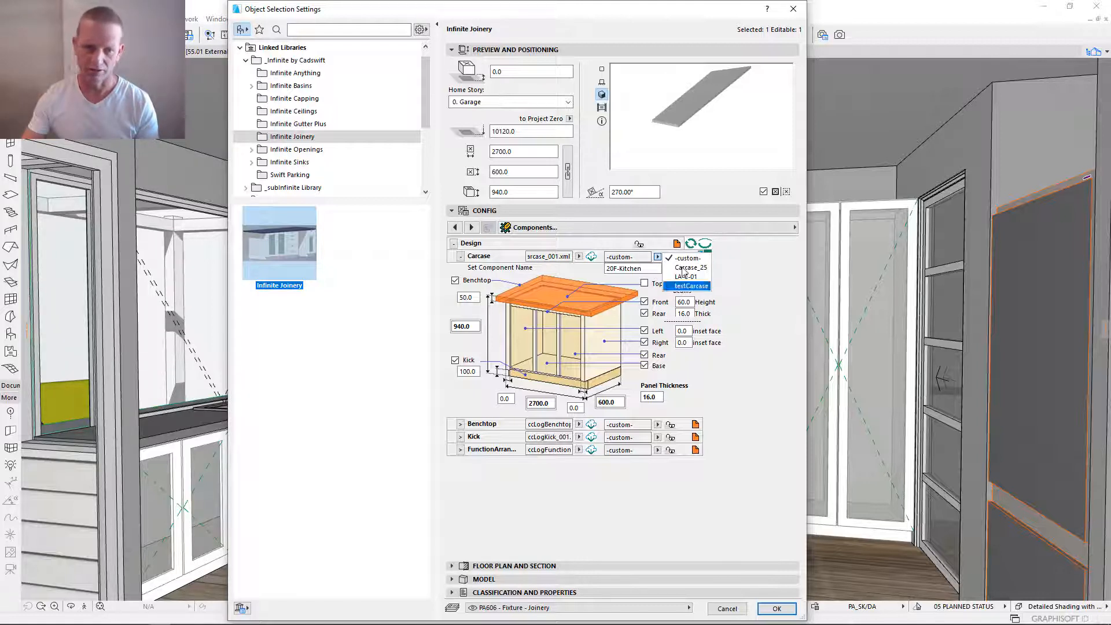
{"action": "left_click", "coordinate": [596, 276]}
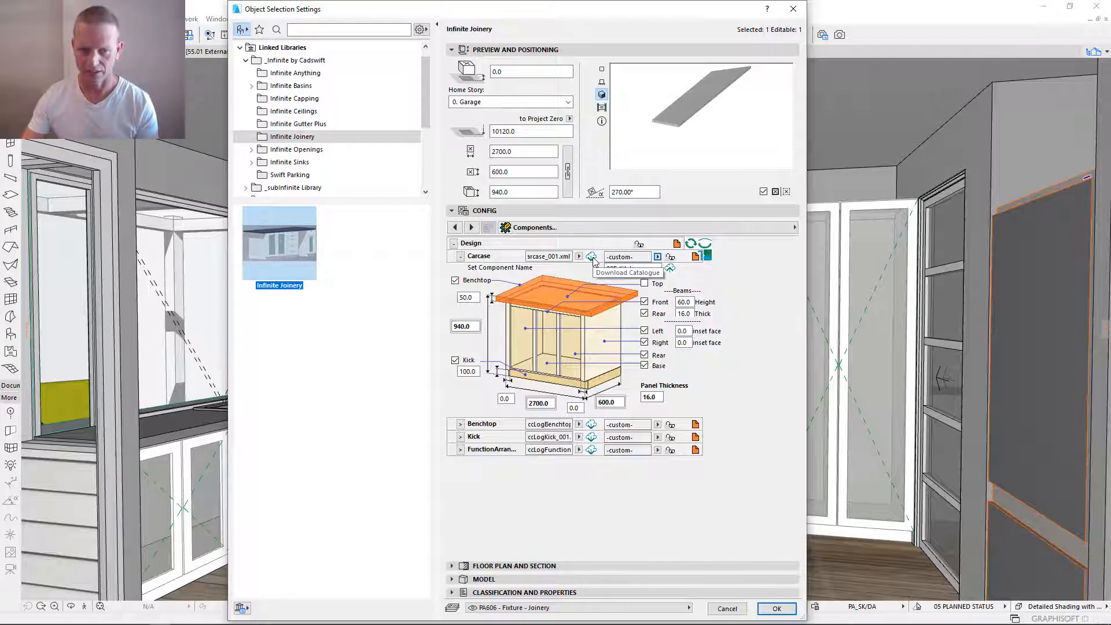
{"action": "left_click", "coordinate": [591, 257]}
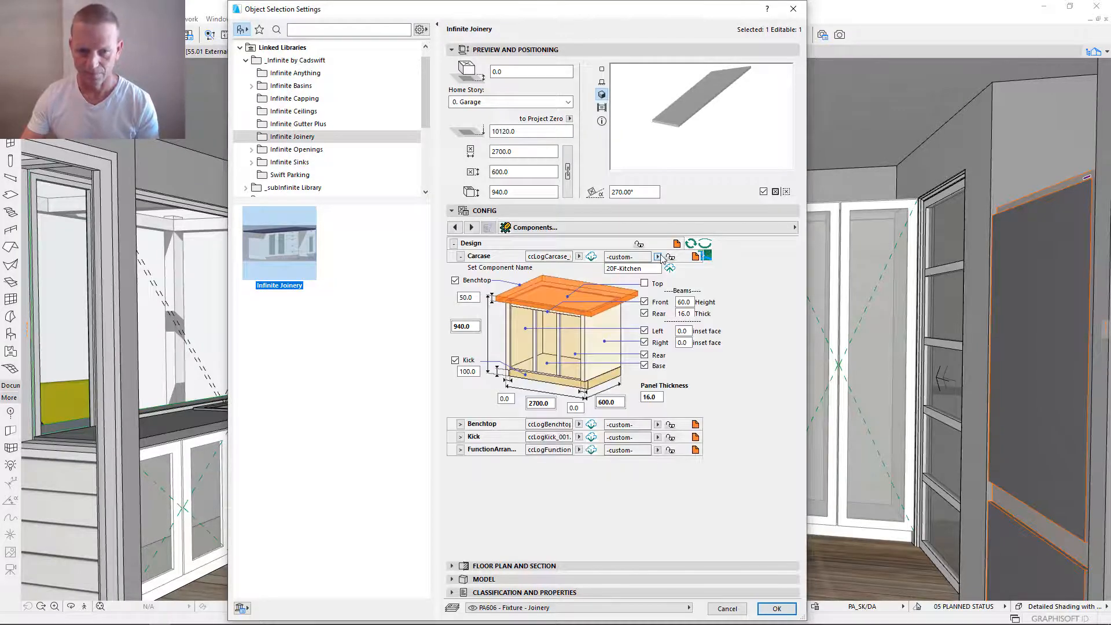
- Assign the saved 20F-Kitchen component to the Carcase and collapse its settings
{"action": "left_click", "coordinate": [659, 256]}
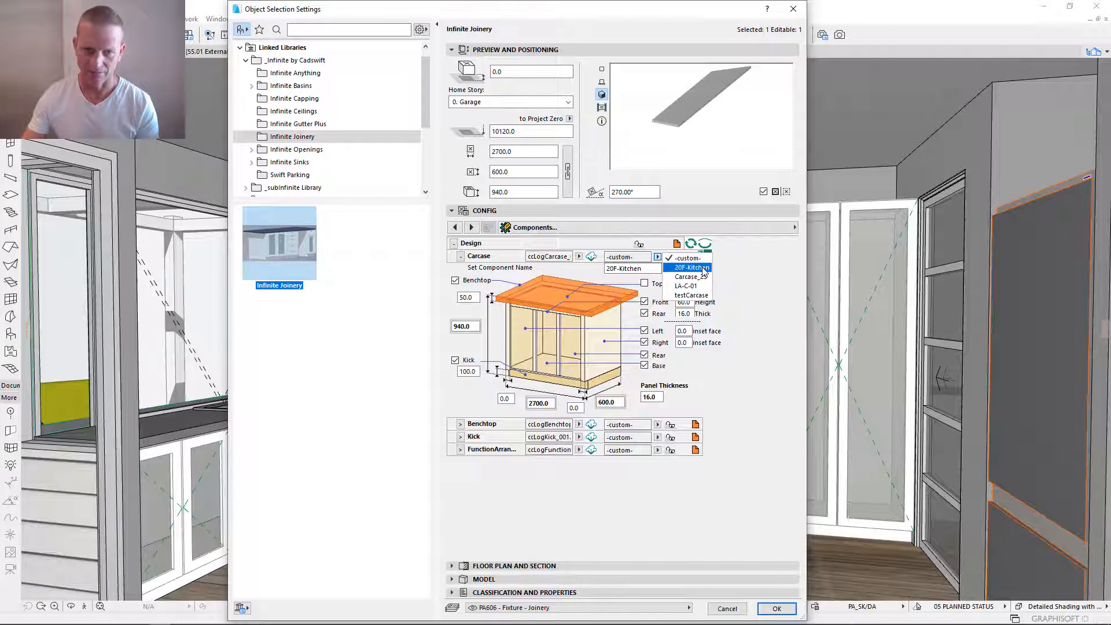
{"action": "left_click", "coordinate": [704, 272]}
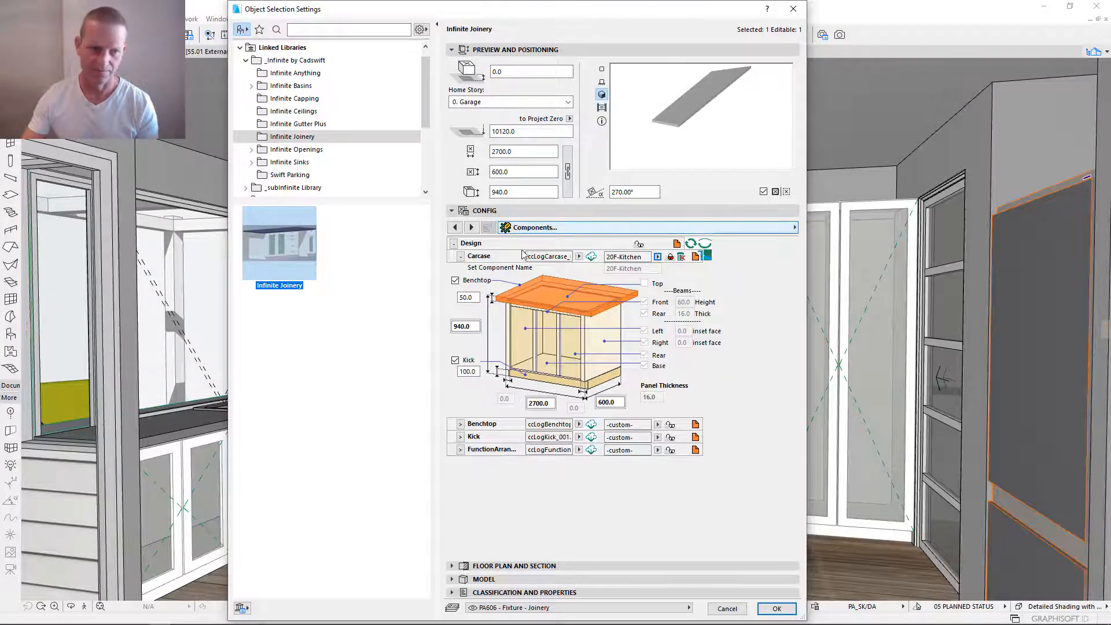
{"action": "left_click", "coordinate": [460, 256]}
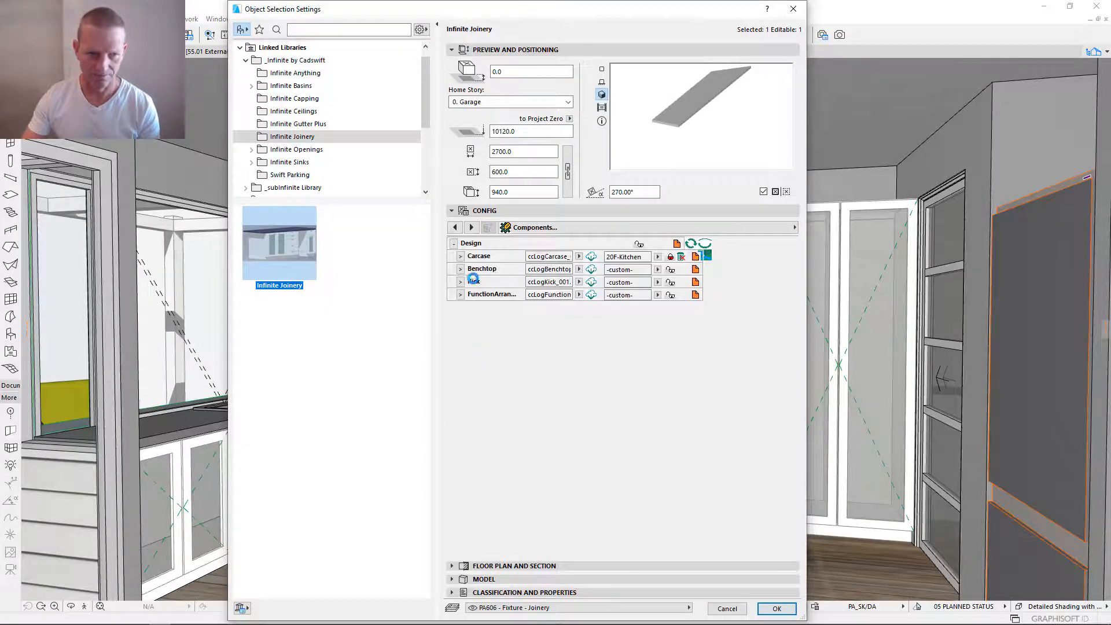
- Expand the Benchtop settings, set the component name to 20F-Kitchen, and save it as a new catalogue component
{"action": "left_click", "coordinate": [460, 270]}
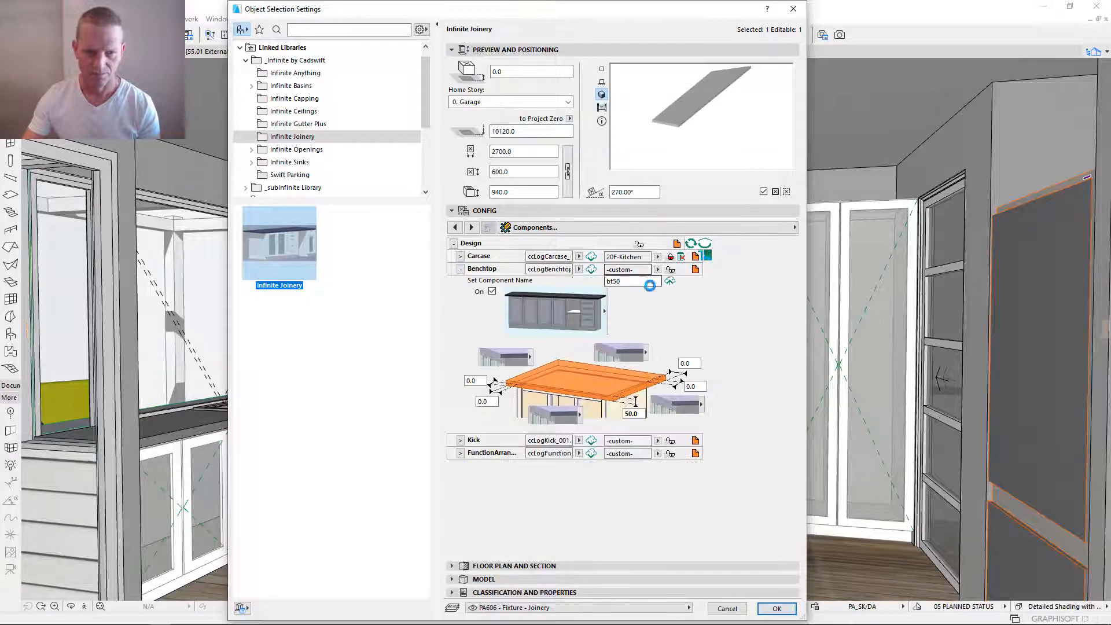
{"action": "left_click_drag", "start_coordinate": [643, 281], "coordinate": [533, 286]}
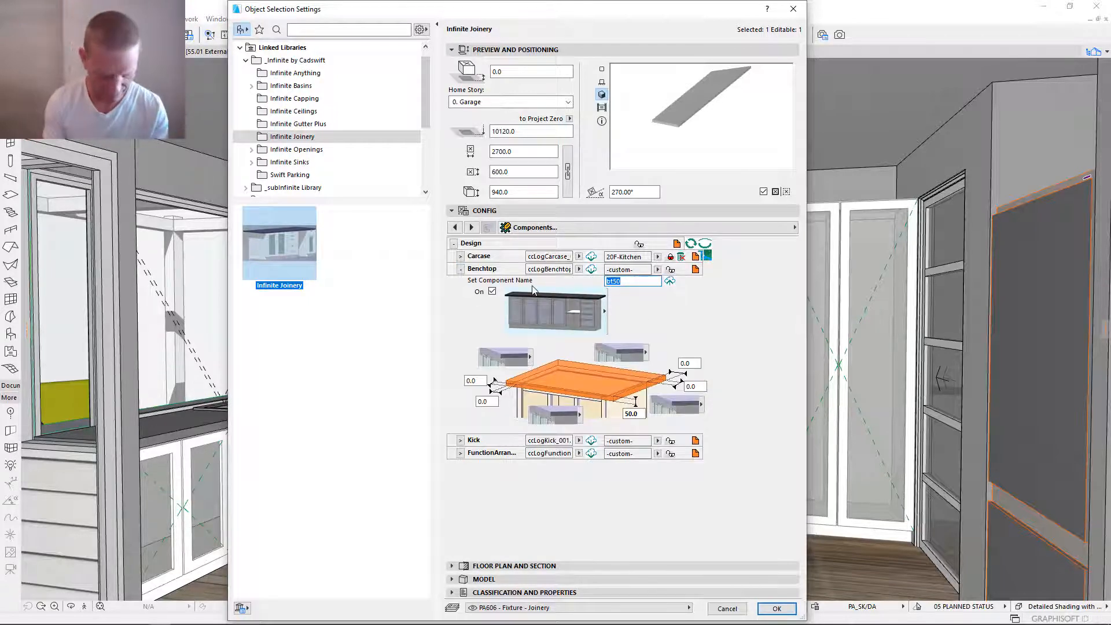
{"action": "type", "text": "20"}
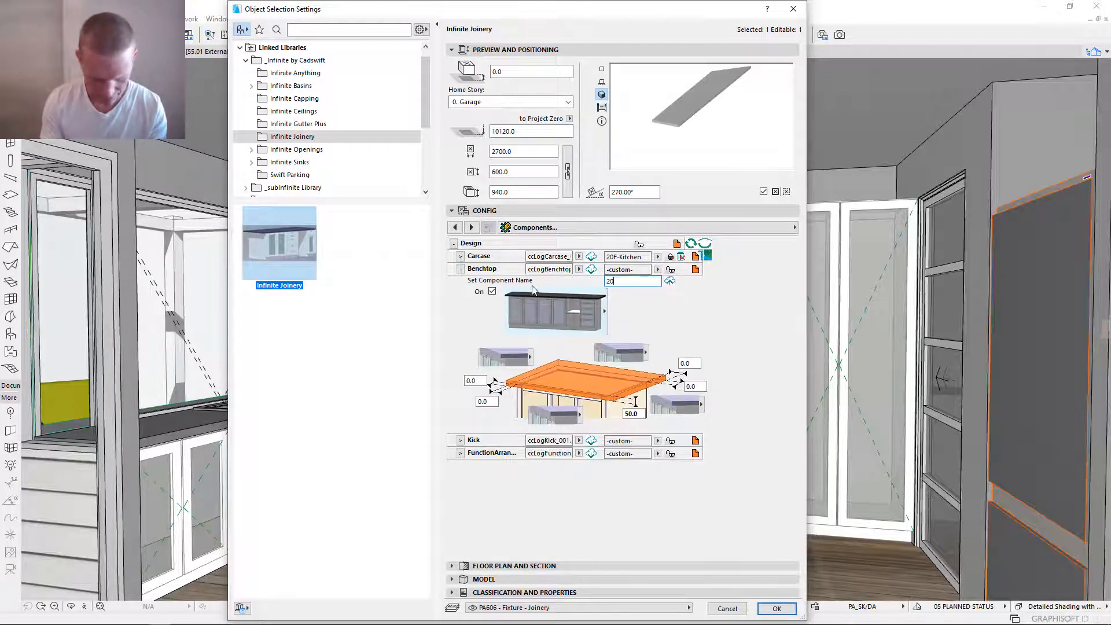
{"action": "type", "text": "F-Kitchen"}
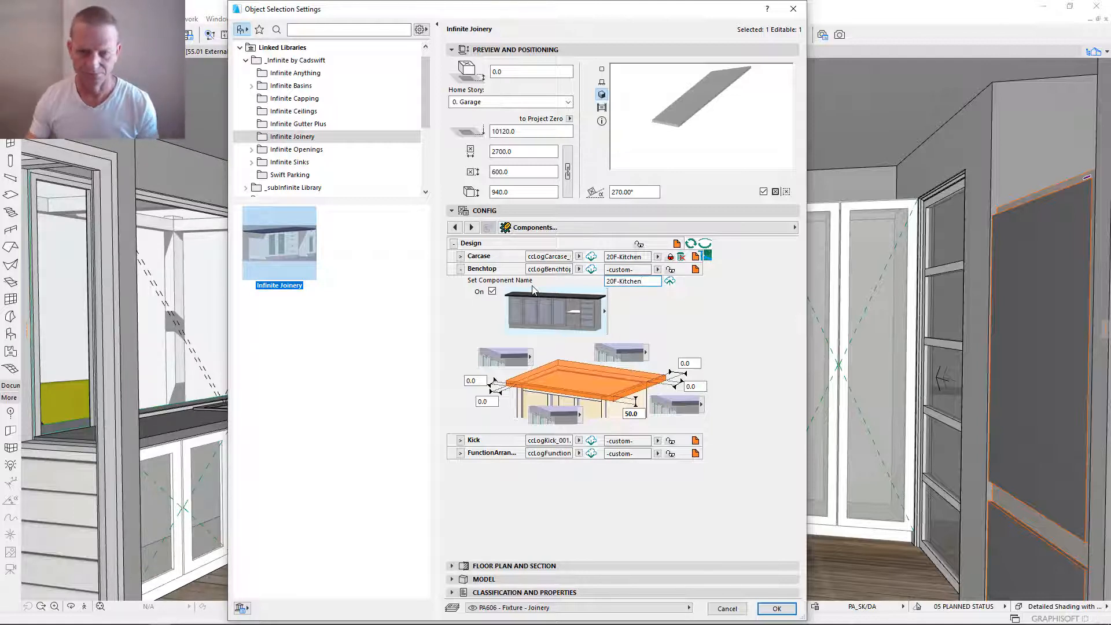
{"action": "key", "text": "Return"}
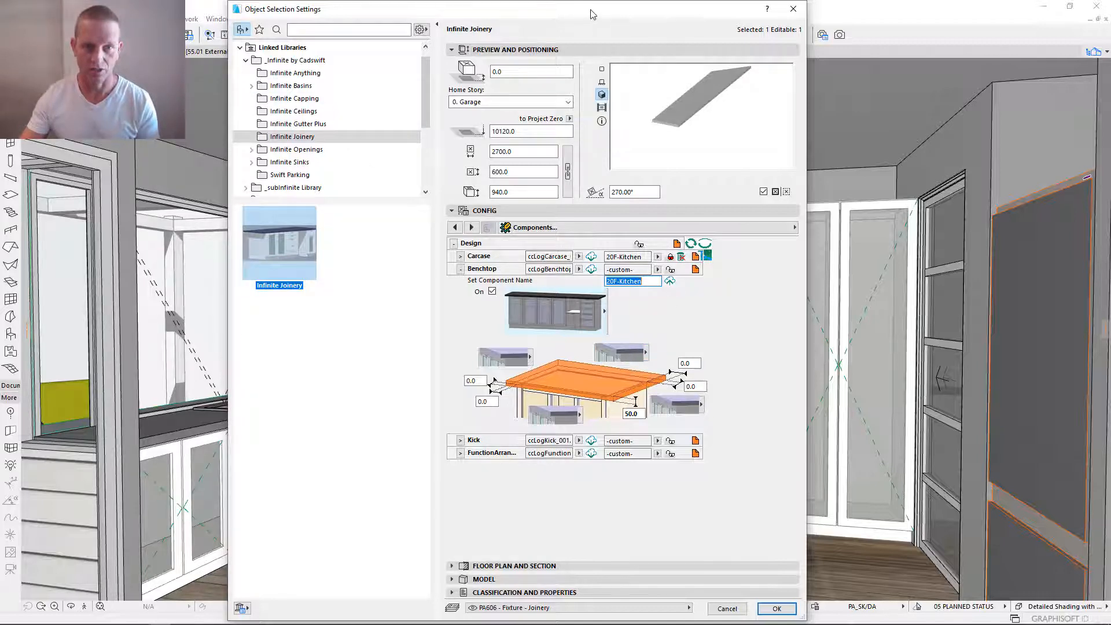
{"action": "left_click_drag", "start_coordinate": [597, 19], "coordinate": [621, 13]}
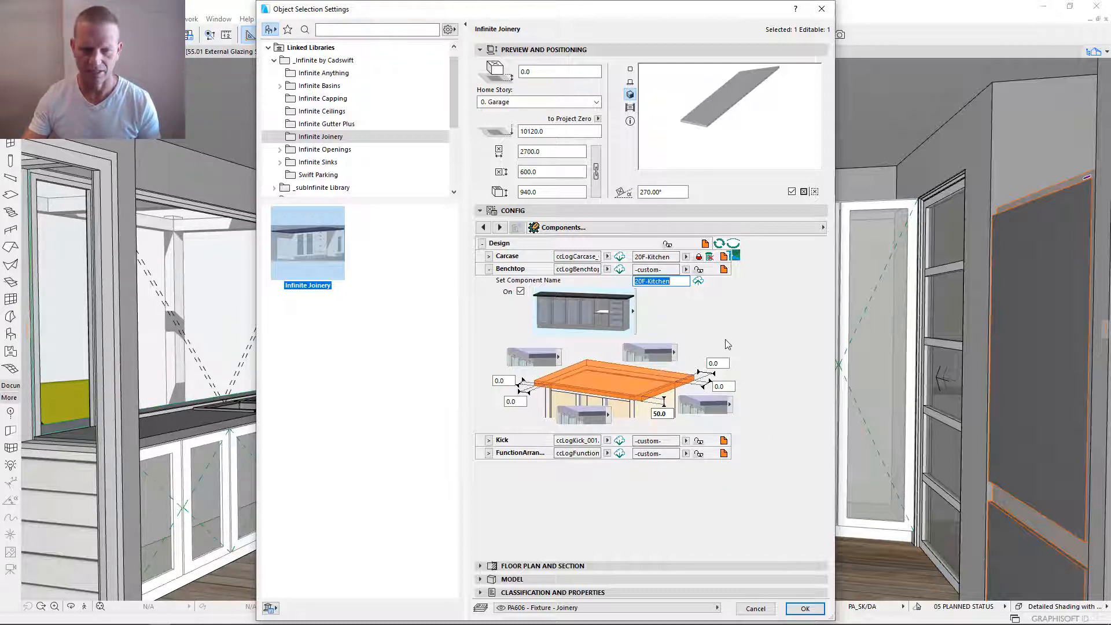
{"action": "left_click", "coordinate": [700, 282]}
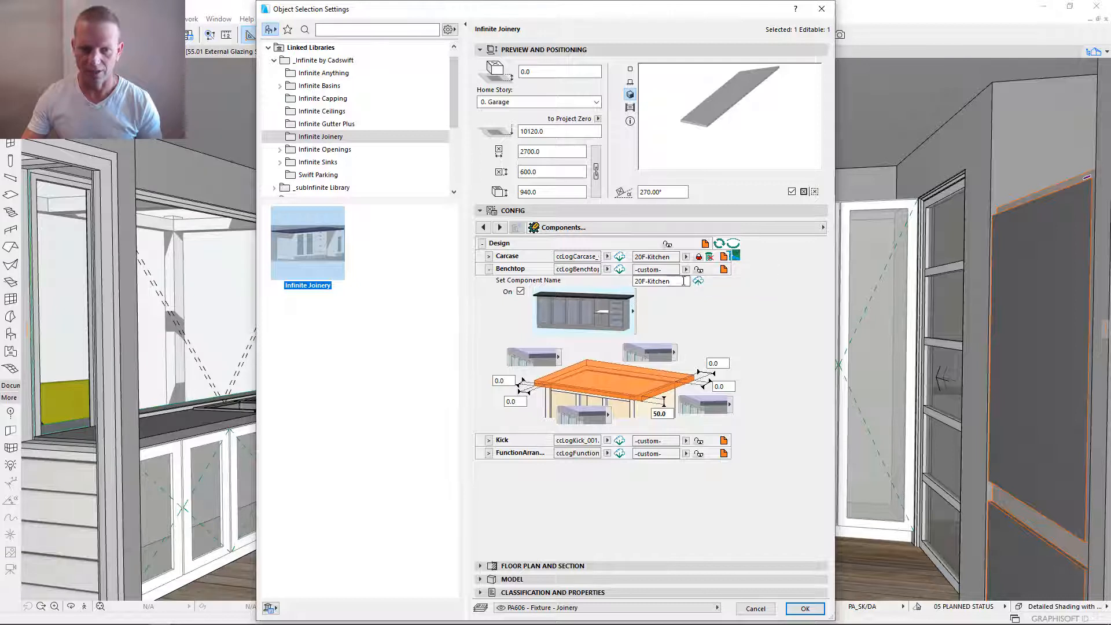
- Link the Benchtop to its saved 20F-Kitchen component and collapse the Benchtop settings
{"action": "left_click_drag", "start_coordinate": [675, 281], "coordinate": [611, 274]}
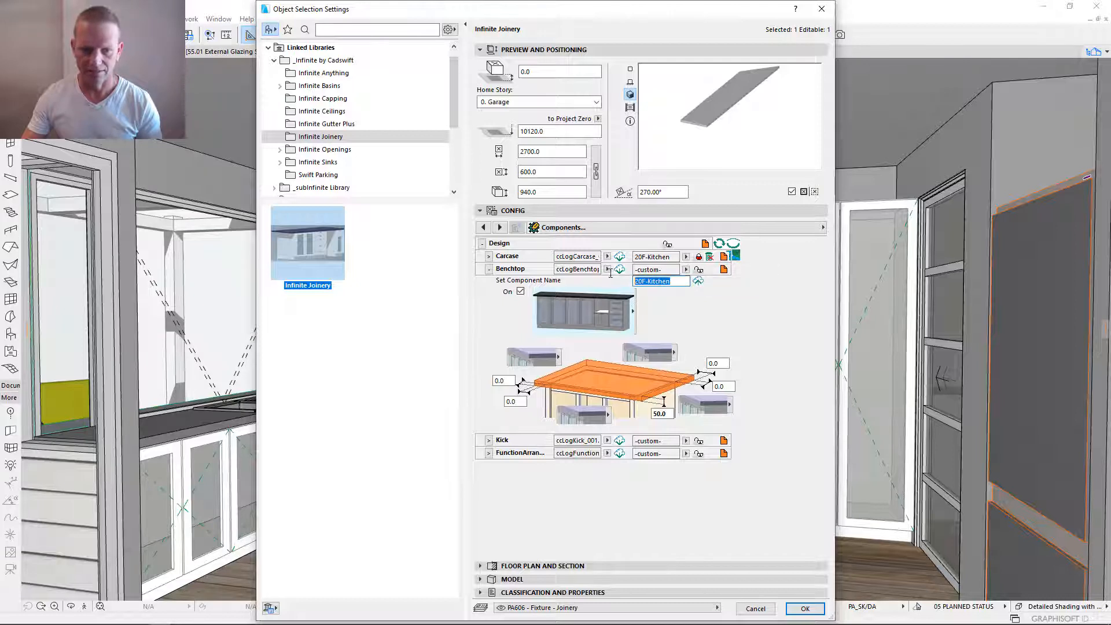
{"action": "left_click", "coordinate": [686, 270]}
{"action": "left_click", "coordinate": [746, 324]}
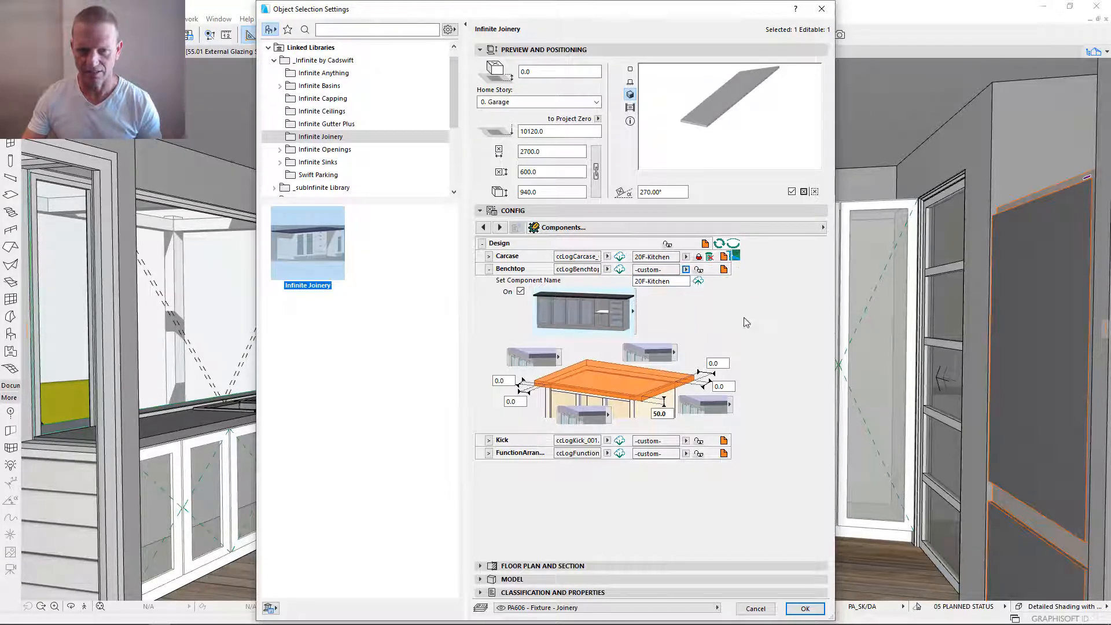
{"action": "left_click", "coordinate": [699, 270]}
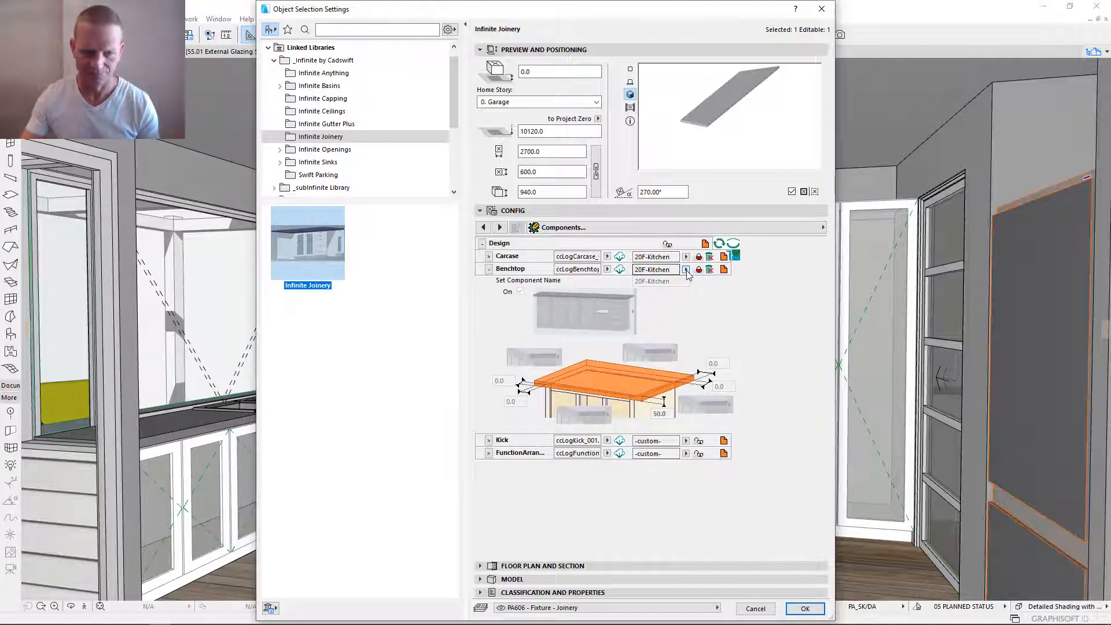
{"action": "left_click", "coordinate": [489, 269]}
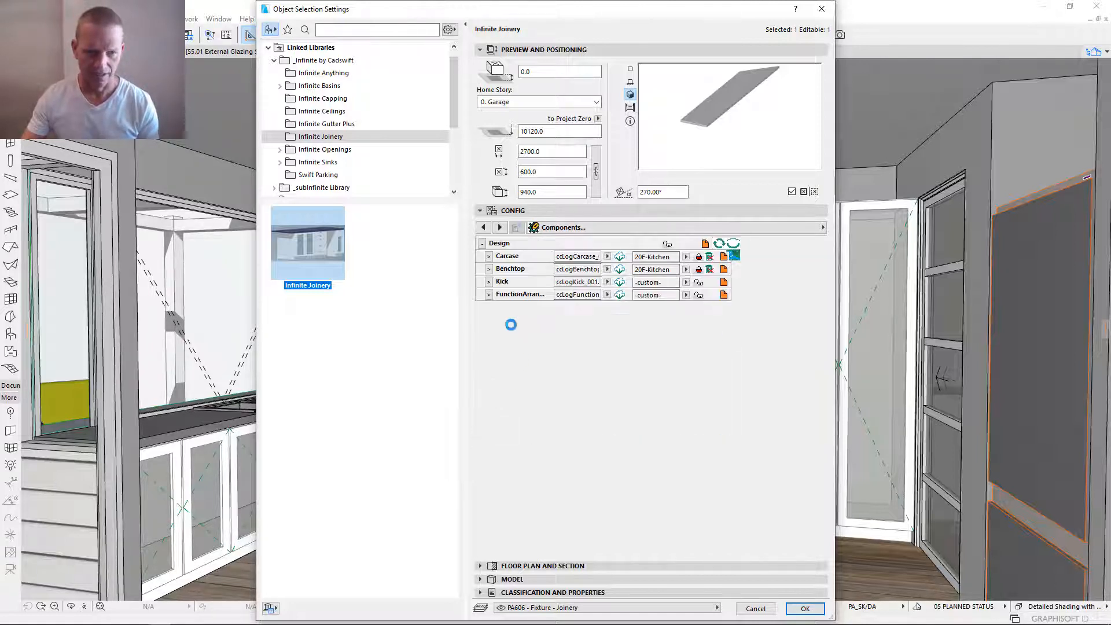
- Save the Kick settings as a component named 20F-Kitchen, link the Kick to it, and collapse its settings
{"action": "left_click", "coordinate": [489, 283]}
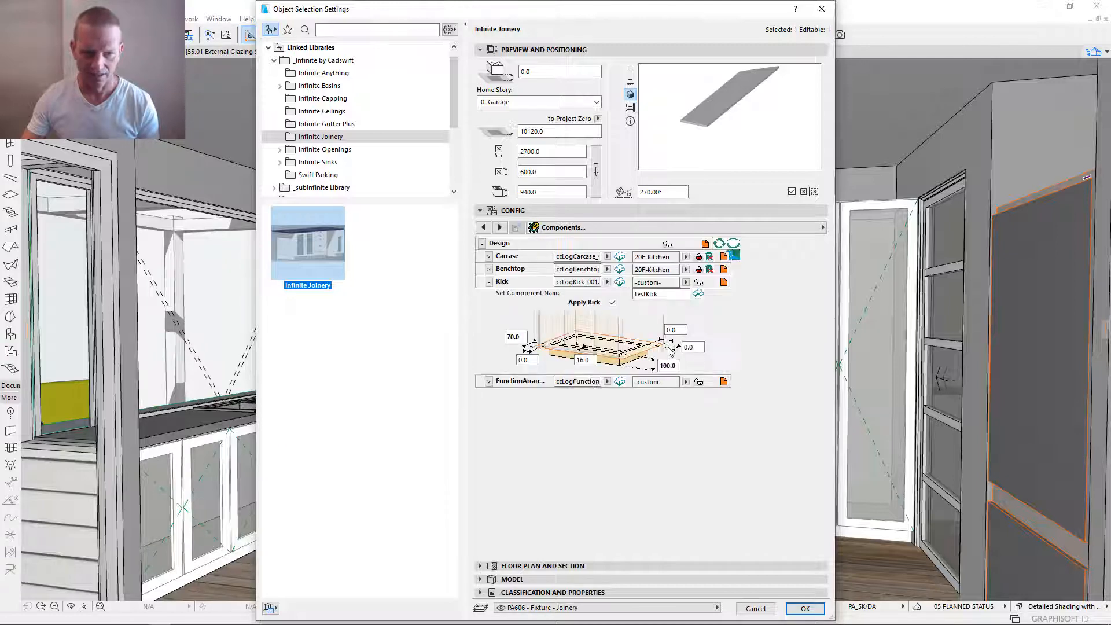
{"action": "left_click", "coordinate": [667, 295]}
{"action": "double_click", "coordinate": [666, 295]}
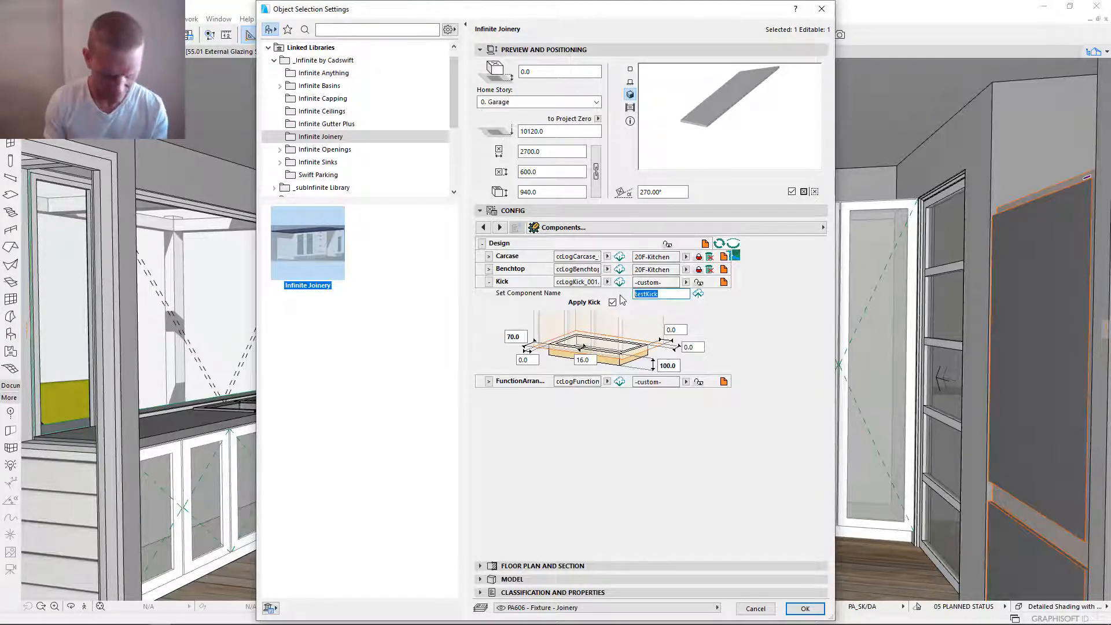
{"action": "type", "text": "20F-"}
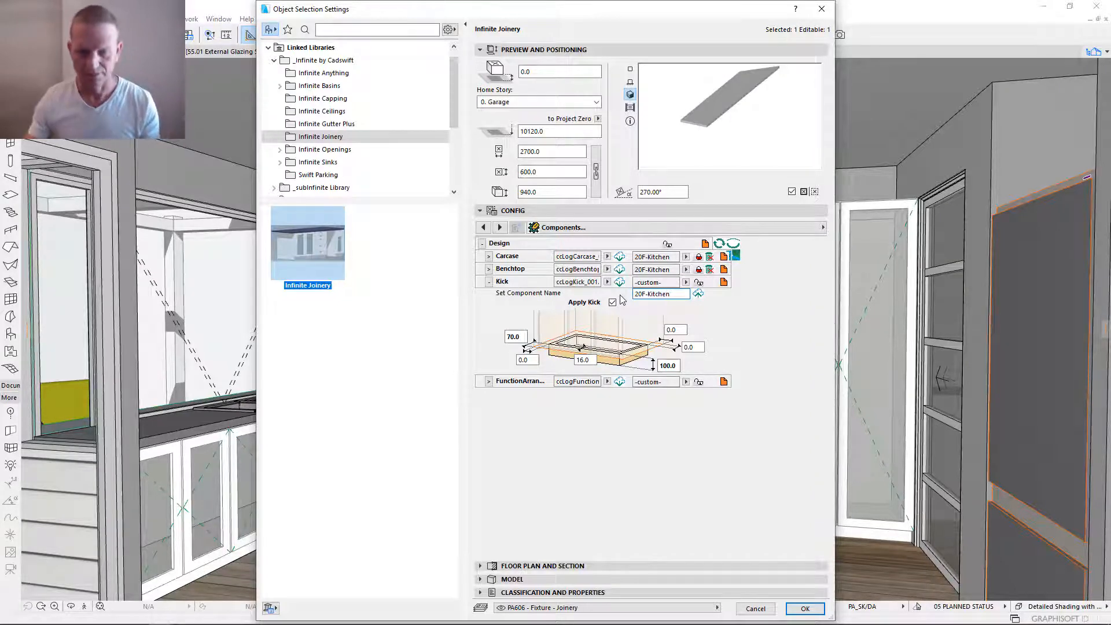
{"action": "type", "text": "Kitchen"}
{"action": "key", "text": "Return"}
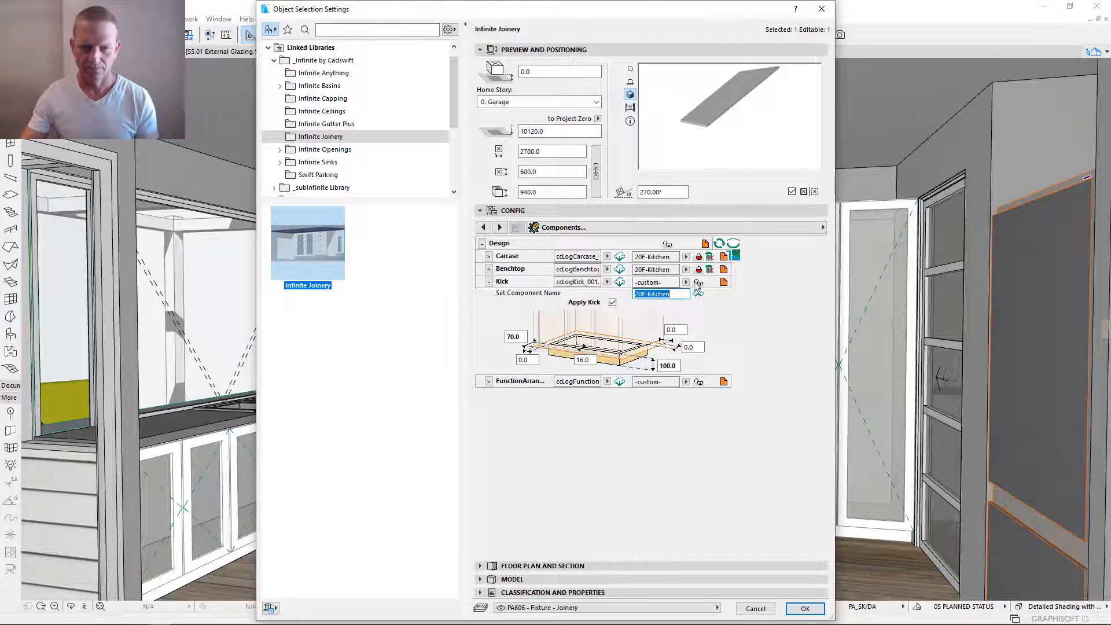
{"action": "left_click", "coordinate": [699, 296]}
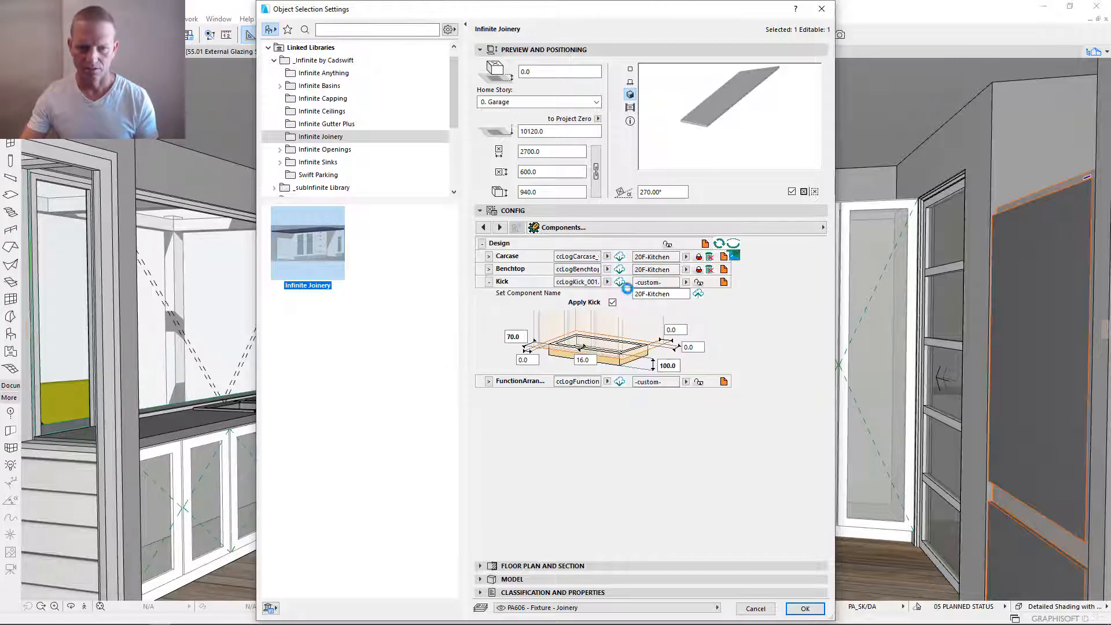
{"action": "left_click", "coordinate": [700, 283]}
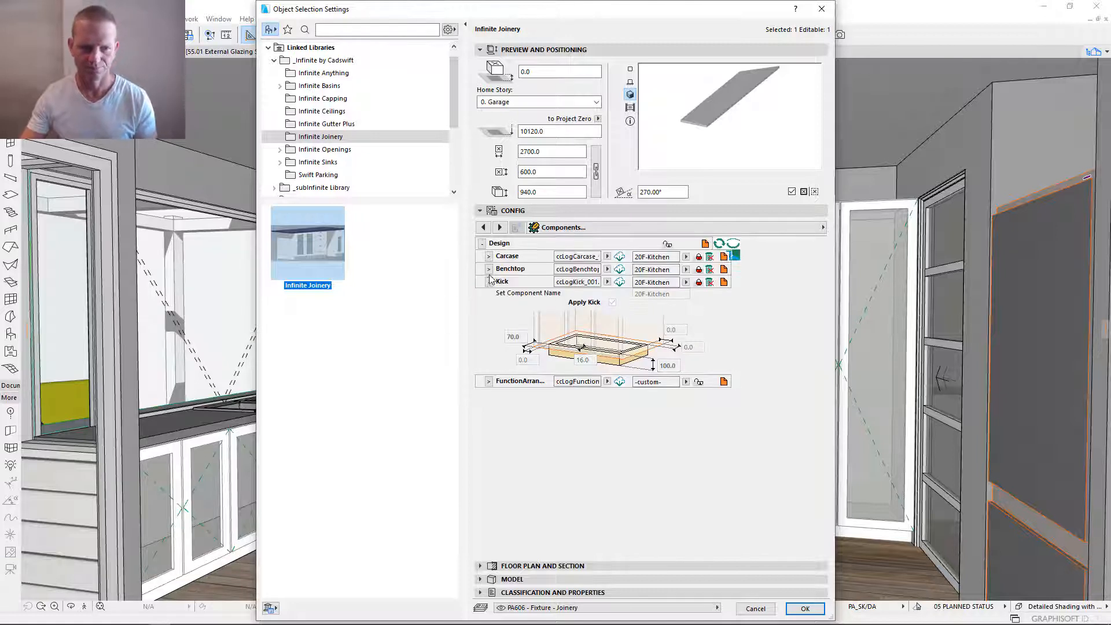
{"action": "left_click", "coordinate": [488, 282]}
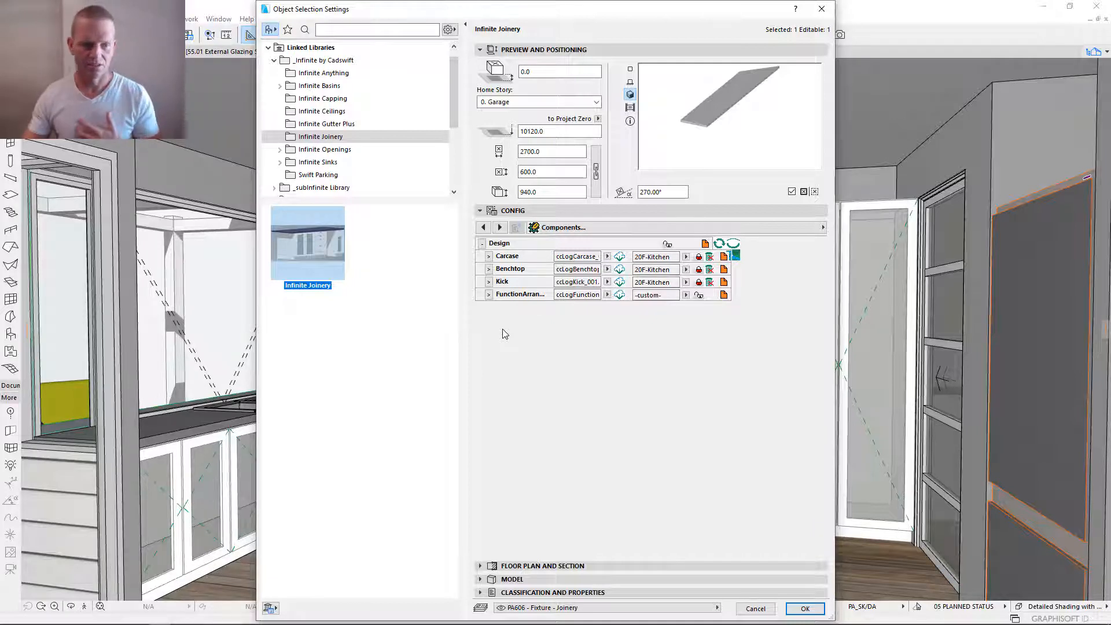
- Save the function arrangement as a component named 20F-KitchenWall, link the arrangement to it, and collapse its settings
{"action": "left_click", "coordinate": [488, 295]}
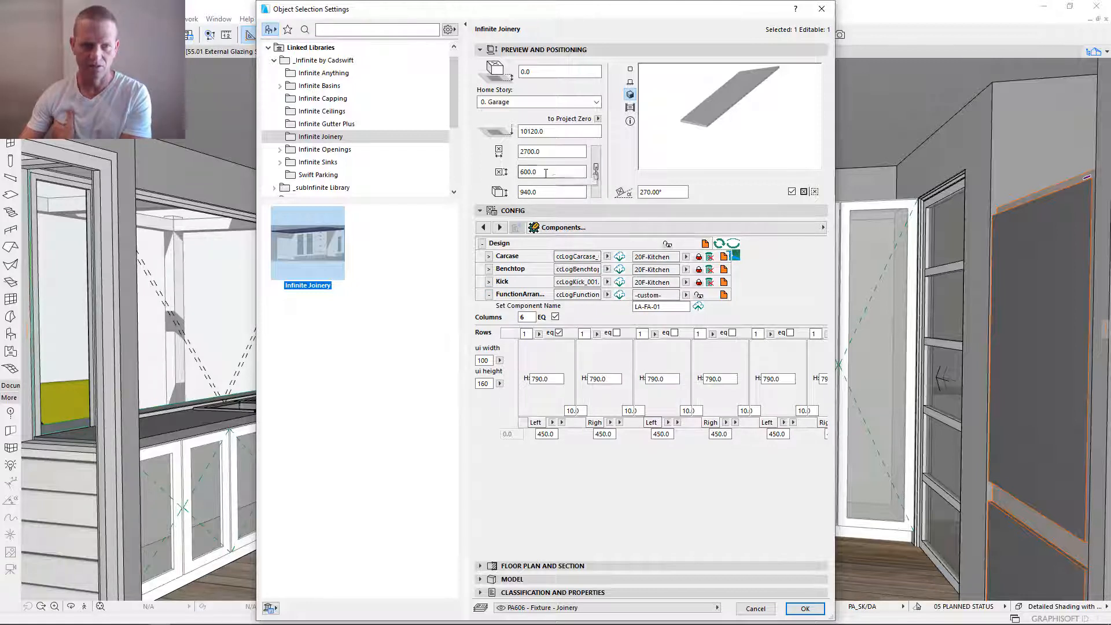
{"action": "left_click", "coordinate": [547, 191]}
{"action": "left_click", "coordinate": [528, 317]}
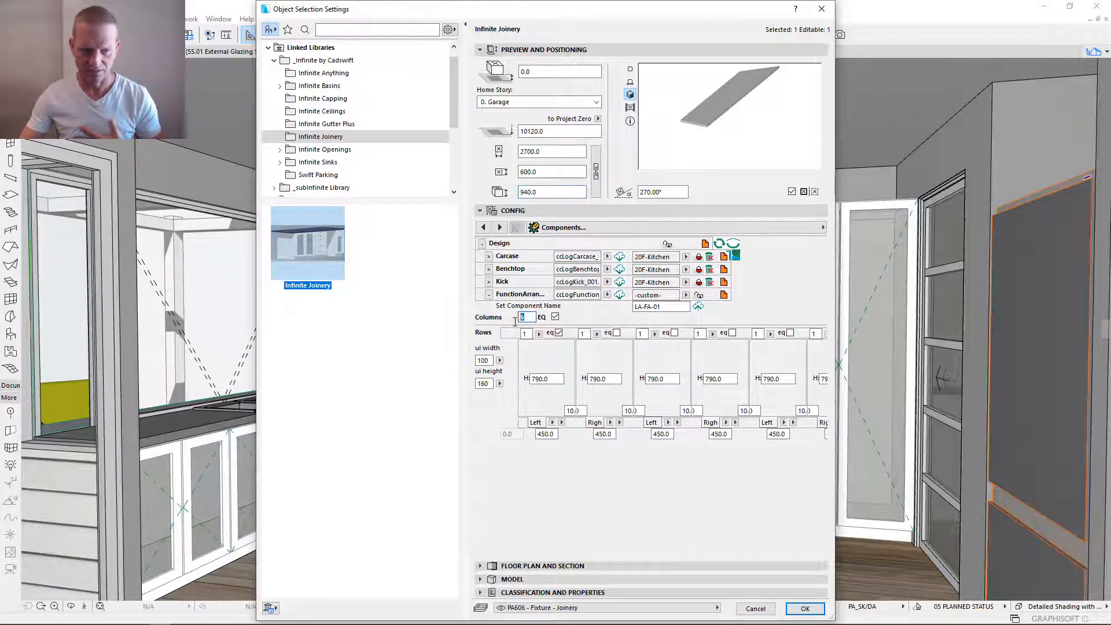
{"action": "key", "text": "Tab"}
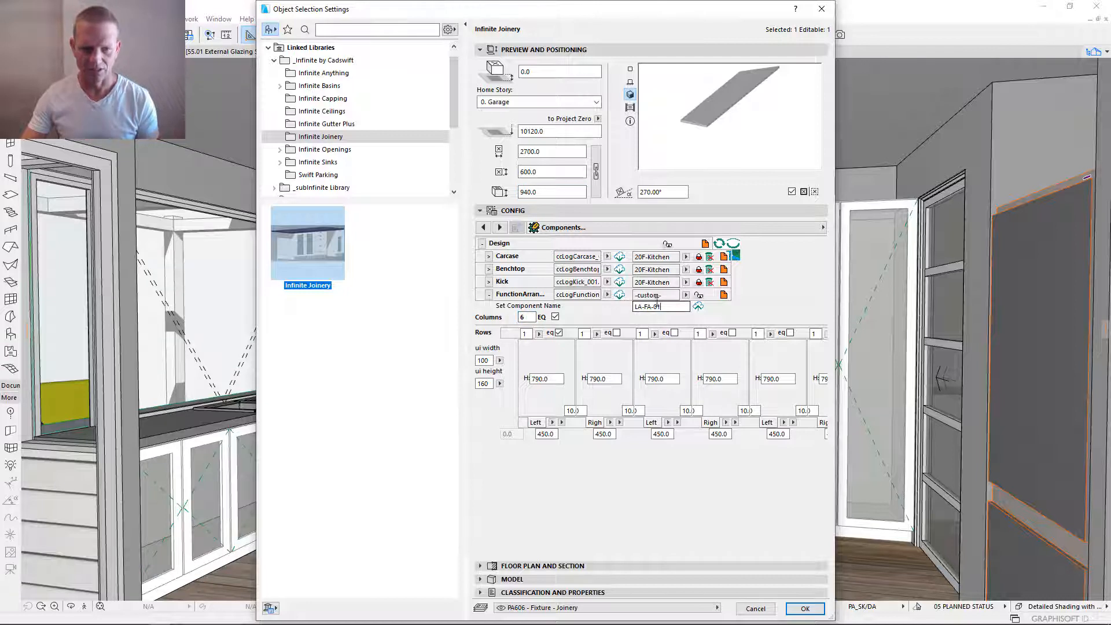
{"action": "type", "text": "20F-"}
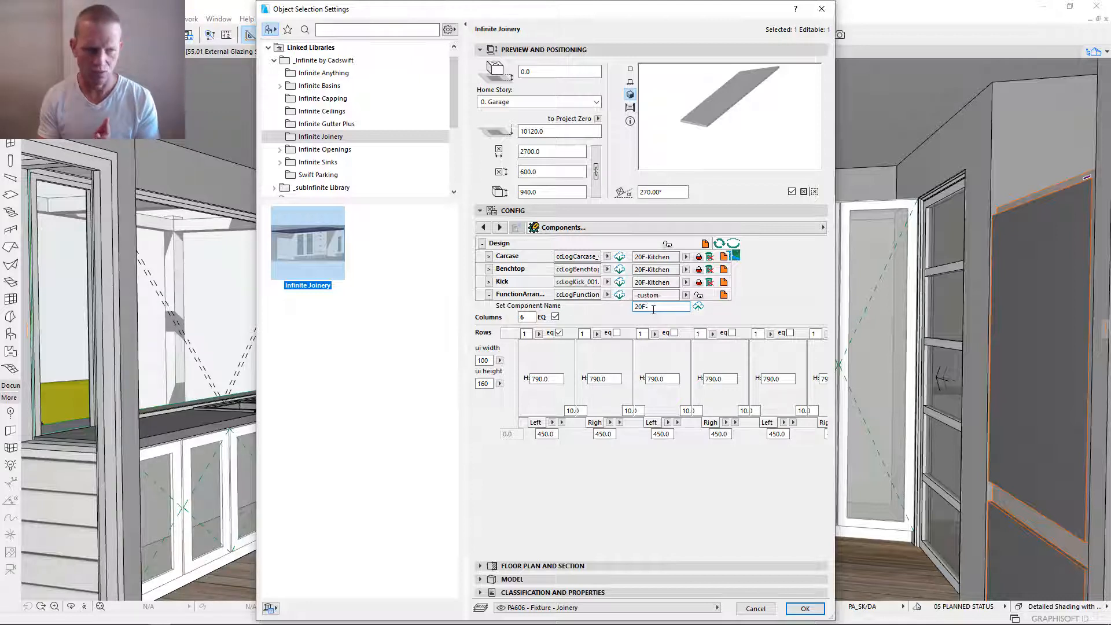
{"action": "type", "text": "K"}
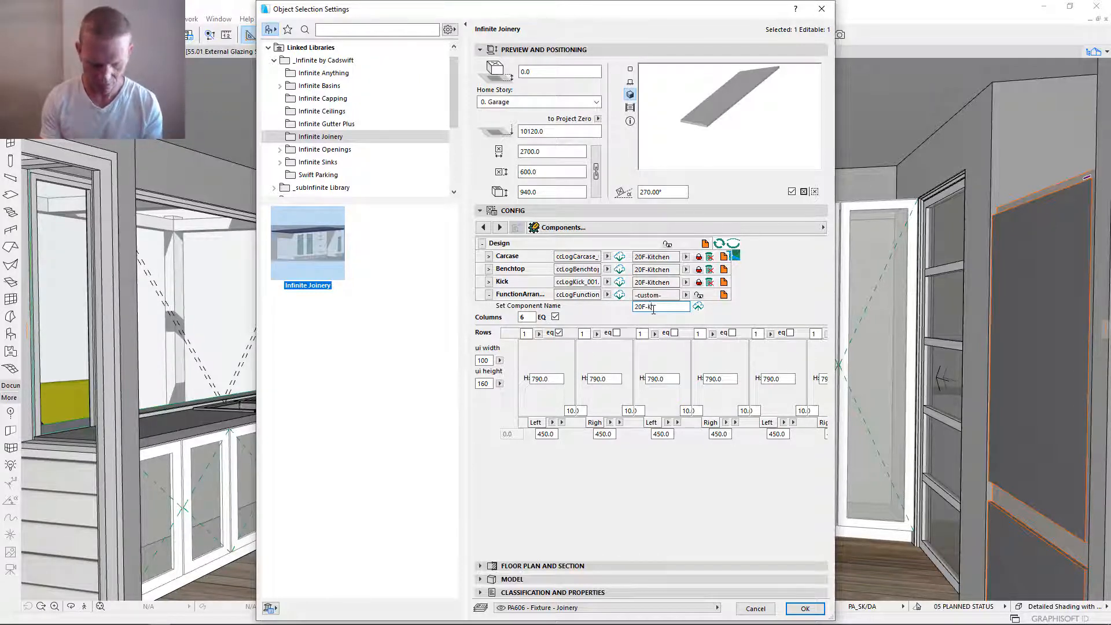
{"action": "type", "text": "itchenWall"}
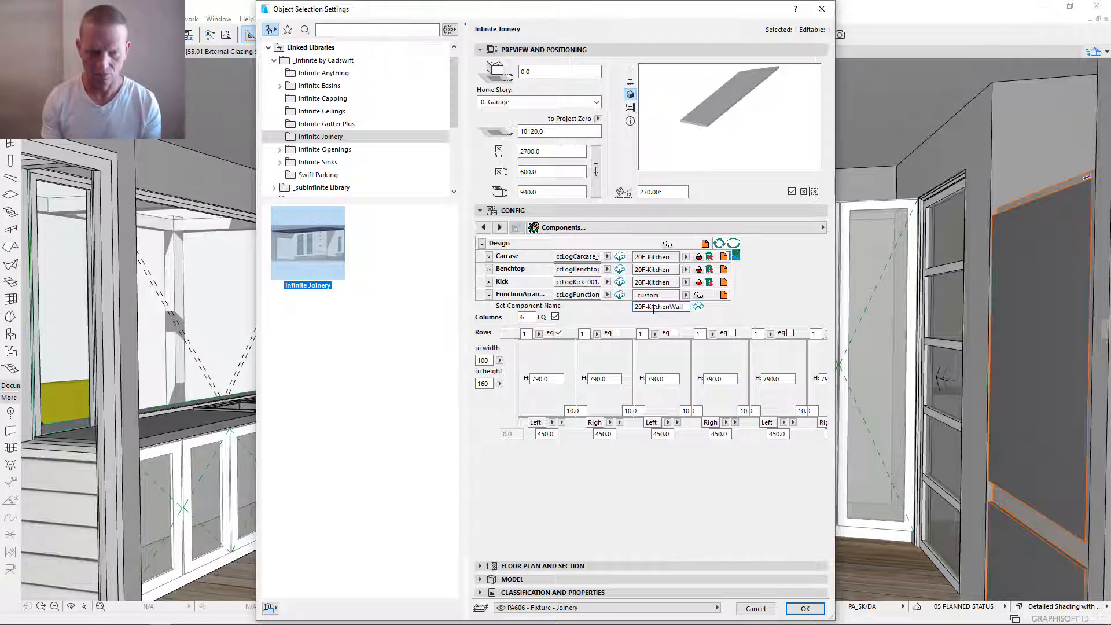
{"action": "left_click", "coordinate": [699, 307]}
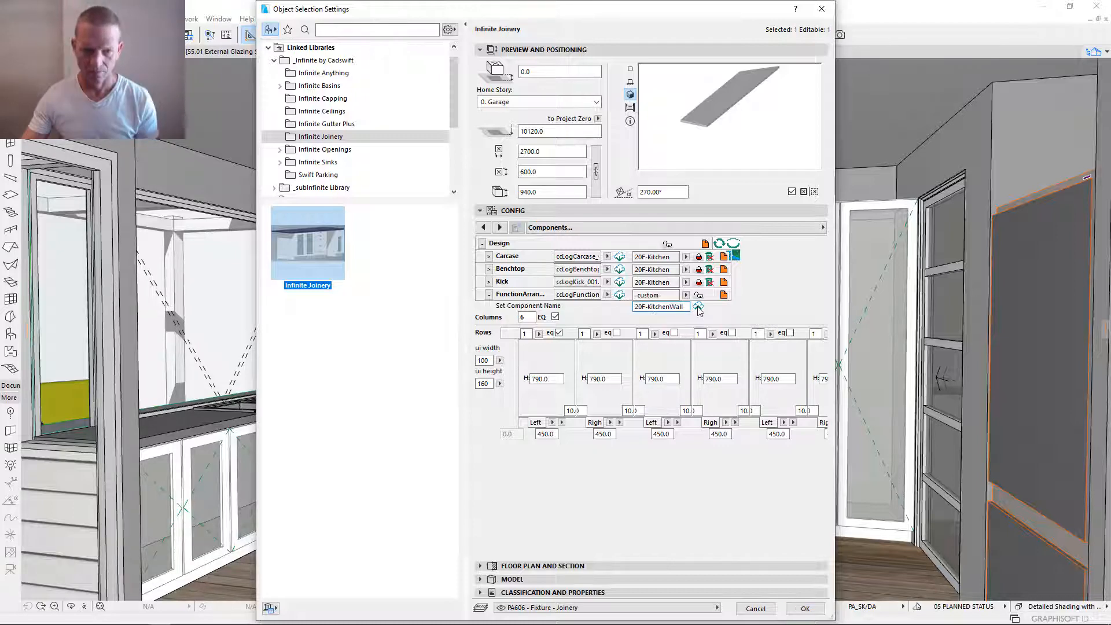
{"action": "left_click", "coordinate": [699, 305]}
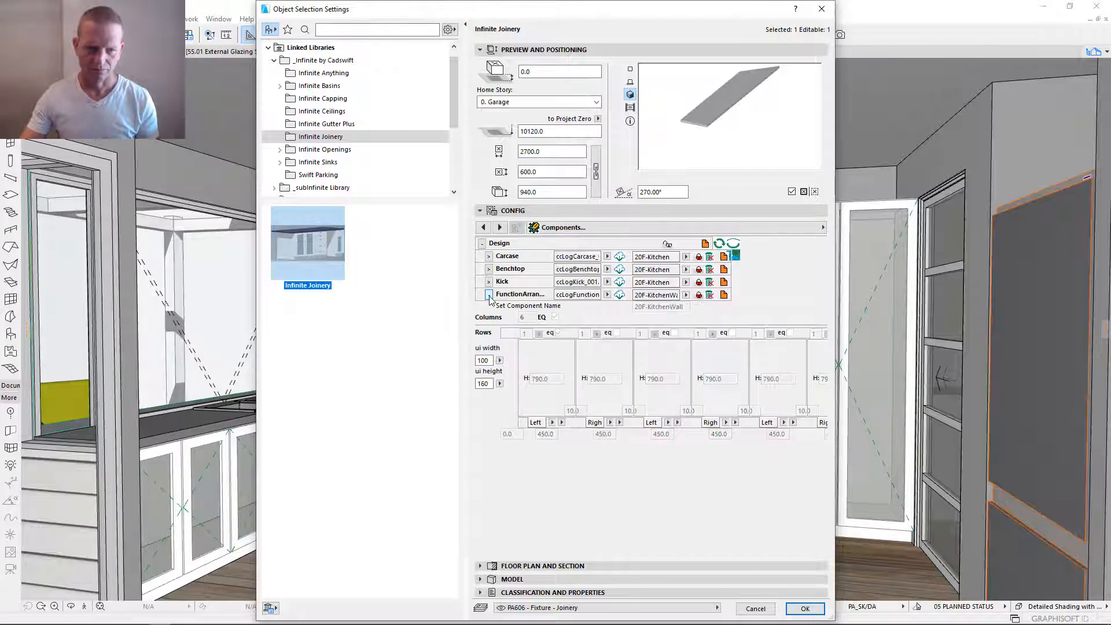
{"action": "left_click", "coordinate": [489, 296]}
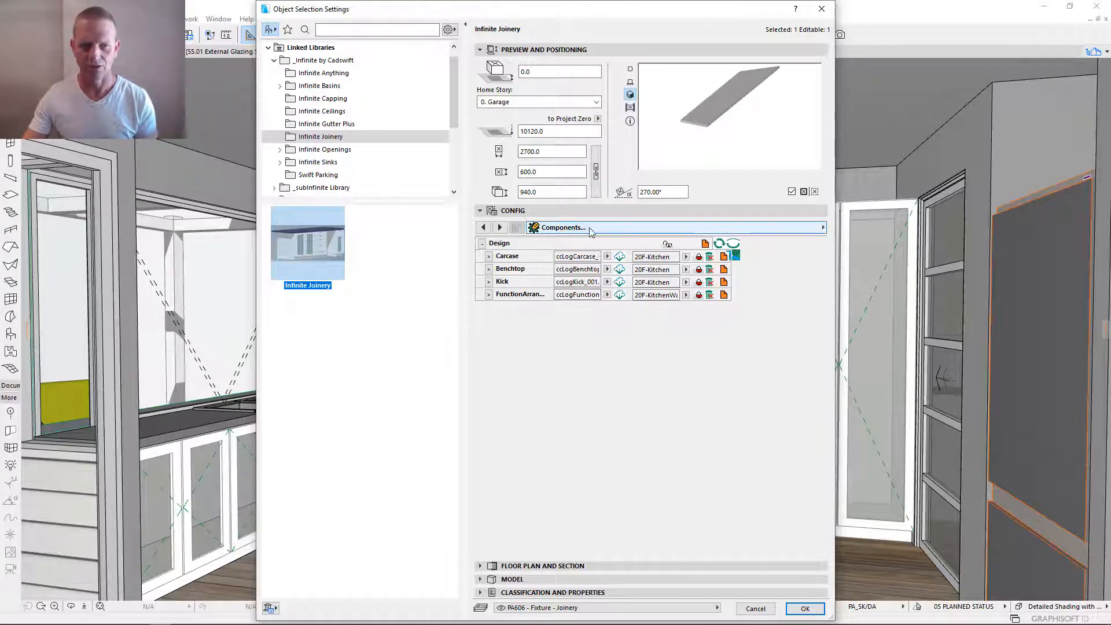
- Show all component groups, collapse Design to view the Functions settings, and apply the joinery settings to the object
{"action": "left_click", "coordinate": [734, 257]}
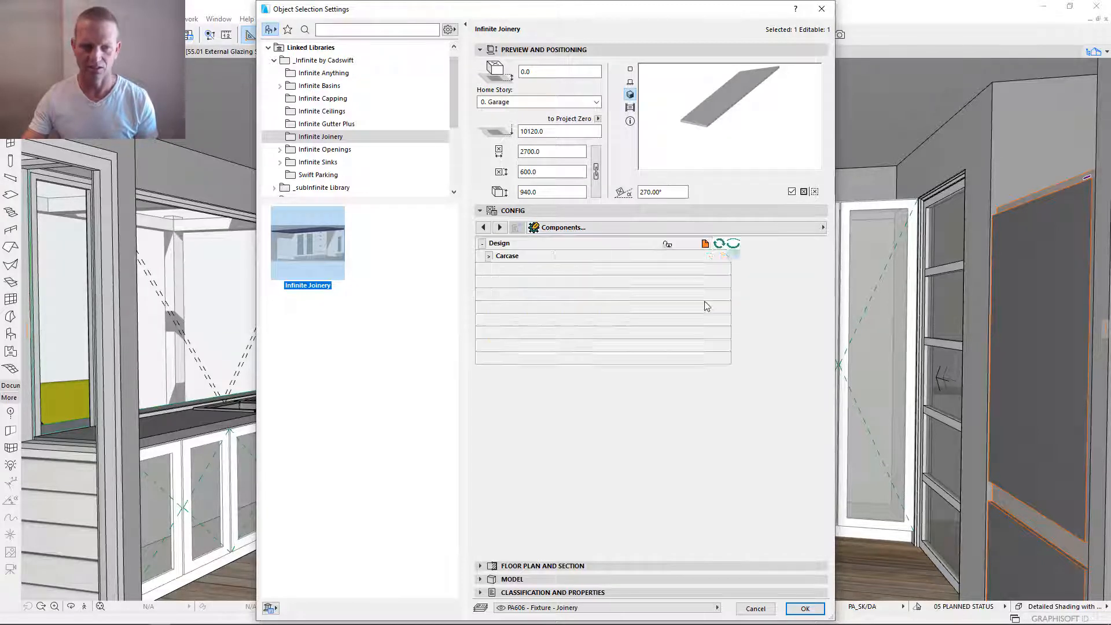
{"action": "left_click", "coordinate": [483, 244]}
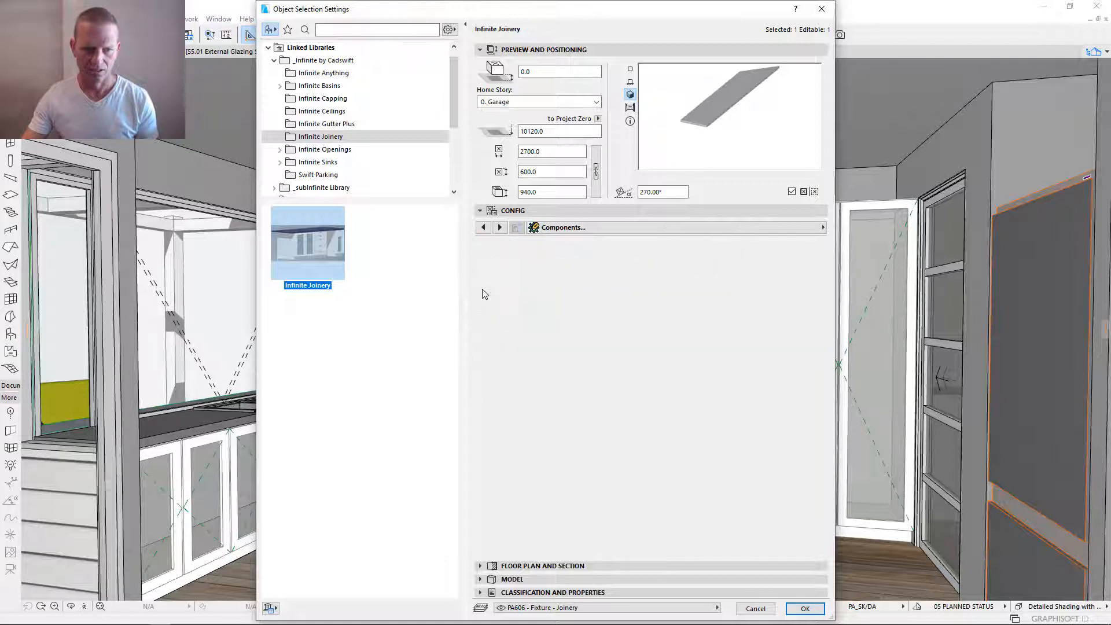
{"action": "left_click", "coordinate": [482, 282]}
{"action": "left_click", "coordinate": [490, 269]}
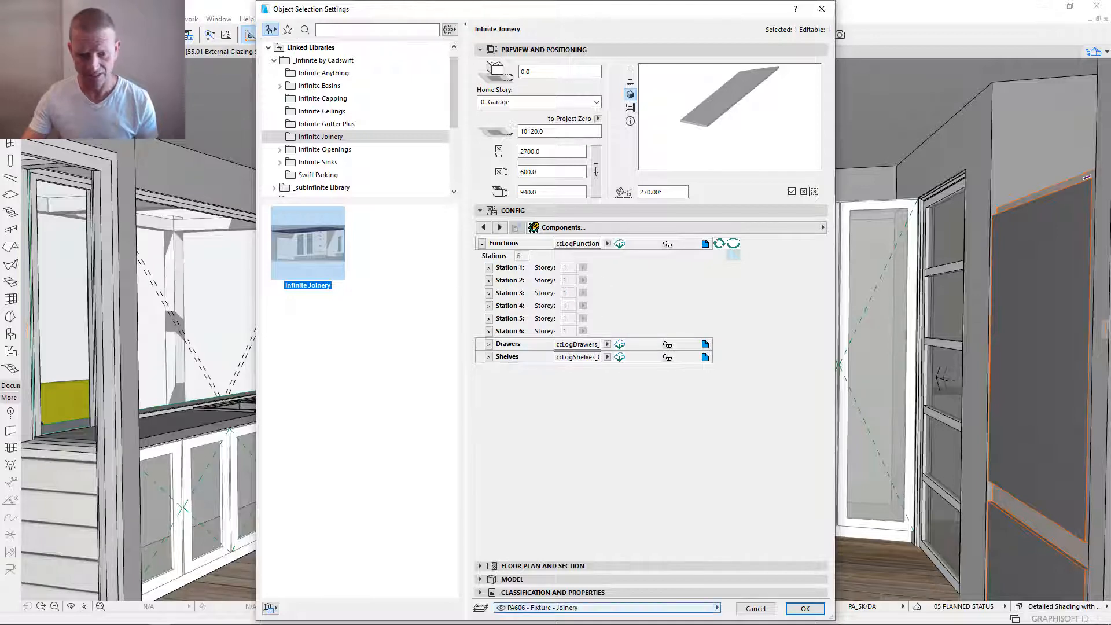
{"action": "left_click", "coordinate": [805, 609]}
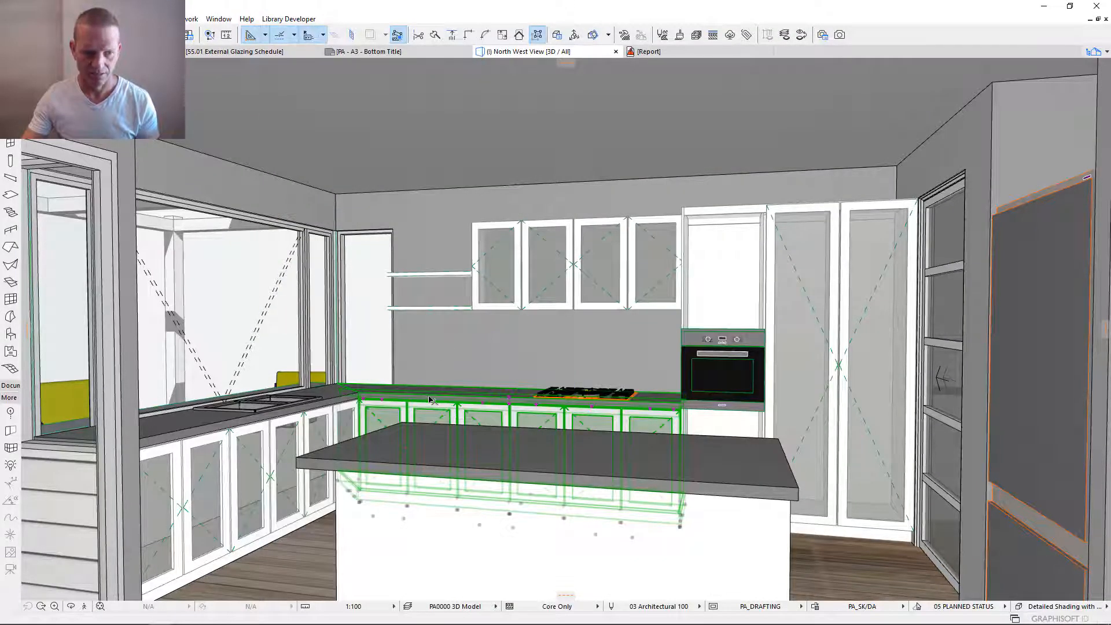
{"action": "scroll", "coordinate": [475, 400], "scroll_direction": "up", "scroll_amount": 6}
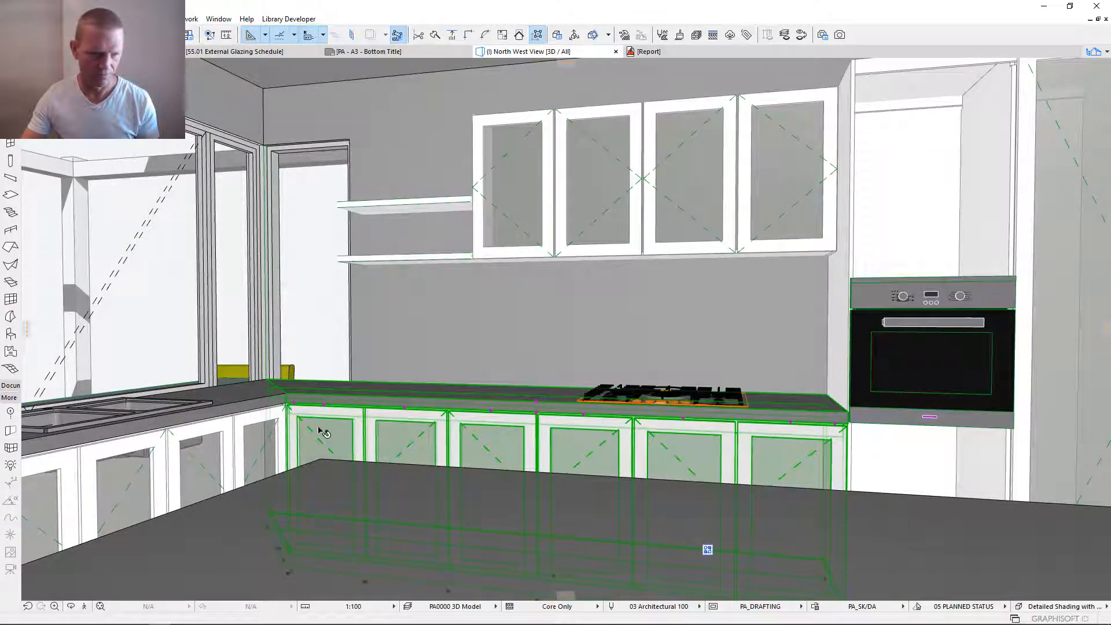
- Open the selected joinery object's settings, expand Function 1 of Station 1, and try to set its function type to Off
{"action": "key", "text": "ctrl+t"}
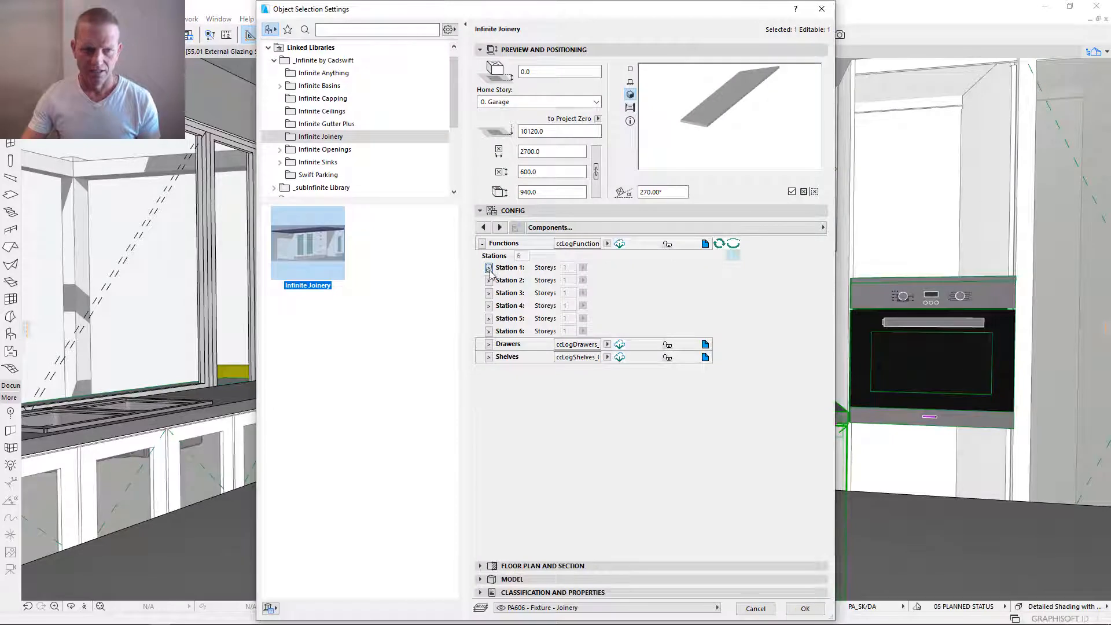
{"action": "left_click", "coordinate": [489, 268]}
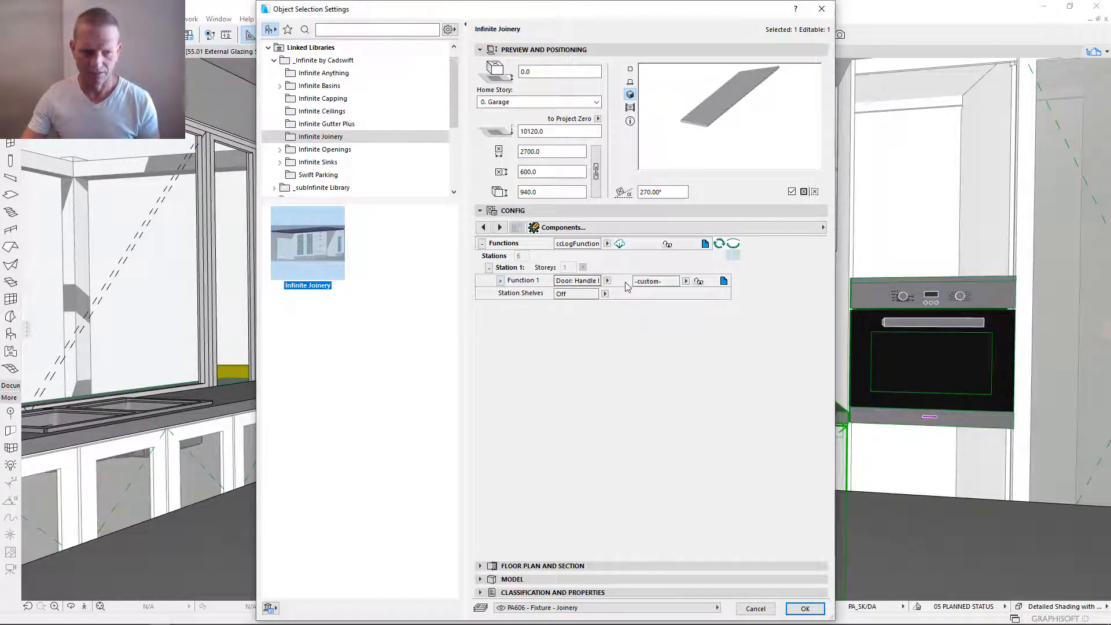
{"action": "left_click", "coordinate": [608, 281]}
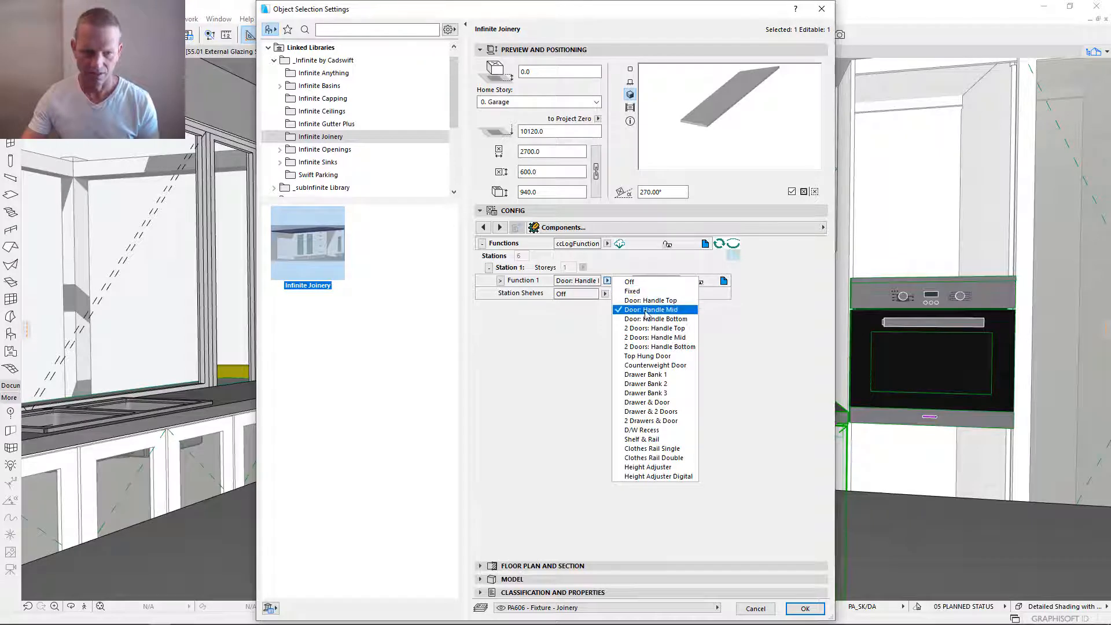
{"action": "left_click", "coordinate": [674, 310]}
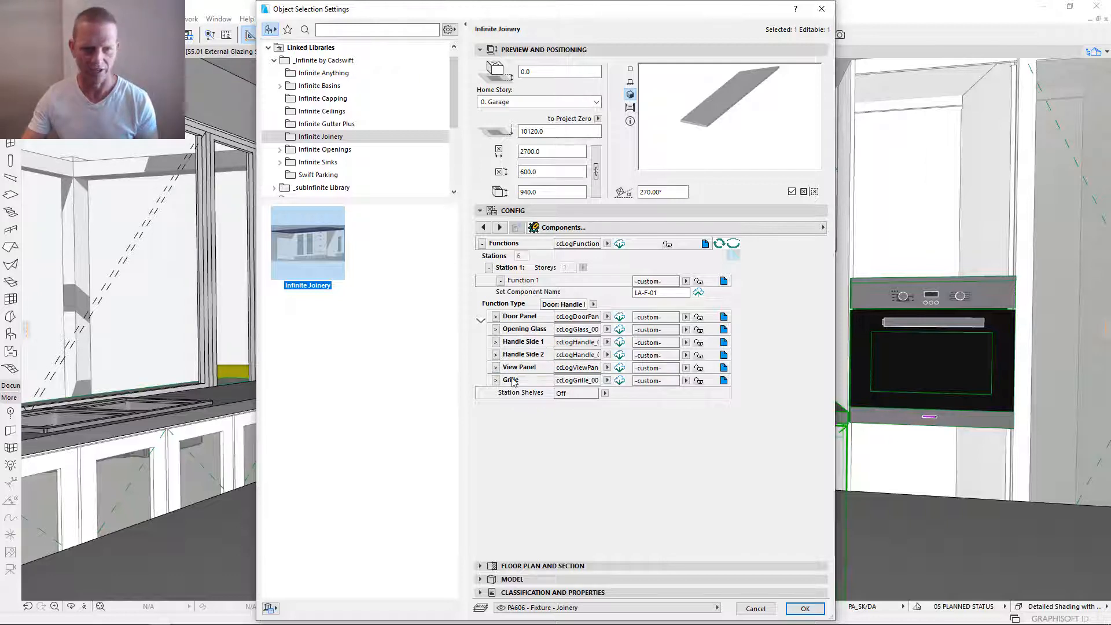
{"action": "left_click", "coordinate": [594, 304]}
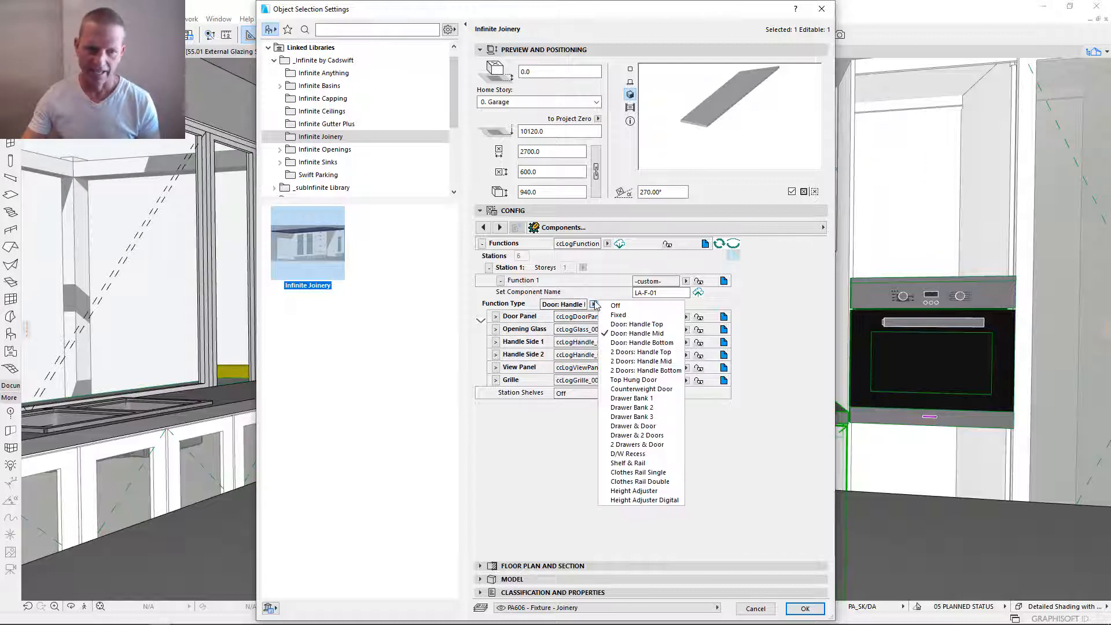
{"action": "left_click", "coordinate": [629, 306]}
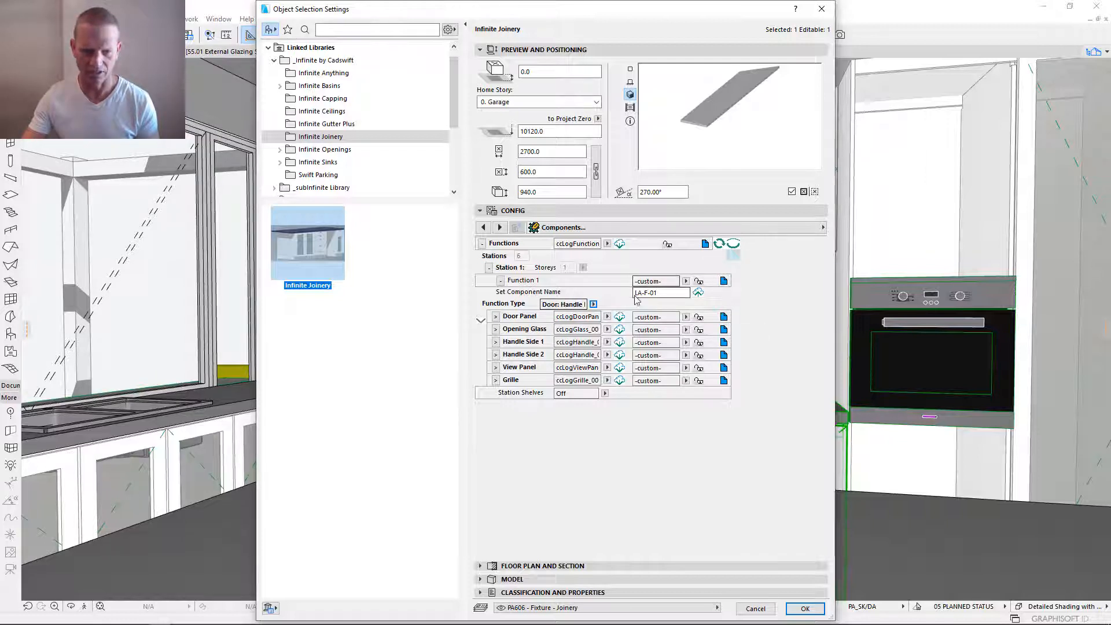
- Disable Global Functions in the joinery's Functions settings and return to the Components page
{"action": "left_click", "coordinate": [705, 244]}
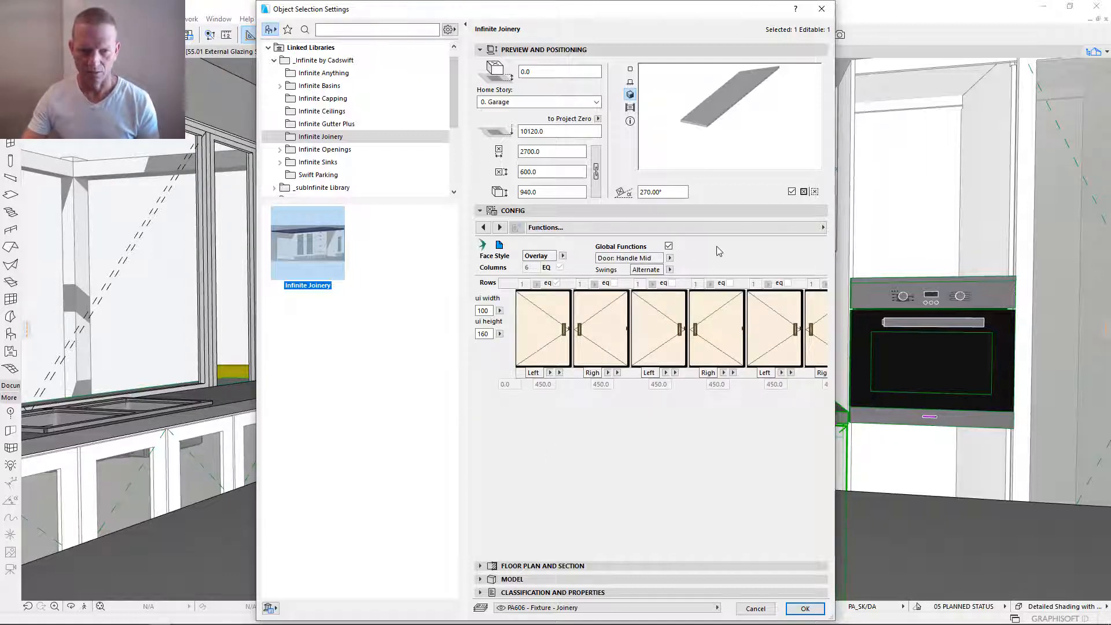
{"action": "left_click", "coordinate": [669, 246]}
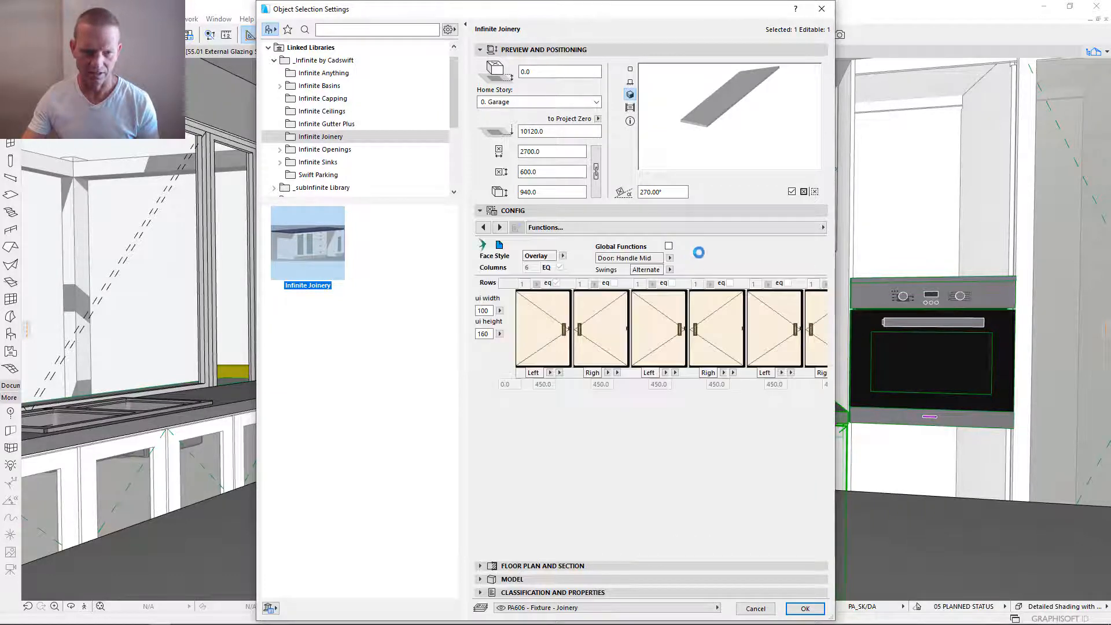
{"action": "left_click", "coordinate": [500, 246]}
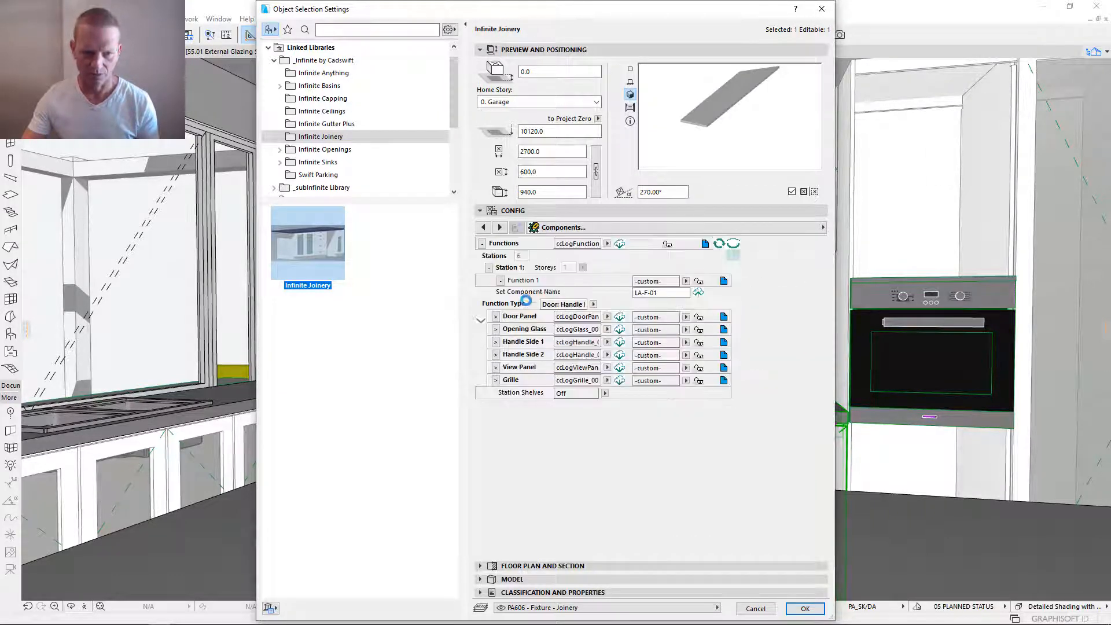
- Switch Function 1's type to Off, Fixed and D/W Recess in turn to compare their component settings
{"action": "left_click", "coordinate": [594, 307]}
{"action": "left_click", "coordinate": [639, 313]}
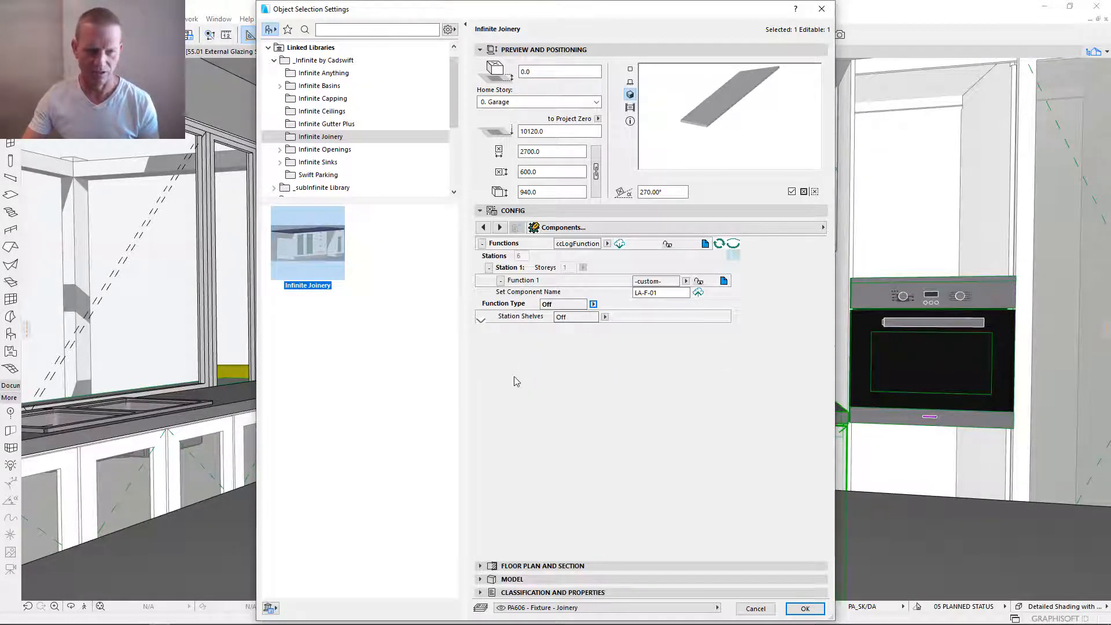
{"action": "left_click", "coordinate": [594, 304]}
{"action": "left_click", "coordinate": [618, 315]}
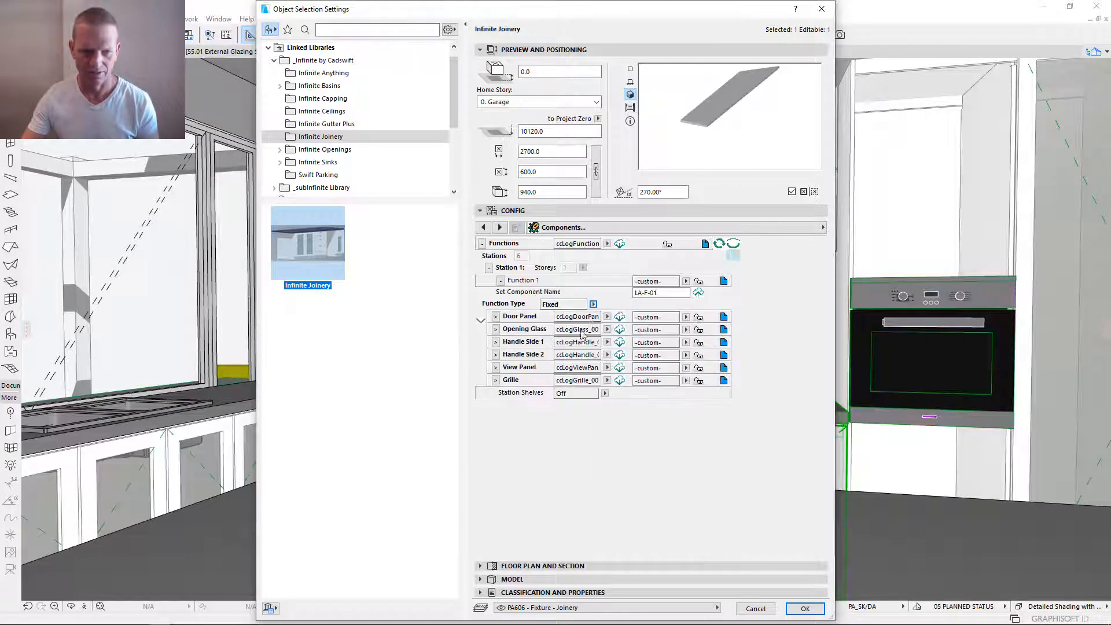
{"action": "left_click", "coordinate": [594, 304]}
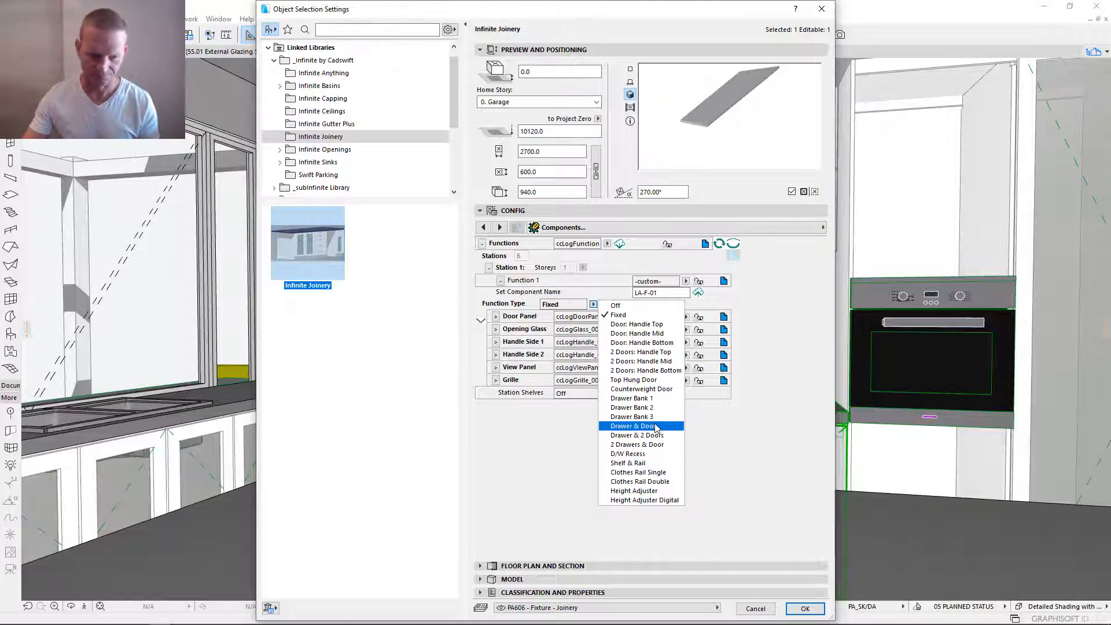
{"action": "left_click", "coordinate": [629, 453]}
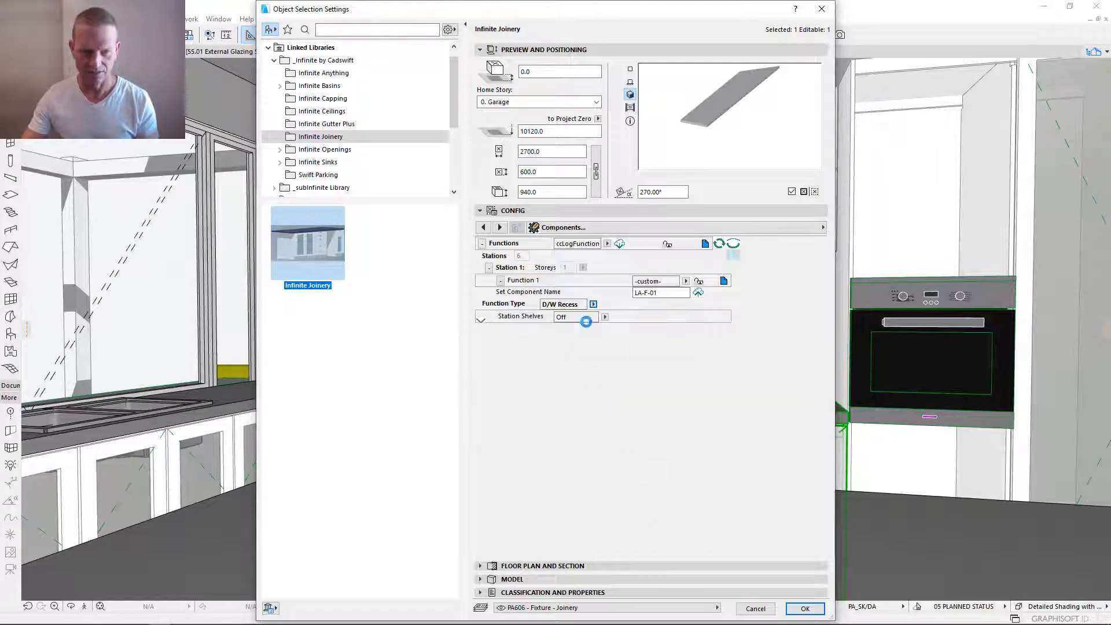
- Set Function 1's type to Height Adjuster, review the available function types, and collapse the function's settings
{"action": "left_click", "coordinate": [595, 305]}
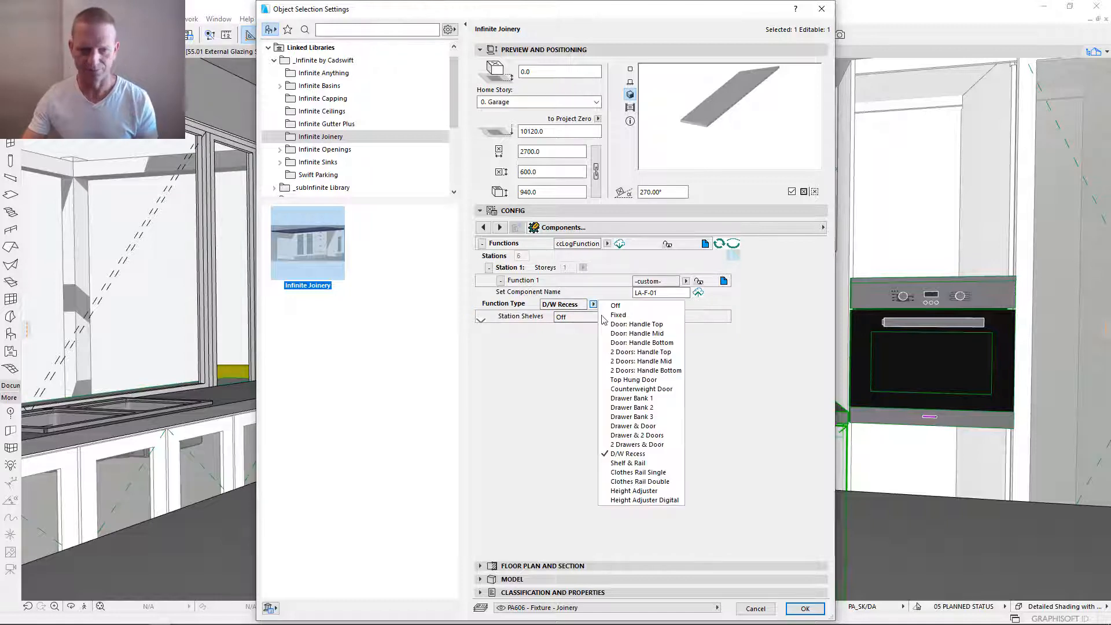
{"action": "left_click", "coordinate": [647, 491]}
{"action": "left_click", "coordinate": [594, 305]}
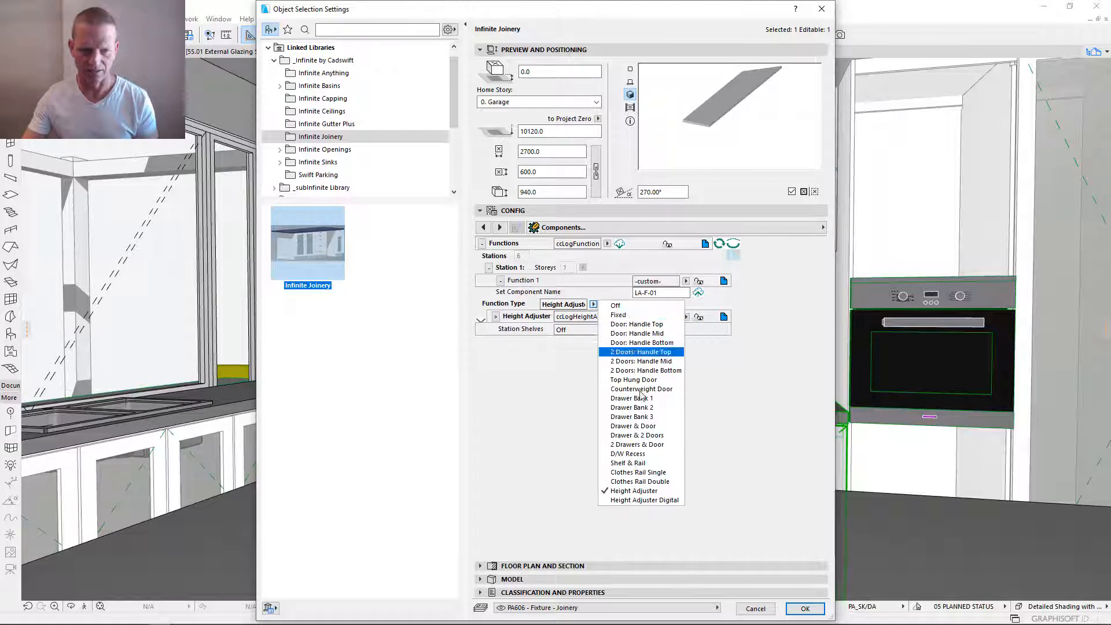
{"action": "left_click", "coordinate": [542, 349]}
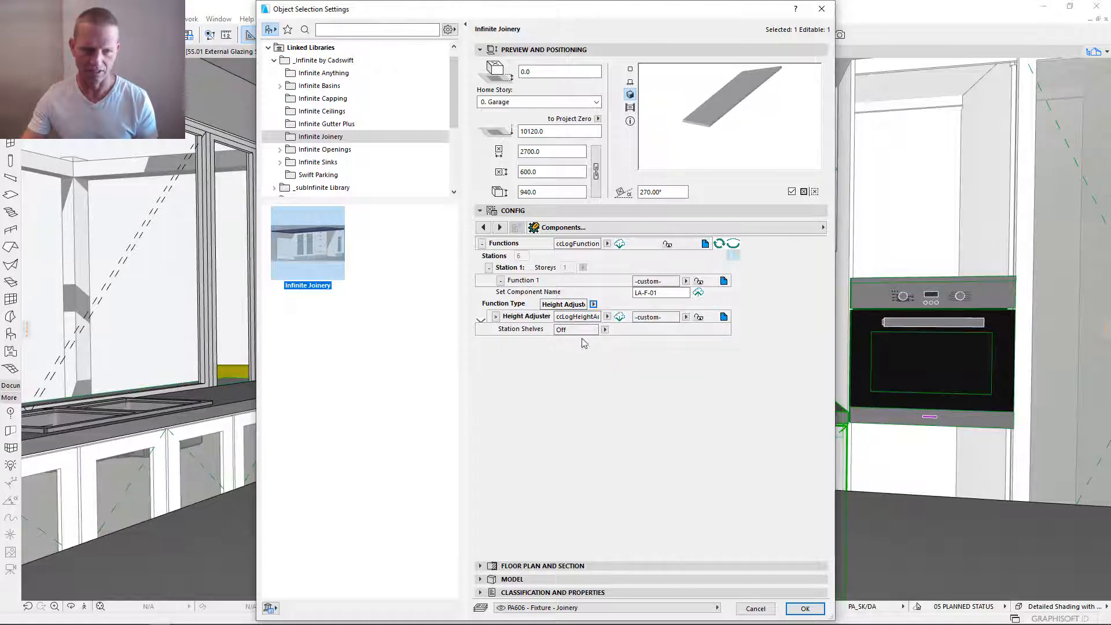
{"action": "left_click", "coordinate": [593, 304]}
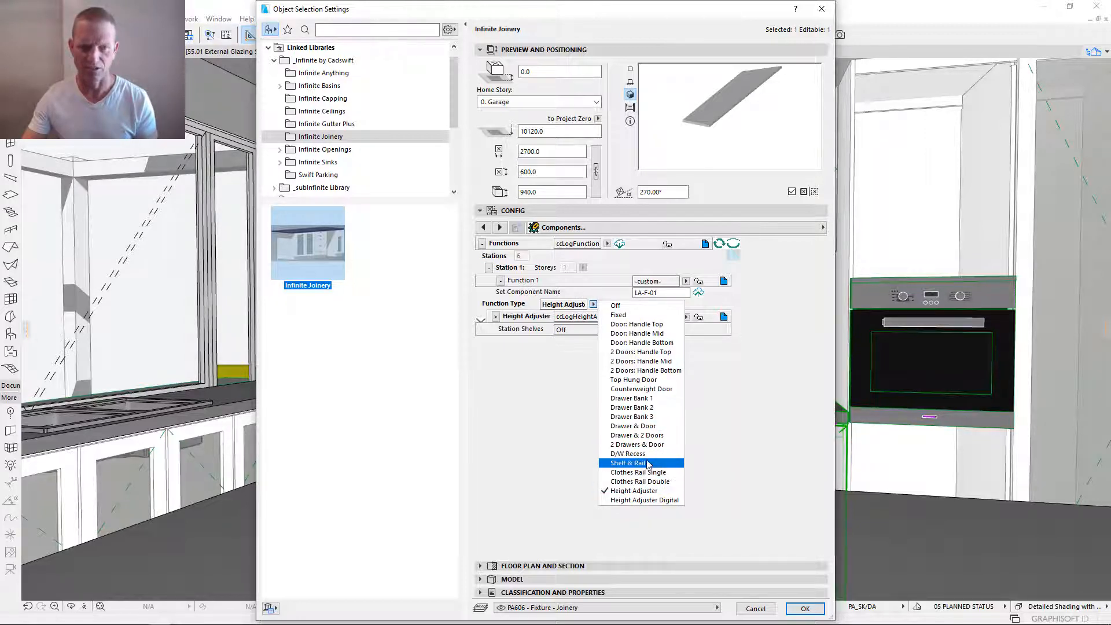
{"action": "left_click", "coordinate": [556, 380]}
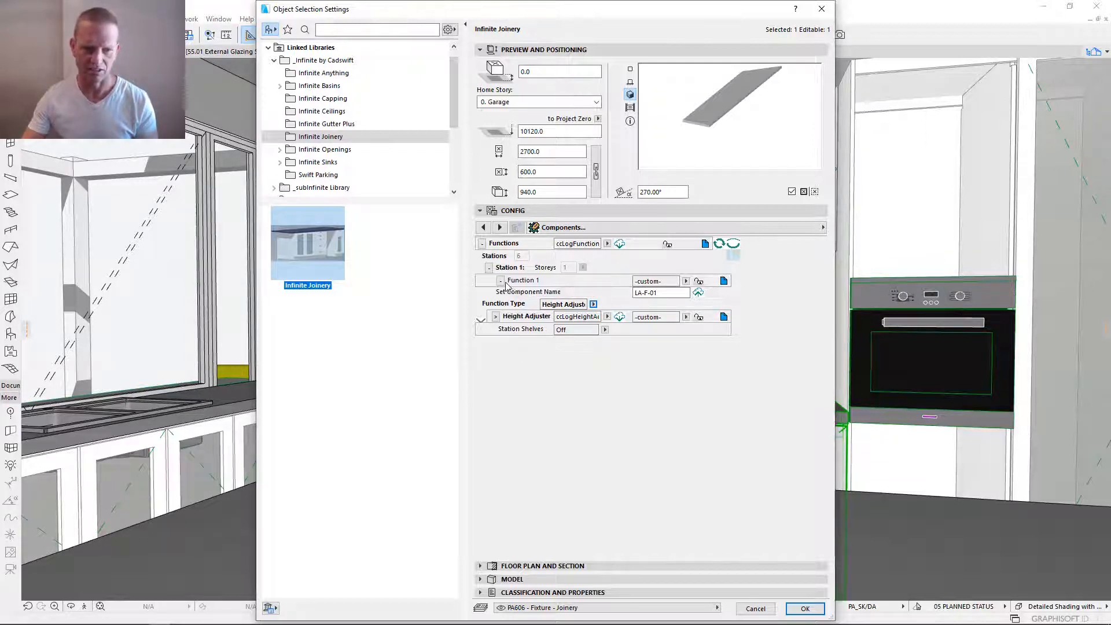
{"action": "left_click", "coordinate": [501, 281]}
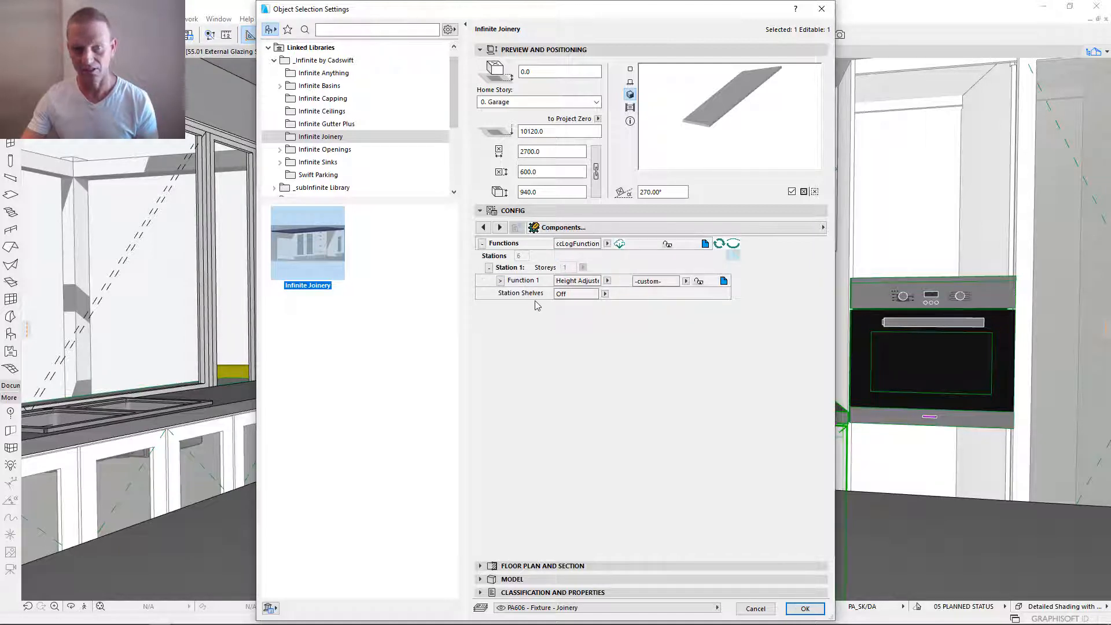
- Examine the Station Shelves options and the function types offered for Station 1
{"action": "left_click", "coordinate": [605, 294]}
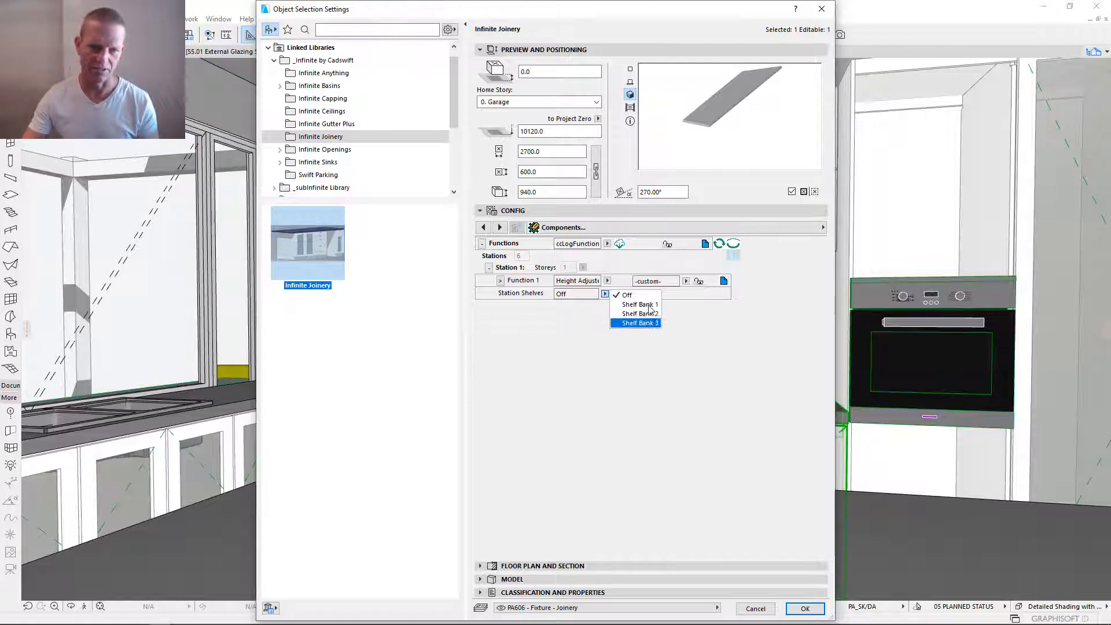
{"action": "left_click", "coordinate": [605, 295]}
{"action": "left_click", "coordinate": [607, 281]}
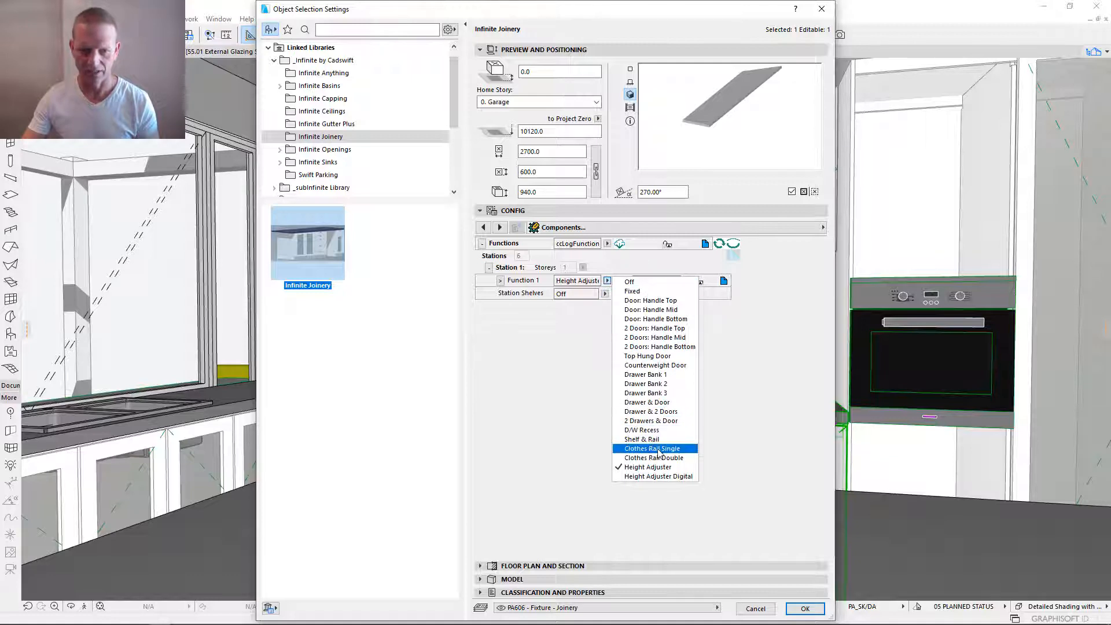
{"action": "left_click", "coordinate": [606, 294]}
{"action": "left_click", "coordinate": [606, 294]}
{"action": "left_click", "coordinate": [606, 295]}
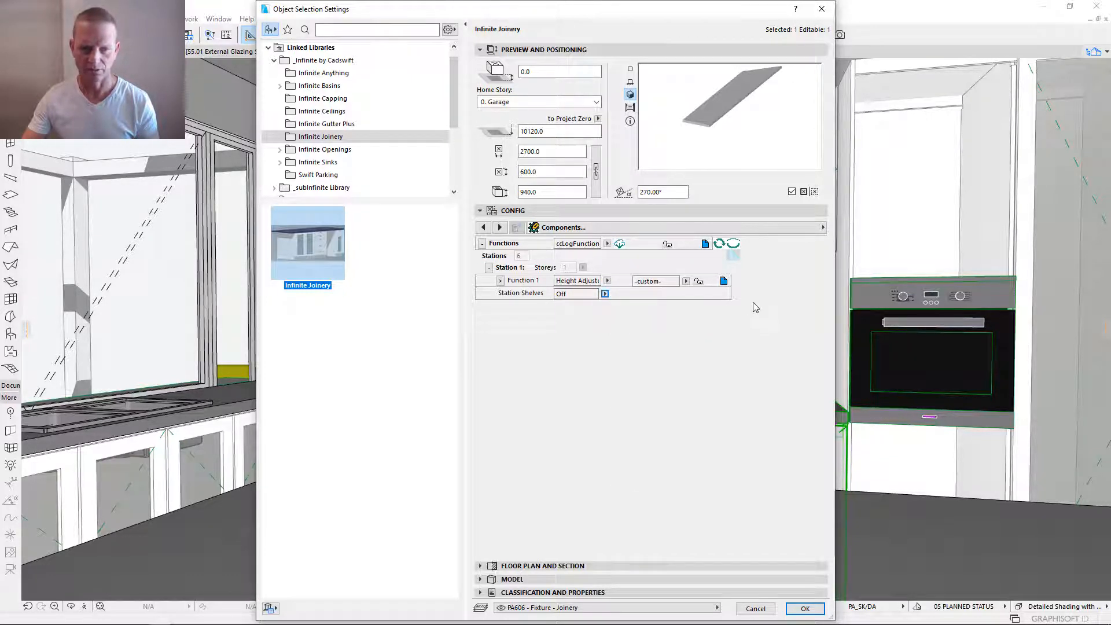
- Examine the shelf banks under Shelves and the Station 1 settings within Functions, collapsing each again
{"action": "left_click", "coordinate": [481, 244]}
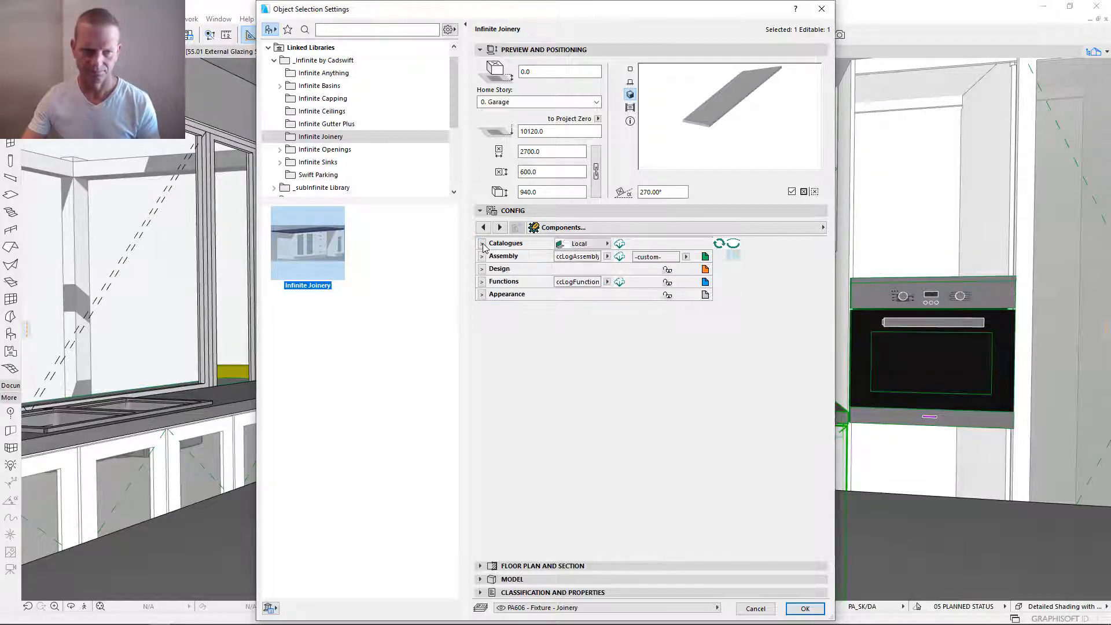
{"action": "left_click", "coordinate": [482, 284]}
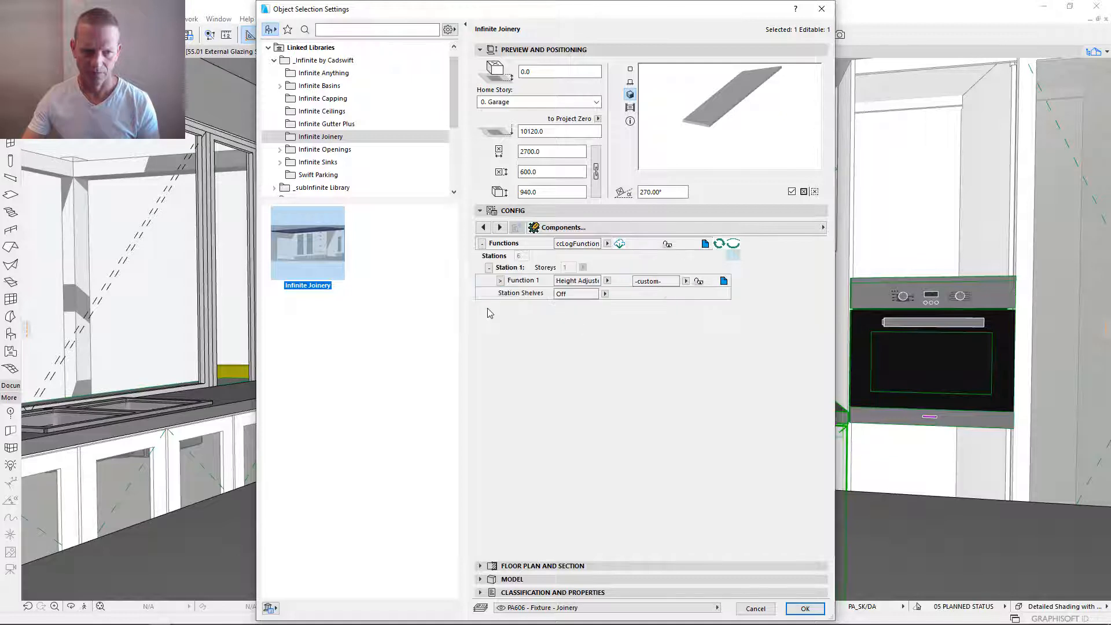
{"action": "left_click", "coordinate": [489, 267]}
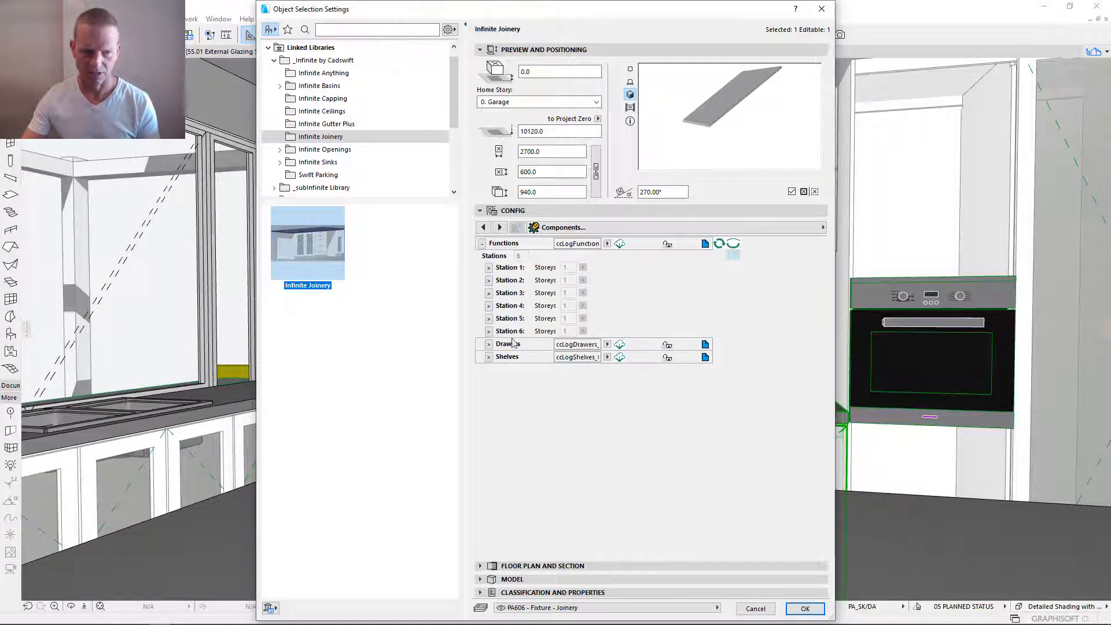
{"action": "left_click", "coordinate": [488, 357]}
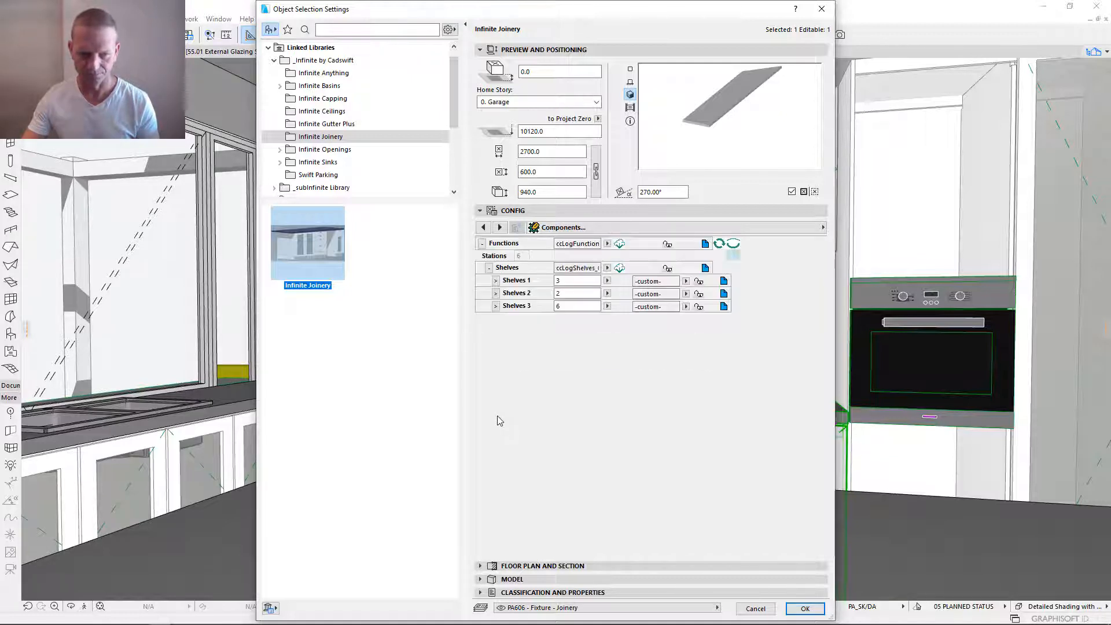
{"action": "left_click", "coordinate": [490, 269]}
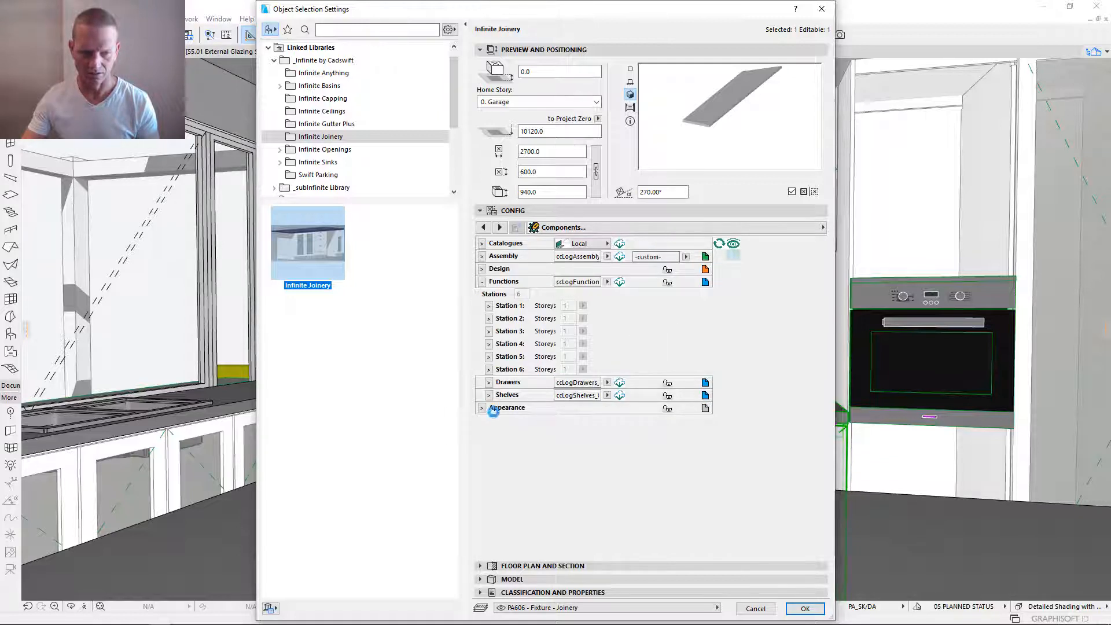
{"action": "left_click", "coordinate": [489, 305]}
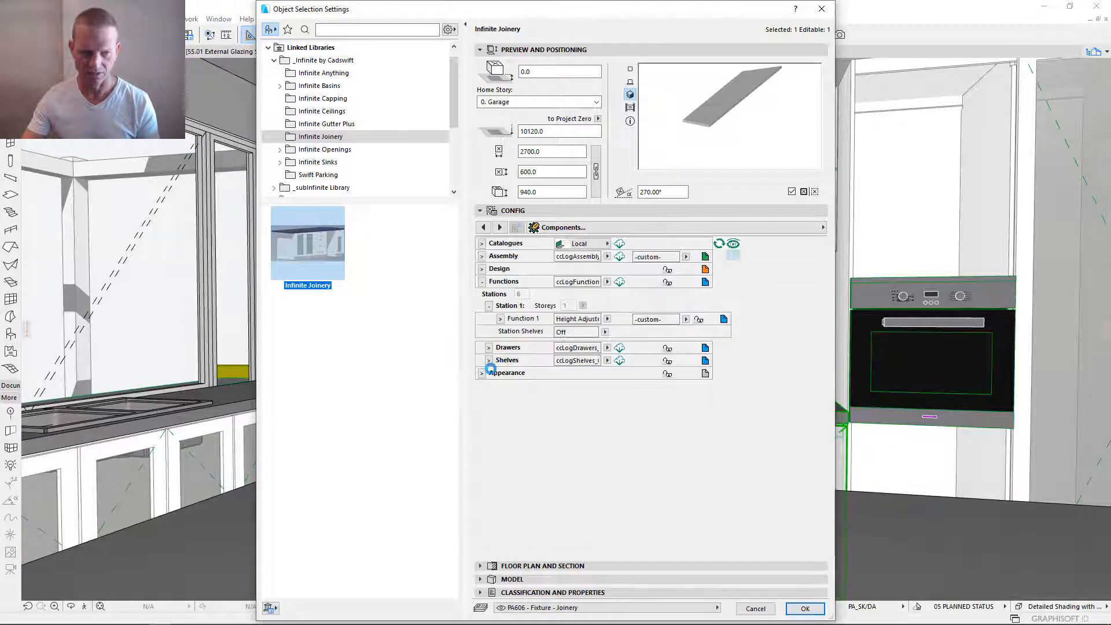
{"action": "left_click", "coordinate": [489, 306]}
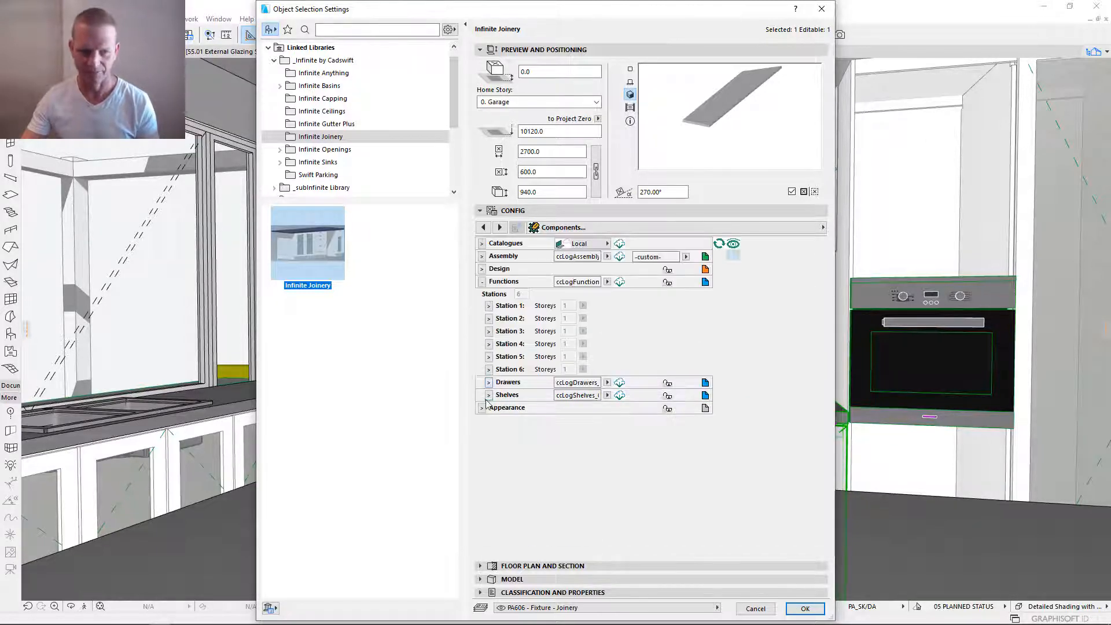
- Review the shelf and hangrail settings of Shelf Bank 1 in Shelf Placement and return to the Components page
{"action": "left_click", "coordinate": [705, 395]}
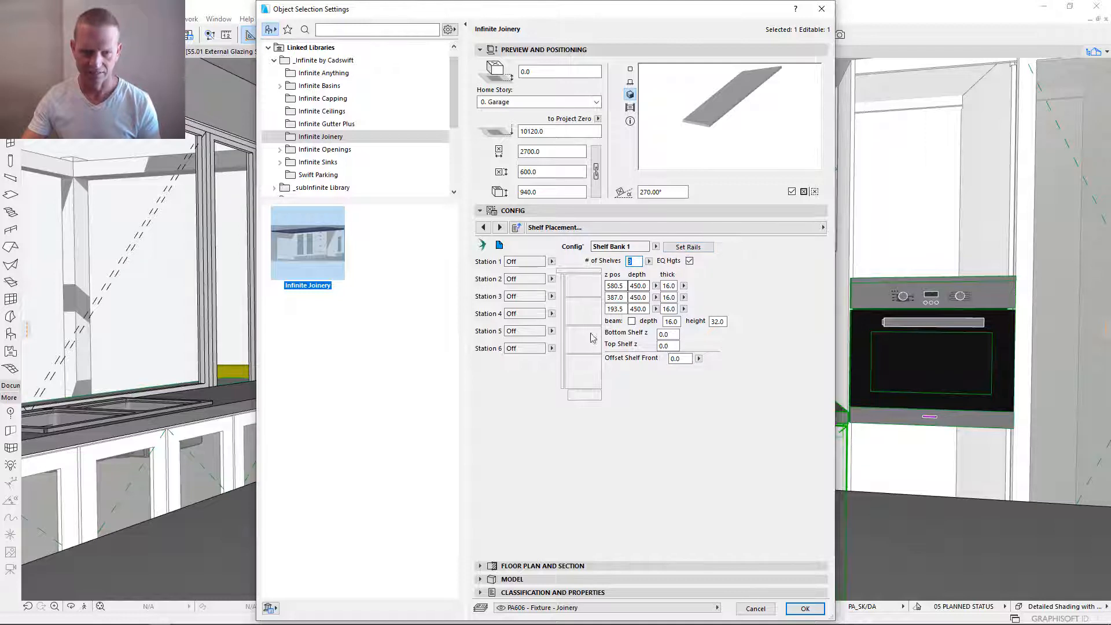
{"action": "left_click", "coordinate": [694, 248]}
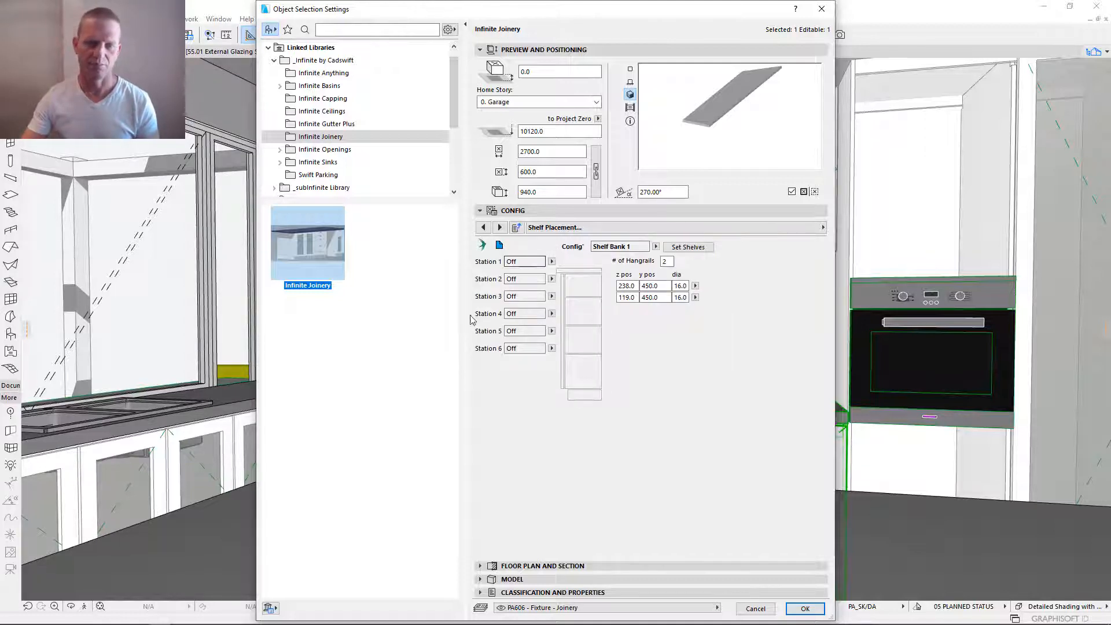
{"action": "left_click", "coordinate": [688, 247]}
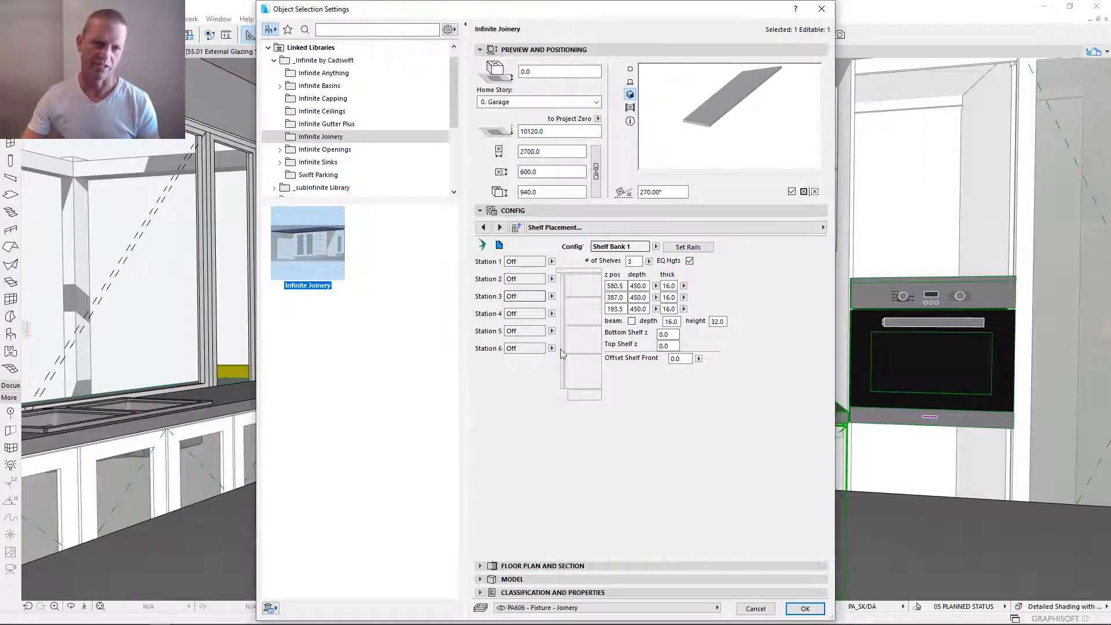
{"action": "left_click", "coordinate": [687, 247]}
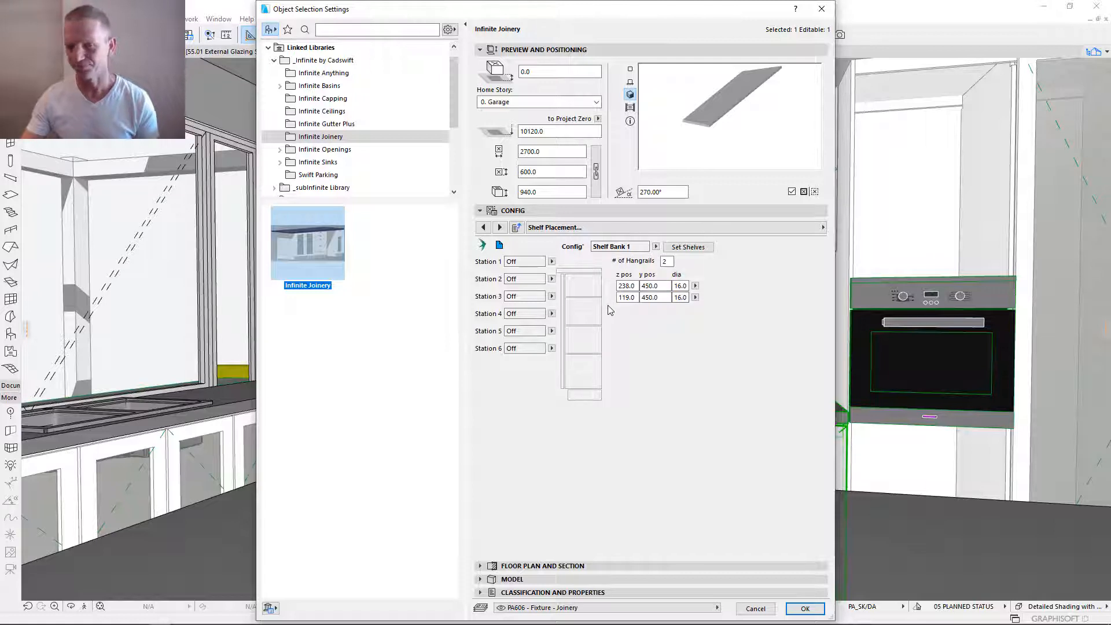
{"action": "left_click", "coordinate": [502, 247]}
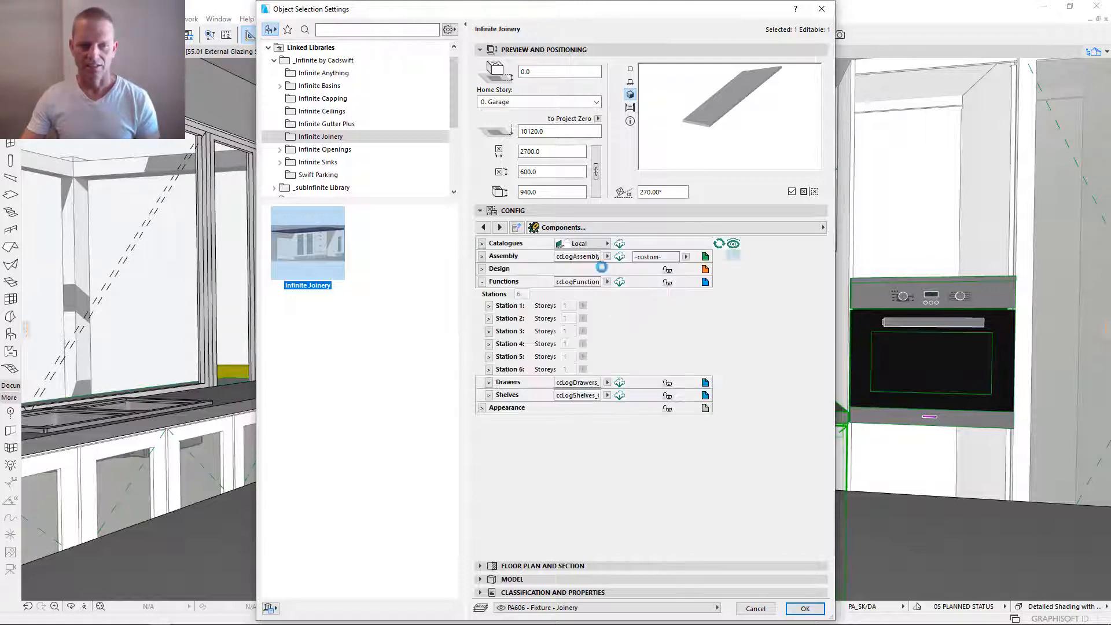
- Expand Station 1 and review the function types offered for Function 1
{"action": "left_click", "coordinate": [501, 307]}
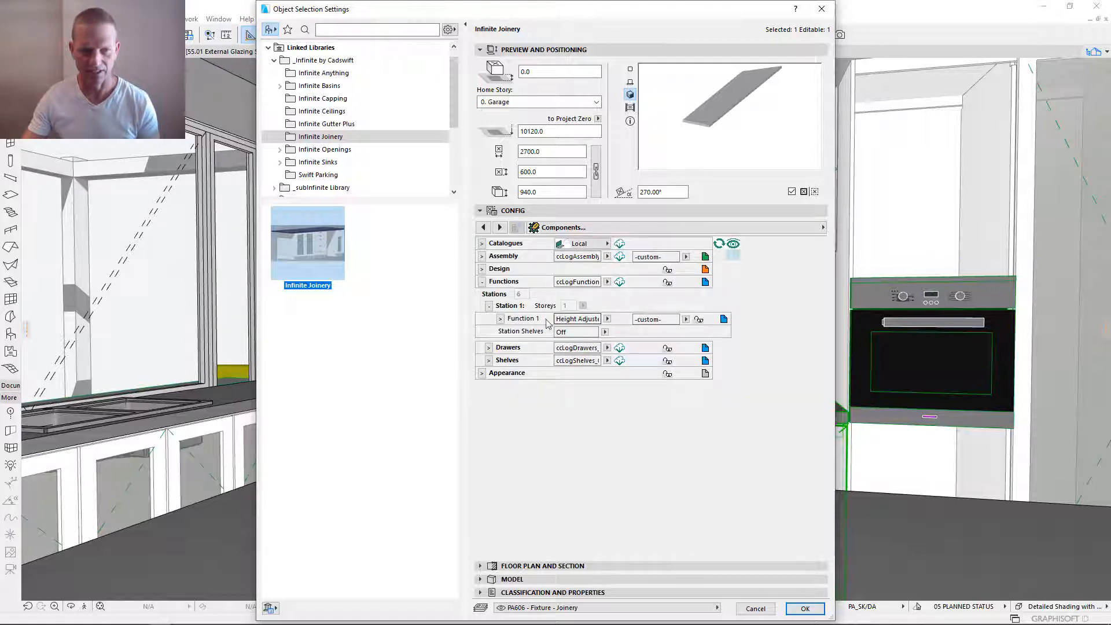
{"action": "left_click", "coordinate": [607, 319]}
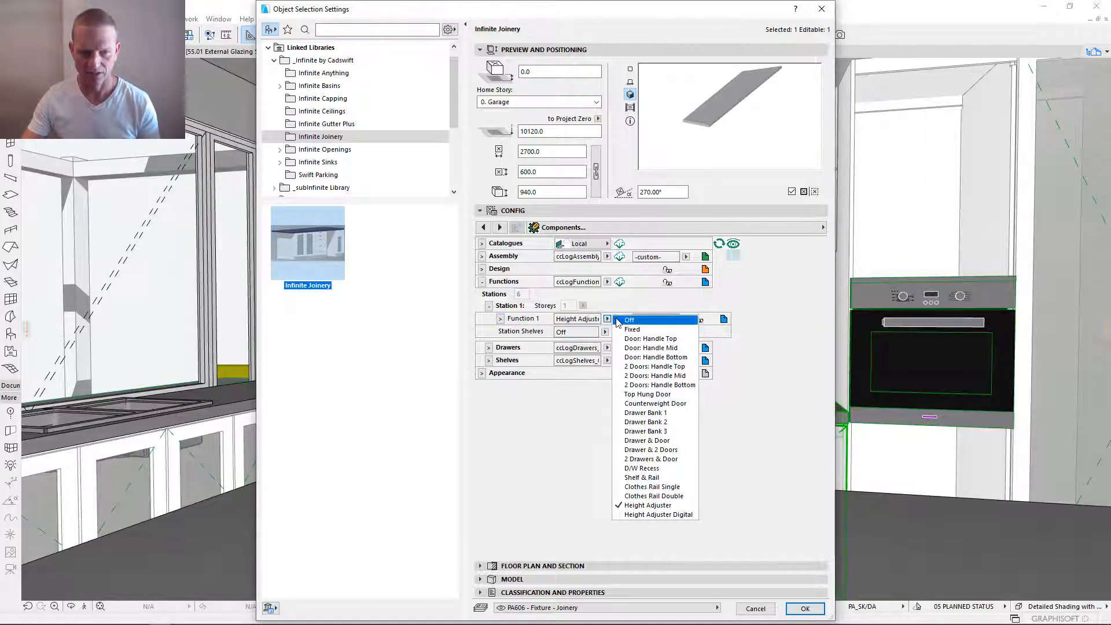
{"action": "left_click", "coordinate": [598, 295]}
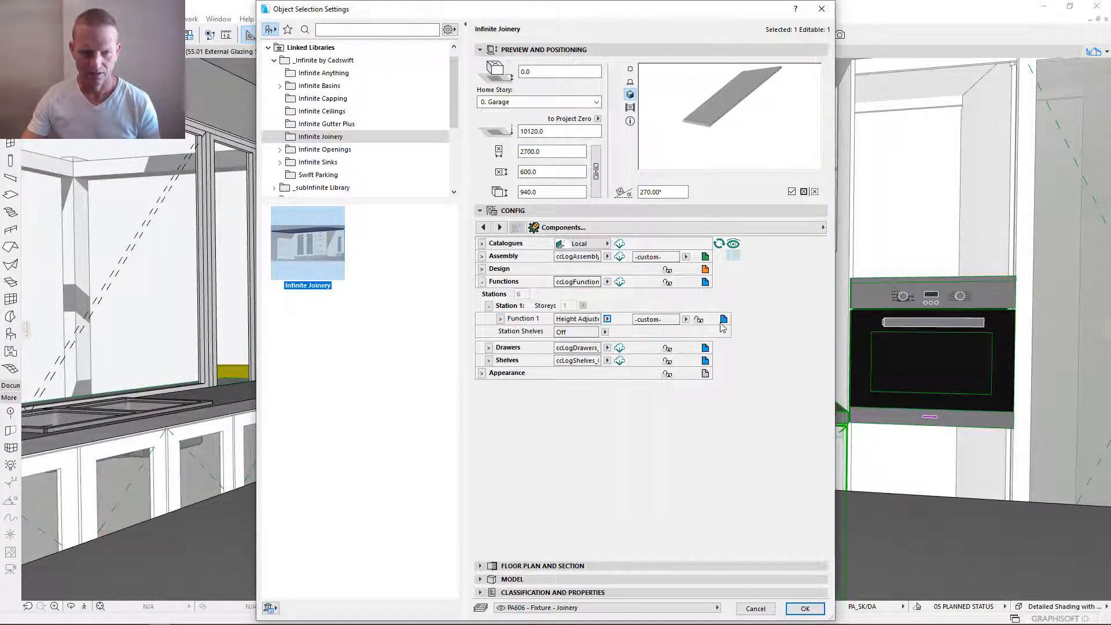
- Apply Door: Handle Top to all stations through Global Functions, switch the global option off again, and return to the Components page
{"action": "left_click", "coordinate": [705, 283]}
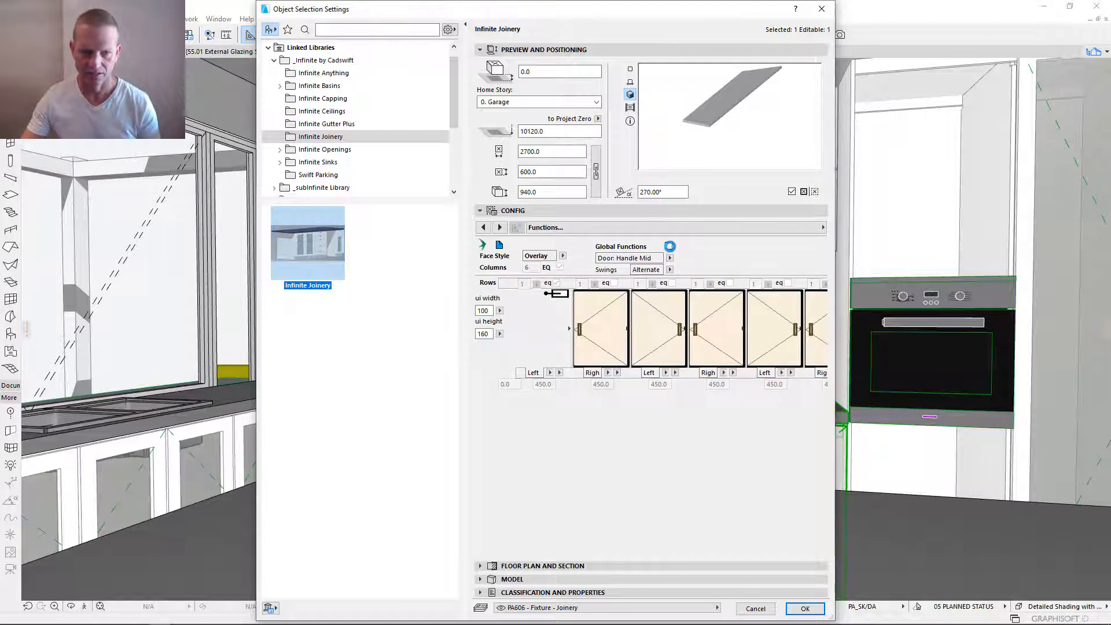
{"action": "left_click", "coordinate": [669, 246]}
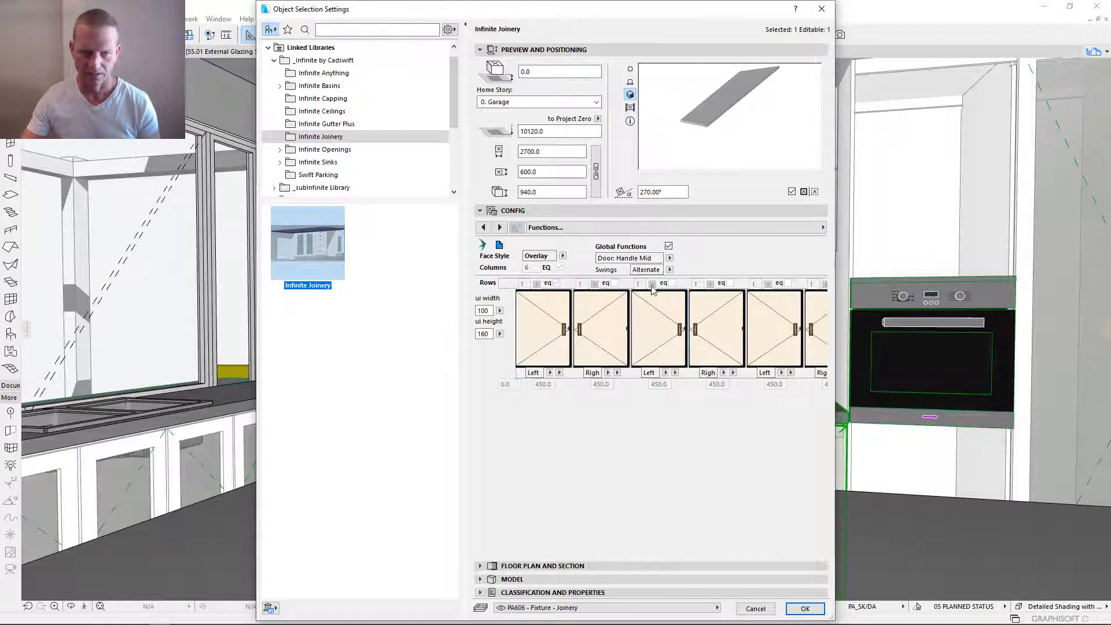
{"action": "left_click", "coordinate": [670, 259]}
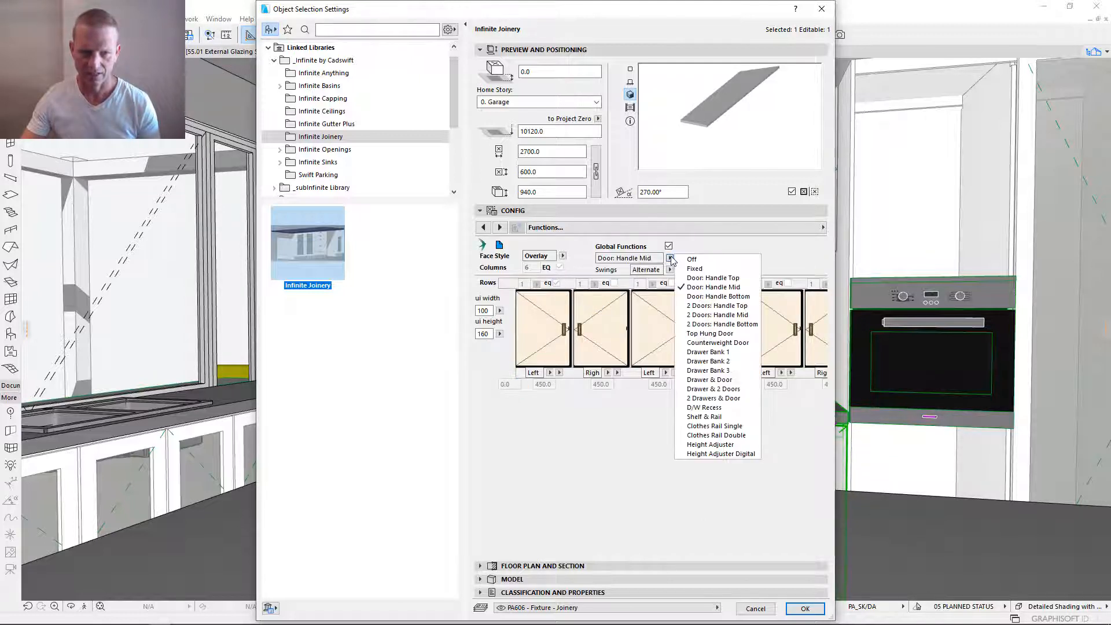
{"action": "left_click", "coordinate": [746, 283]}
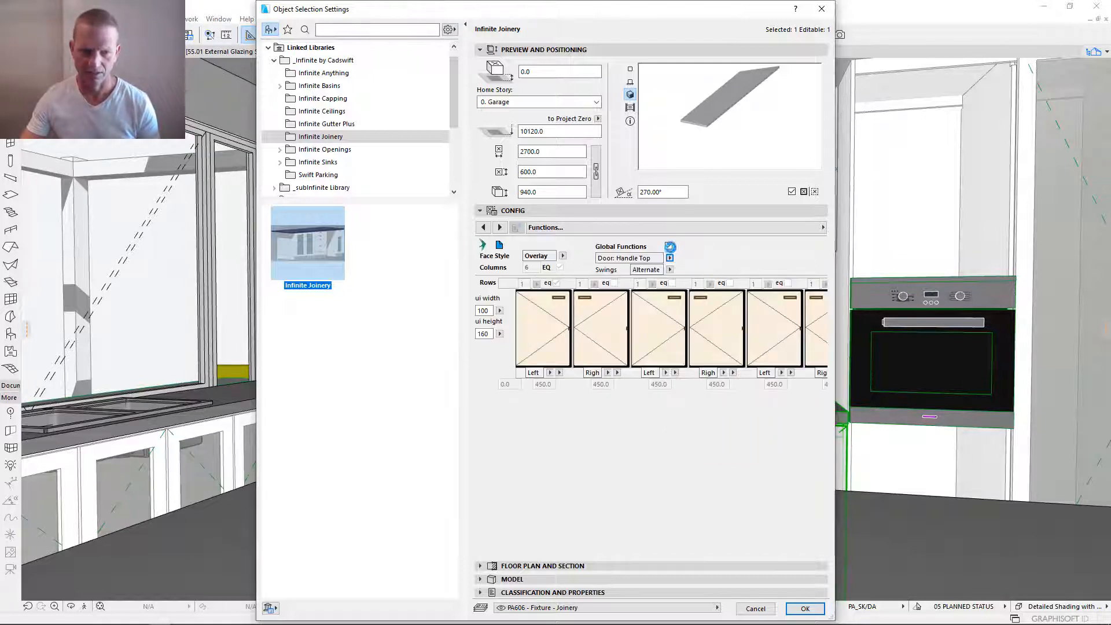
{"action": "left_click", "coordinate": [669, 246]}
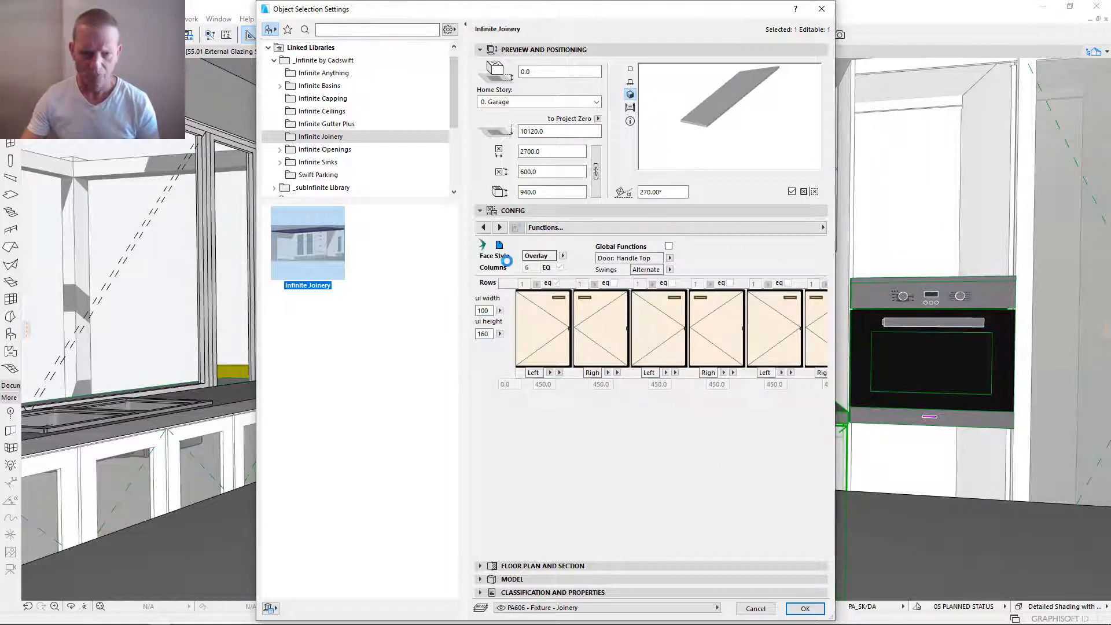
{"action": "left_click", "coordinate": [501, 246]}
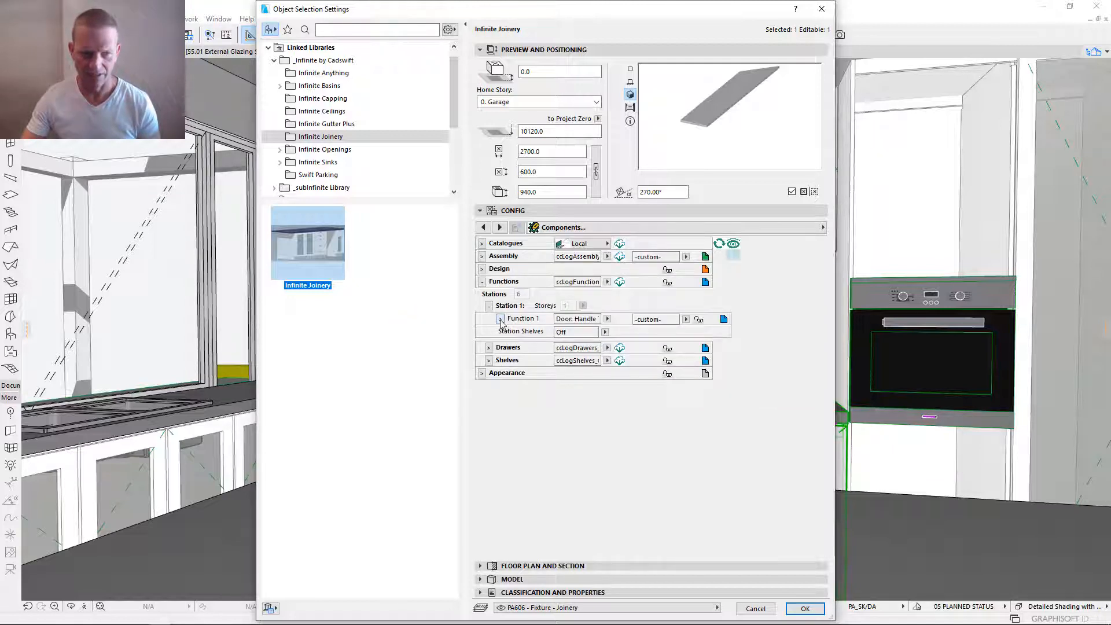
- Name Station 1's Function 1 component 20F-KitchenDoor and keep its function type as Door: Handle Top
{"action": "left_click", "coordinate": [501, 319]}
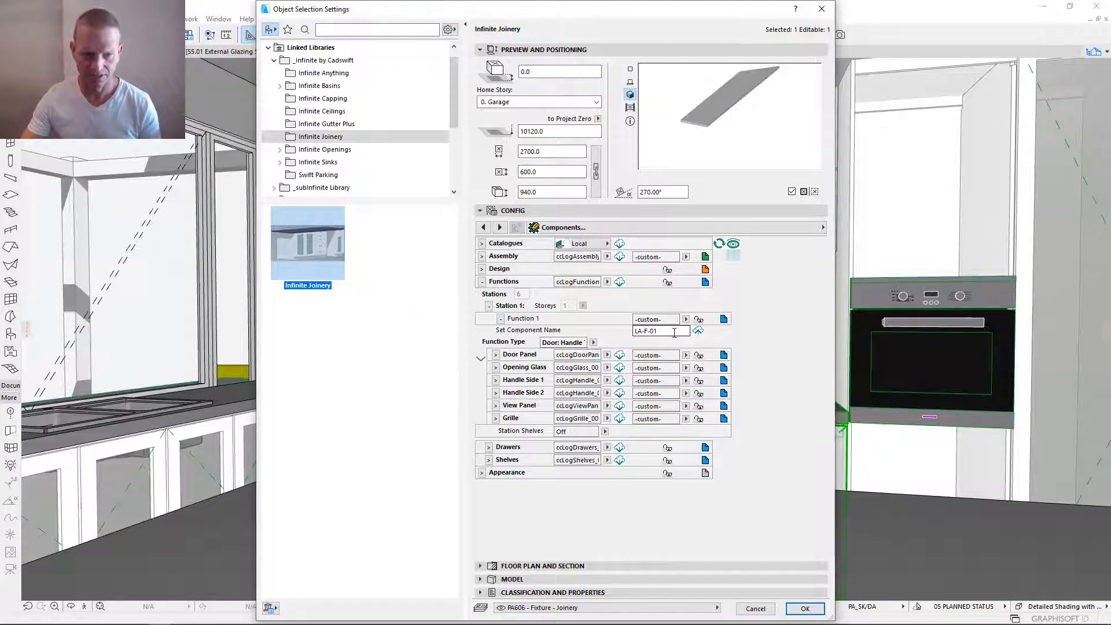
{"action": "left_click_drag", "start_coordinate": [674, 332], "coordinate": [487, 329]}
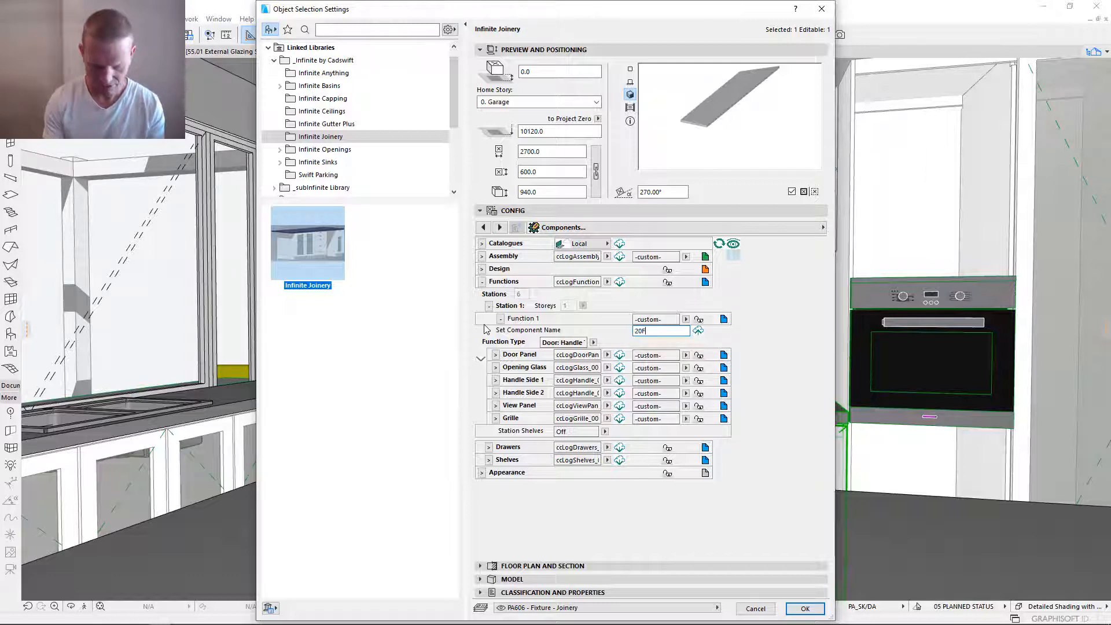
{"action": "key", "text": "Return"}
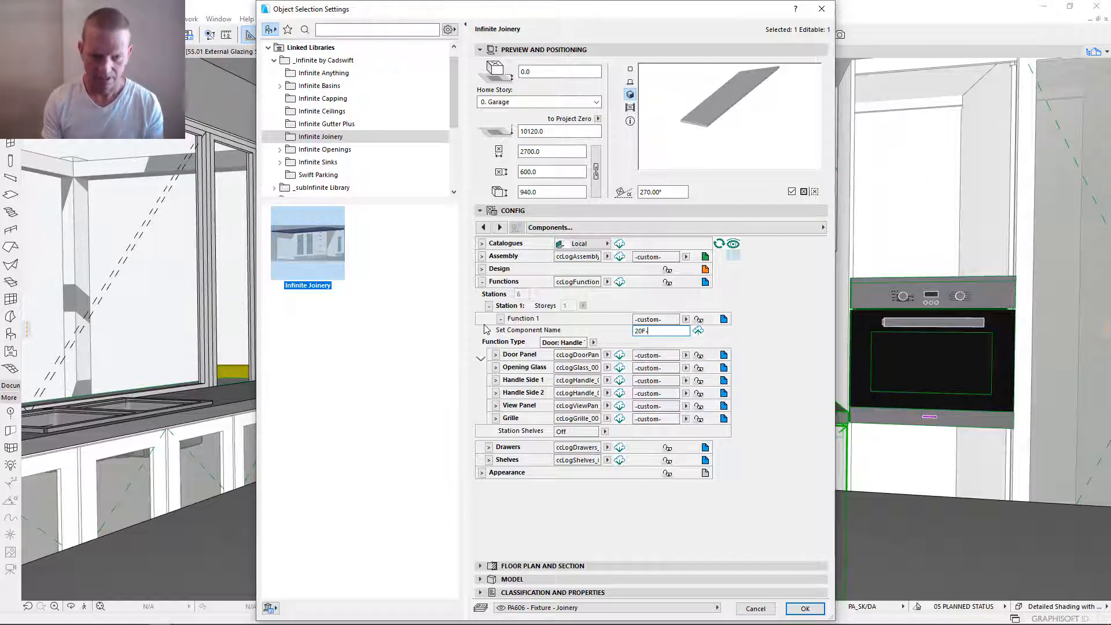
{"action": "left_click", "coordinate": [670, 333]}
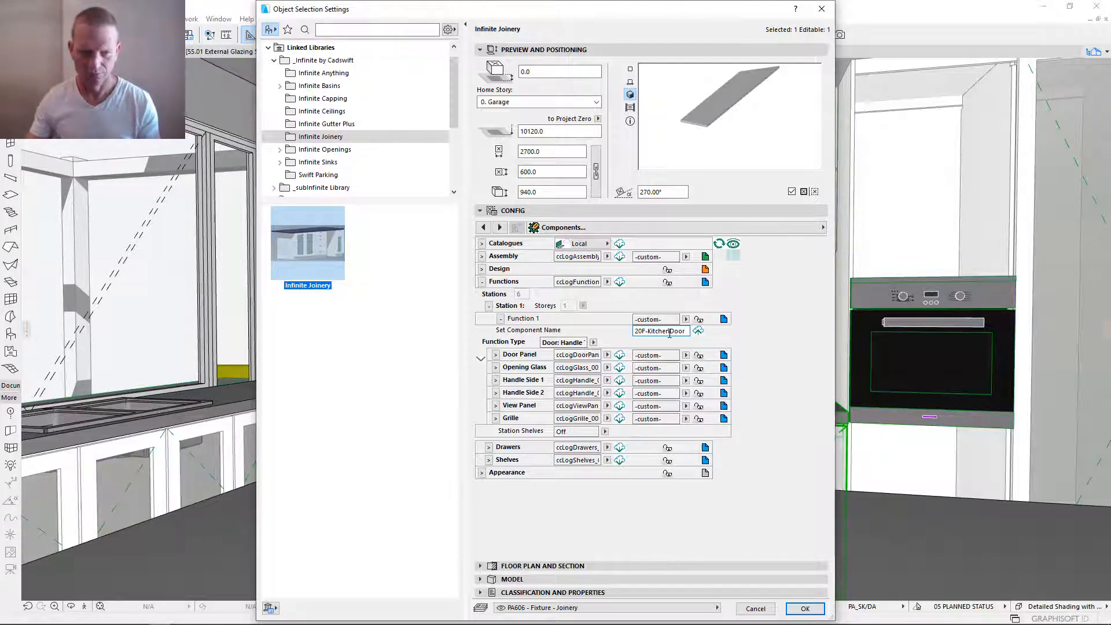
{"action": "key", "text": "Tab"}
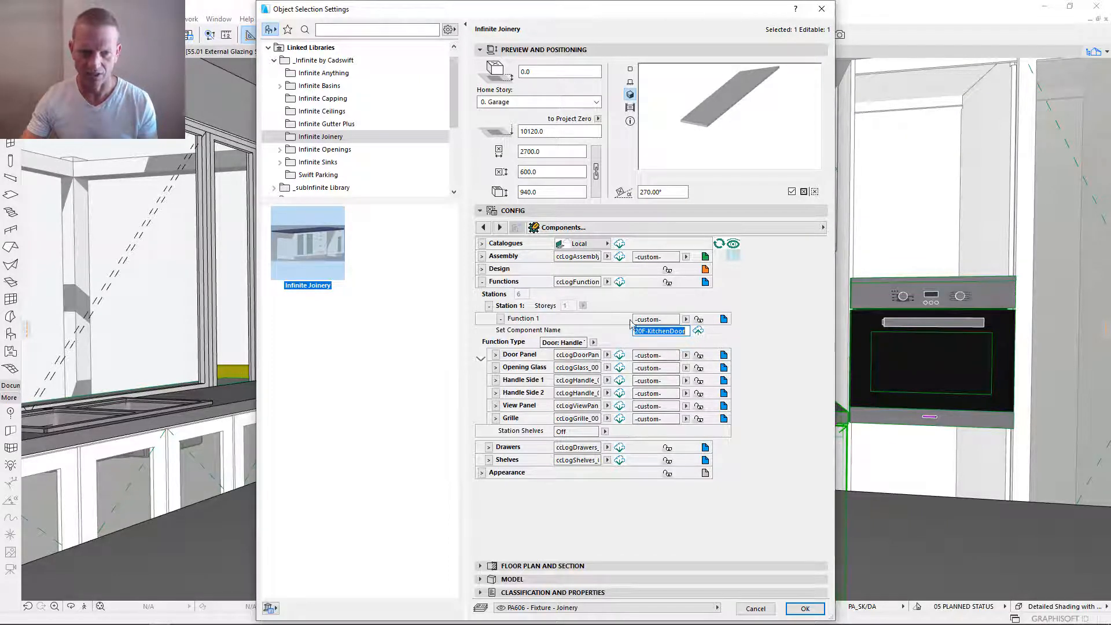
{"action": "left_click", "coordinate": [594, 342]}
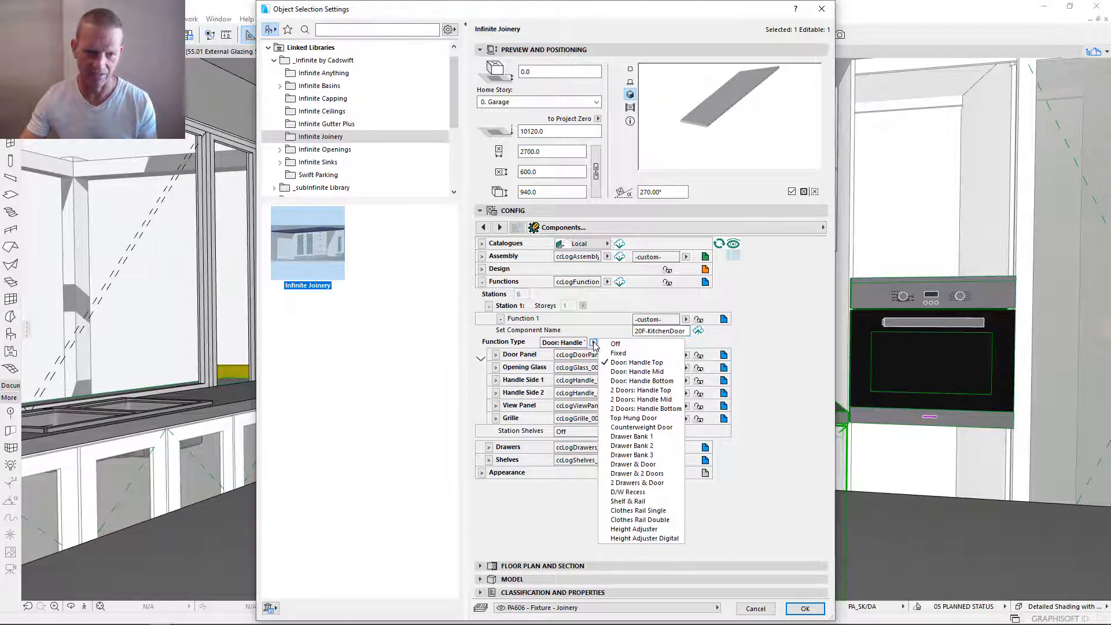
{"action": "left_click", "coordinate": [655, 364]}
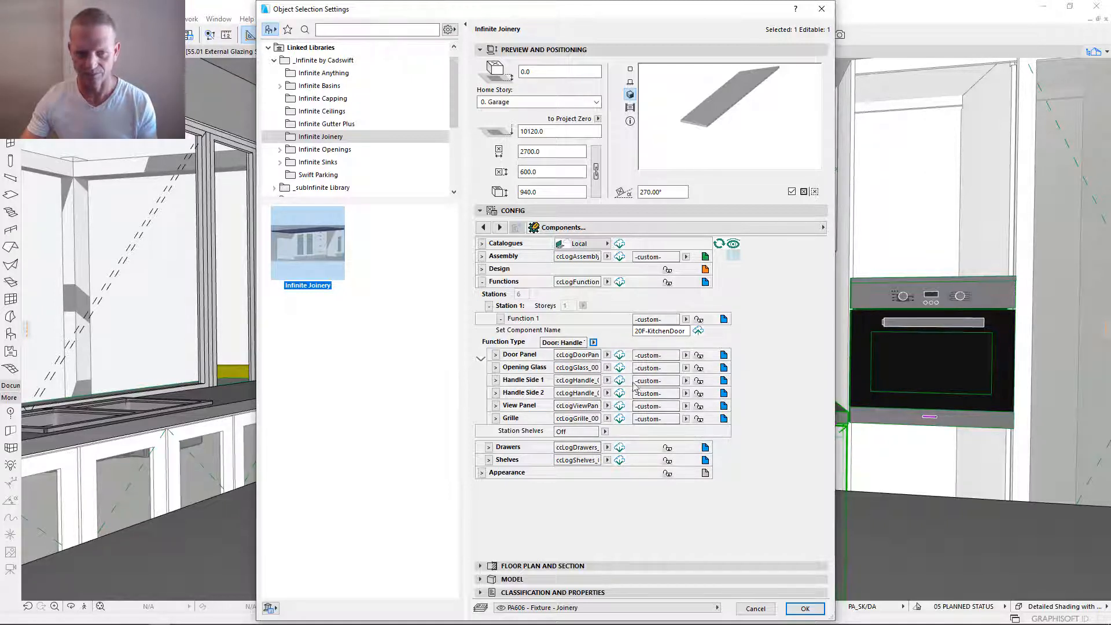
- Name the Door Panel component 20-Kitchen, save it to its catalogue and link the panel to it
{"action": "left_click", "coordinate": [495, 355]}
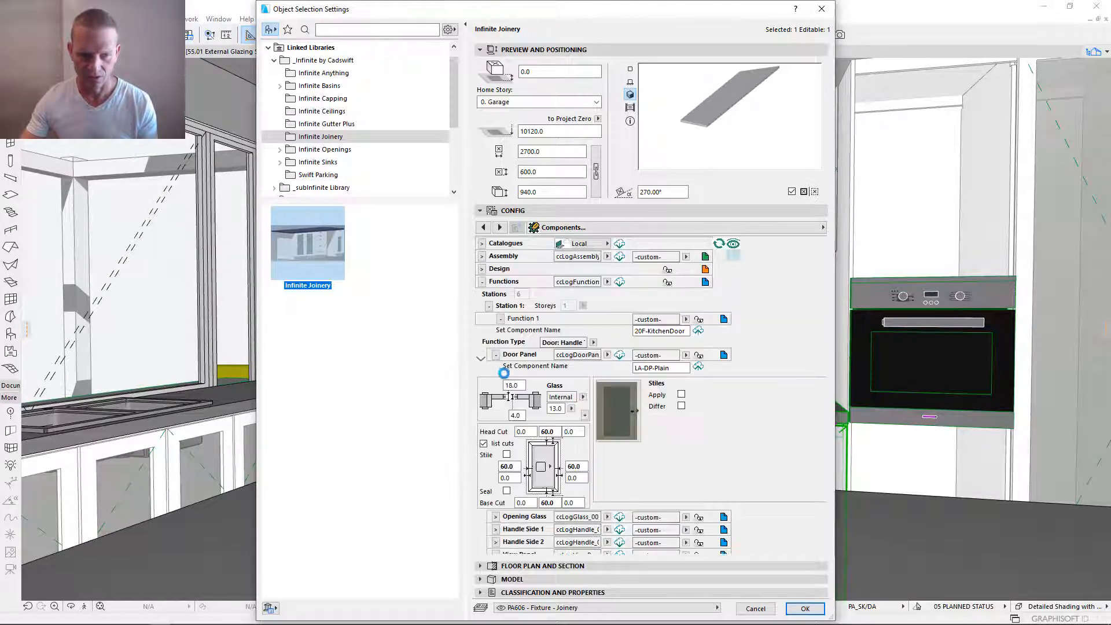
{"action": "left_click_drag", "start_coordinate": [685, 368], "coordinate": [585, 350]}
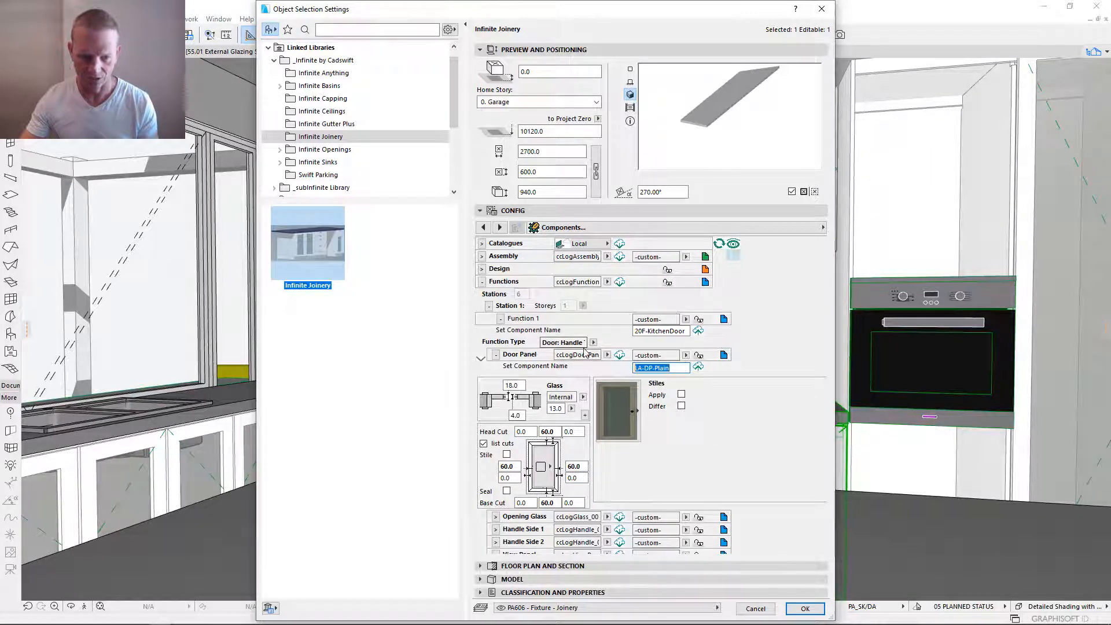
{"action": "type", "text": "20"}
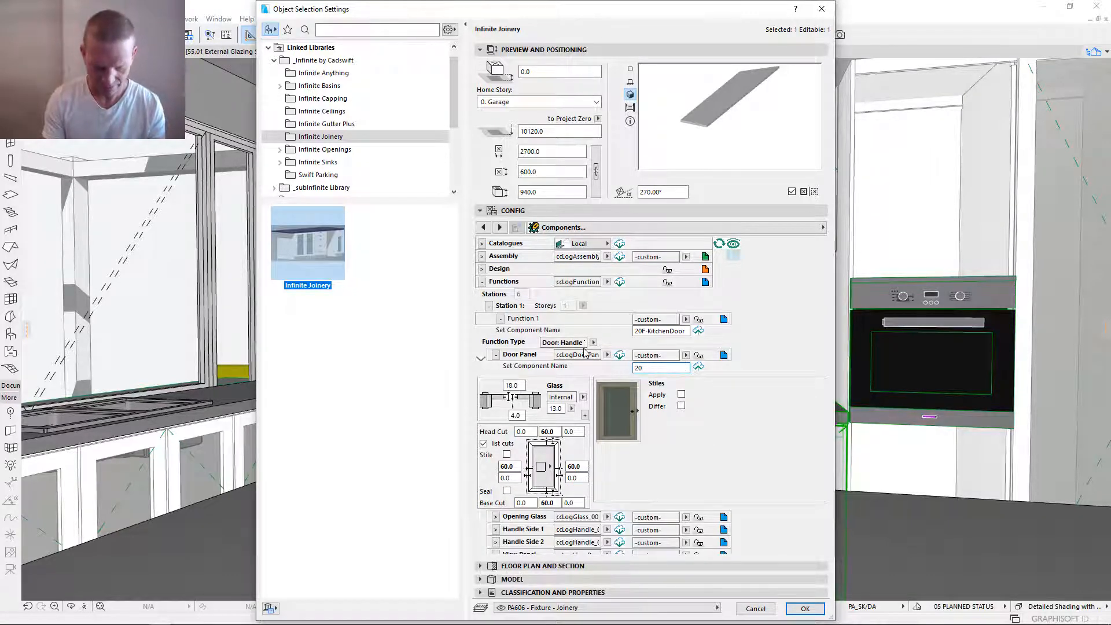
{"action": "type", "text": "-Kitchen"}
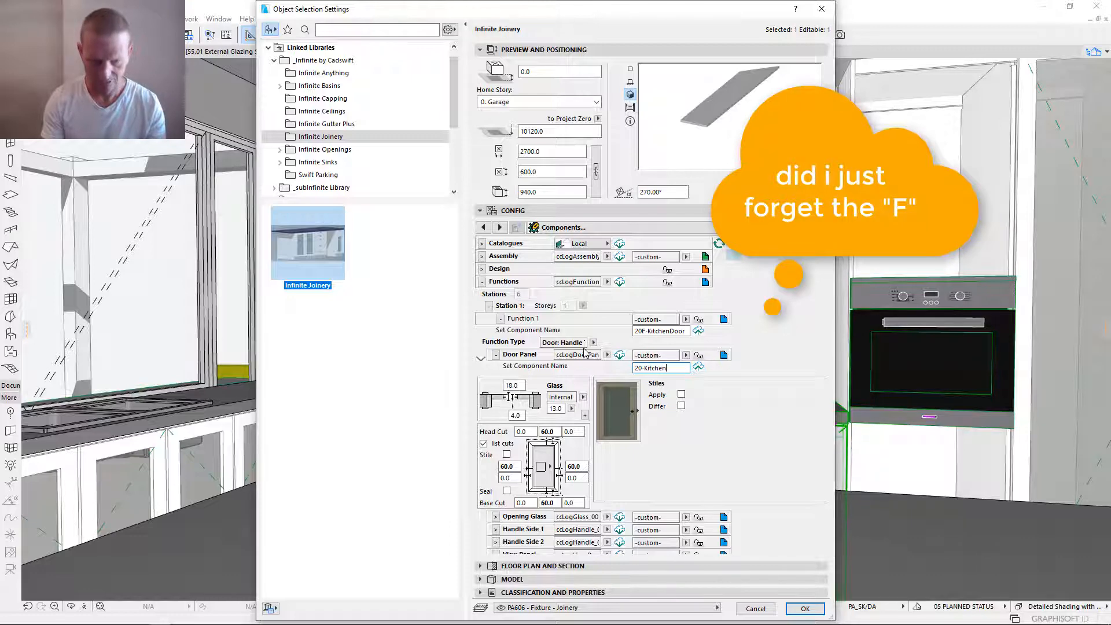
{"action": "key", "text": "Tab"}
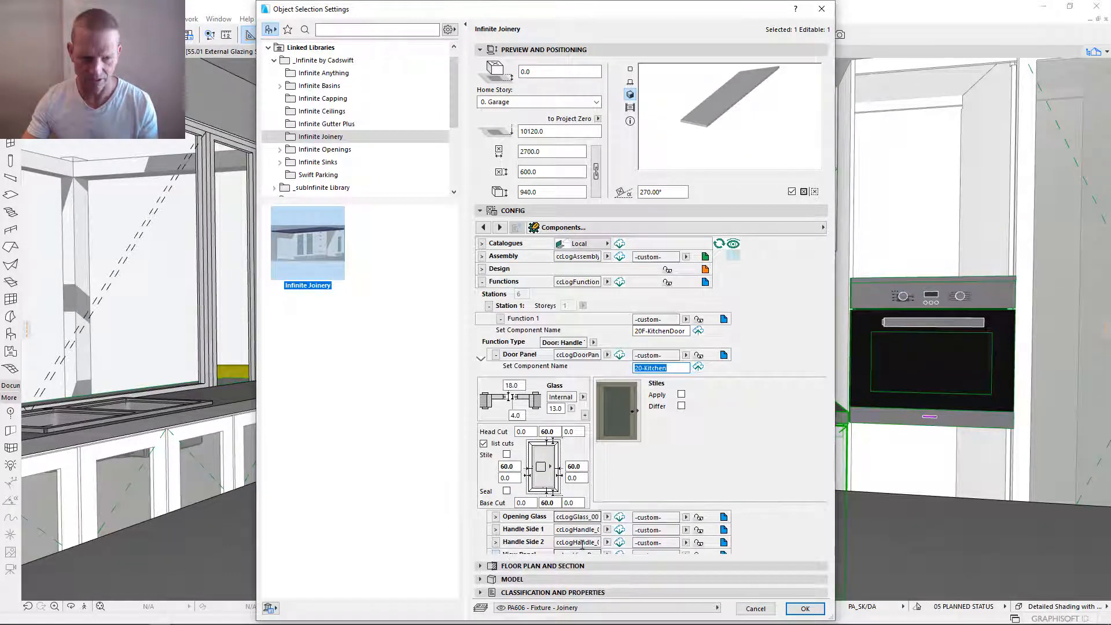
{"action": "left_click", "coordinate": [699, 367]}
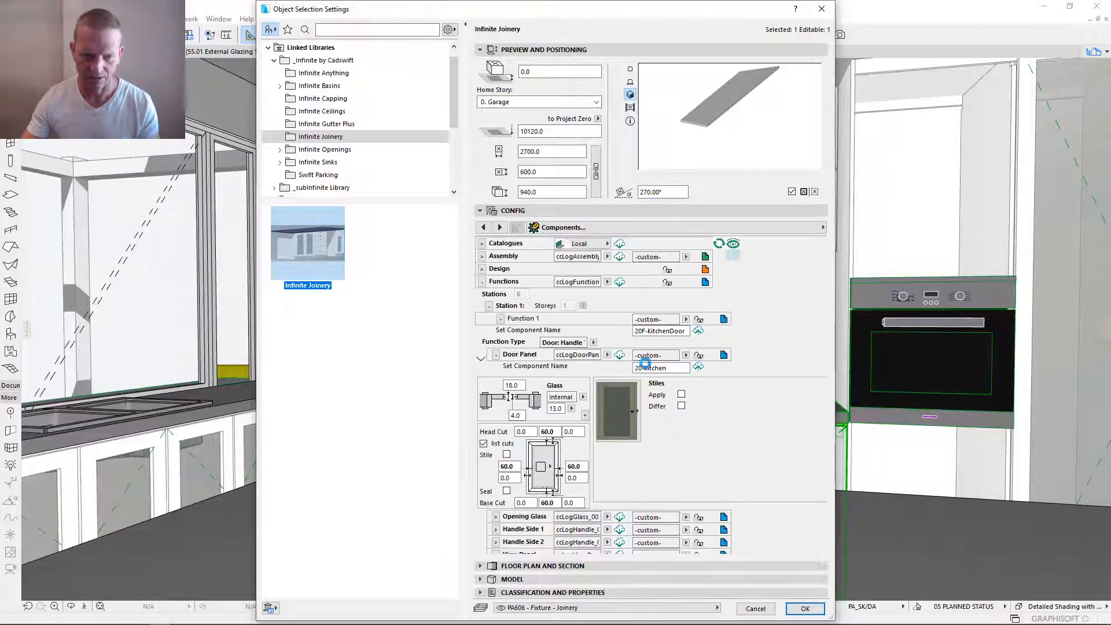
{"action": "left_click", "coordinate": [620, 355]}
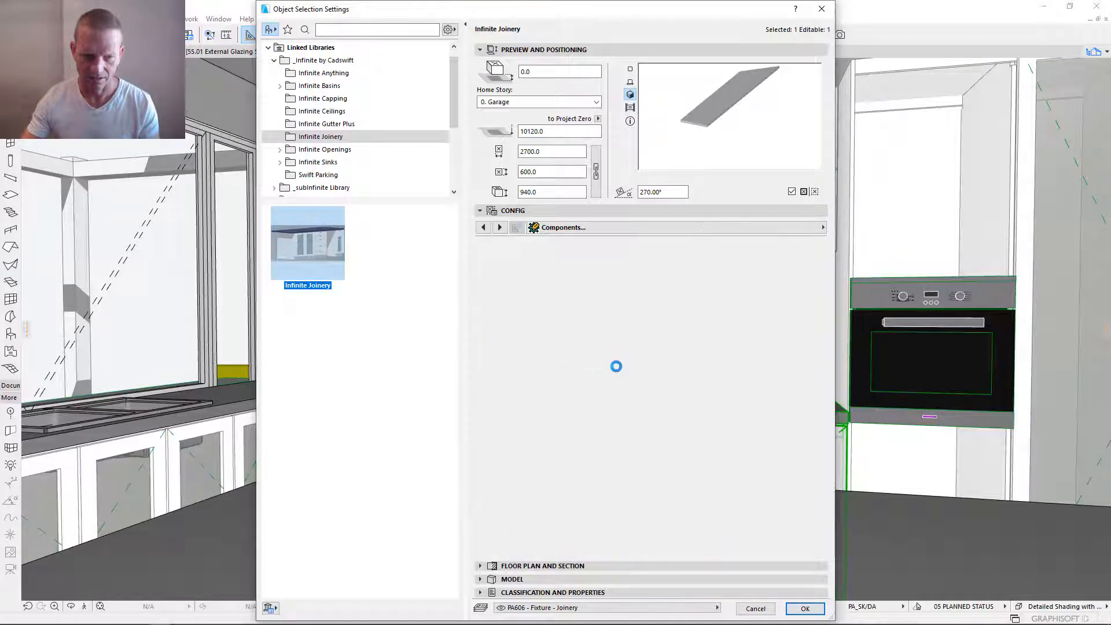
{"action": "left_click", "coordinate": [700, 356]}
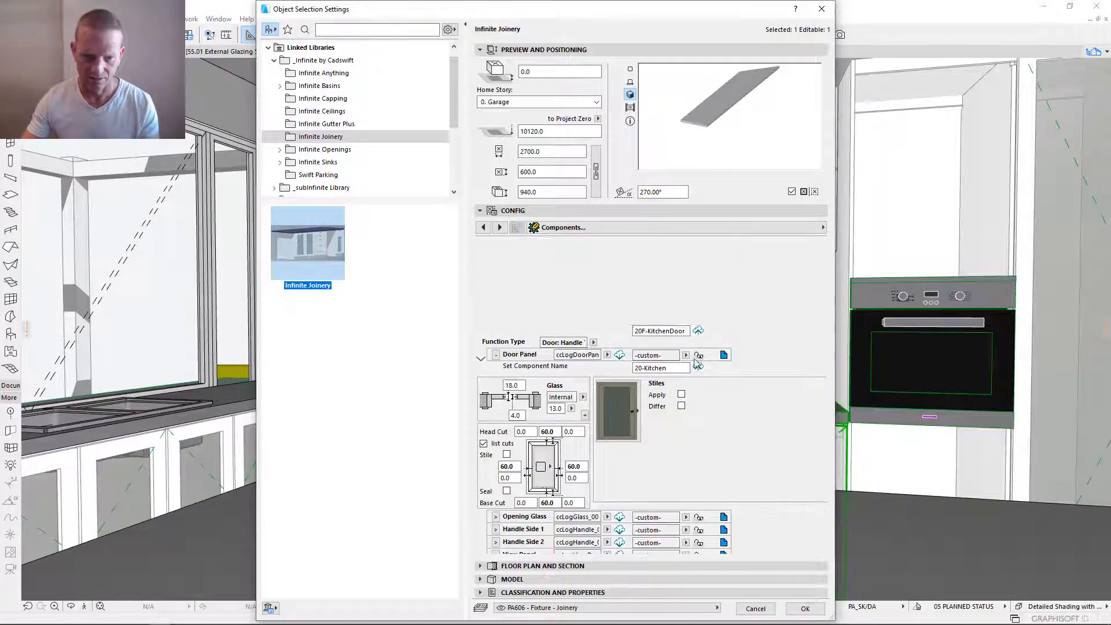
{"action": "left_click", "coordinate": [497, 354]}
- Save the Opening Glass settings as component 20-Kitchen and link the glass to it
{"action": "left_click", "coordinate": [496, 368]}
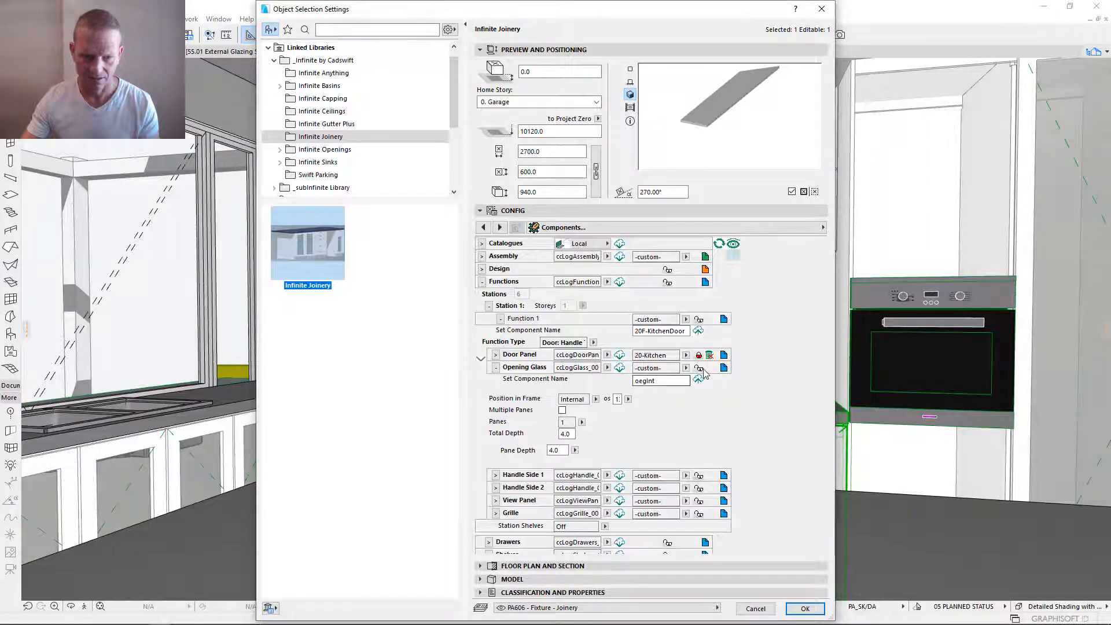
{"action": "left_click", "coordinate": [665, 381]}
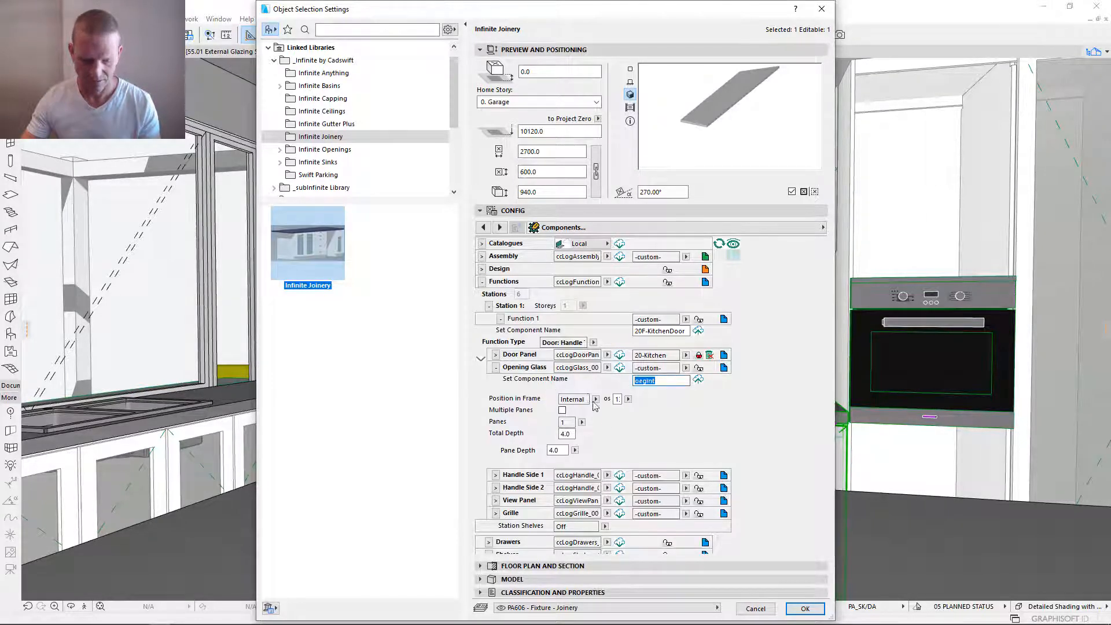
{"action": "type", "text": "20-Kitchen"}
{"action": "left_click", "coordinate": [698, 381]}
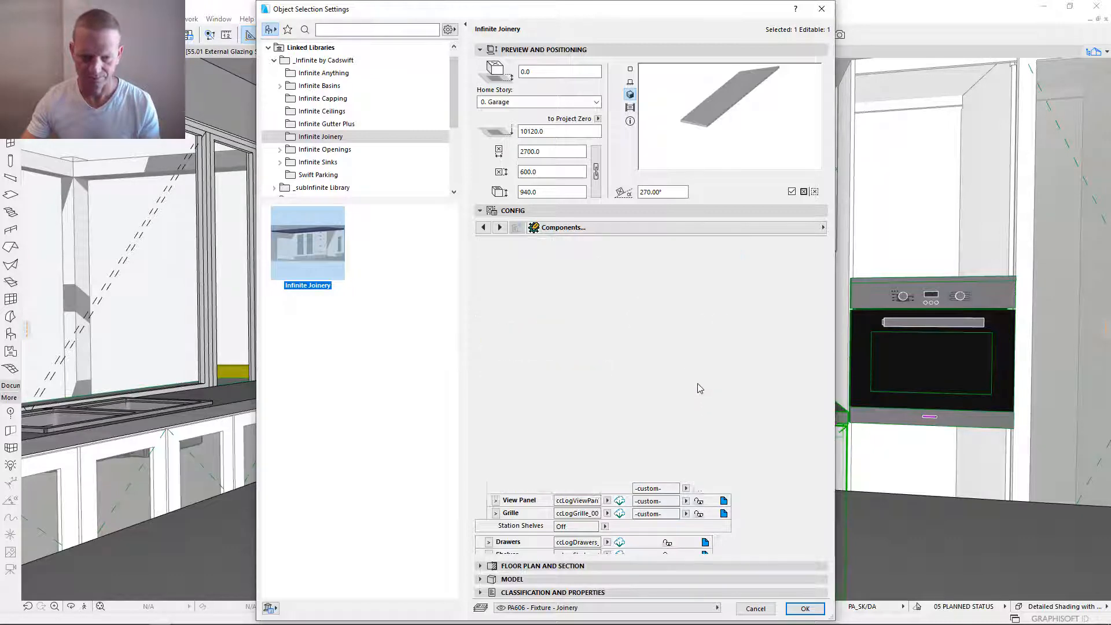
{"action": "left_click", "coordinate": [698, 380]}
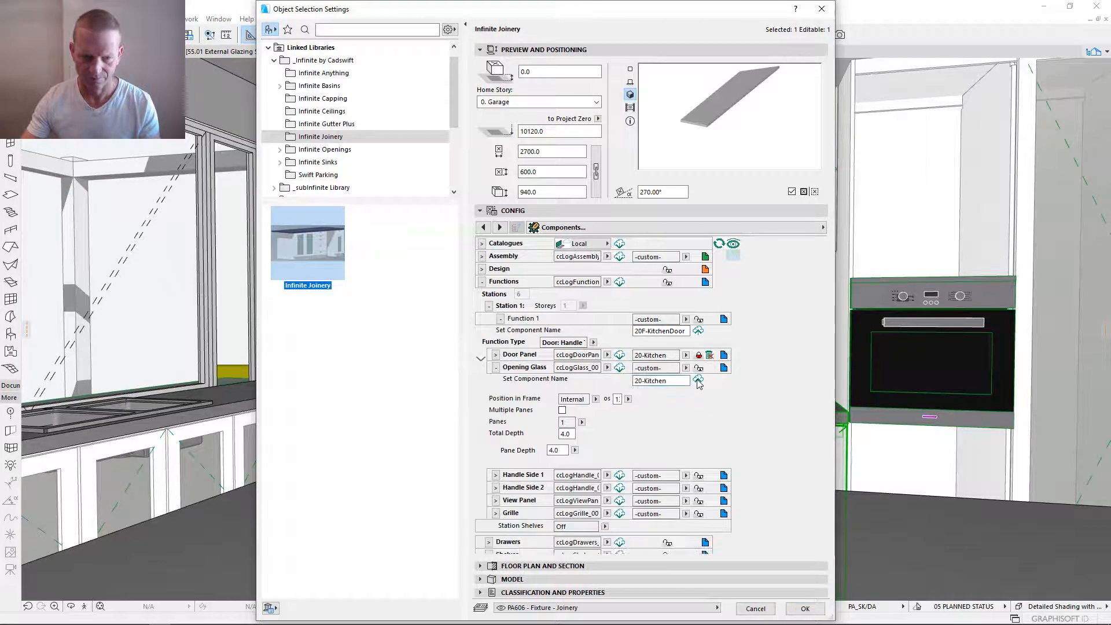
{"action": "left_click", "coordinate": [621, 370]}
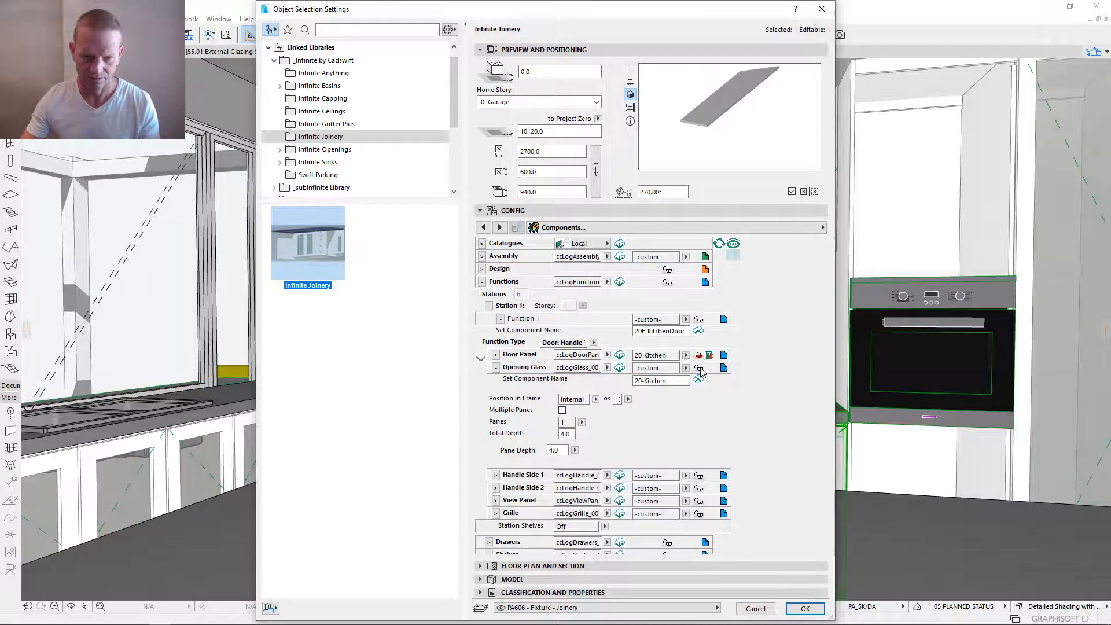
{"action": "left_click", "coordinate": [496, 368]}
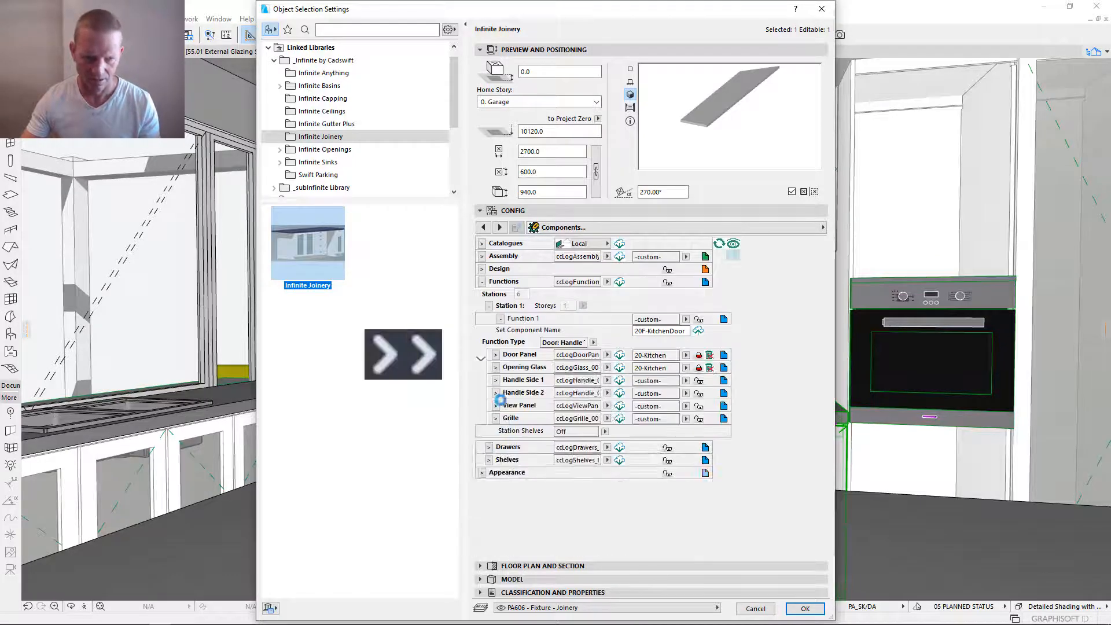
- Save the Handle Side 1 settings as component 20-Kitchen and link the handle to it
{"action": "left_click", "coordinate": [496, 381]}
{"action": "left_click", "coordinate": [636, 394]}
{"action": "left_click", "coordinate": [698, 393]}
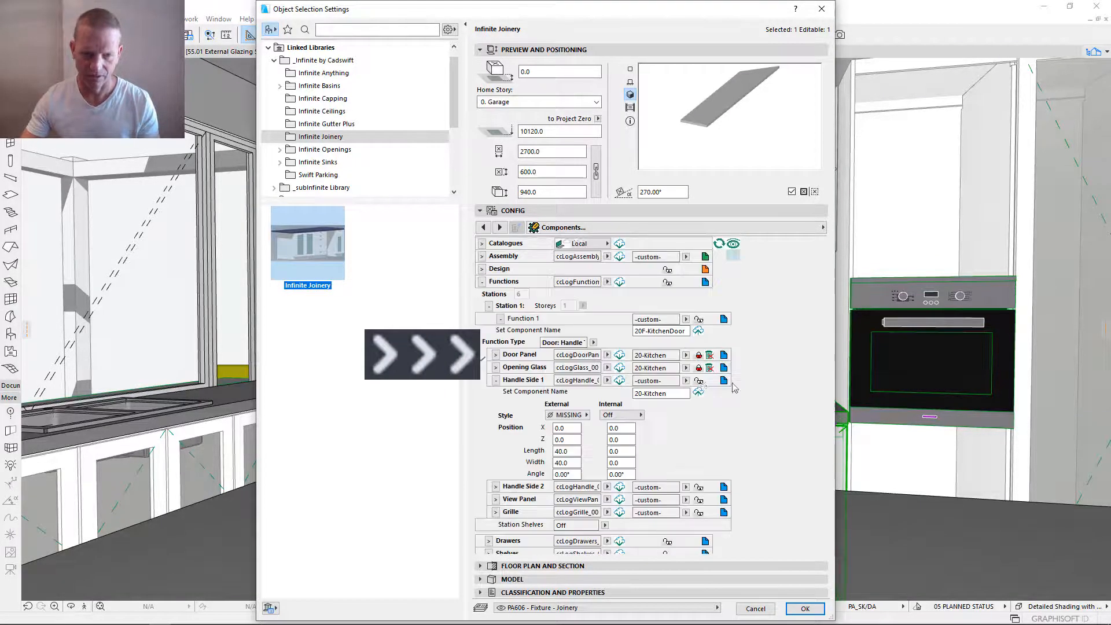
{"action": "left_click", "coordinate": [496, 381]}
- Save the Handle Side 2 settings as component 20-Kitchen and link the handle to it
{"action": "left_click", "coordinate": [497, 404]}
{"action": "left_click_drag", "start_coordinate": [672, 406], "coordinate": [604, 390]}
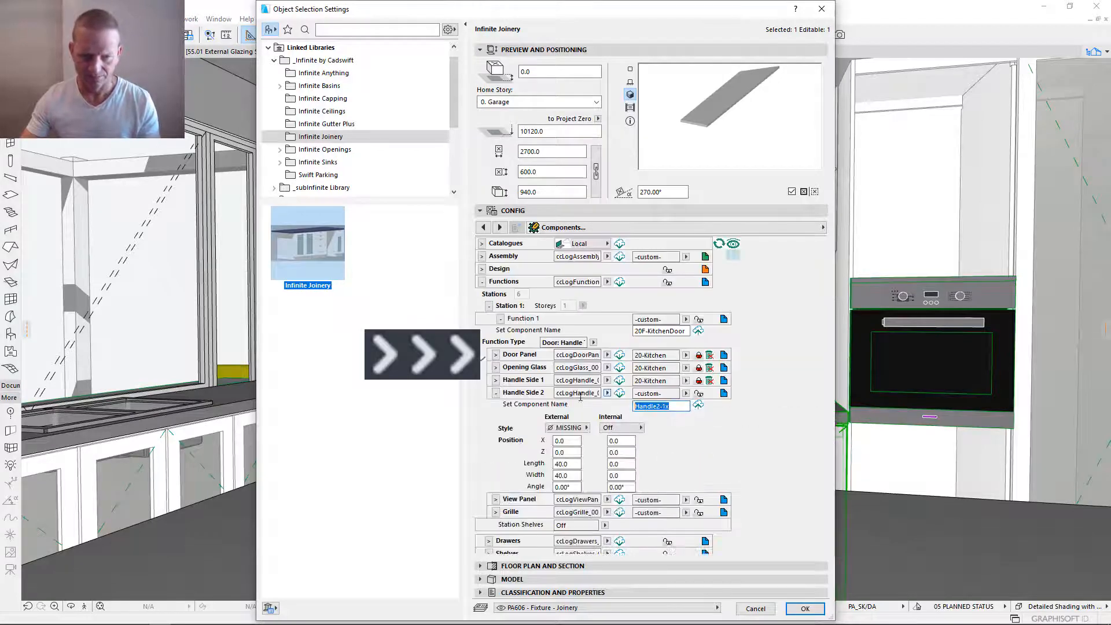
{"action": "type", "text": "20-Kitchen"}
{"action": "key", "text": "Tab"}
{"action": "left_click", "coordinate": [699, 407]}
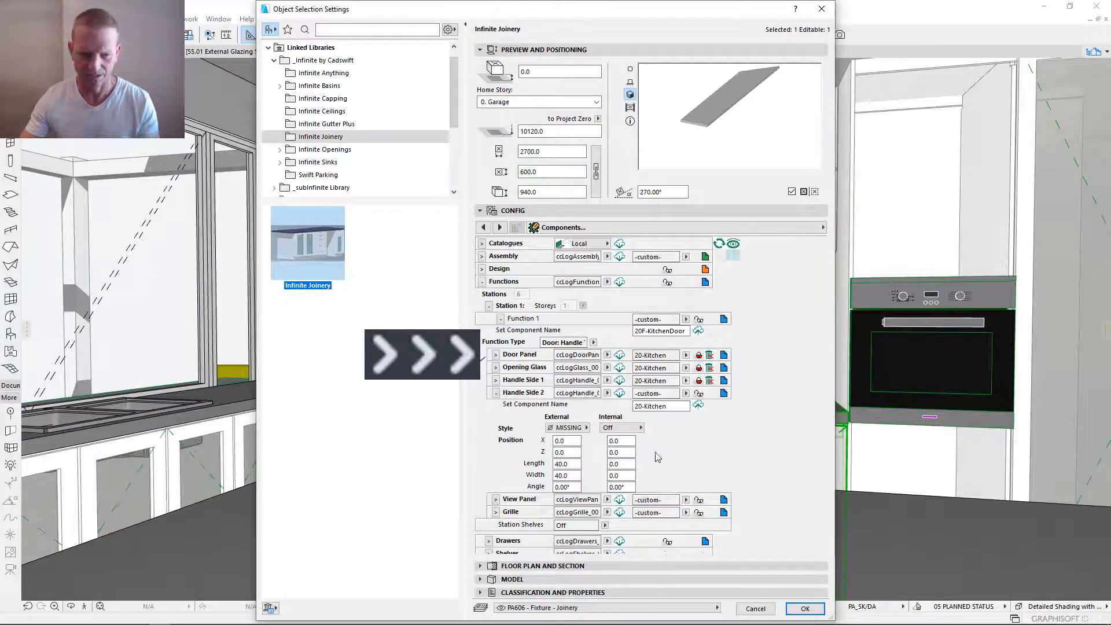
{"action": "left_click", "coordinate": [496, 394]}
- Save the View Panel settings as a component named off and link the view panel to it
{"action": "left_click", "coordinate": [496, 407]}
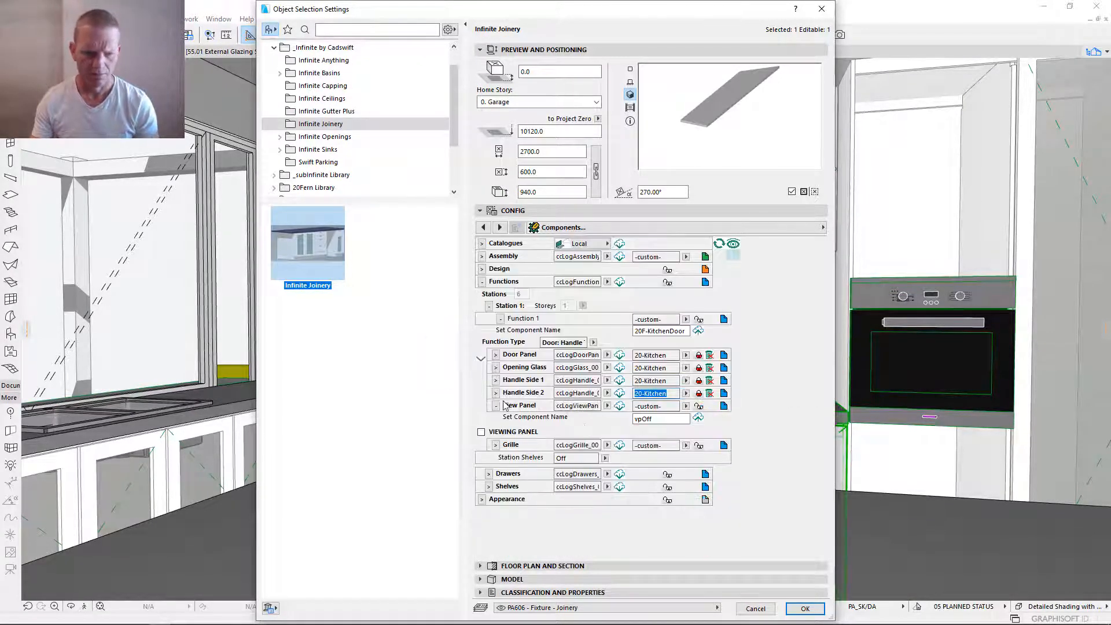
{"action": "left_click_drag", "start_coordinate": [666, 419], "coordinate": [553, 440]}
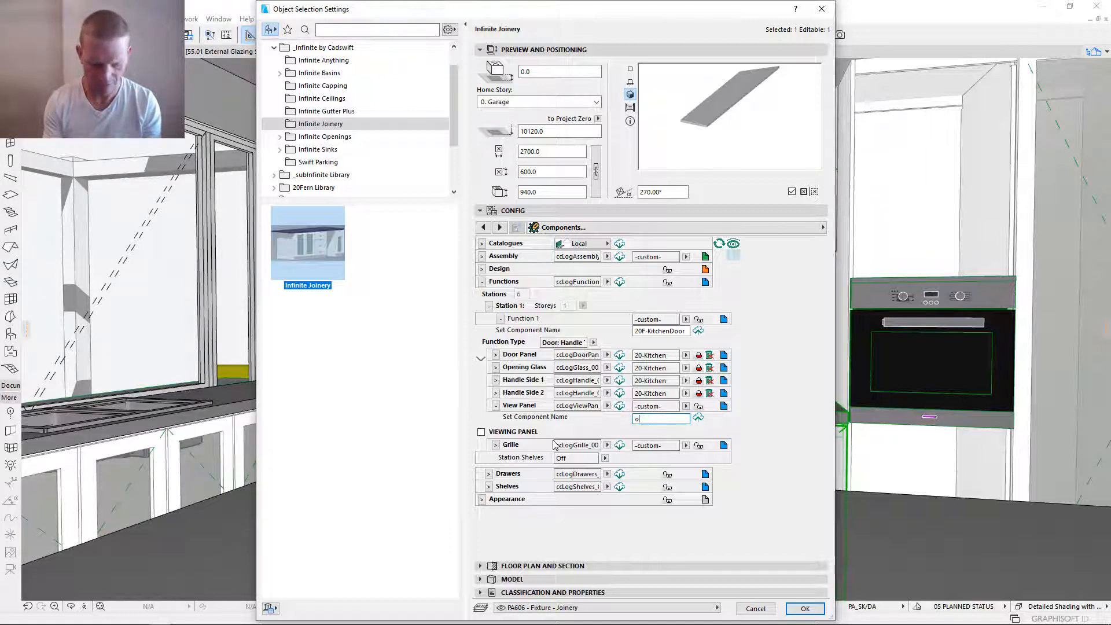
{"action": "key", "text": "Return"}
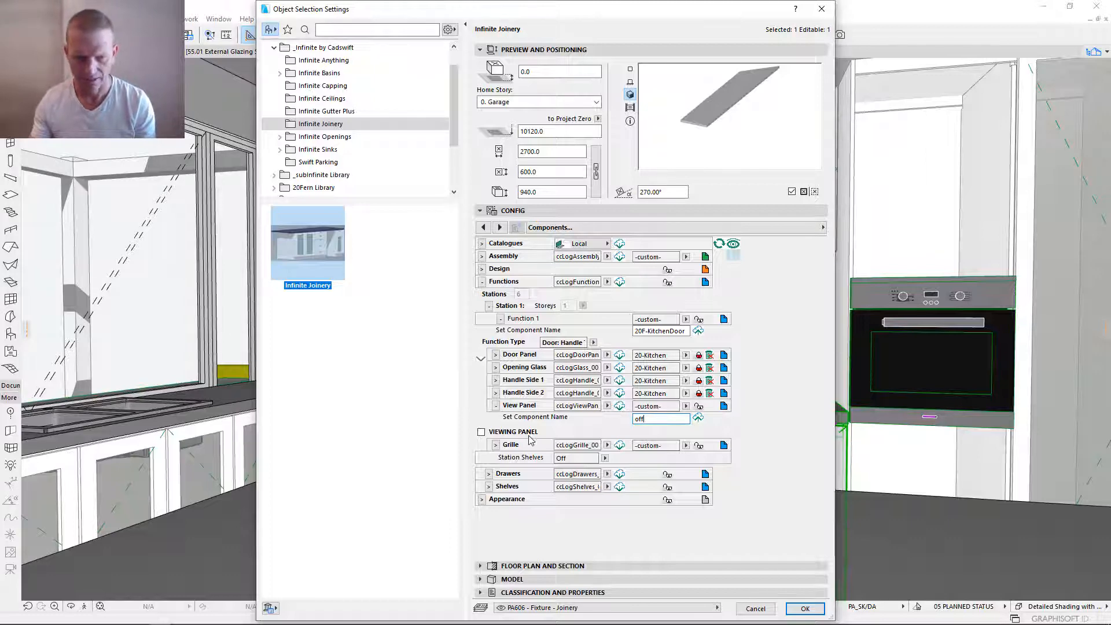
{"action": "left_click", "coordinate": [698, 418]}
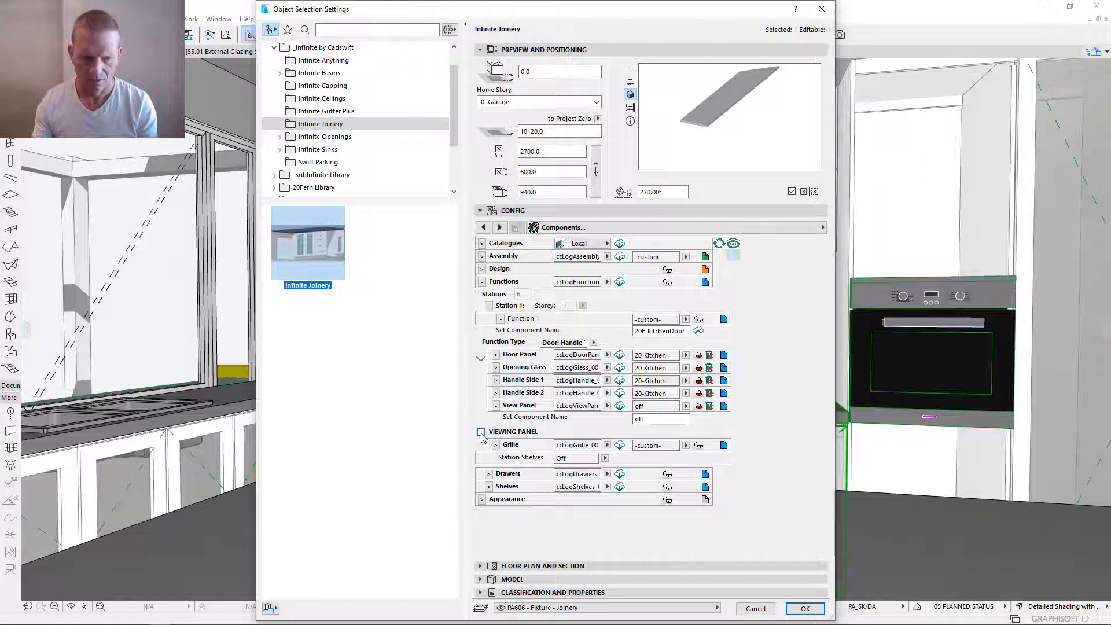
{"action": "left_click", "coordinate": [496, 406]}
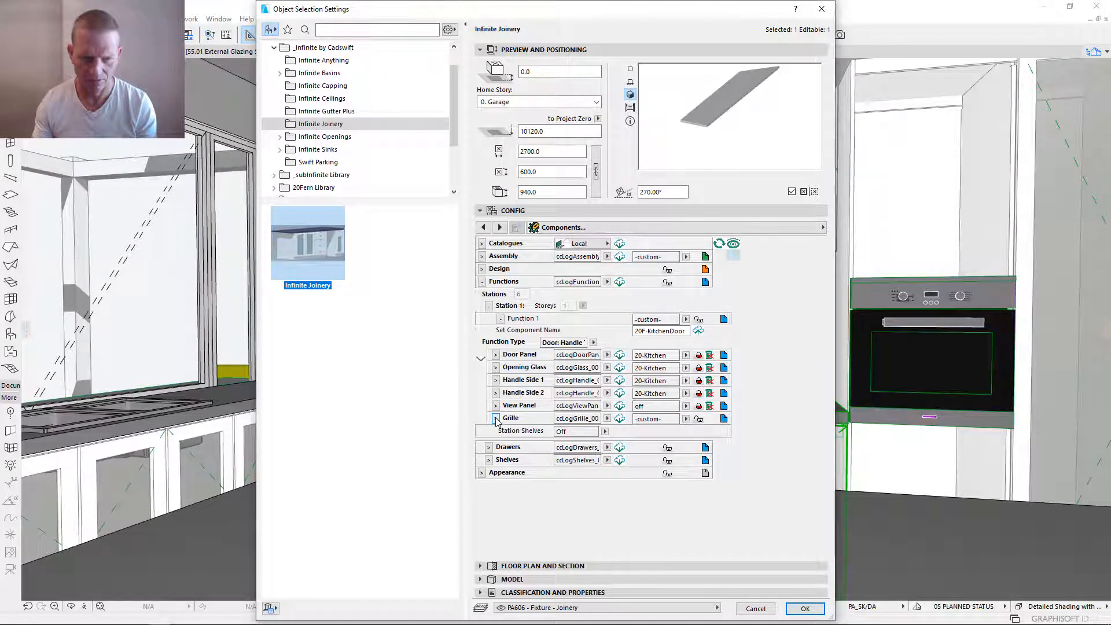
- Save the Grille settings as a component named off and link the grille to it
{"action": "left_click", "coordinate": [496, 418]}
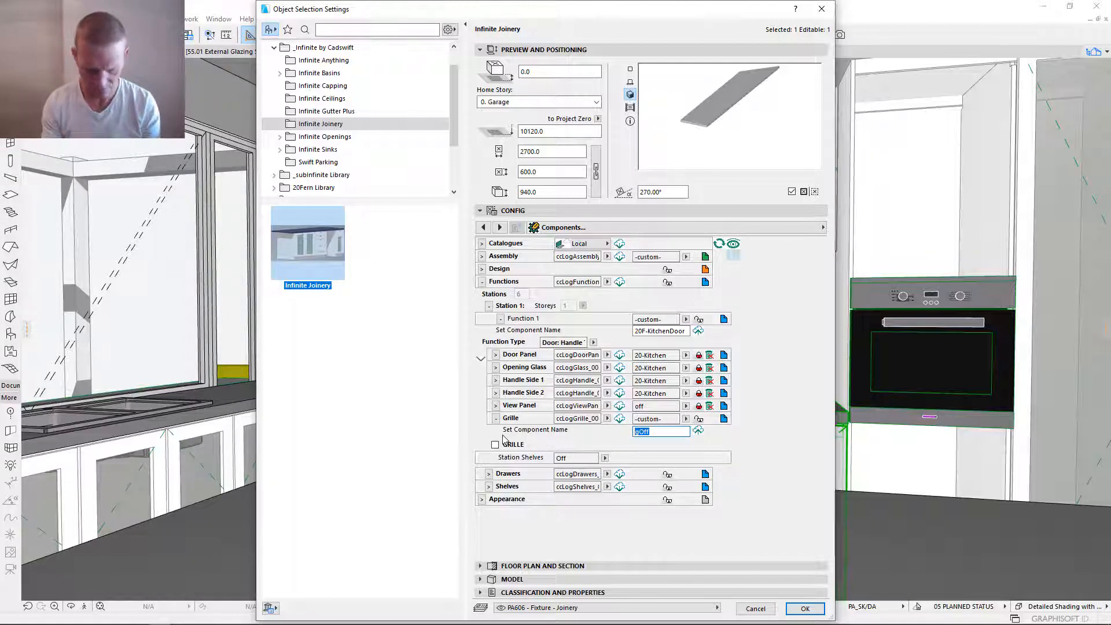
{"action": "type", "text": "ff"}
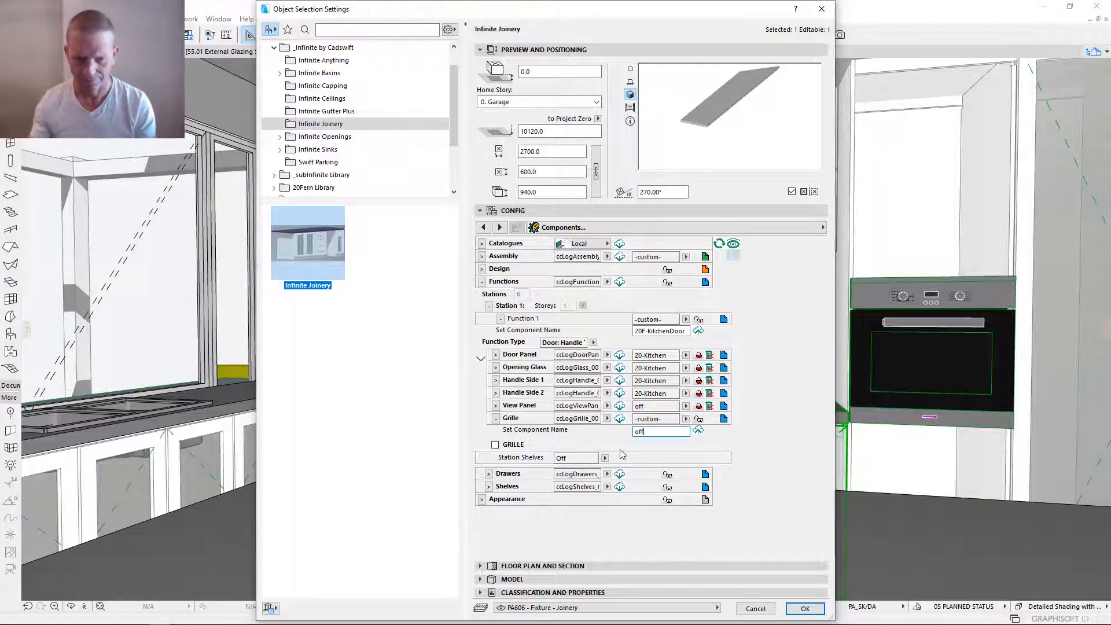
{"action": "left_click", "coordinate": [698, 431]}
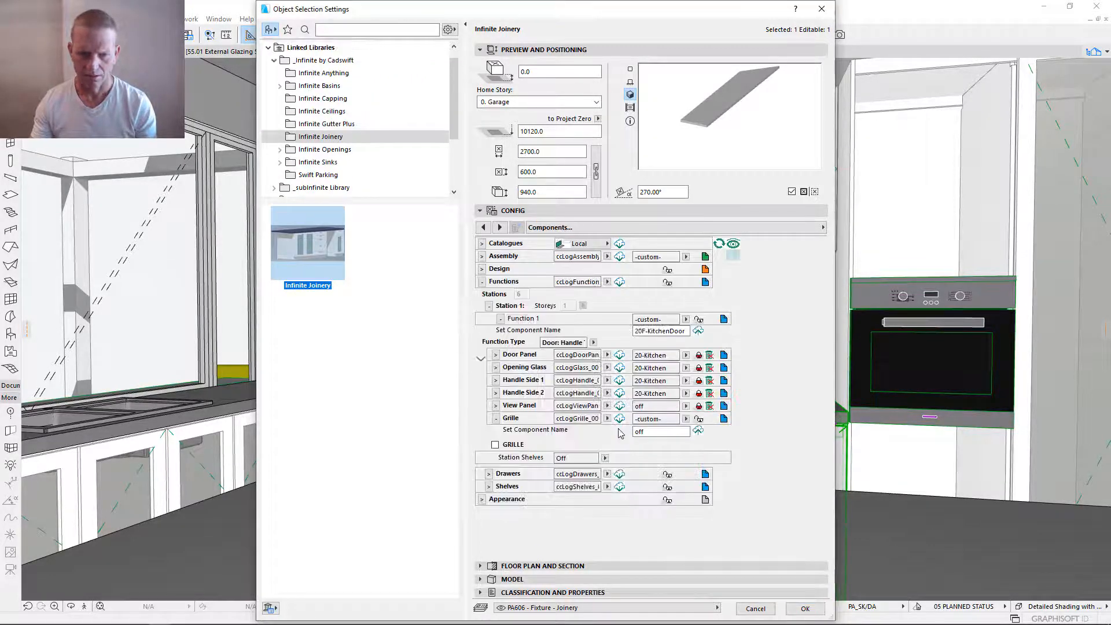
{"action": "left_click", "coordinate": [698, 421]}
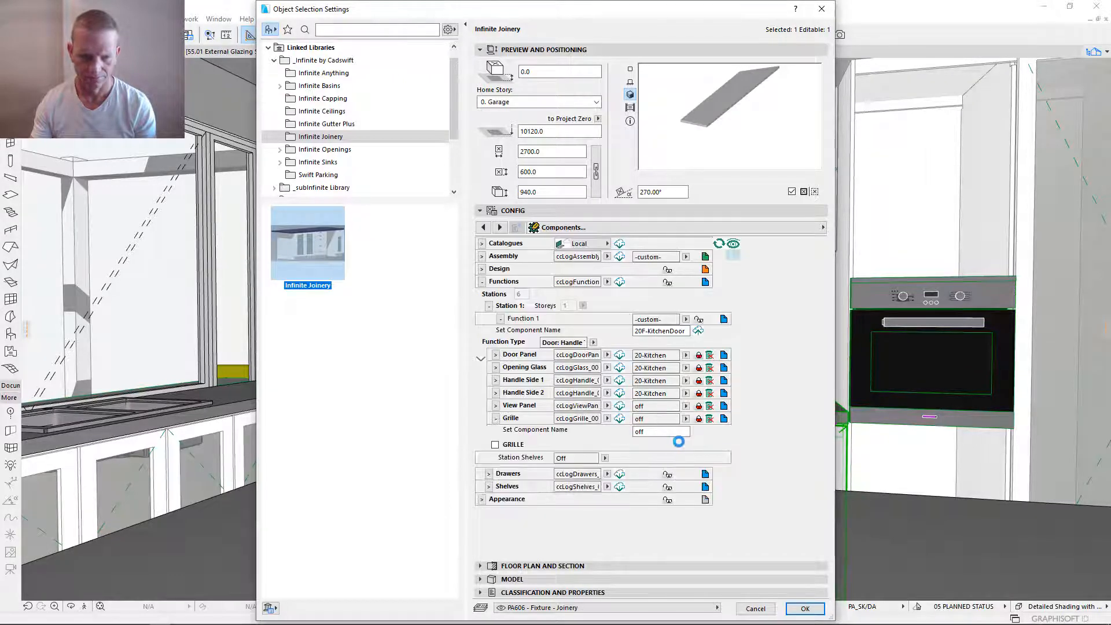
{"action": "left_click", "coordinate": [496, 418]}
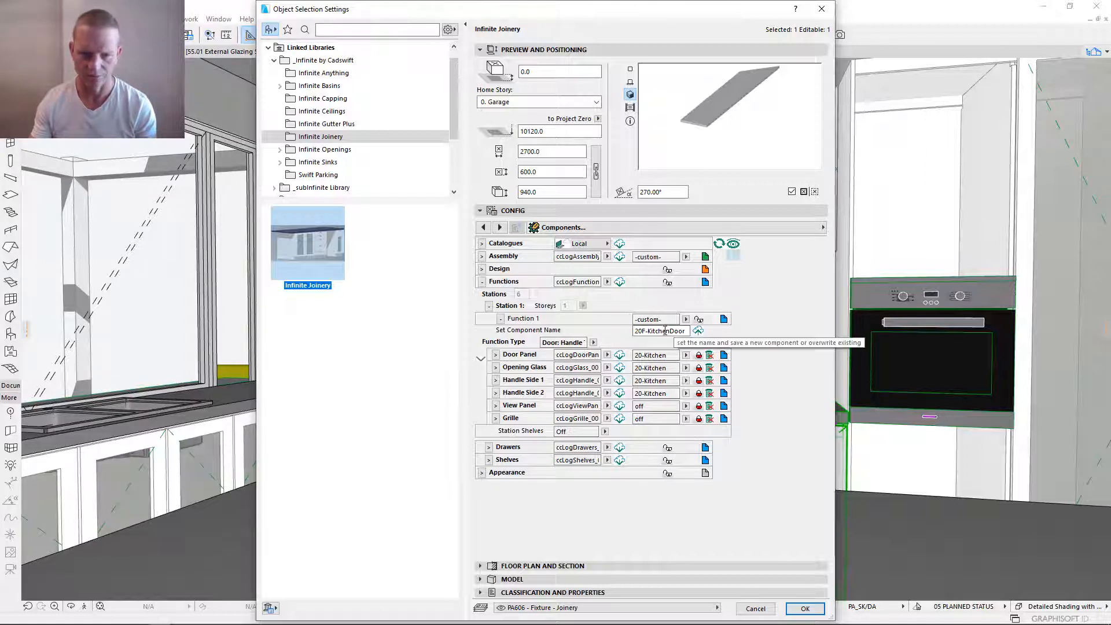
- Save the Function 1 settings as component 20F-KitchenDoor and link Function 1 to it
{"action": "left_click", "coordinate": [699, 331]}
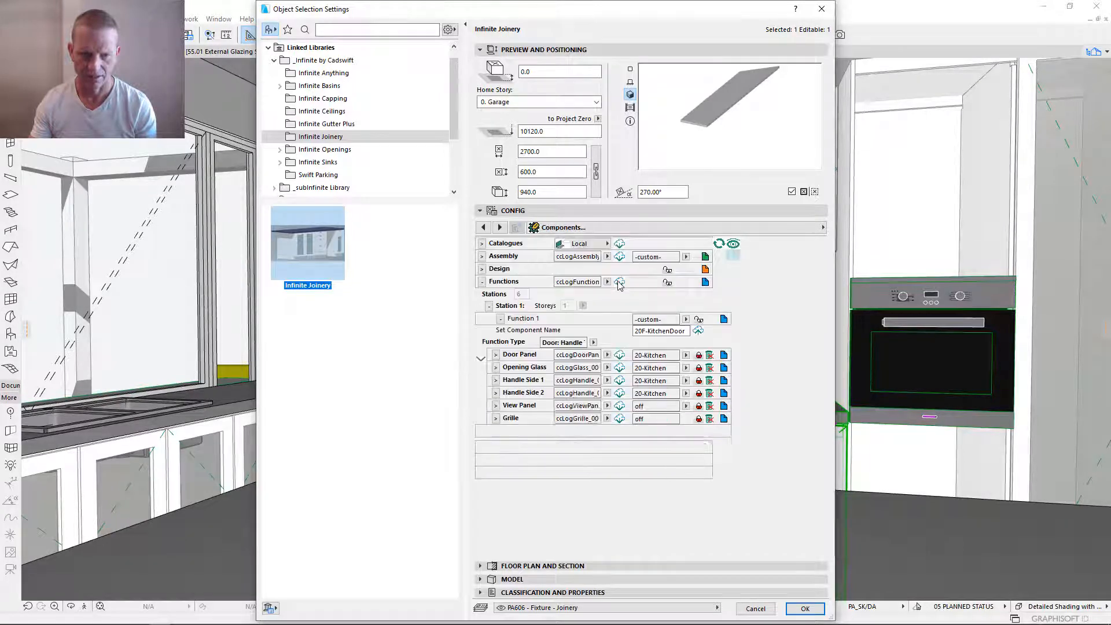
{"action": "left_click", "coordinate": [699, 320]}
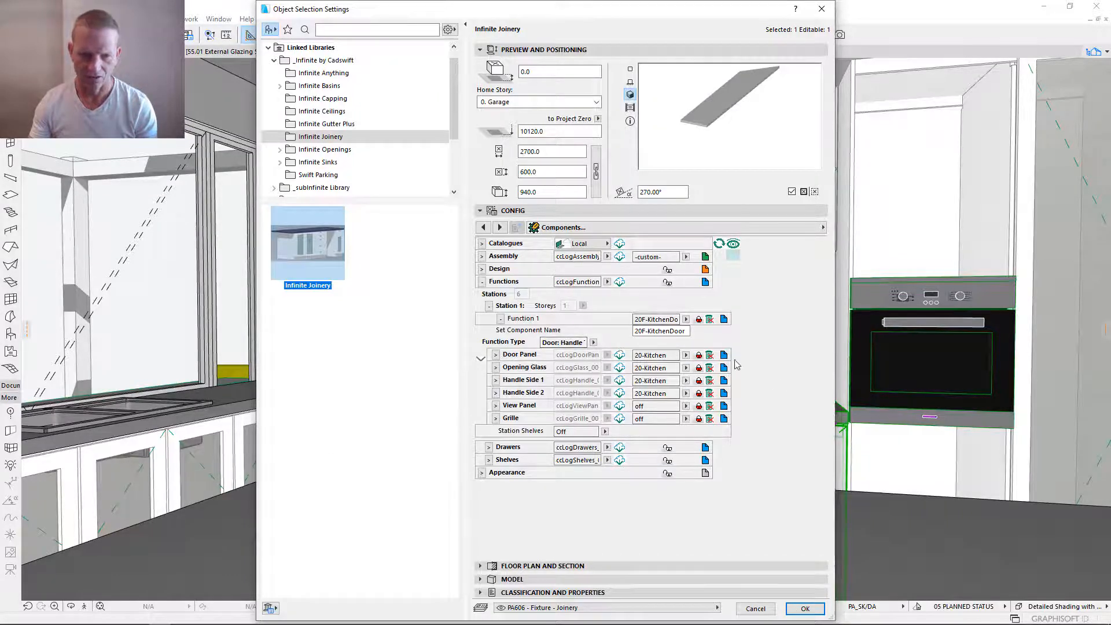
- Try to switch the Door Panel component under the linked Function 1 to -custom- and to testPanel
{"action": "left_click", "coordinate": [687, 355]}
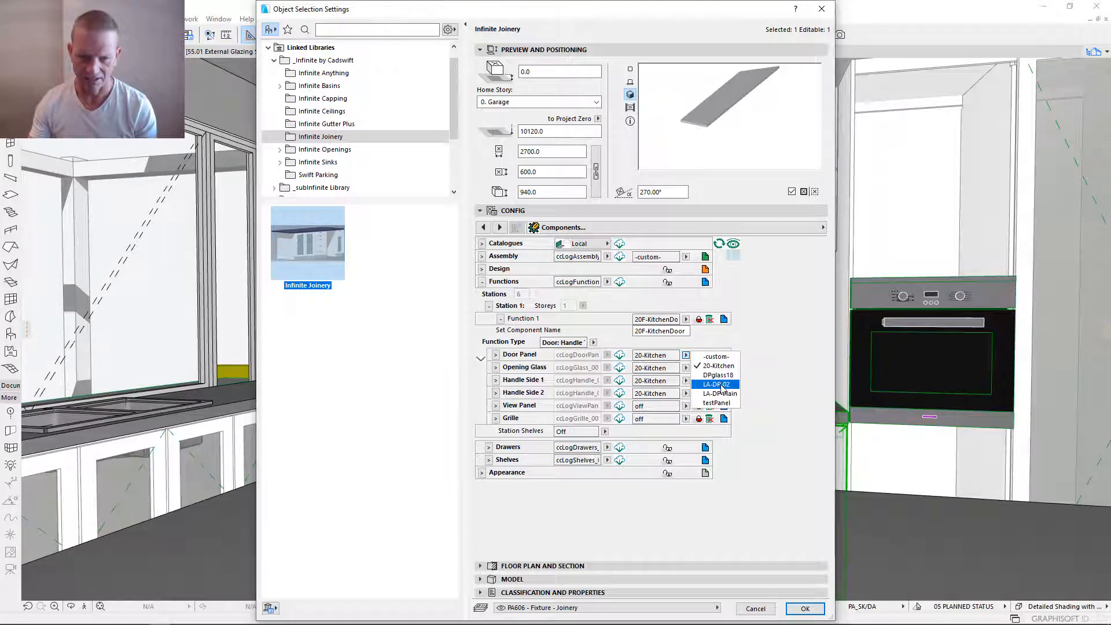
{"action": "left_click", "coordinate": [727, 357]}
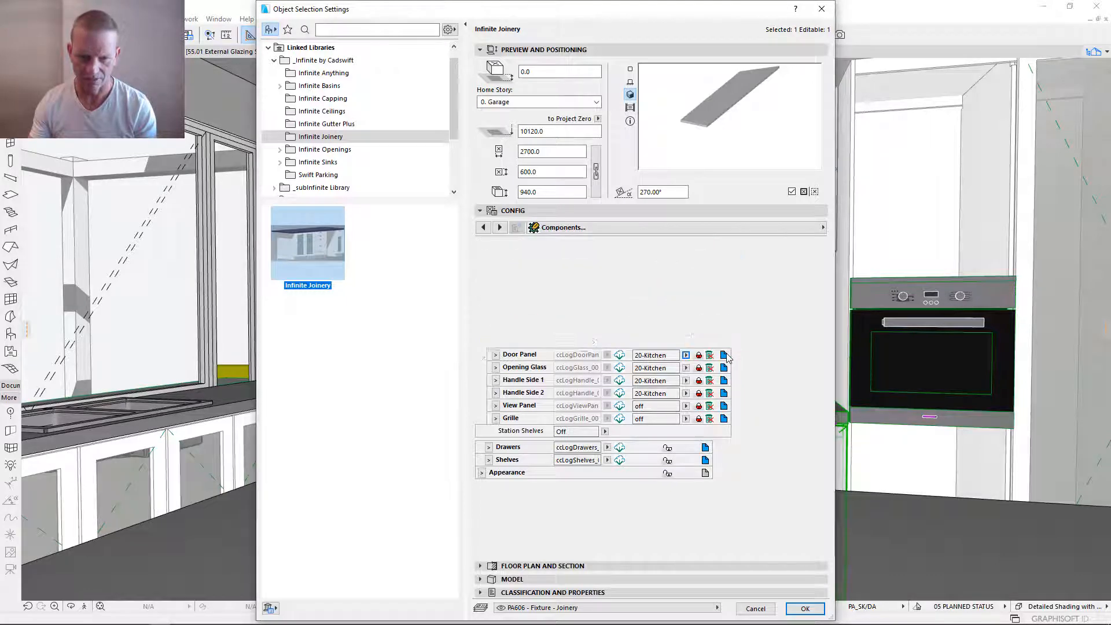
{"action": "left_click", "coordinate": [687, 355]}
{"action": "left_click", "coordinate": [721, 401]}
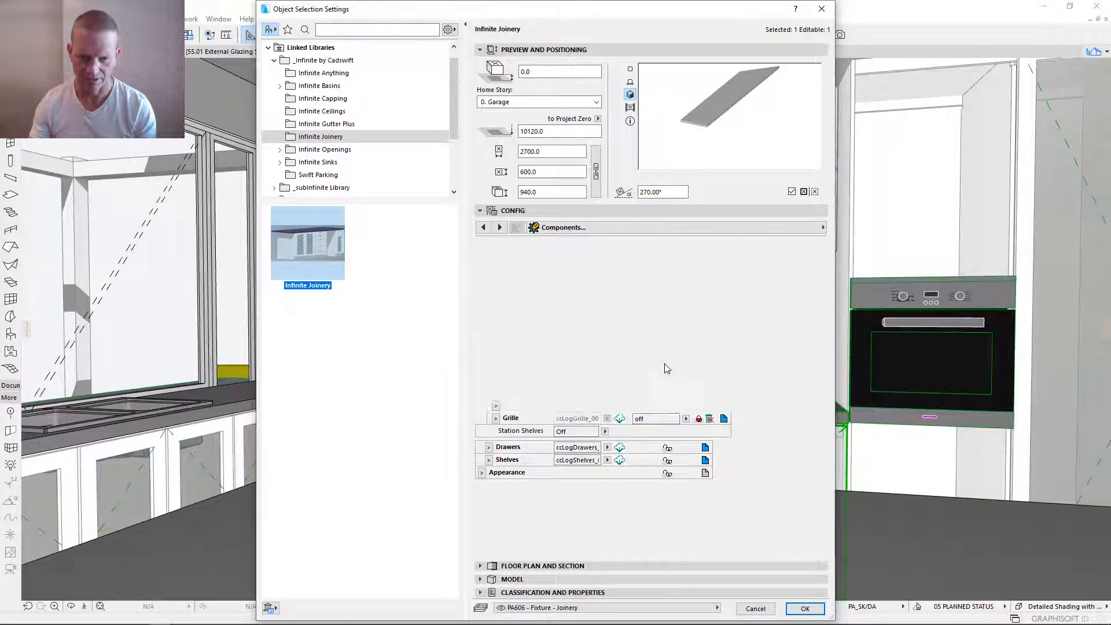
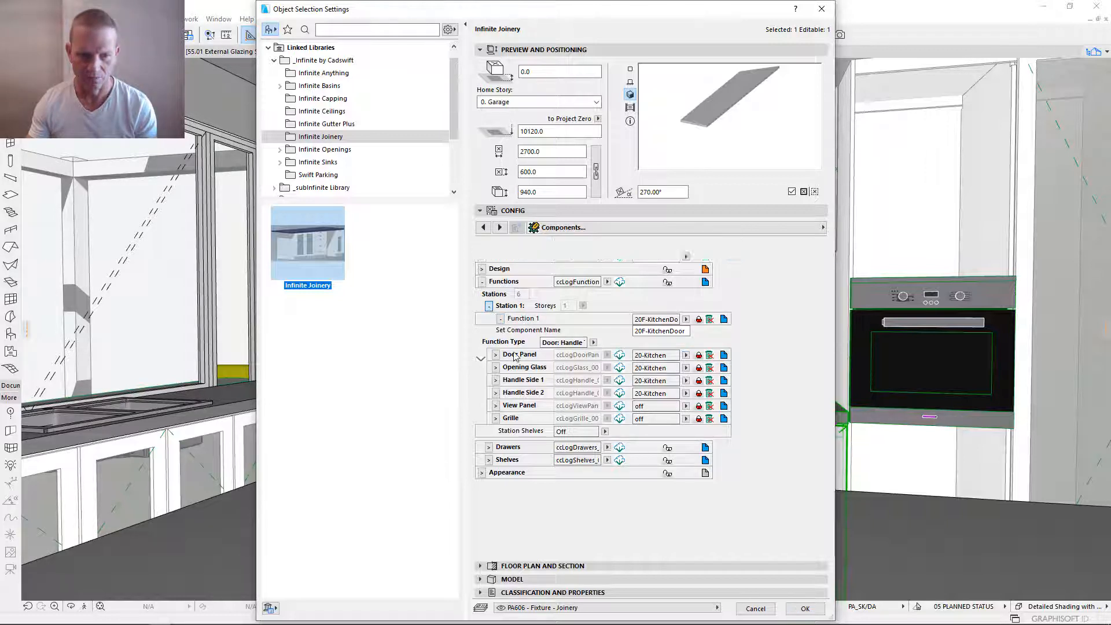
- Link Function 1 of Station 2 to the 20F-KitchenDoor component and check its sub-components
{"action": "left_click", "coordinate": [489, 307]}
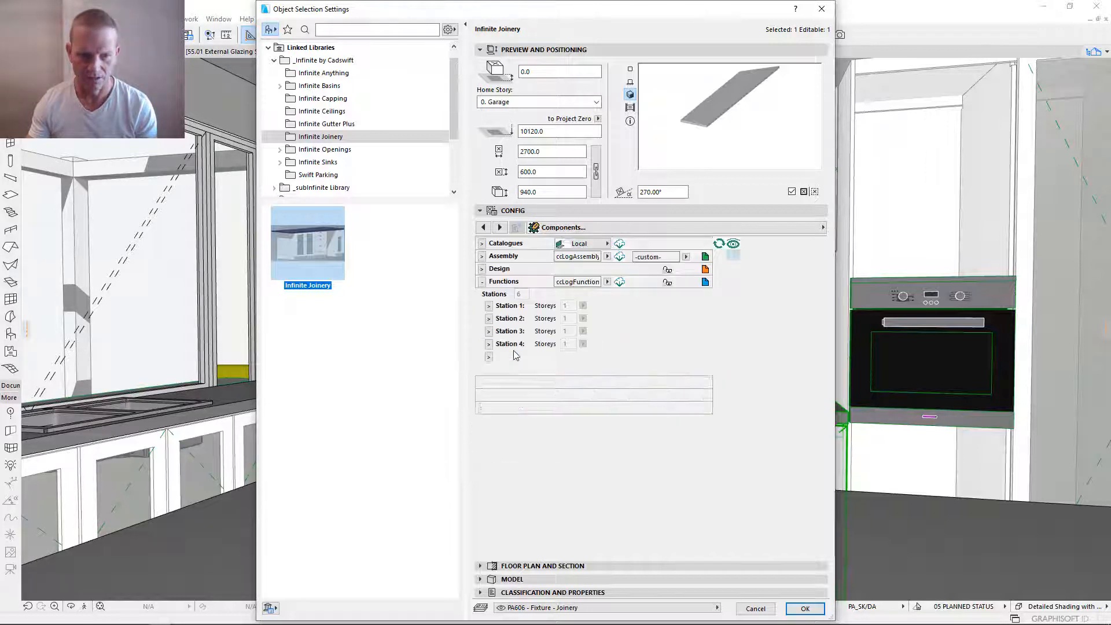
{"action": "left_click", "coordinate": [489, 319]}
{"action": "left_click", "coordinate": [685, 320]}
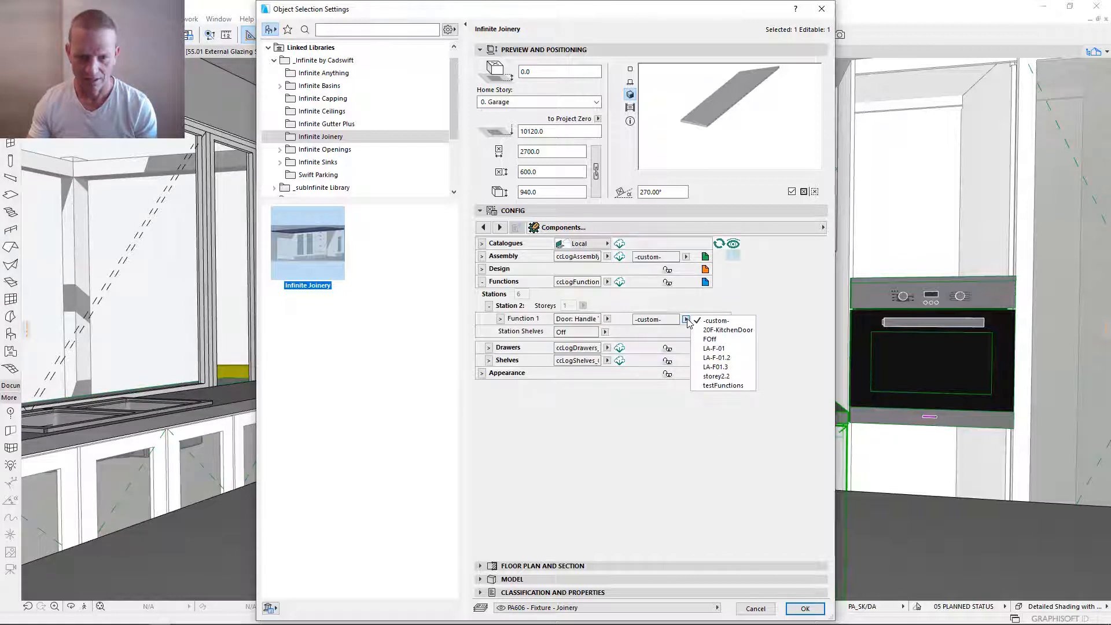
{"action": "left_click", "coordinate": [723, 329]}
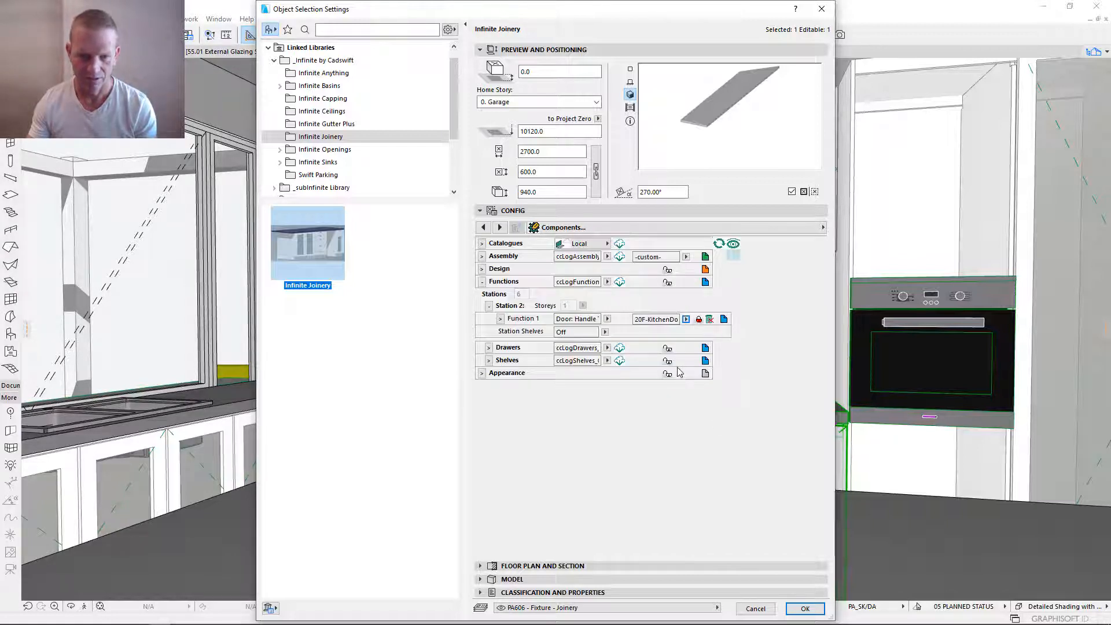
{"action": "left_click", "coordinate": [500, 319]}
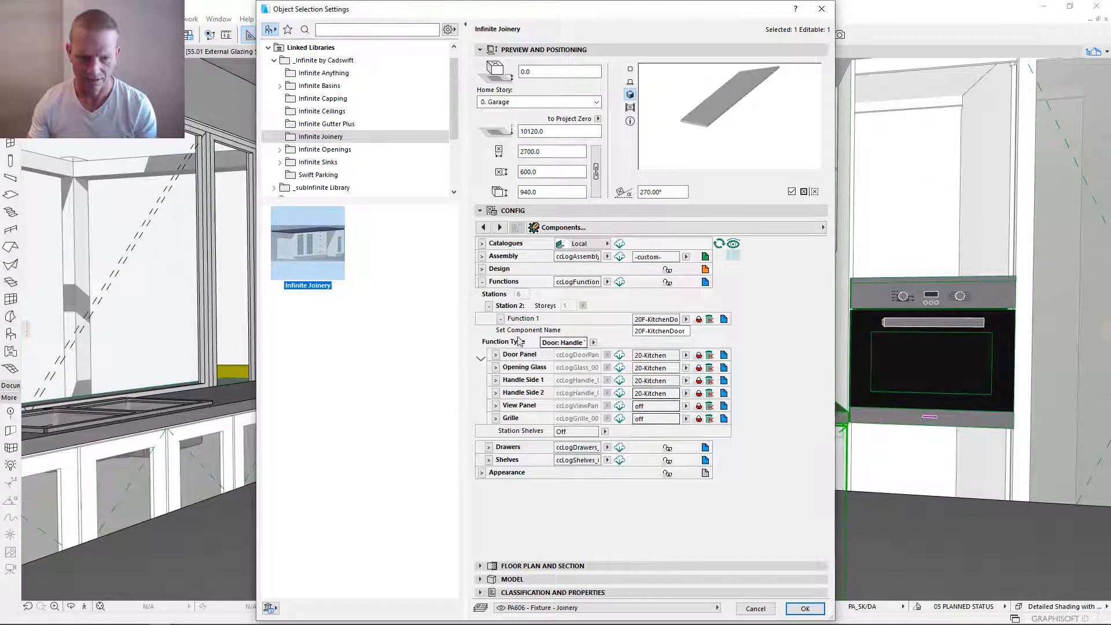
{"action": "left_click", "coordinate": [489, 307]}
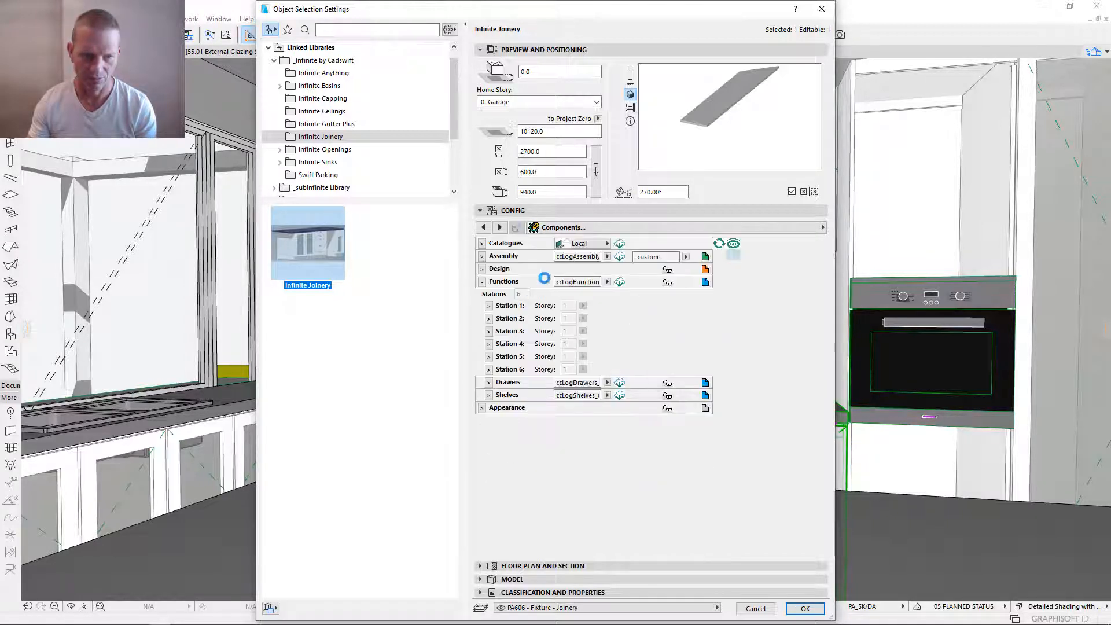
- Link Function 1 of Station 3 and Station 4 to the 20F-KitchenDoor component
{"action": "left_click", "coordinate": [489, 332]}
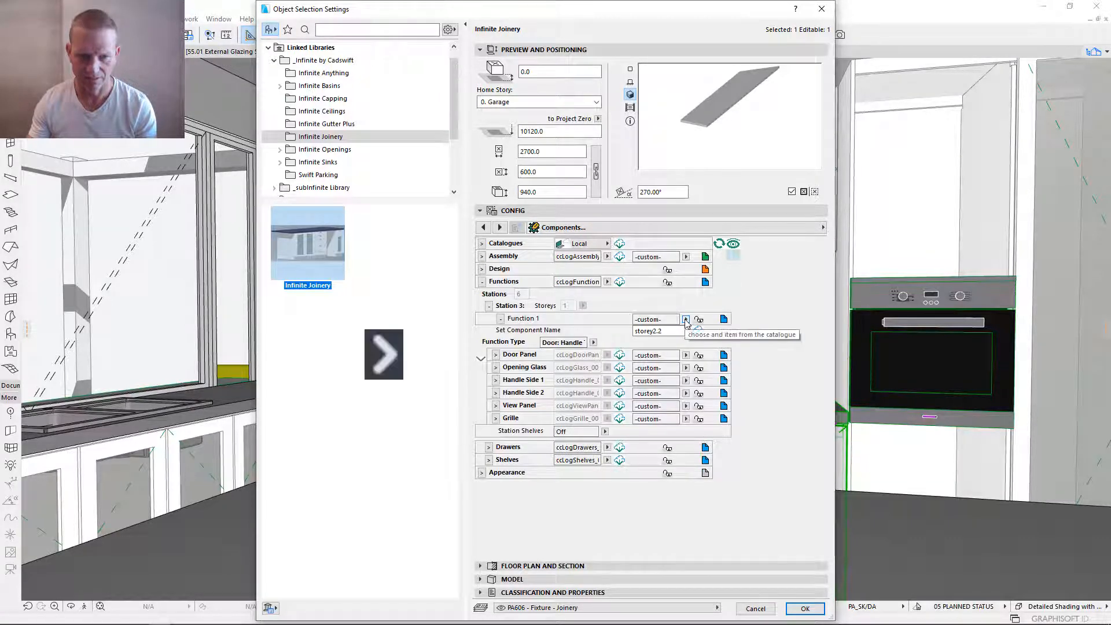
{"action": "left_click", "coordinate": [687, 321]}
{"action": "left_click", "coordinate": [743, 331]}
{"action": "left_click", "coordinate": [489, 306]}
{"action": "left_click", "coordinate": [489, 344]}
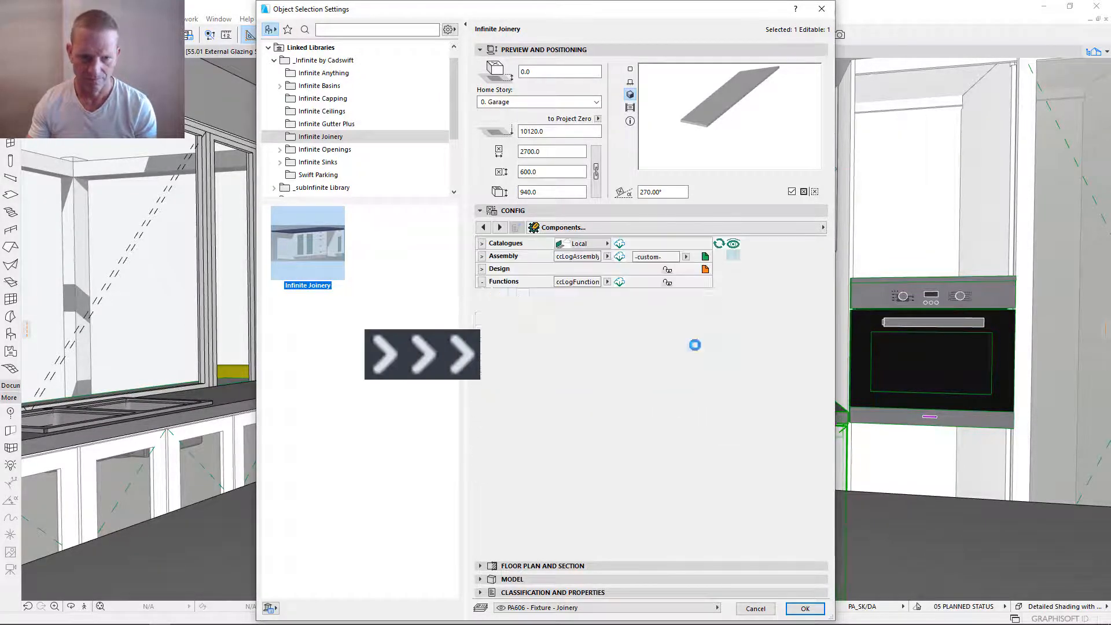
{"action": "left_click", "coordinate": [687, 319]}
{"action": "left_click", "coordinate": [733, 330]}
{"action": "left_click", "coordinate": [489, 307]}
- Link Function 1 of Station 5 and Station 6 to the 20F-KitchenDoor component
{"action": "left_click", "coordinate": [489, 356]}
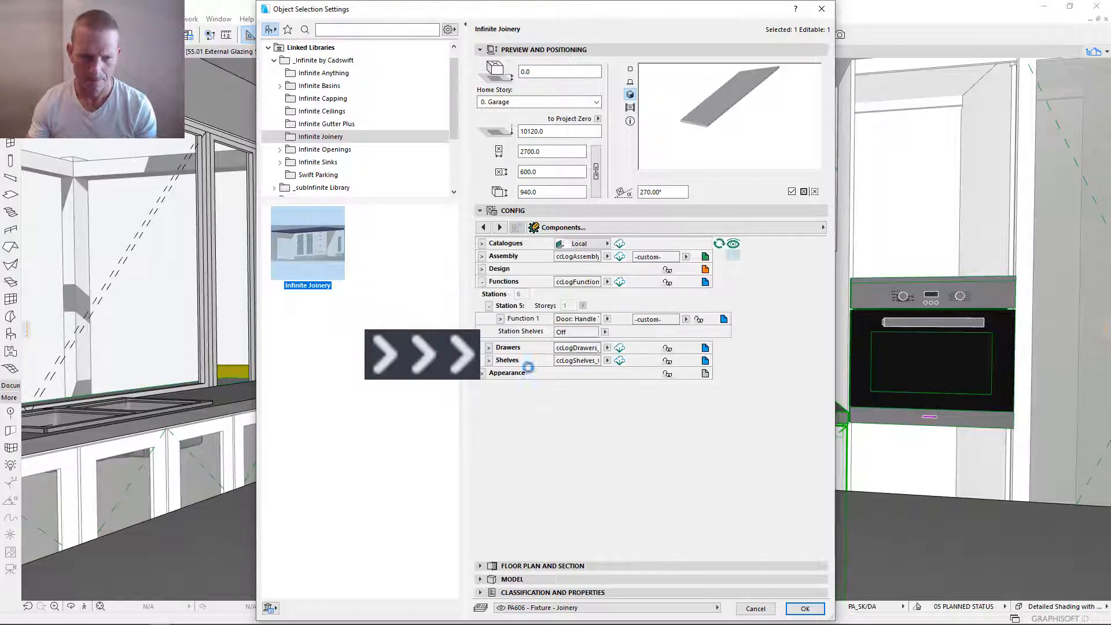
{"action": "left_click", "coordinate": [686, 319]}
{"action": "left_click", "coordinate": [735, 331]}
{"action": "left_click", "coordinate": [489, 307]}
{"action": "left_click", "coordinate": [489, 370]}
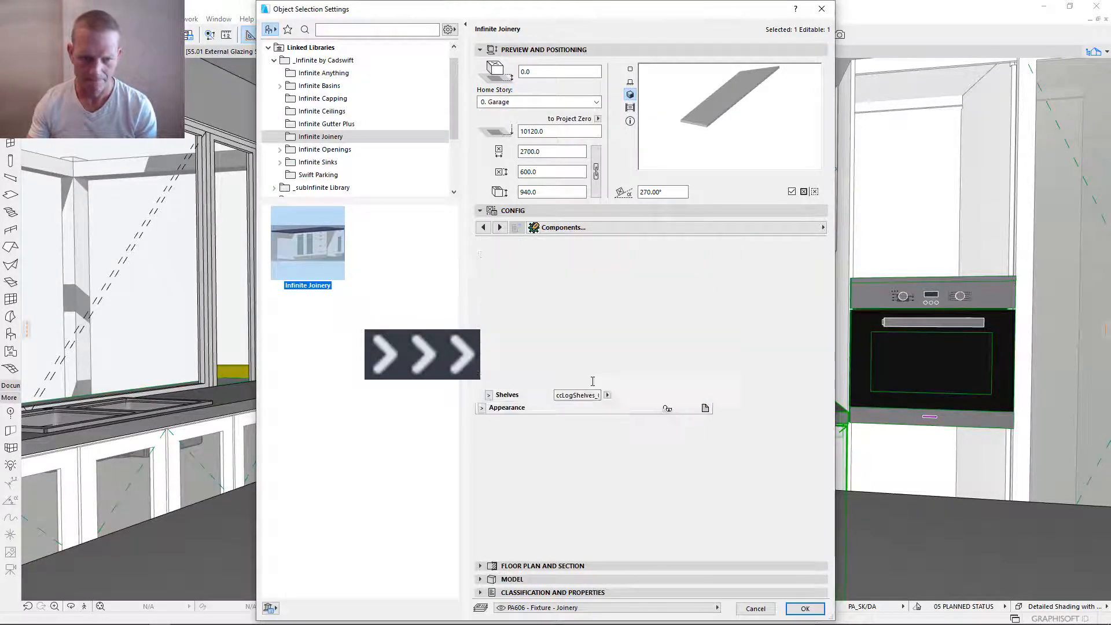
{"action": "left_click", "coordinate": [687, 319]}
{"action": "left_click", "coordinate": [730, 331]}
{"action": "left_click", "coordinate": [489, 307]}
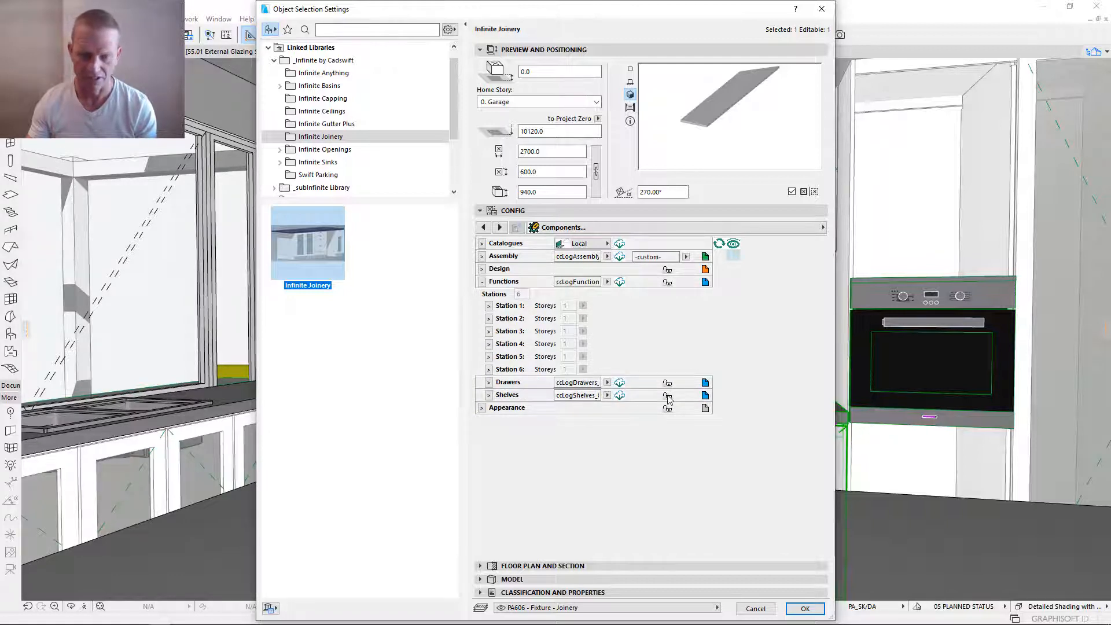
- Review the 3D and 2D representation components under Appearance, and apply the joinery settings to the cooktop bench
{"action": "left_click", "coordinate": [482, 410]}
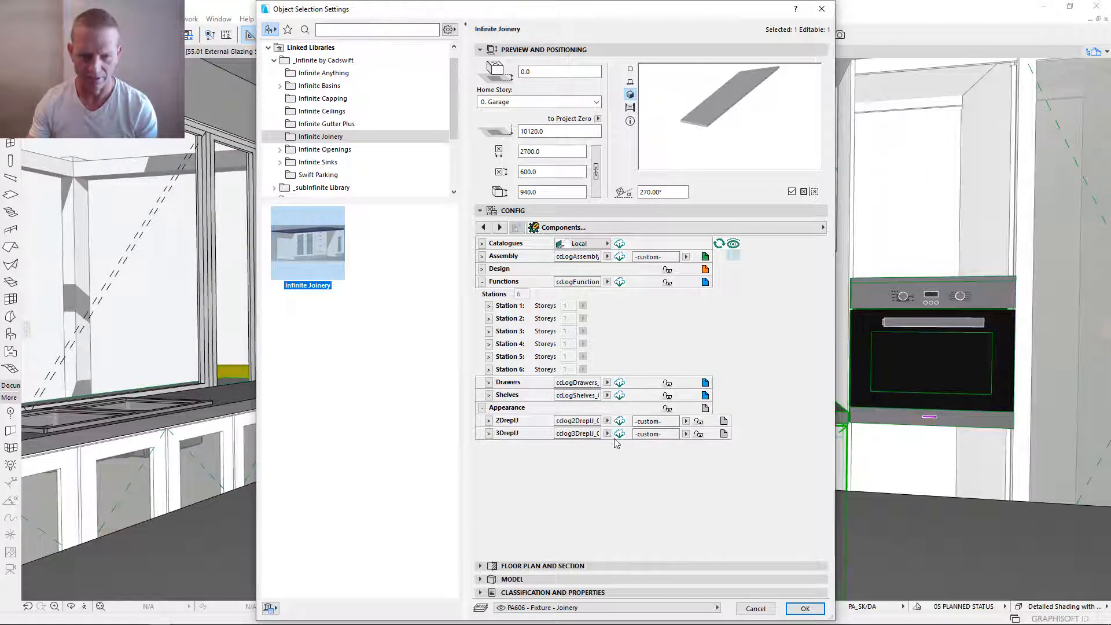
{"action": "left_click", "coordinate": [488, 433]}
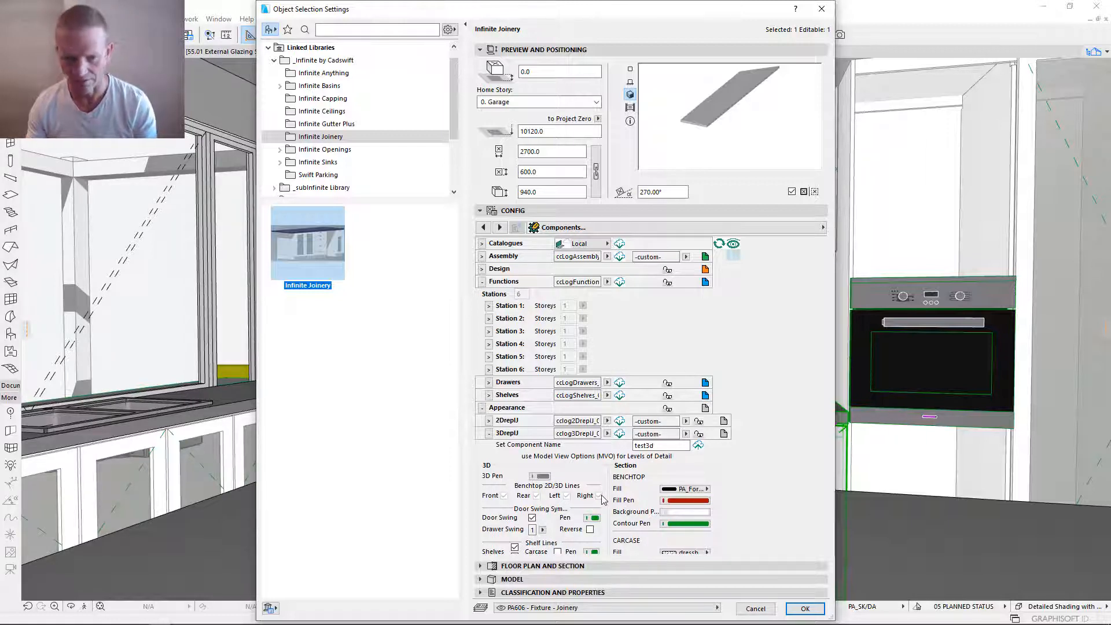
{"action": "left_click", "coordinate": [488, 434]}
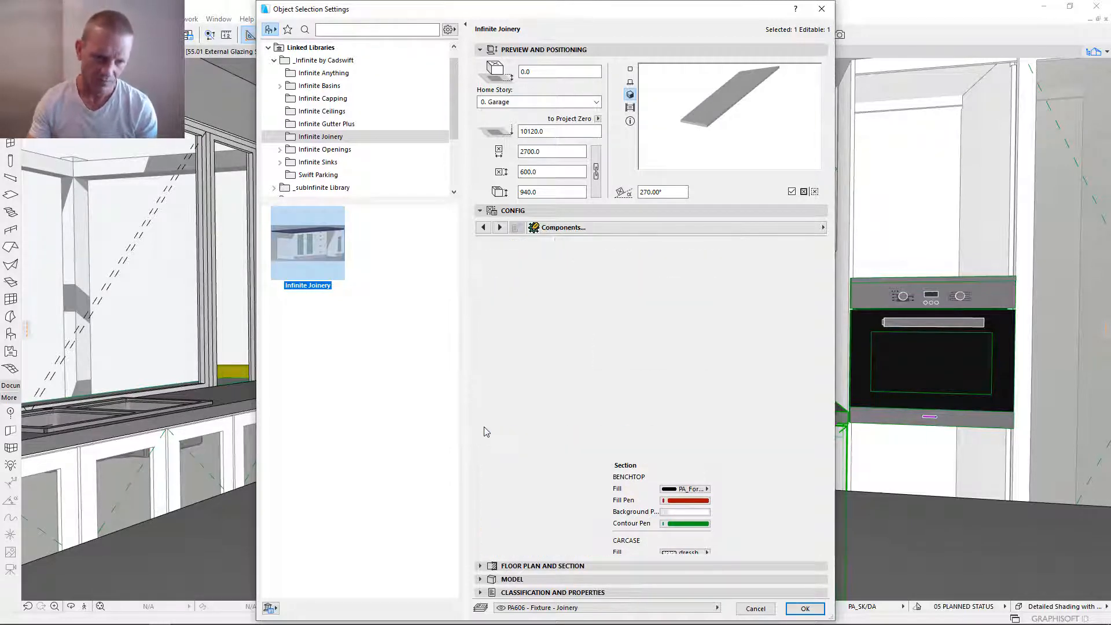
{"action": "left_click", "coordinate": [490, 420]}
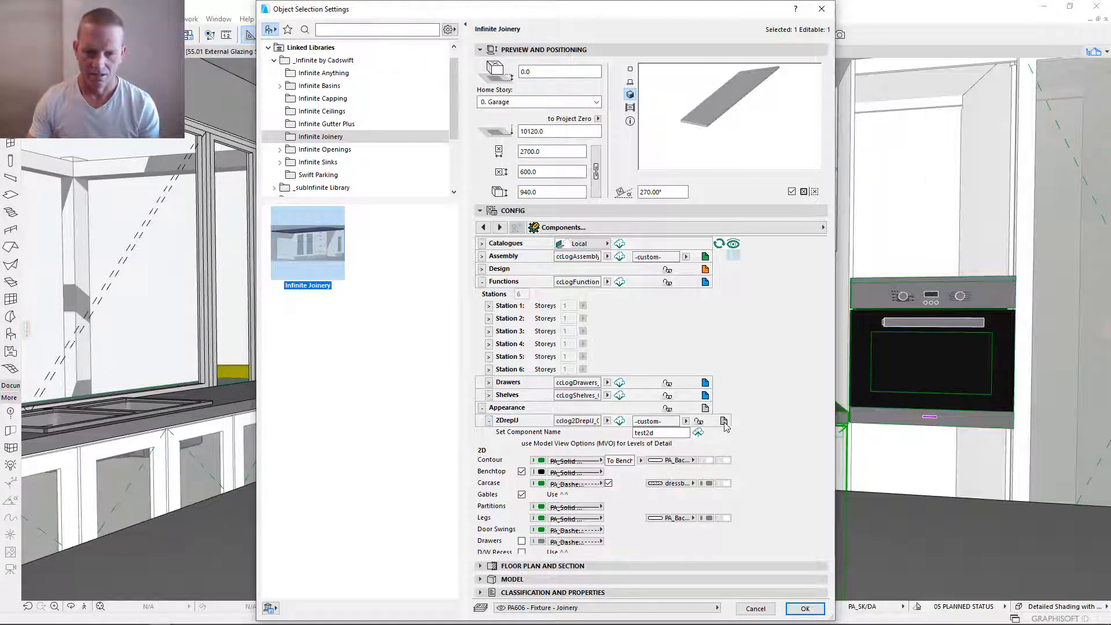
{"action": "left_click", "coordinate": [489, 421]}
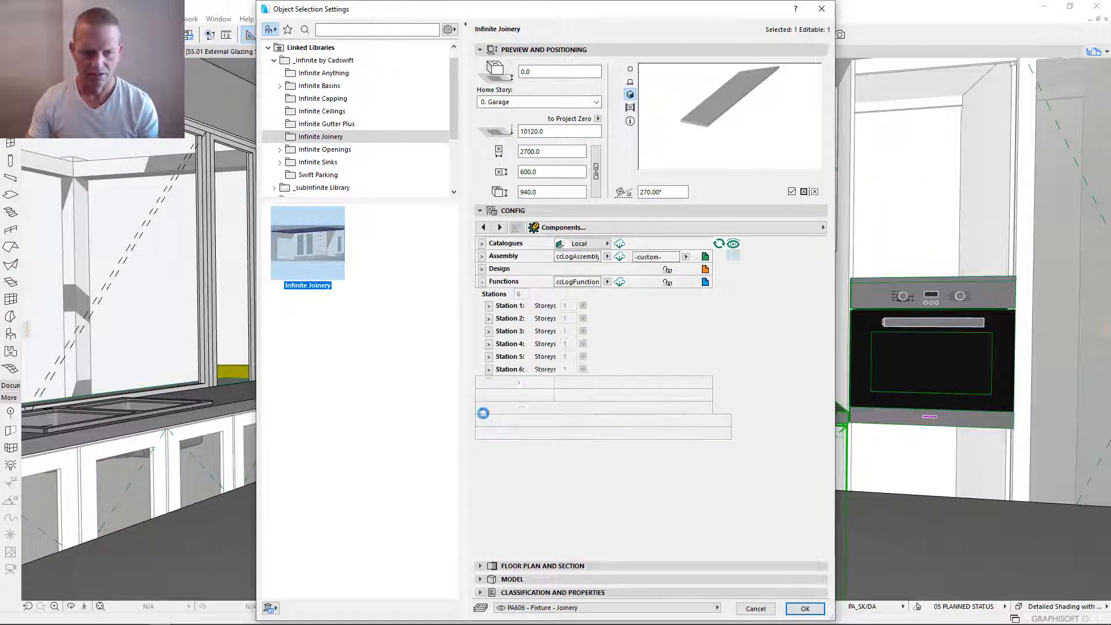
{"action": "left_click", "coordinate": [482, 408]}
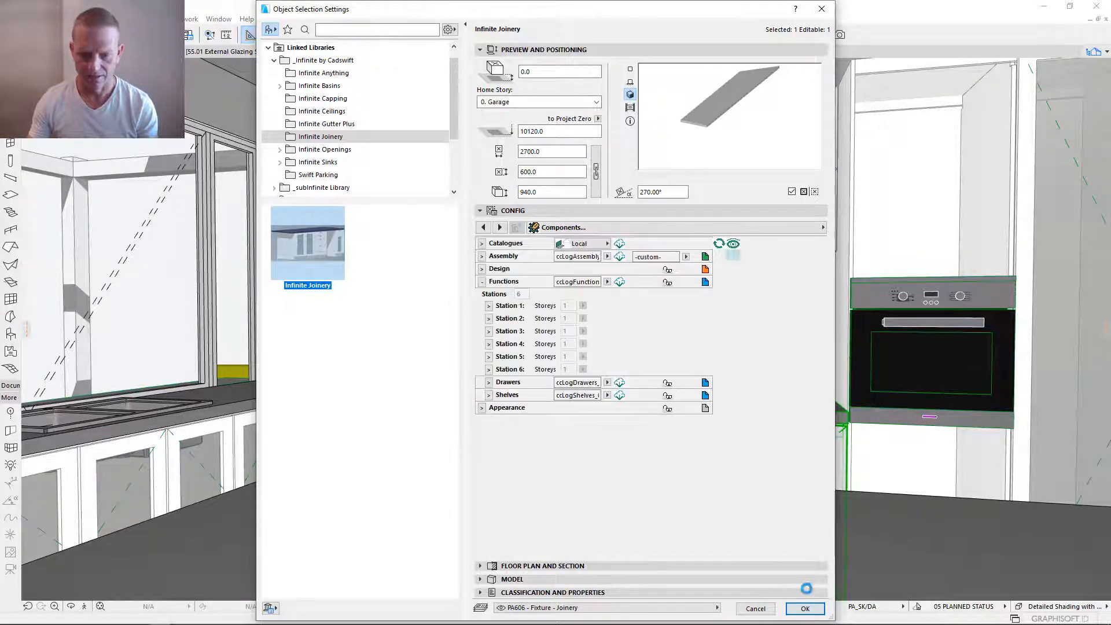
{"action": "left_click", "coordinate": [482, 282]}
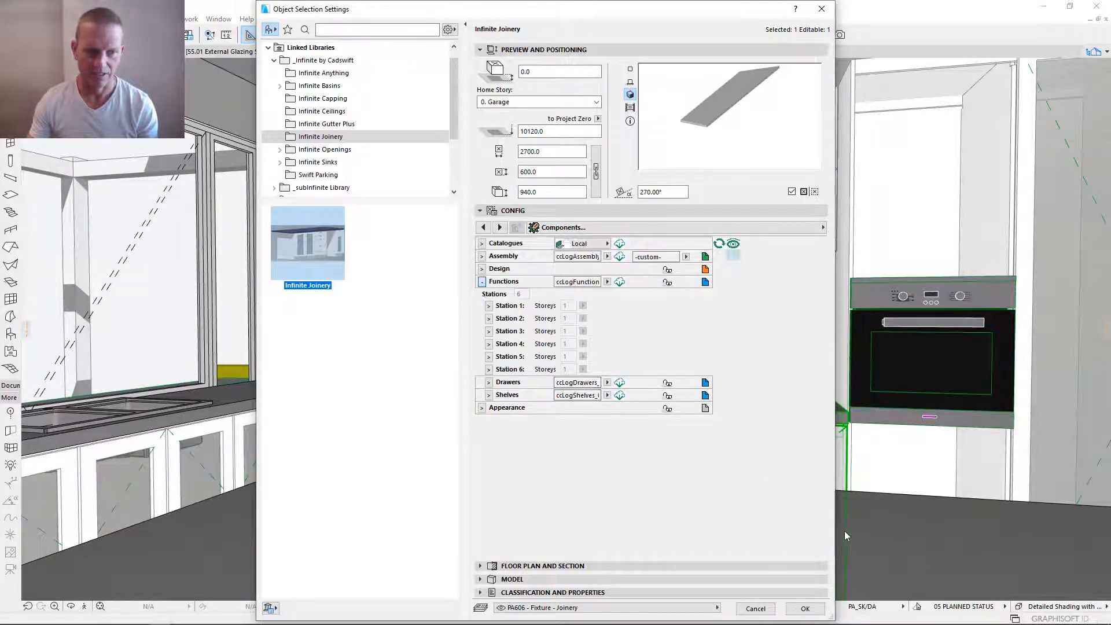
{"action": "left_click", "coordinate": [805, 609]}
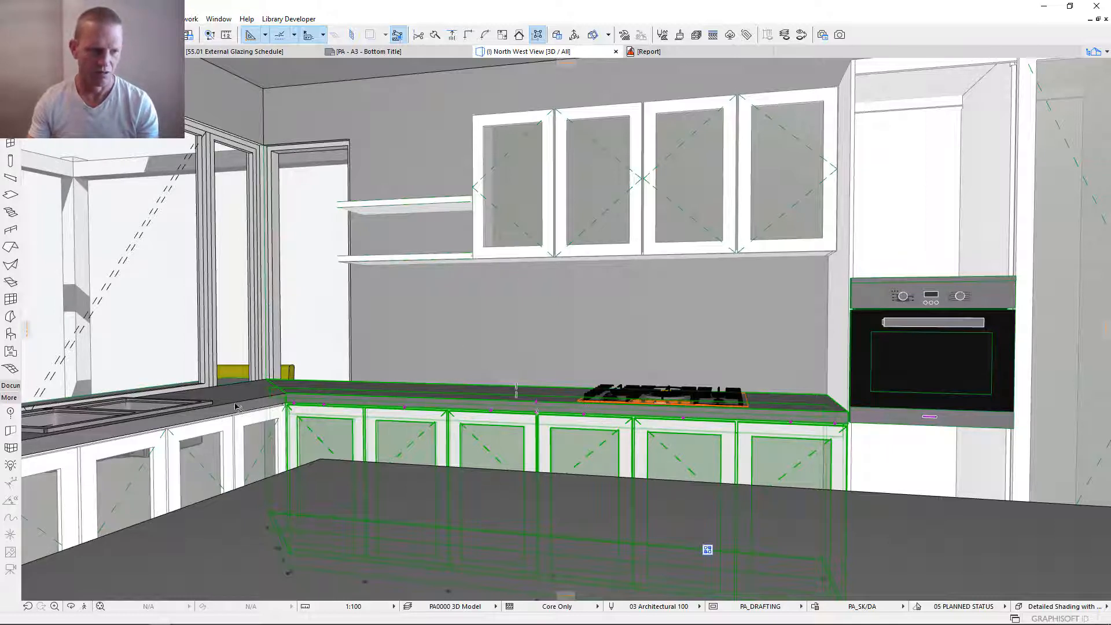
- Open the Components settings of the sink bench joinery and collapse its Station 4 and Functions sections
{"action": "left_click", "coordinate": [237, 426]}
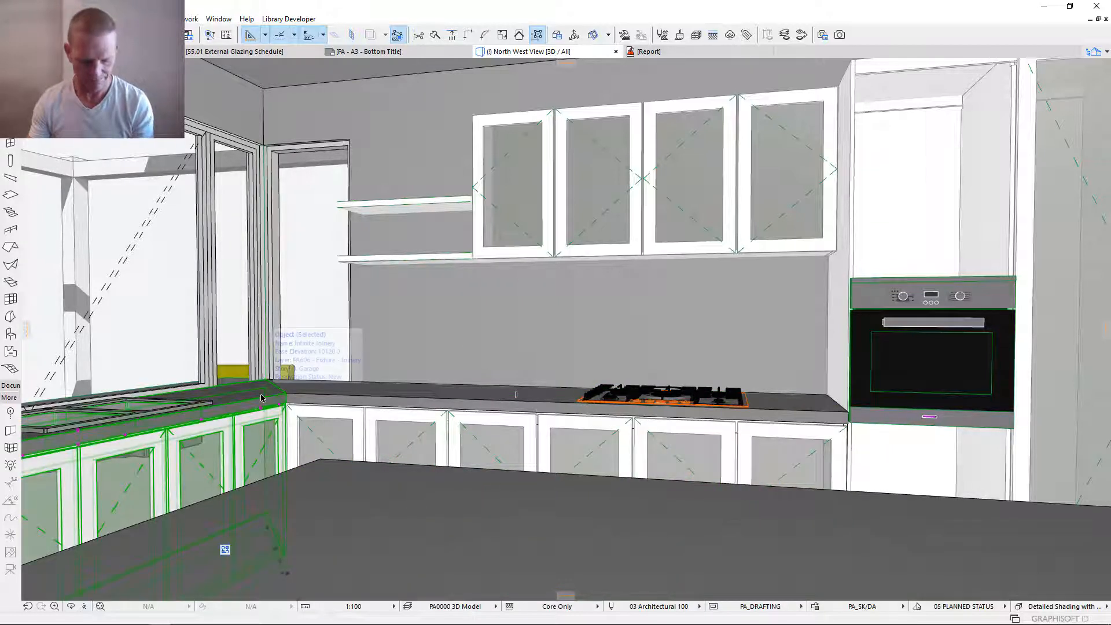
{"action": "double_click", "coordinate": [231, 404]}
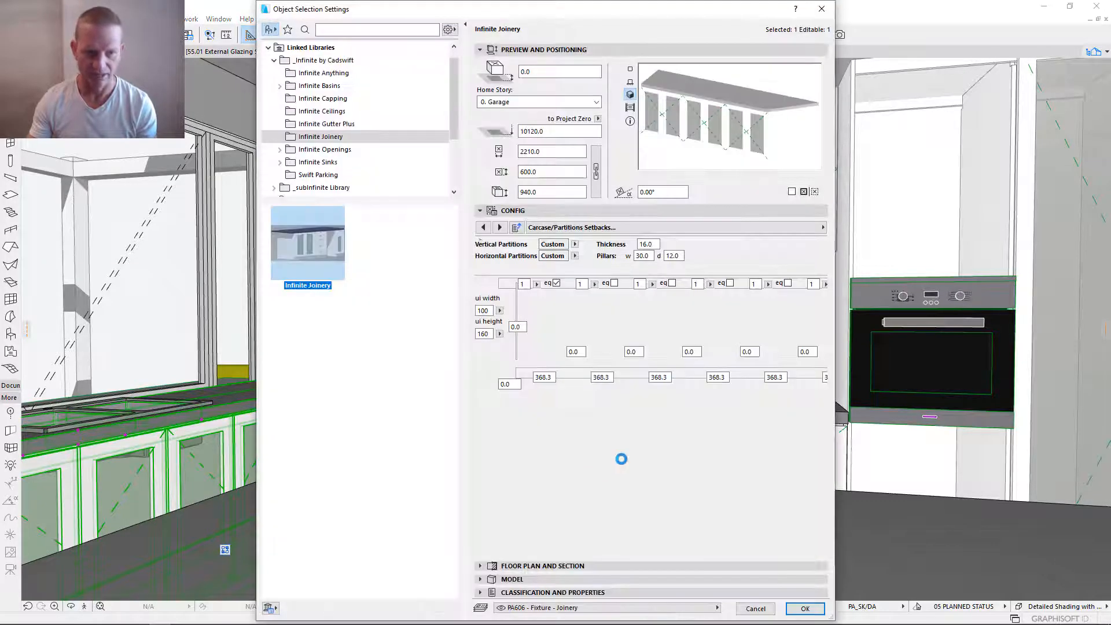
{"action": "left_click", "coordinate": [555, 228]}
{"action": "left_click", "coordinate": [871, 230]}
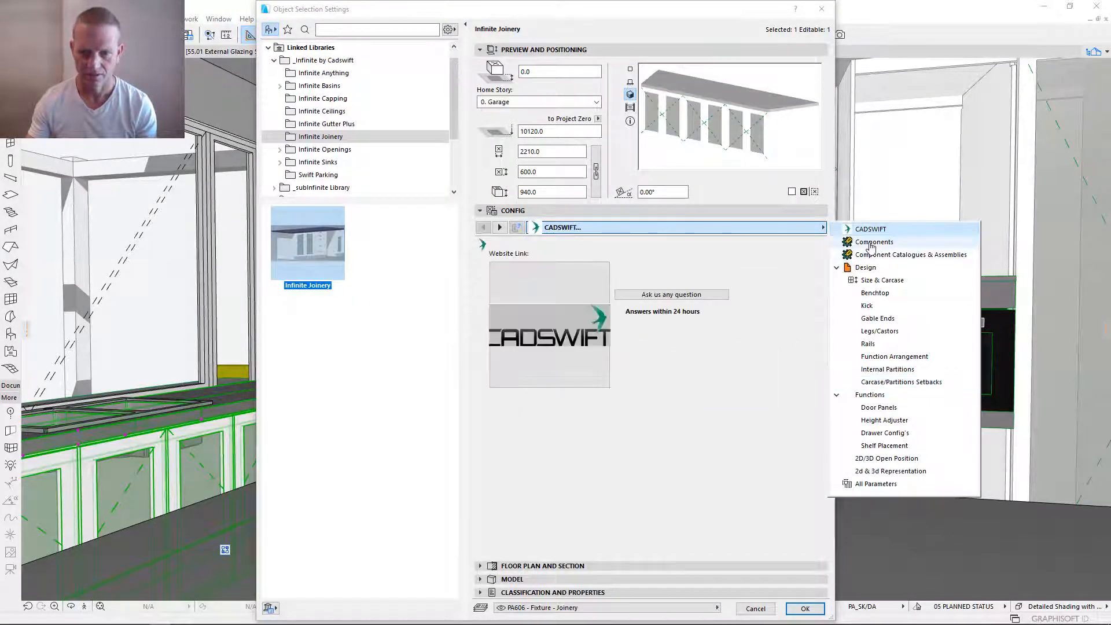
{"action": "left_click", "coordinate": [871, 242]}
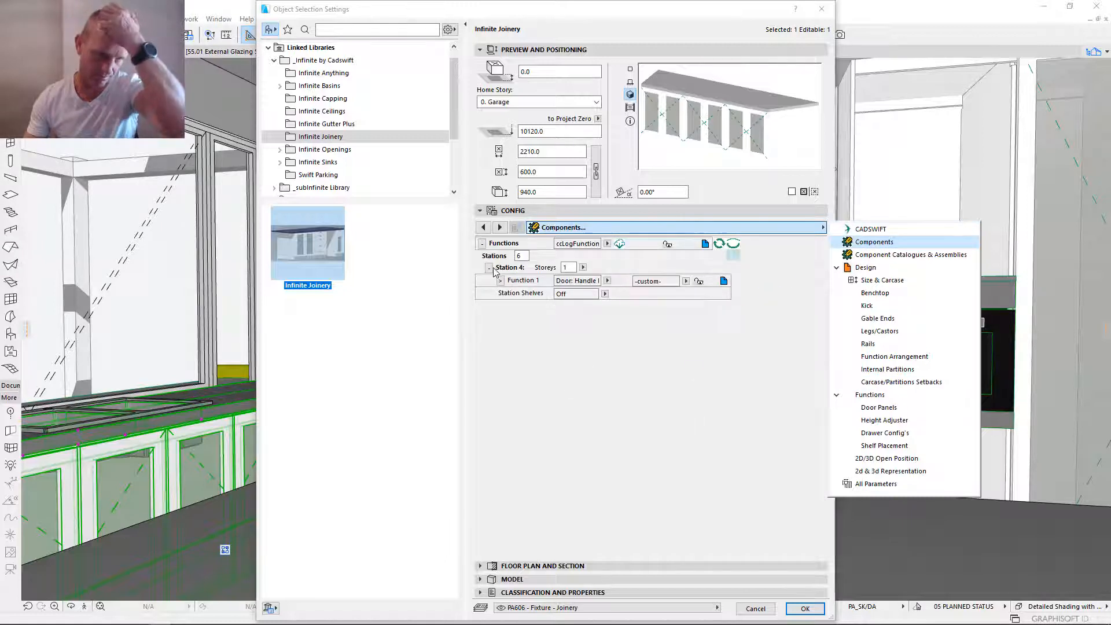
{"action": "left_click", "coordinate": [564, 349]}
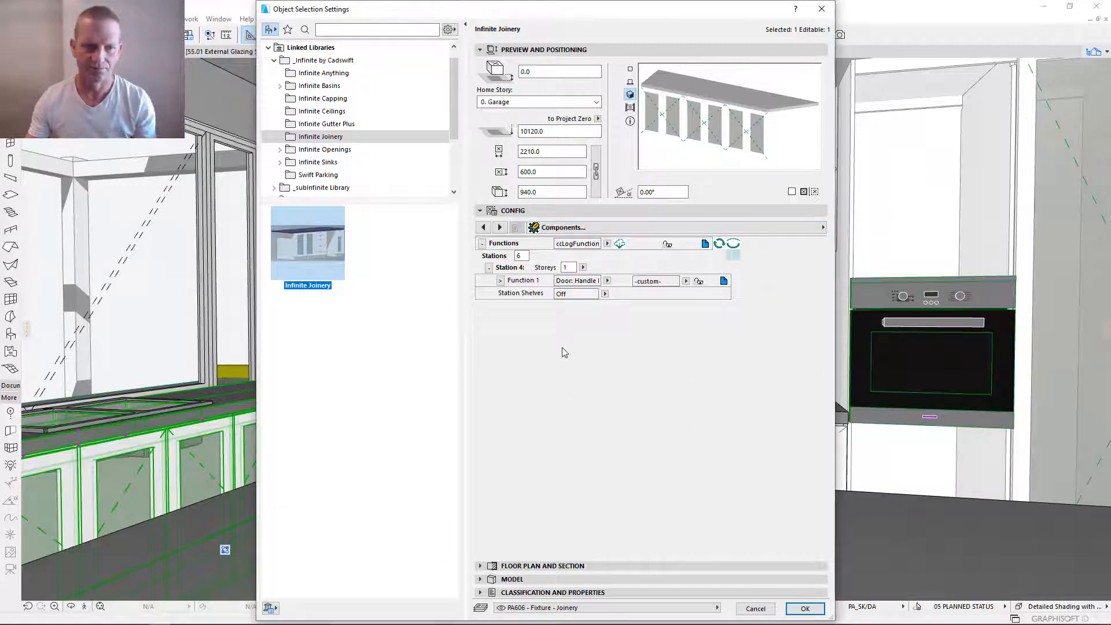
{"action": "left_click", "coordinate": [489, 267]}
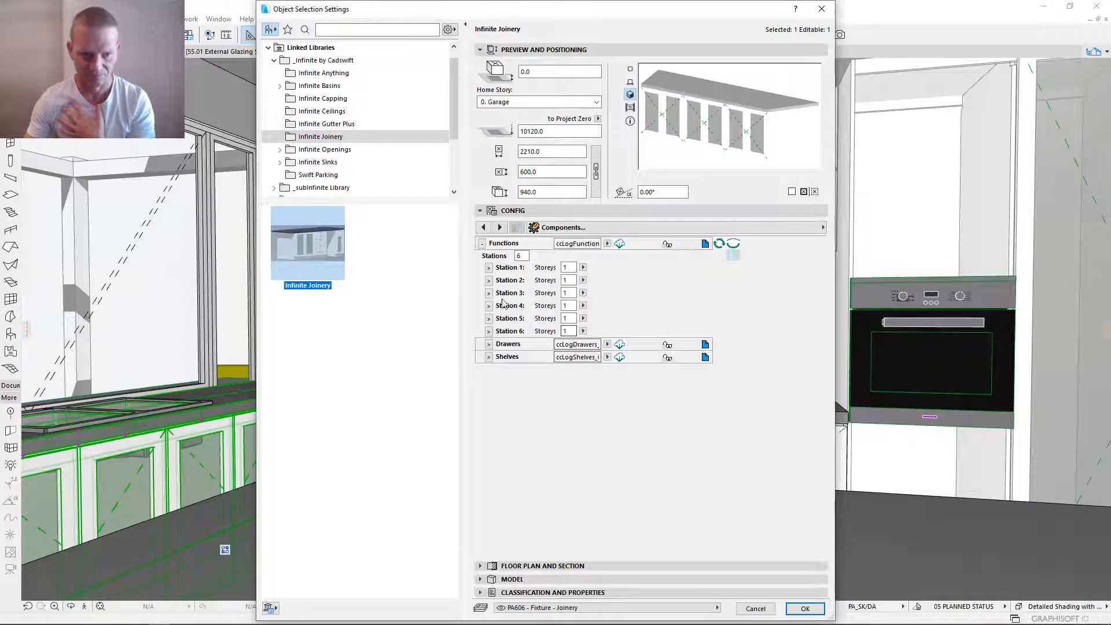
{"action": "left_click", "coordinate": [482, 244]}
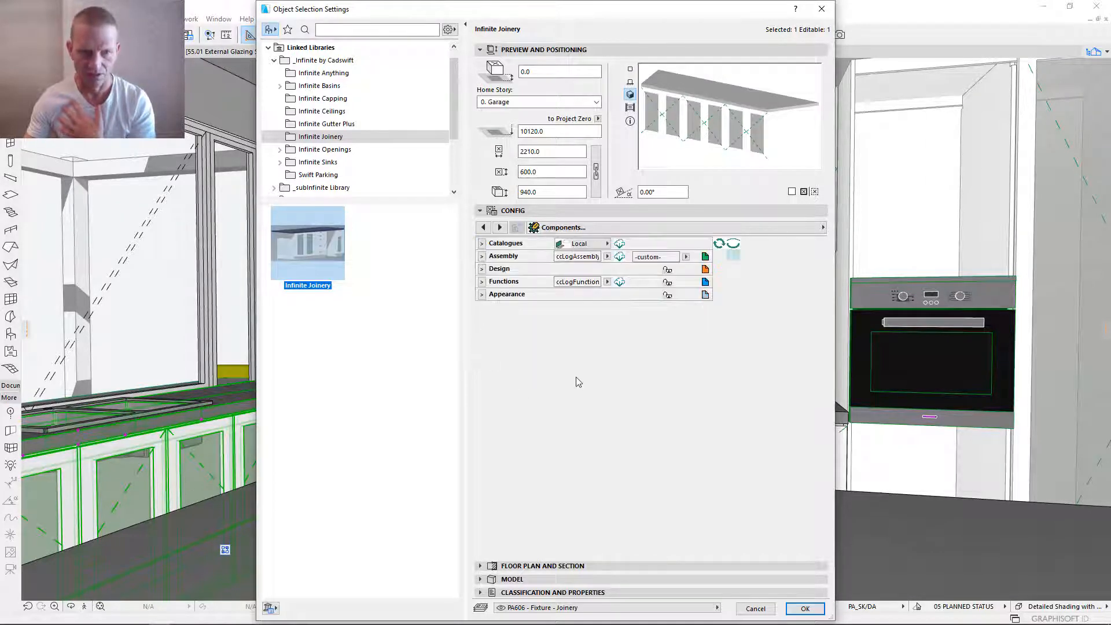
- Reload the Carcase component catalogue under Design and link the sink bench's Carcase to 20F-Kitchen
{"action": "left_click", "coordinate": [501, 270]}
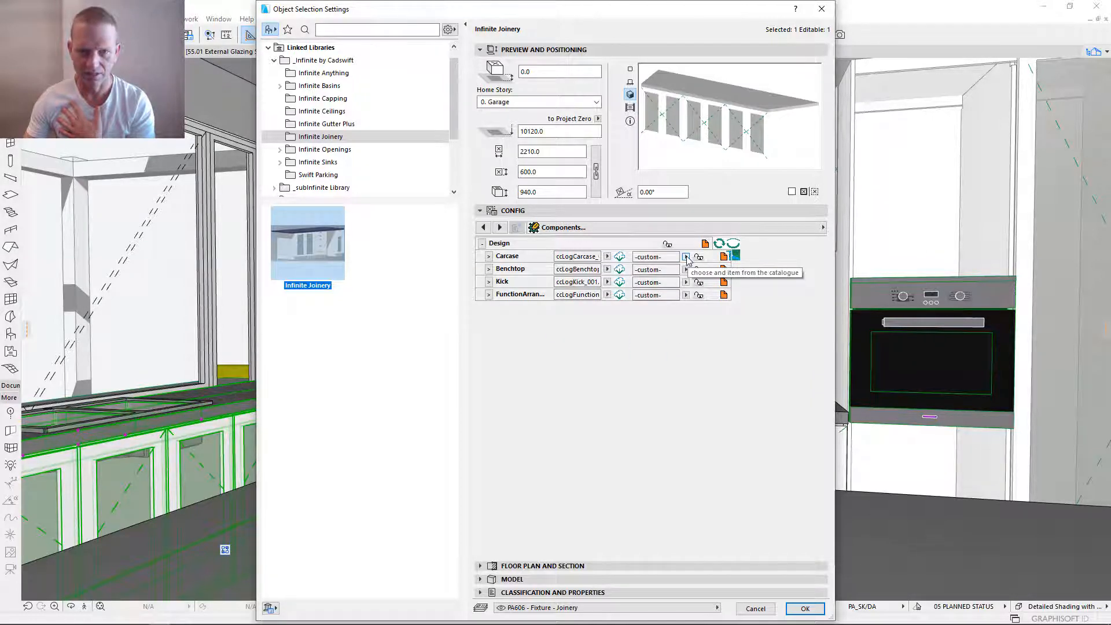
{"action": "left_click", "coordinate": [489, 256]}
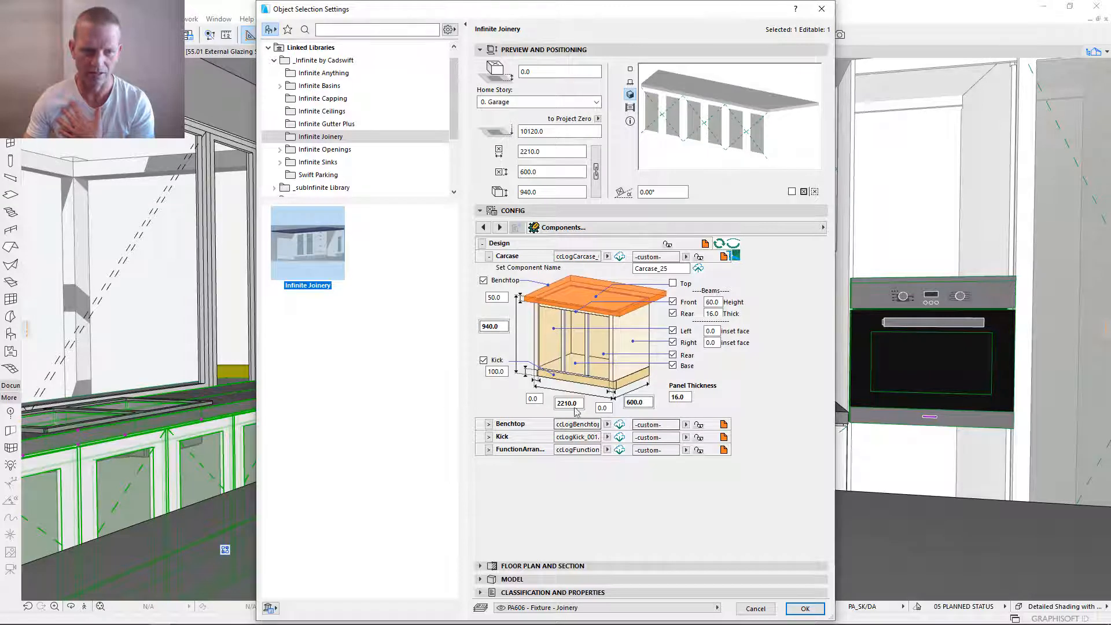
{"action": "left_click", "coordinate": [686, 257]}
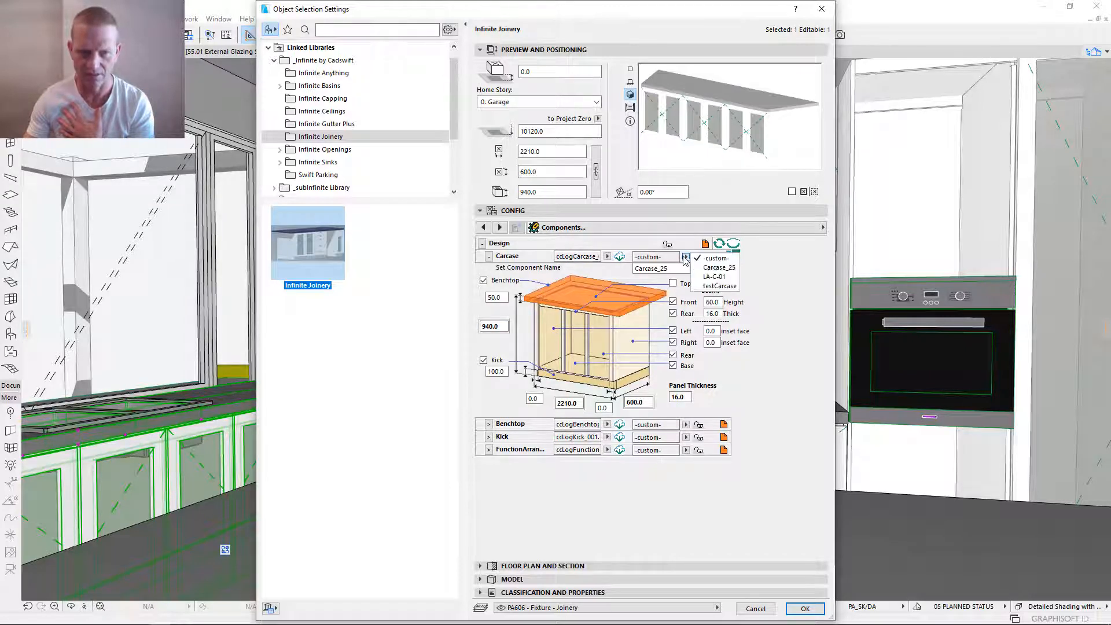
{"action": "left_click", "coordinate": [671, 257]}
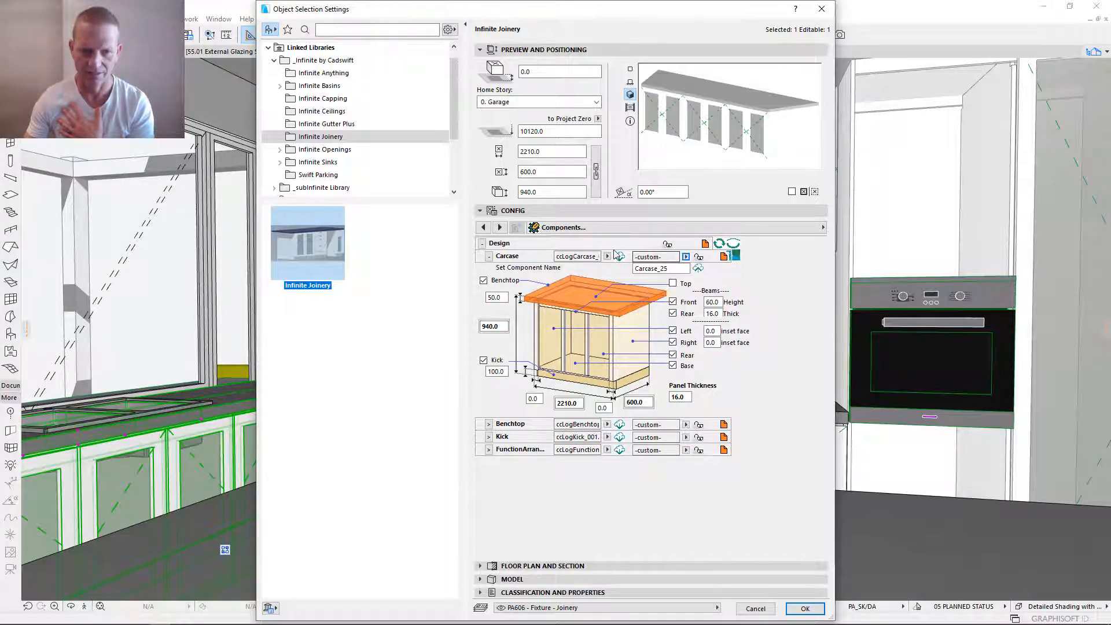
{"action": "left_click", "coordinate": [619, 257]}
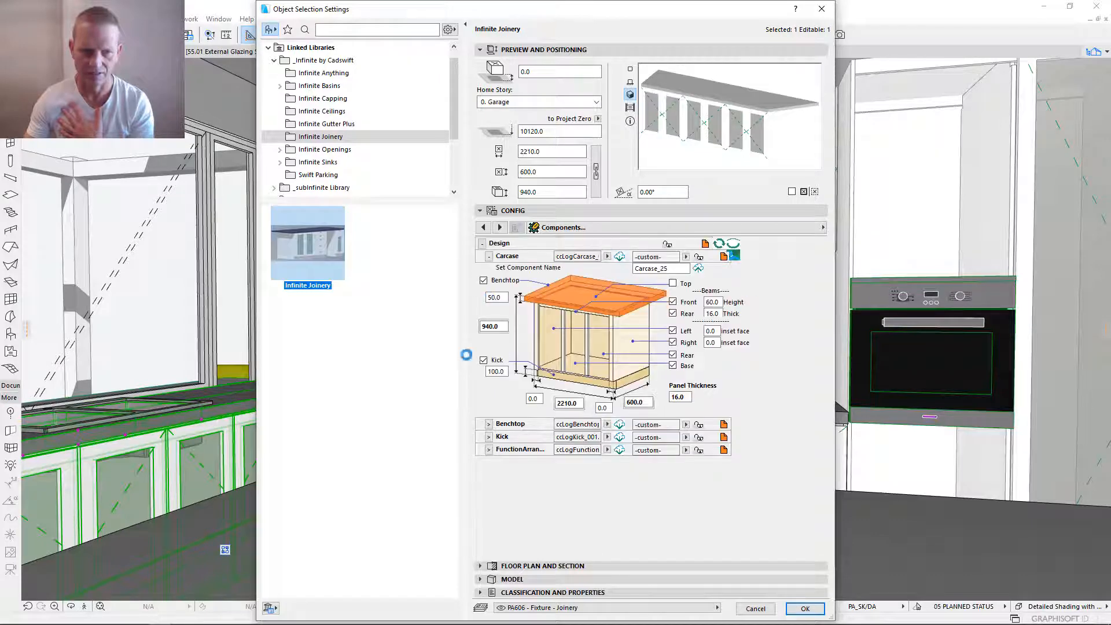
{"action": "left_click", "coordinate": [686, 256]}
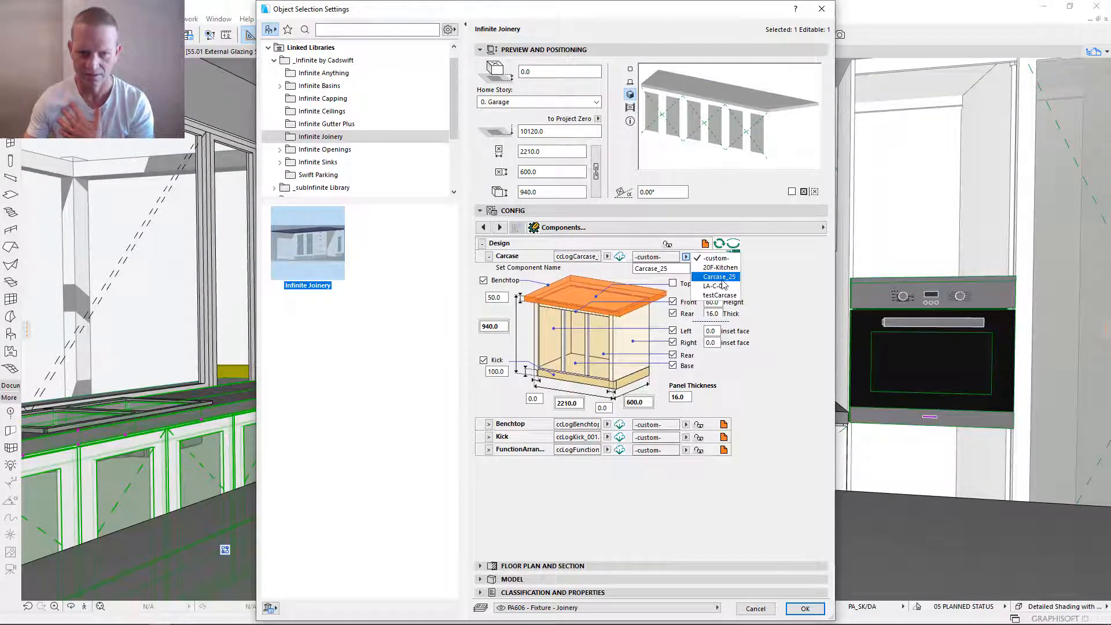
{"action": "left_click", "coordinate": [726, 301]}
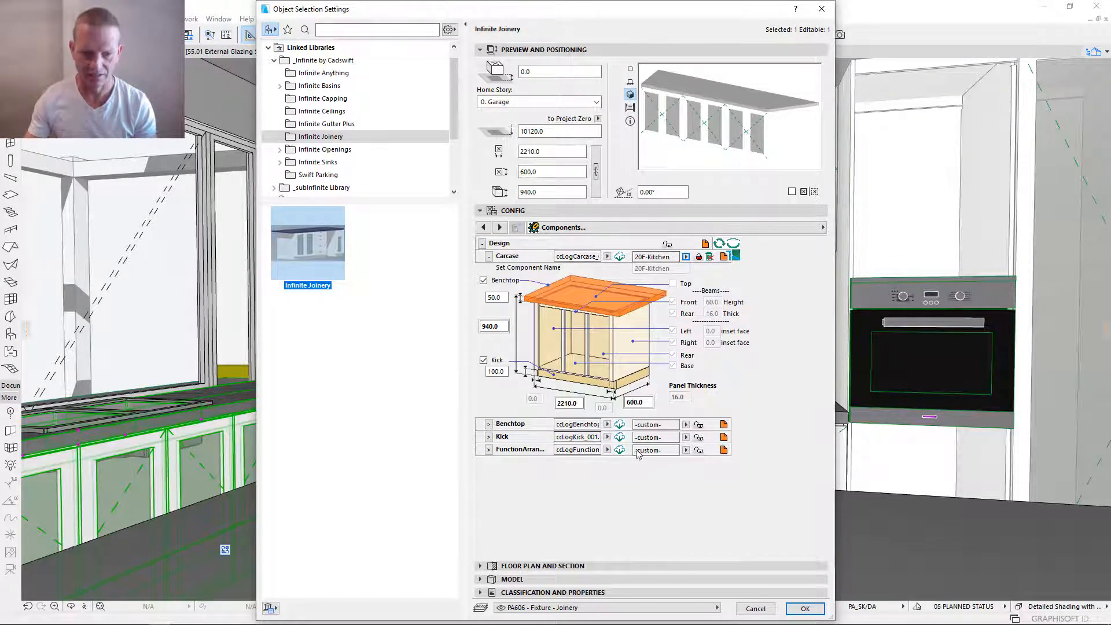
- Link the sink bench's Benchtop component to 20F-Kitchen
{"action": "left_click", "coordinate": [686, 424]}
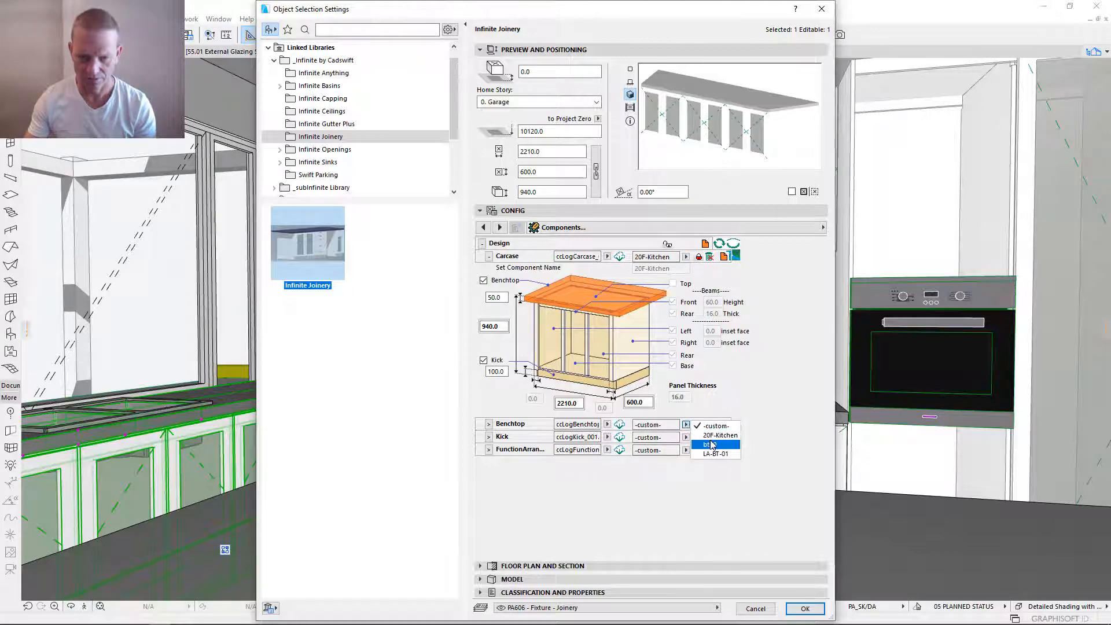
{"action": "left_click", "coordinate": [715, 437]}
{"action": "left_click", "coordinate": [686, 424]}
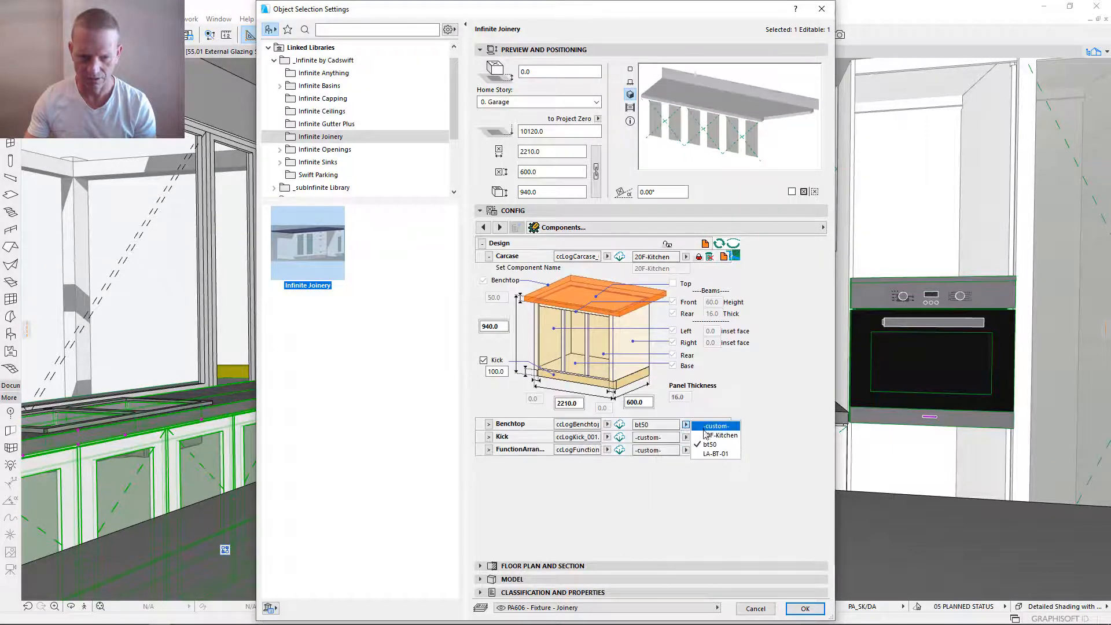
{"action": "left_click", "coordinate": [703, 432]}
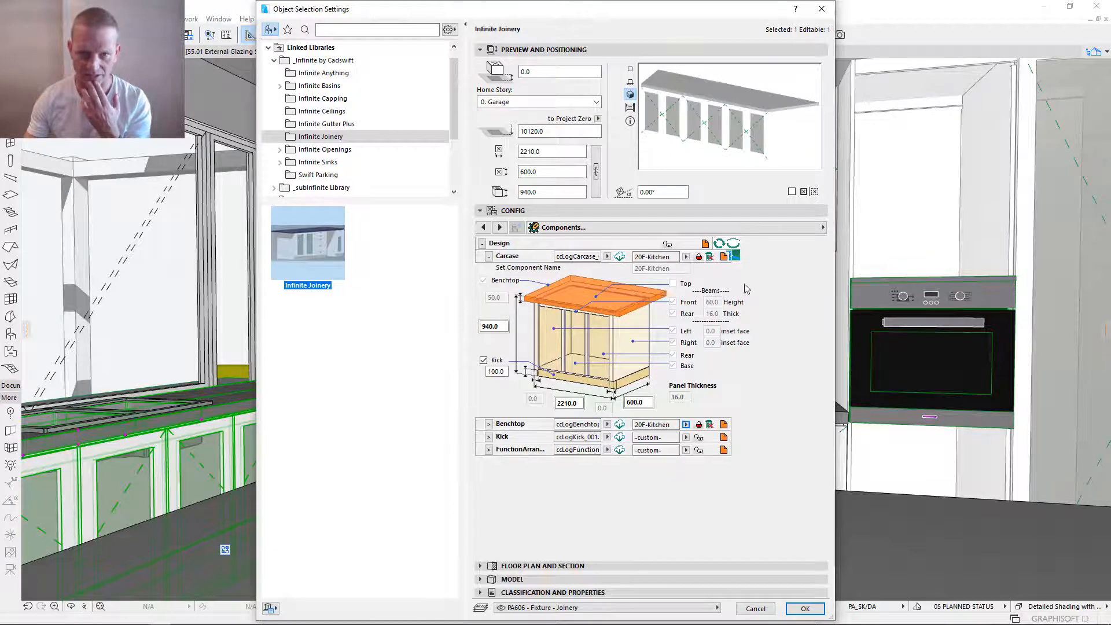
- Reload the Kick and FunctionArrangement component catalogues and link the sink bench's Kick to 20F-Kitchen
{"action": "left_click", "coordinate": [686, 437]}
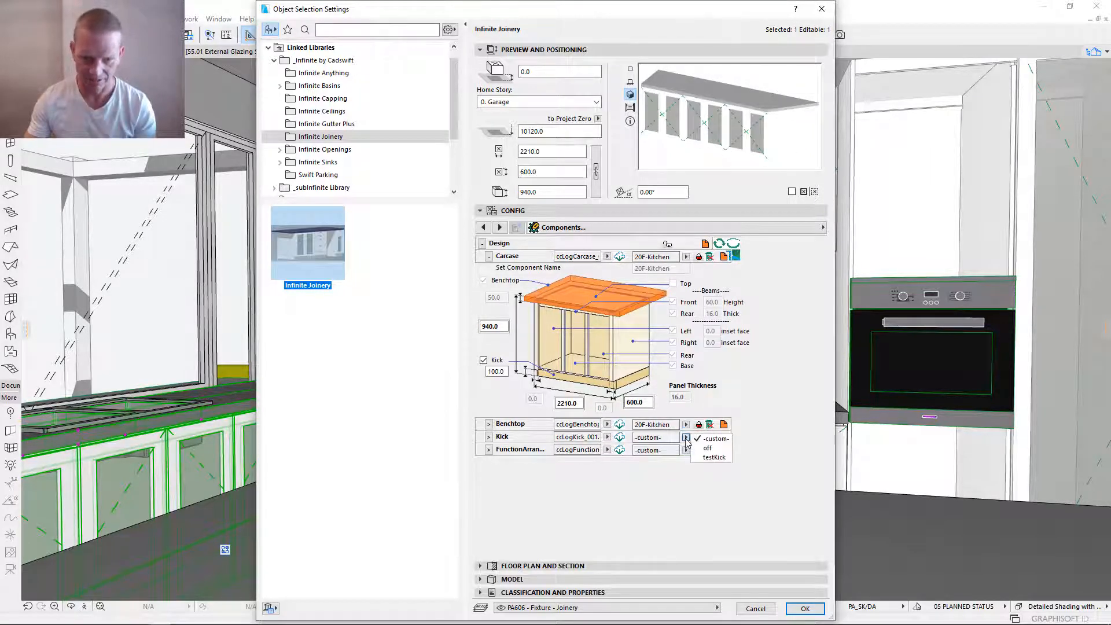
{"action": "left_click", "coordinate": [619, 438]}
{"action": "left_click", "coordinate": [619, 446]}
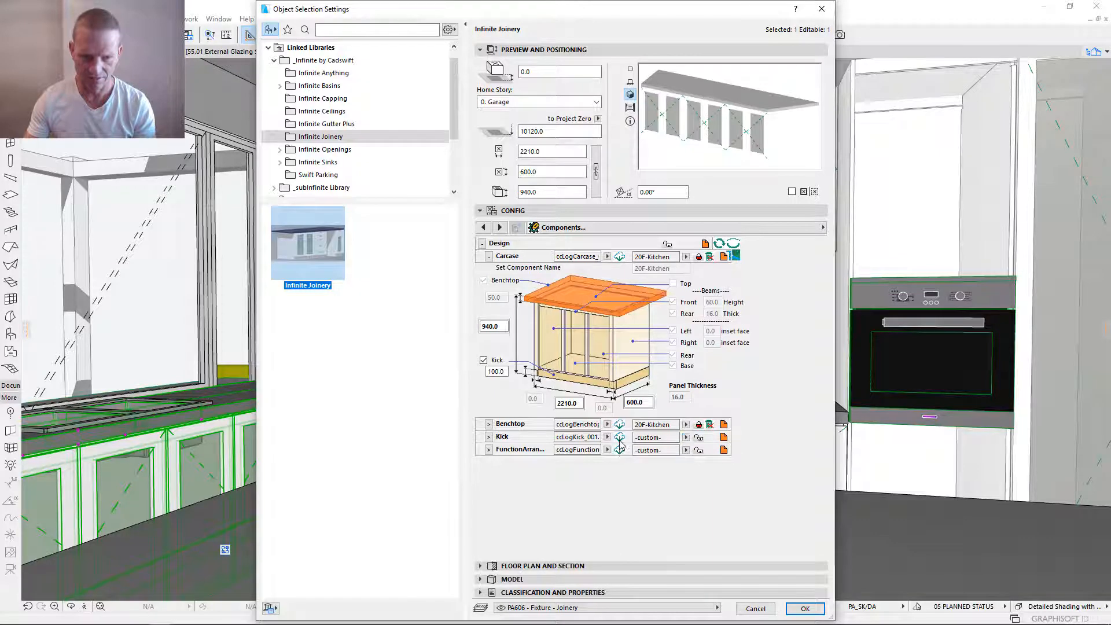
{"action": "left_click", "coordinate": [619, 449]}
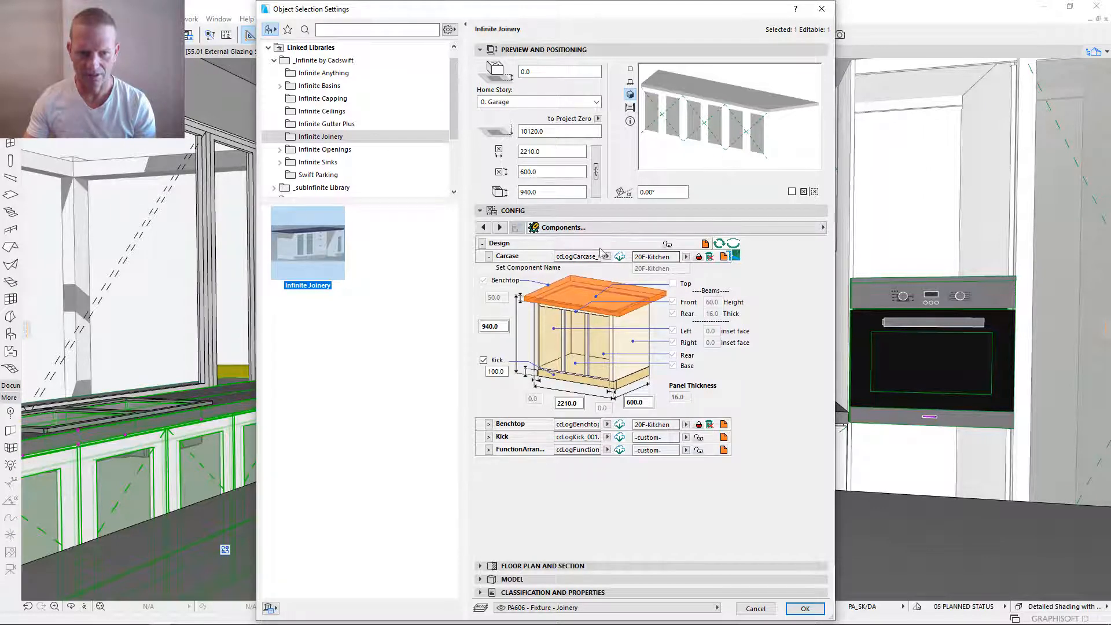
{"action": "left_click", "coordinate": [686, 438]}
{"action": "left_click", "coordinate": [720, 448]}
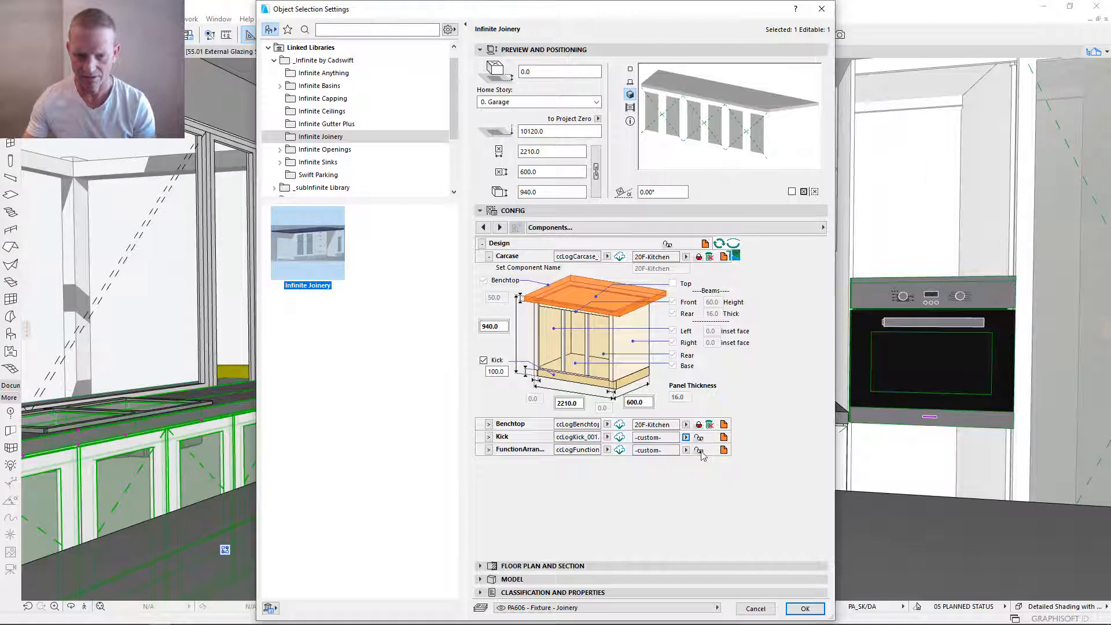
- Name the sink bench's FunctionArrangement component 20F-KitcheWindow and save it to the catalogue
{"action": "left_click", "coordinate": [686, 451]}
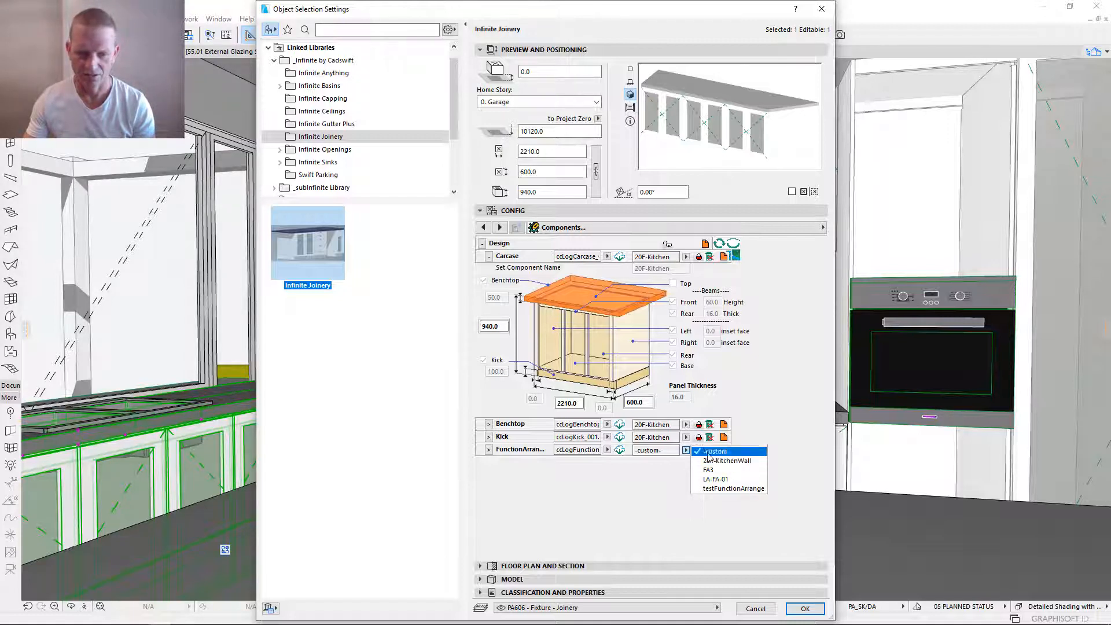
{"action": "left_click", "coordinate": [633, 478]}
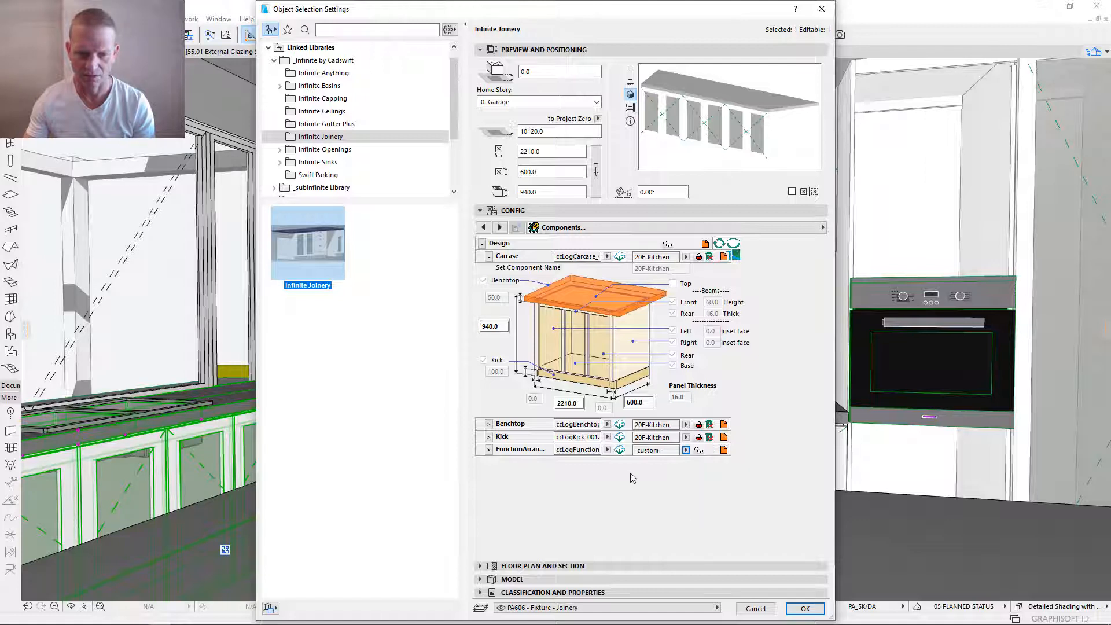
{"action": "left_click", "coordinate": [489, 451]}
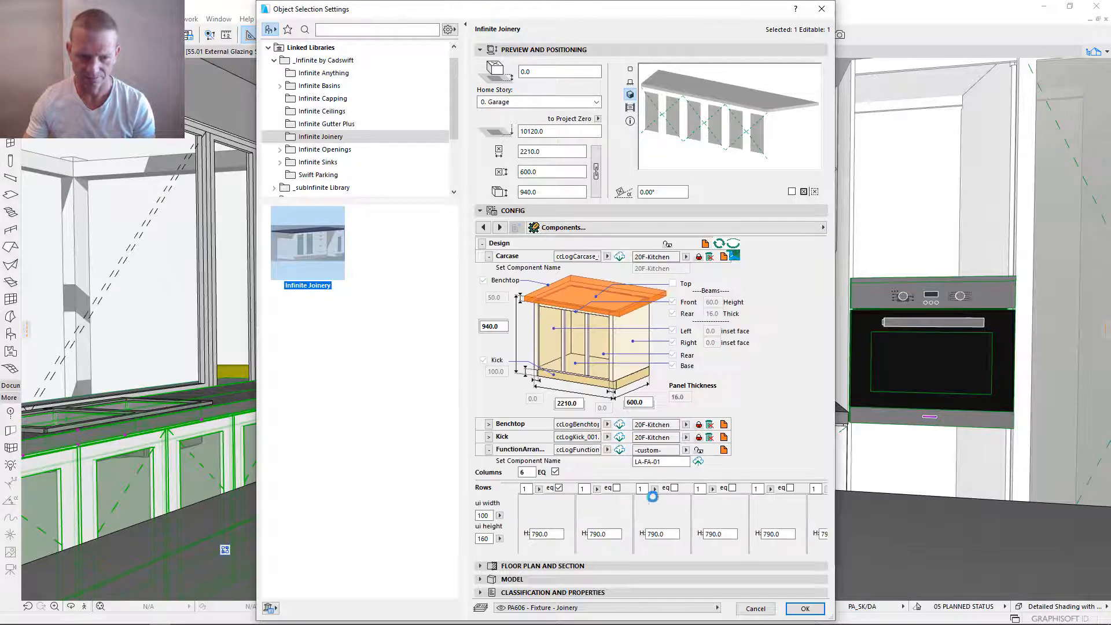
{"action": "left_click", "coordinate": [686, 450]}
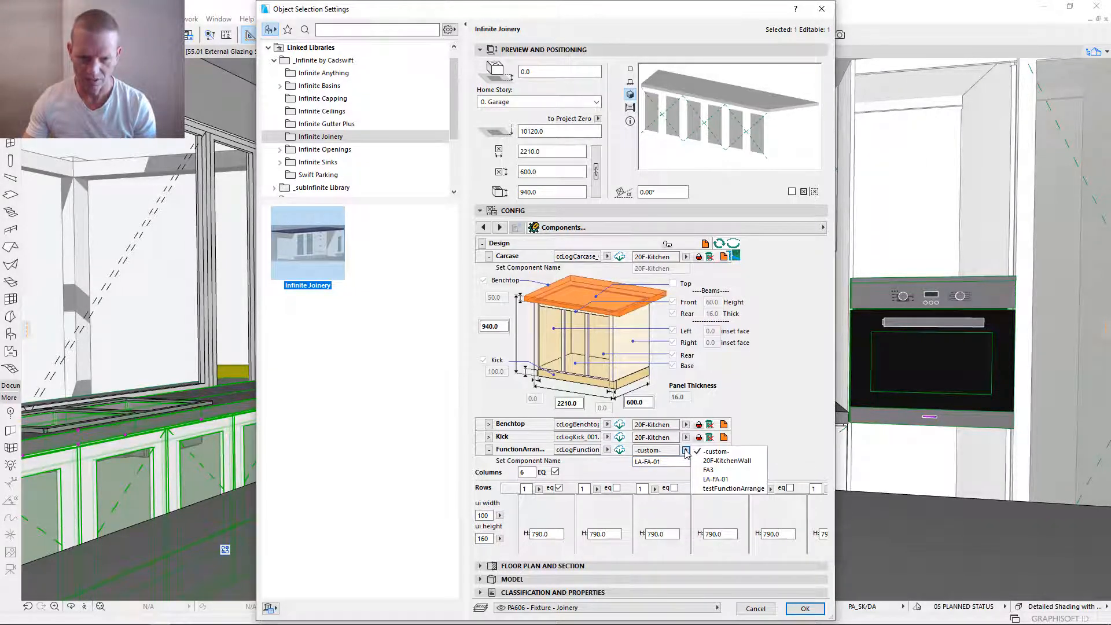
{"action": "left_click", "coordinate": [673, 473]}
{"action": "left_click", "coordinate": [675, 461]}
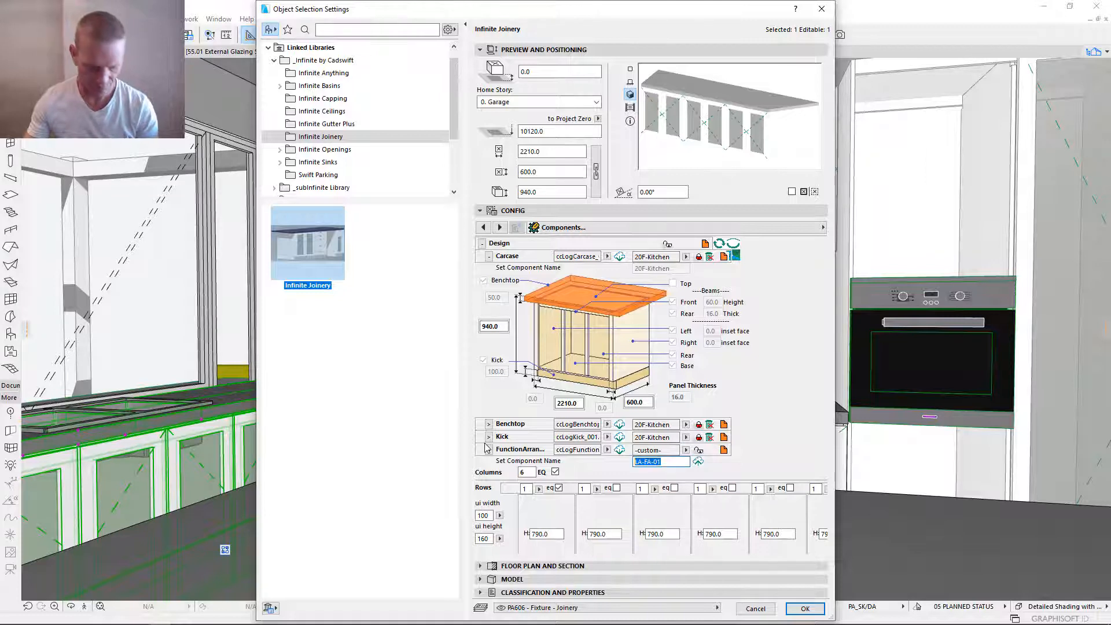
{"action": "type", "text": "20F-Kitche"}
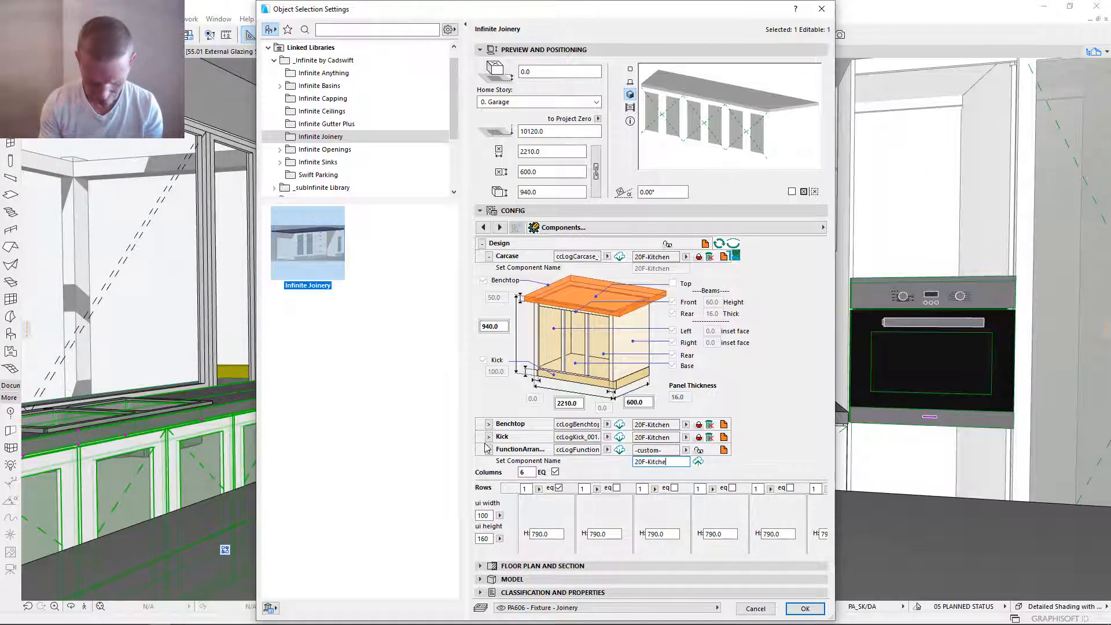
{"action": "type", "text": "Window"}
{"action": "key", "text": "Return"}
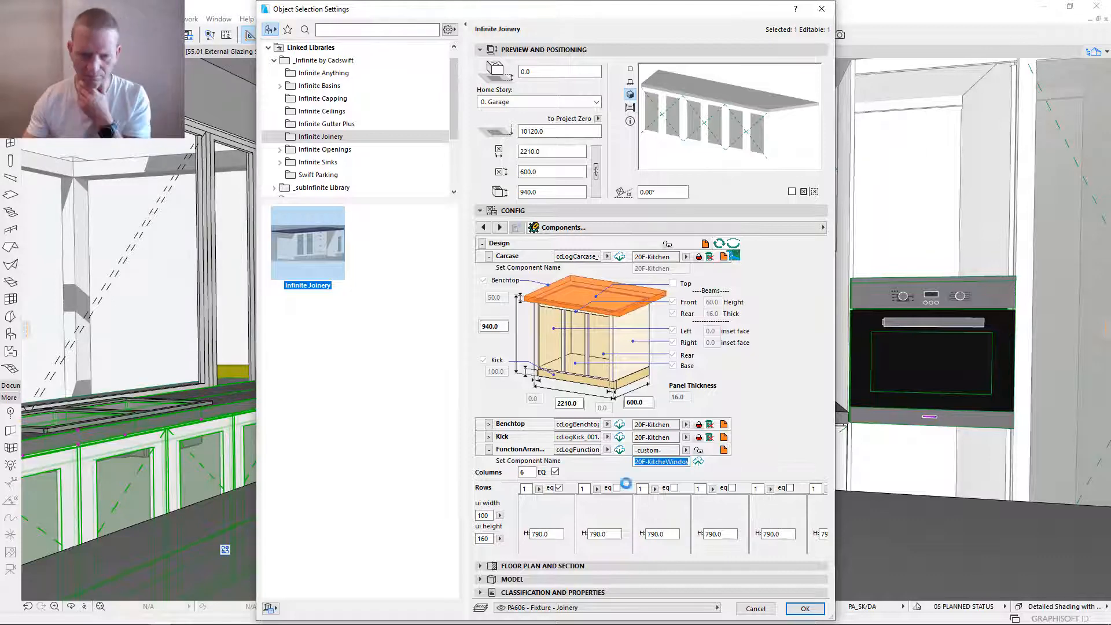
{"action": "left_click", "coordinate": [699, 463]}
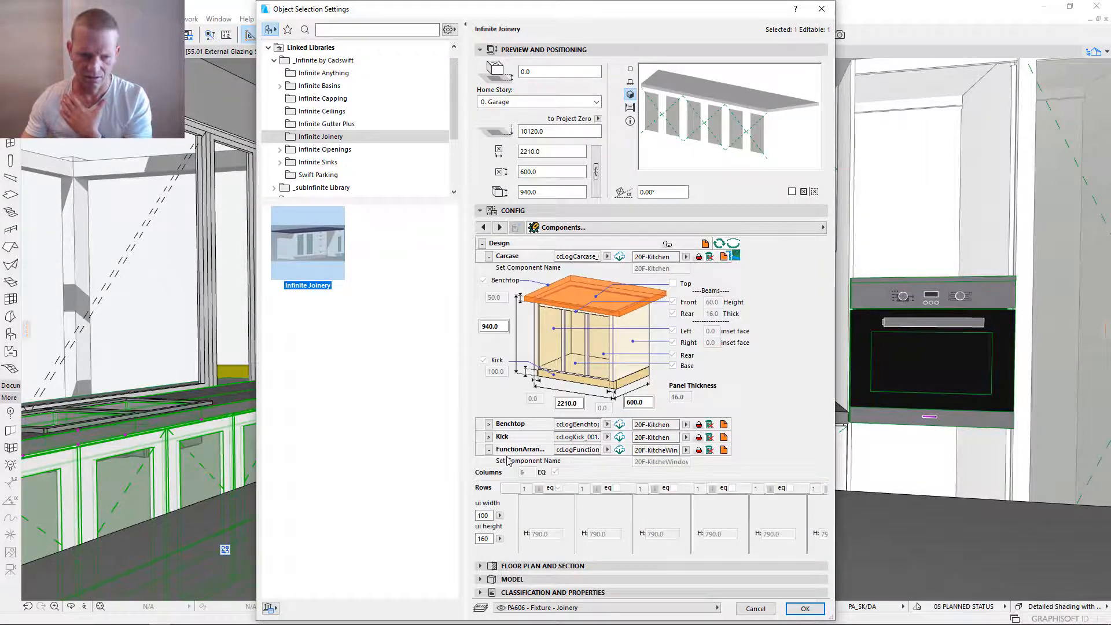
- Show all the Design components, and collapse the FunctionArrangement, Carcase and Design sections
{"action": "left_click", "coordinate": [488, 450]}
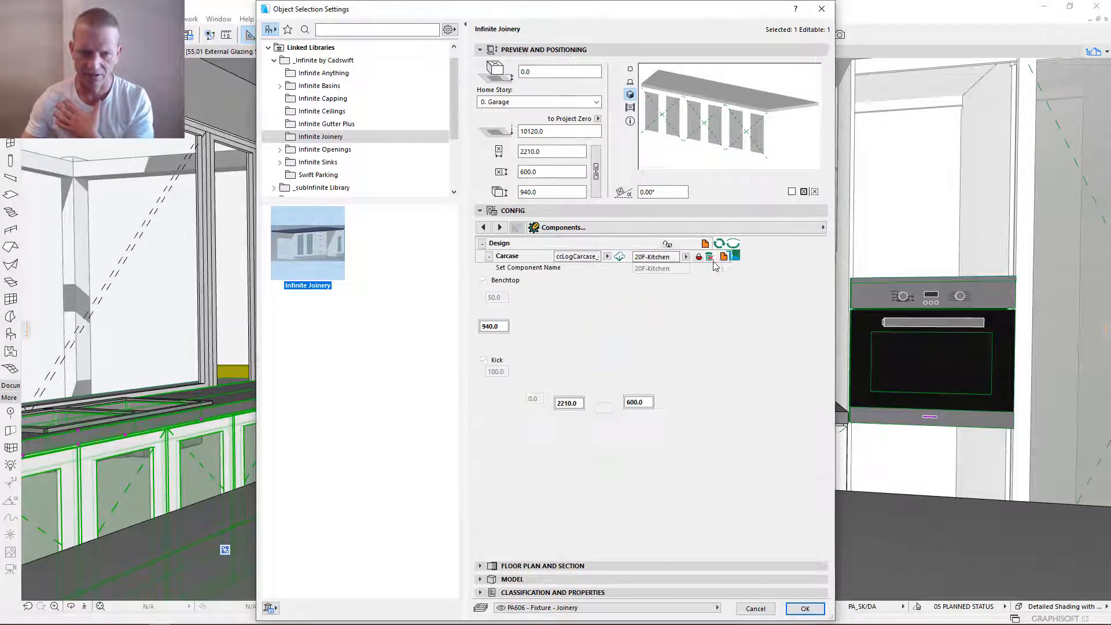
{"action": "left_click", "coordinate": [736, 259]}
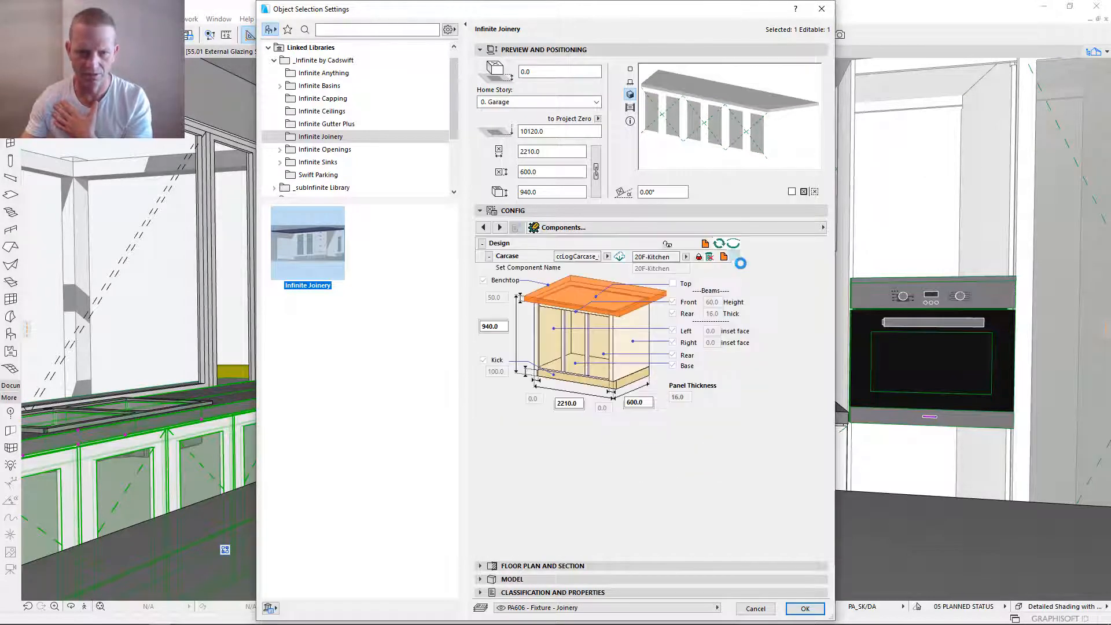
{"action": "left_click", "coordinate": [488, 256]}
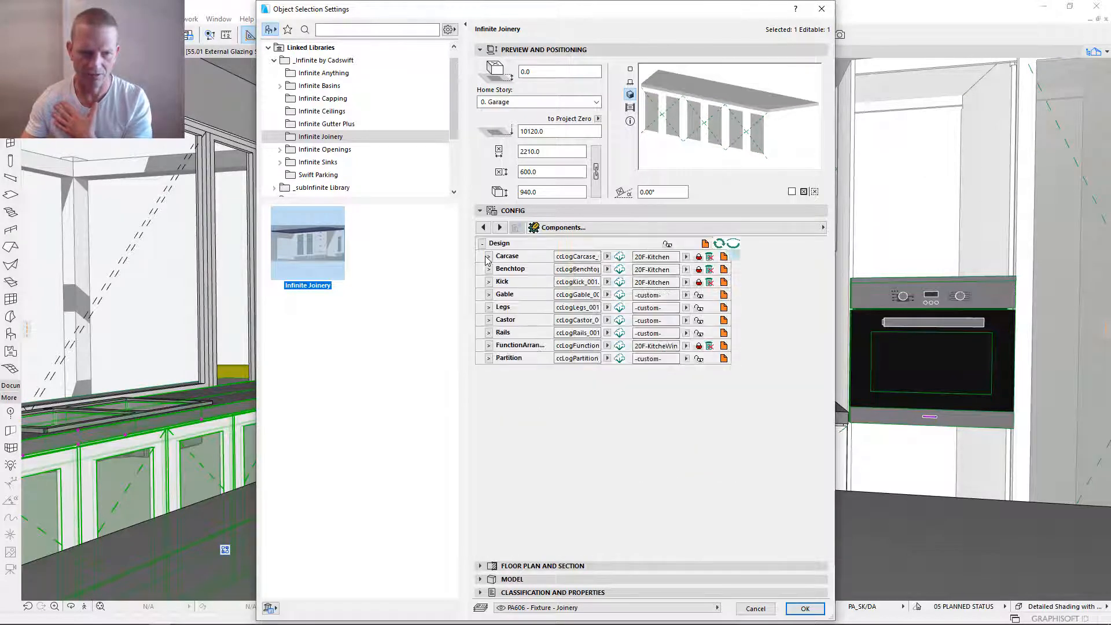
{"action": "left_click", "coordinate": [483, 244]}
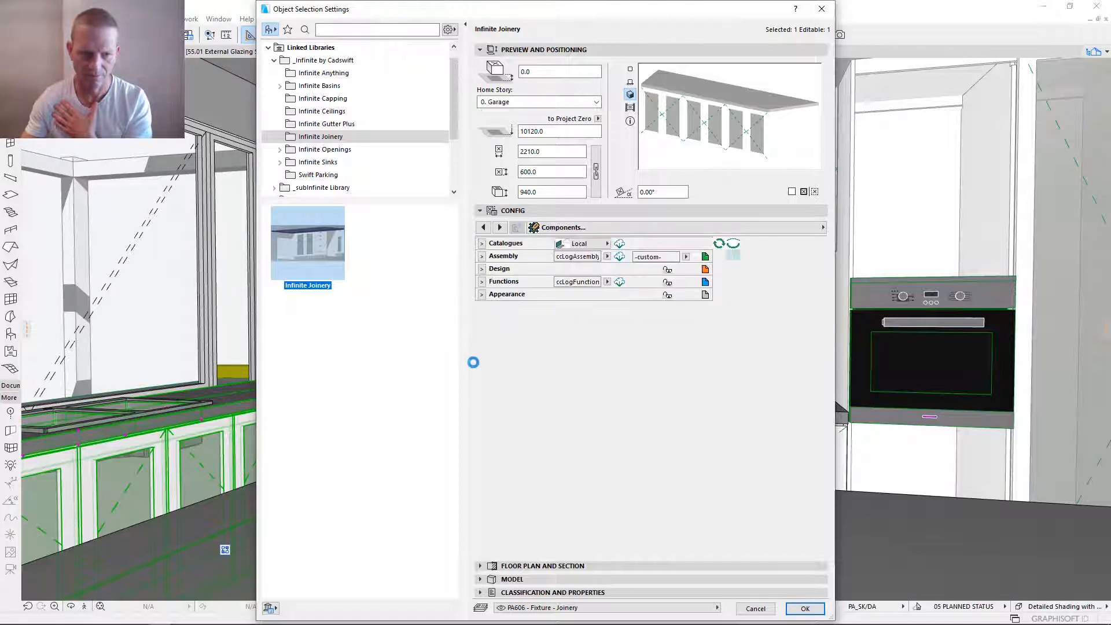
- Expand the Functions section and link Station 1's Function 1 to 20F-KitchenDoor
{"action": "left_click", "coordinate": [481, 282]}
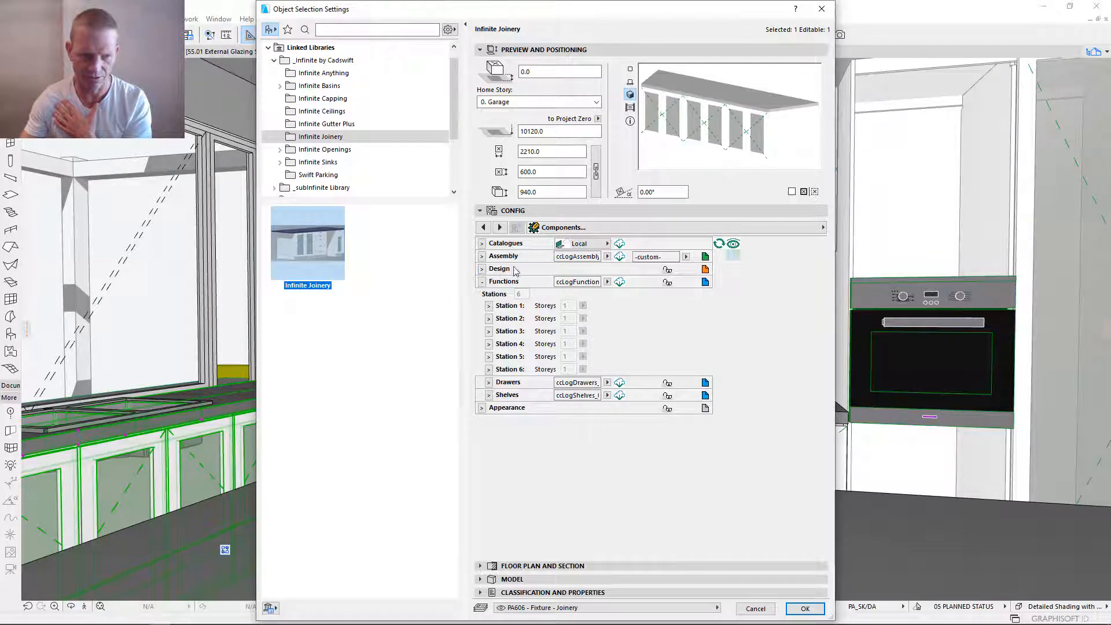
{"action": "left_click", "coordinate": [483, 270]}
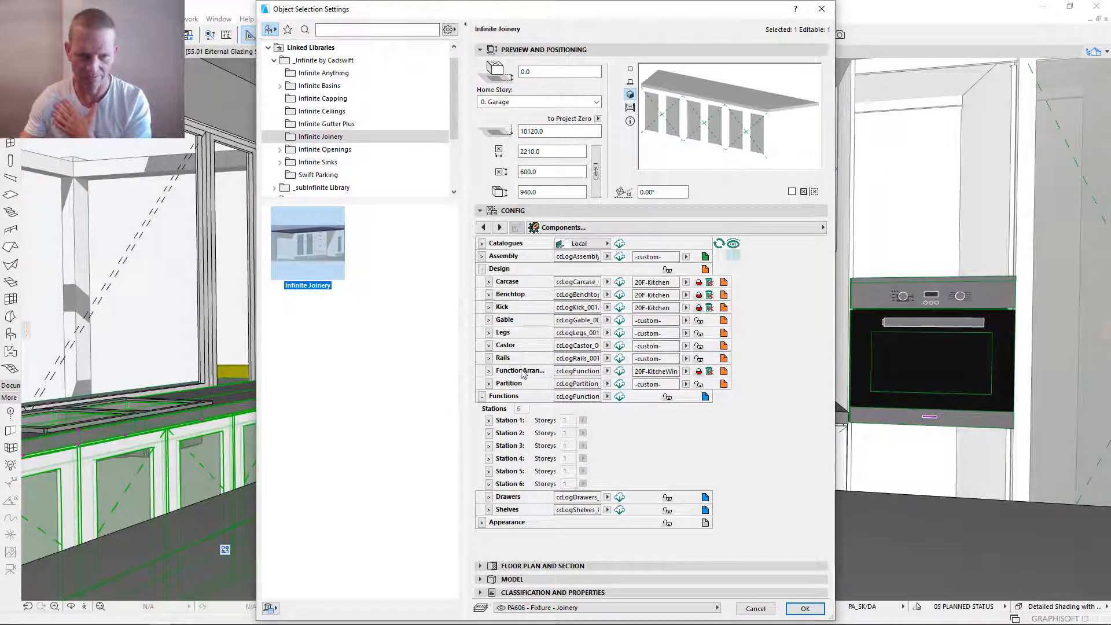
{"action": "left_click", "coordinate": [482, 269]}
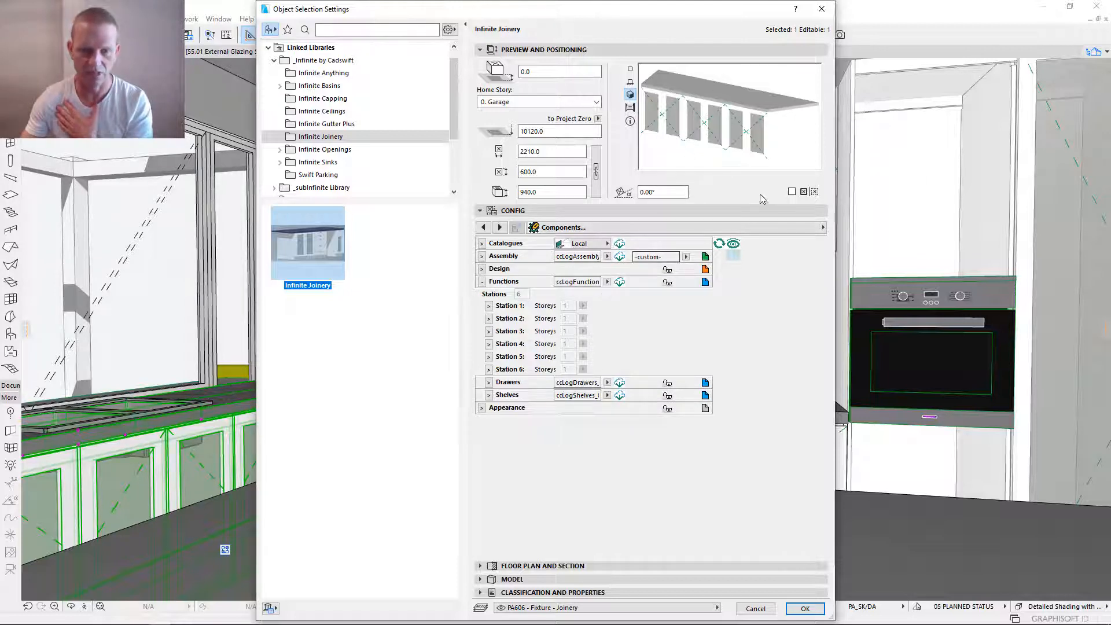
{"action": "left_click", "coordinate": [489, 306]}
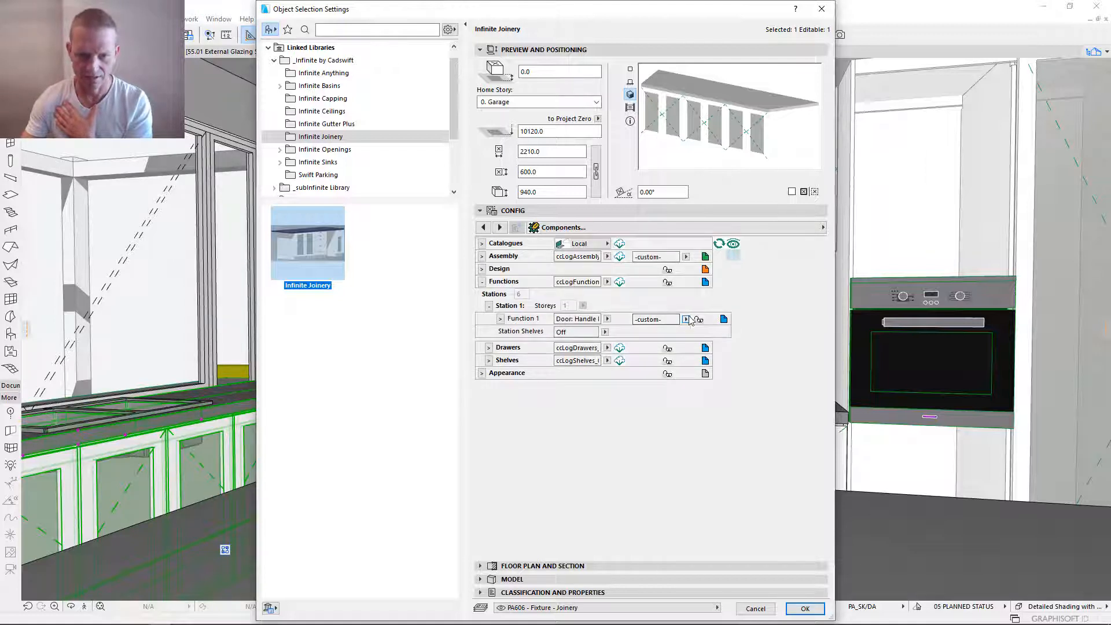
{"action": "left_click", "coordinate": [686, 319]}
{"action": "left_click", "coordinate": [633, 297]}
{"action": "left_click", "coordinate": [685, 319]}
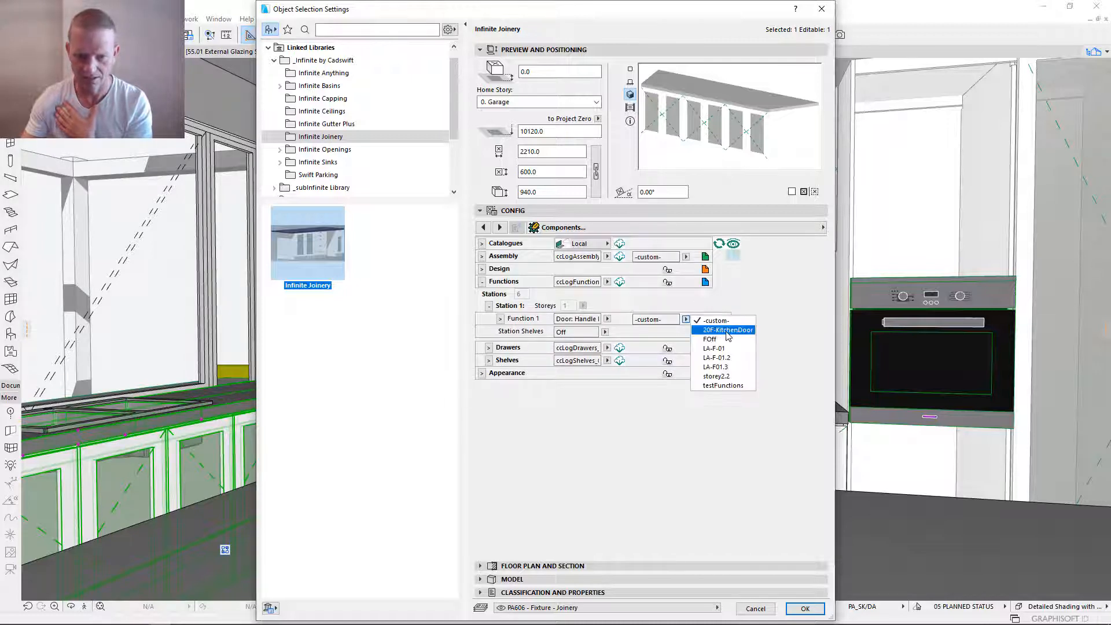
{"action": "left_click", "coordinate": [708, 325]}
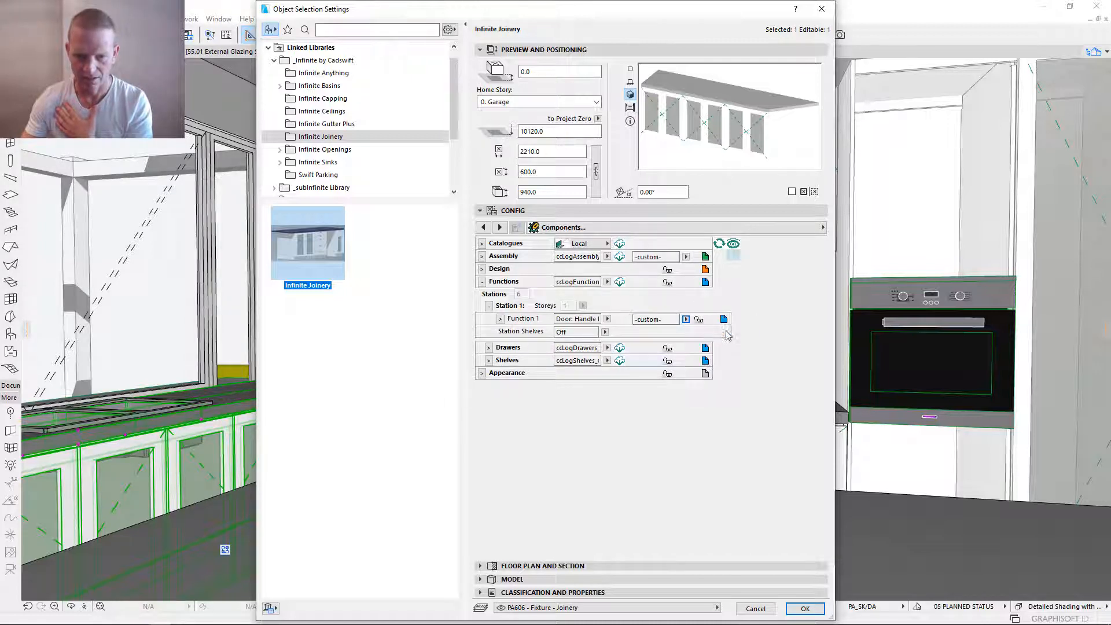
- Link Station 2's Function 1 to 20F-KitchenDoor and collapse that station
{"action": "left_click", "coordinate": [489, 306]}
{"action": "left_click", "coordinate": [490, 319]}
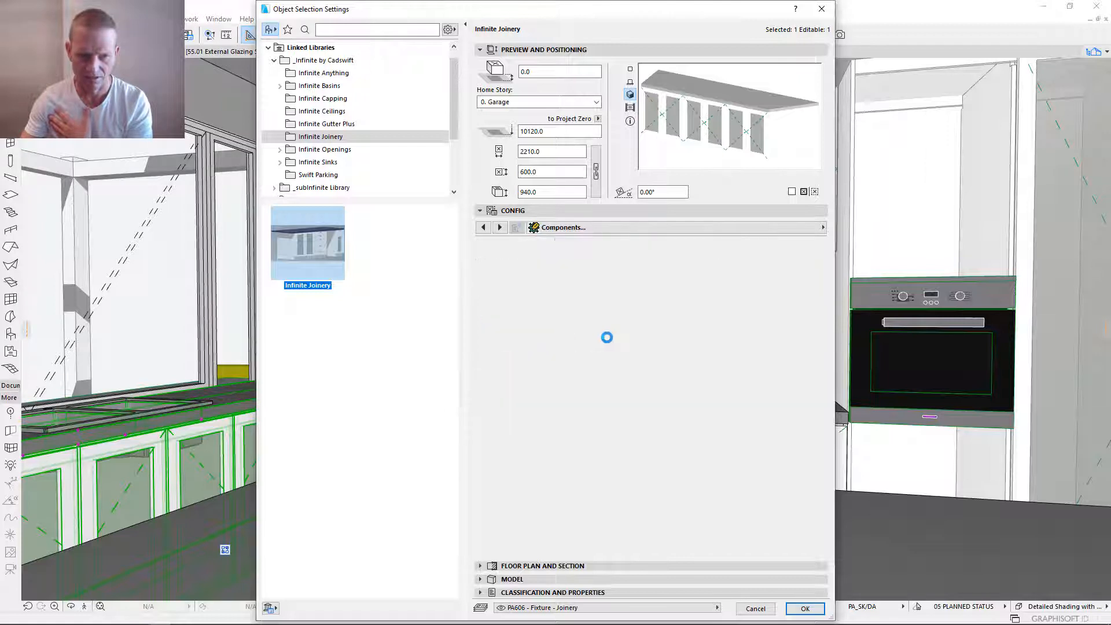
{"action": "left_click", "coordinate": [685, 320]}
{"action": "left_click", "coordinate": [709, 326]}
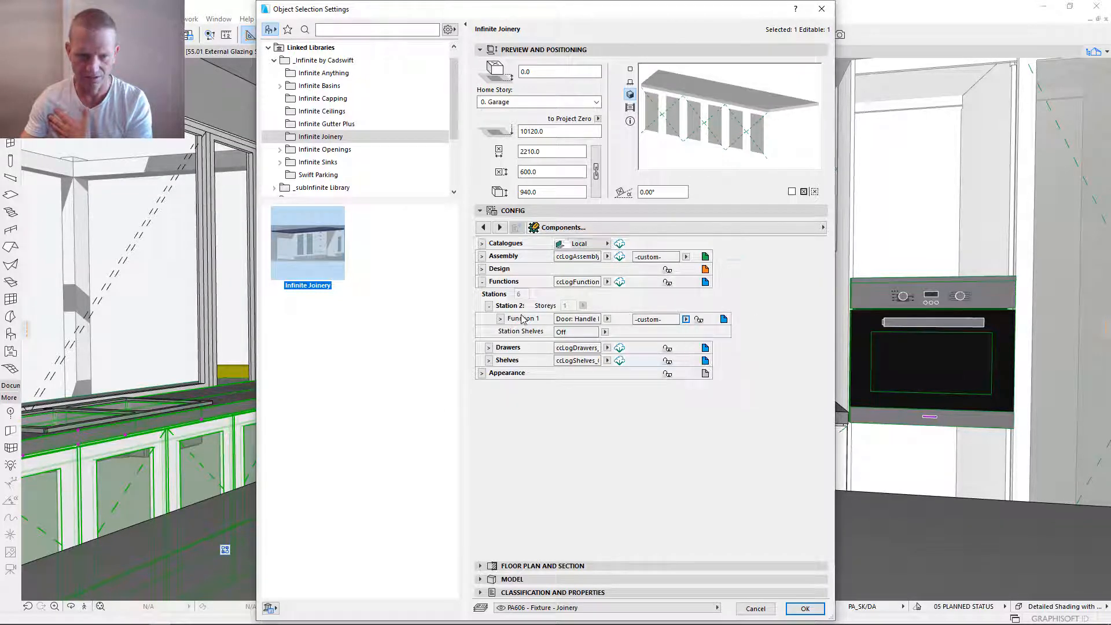
{"action": "left_click", "coordinate": [489, 306]}
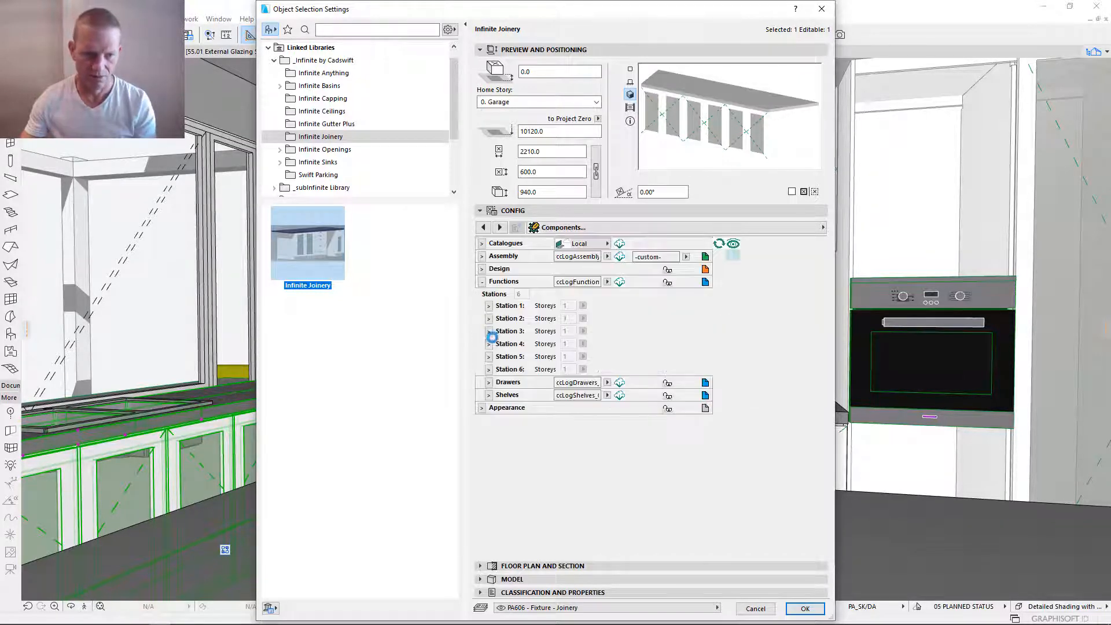
- Open Station 3's Function 1 details and link the function to 20F-KitchenDoor
{"action": "left_click", "coordinate": [489, 331]}
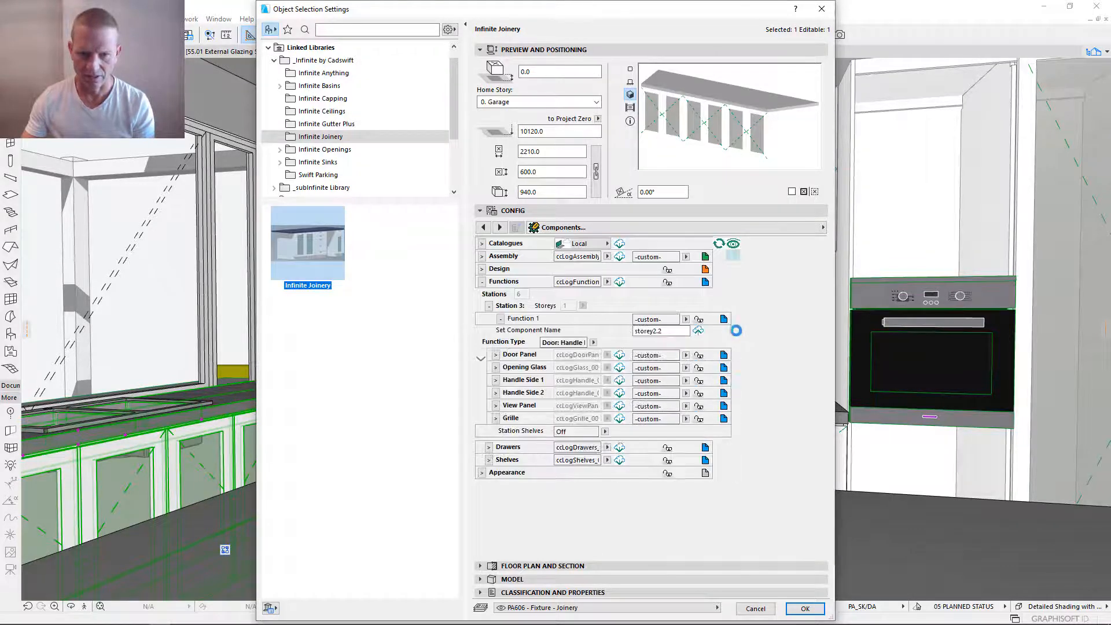
{"action": "left_click", "coordinate": [686, 320]}
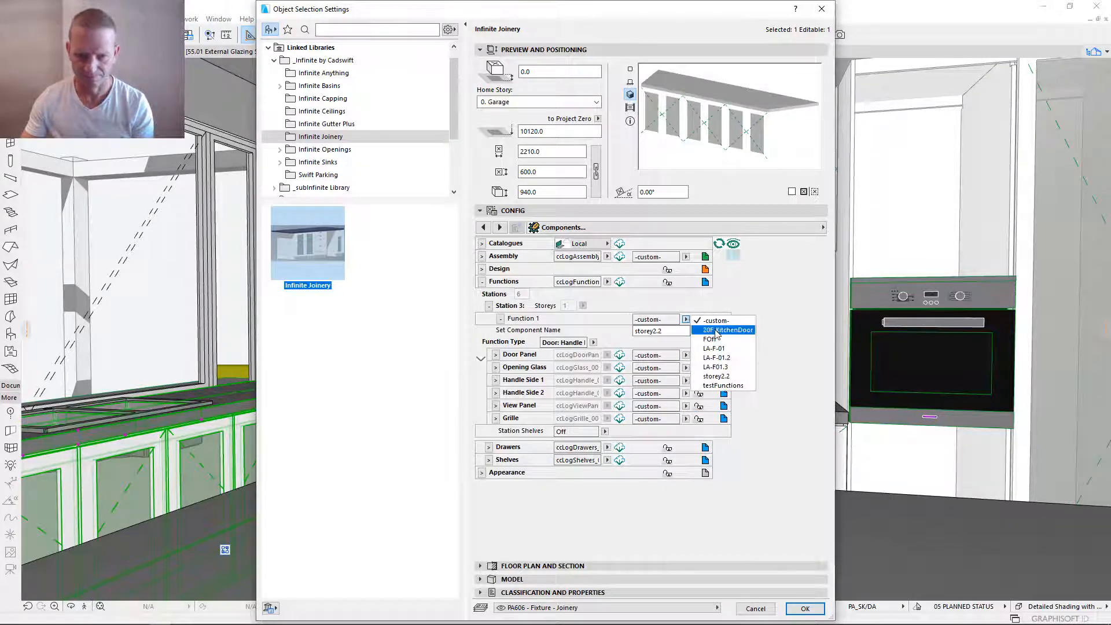
{"action": "left_click", "coordinate": [709, 325]}
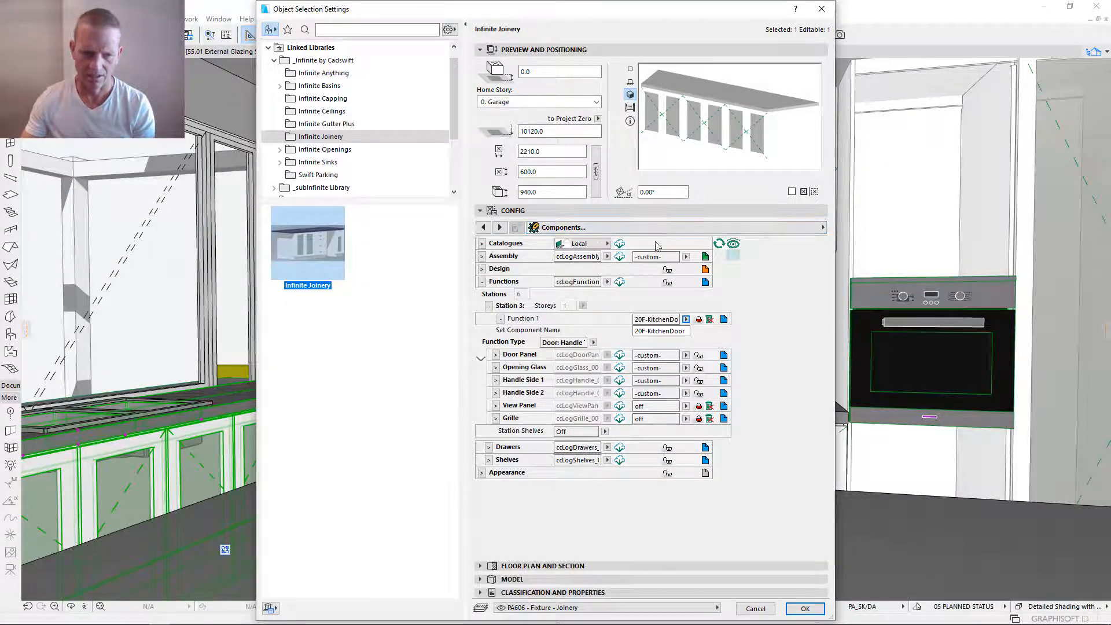
- Reload the catalogues of Station 3's Door Panel, Opening Glass and Handle Side 1, and download components from all assigned catalogues
{"action": "left_click", "coordinate": [620, 355]}
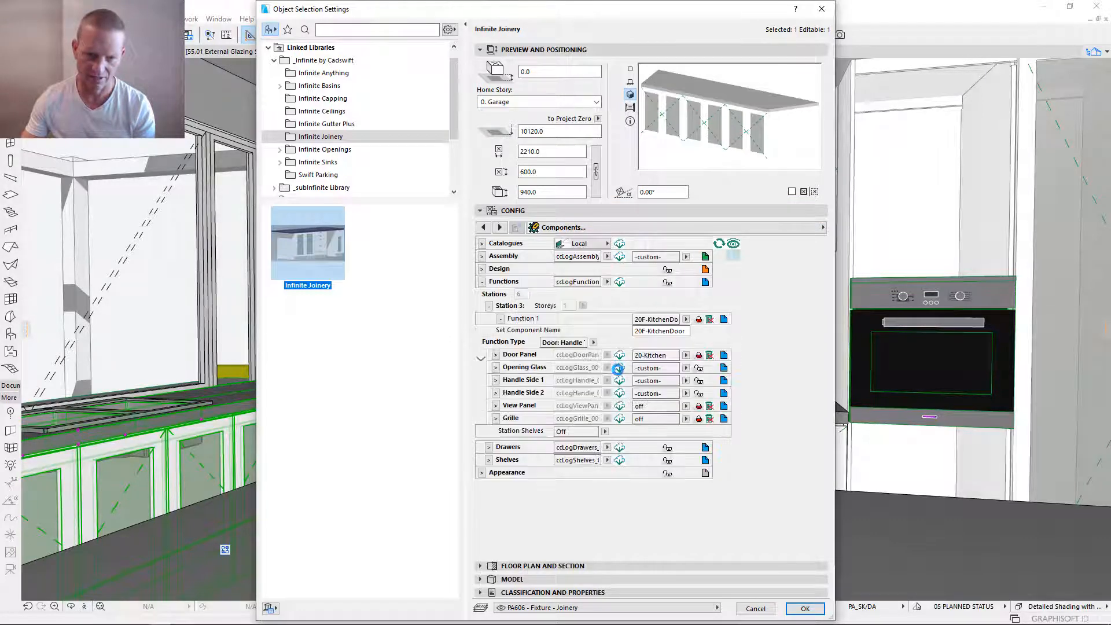
{"action": "left_click", "coordinate": [619, 368]}
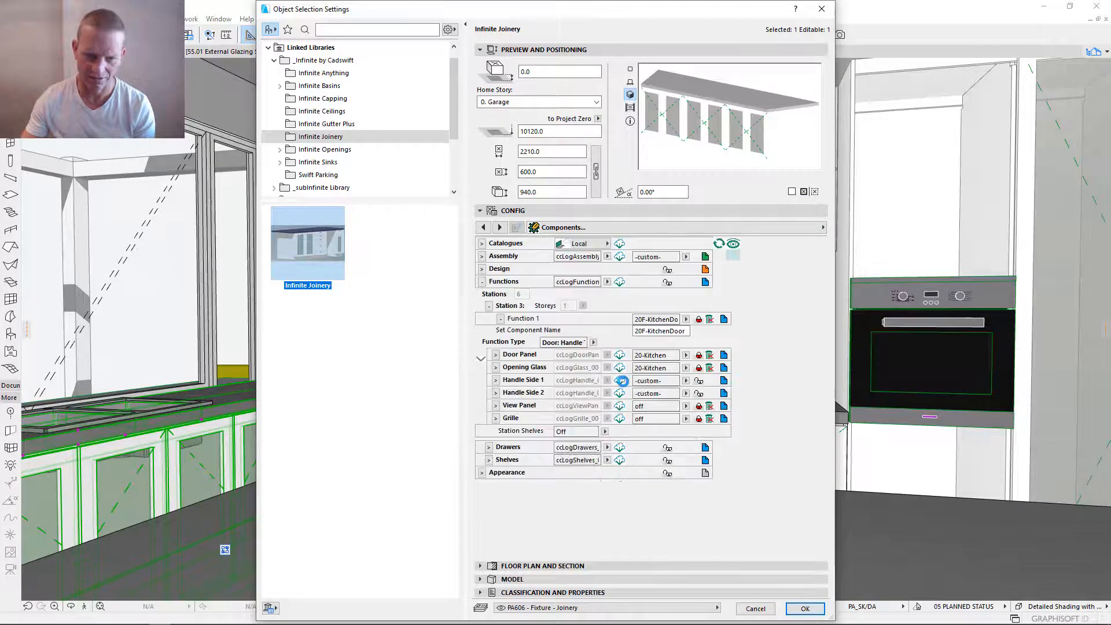
{"action": "left_click", "coordinate": [622, 380]}
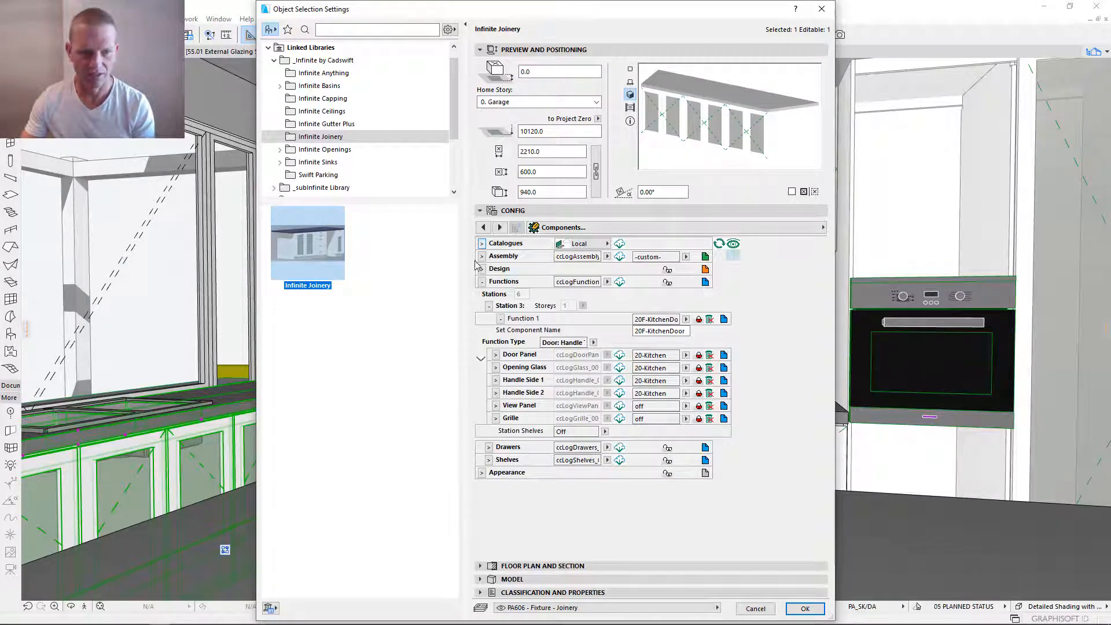
{"action": "left_click", "coordinate": [619, 244]}
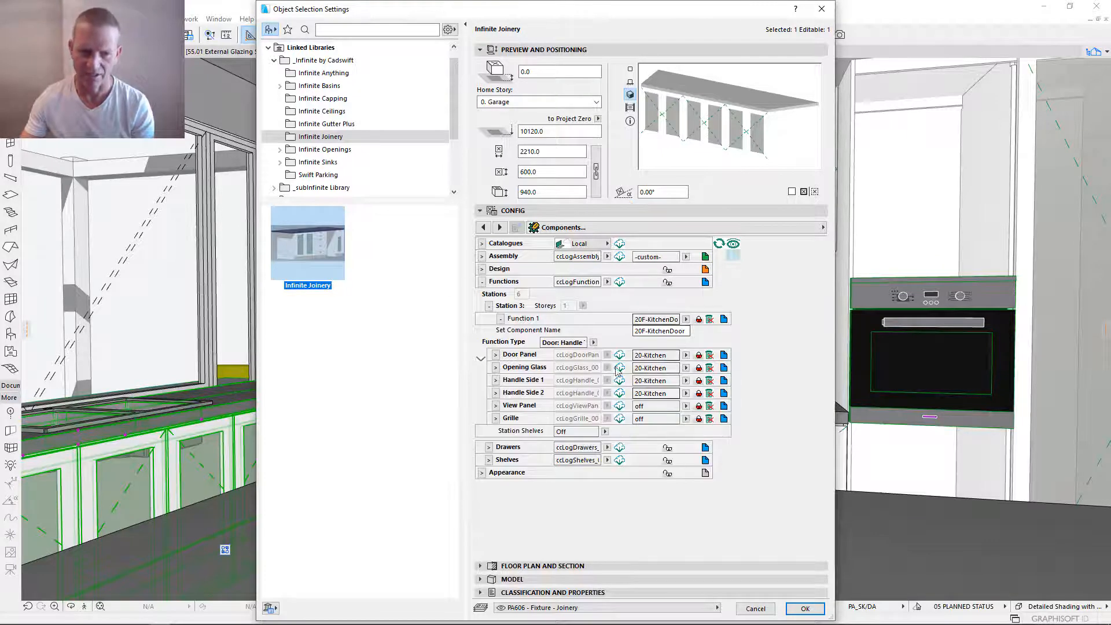
- Close Station 3 and link Station 4's Function 1 to 20F-KitchenDoor, showing its door components
{"action": "left_click", "coordinate": [489, 305]}
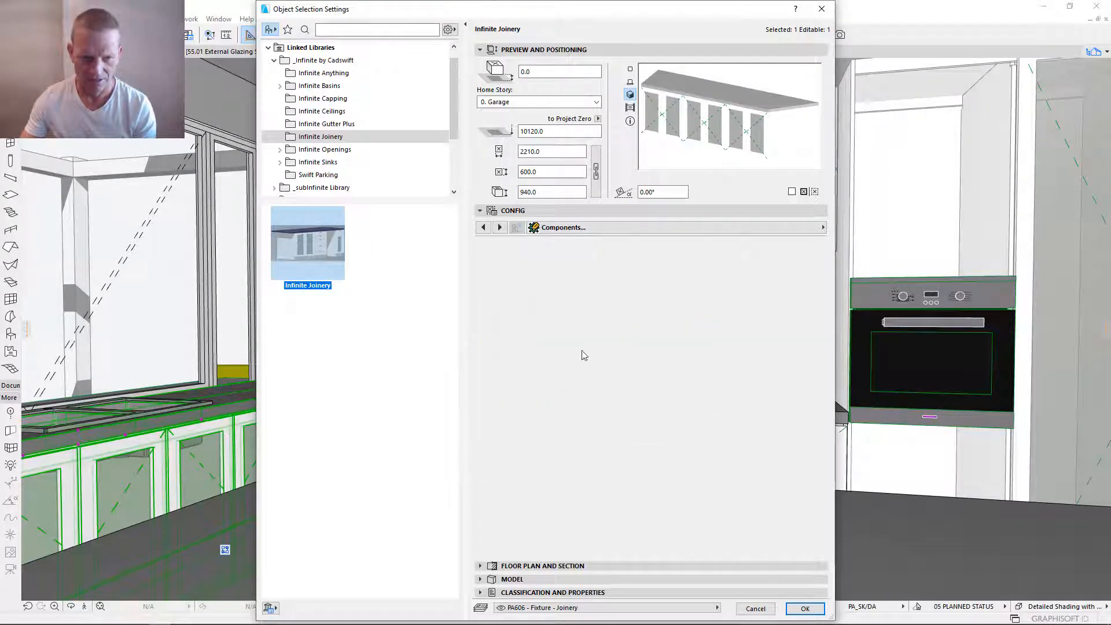
{"action": "left_click", "coordinate": [489, 344]}
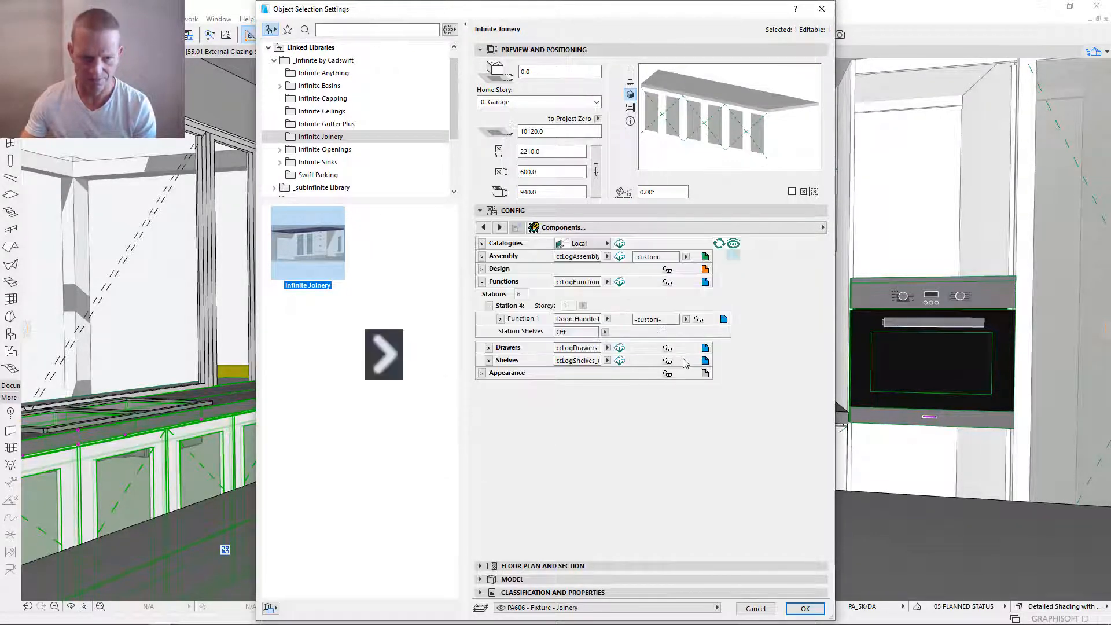
{"action": "left_click", "coordinate": [501, 319]}
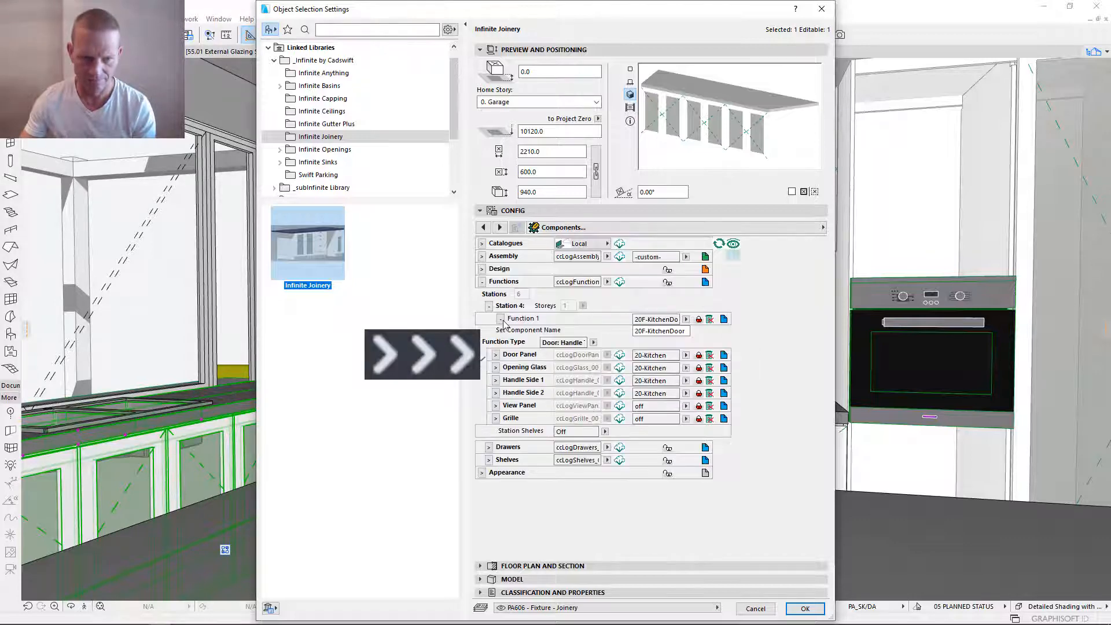
- Link Function 1 of Stations 5 and 6 to 20F-KitchenDoor and collapse the Functions section
{"action": "left_click", "coordinate": [489, 305]}
{"action": "left_click", "coordinate": [489, 357]}
{"action": "left_click", "coordinate": [686, 319]}
{"action": "left_click", "coordinate": [715, 358]}
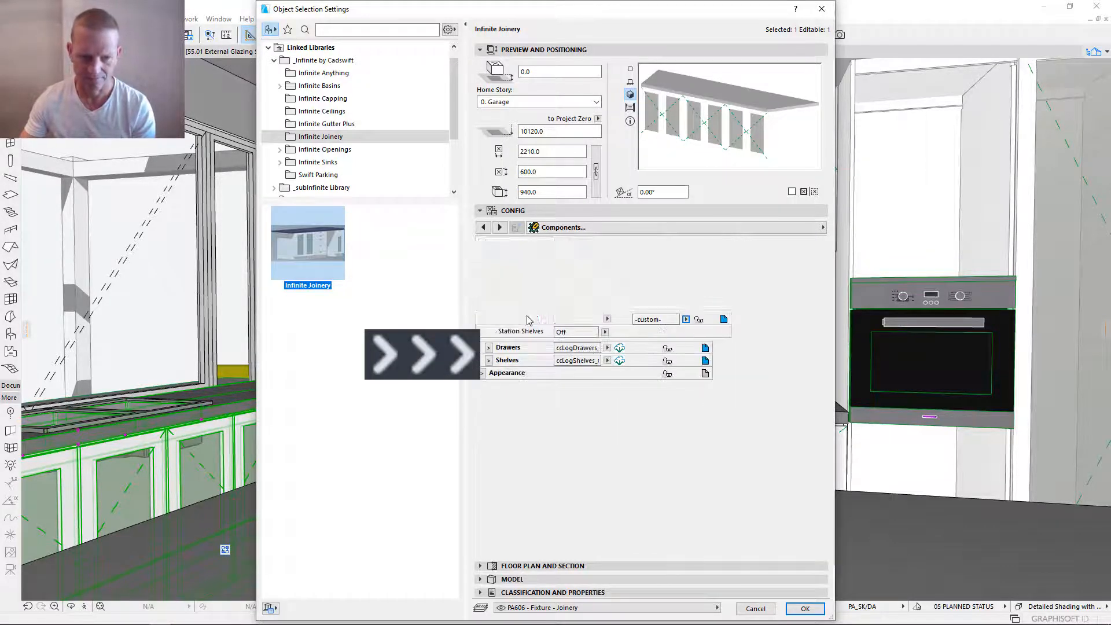
{"action": "left_click", "coordinate": [489, 305]}
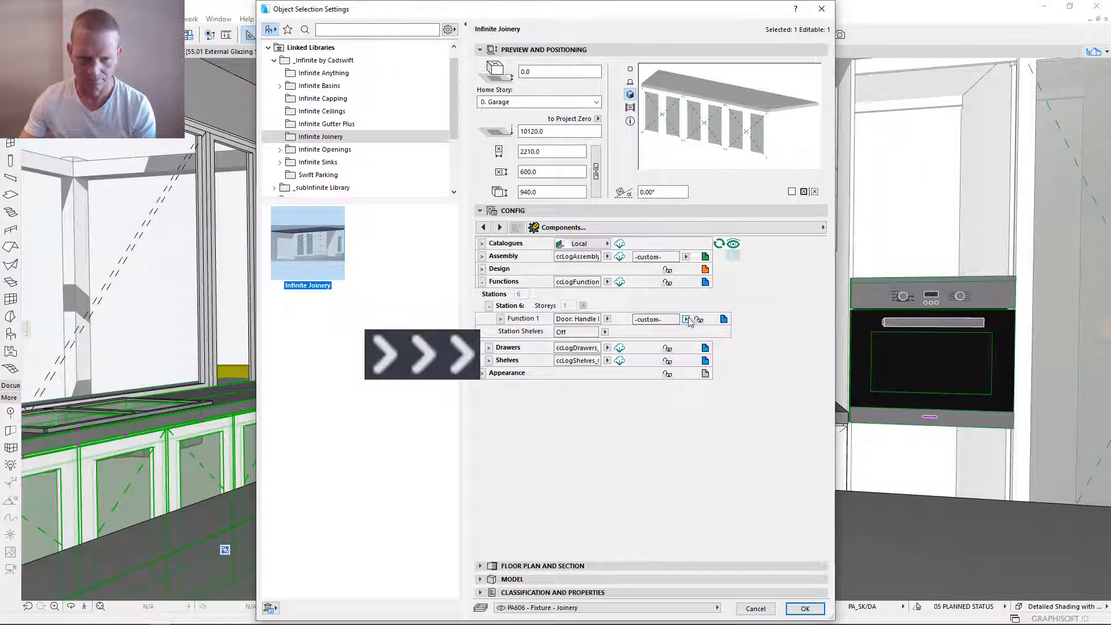
{"action": "left_click", "coordinate": [489, 306]}
{"action": "left_click", "coordinate": [482, 281]}
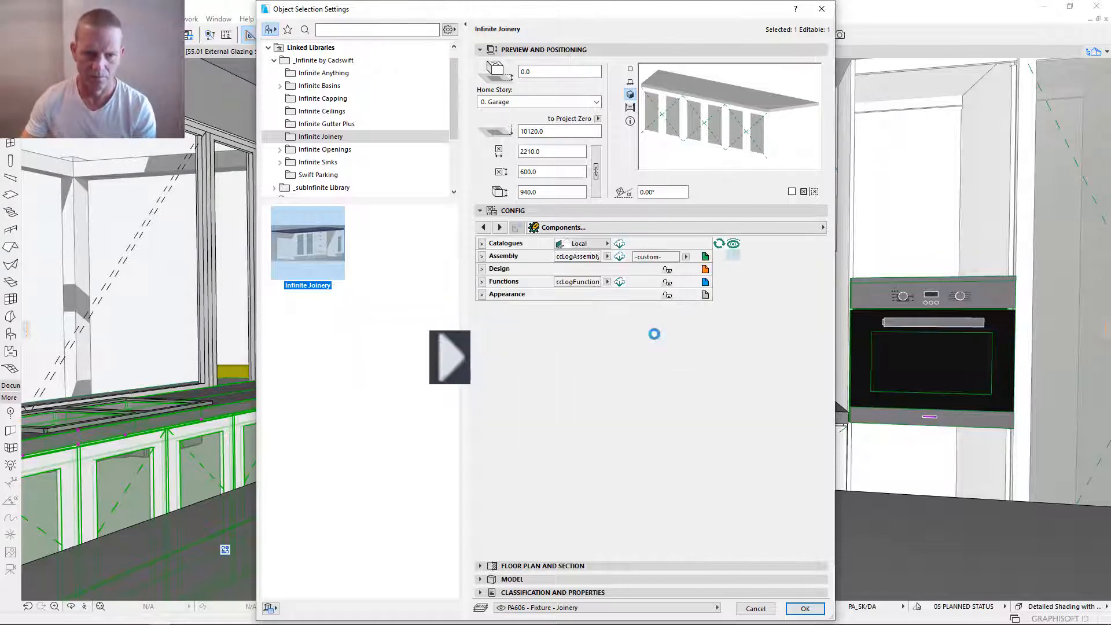
- Copy the function arrangement's name, 20F-KitcheWindow, into the Assembly's component name
{"action": "left_click", "coordinate": [482, 269]}
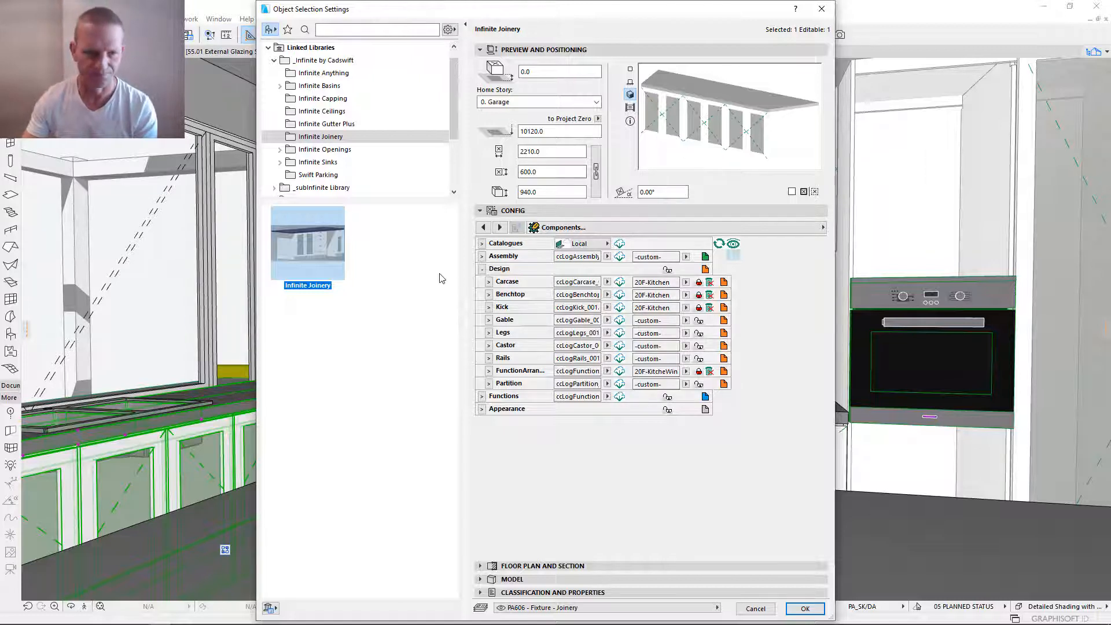
{"action": "left_click", "coordinate": [482, 256]}
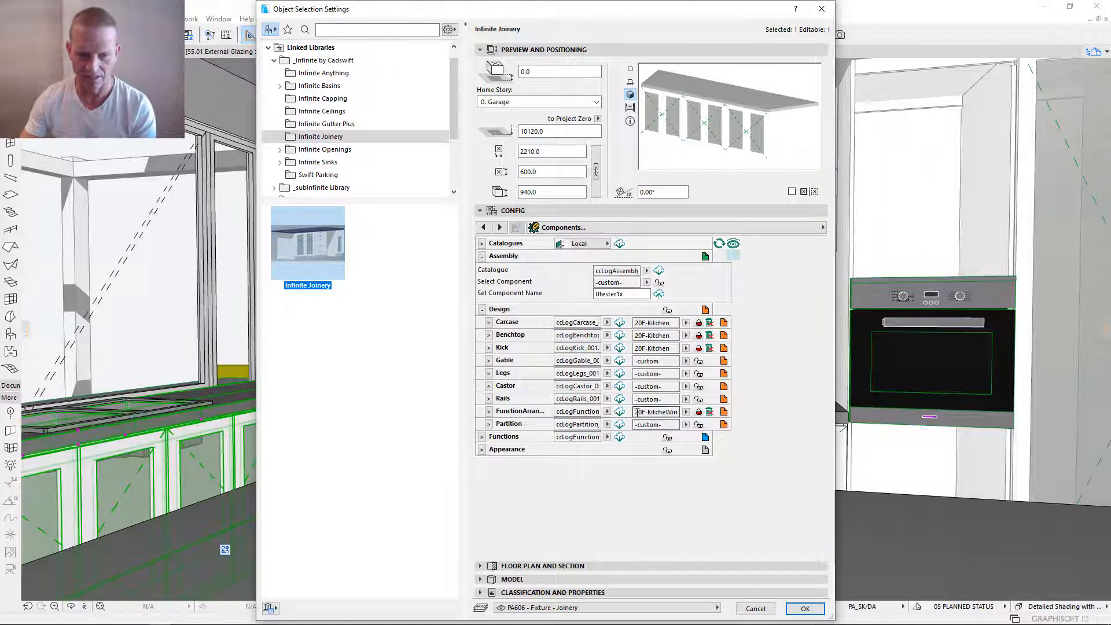
{"action": "left_click_drag", "start_coordinate": [638, 412], "coordinate": [698, 412]}
{"action": "key", "text": "ctrl+c"}
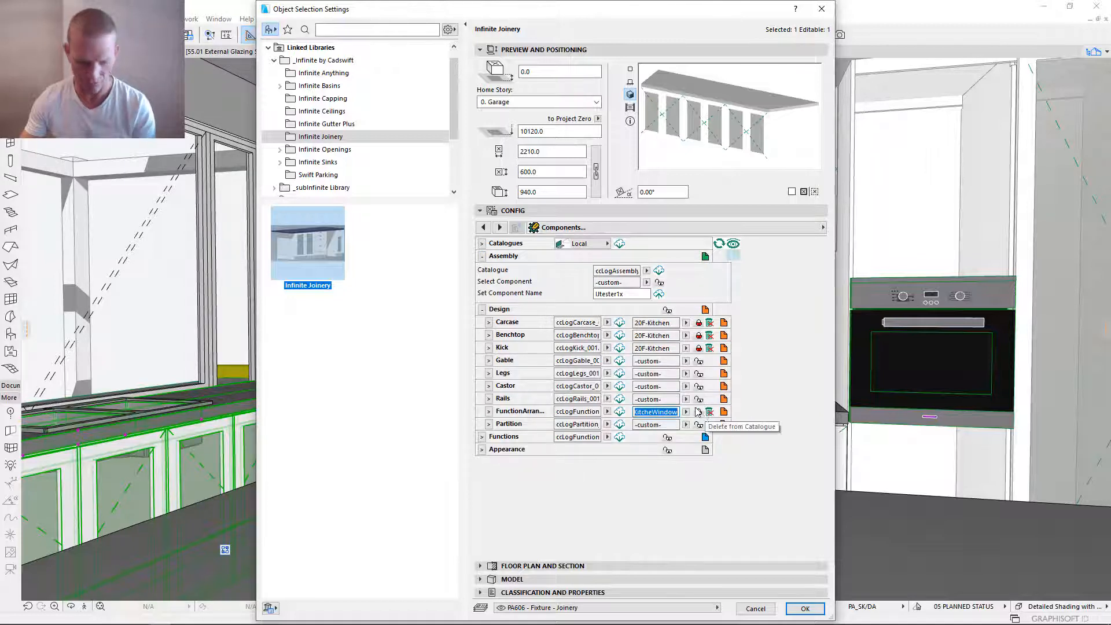
{"action": "left_click", "coordinate": [636, 295]}
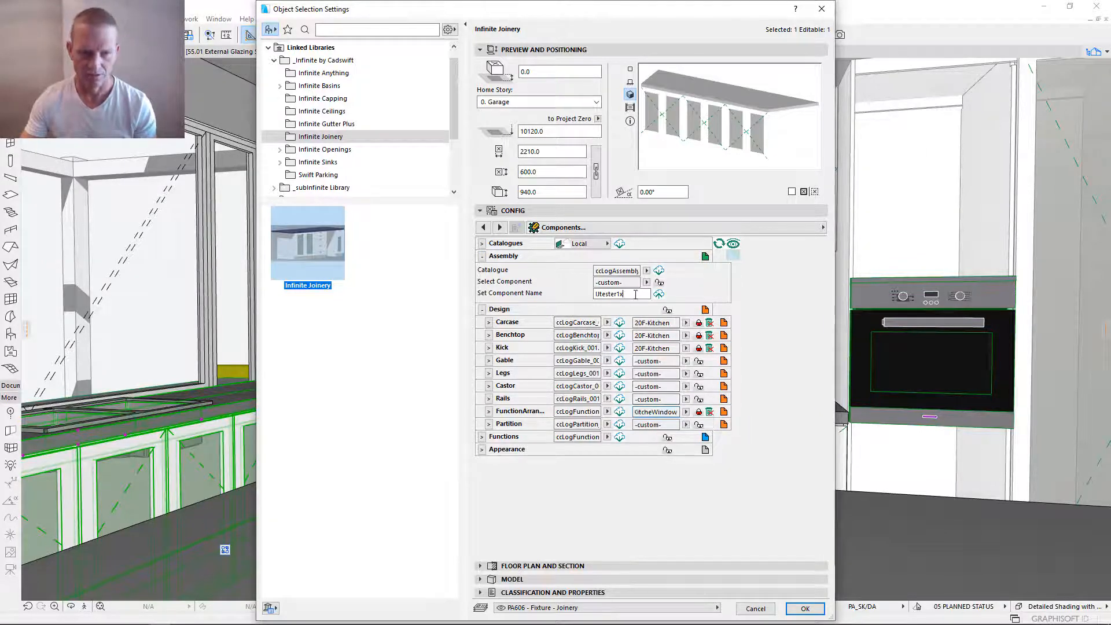
{"action": "left_click_drag", "start_coordinate": [635, 294], "coordinate": [520, 296]}
{"action": "key", "text": "ctrl+v"}
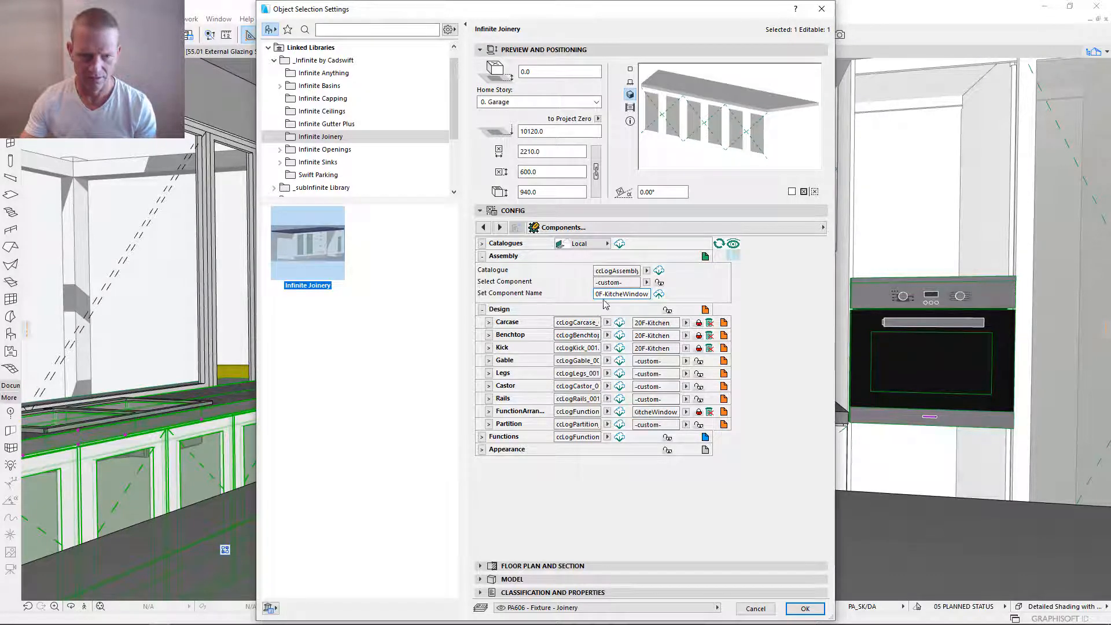
- Save the 20F-KitcheWindow assembly to its catalogue, reload the catalogue and link the bench to it
{"action": "left_click", "coordinate": [659, 294]}
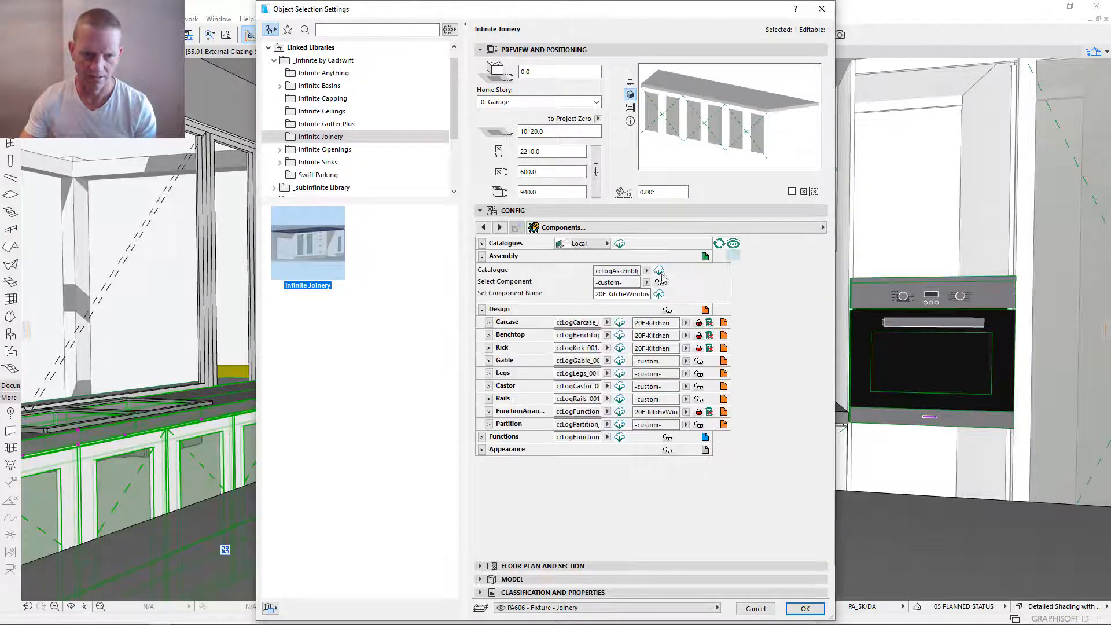
{"action": "left_click", "coordinate": [659, 271]}
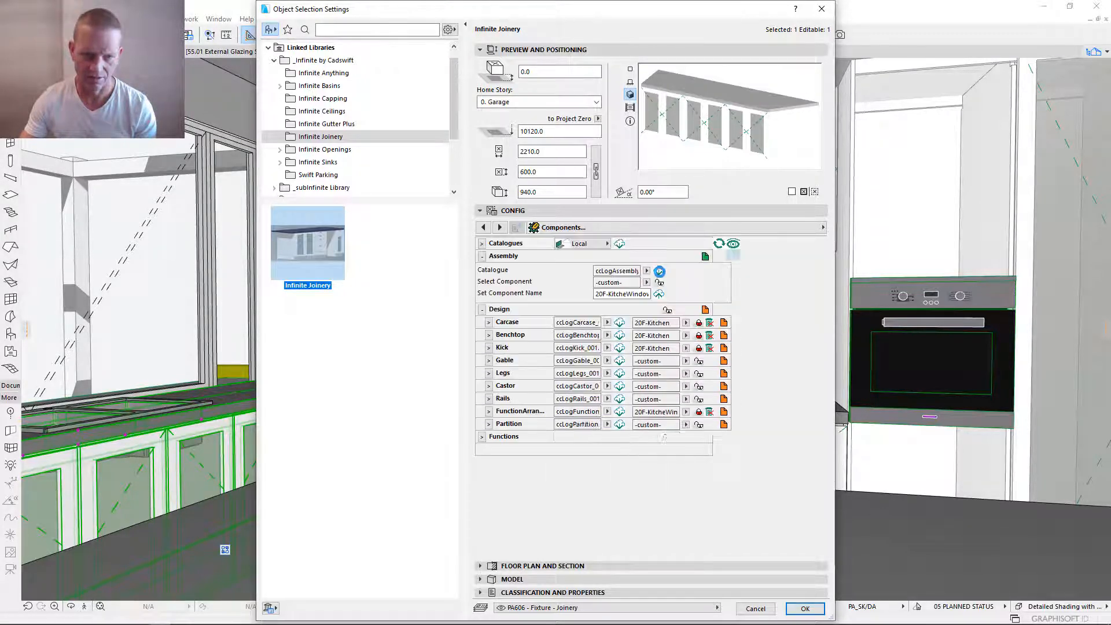
{"action": "left_click", "coordinate": [659, 283]}
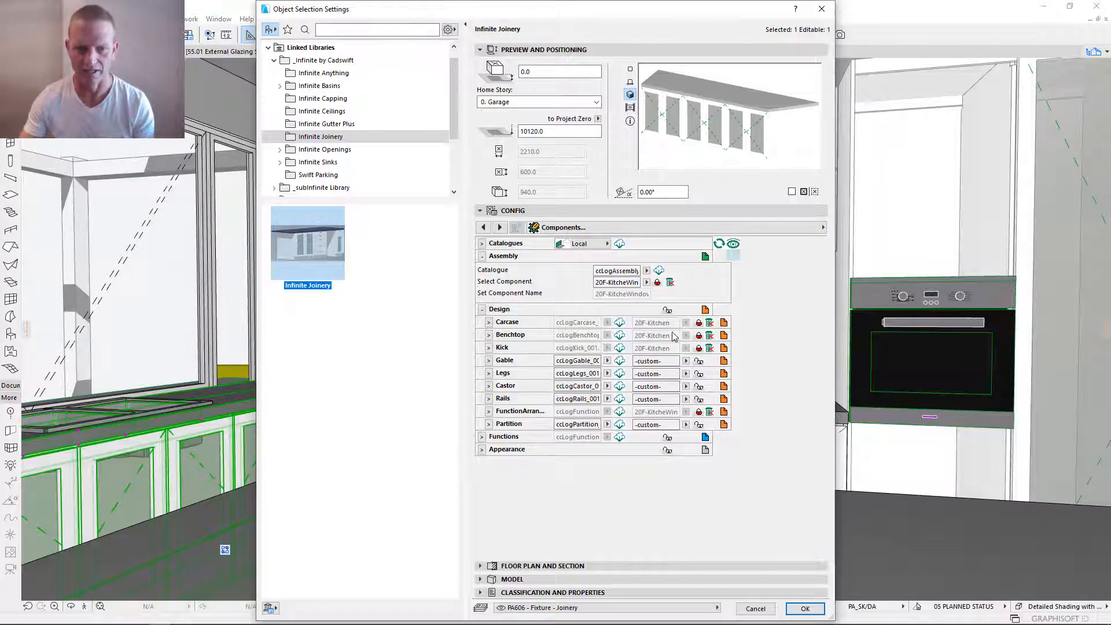
- Set the Gable design component to off
{"action": "left_click", "coordinate": [686, 361]}
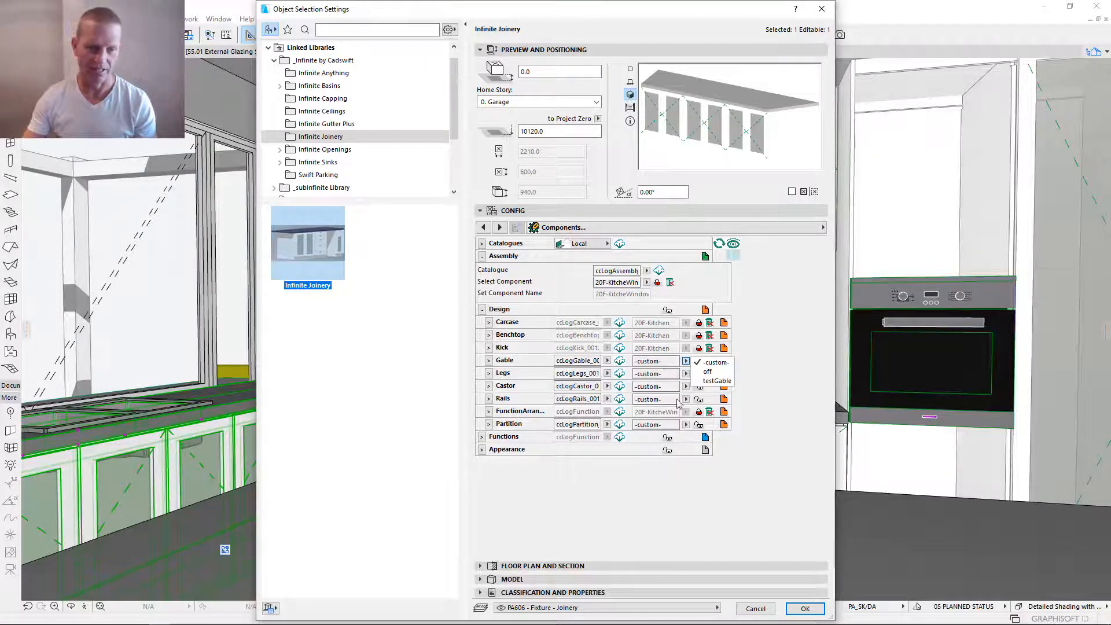
{"action": "left_click", "coordinate": [667, 361]}
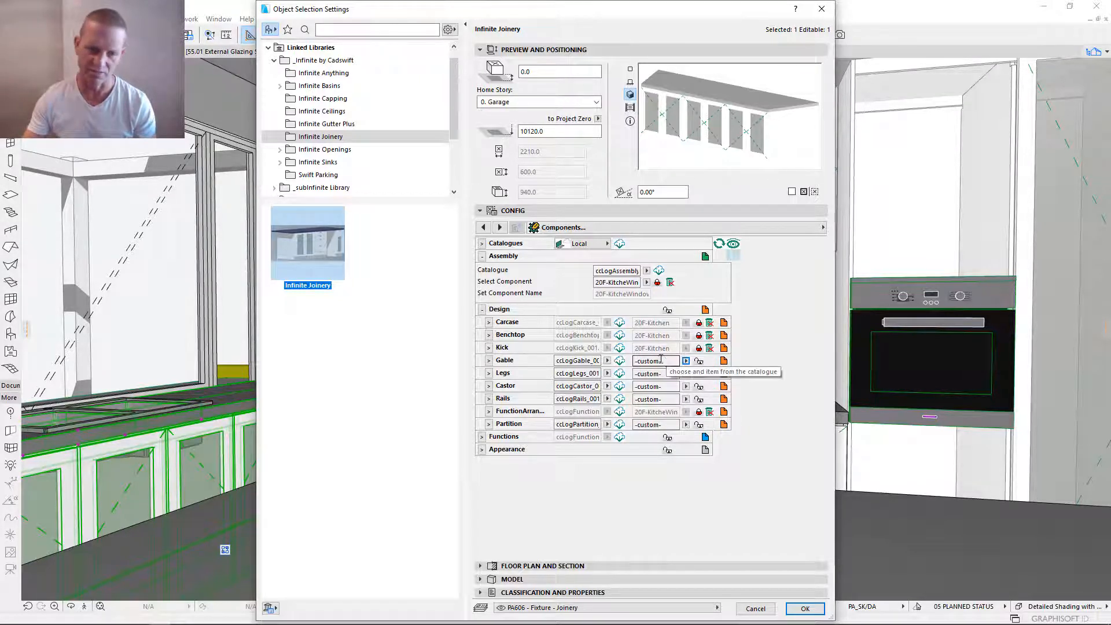
{"action": "left_click_drag", "start_coordinate": [667, 361], "coordinate": [598, 362]}
{"action": "key", "text": "Tab"}
{"action": "key", "text": "Tab"}
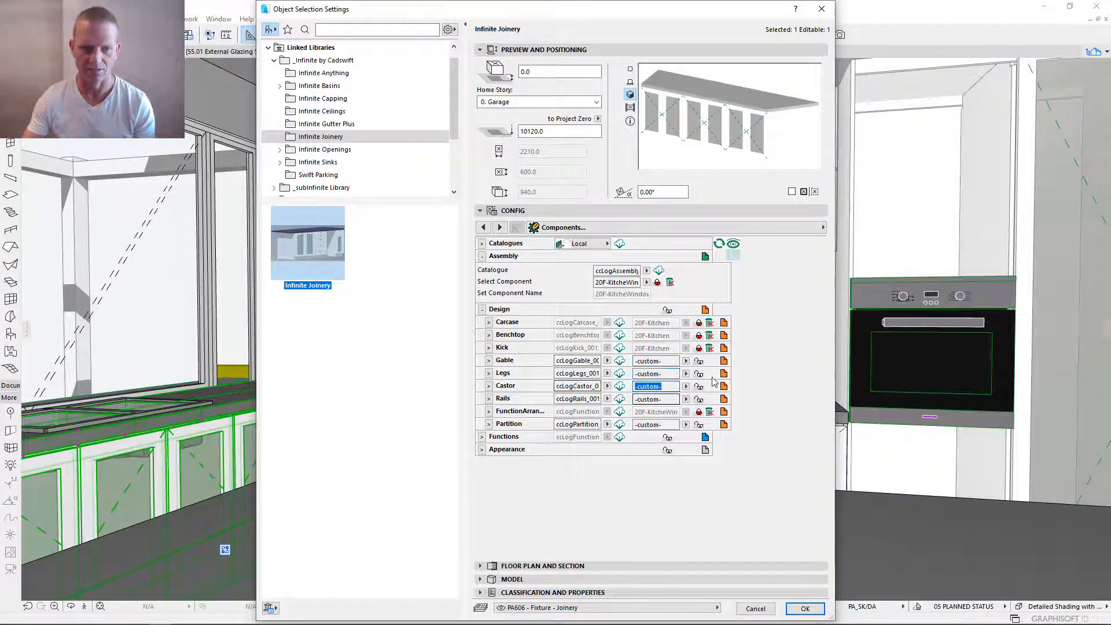
{"action": "left_click", "coordinate": [686, 360]}
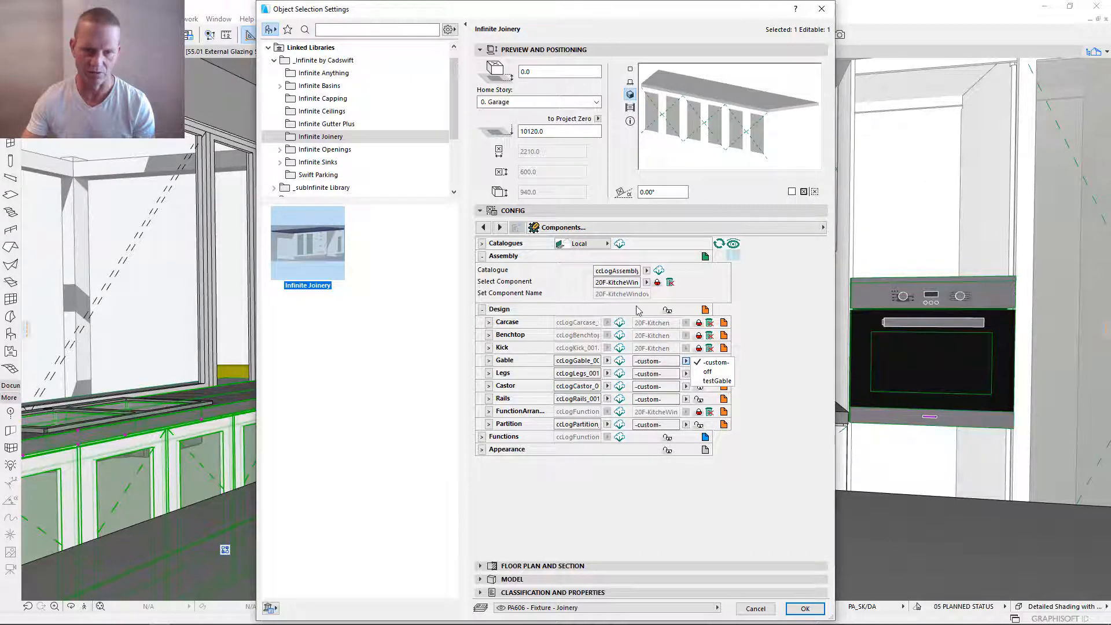
{"action": "left_click", "coordinate": [686, 363]}
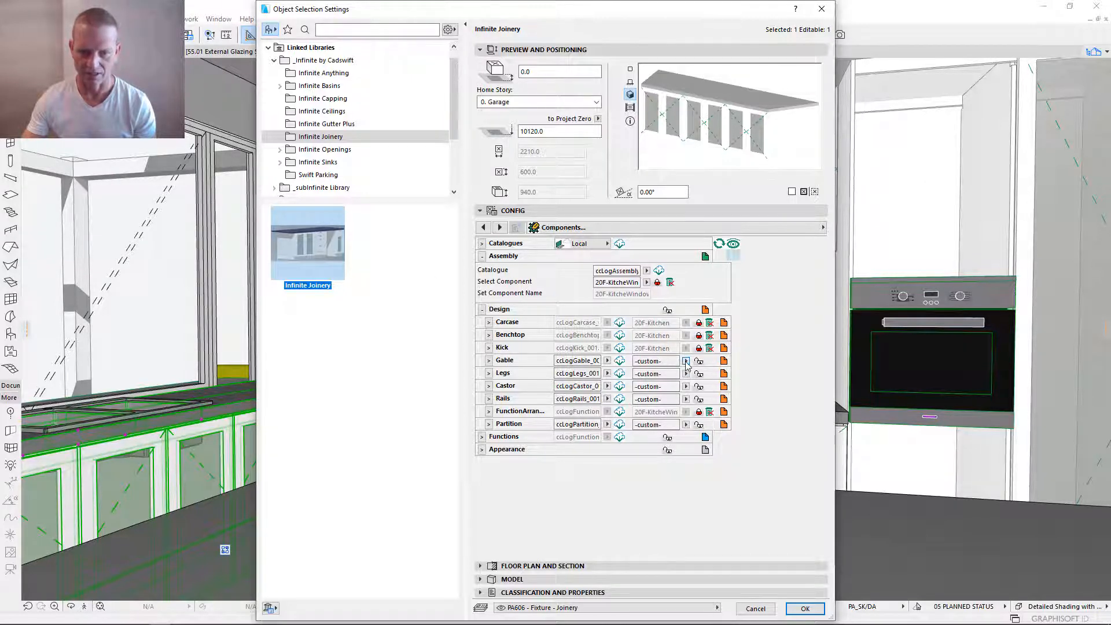
{"action": "left_click", "coordinate": [686, 363]}
{"action": "left_click", "coordinate": [718, 374]}
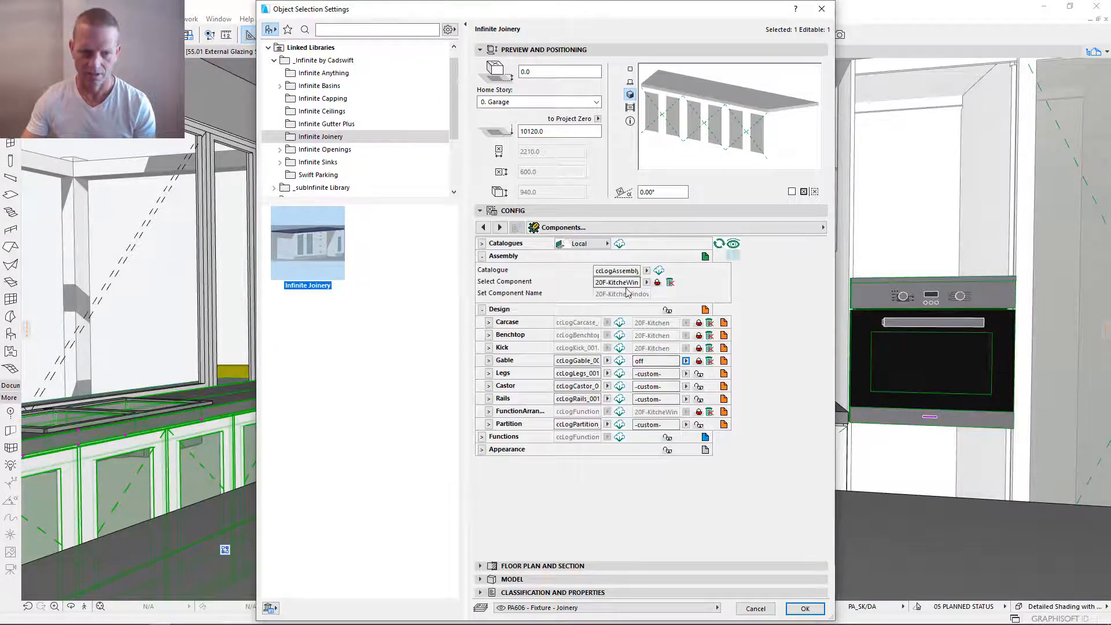
- Unlink the assembly, resave it as 20F-KitcheWindow, reload its catalogue, relink it and apply the settings
{"action": "left_click", "coordinate": [657, 283]}
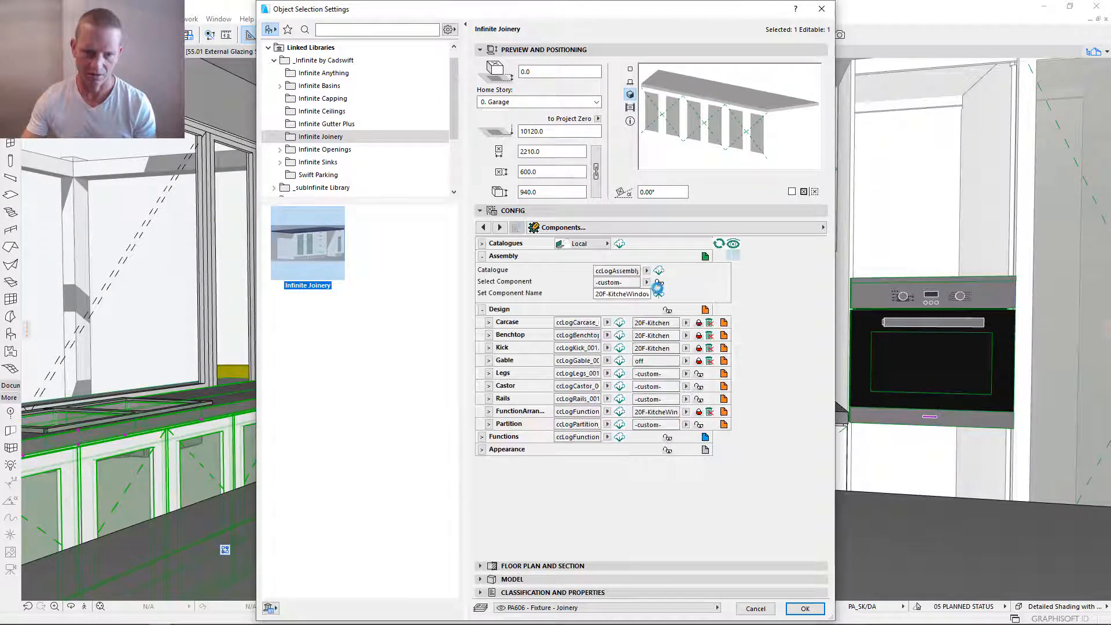
{"action": "left_click", "coordinate": [659, 294]}
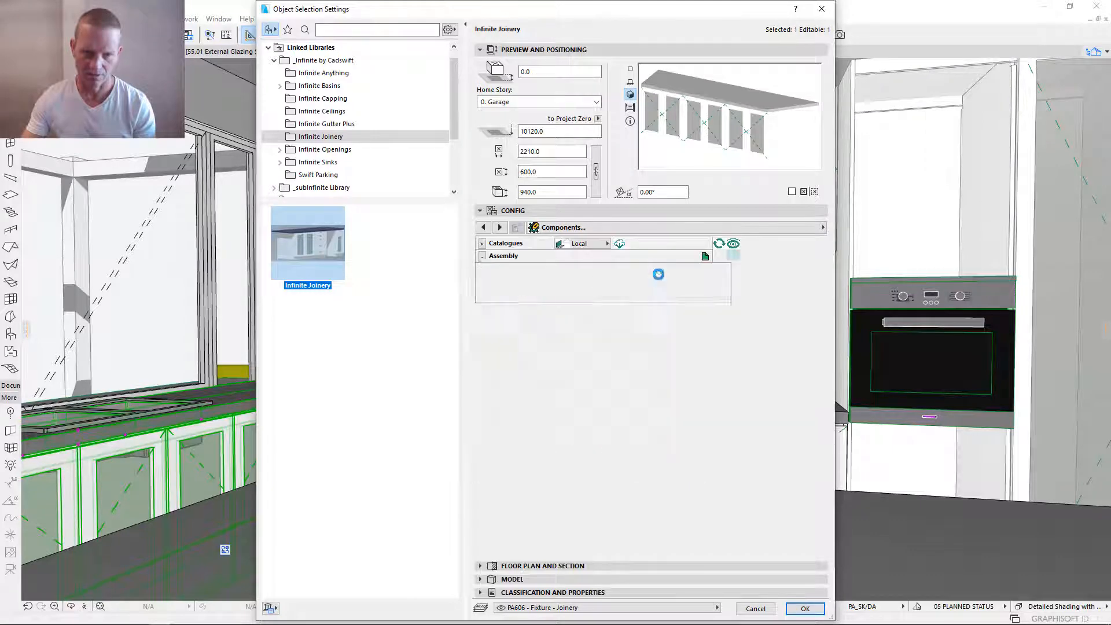
{"action": "left_click", "coordinate": [658, 272]}
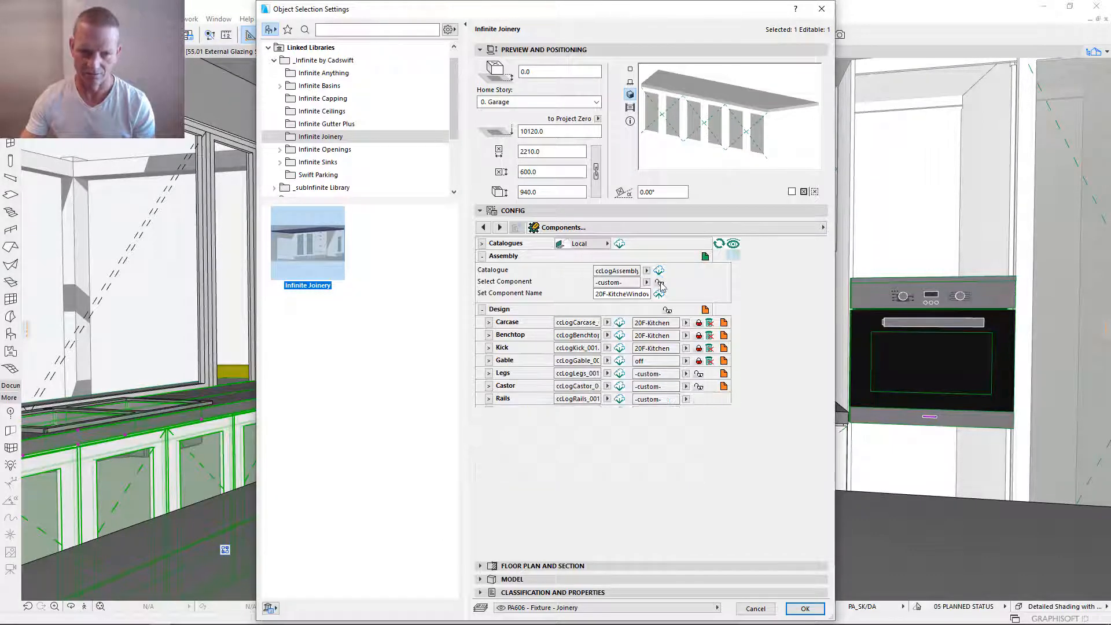
{"action": "left_click", "coordinate": [660, 283]}
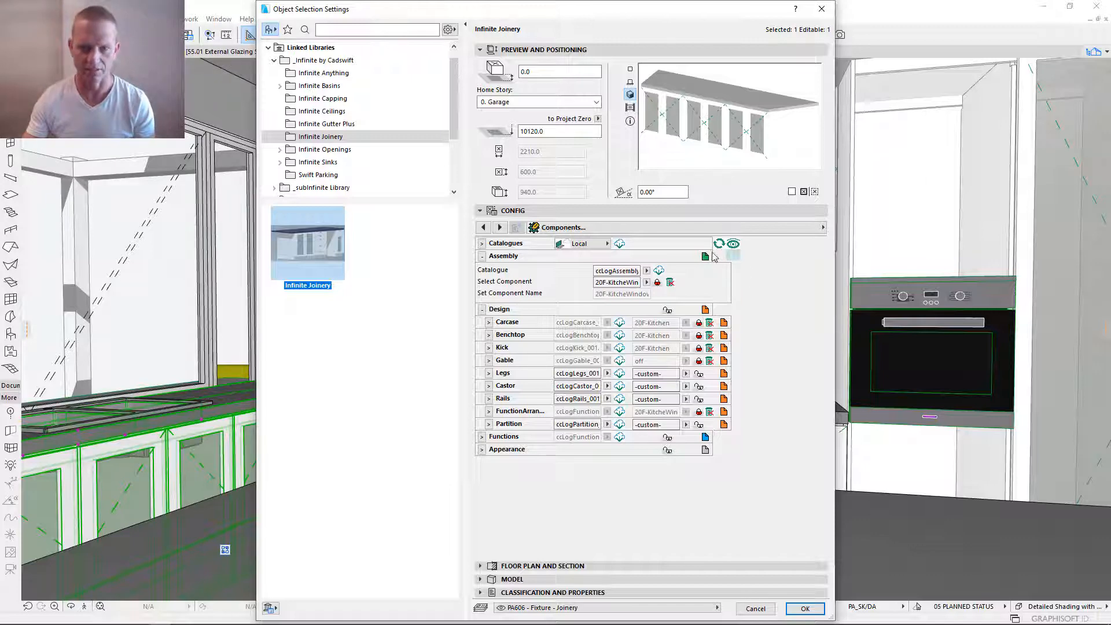
{"action": "left_click", "coordinate": [805, 608]}
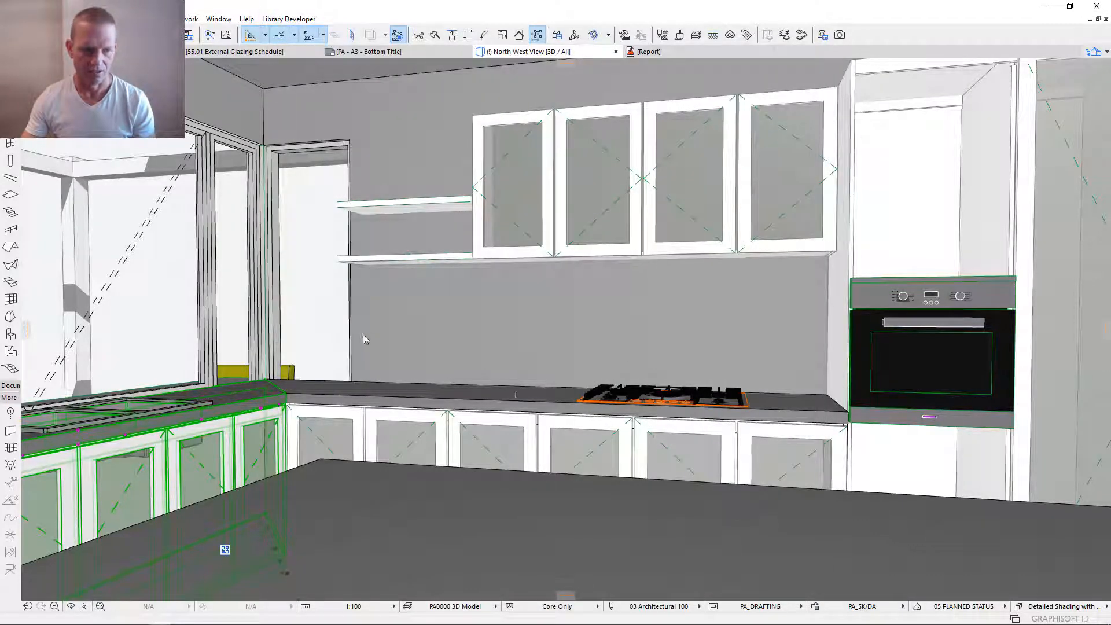
- Open the object settings of the foreground island bench and show its active design components
{"action": "left_click", "coordinate": [557, 536]}
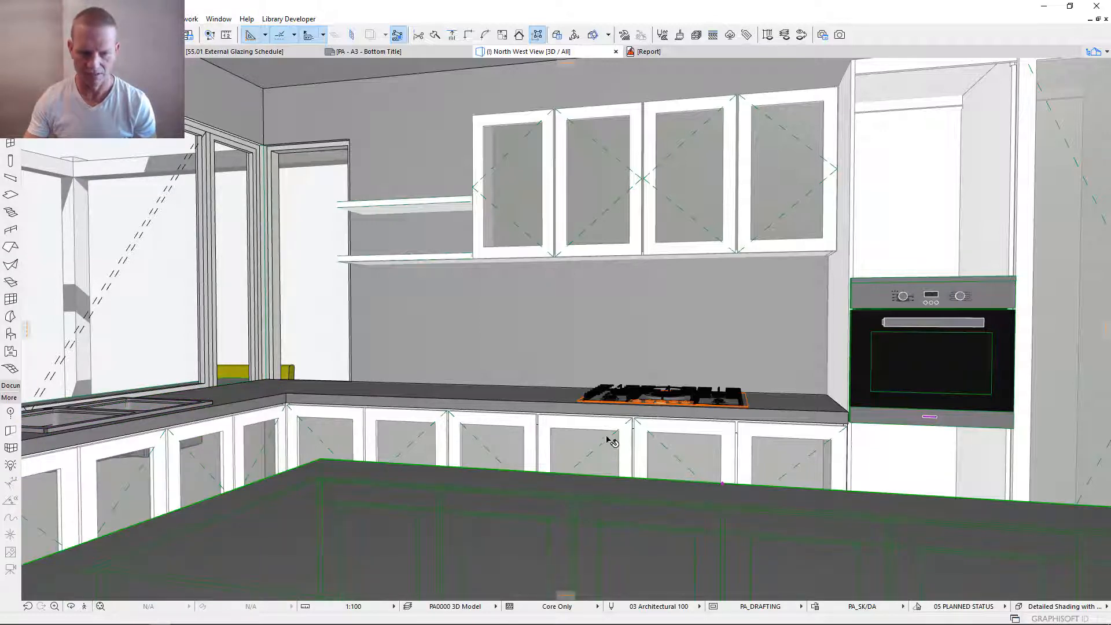
{"action": "key", "text": "ctrl+t"}
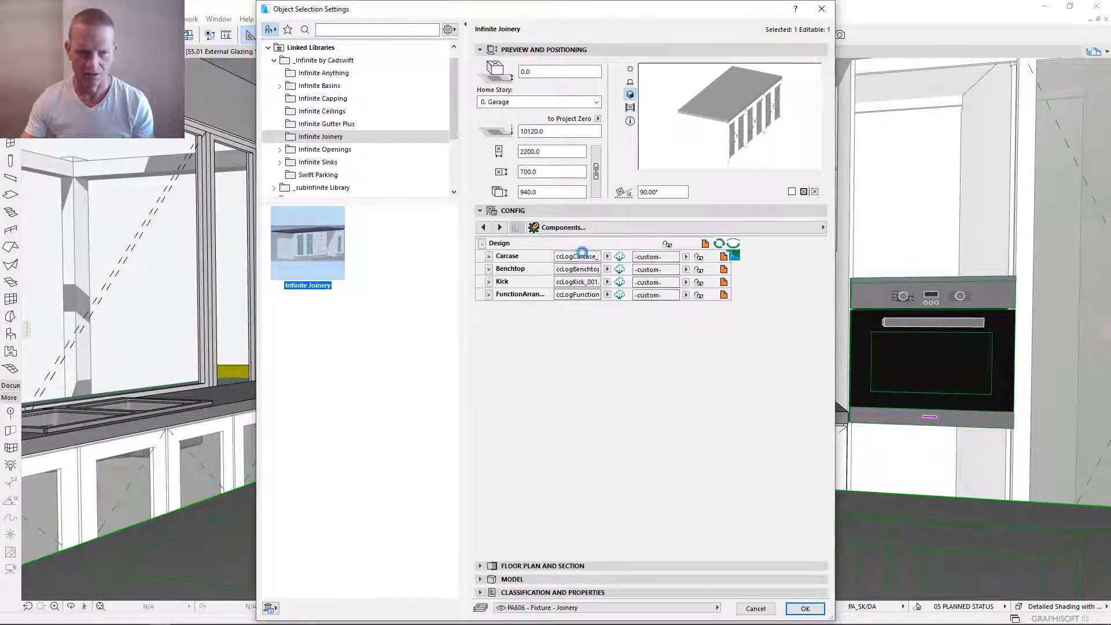
{"action": "left_click", "coordinate": [482, 244]}
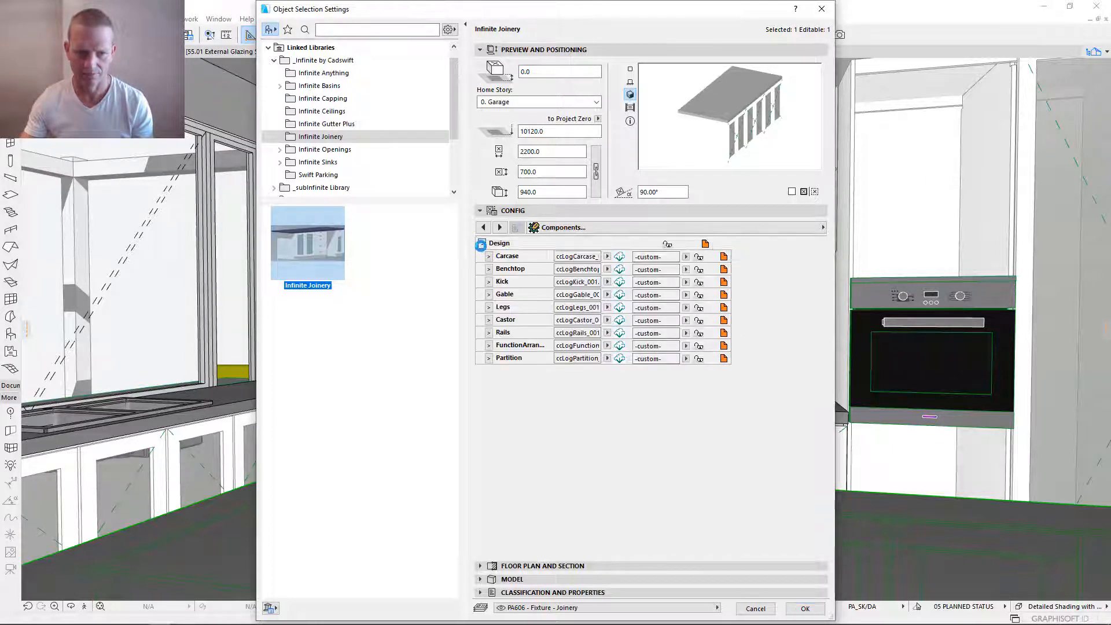
{"action": "left_click", "coordinate": [482, 244]}
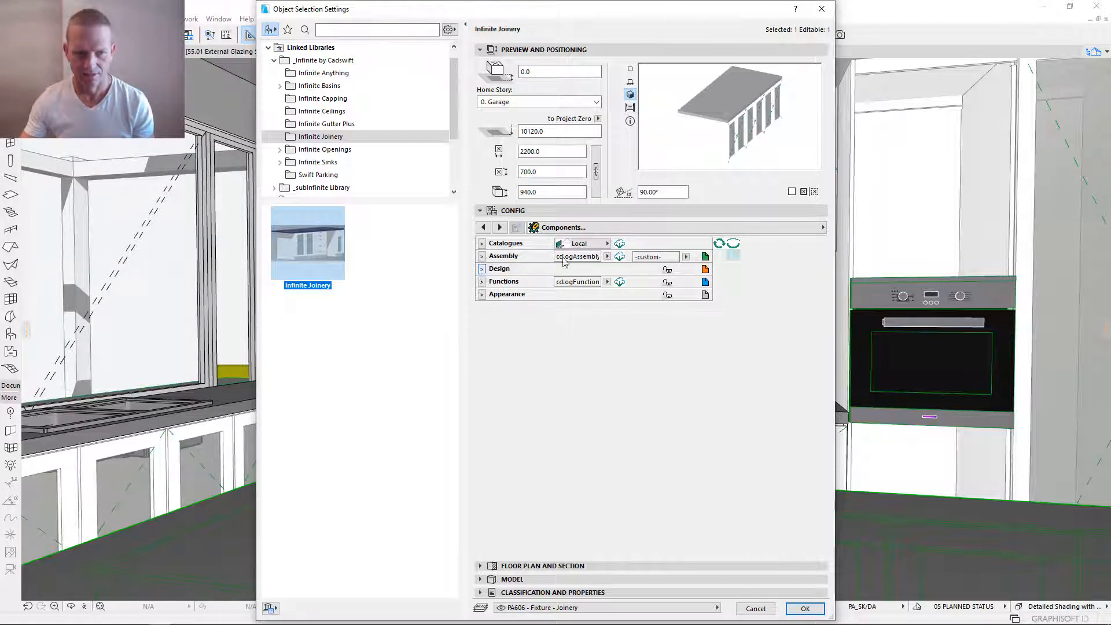
{"action": "left_click", "coordinate": [736, 253]}
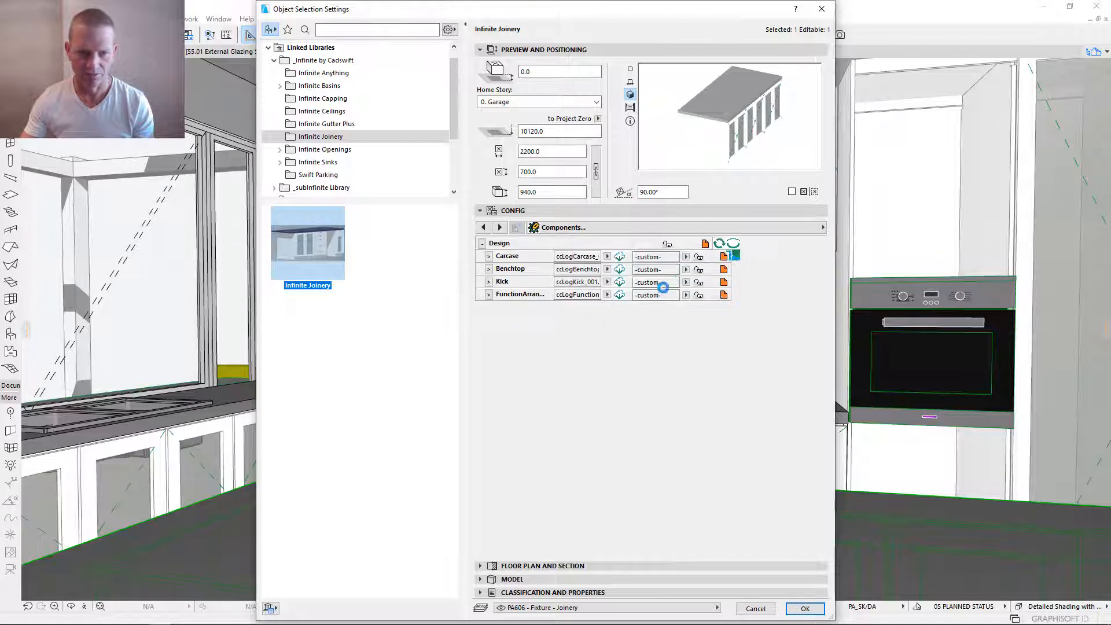
- Link the island bench's Carcase, Benchtop and Kick to the 20F-Kitchen components
{"action": "left_click", "coordinate": [687, 256]}
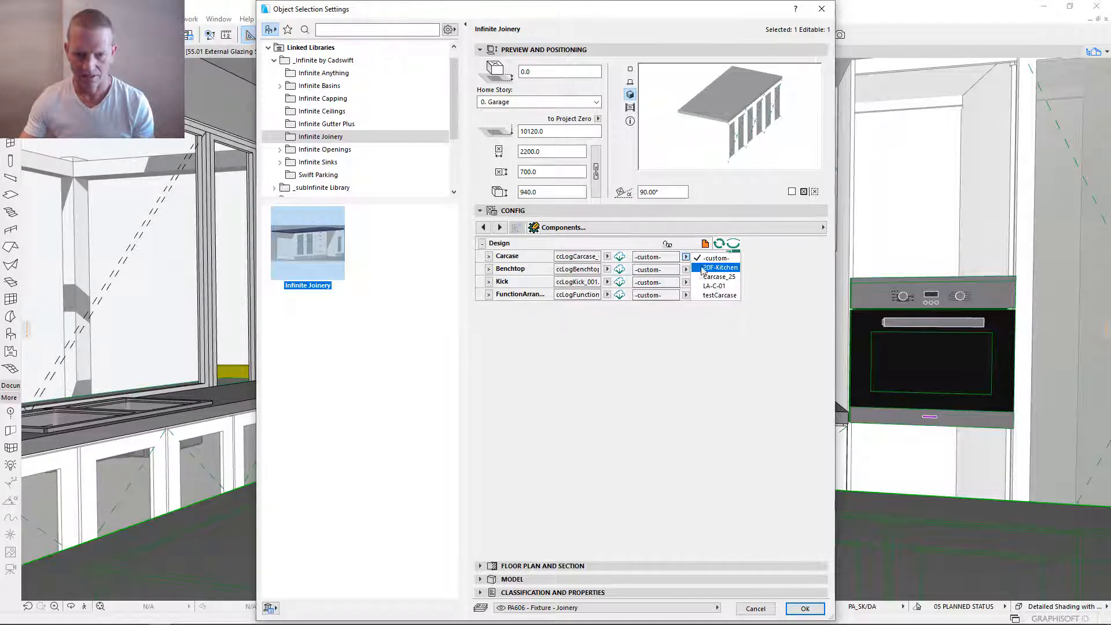
{"action": "left_click", "coordinate": [718, 267]}
{"action": "left_click", "coordinate": [687, 270]}
{"action": "left_click", "coordinate": [719, 280]}
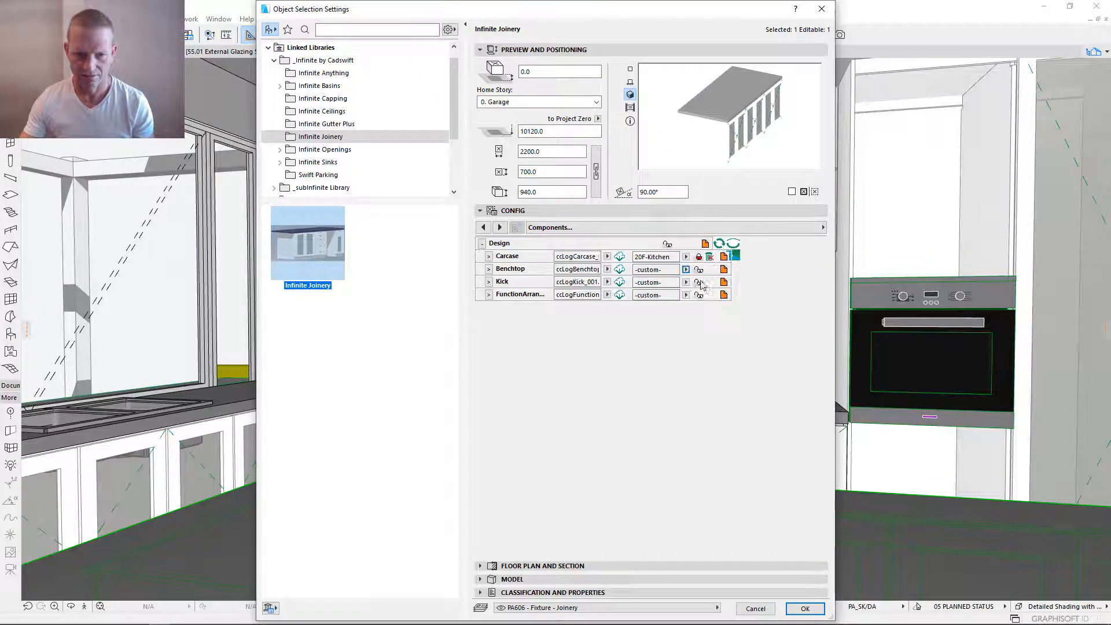
{"action": "left_click", "coordinate": [686, 282]}
{"action": "left_click", "coordinate": [705, 293]}
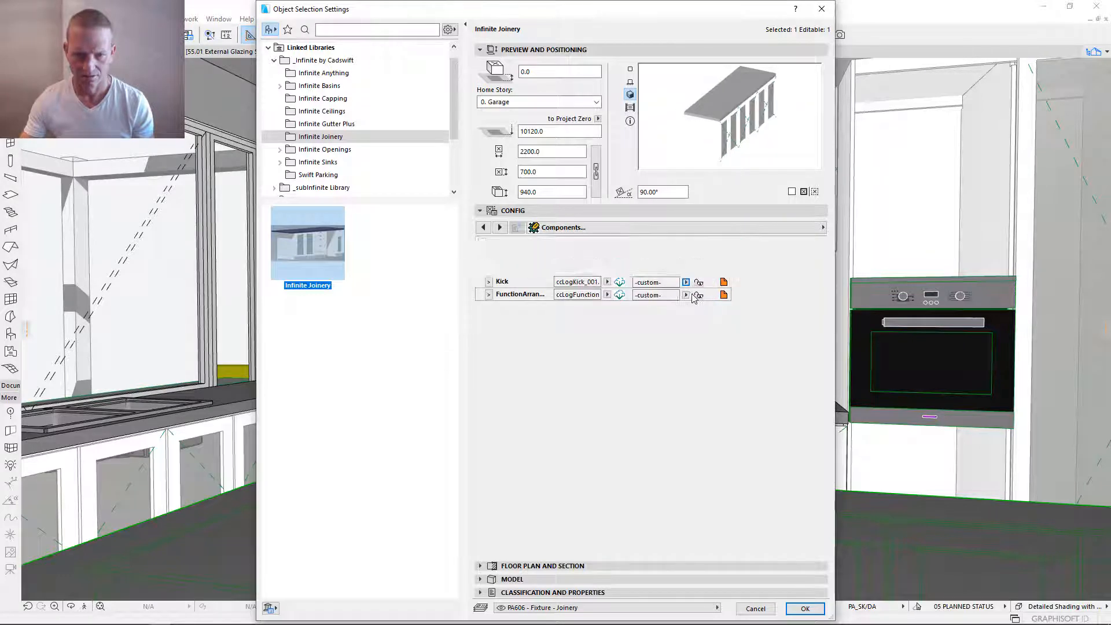
- Expand the island bench's function arrangement and name its component 20F-KitchenIsland
{"action": "left_click", "coordinate": [686, 295]}
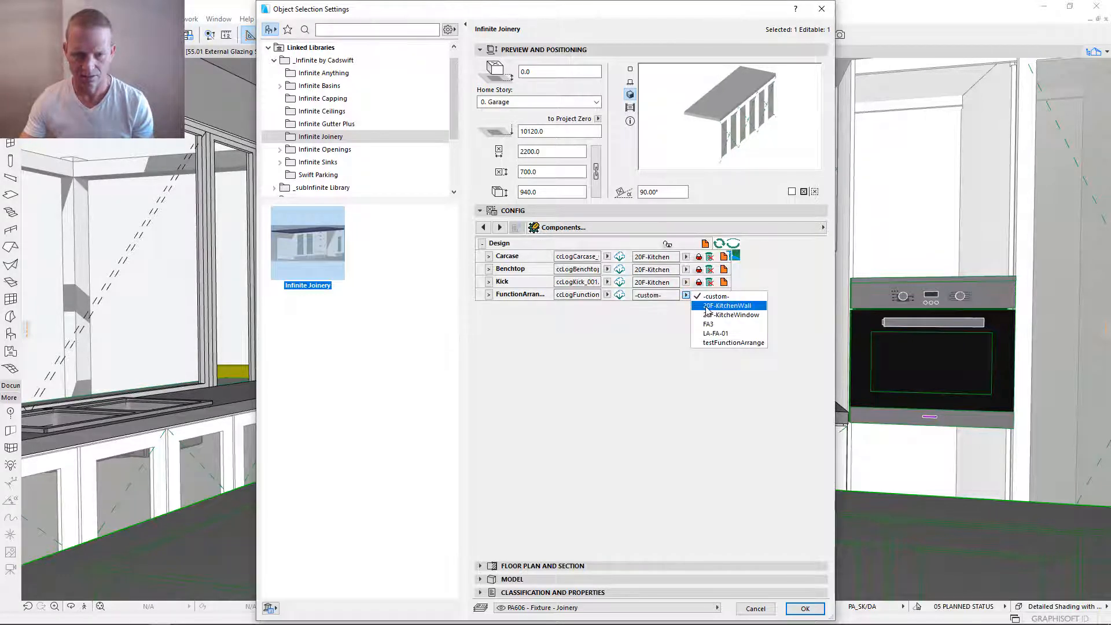
{"action": "left_click", "coordinate": [600, 313]}
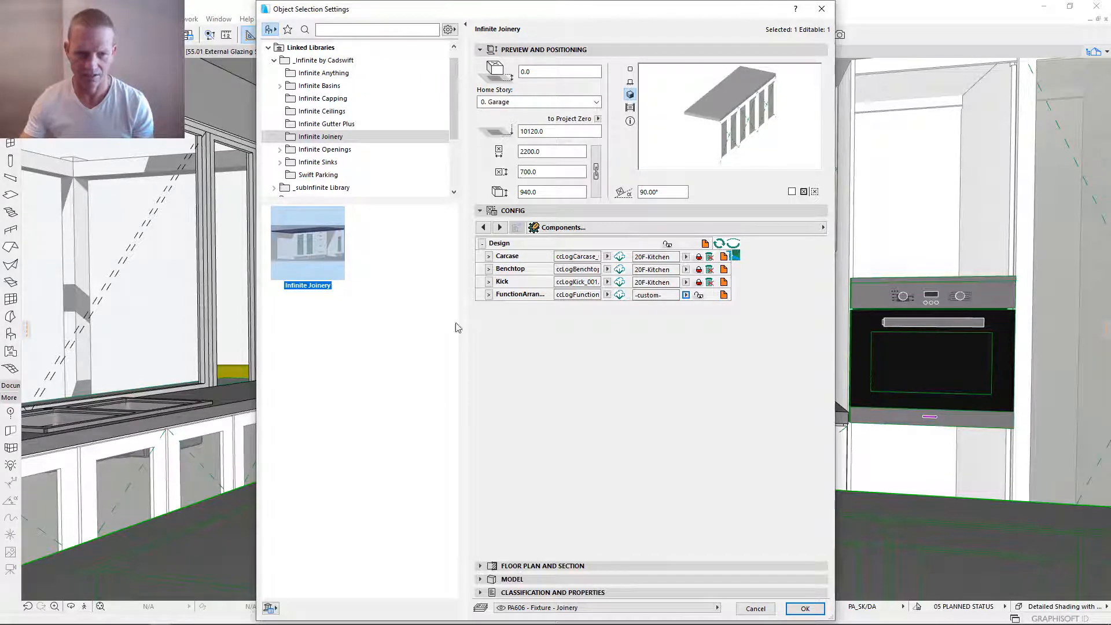
{"action": "left_click", "coordinate": [489, 295]}
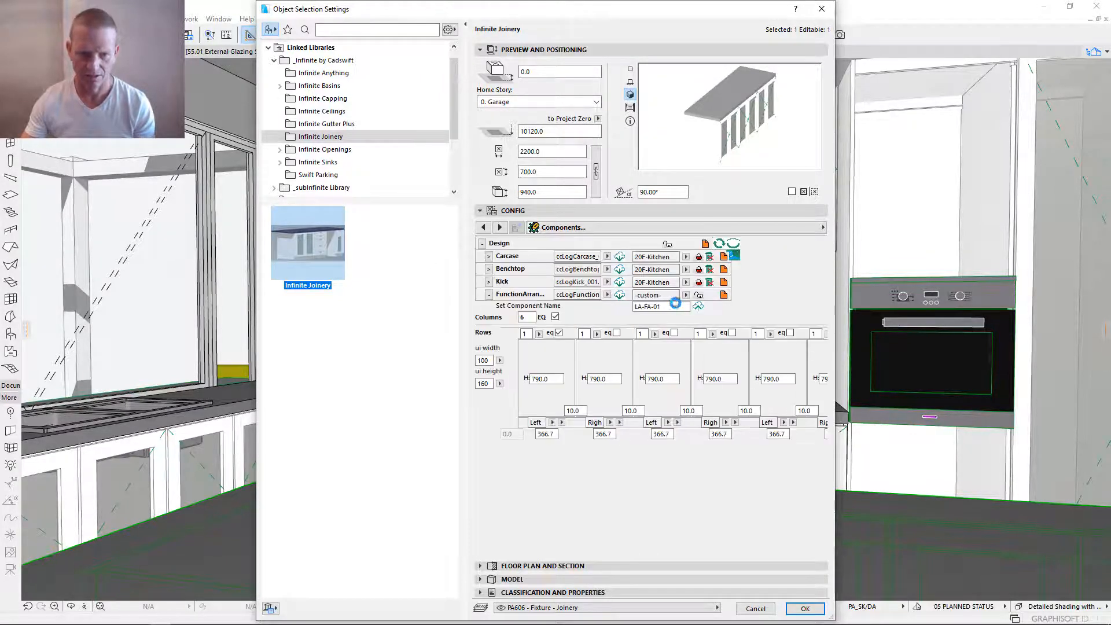
{"action": "left_click_drag", "start_coordinate": [669, 296], "coordinate": [573, 296]}
{"action": "key", "text": "Tab"}
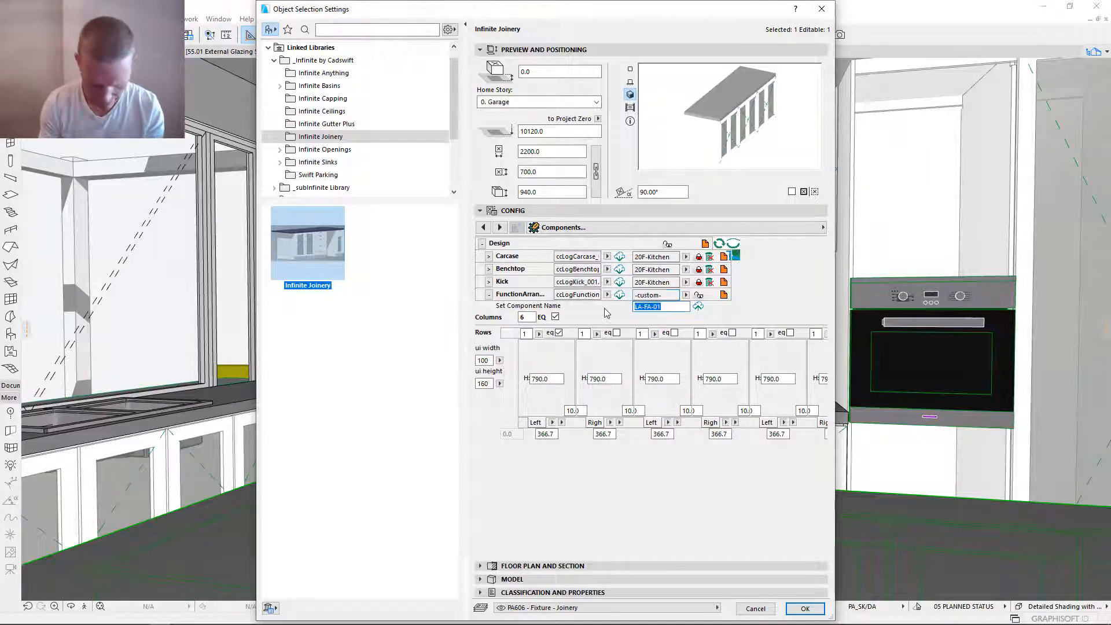
{"action": "type", "text": "20F-KitchenIsland"}
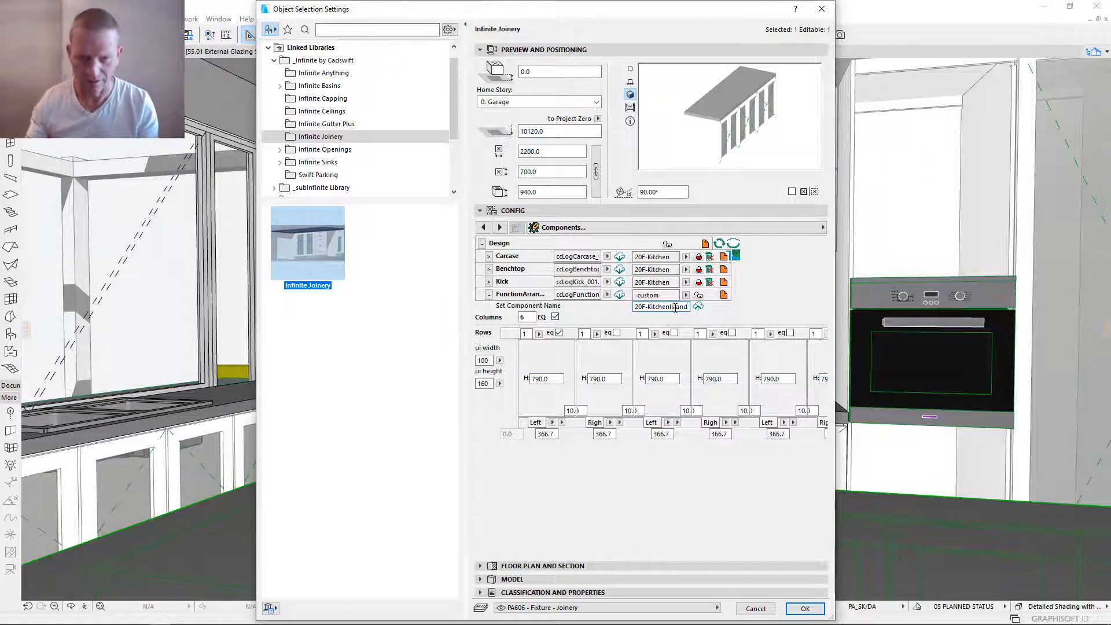
- Save the island bench's function arrangement component as 20F-KitchenIsland and link the bench to it
{"action": "left_click", "coordinate": [698, 307]}
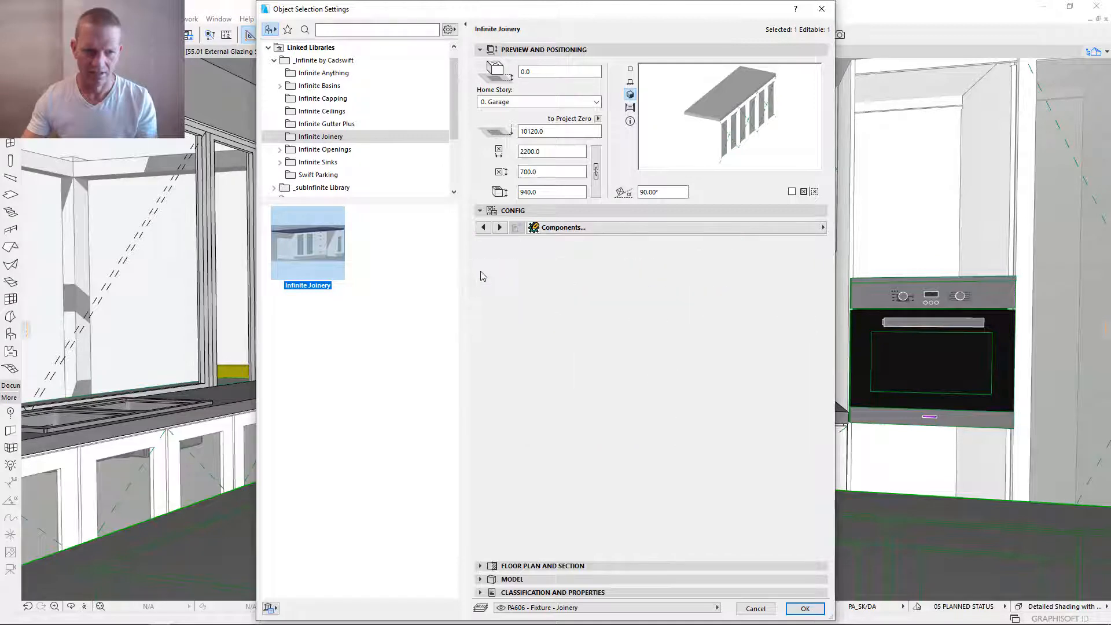
{"action": "left_click", "coordinate": [738, 259]}
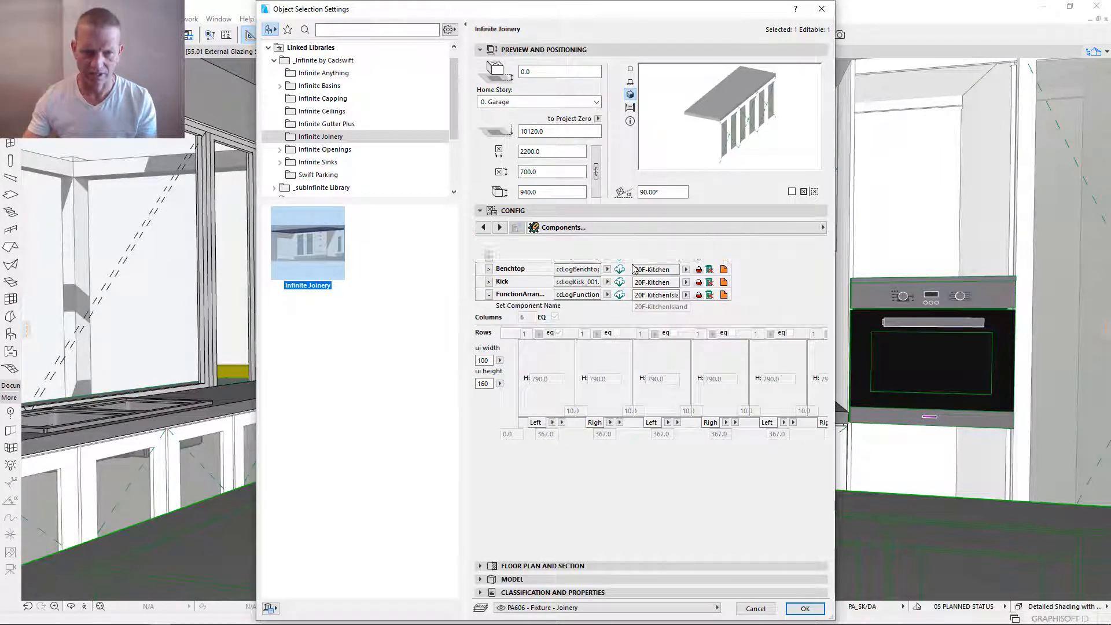
{"action": "left_click", "coordinate": [482, 245]}
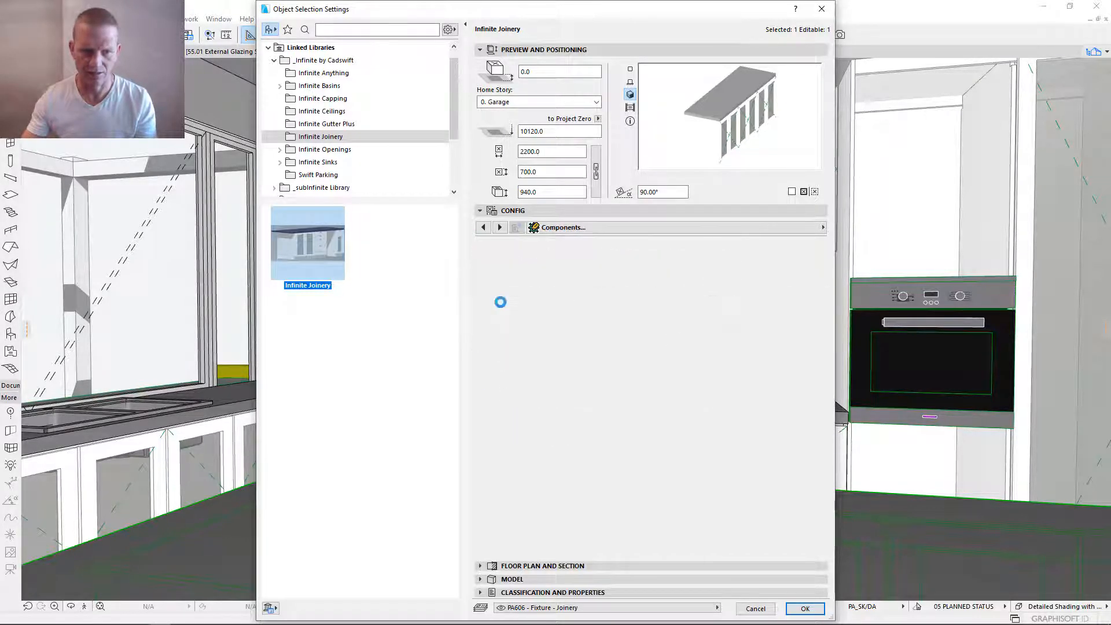
- Link Function 1 of the island bench's Stations 3 and 4 to the 20F-KitchenDoor component
{"action": "left_click", "coordinate": [481, 282]}
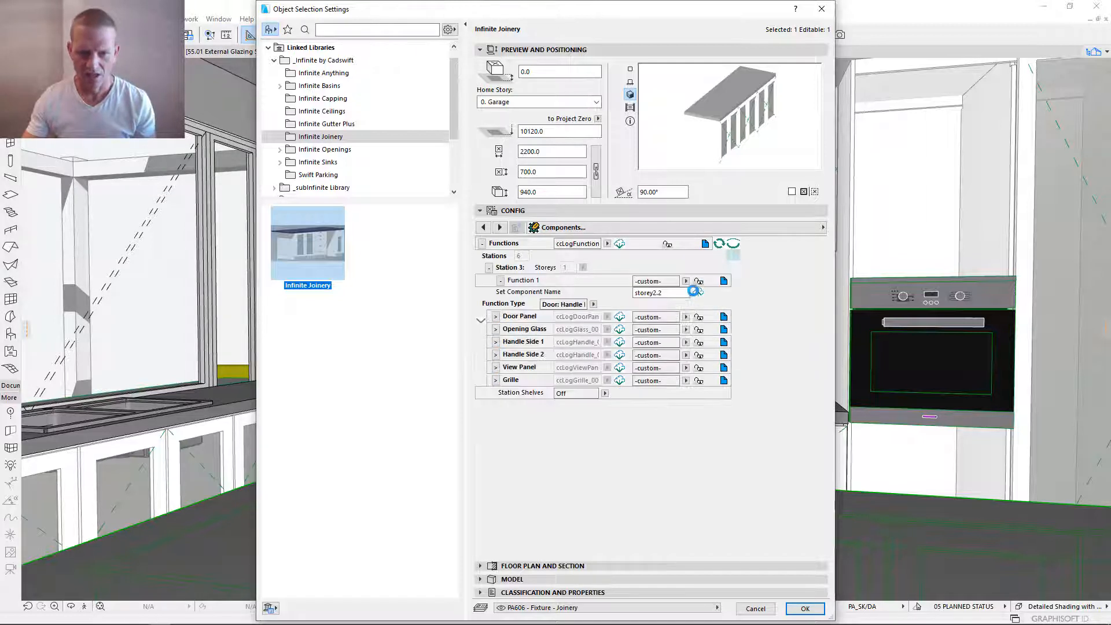
{"action": "left_click", "coordinate": [687, 282]}
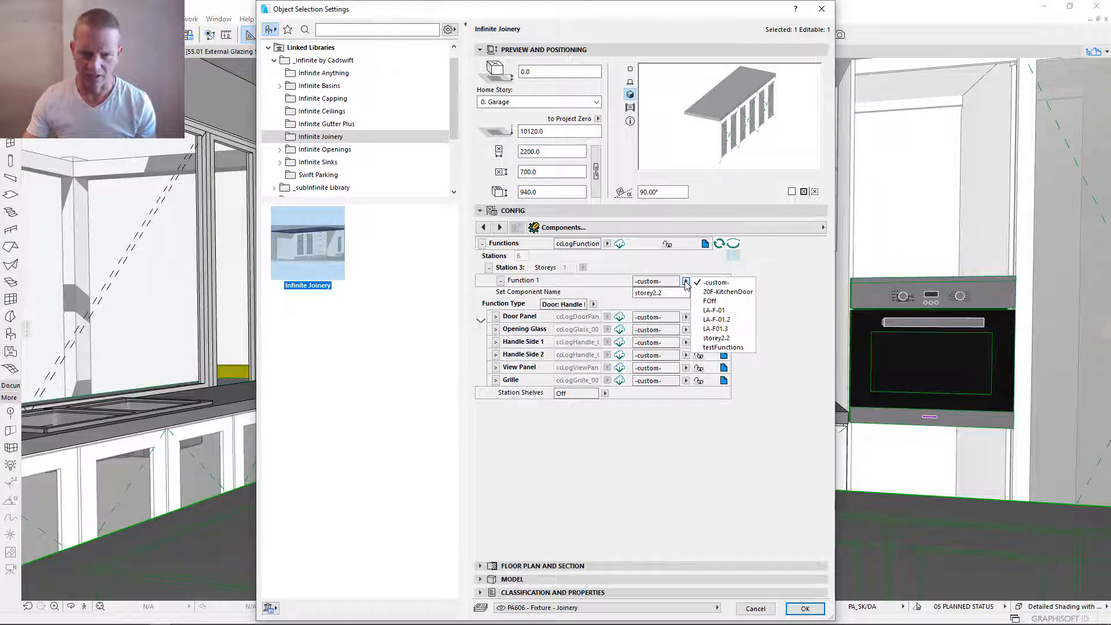
{"action": "left_click", "coordinate": [712, 294]}
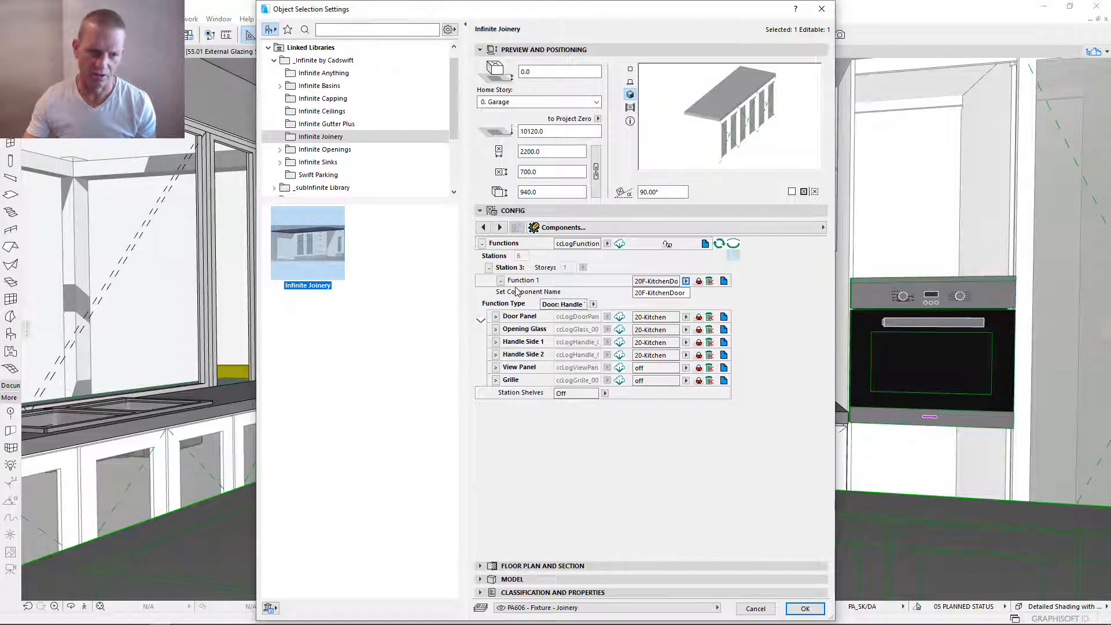
{"action": "left_click", "coordinate": [489, 269]}
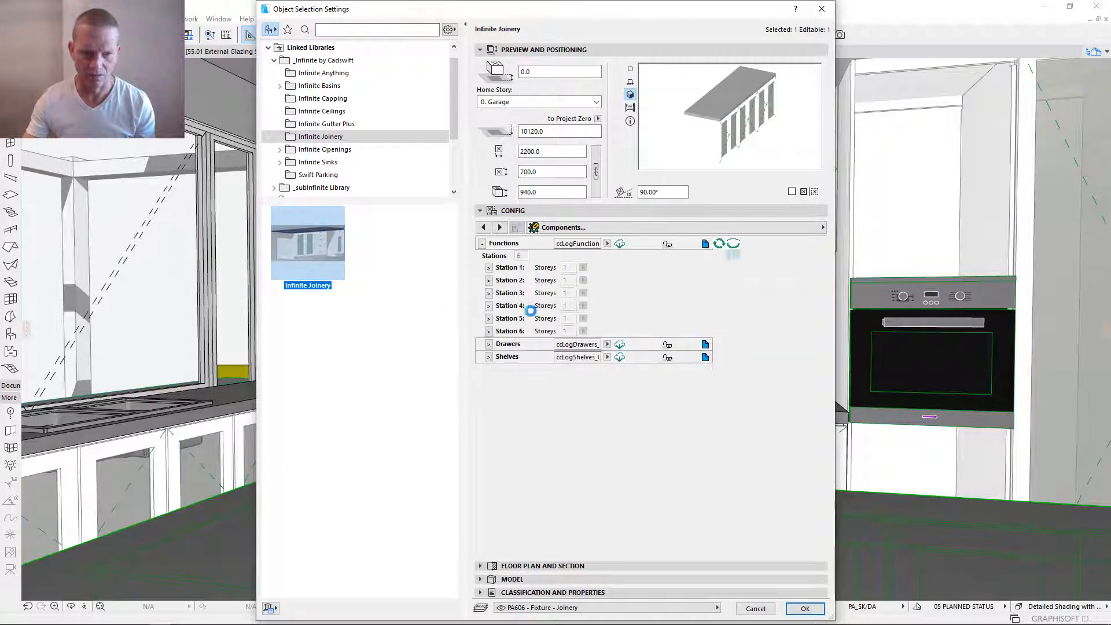
{"action": "left_click", "coordinate": [488, 306]}
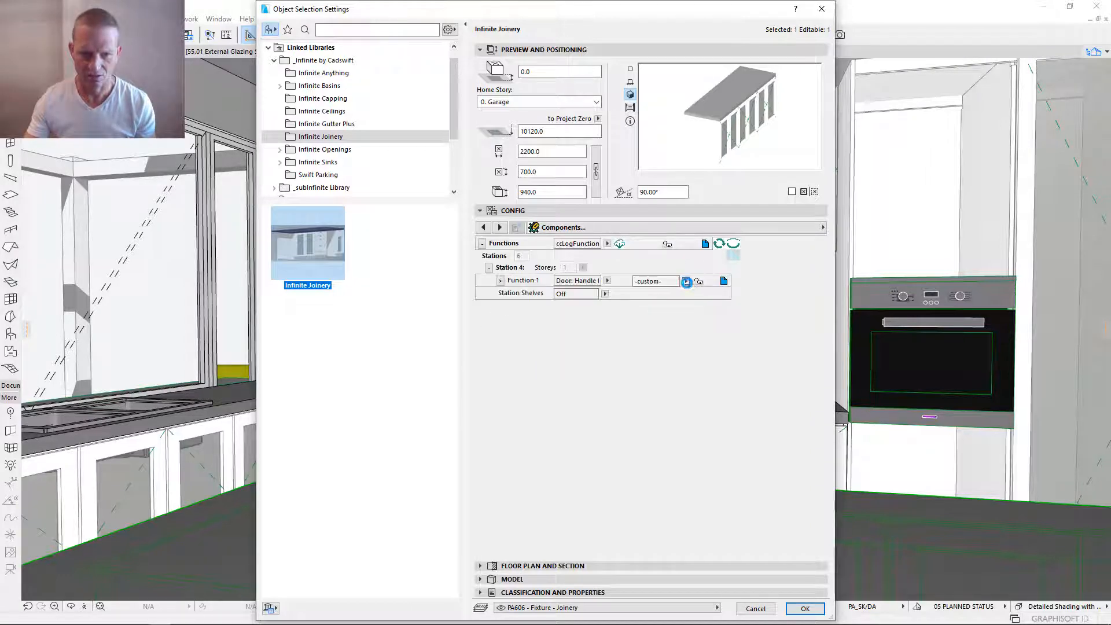
{"action": "left_click", "coordinate": [685, 280]}
{"action": "left_click", "coordinate": [728, 291]}
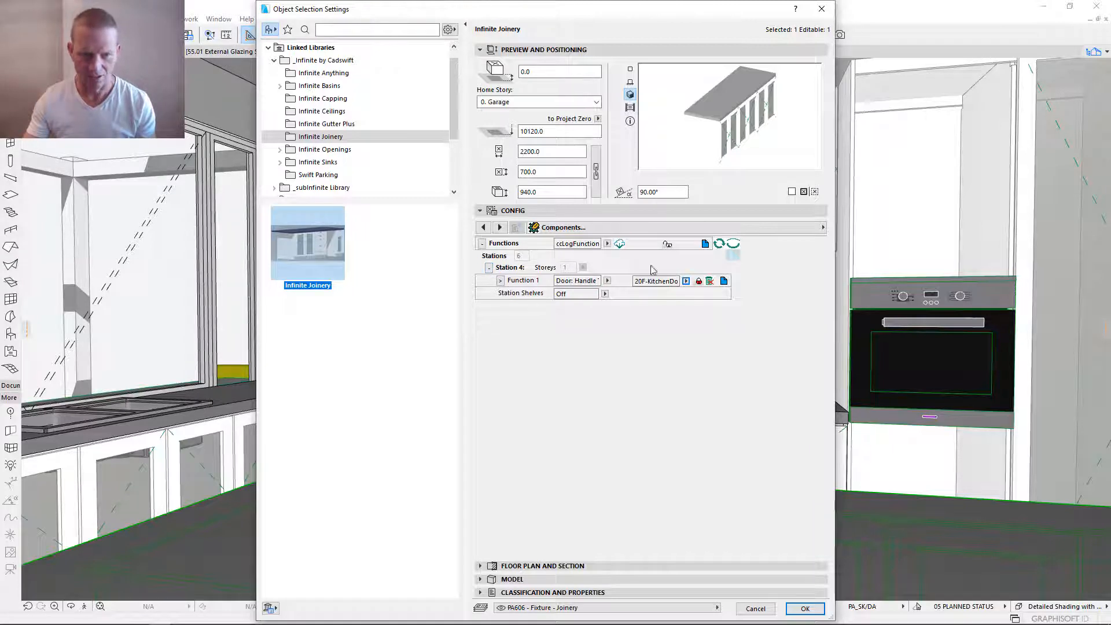
{"action": "left_click", "coordinate": [607, 280]}
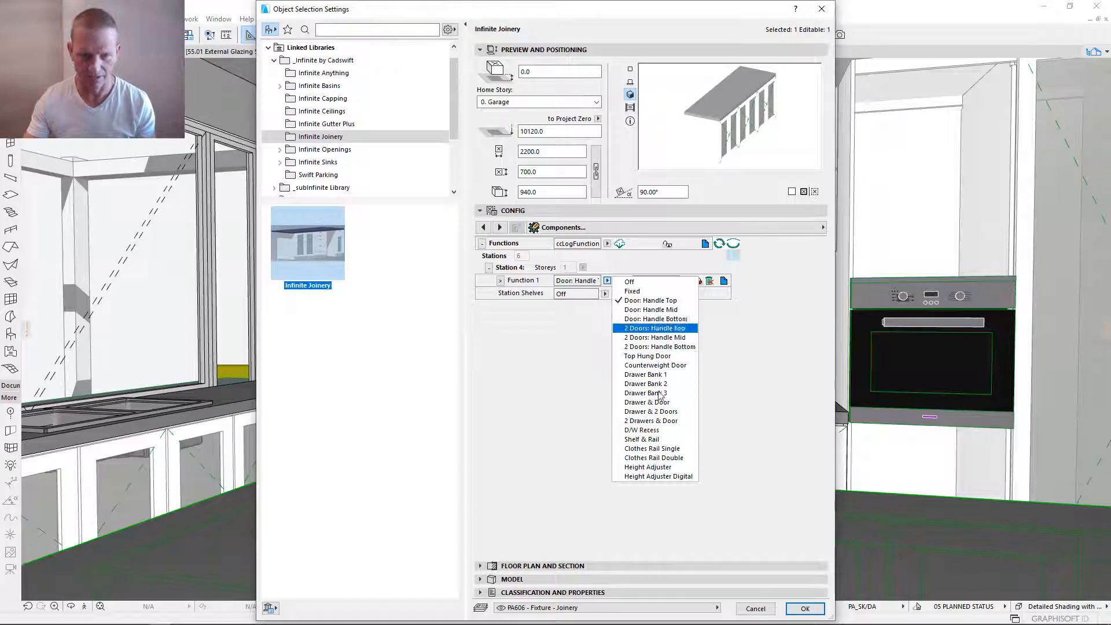
{"action": "left_click", "coordinate": [700, 270]}
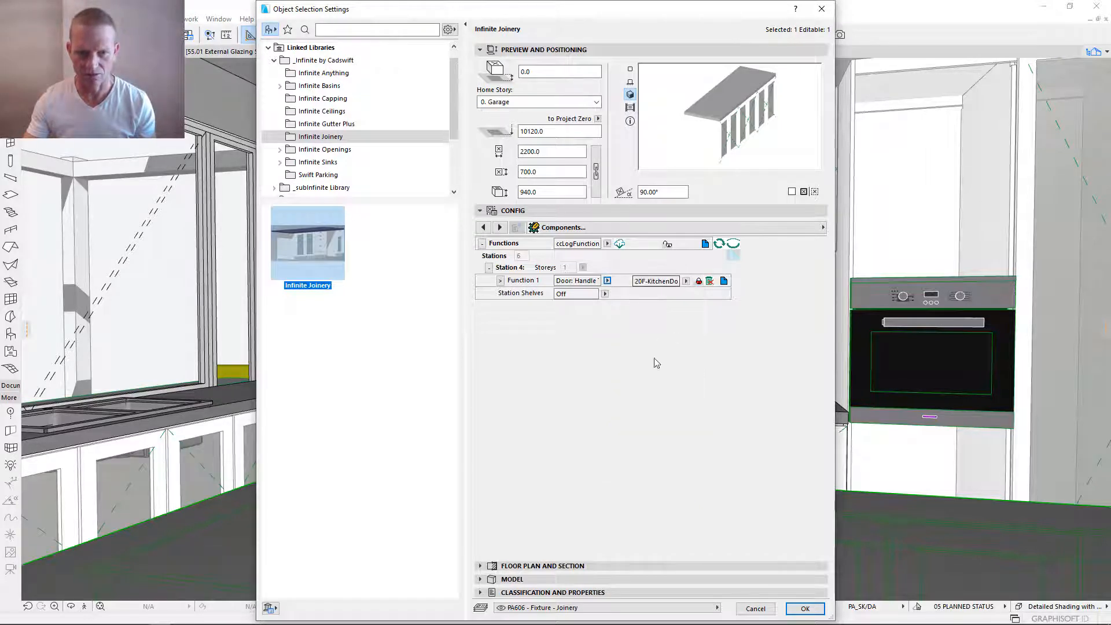
- Link Function 1 of the island bench's Stations 5 and 6 to the 20F-KitchenDoor component
{"action": "left_click", "coordinate": [489, 268]}
{"action": "left_click", "coordinate": [489, 319]}
{"action": "left_click", "coordinate": [685, 281]}
{"action": "left_click", "coordinate": [718, 292]}
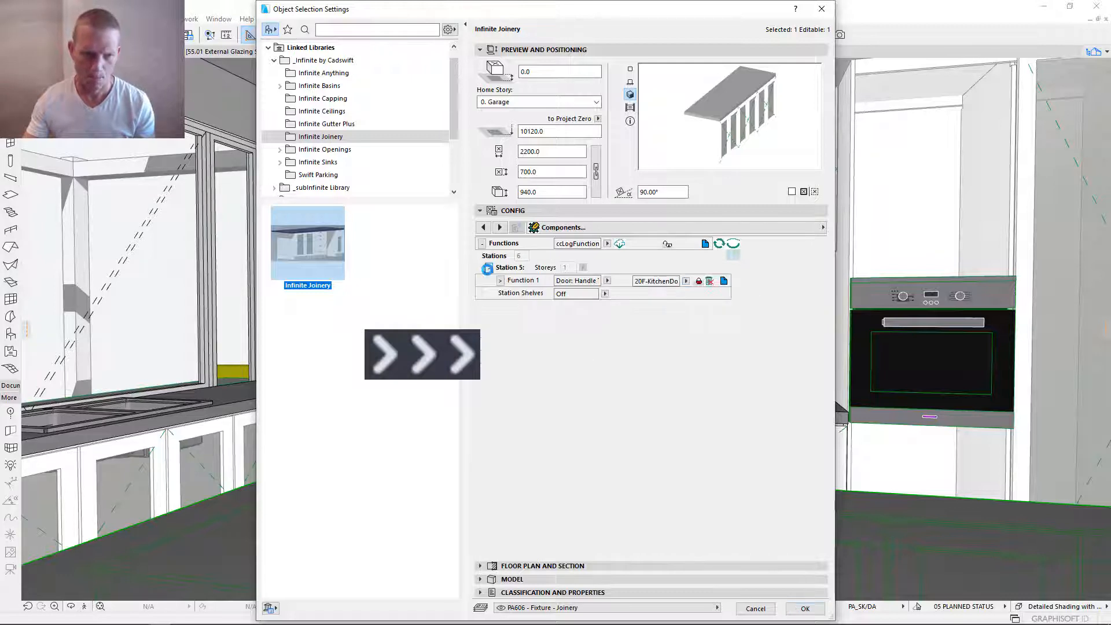
{"action": "left_click", "coordinate": [489, 268]}
{"action": "left_click", "coordinate": [489, 332]}
{"action": "left_click", "coordinate": [686, 282]}
{"action": "left_click", "coordinate": [717, 292]}
{"action": "left_click", "coordinate": [489, 268]}
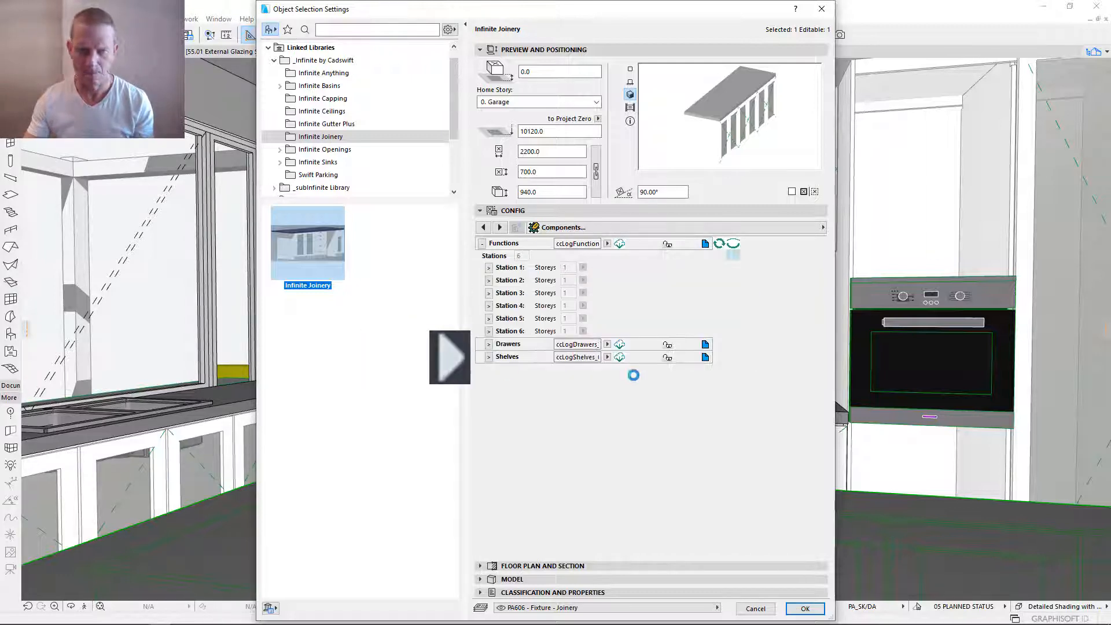
- Save the island bench's assembly as 20F-KitchenIsland, link it, and apply the object settings
{"action": "left_click", "coordinate": [482, 243]}
{"action": "left_click", "coordinate": [483, 256]}
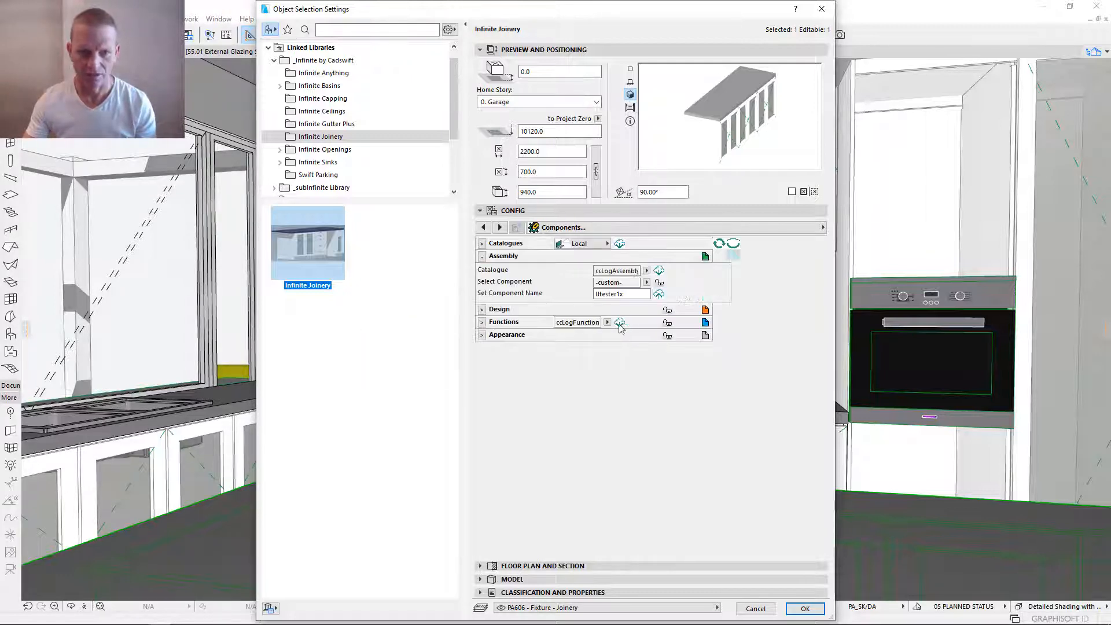
{"action": "double_click", "coordinate": [619, 293]}
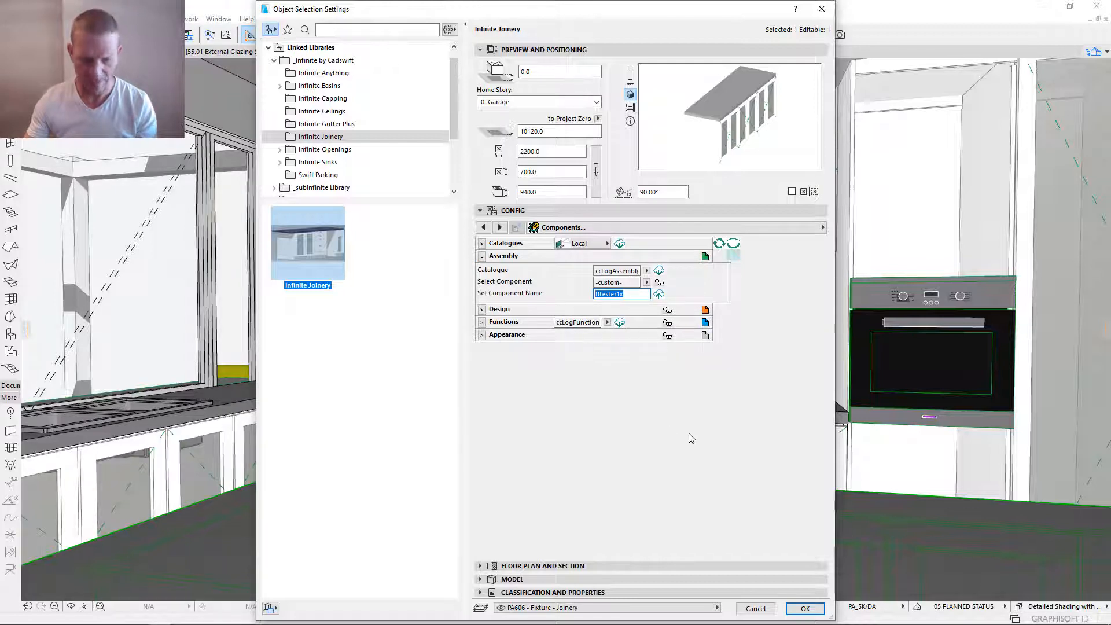
{"action": "type", "text": "20F-KitchenIsland"}
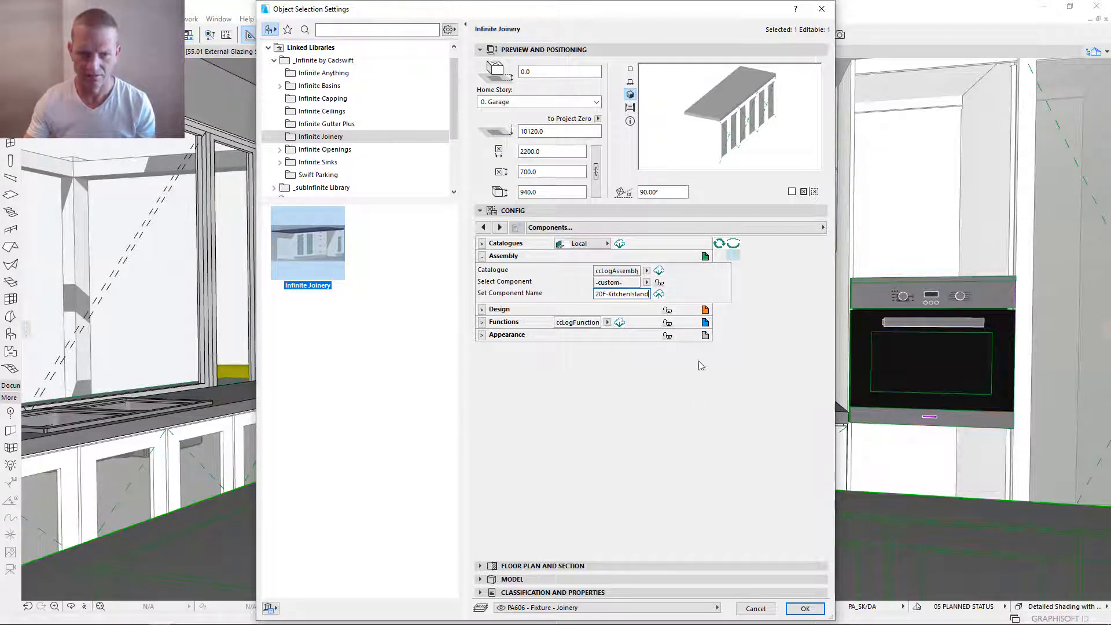
{"action": "key", "text": "Return"}
{"action": "left_click", "coordinate": [659, 294]}
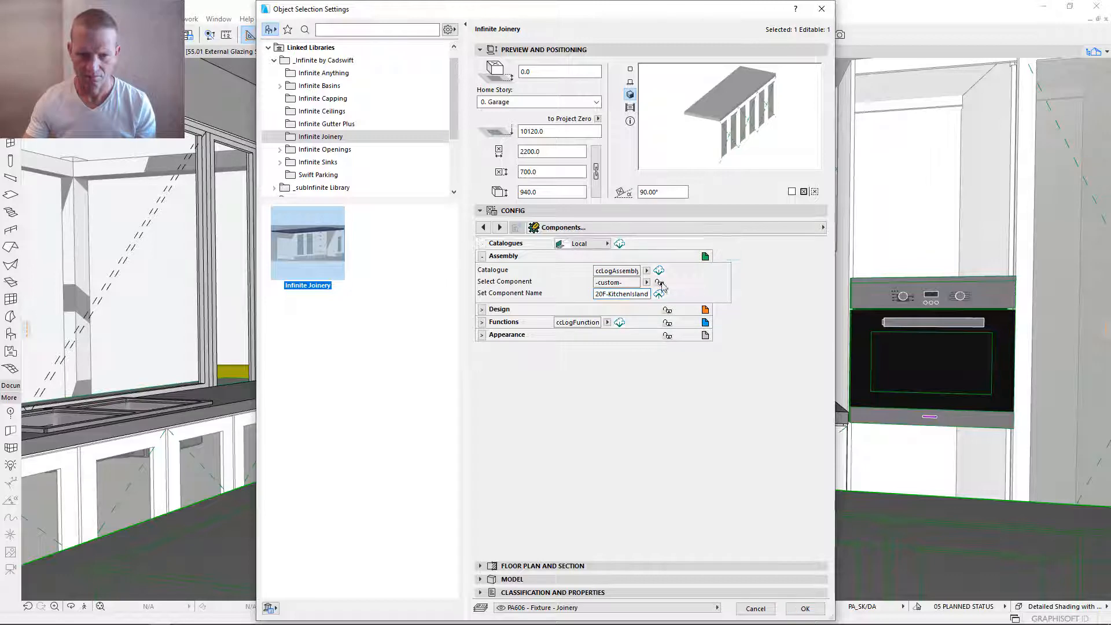
{"action": "left_click", "coordinate": [802, 608]}
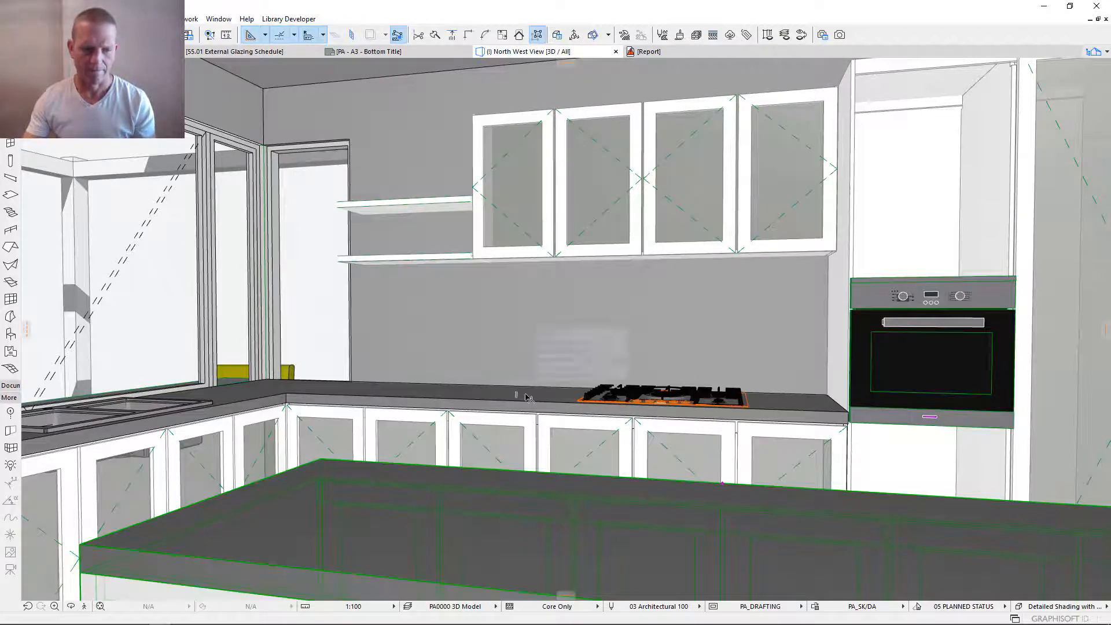
- Reopen the island bench's settings and name its custom Benchtop component 20F-KitchenIsland
{"action": "scroll", "coordinate": [526, 397], "scroll_direction": "down", "scroll_amount": 5}
{"action": "scroll", "coordinate": [527, 397], "scroll_direction": "up", "scroll_amount": 3}
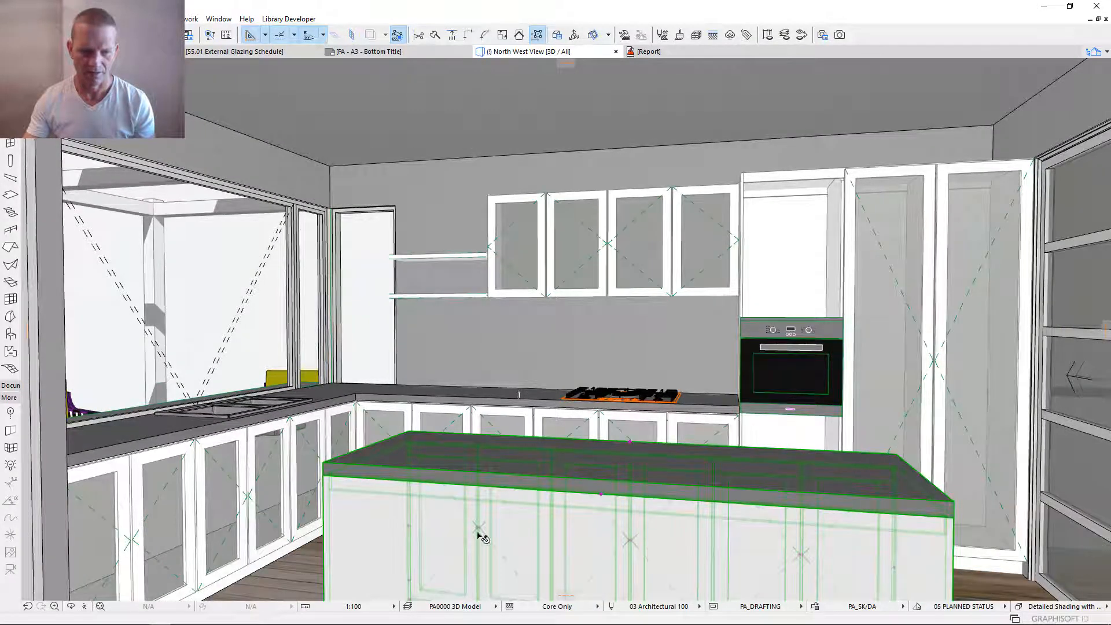
{"action": "double_click", "coordinate": [663, 494]}
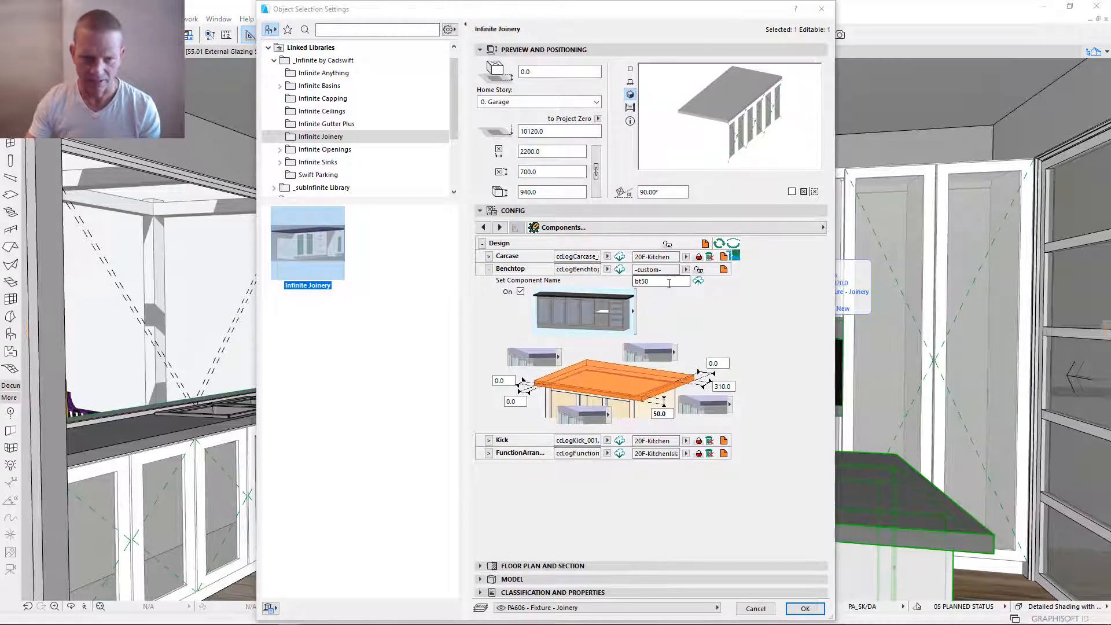
{"action": "left_click", "coordinate": [687, 269]}
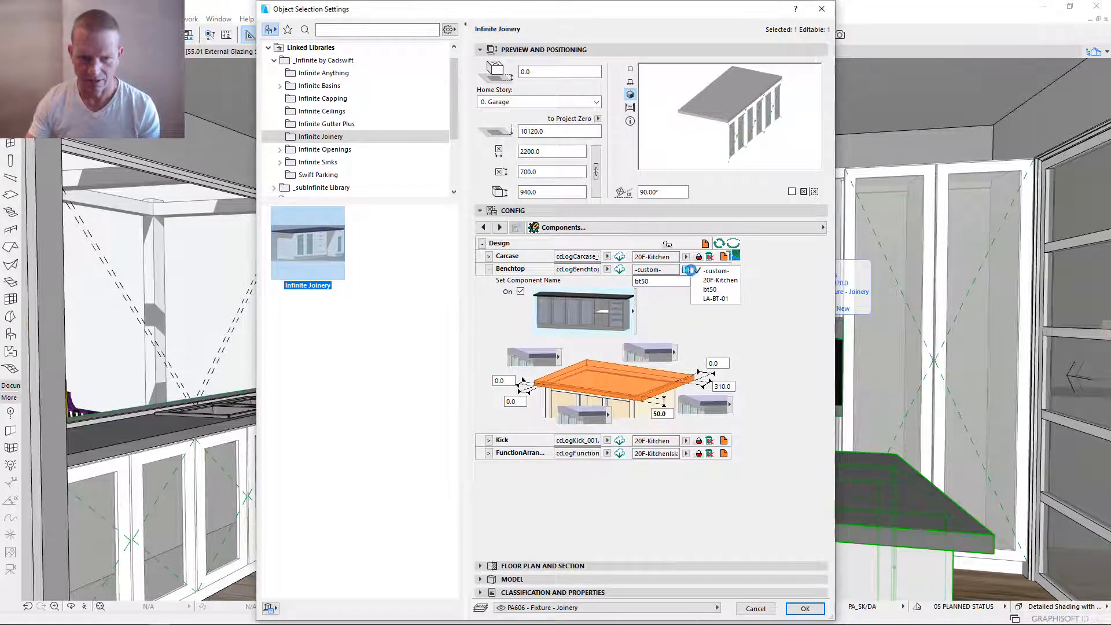
{"action": "left_click", "coordinate": [670, 281]}
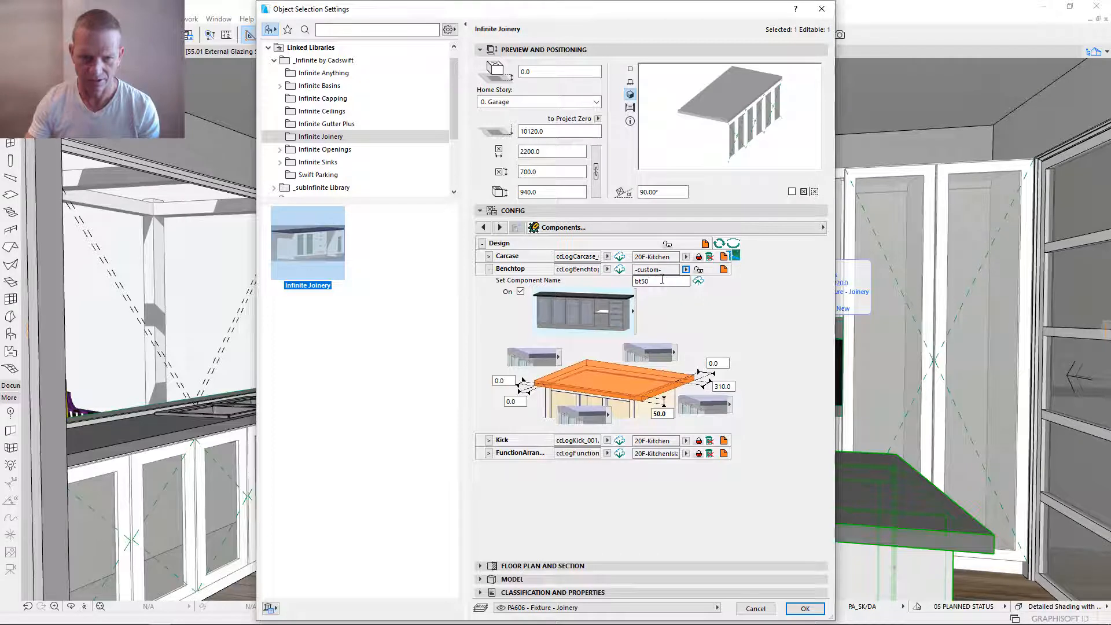
{"action": "left_click_drag", "start_coordinate": [661, 280], "coordinate": [589, 289]}
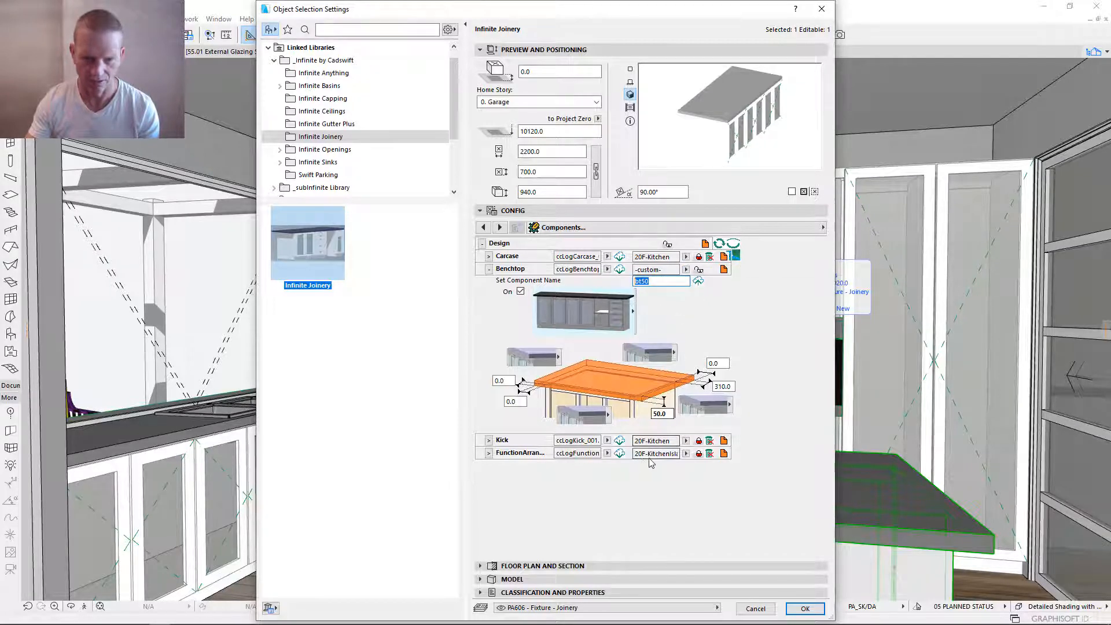
{"action": "left_click_drag", "start_coordinate": [636, 454], "coordinate": [712, 454]}
{"action": "key", "text": "ctrl+c"}
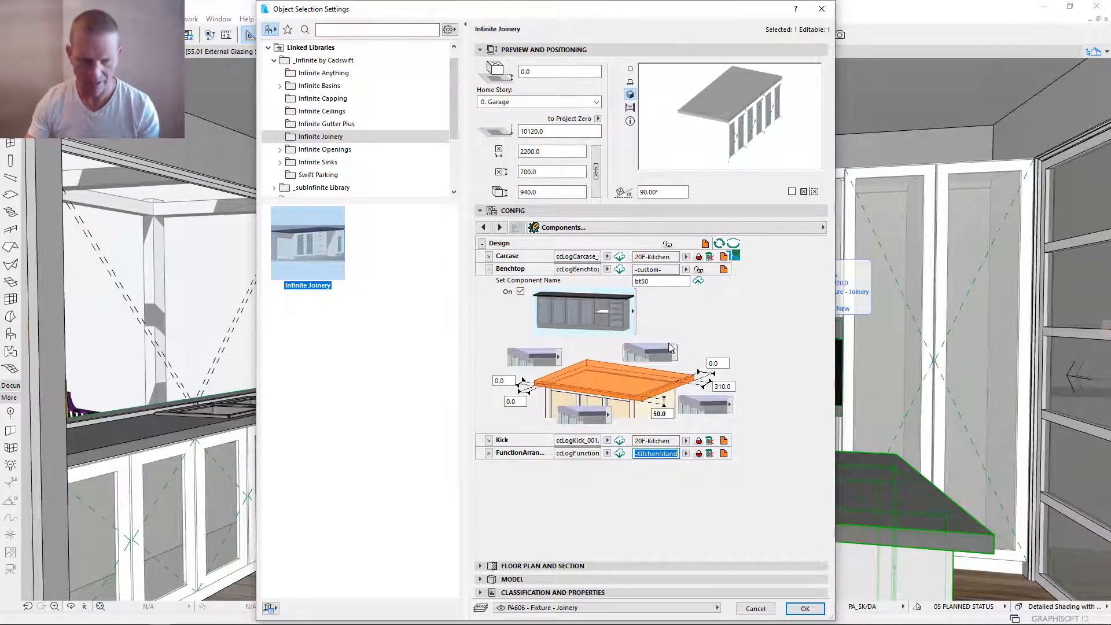
{"action": "left_click_drag", "start_coordinate": [658, 282], "coordinate": [590, 279]}
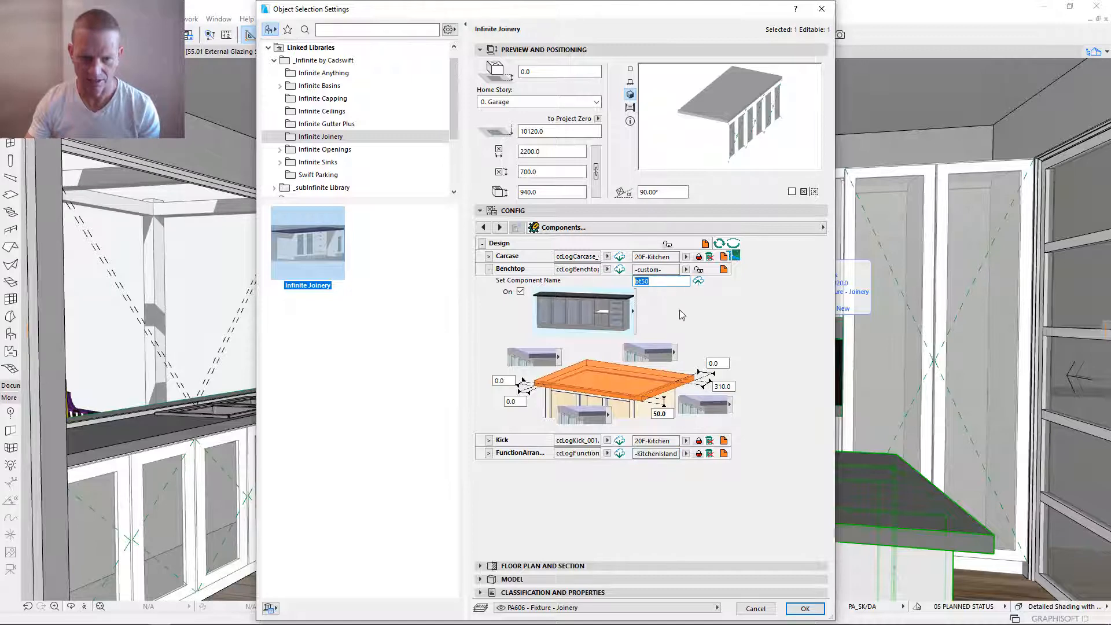
{"action": "key", "text": "ctrl+v"}
- Save the island's Benchtop component, reload its catalogue, link it, apply the settings and deselect the bench
{"action": "left_click", "coordinate": [698, 281]}
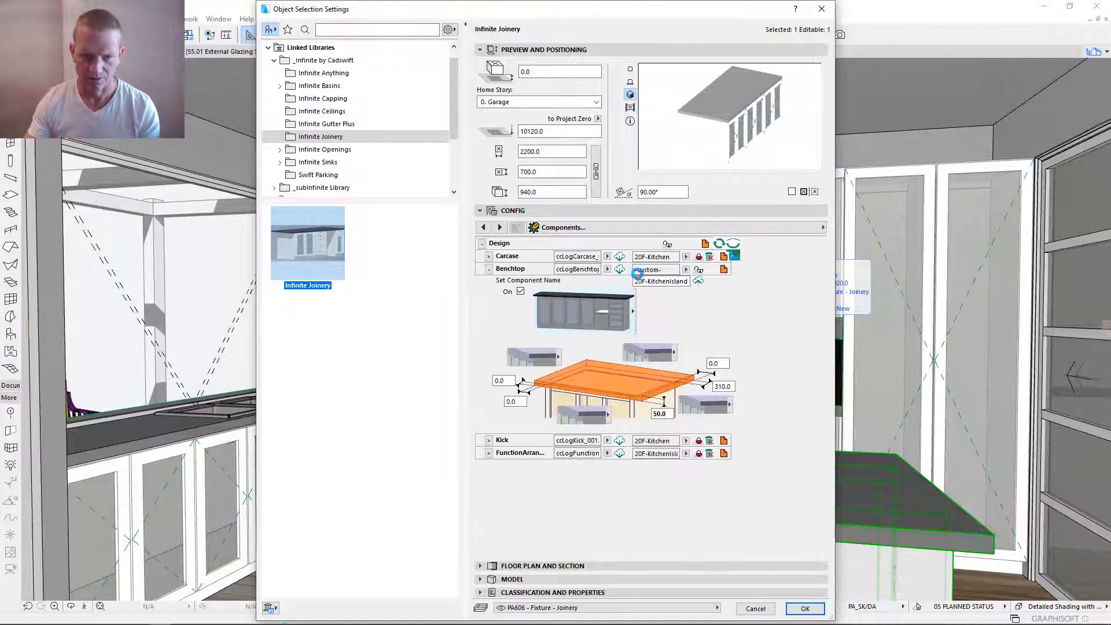
{"action": "left_click", "coordinate": [620, 272]}
{"action": "left_click", "coordinate": [699, 270]}
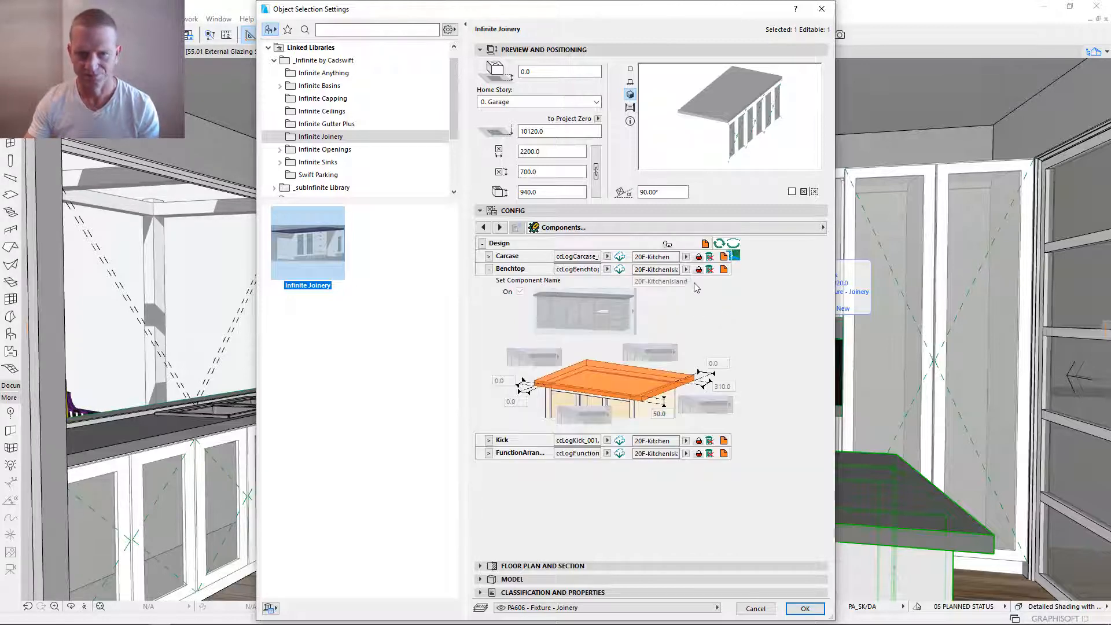
{"action": "key", "text": "Return"}
{"action": "key", "text": "Escape"}
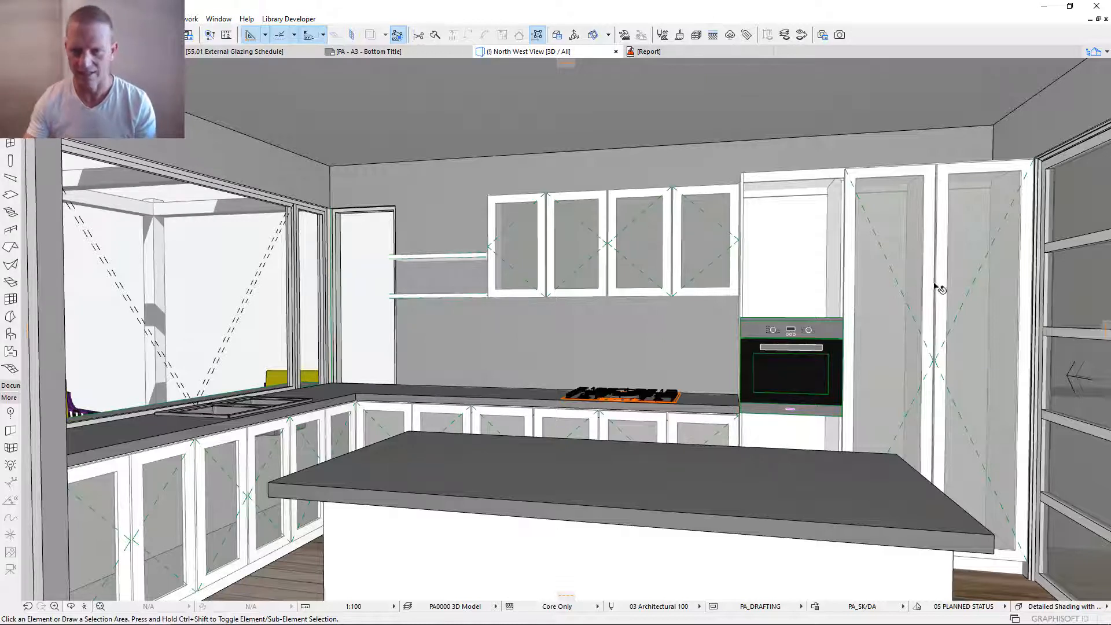
- Select the tall oven cabinet, the cooktop bench and the window bench in turn to review the separate joinery objects
{"action": "left_click", "coordinate": [955, 303]}
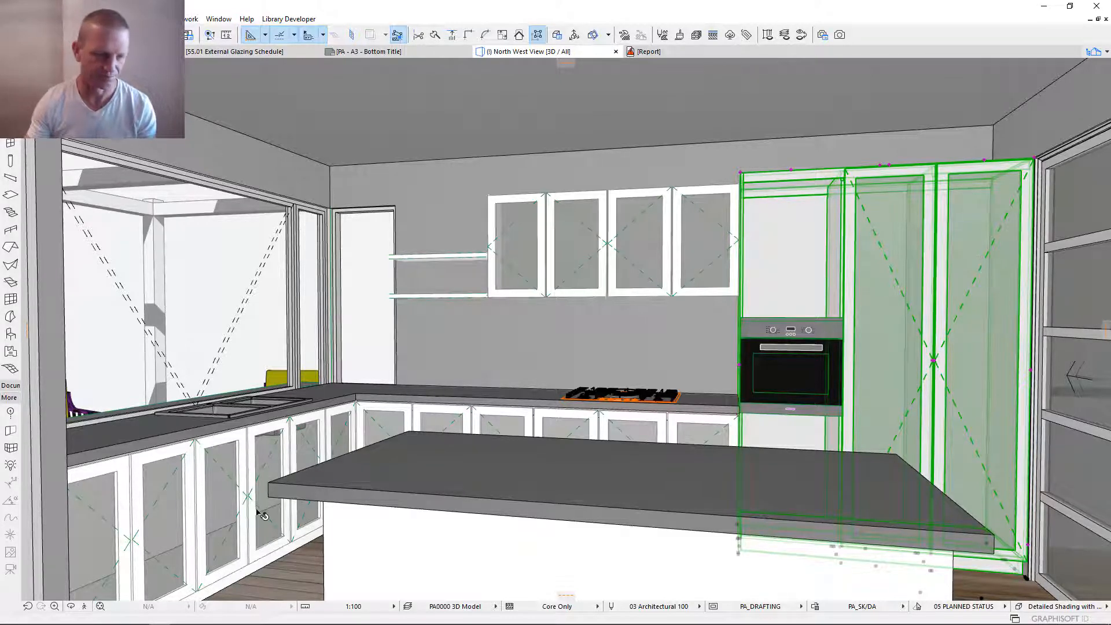
{"action": "left_click", "coordinate": [456, 423]}
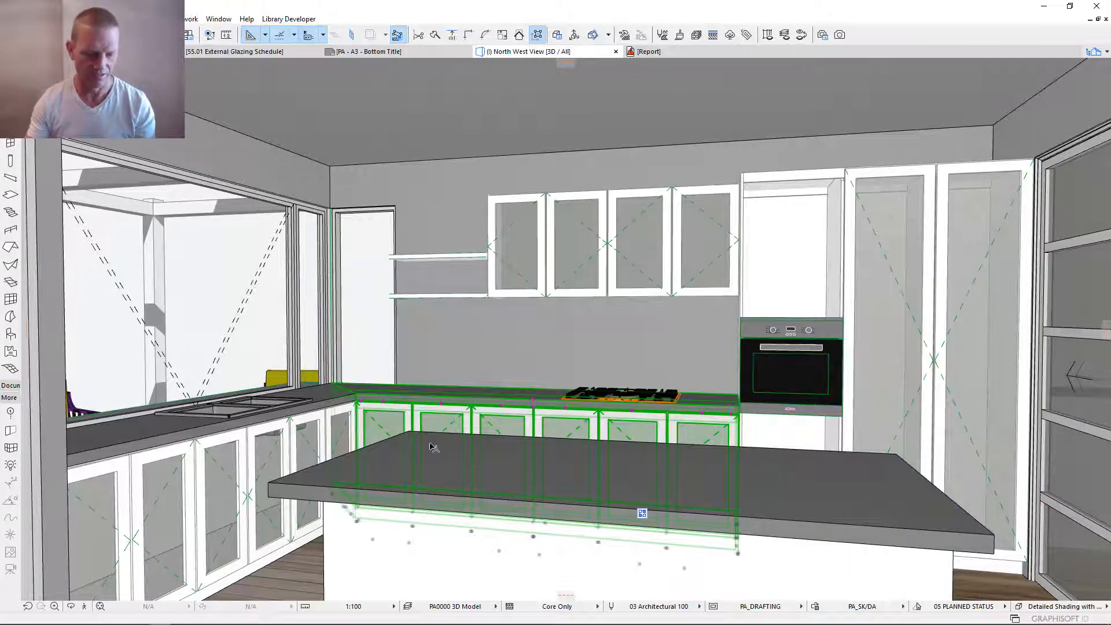
{"action": "key", "text": "Escape"}
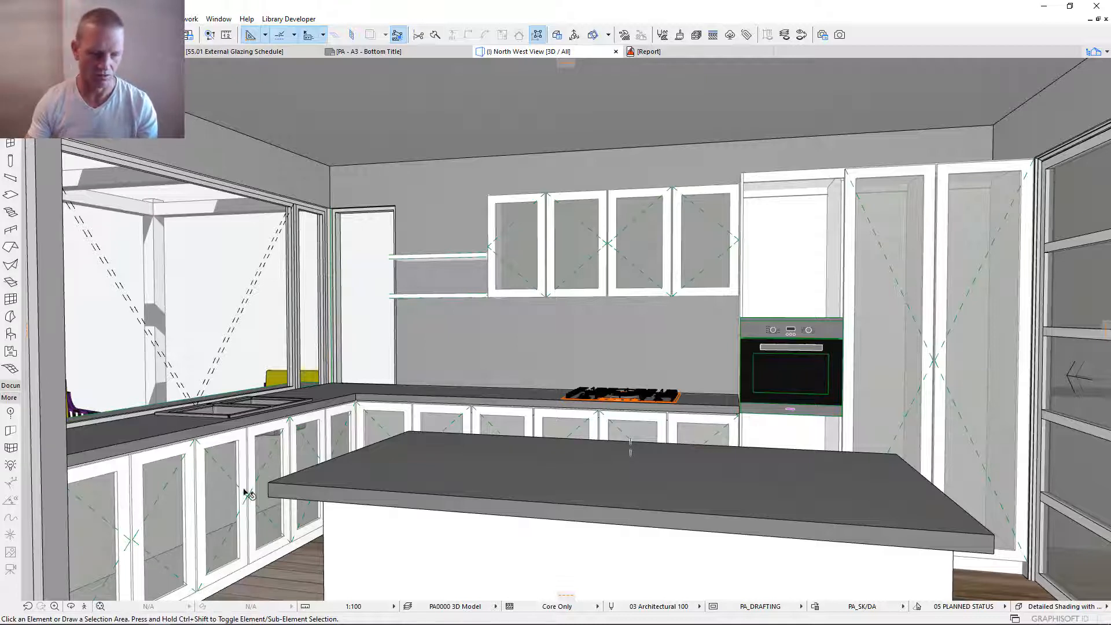
{"action": "left_click", "coordinate": [199, 467]}
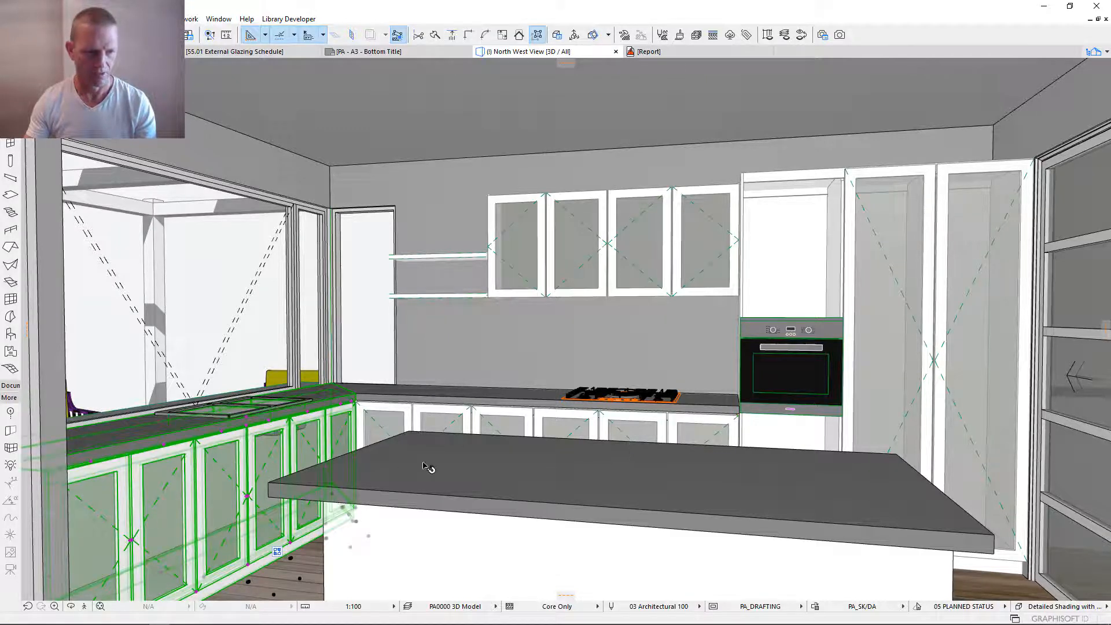
{"action": "key", "text": "Escape"}
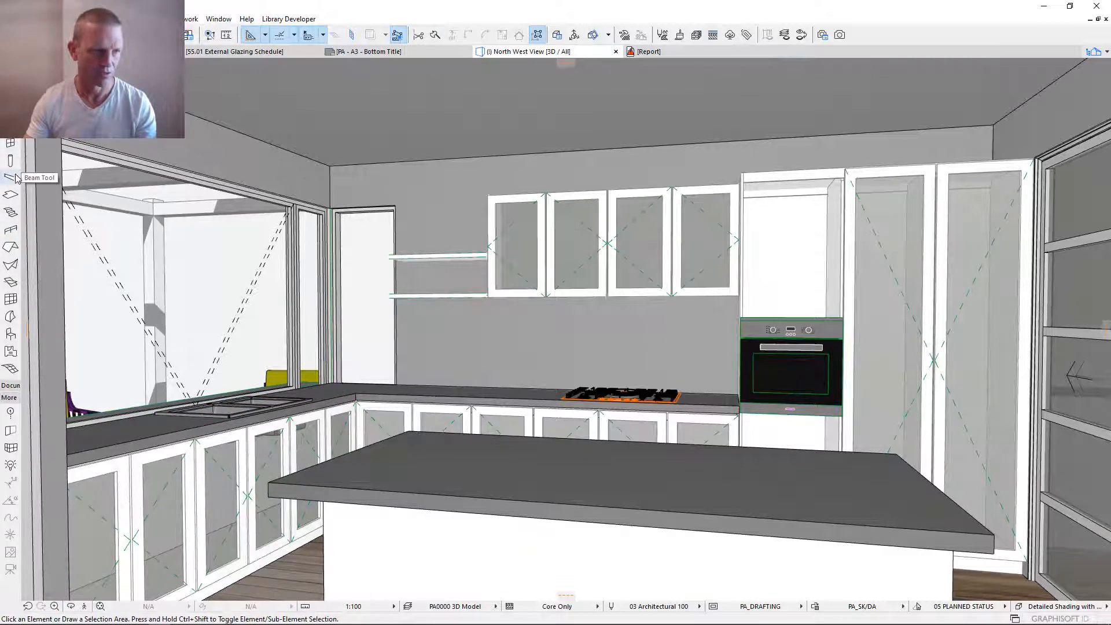
- Open the Object tool's default settings and choose the Infinite Joinery object
{"action": "double_click", "coordinate": [11, 335]}
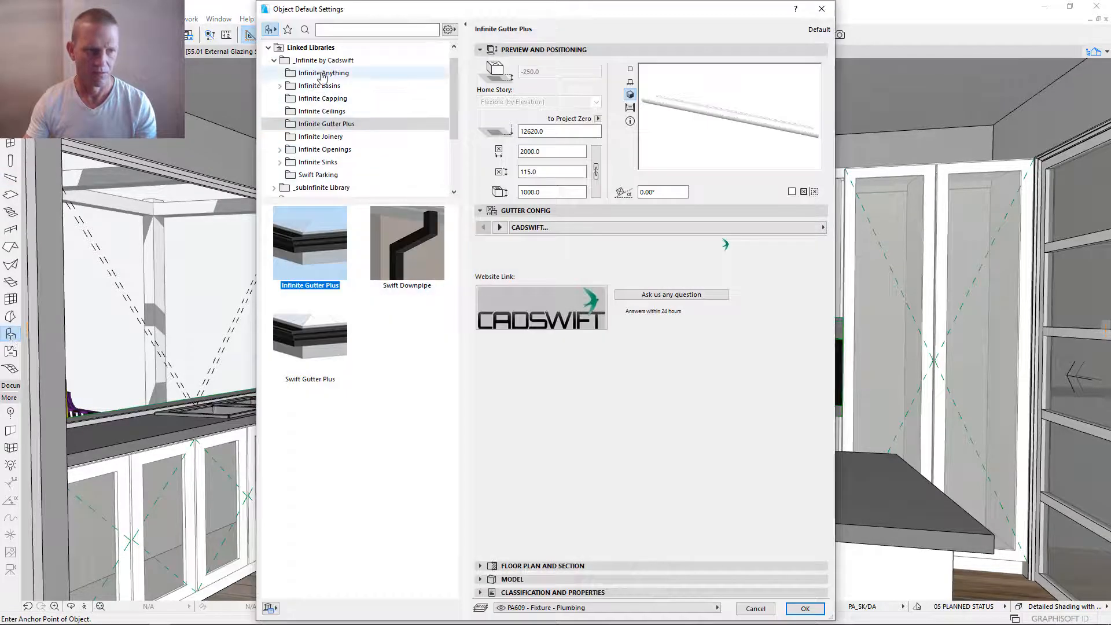
{"action": "left_click", "coordinate": [338, 137]}
{"action": "left_click", "coordinate": [315, 250]}
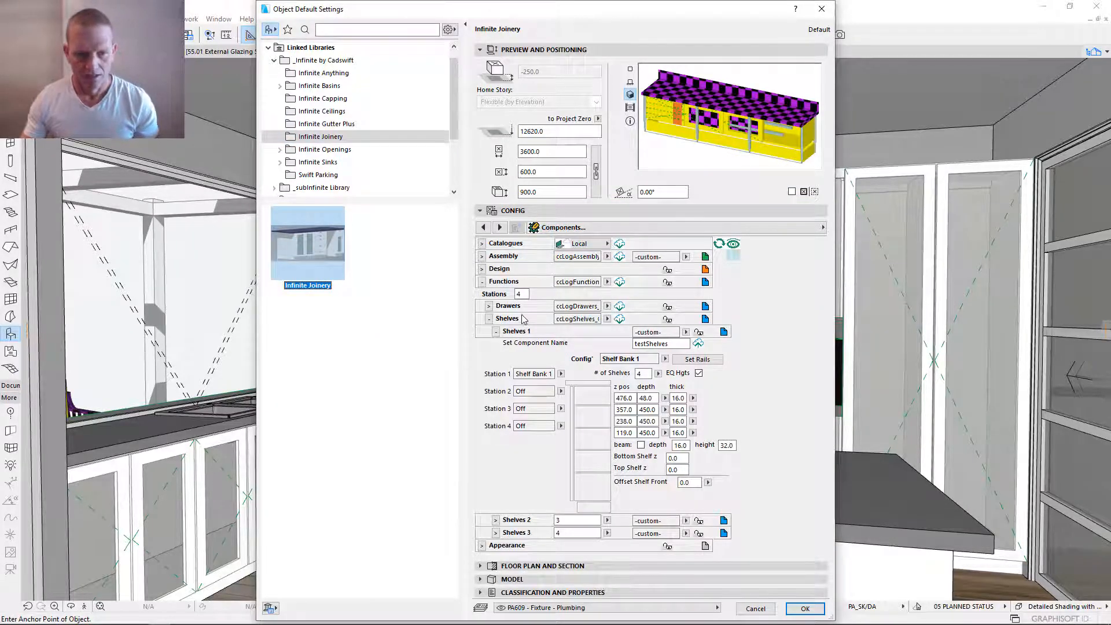
- Reload the catalogues and assign the 20F-KitchenDoor component to Function 1 of Station 1
{"action": "left_click", "coordinate": [621, 243]}
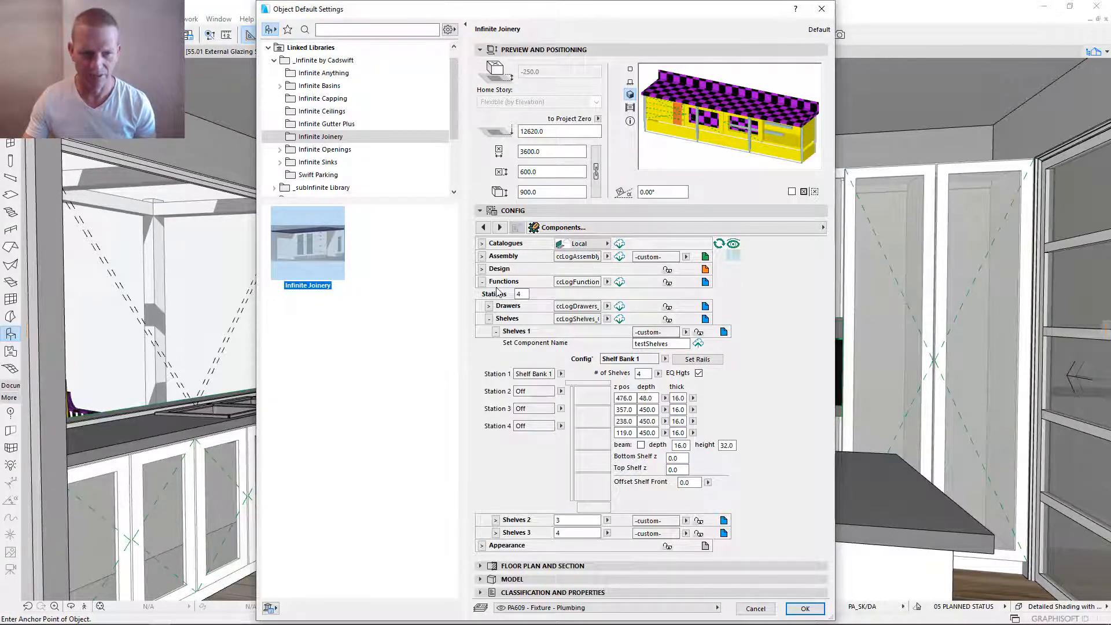
{"action": "left_click", "coordinate": [491, 319]}
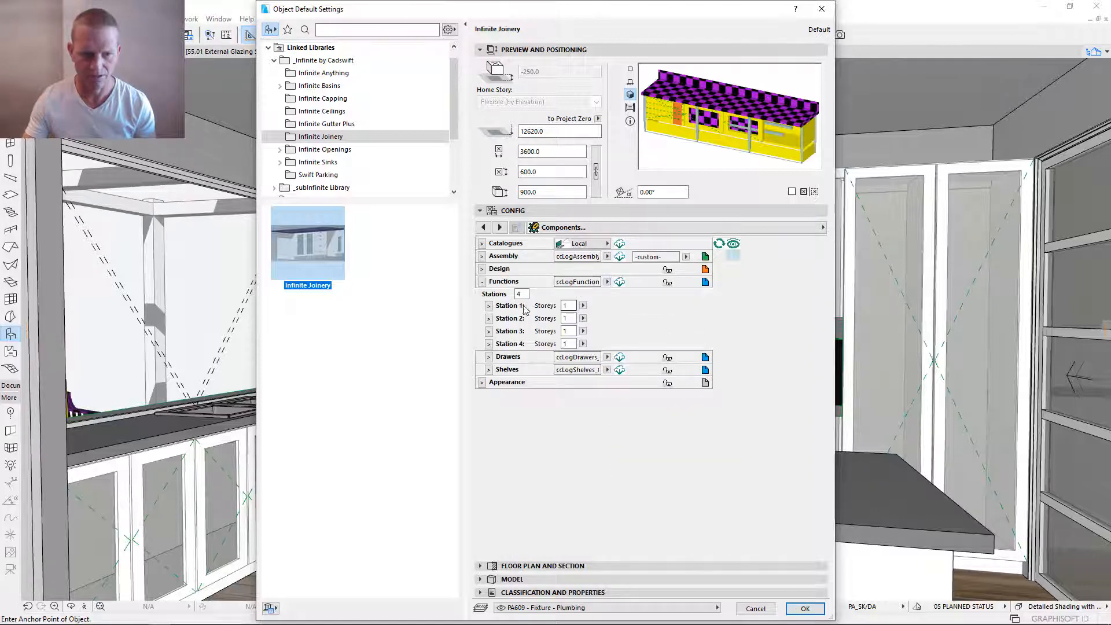
{"action": "left_click", "coordinate": [489, 306]}
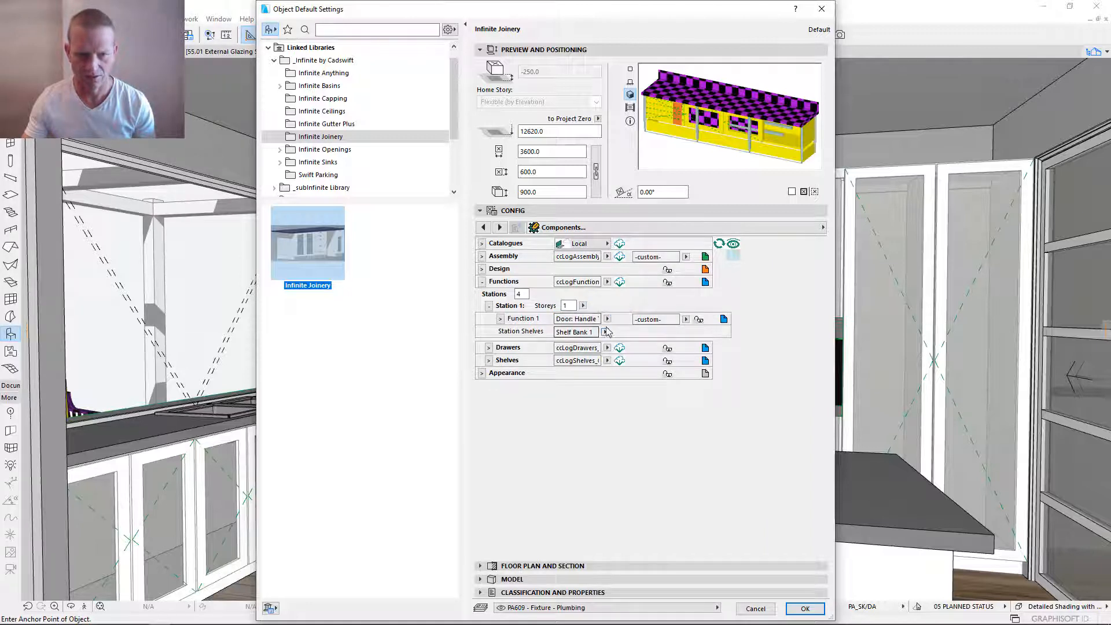
{"action": "left_click", "coordinate": [686, 319]}
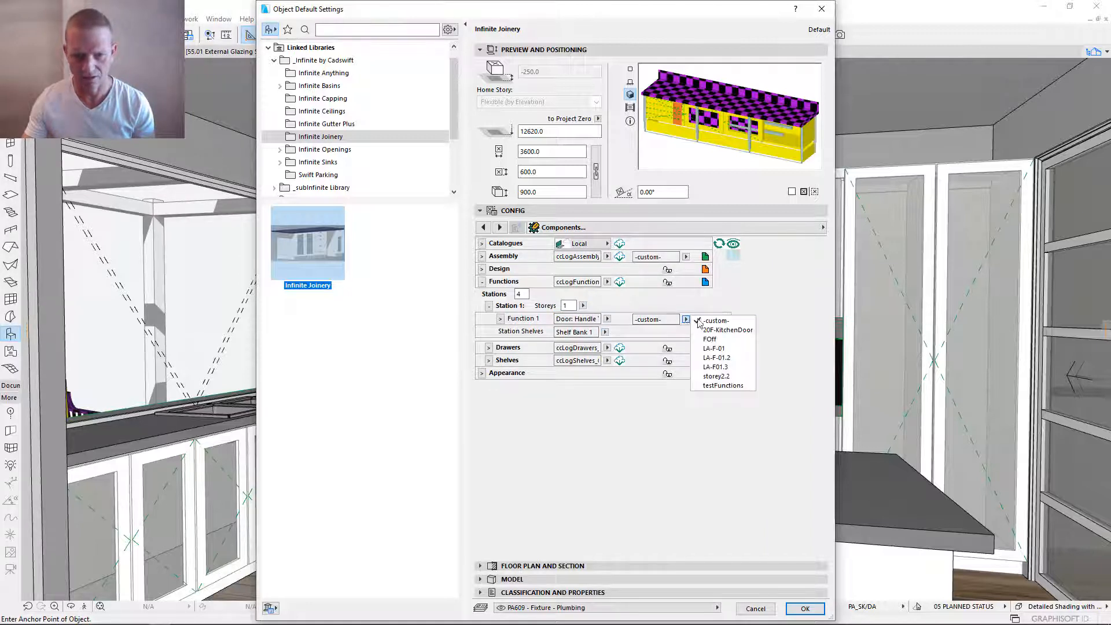
{"action": "left_click", "coordinate": [732, 337]}
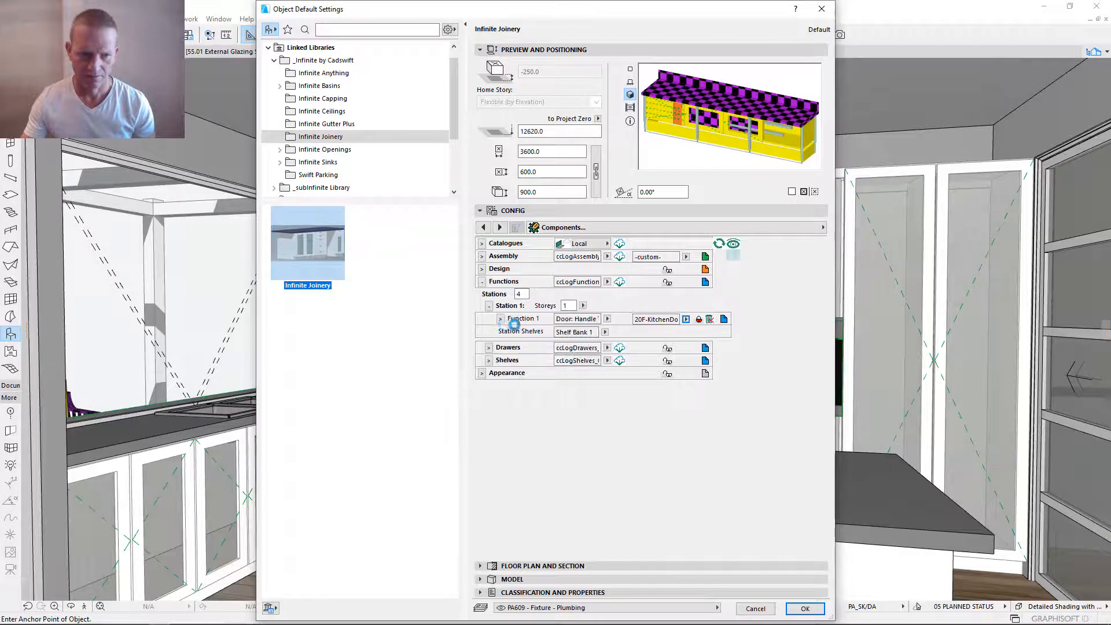
- Unlink Station 1's Function 1 component and set its function type to Drawer Bank 1
{"action": "left_click", "coordinate": [500, 319]}
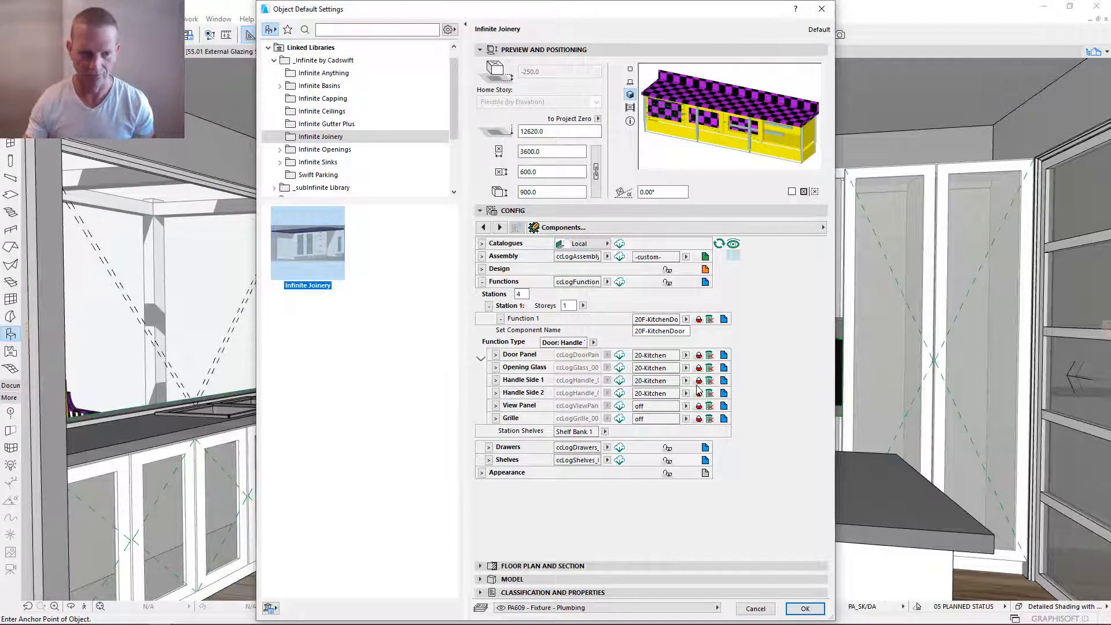
{"action": "left_click", "coordinate": [700, 321]}
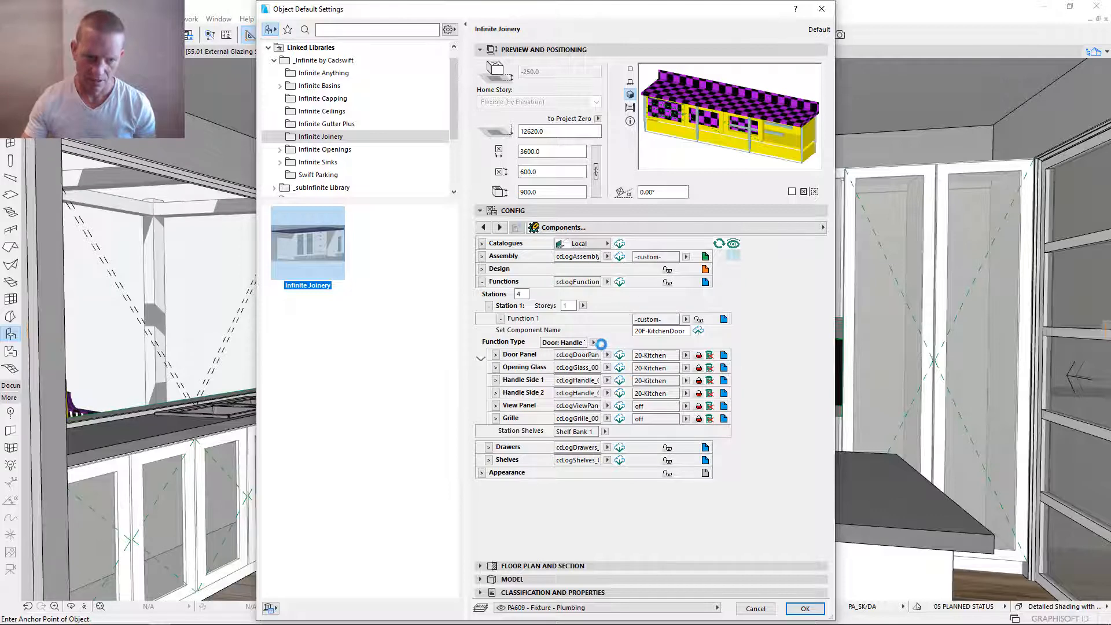
{"action": "left_click", "coordinate": [593, 342]}
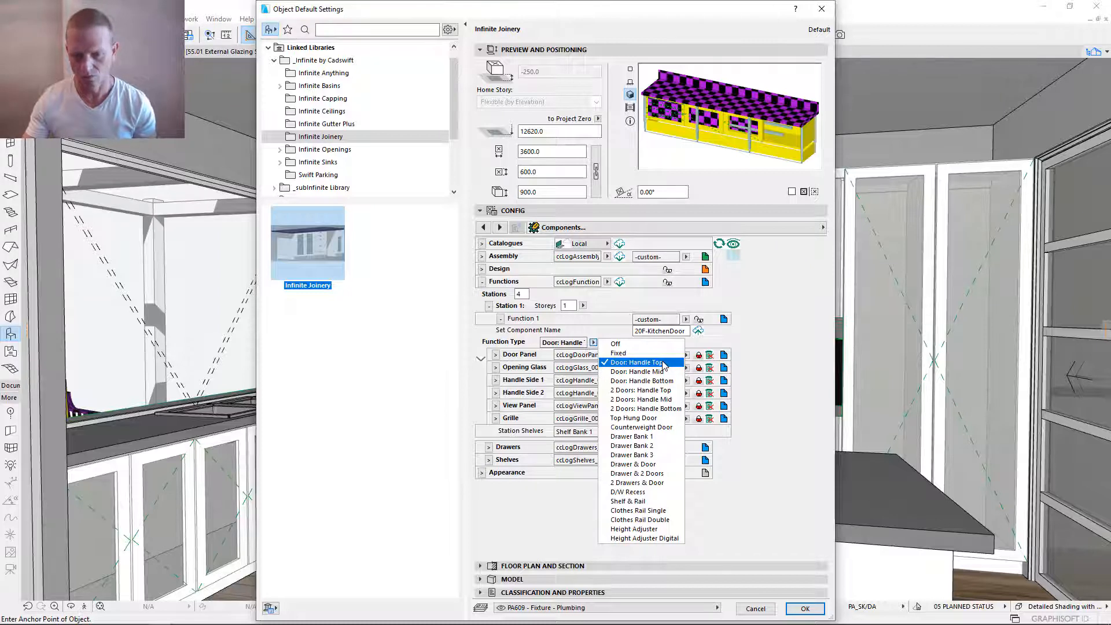
{"action": "left_click", "coordinate": [637, 437]}
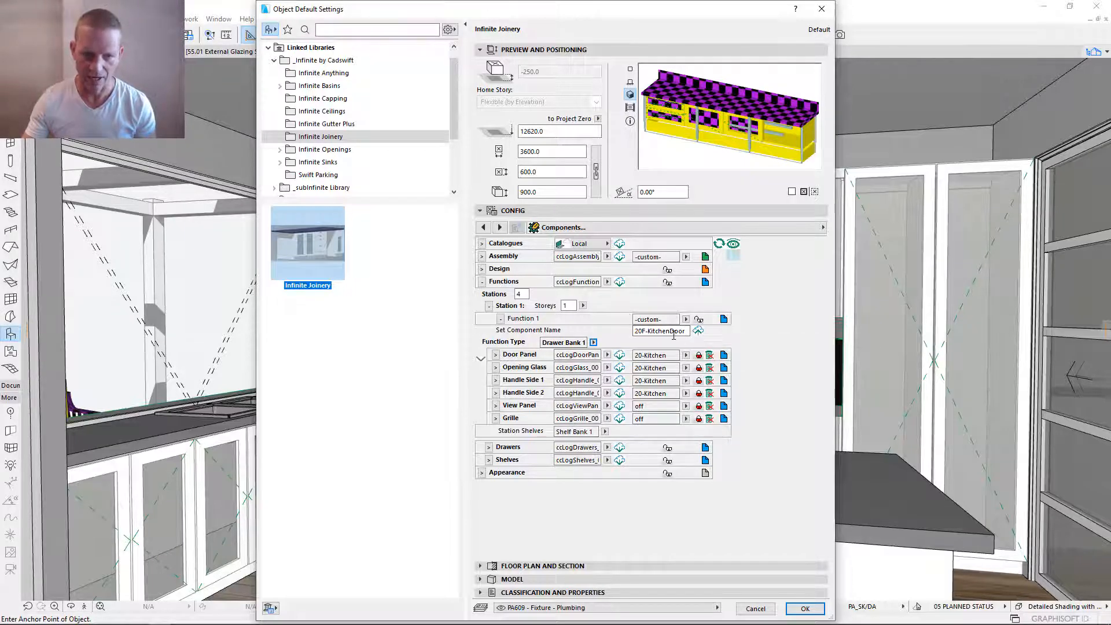
{"action": "left_click_drag", "start_coordinate": [686, 331], "coordinate": [668, 332]}
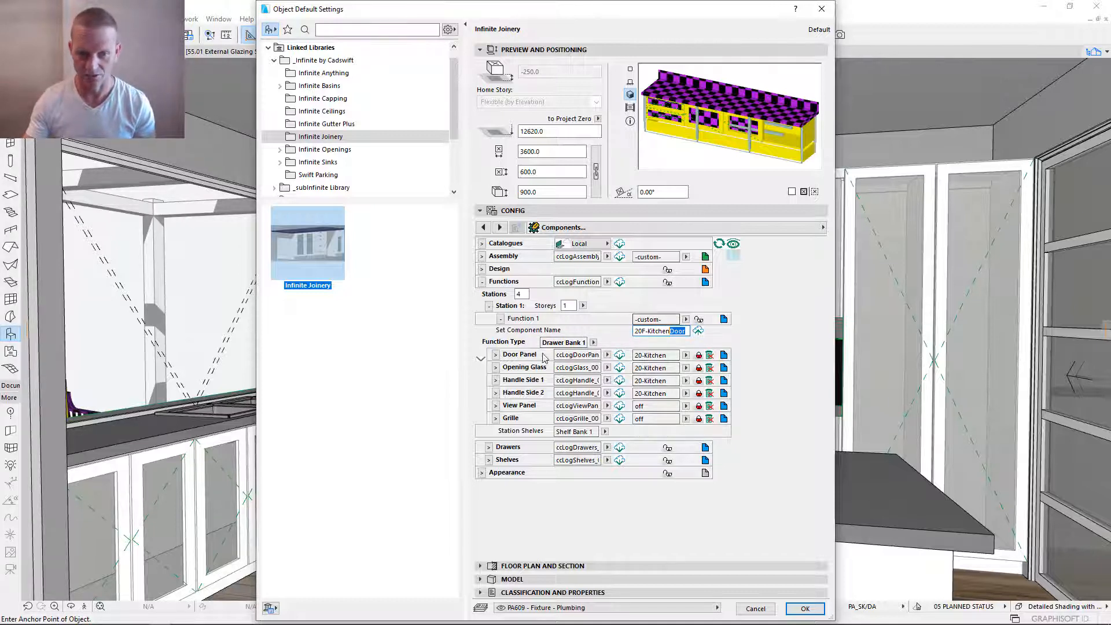
{"action": "left_click", "coordinate": [698, 331]}
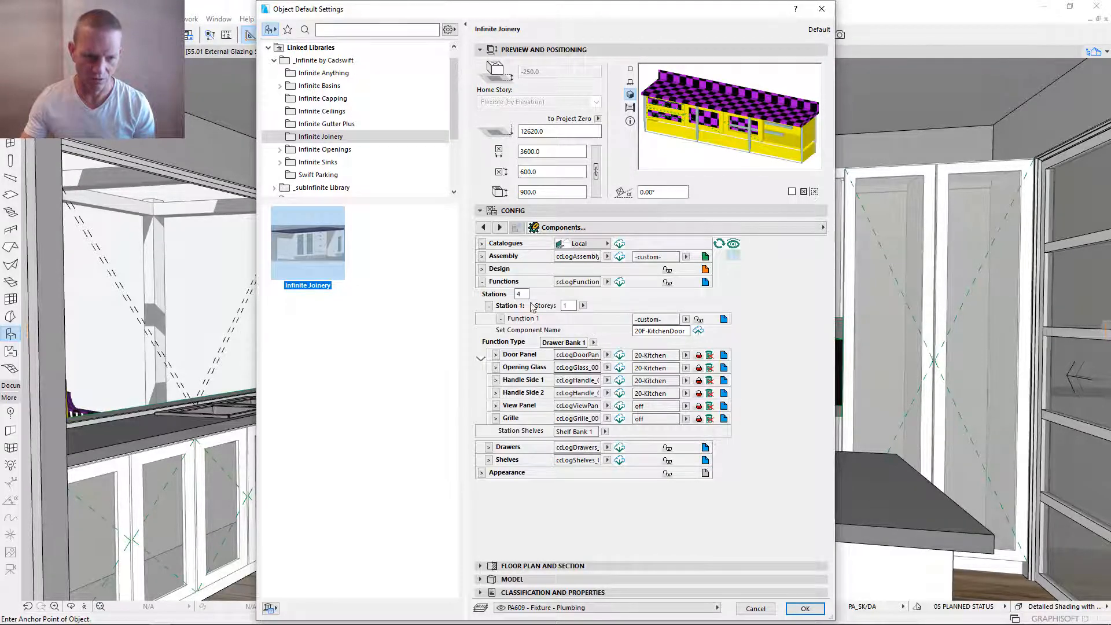
- Expand the Drawer 1 configuration to review its drawer bank options and accept the default object settings
{"action": "left_click", "coordinate": [490, 460]}
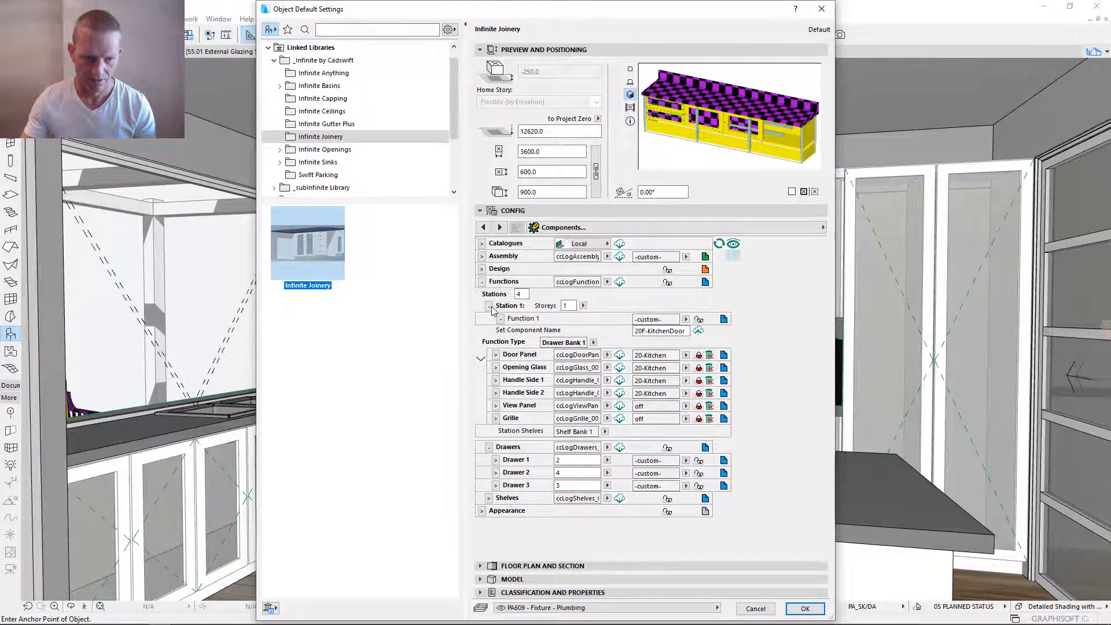
{"action": "left_click", "coordinate": [489, 307]}
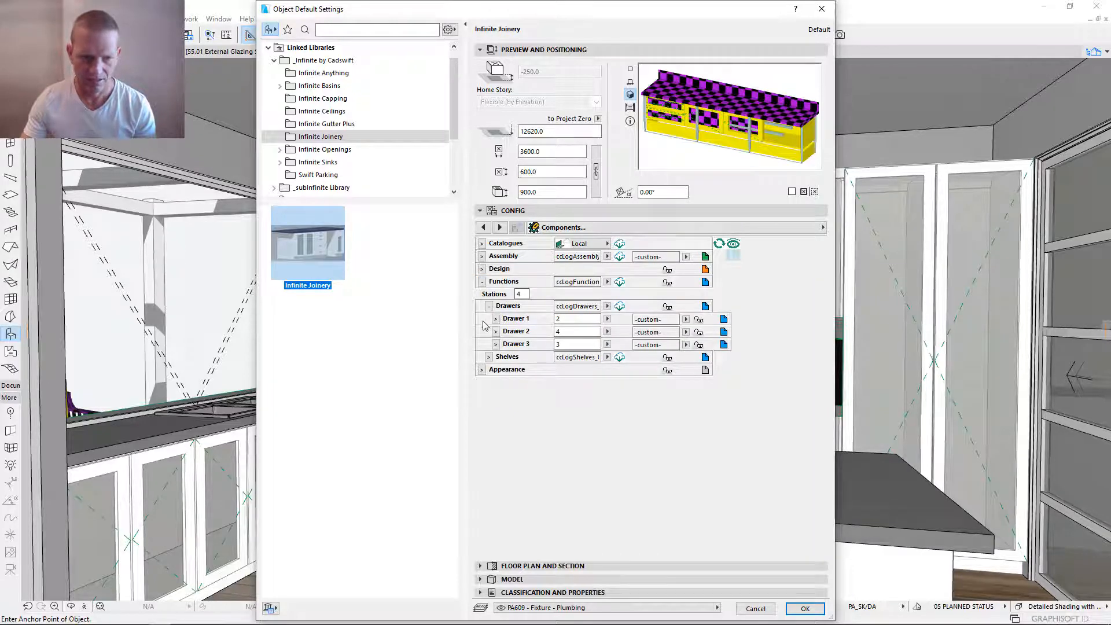
{"action": "left_click", "coordinate": [496, 319]}
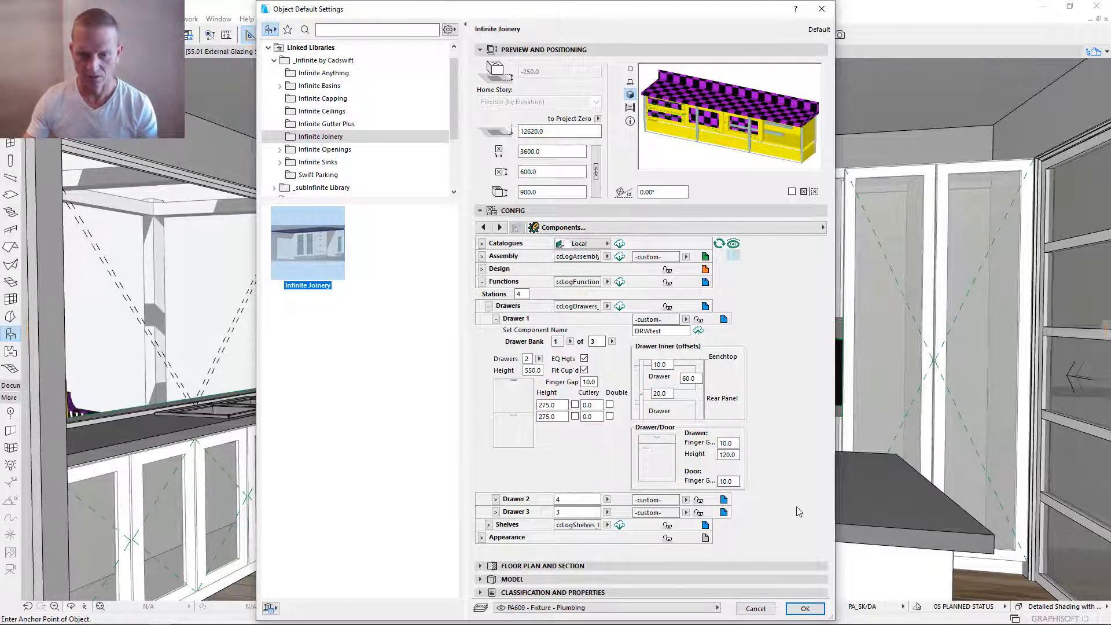
{"action": "left_click", "coordinate": [805, 607]}
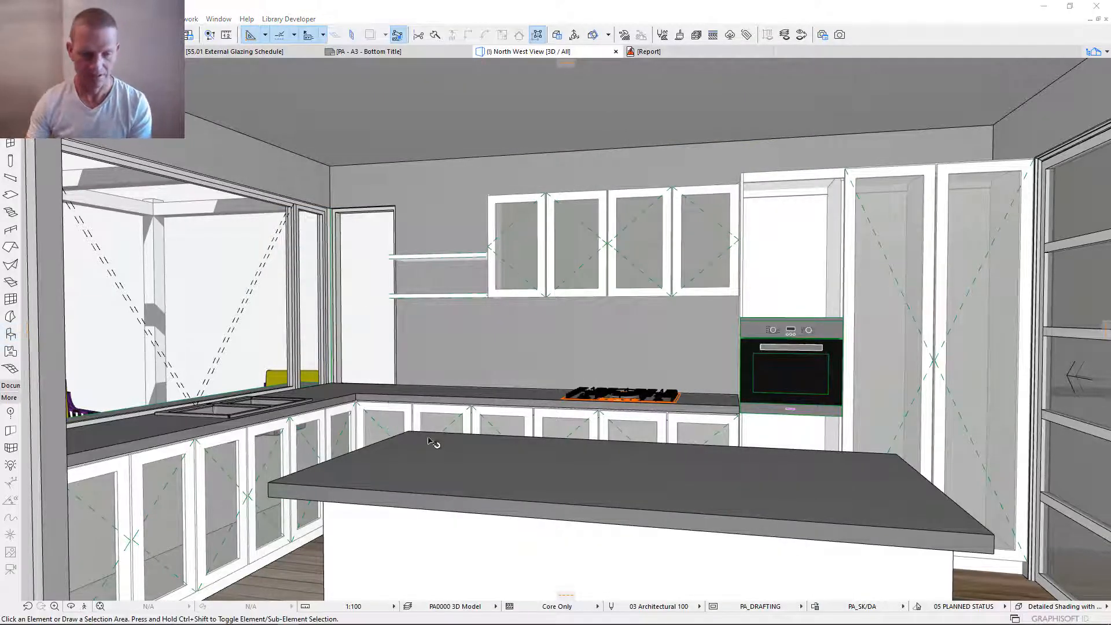
- Select the cooktop, island and window benches together and open their object settings
{"action": "left_click", "coordinate": [405, 418]}
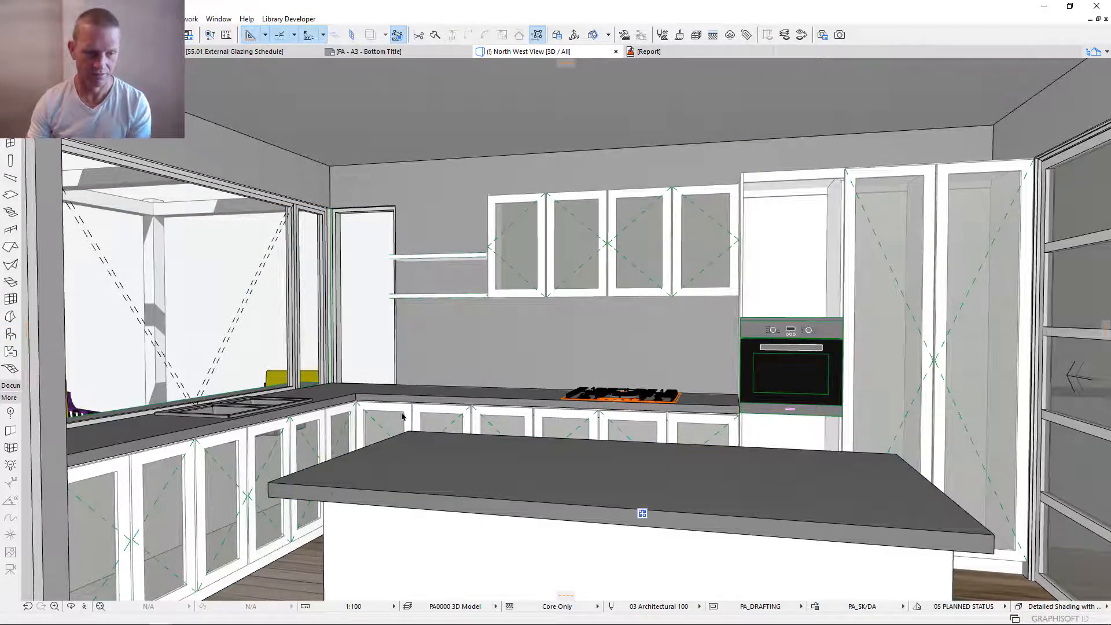
{"action": "left_click", "coordinate": [371, 544], "text": "shift"}
{"action": "left_click", "coordinate": [318, 429], "text": "shift"}
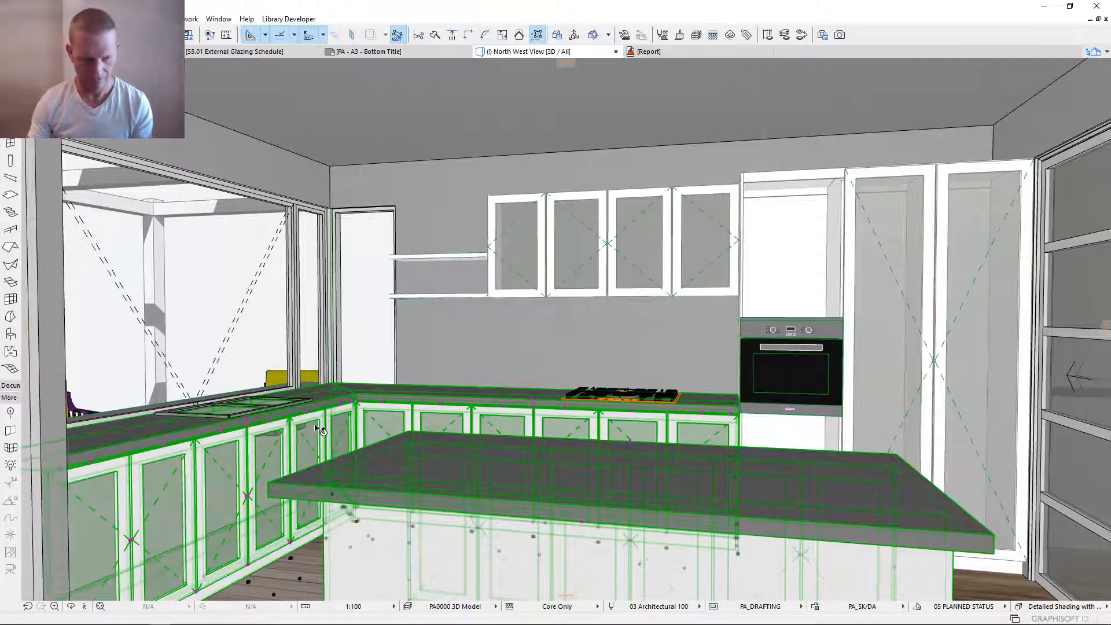
{"action": "double_click", "coordinate": [318, 429]}
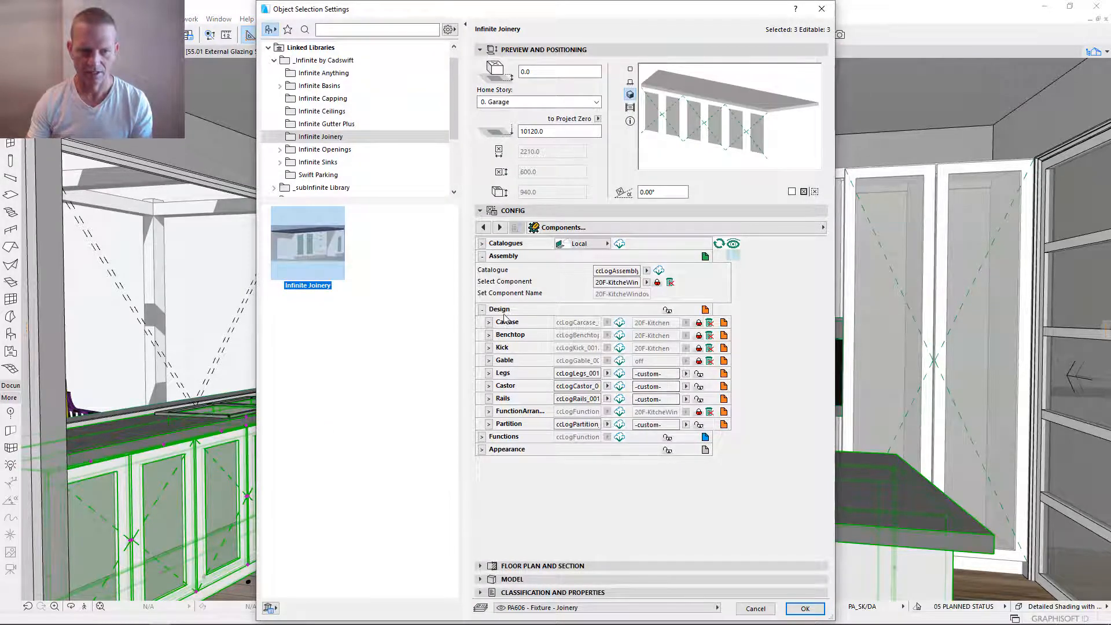
- Reload the Functions catalogue, inspect the linked assembly's function layout and return to the component list
{"action": "left_click", "coordinate": [482, 309]}
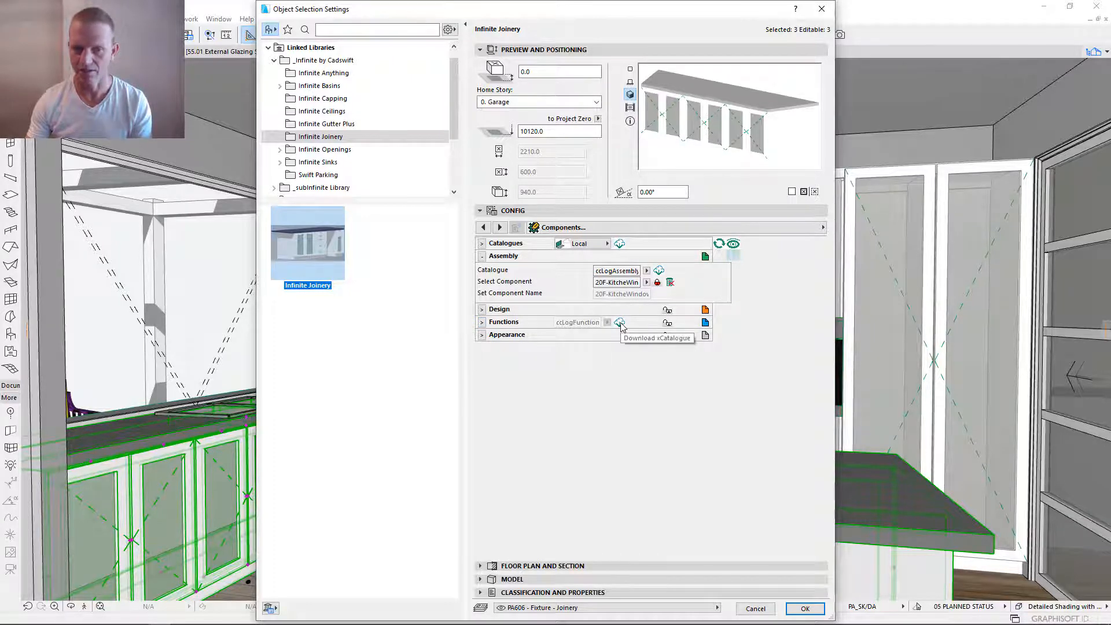
{"action": "left_click", "coordinate": [620, 322]}
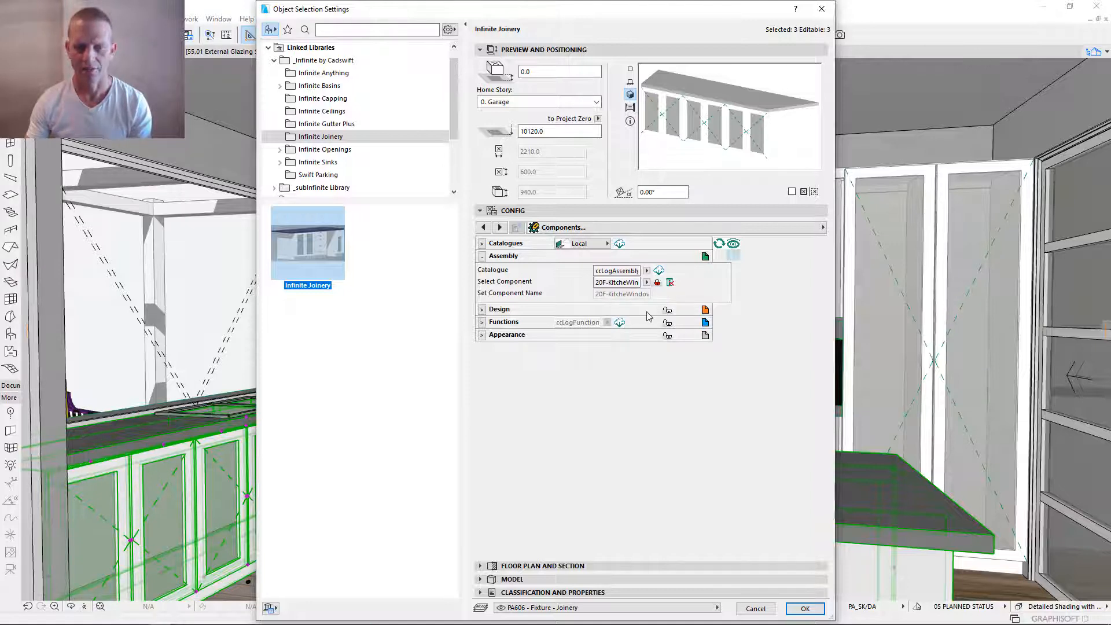
{"action": "left_click", "coordinate": [705, 323]}
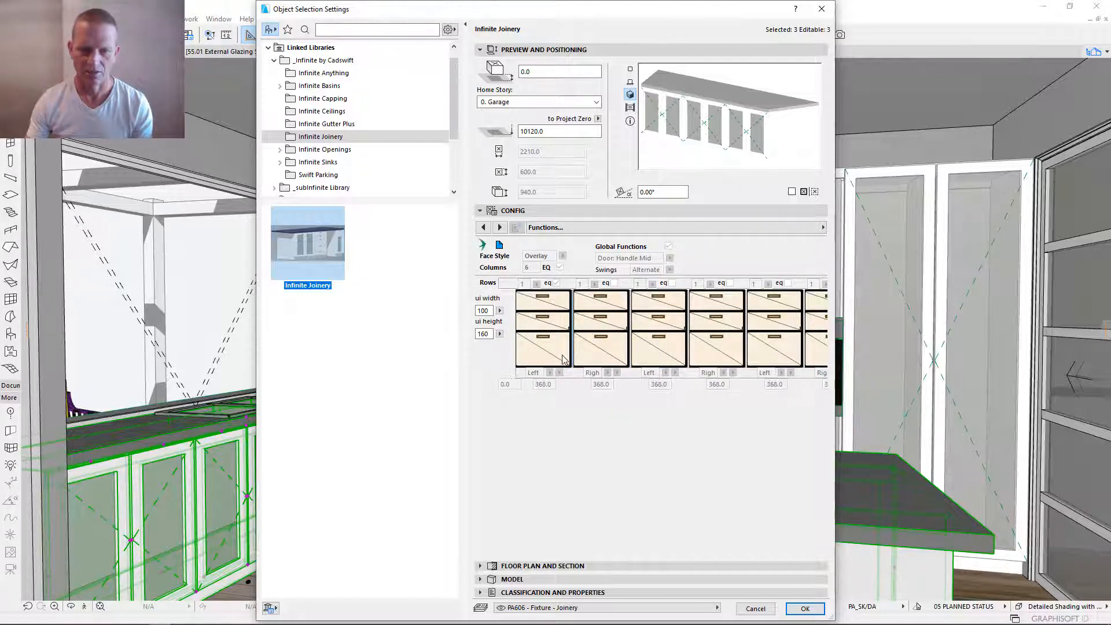
{"action": "left_click", "coordinate": [500, 246]}
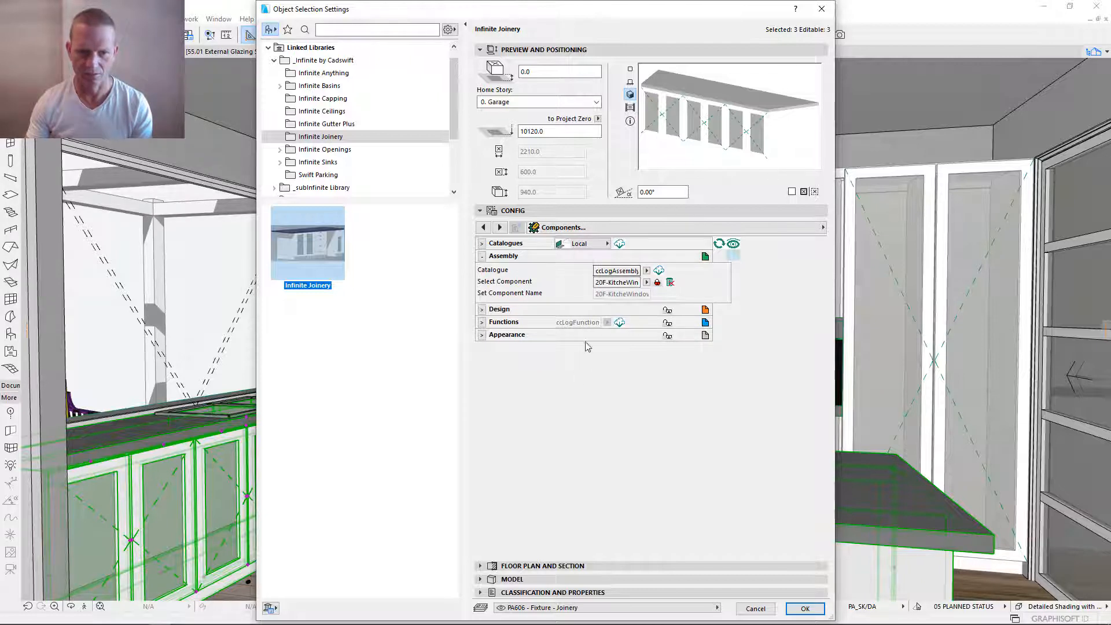
- Unlink the benches' assembly, set the first station's function to Drawer Bank 1 and link the assembly again
{"action": "left_click", "coordinate": [658, 283]}
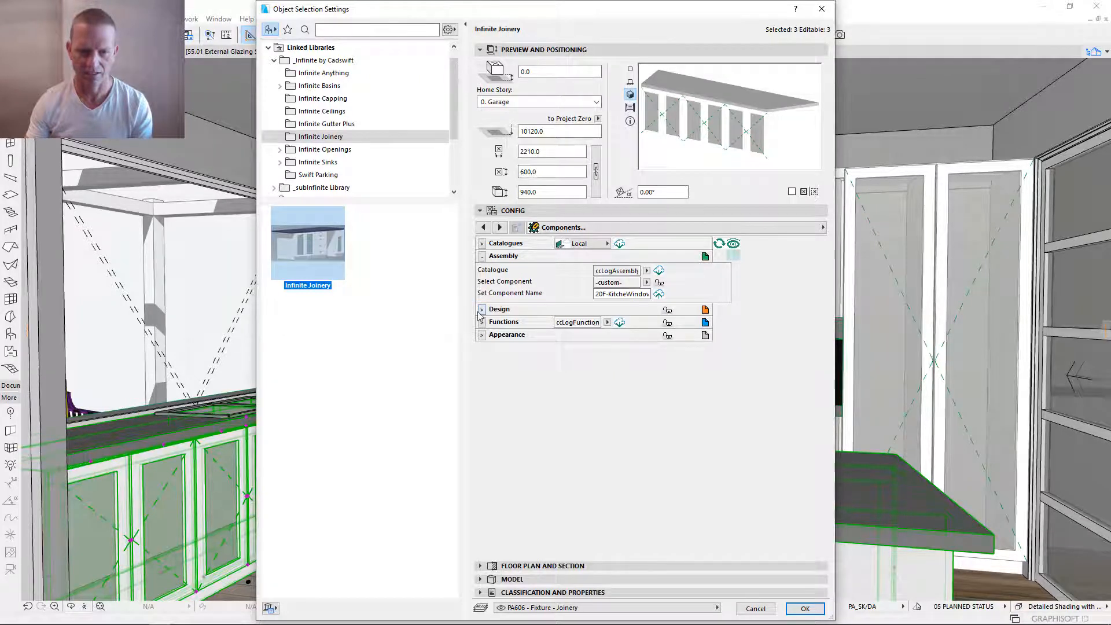
{"action": "left_click", "coordinate": [705, 323]}
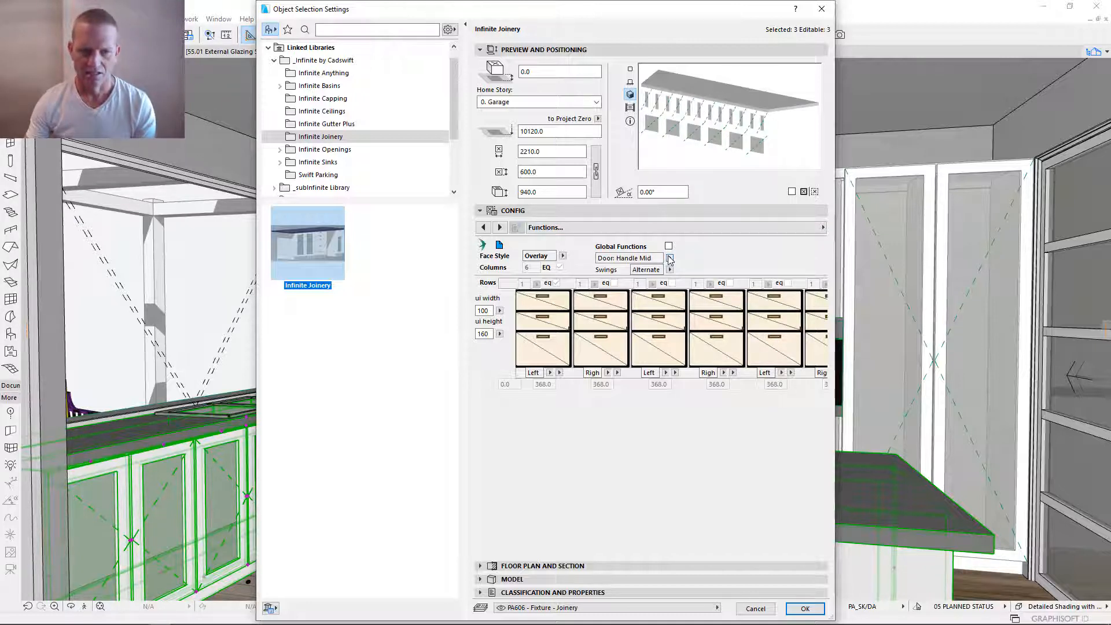
{"action": "left_click", "coordinate": [541, 336]}
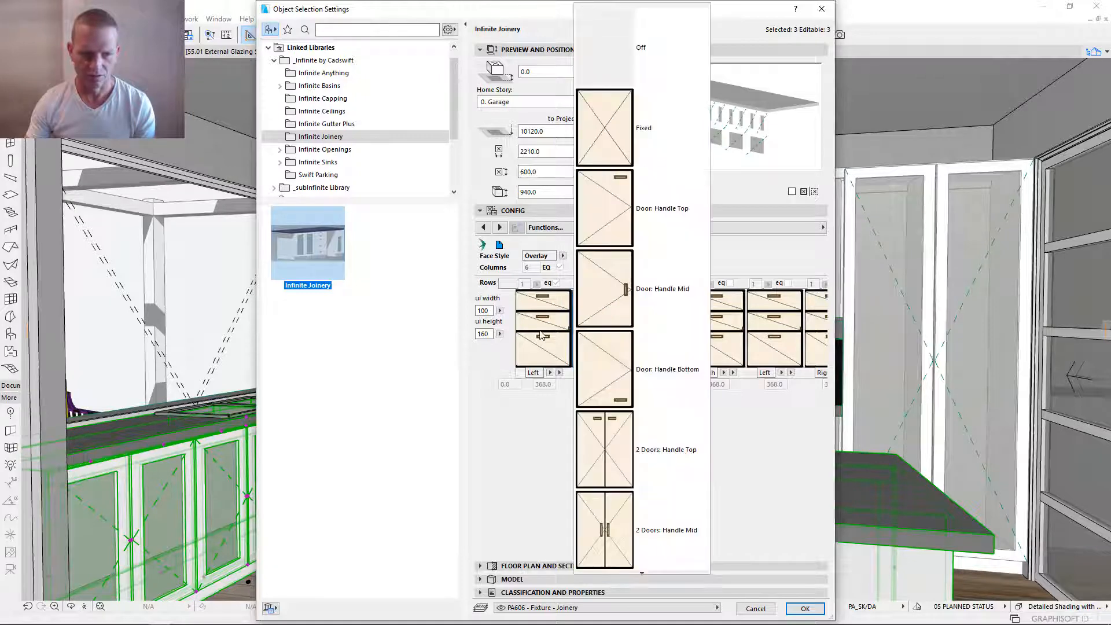
{"action": "scroll", "coordinate": [647, 482], "scroll_direction": "down", "scroll_amount": 7}
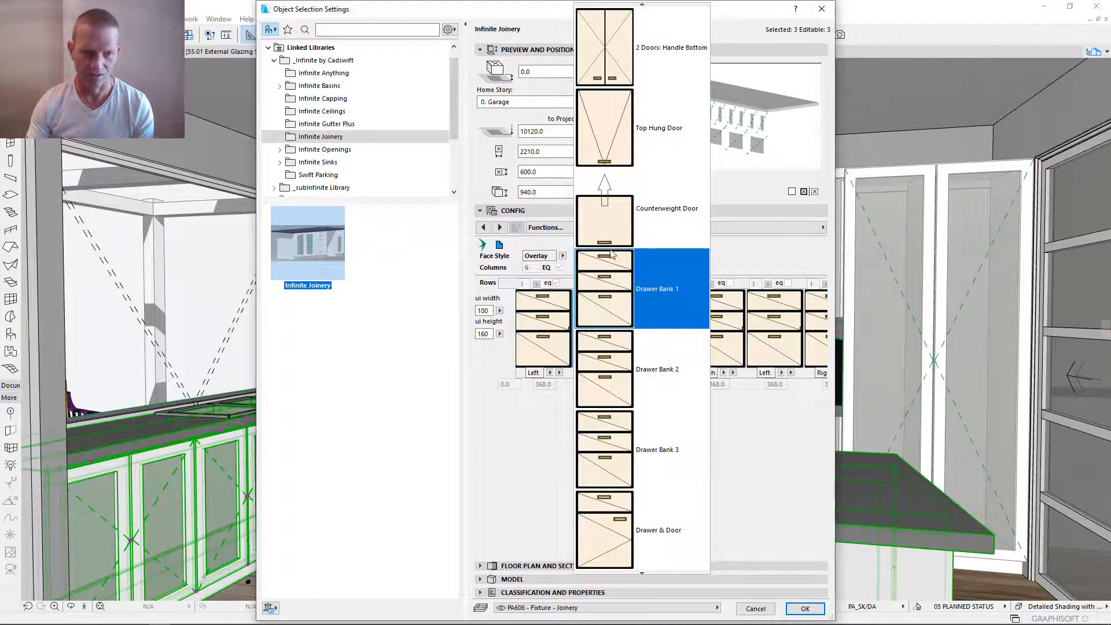
{"action": "left_click", "coordinate": [615, 286]}
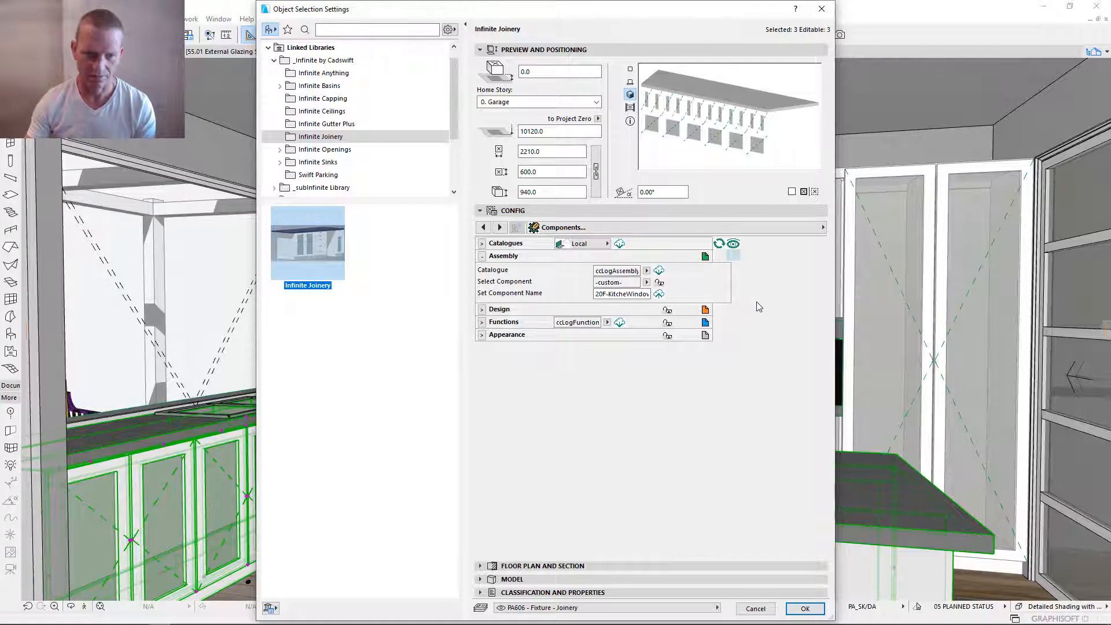
{"action": "left_click", "coordinate": [660, 282]}
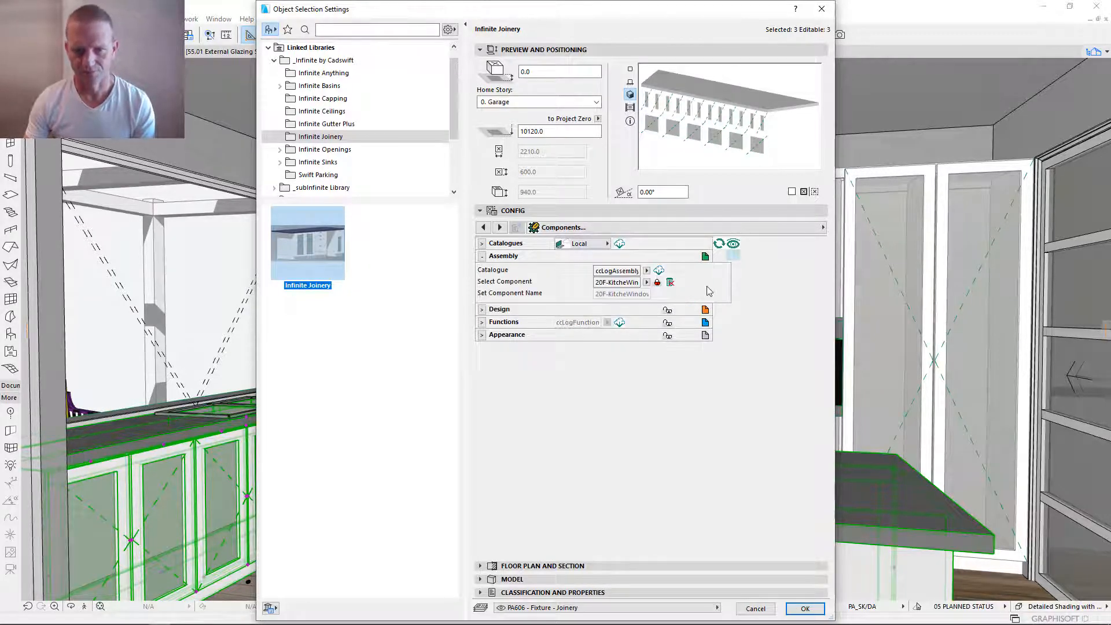
- Open the Drawer 1 configuration under Functions and turn off the Double option for its first drawer
{"action": "left_click", "coordinate": [482, 257]}
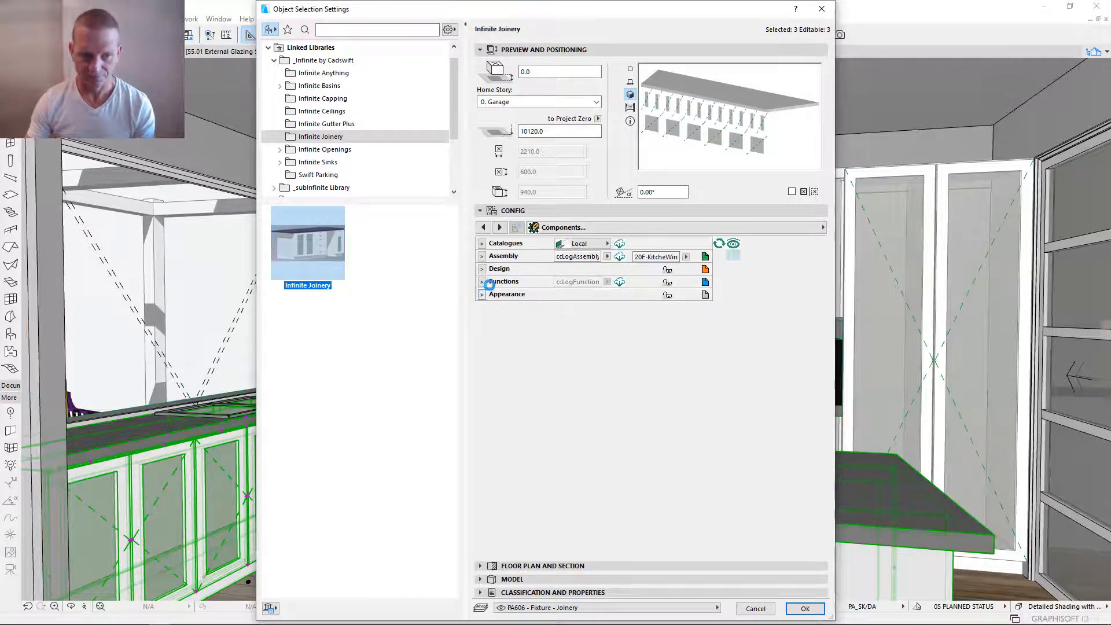
{"action": "left_click", "coordinate": [482, 282]}
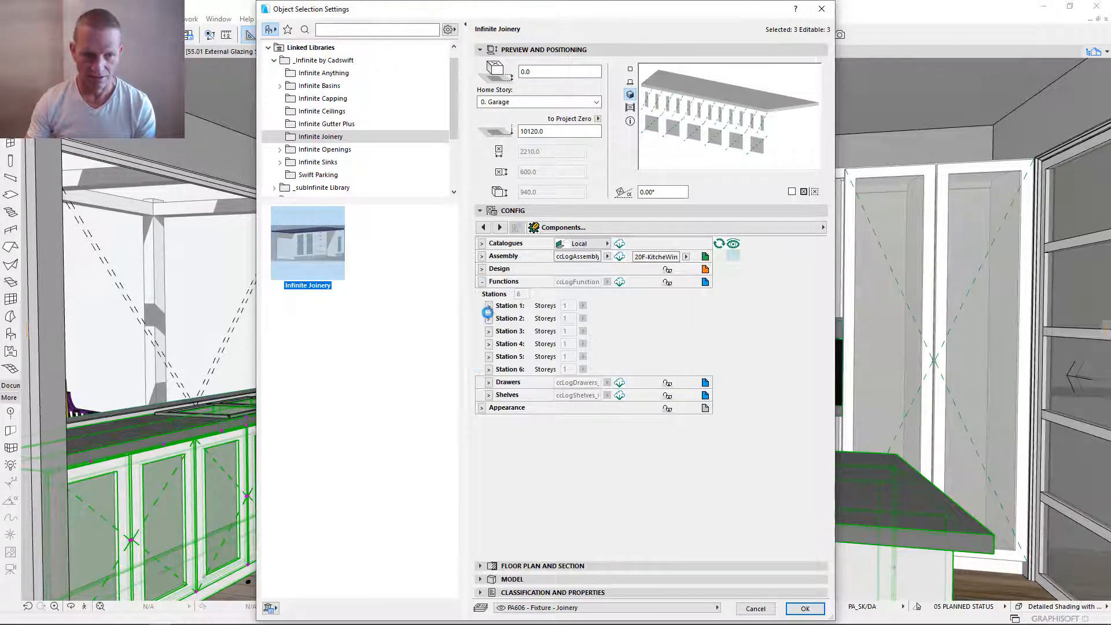
{"action": "left_click", "coordinate": [489, 306]}
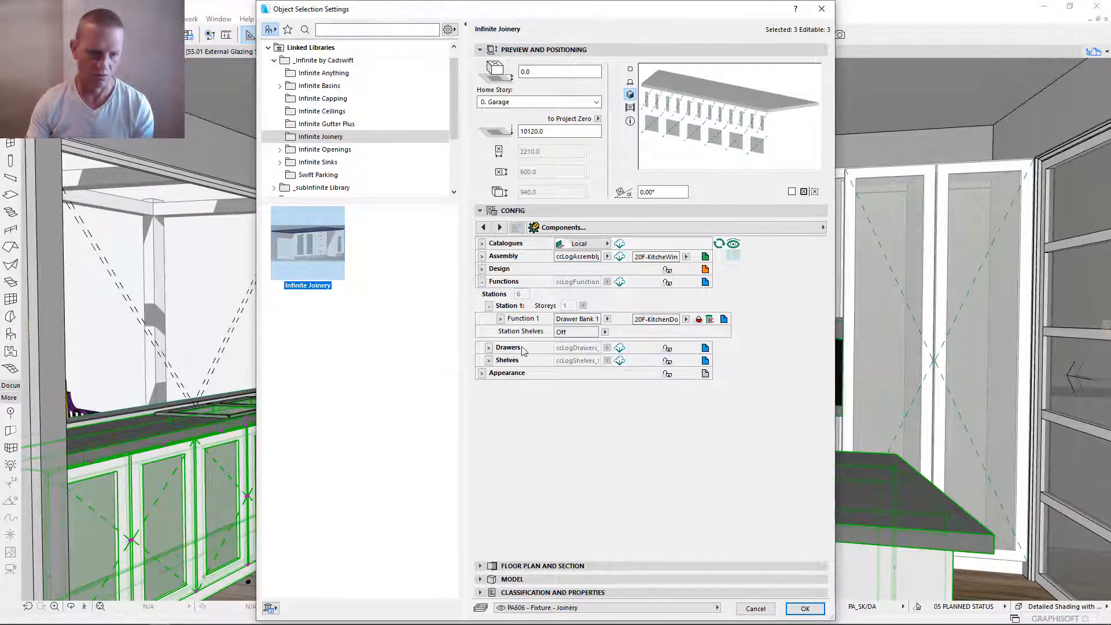
{"action": "left_click", "coordinate": [490, 348]}
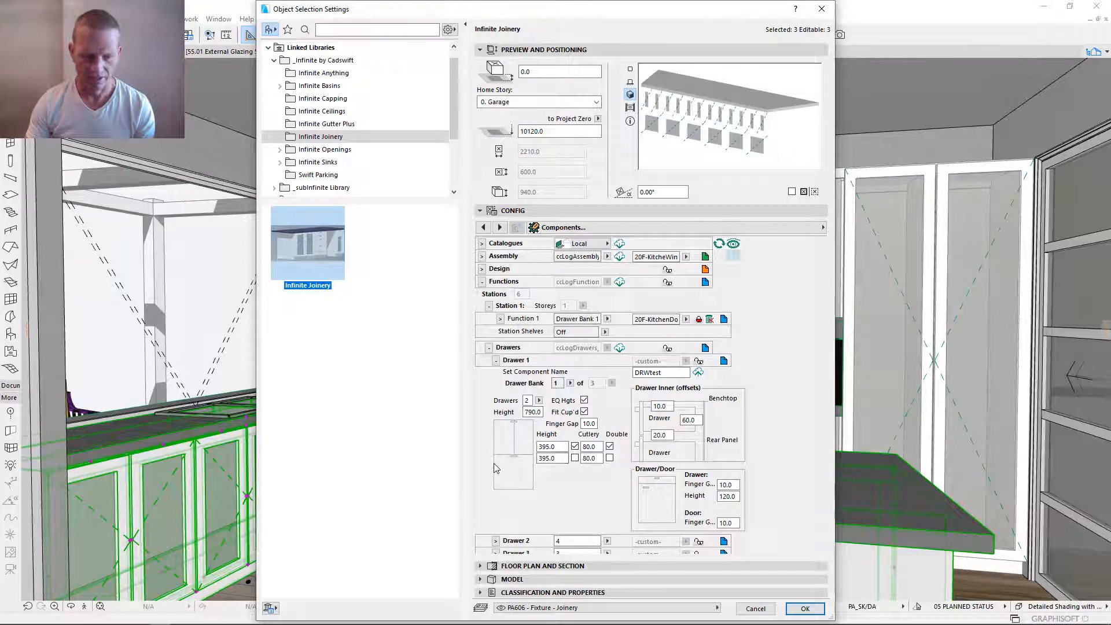
{"action": "left_click", "coordinate": [610, 446]}
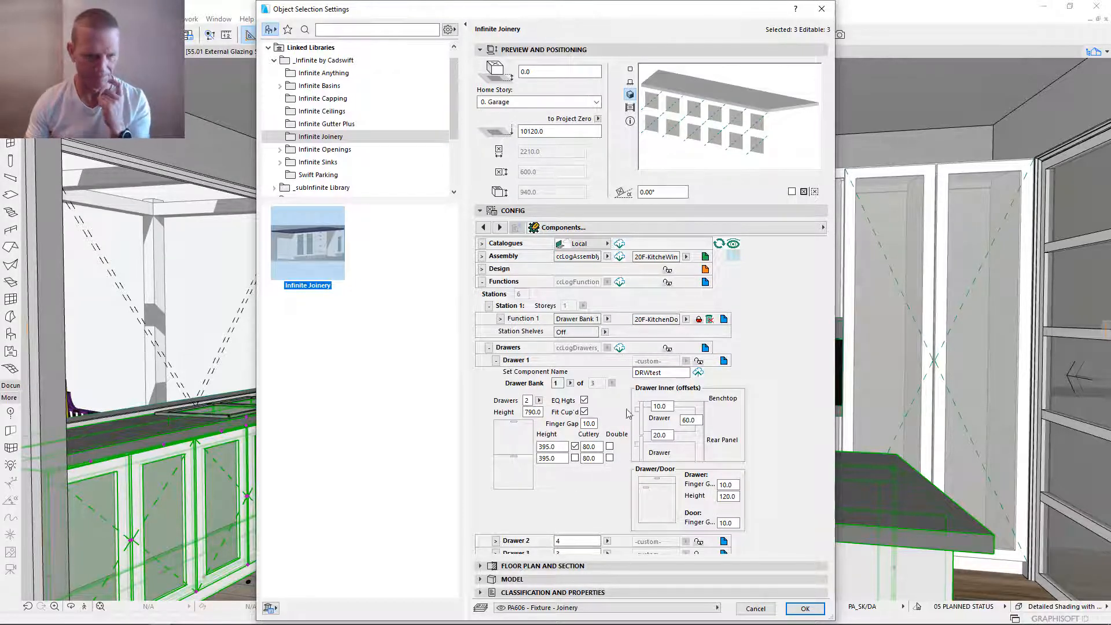
- Set the Drawer 1 component name to 20F-DrawerB1
{"action": "double_click", "coordinate": [674, 373]}
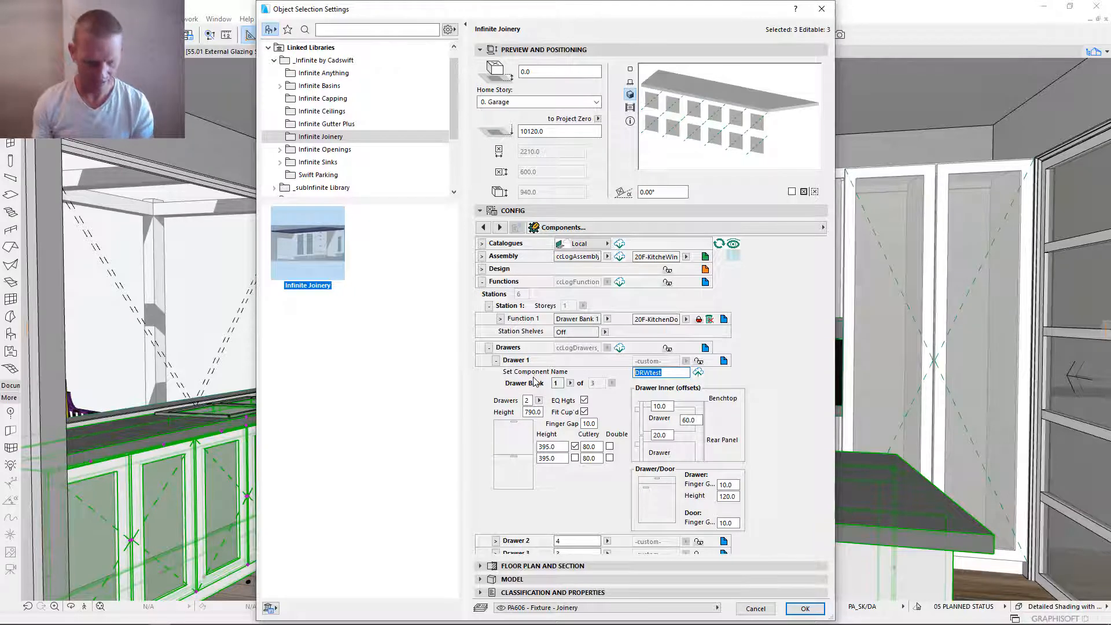
{"action": "type", "text": "20F-"}
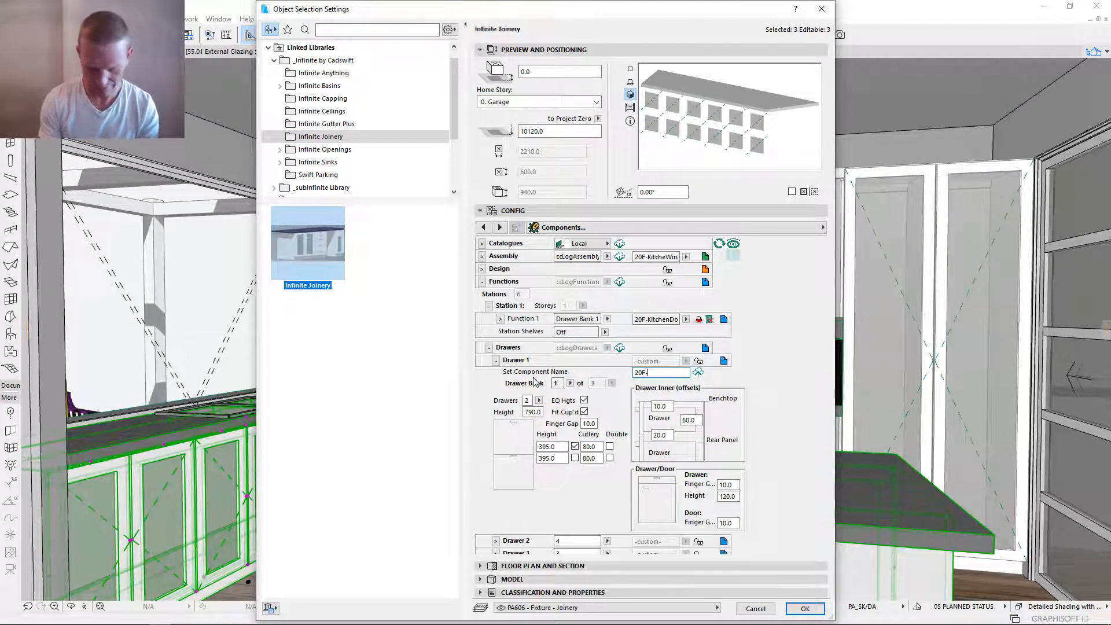
{"action": "type", "text": "Drawer"}
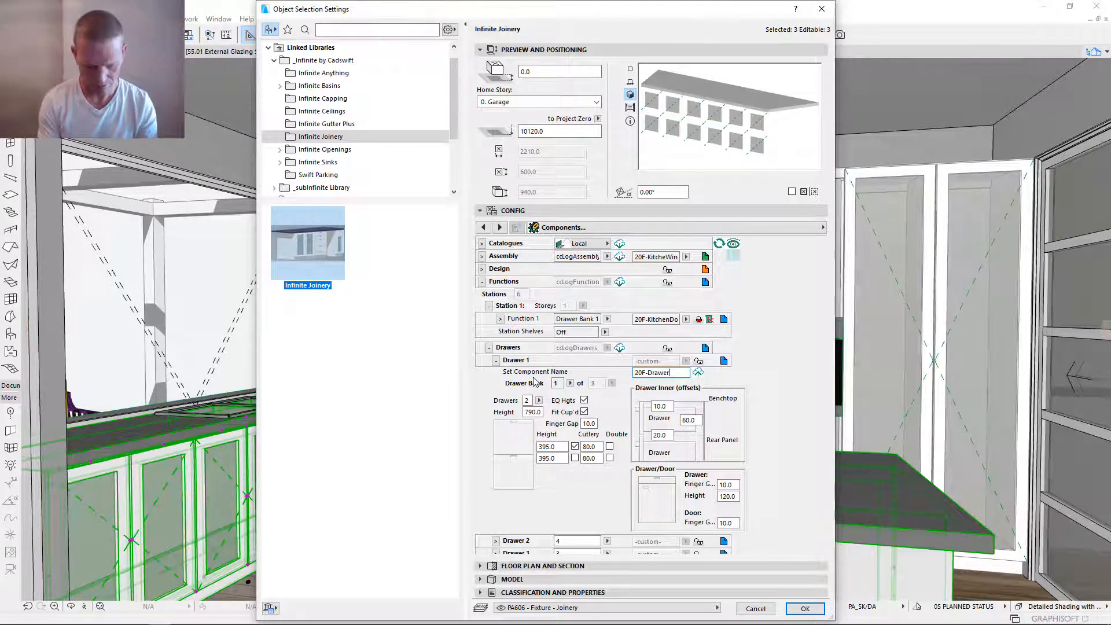
{"action": "type", "text": "B1"}
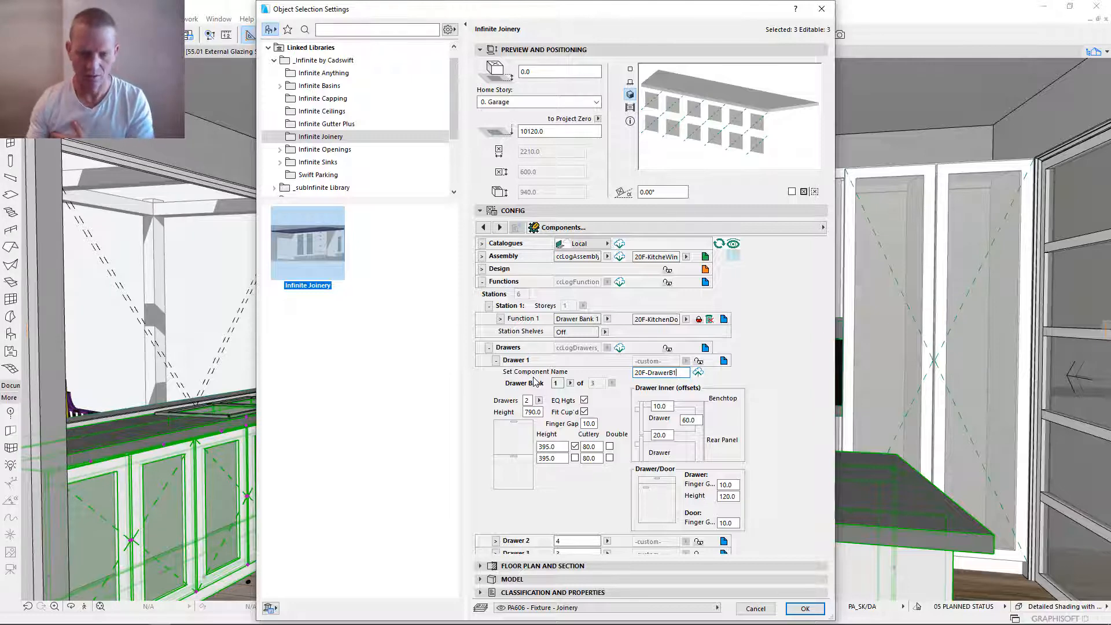
{"action": "key", "text": "Return"}
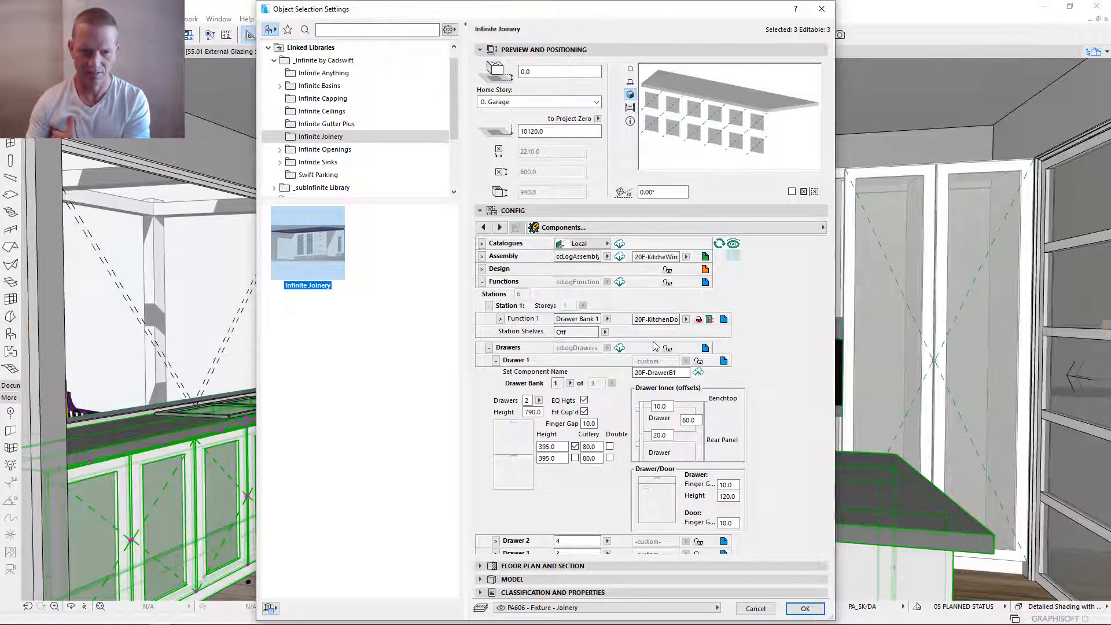
- Unlink the benches' assembly, link Drawer 1 to the 20F-DrawerB1 component and apply the settings to the selected benches
{"action": "left_click", "coordinate": [483, 256]}
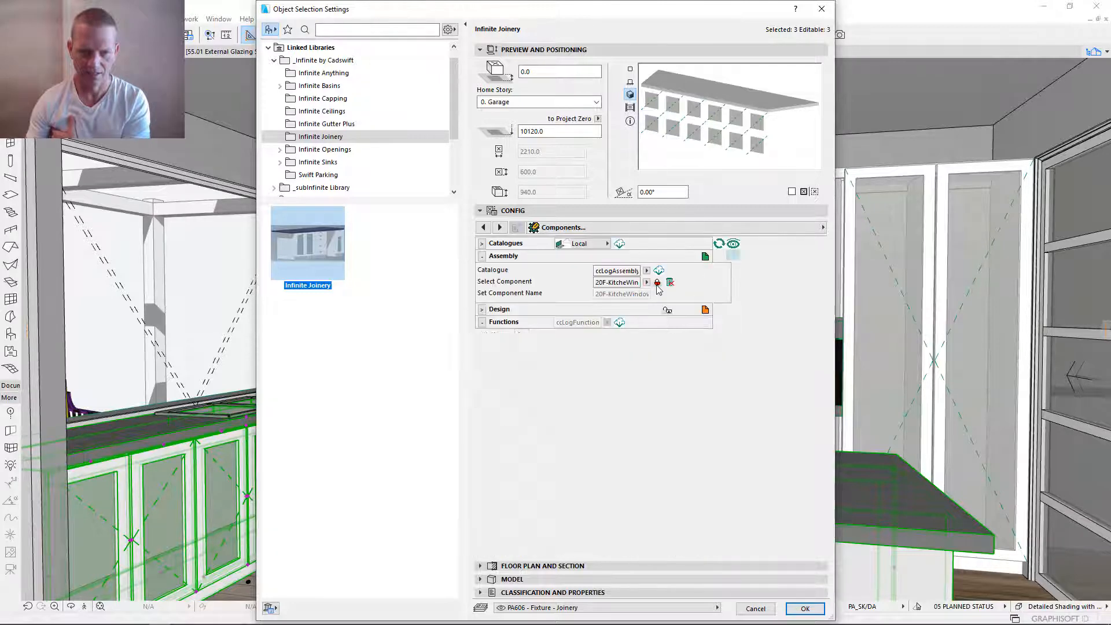
{"action": "left_click", "coordinate": [658, 282]}
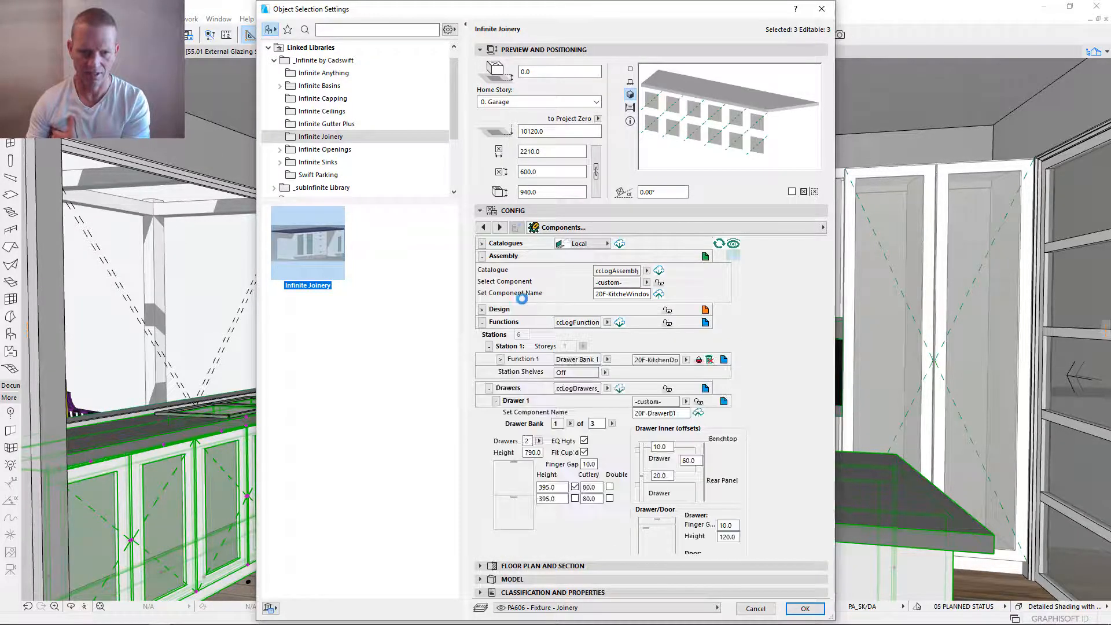
{"action": "left_click", "coordinate": [482, 256]}
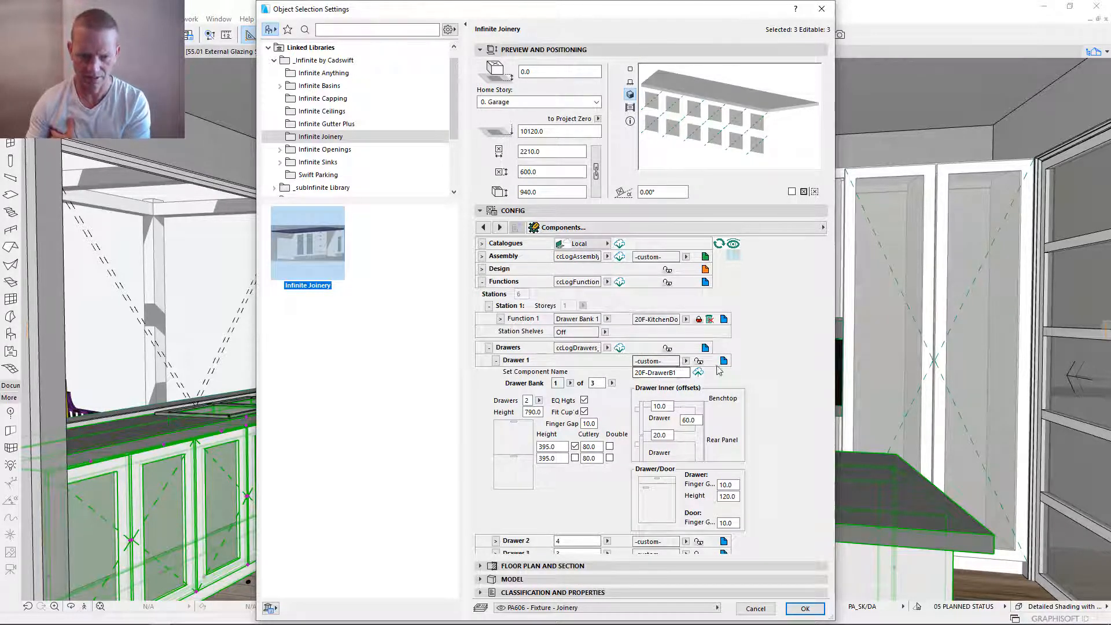
{"action": "left_click", "coordinate": [699, 362]}
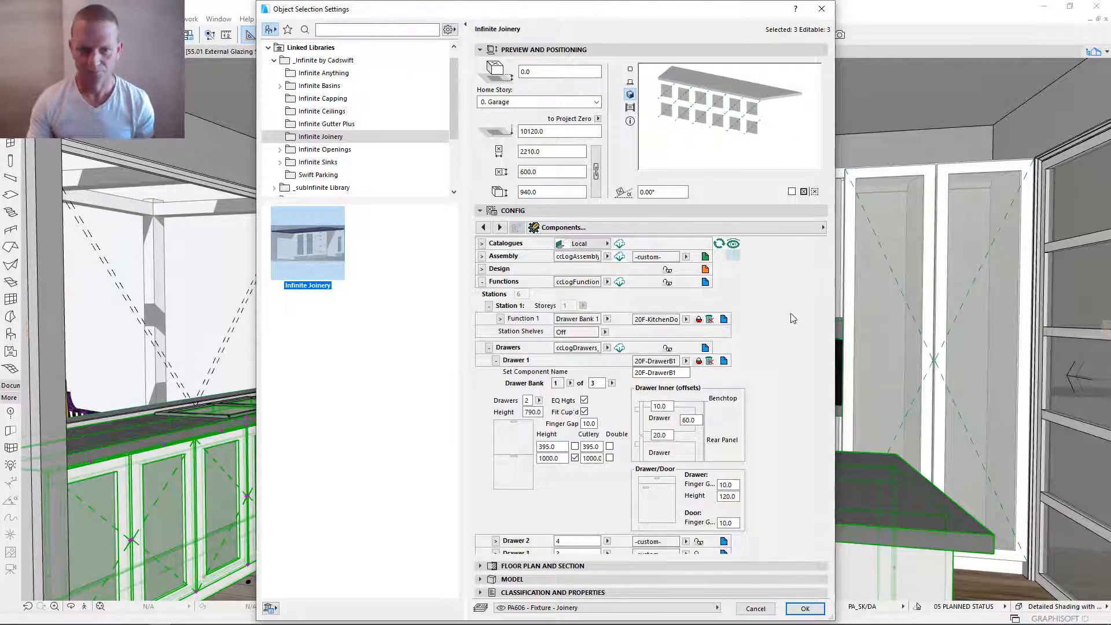
{"action": "left_click", "coordinate": [806, 609]}
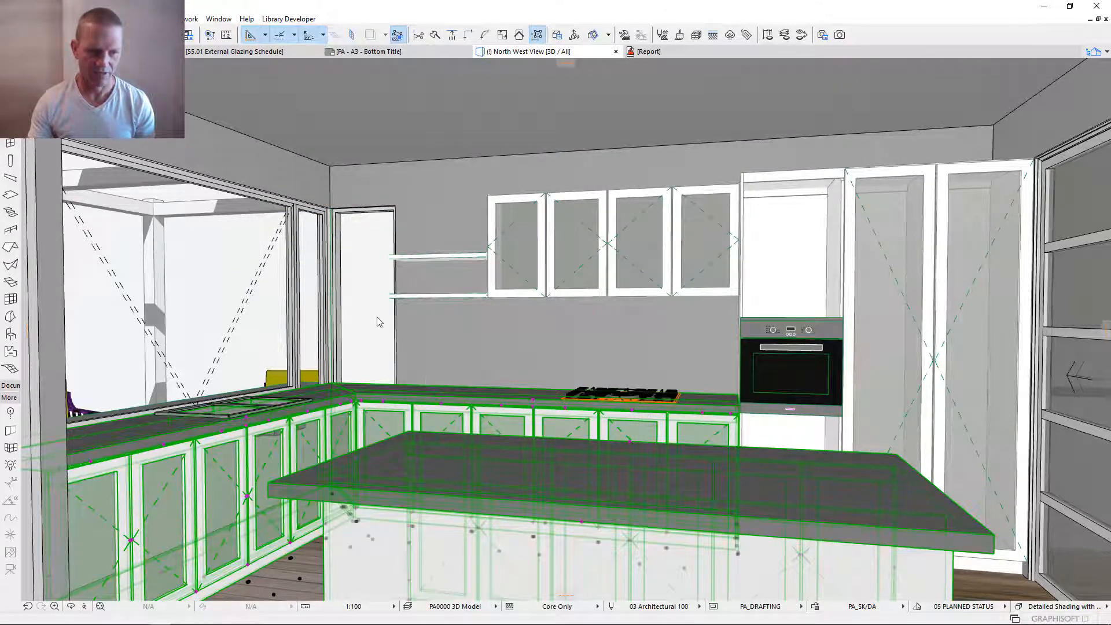
{"action": "key", "text": "Escape"}
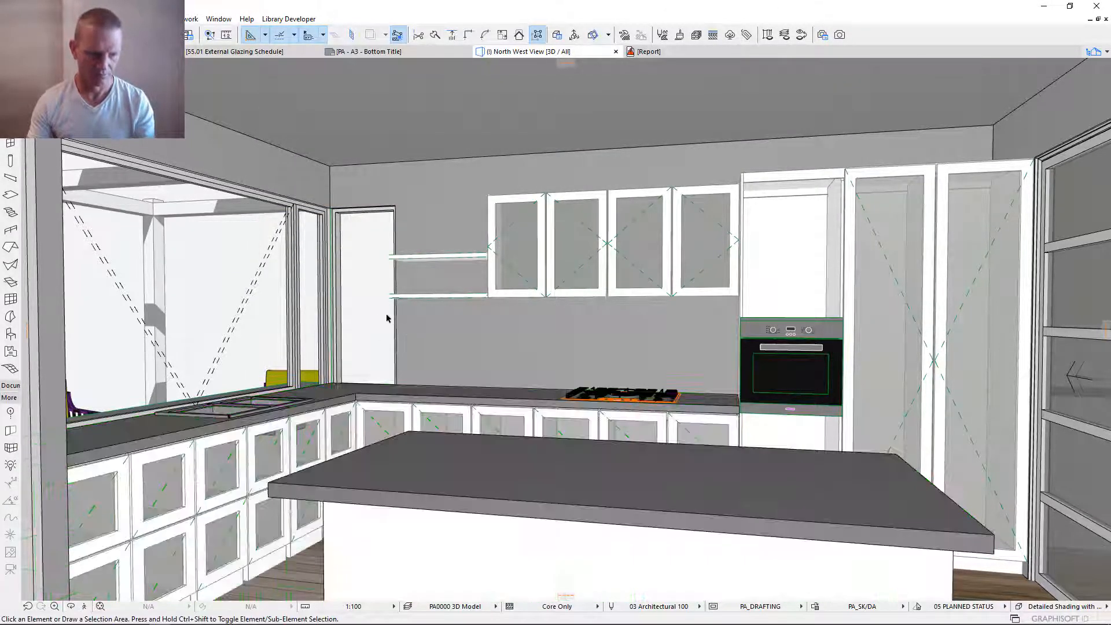
{"action": "scroll", "coordinate": [569, 396], "scroll_direction": "down", "scroll_amount": 1}
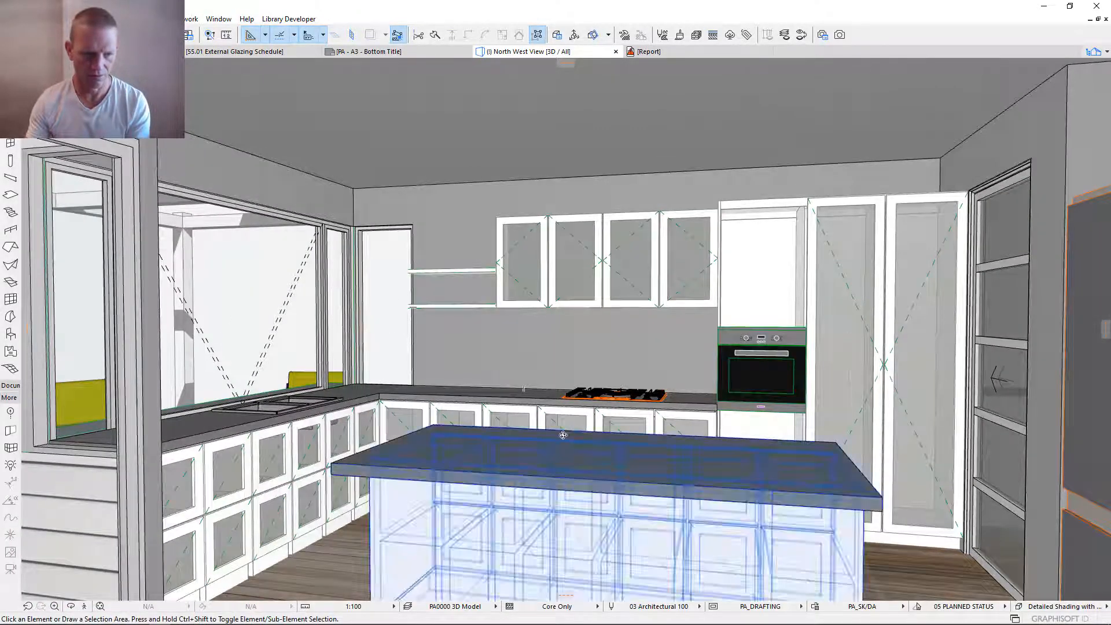
{"action": "middle_click_drag", "start_coordinate": [563, 435], "coordinate": [452, 429], "text": "shift"}
{"action": "left_click", "coordinate": [428, 419]}
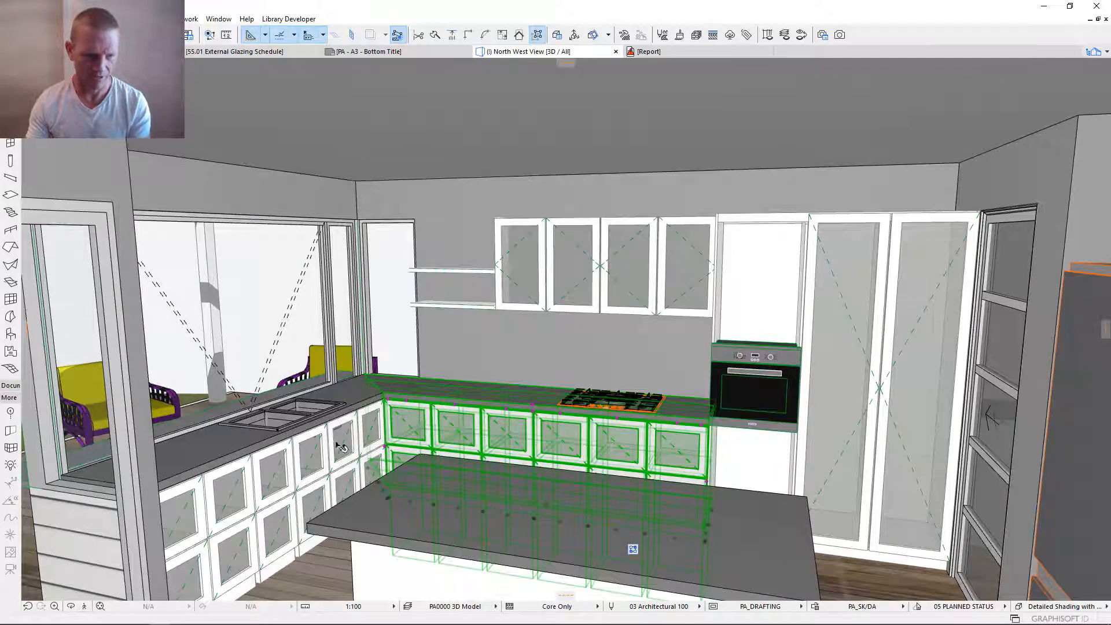
{"action": "key", "text": "Escape"}
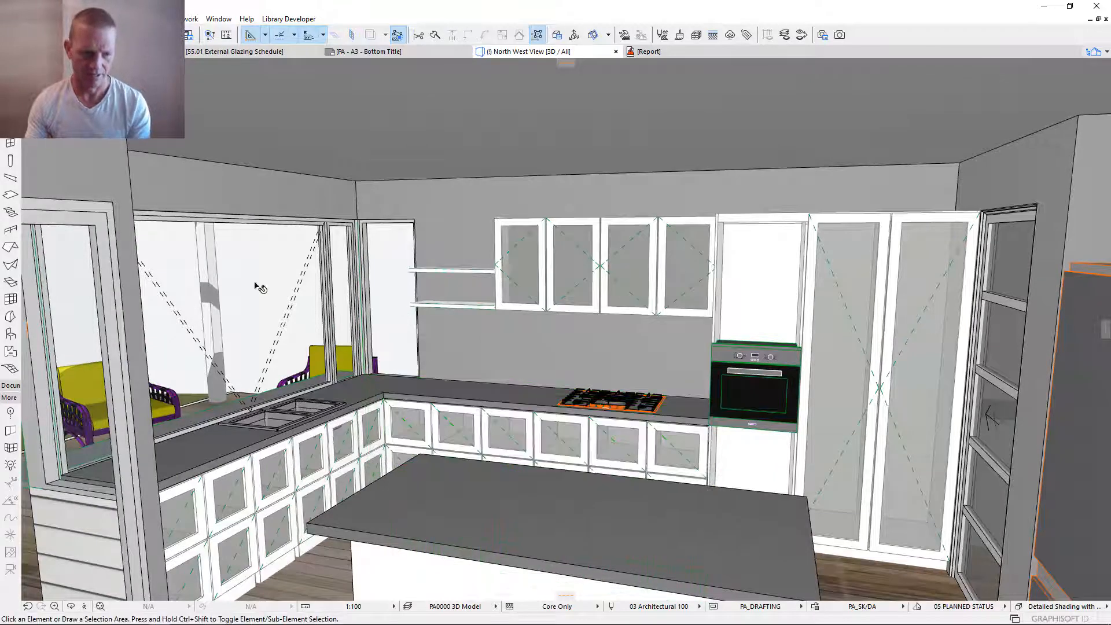
- Open the default Infinite Joinery settings and link Station 1's Function 1 to the 20F-KitchenDoor component
{"action": "double_click", "coordinate": [11, 334]}
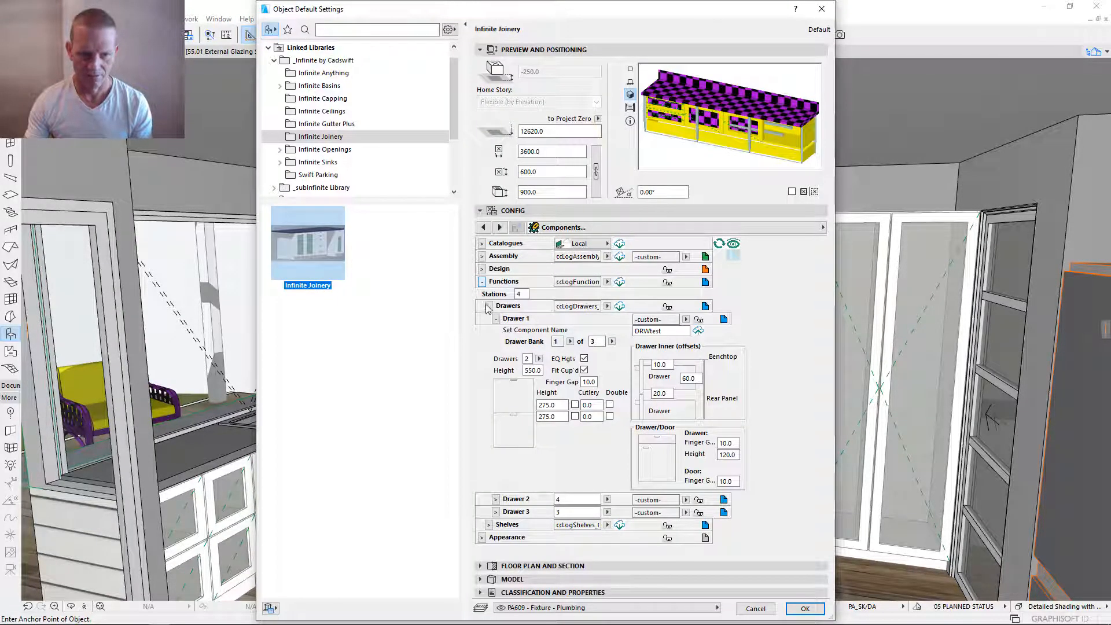
{"action": "left_click", "coordinate": [489, 306]}
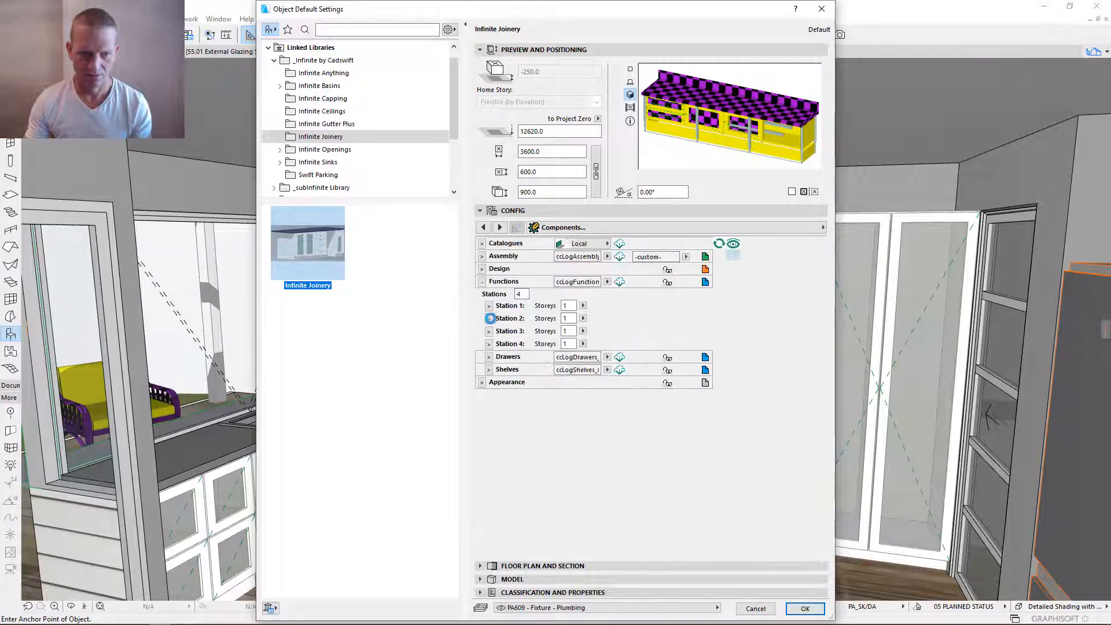
{"action": "left_click", "coordinate": [489, 305]}
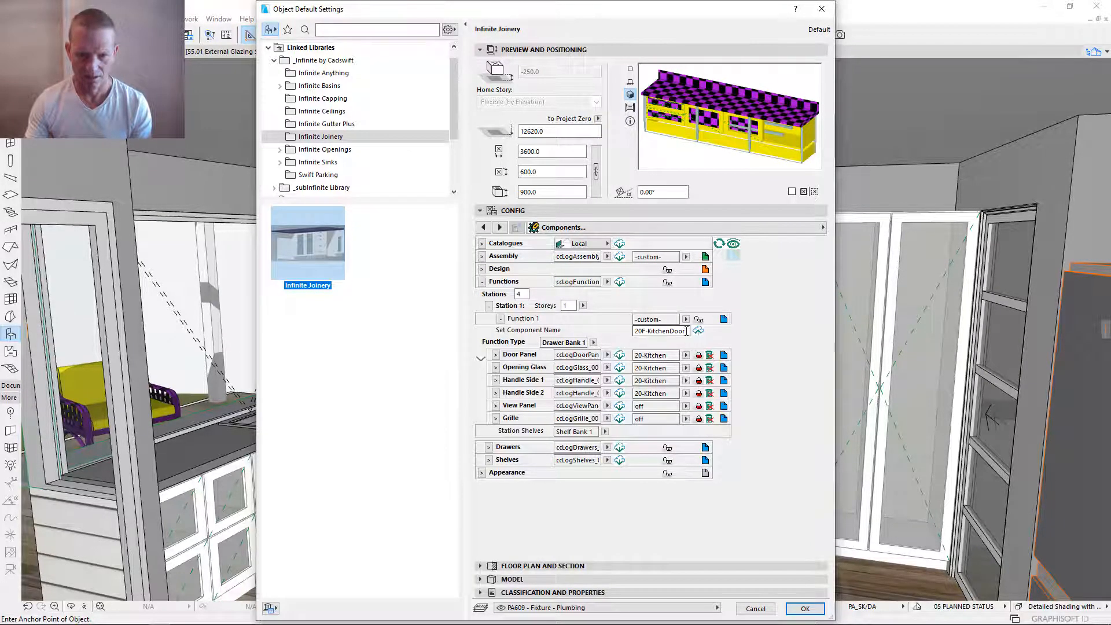
{"action": "left_click", "coordinate": [686, 320]}
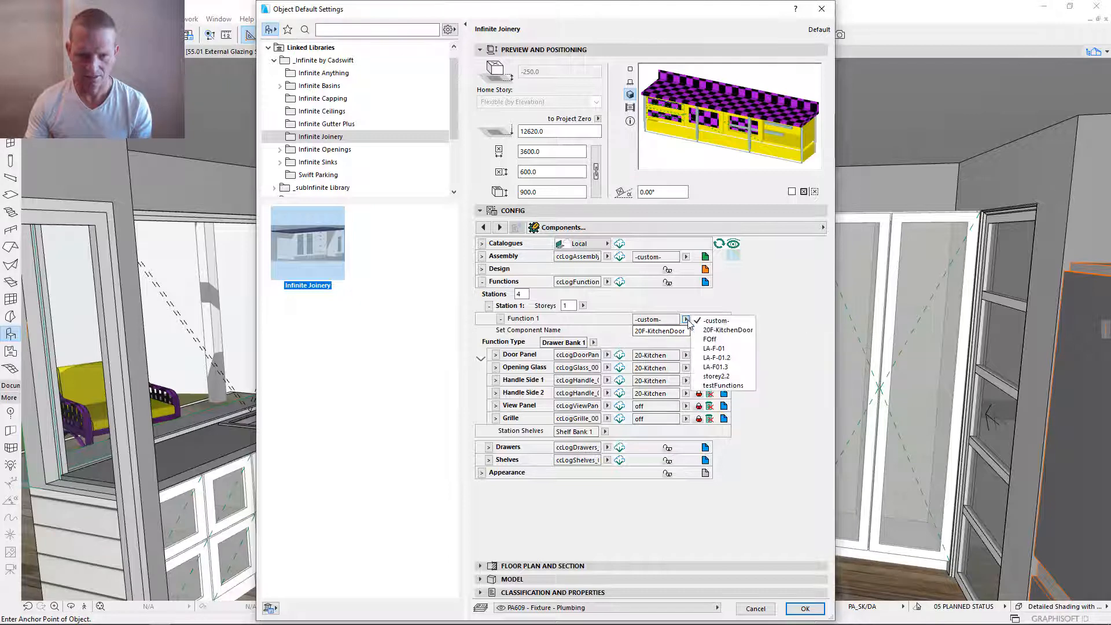
{"action": "left_click", "coordinate": [720, 330]}
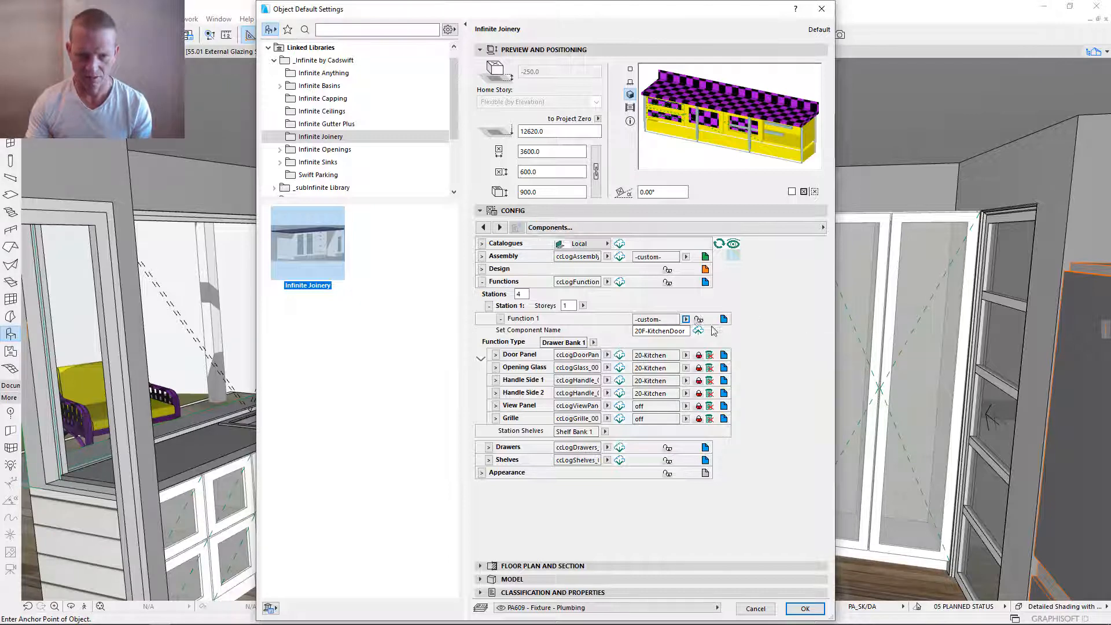
- Reload the Functions catalogue, unlink Function 1 and set its function type to Door: Handle Mid
{"action": "left_click", "coordinate": [620, 283]}
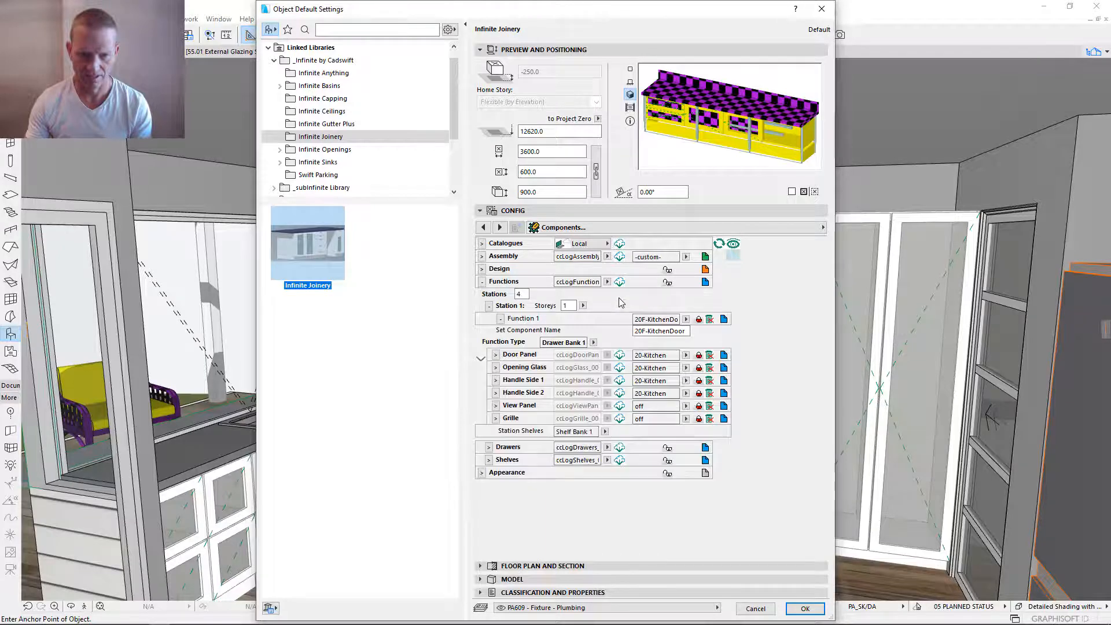
{"action": "left_click", "coordinate": [699, 321]}
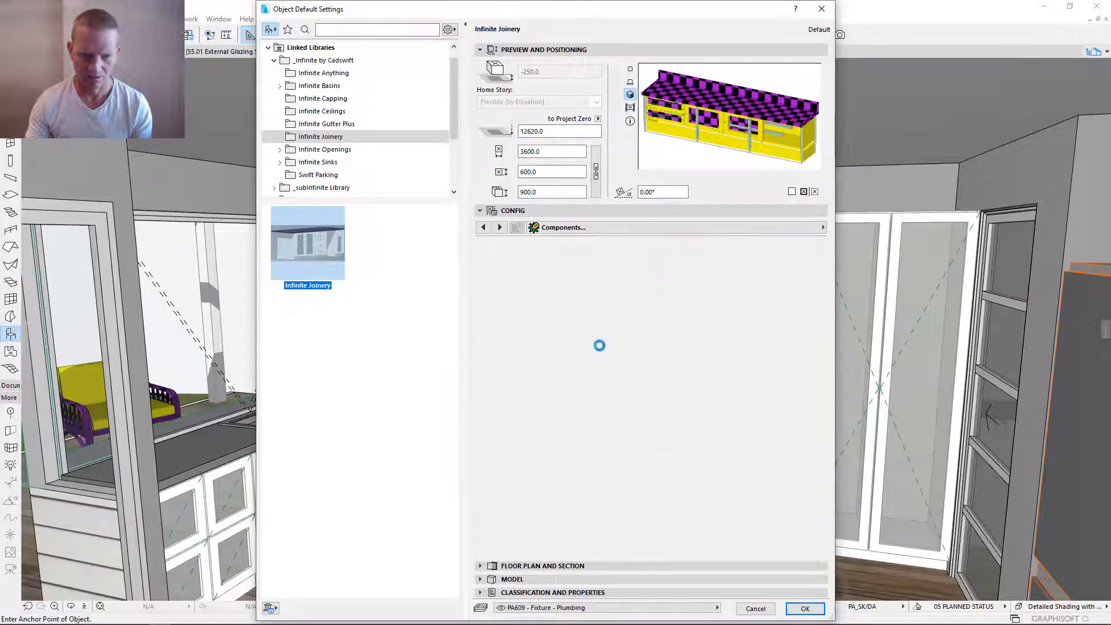
{"action": "left_click", "coordinate": [593, 342]}
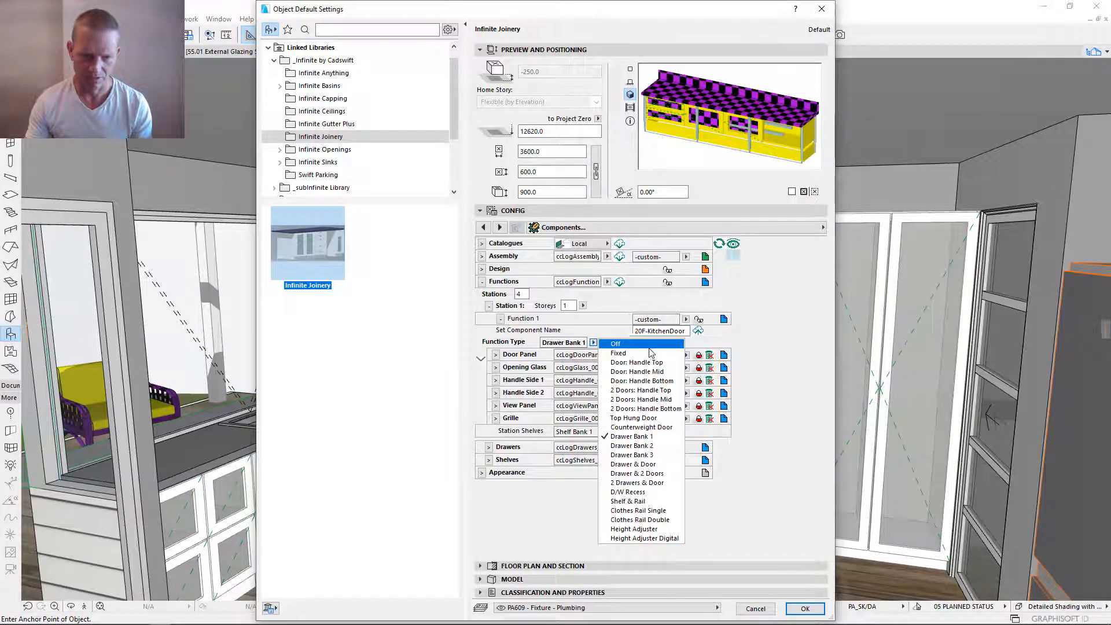
{"action": "left_click", "coordinate": [661, 372]}
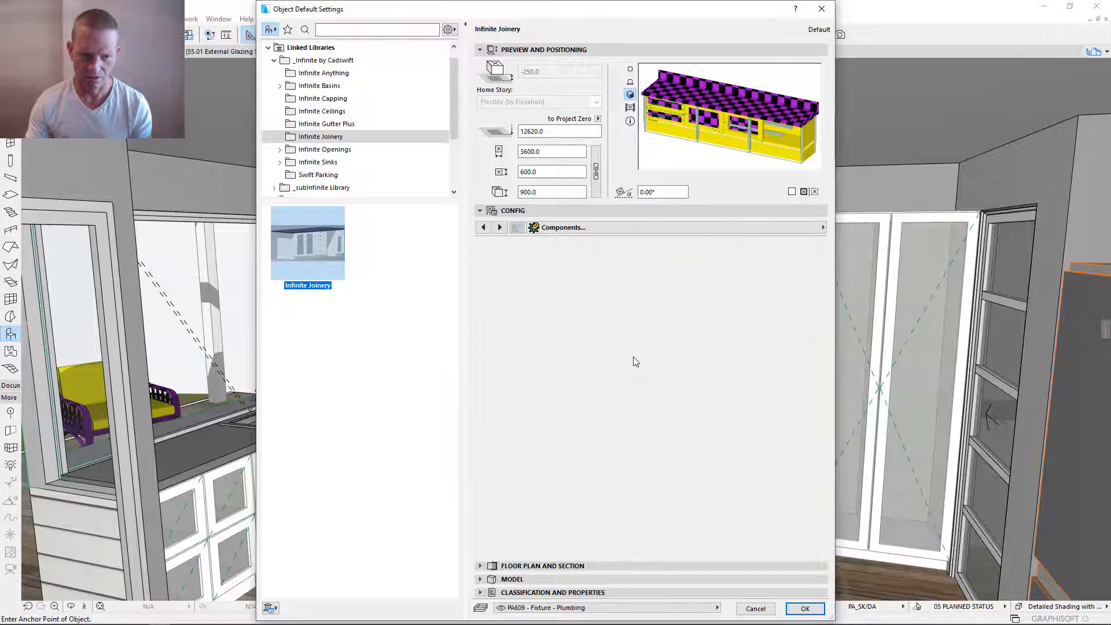
- Save the edited function component as 20F-KitchenDoor, reload the Functions catalogue and accept the default settings
{"action": "left_click", "coordinate": [698, 331]}
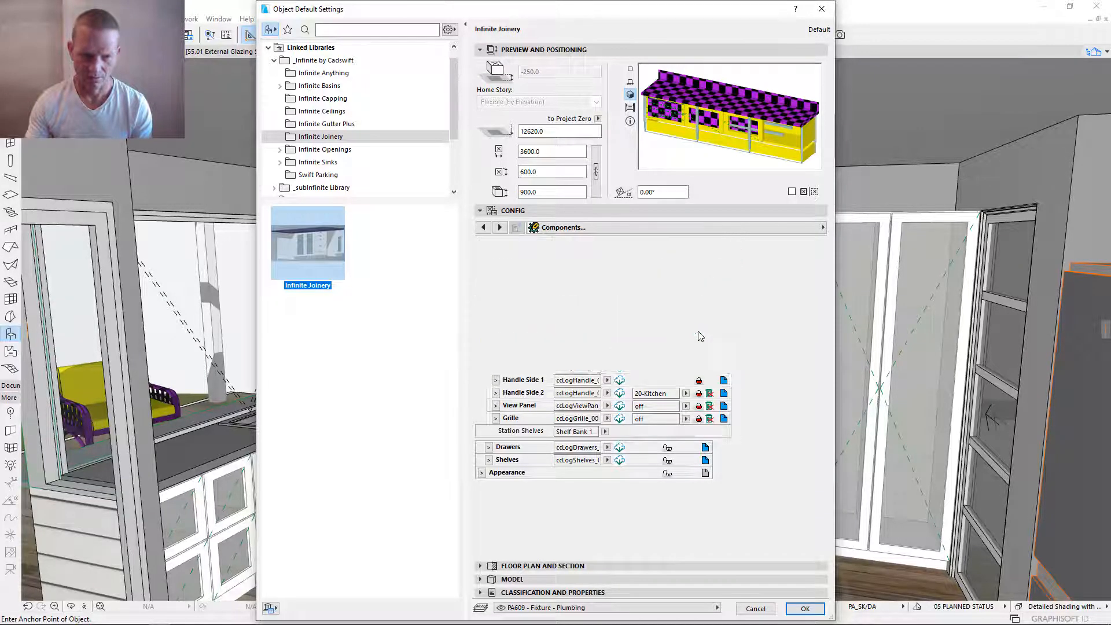
{"action": "left_click", "coordinate": [620, 283]}
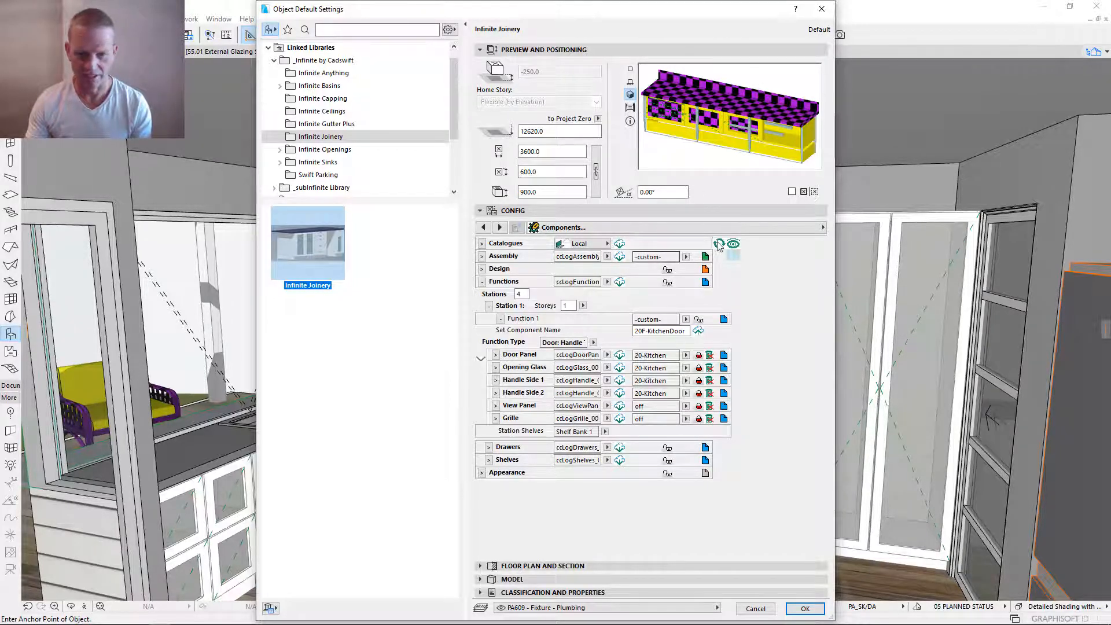
{"action": "left_click", "coordinate": [805, 609]}
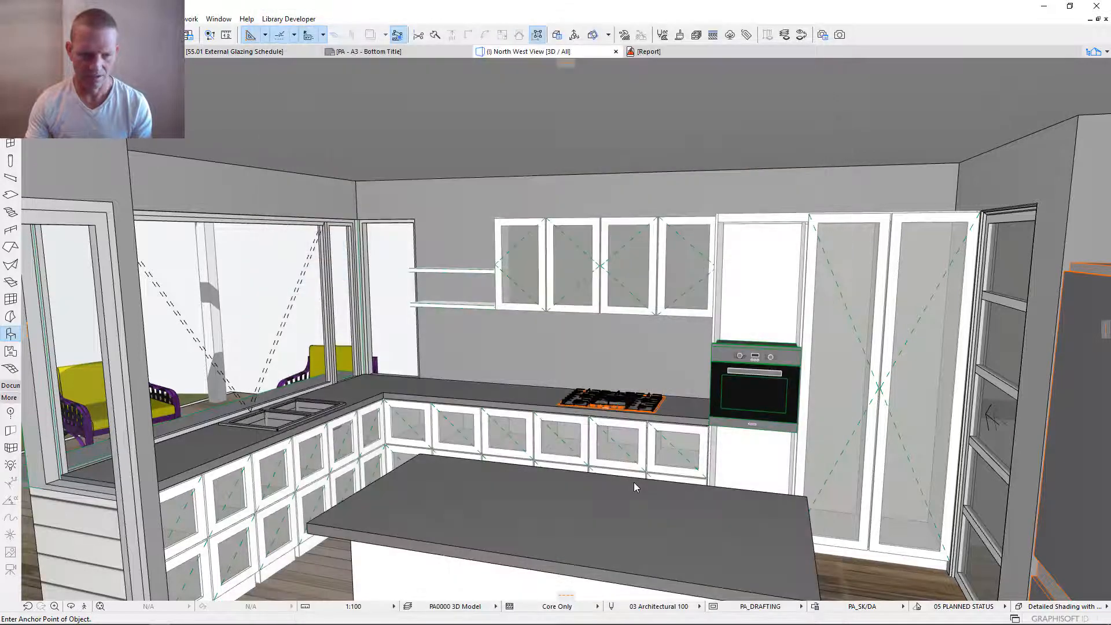
- Select the cooktop, window and island benches and reapply their object settings to update their linked kitchen door function
{"action": "left_click", "coordinate": [478, 416], "text": "shift"}
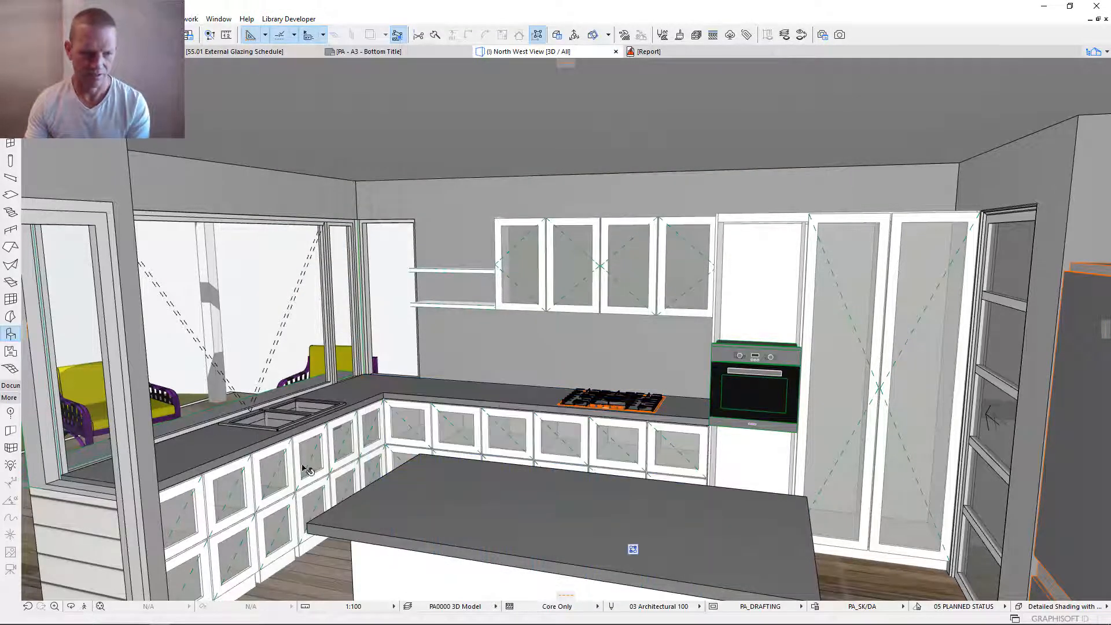
{"action": "left_click", "coordinate": [305, 469], "text": "shift"}
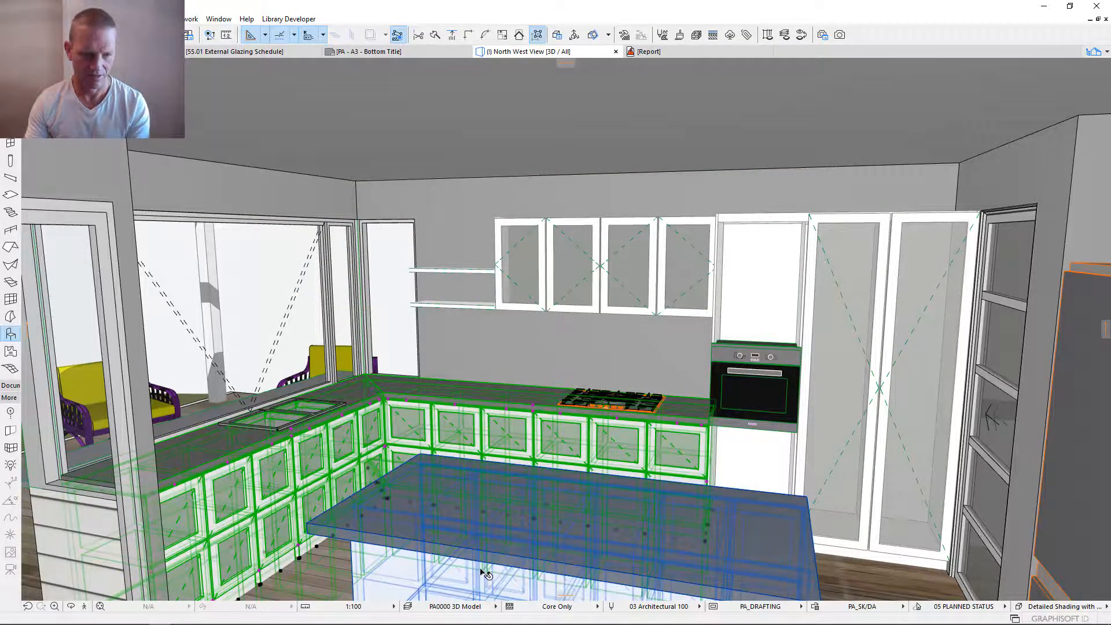
{"action": "left_click", "coordinate": [496, 549], "text": "shift"}
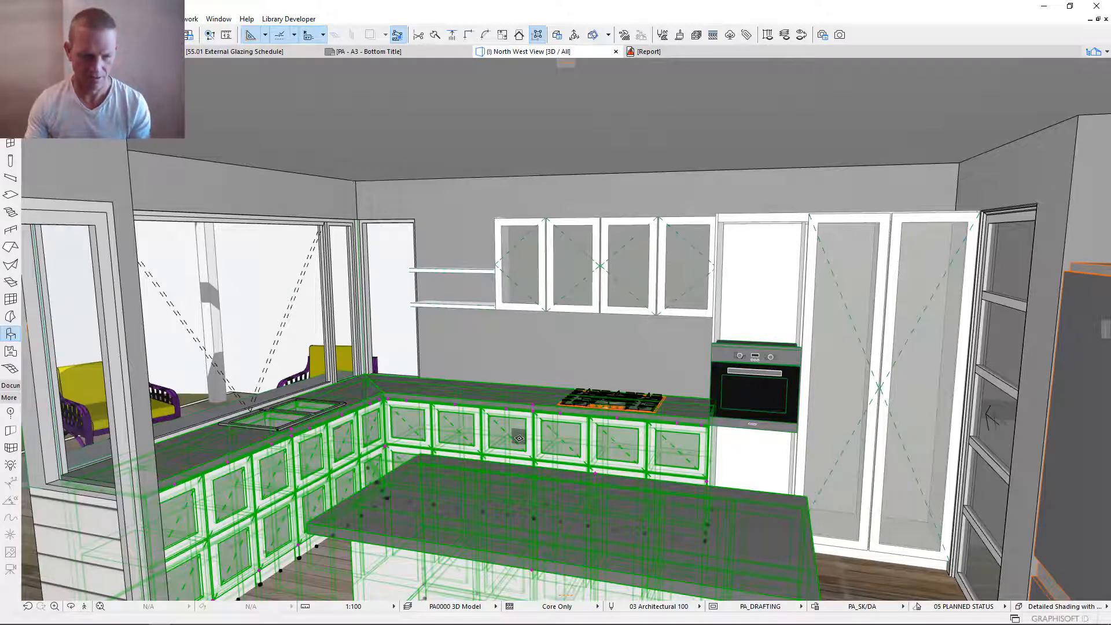
{"action": "key", "text": "ctrl+t"}
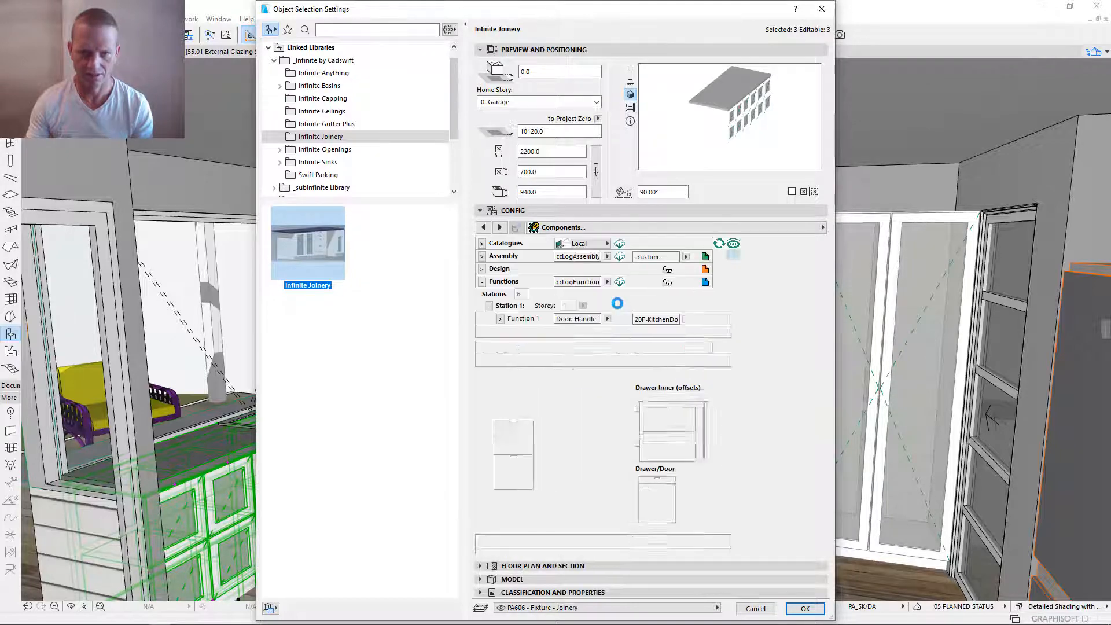
{"action": "left_click", "coordinate": [793, 610]}
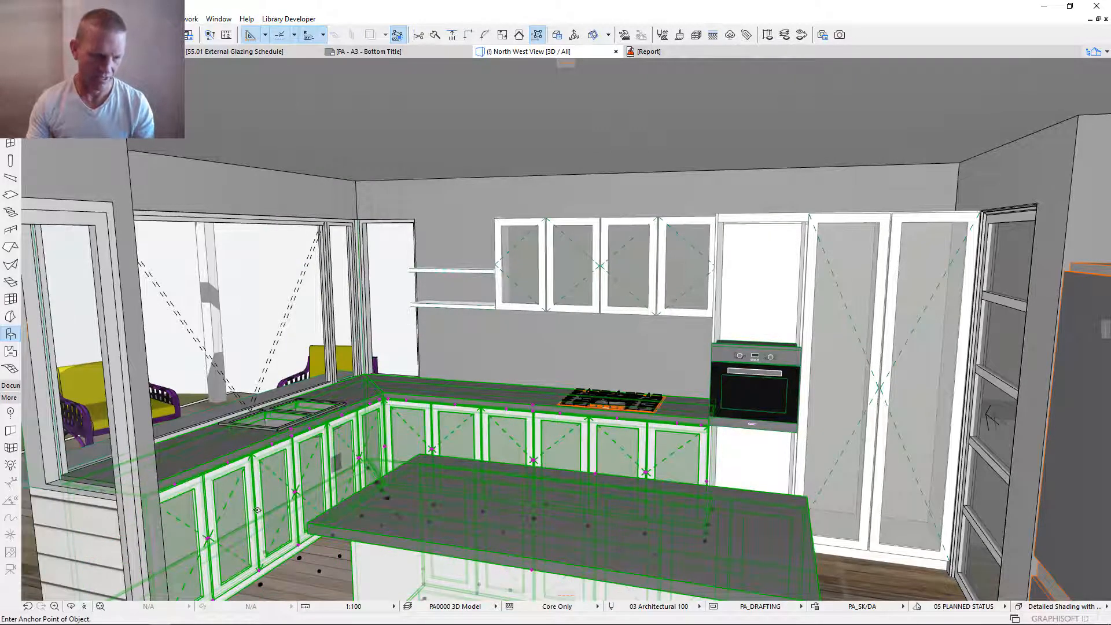
{"action": "key", "text": "Escape"}
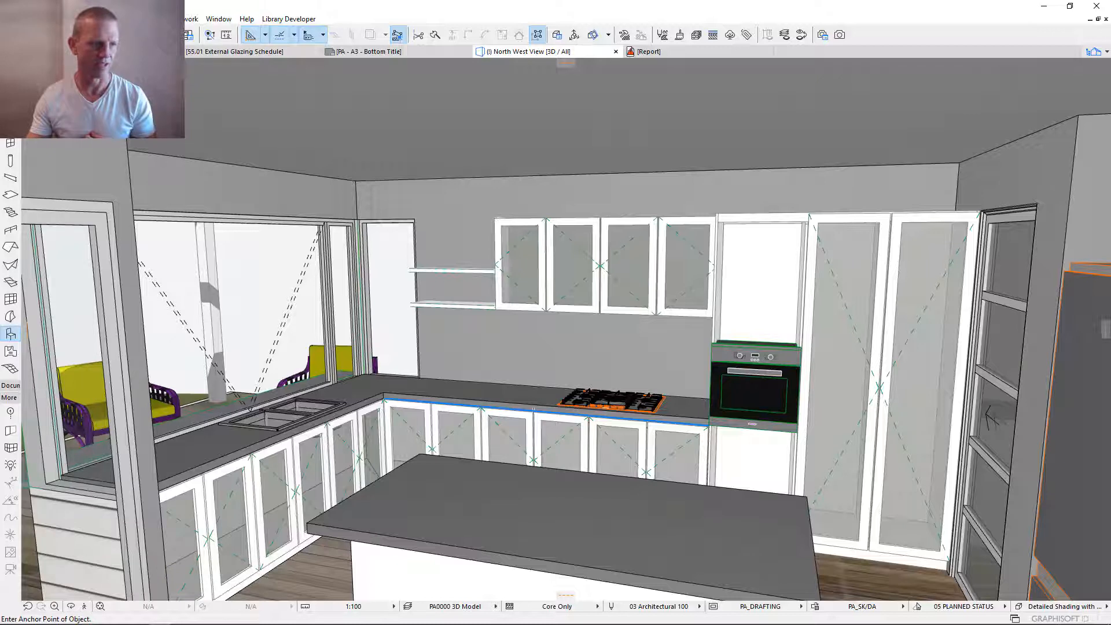
{"action": "key", "text": "Escape"}
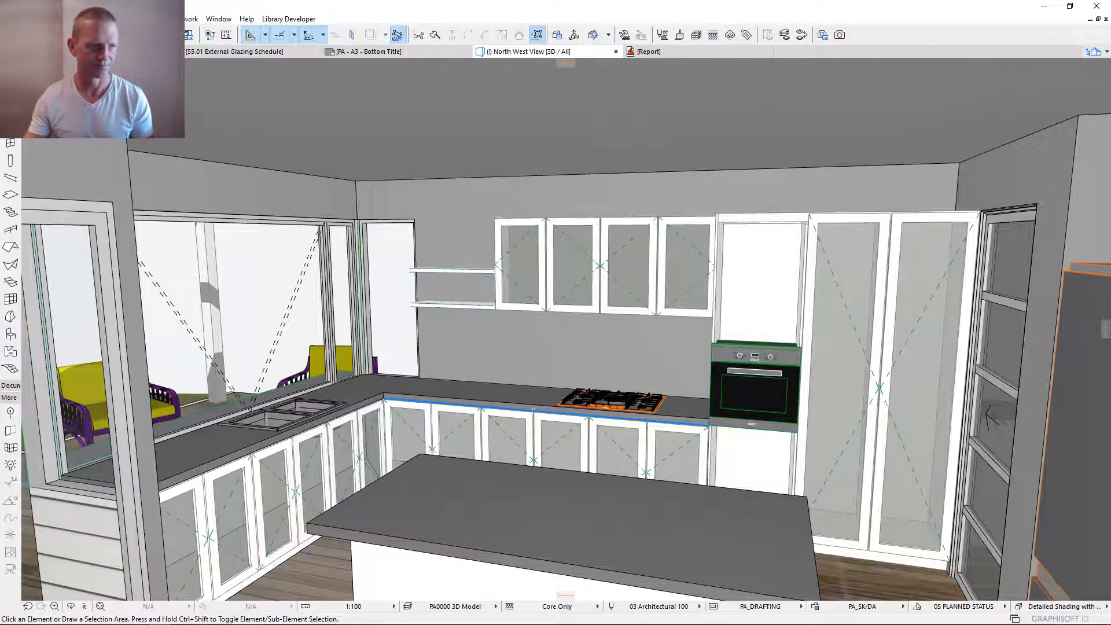
- Fly through the 3D model from the kitchen to the wardrobe's three-panel sliding door
{"action": "scroll", "coordinate": [296, 302], "scroll_direction": "down", "scroll_amount": 3}
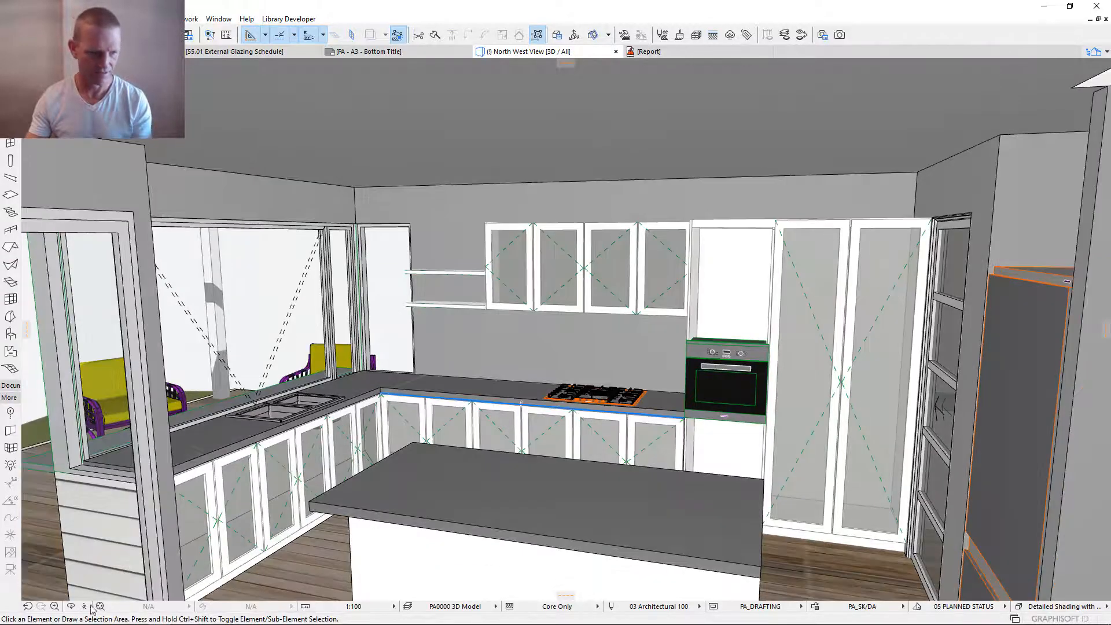
{"action": "left_click", "coordinate": [83, 606]}
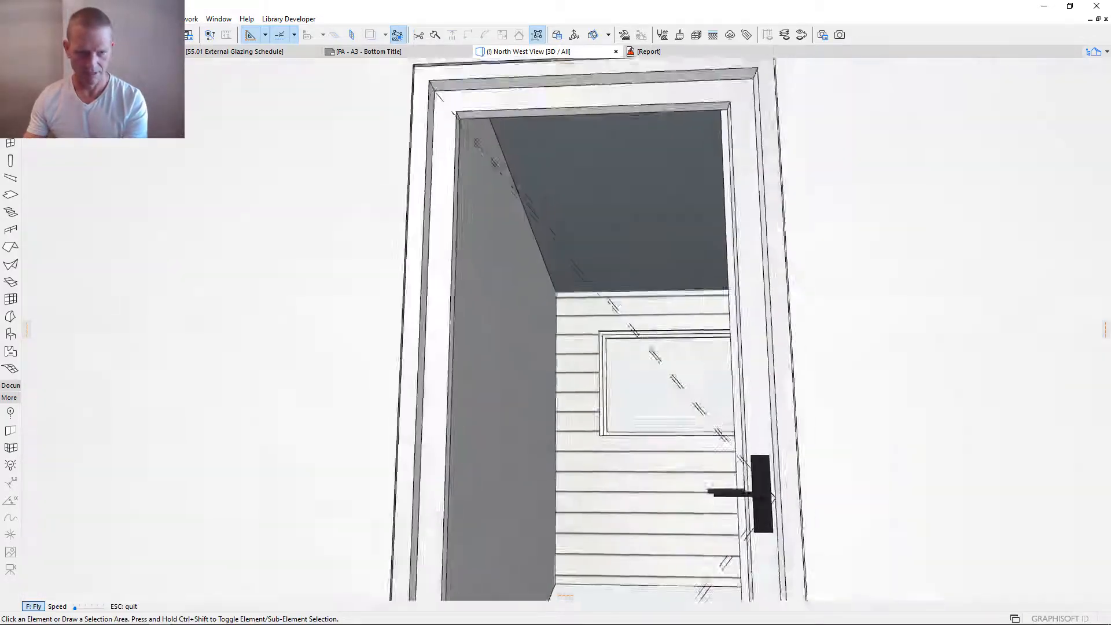
{"action": "key", "text": "Up"}
{"action": "key", "text": "Up"}
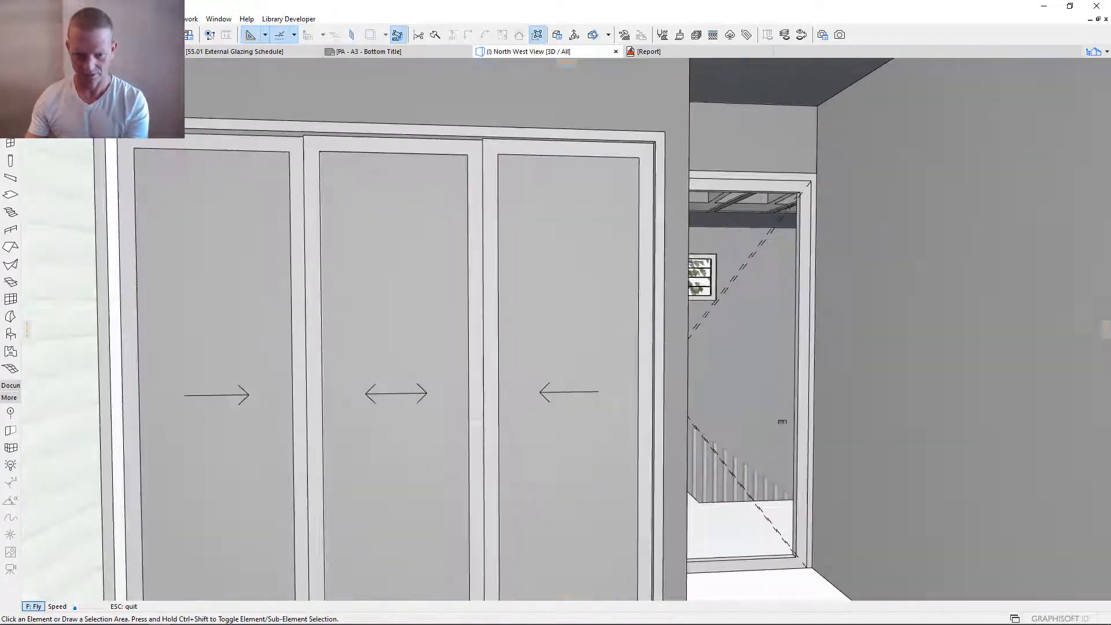
{"action": "key", "text": "Down"}
{"action": "key", "text": "Down"}
{"action": "key", "text": "Up"}
{"action": "key", "text": "Down"}
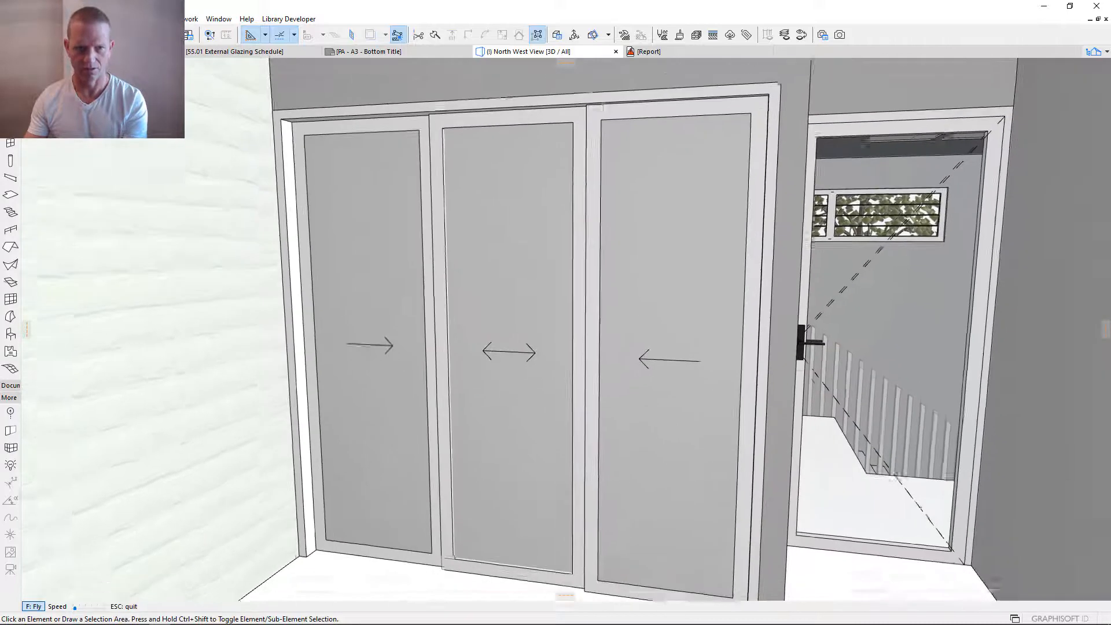
{"action": "key", "text": "Escape"}
- Change the wardrobe's Infinite Door opening type to Empty Opening, apply it and deselect the door
{"action": "left_click", "coordinate": [464, 293]}
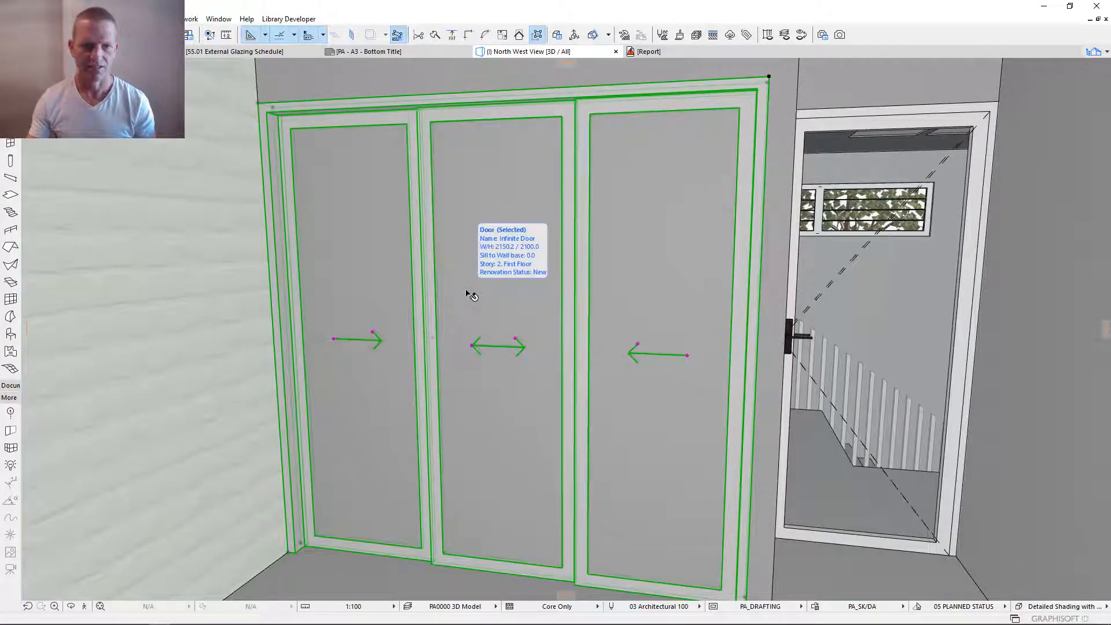
{"action": "double_click", "coordinate": [471, 293]}
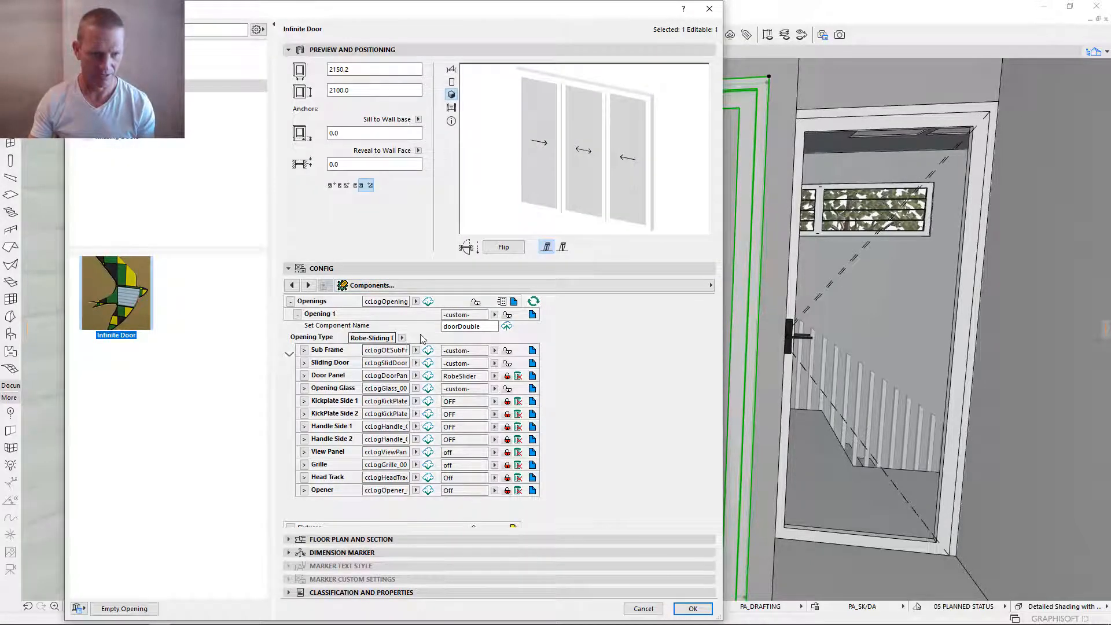
{"action": "left_click", "coordinate": [402, 338]}
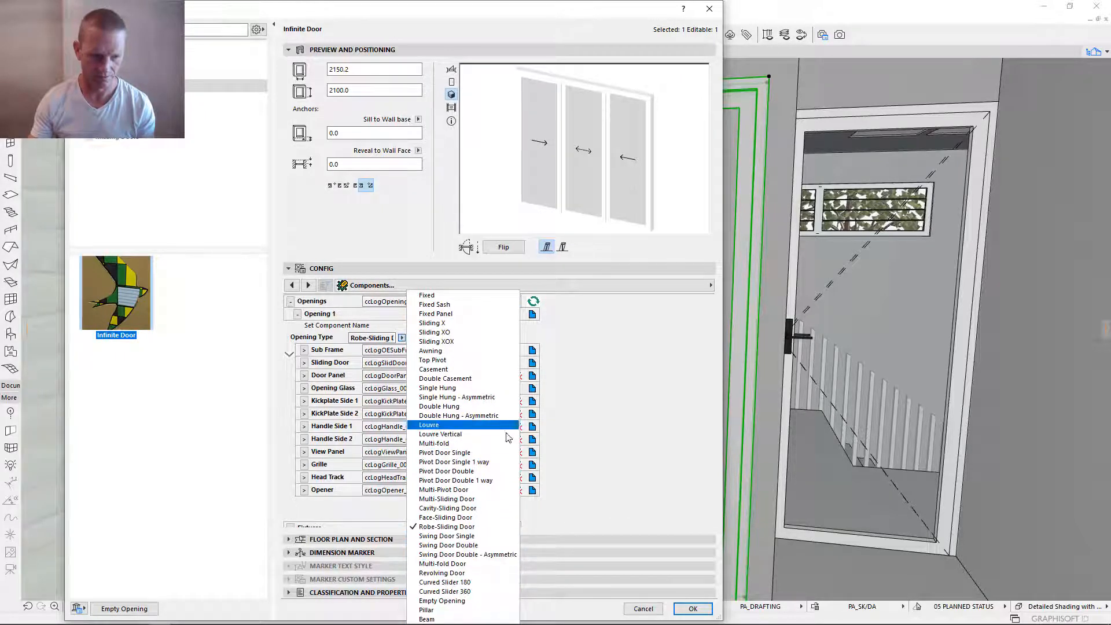
{"action": "left_click", "coordinate": [457, 600]}
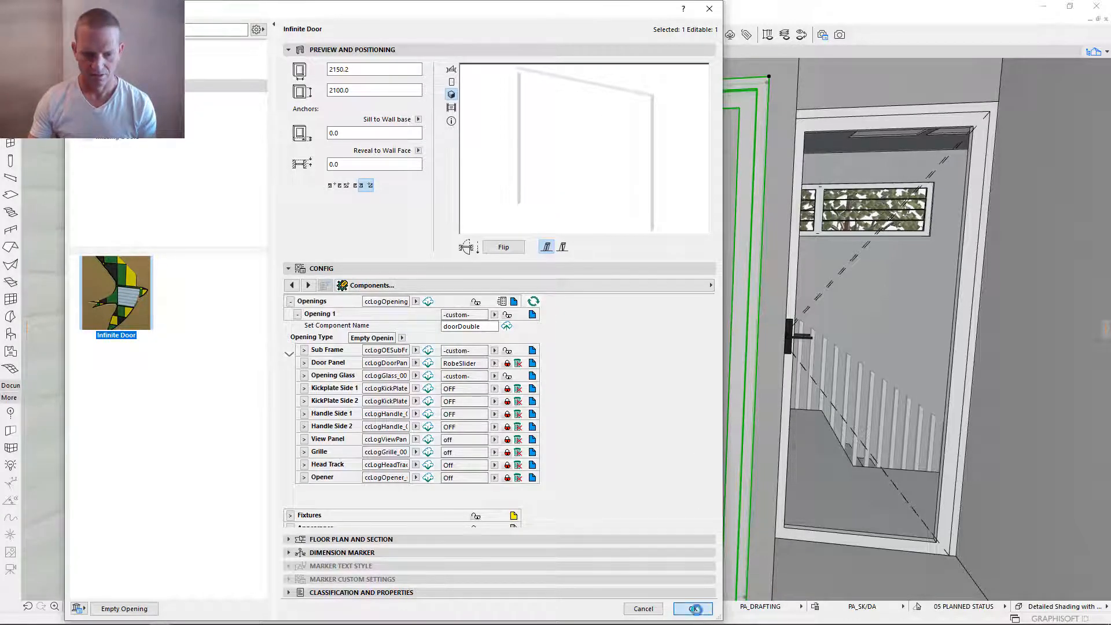
{"action": "left_click", "coordinate": [693, 609]}
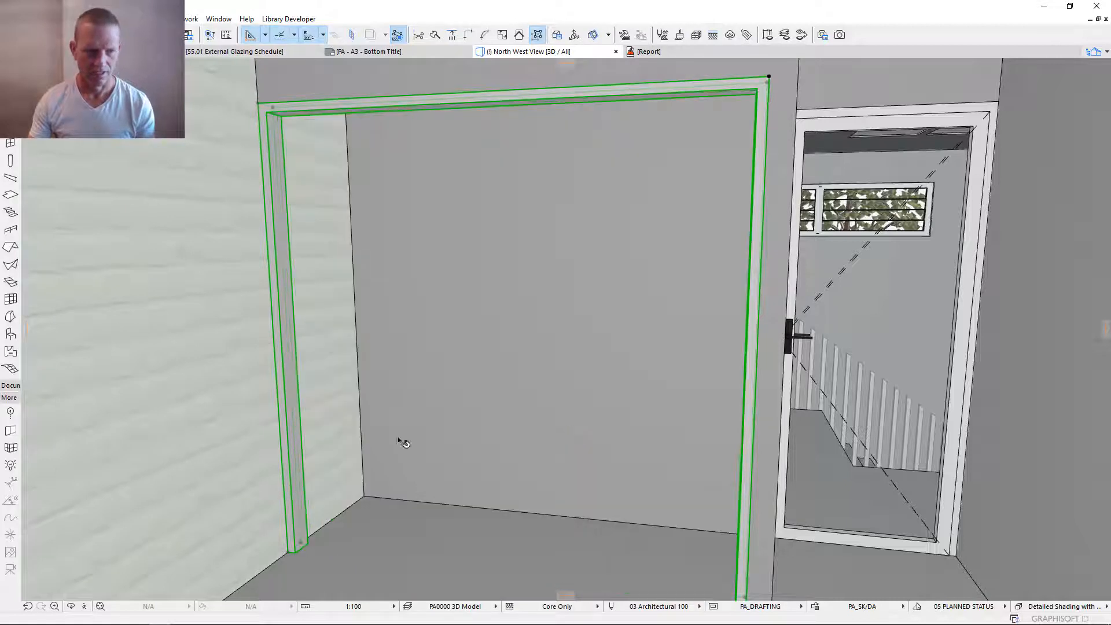
{"action": "key", "text": "Escape"}
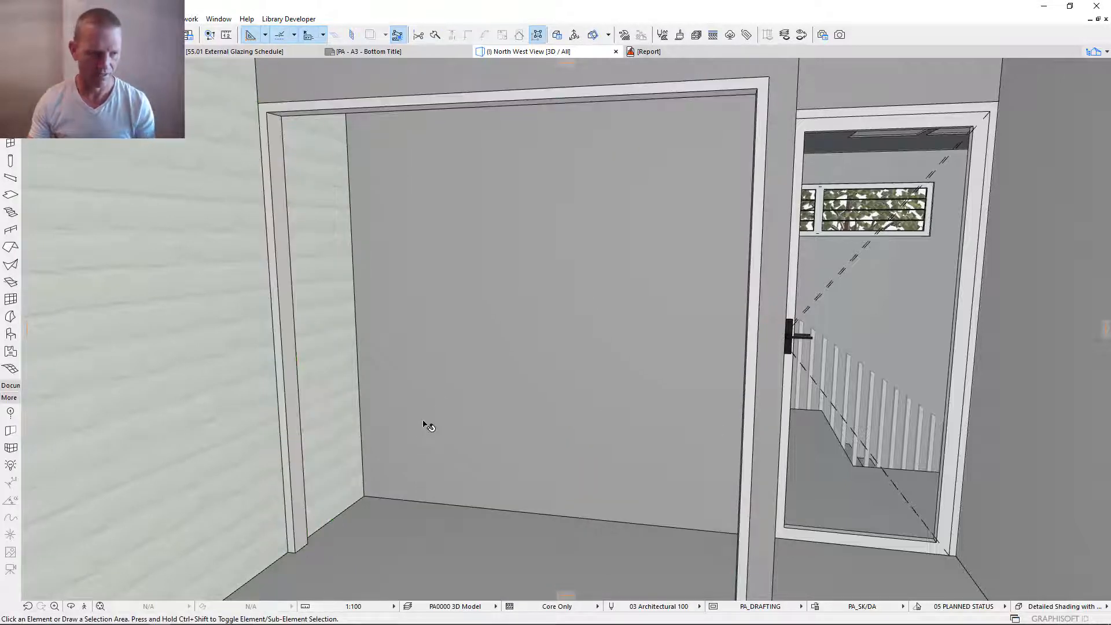
- Link the default Infinite Joinery assembly to the 20F-KitcheWindow component, expand its Appearance group and accept the settings
{"action": "left_click", "coordinate": [9, 338]}
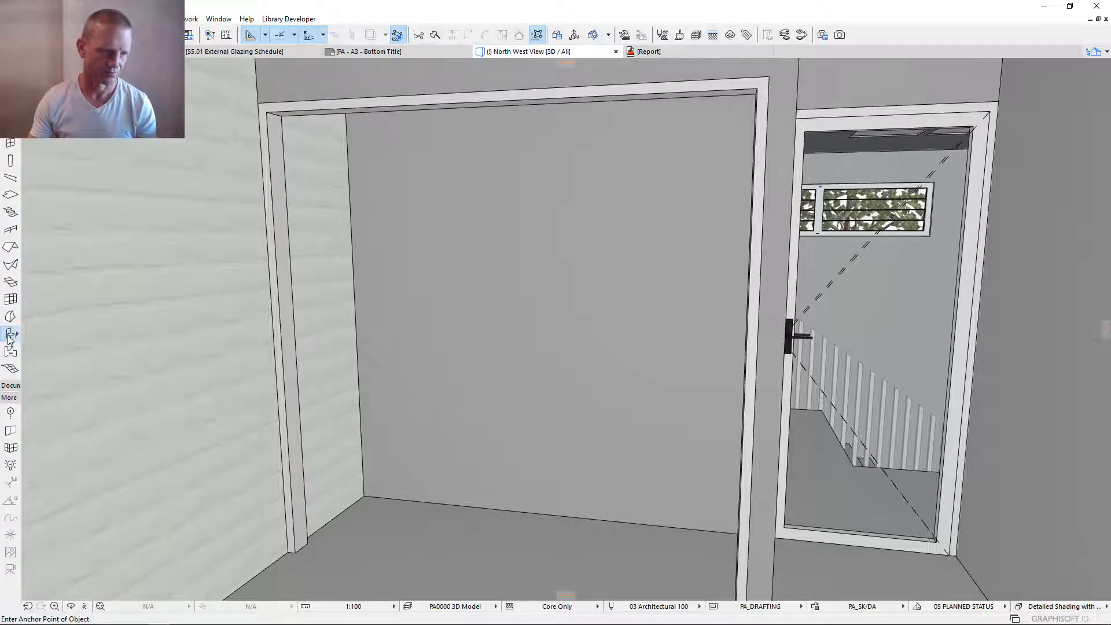
{"action": "double_click", "coordinate": [8, 338]}
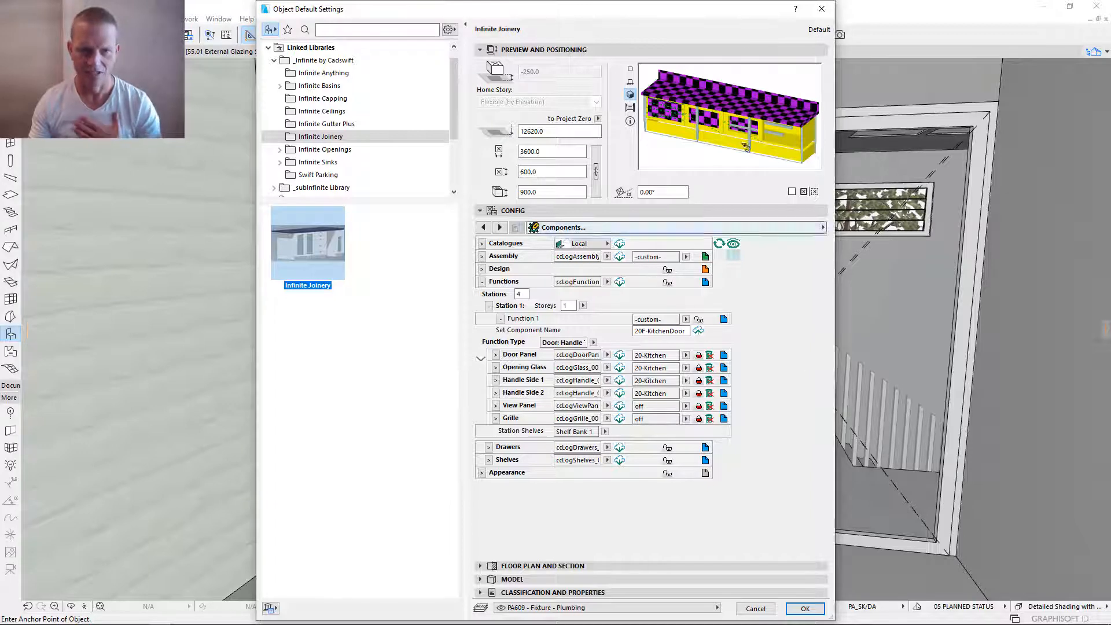
{"action": "left_click", "coordinate": [482, 256]}
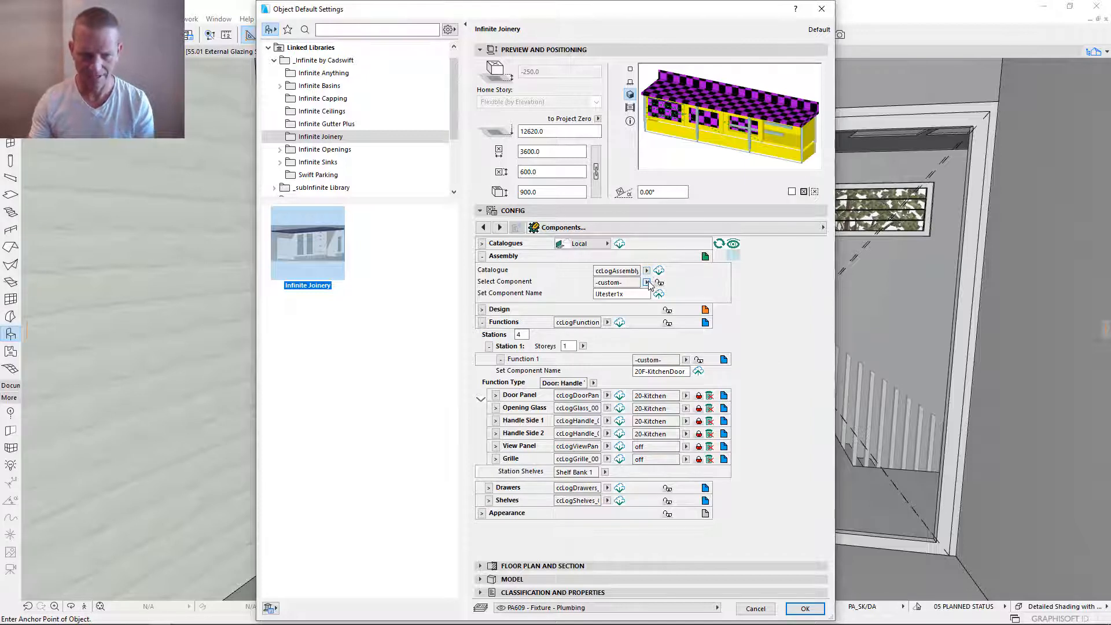
{"action": "left_click", "coordinate": [645, 282]}
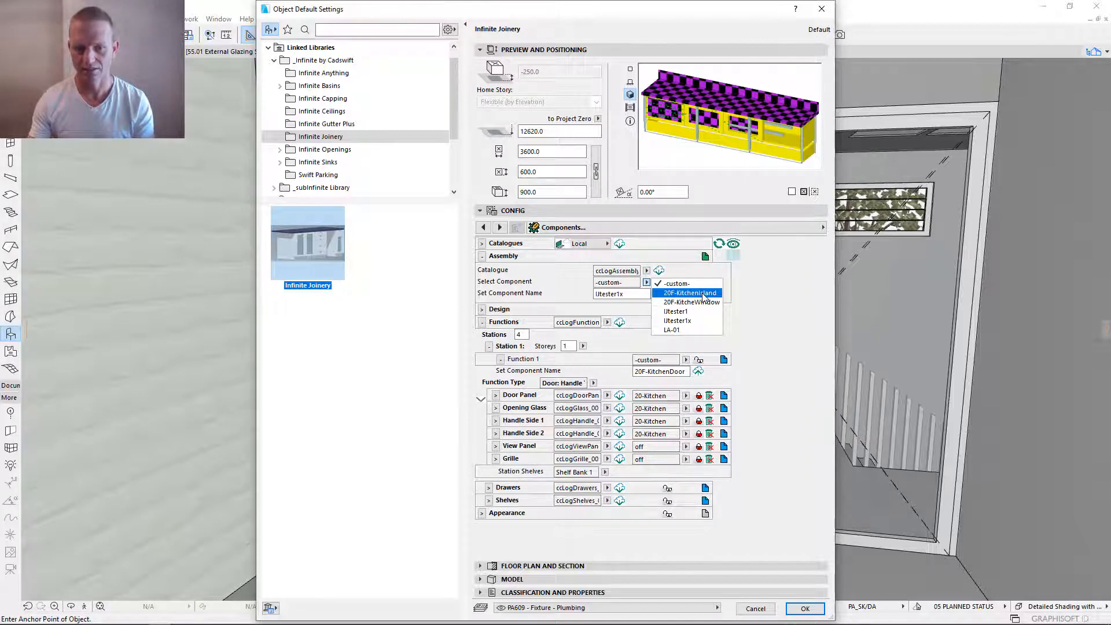
{"action": "left_click", "coordinate": [703, 302]}
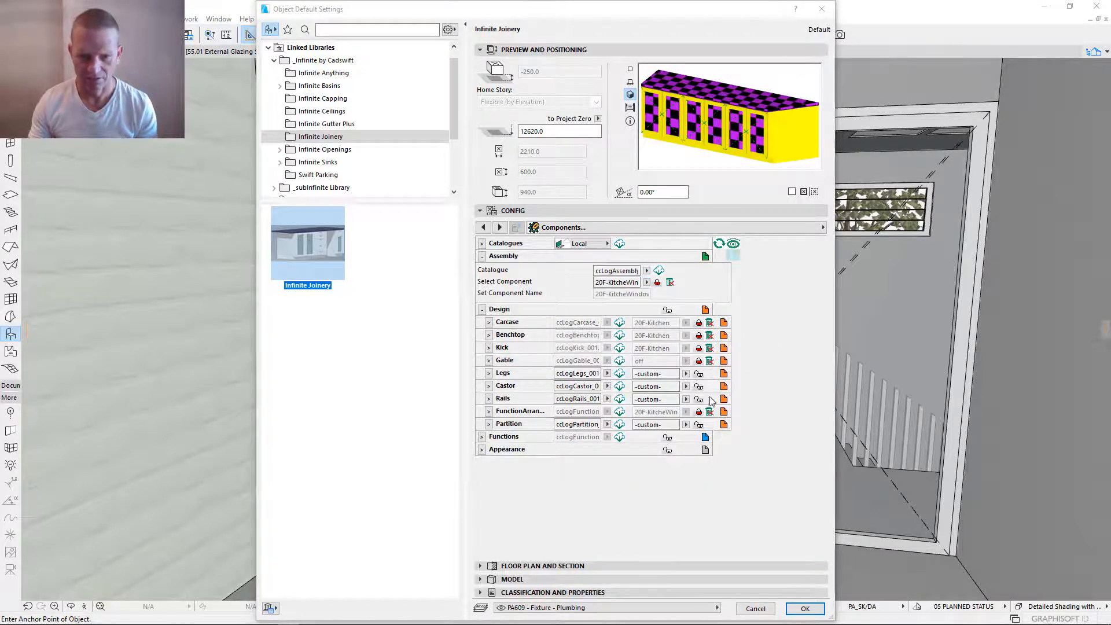
{"action": "left_click", "coordinate": [489, 454]}
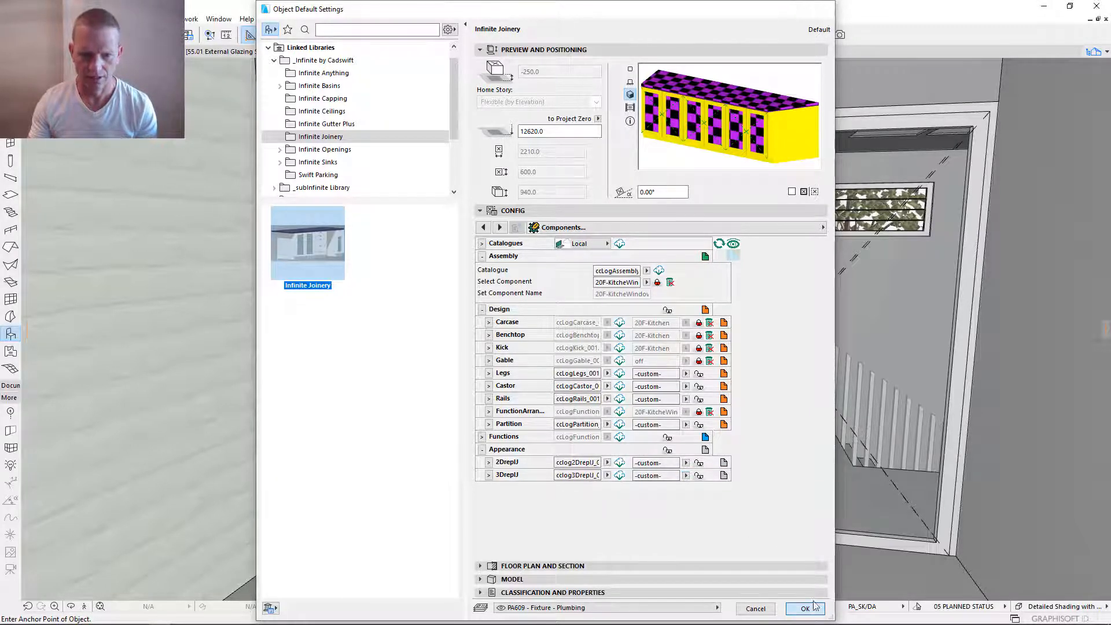
{"action": "left_click", "coordinate": [813, 611]}
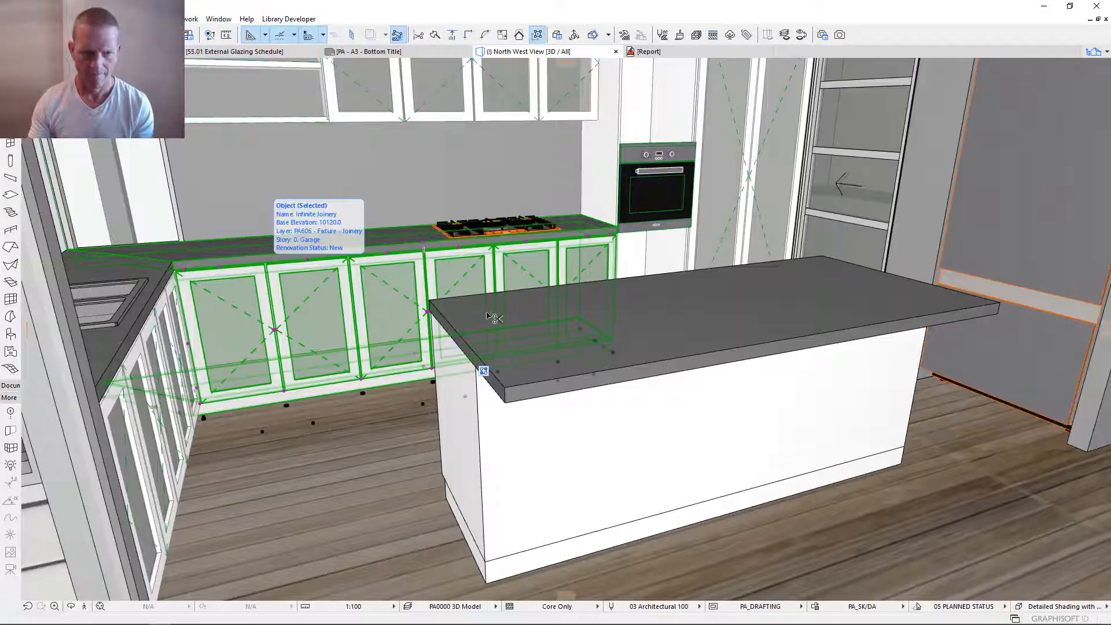
- Save the cooktop bench's 3DrepU appearance as the component 20F-Kitchen, link it, apply the settings and deselect the bench
{"action": "key", "text": "ctrl+t"}
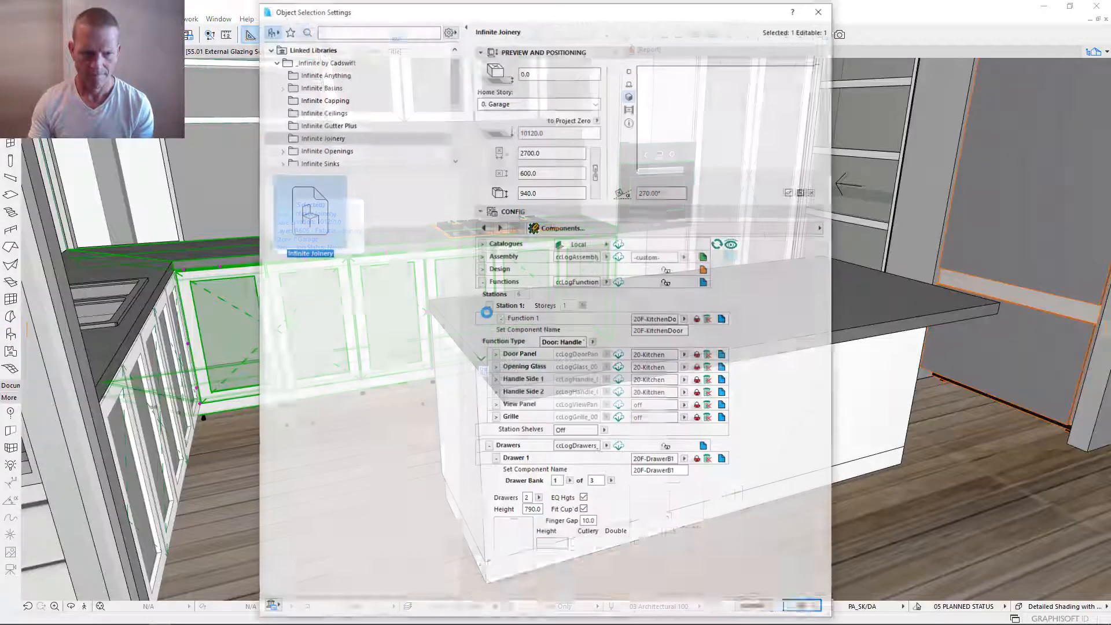
{"action": "left_click", "coordinate": [481, 282]}
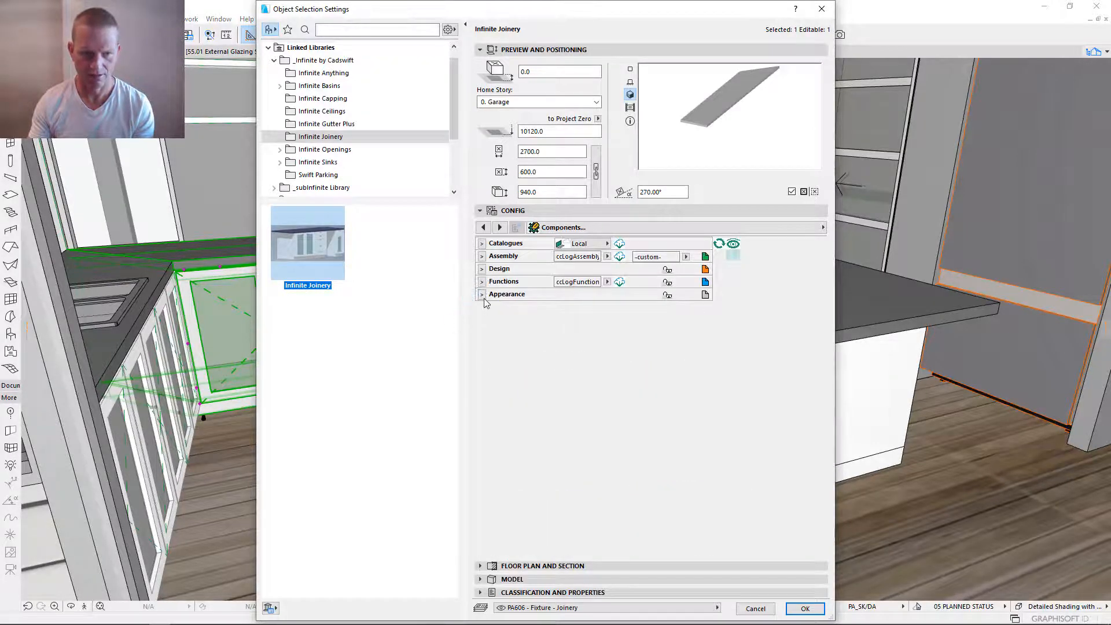
{"action": "left_click", "coordinate": [482, 295]}
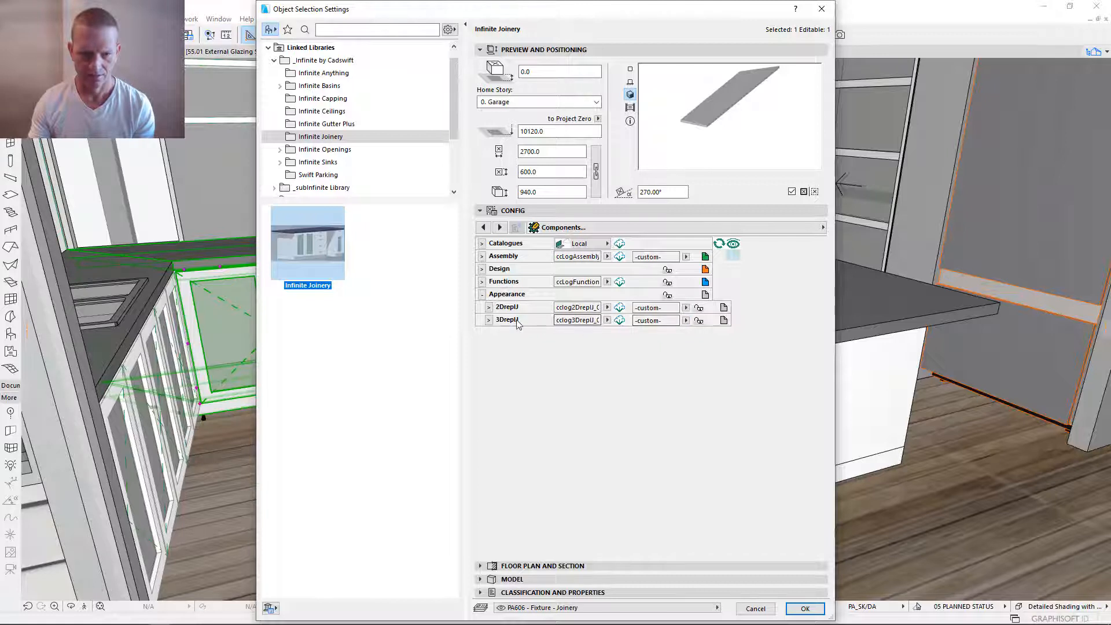
{"action": "left_click", "coordinate": [489, 320]}
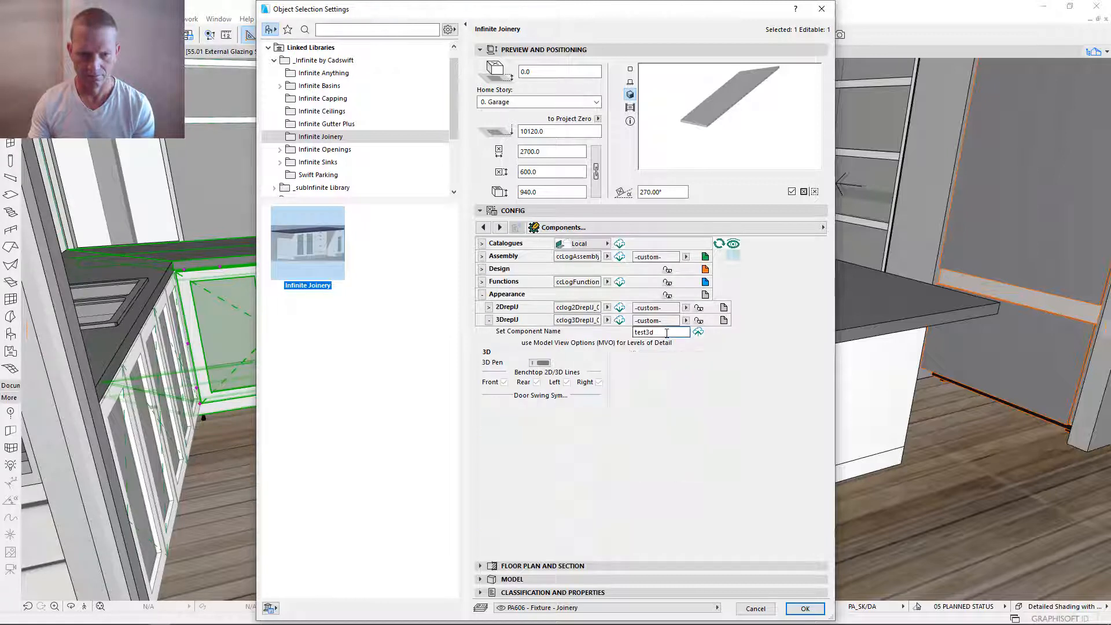
{"action": "double_click", "coordinate": [652, 333]}
{"action": "type", "text": "20F-Kitchen"}
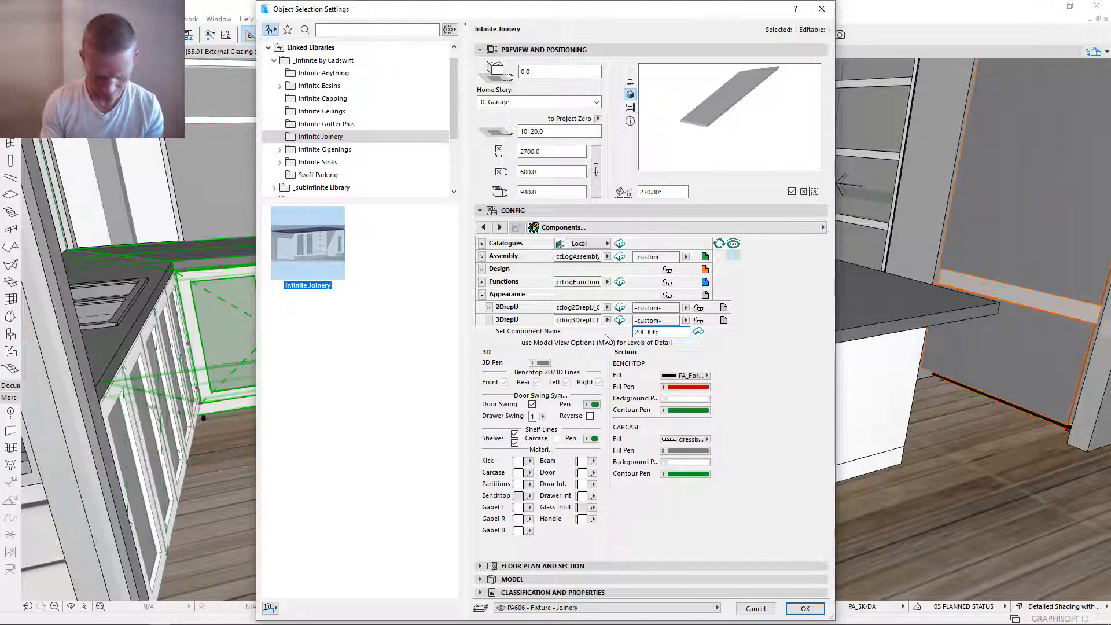
{"action": "left_click", "coordinate": [698, 333]}
{"action": "left_click", "coordinate": [698, 332]}
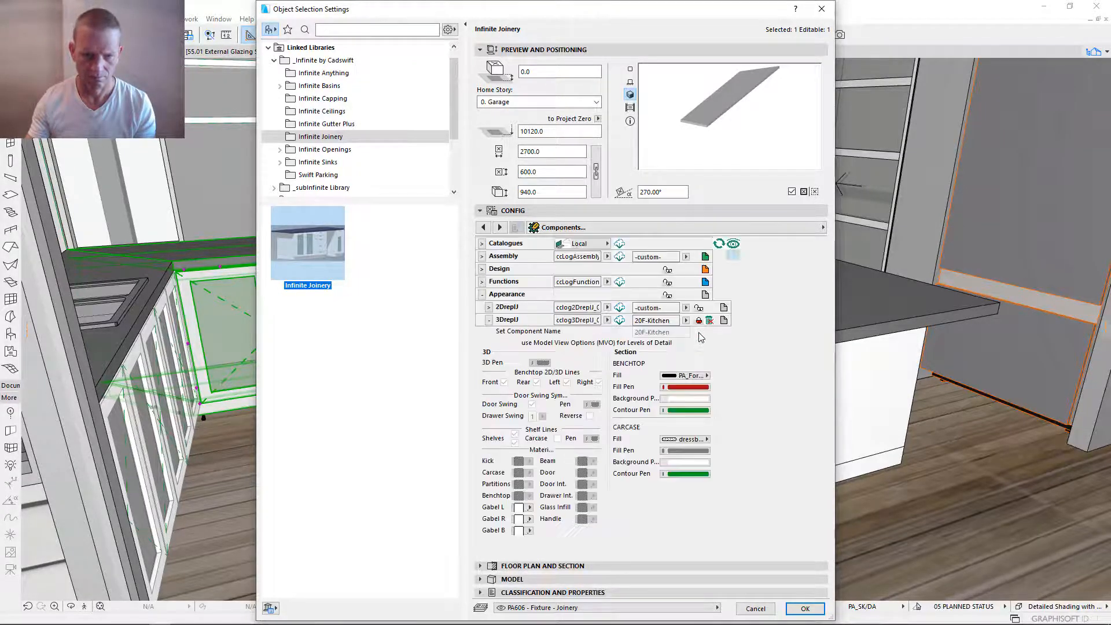
{"action": "left_click", "coordinate": [806, 609]}
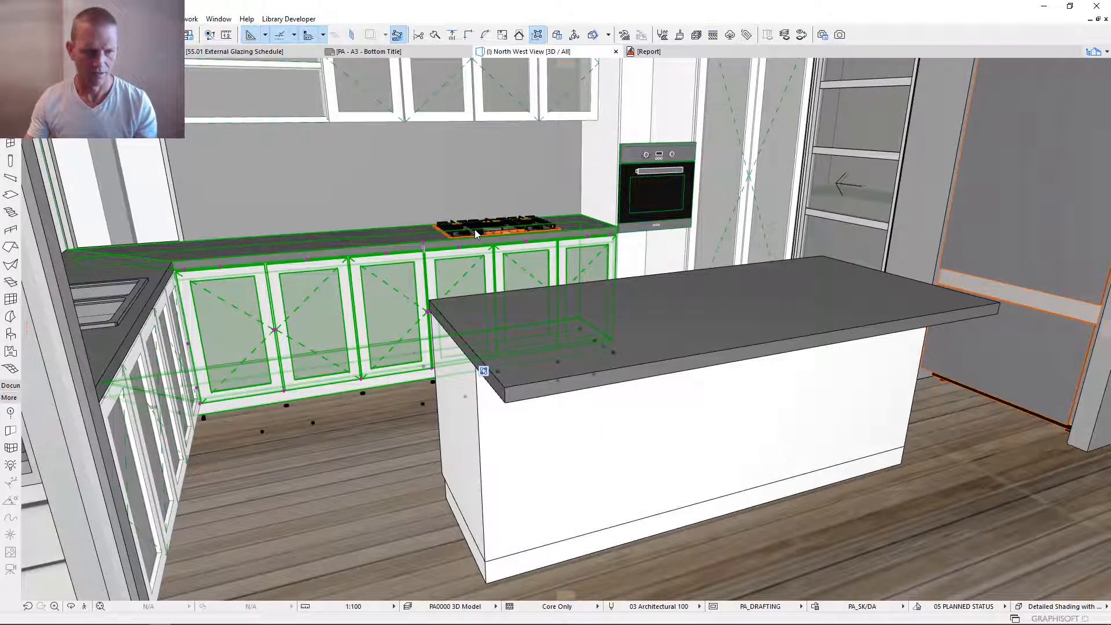
{"action": "key", "text": "Escape"}
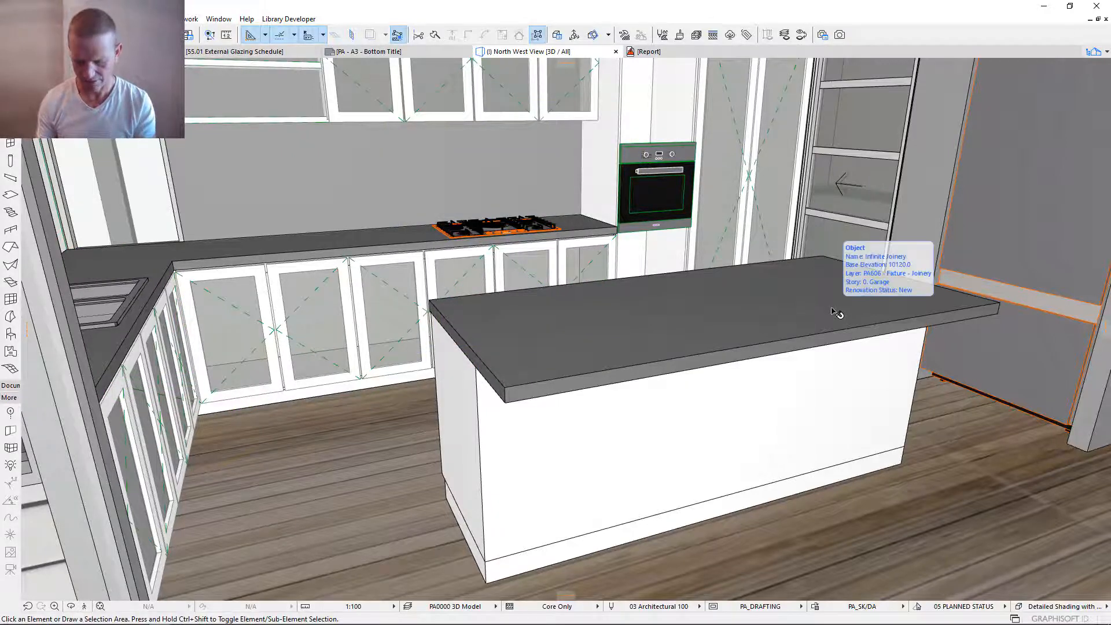
- Return to the wardrobe opening, reload the 3DrepU catalogue in the default Infinite Joinery settings and link 3DrepU to 20F-Kitchen
{"action": "key", "text": "shift+F3"}
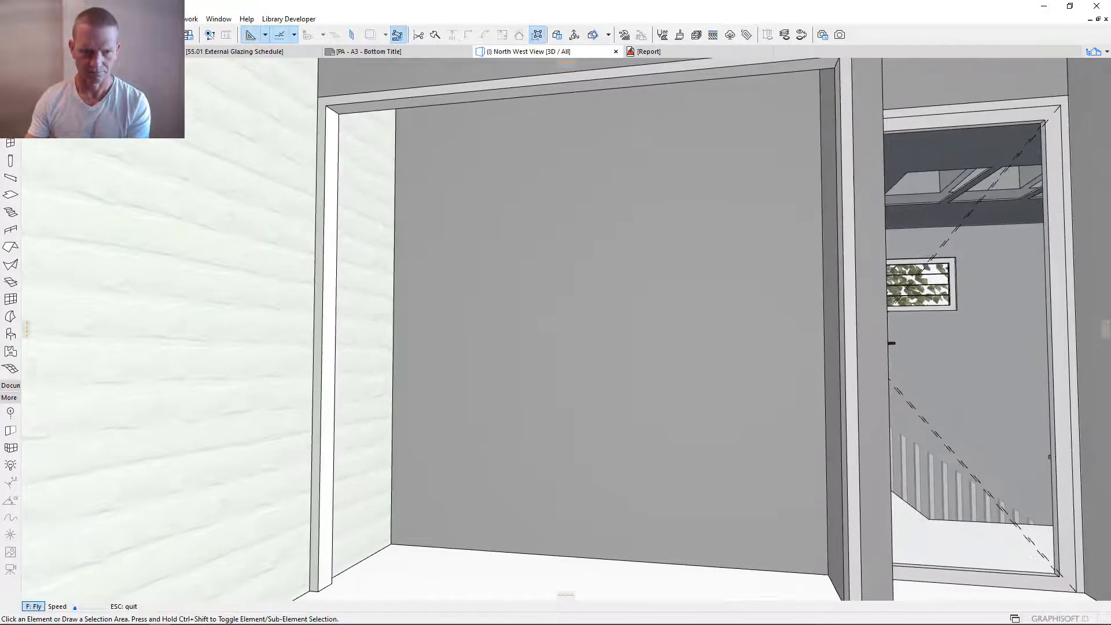
{"action": "key", "text": "Escape"}
{"action": "key", "text": "o"}
{"action": "key", "text": "ctrl+t"}
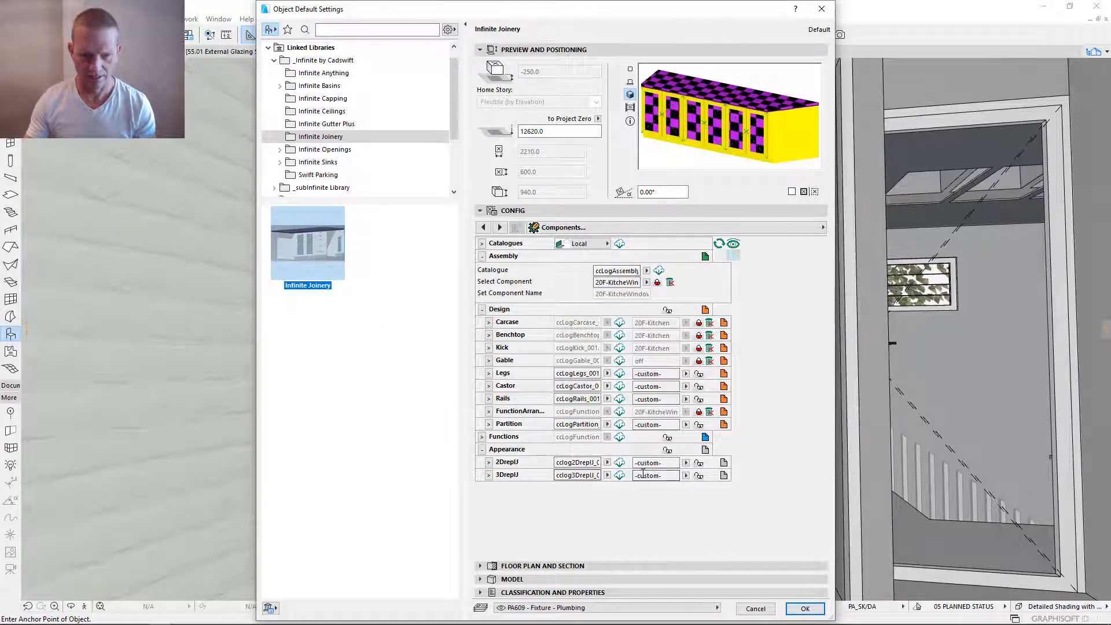
{"action": "left_click", "coordinate": [621, 478]}
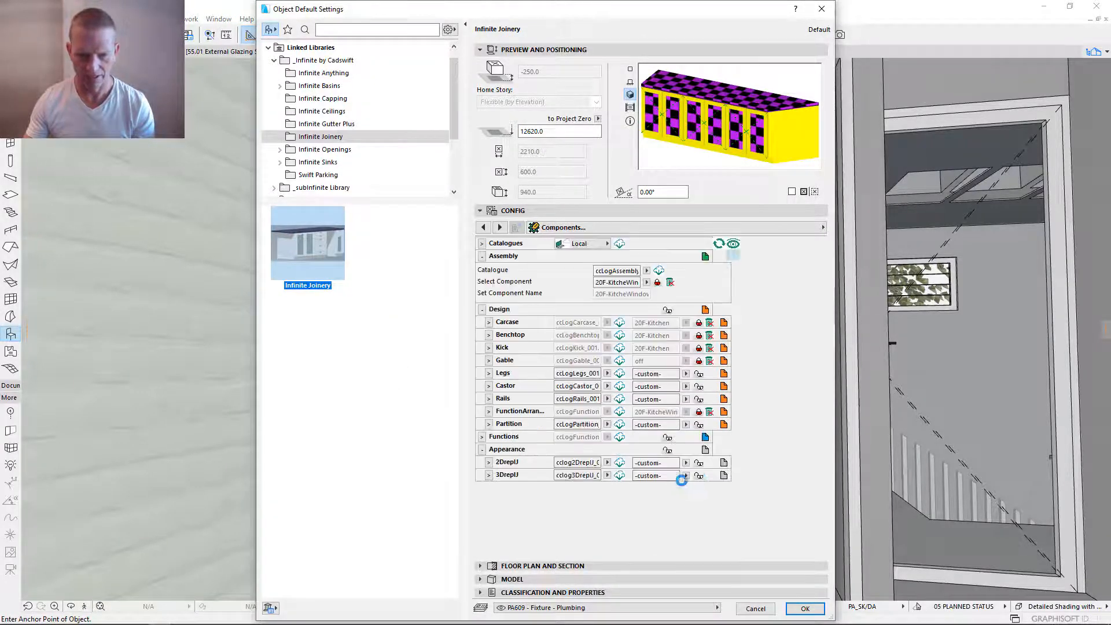
{"action": "left_click", "coordinate": [686, 475]}
{"action": "left_click", "coordinate": [698, 486]}
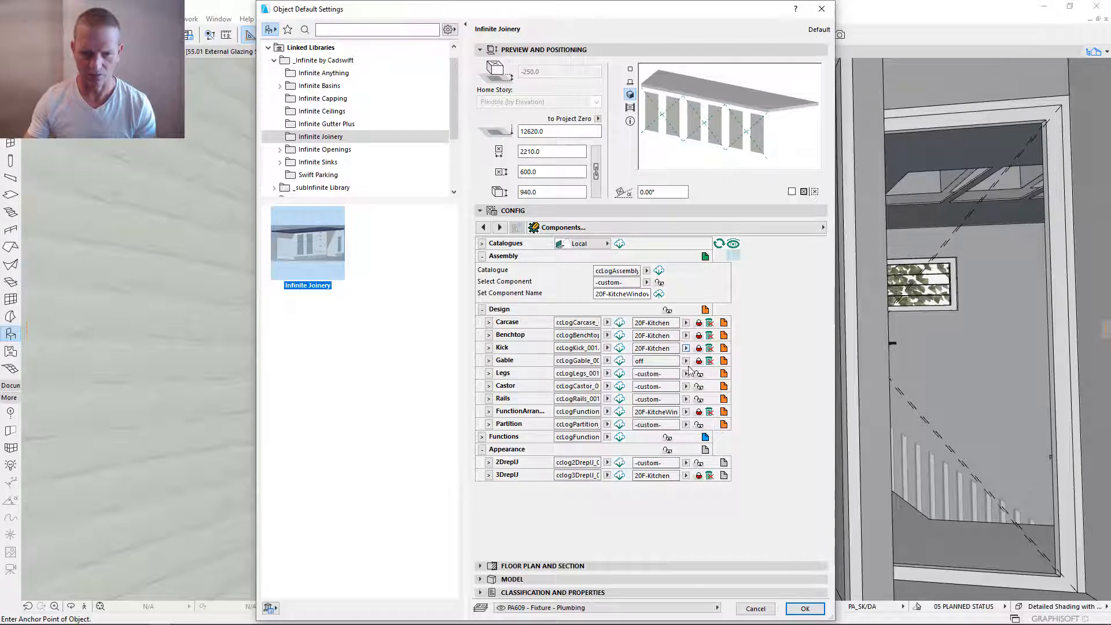
- Unlink all Design, Appearance and Functions components of the default Infinite Joinery so their settings become custom
{"action": "left_click", "coordinate": [669, 310]}
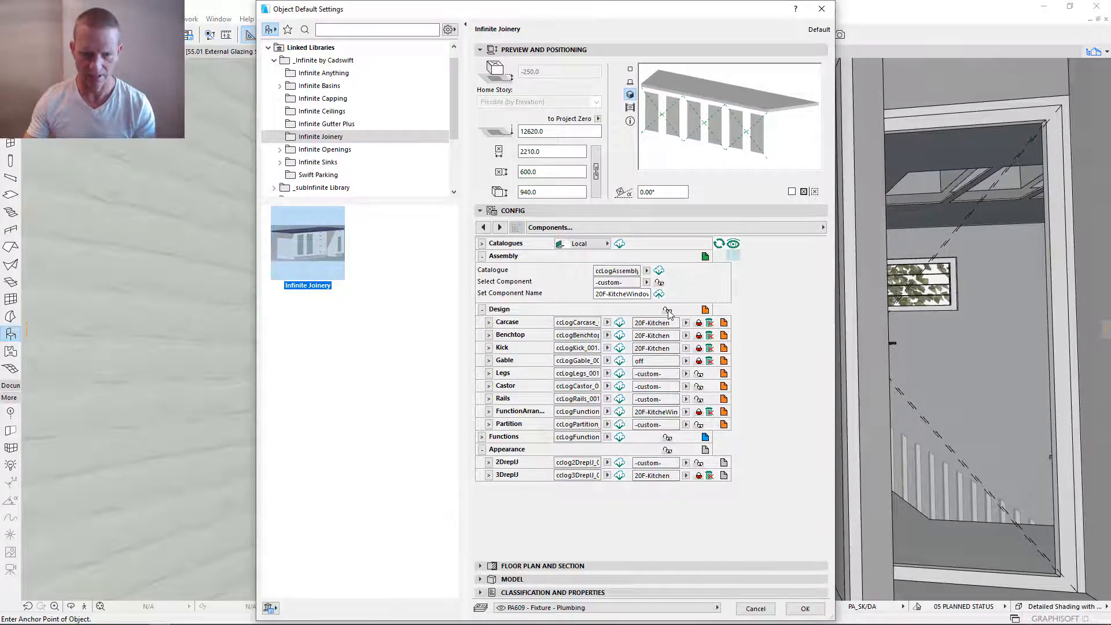
{"action": "left_click", "coordinate": [482, 309]}
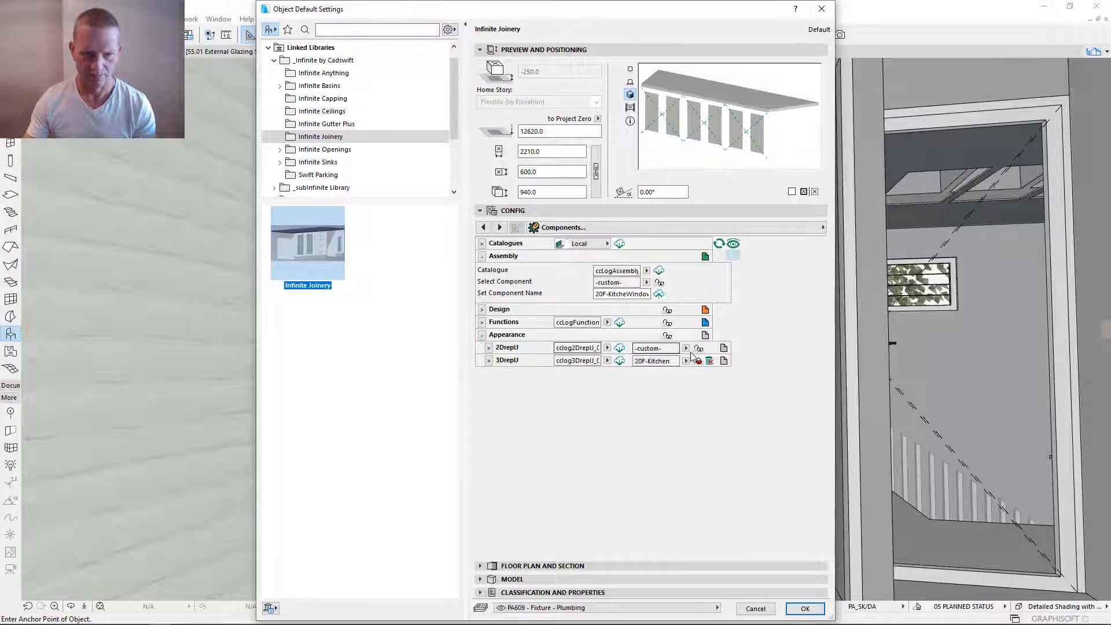
{"action": "left_click", "coordinate": [668, 337]}
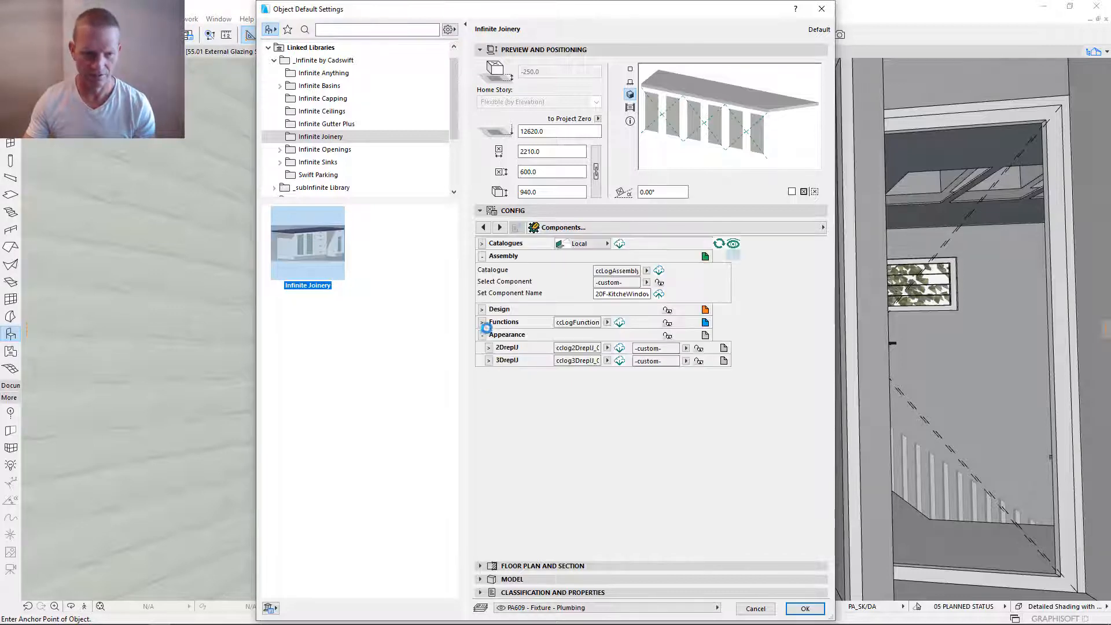
{"action": "left_click", "coordinate": [482, 323]}
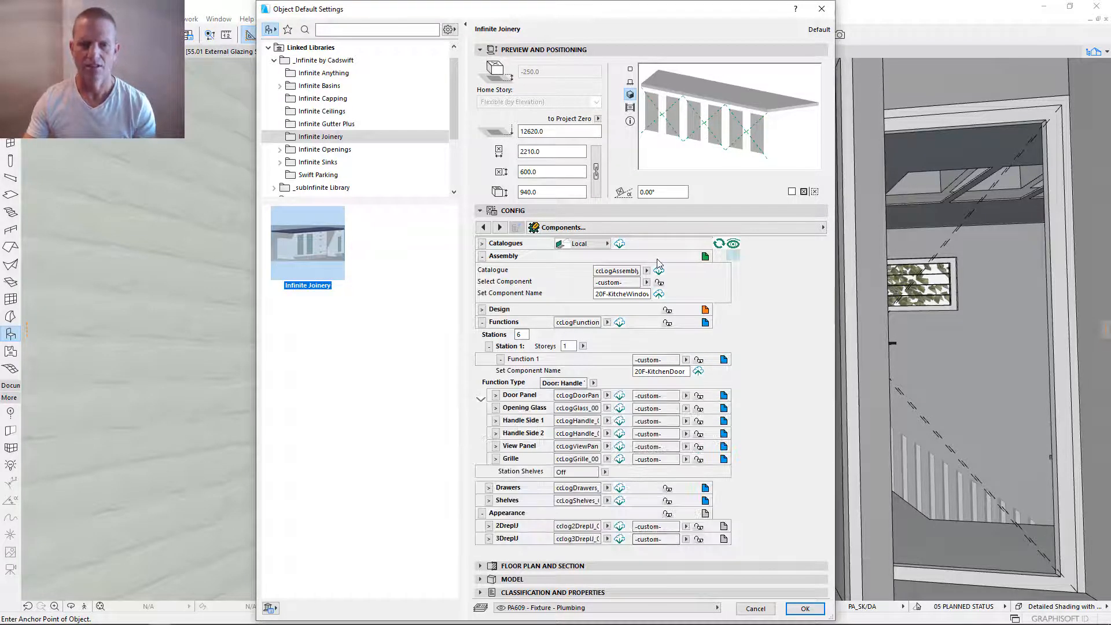
- Show only the Design components of the default Infinite Joinery, expand the Carcase and turn off its benchtop and kick
{"action": "left_click", "coordinate": [734, 255]}
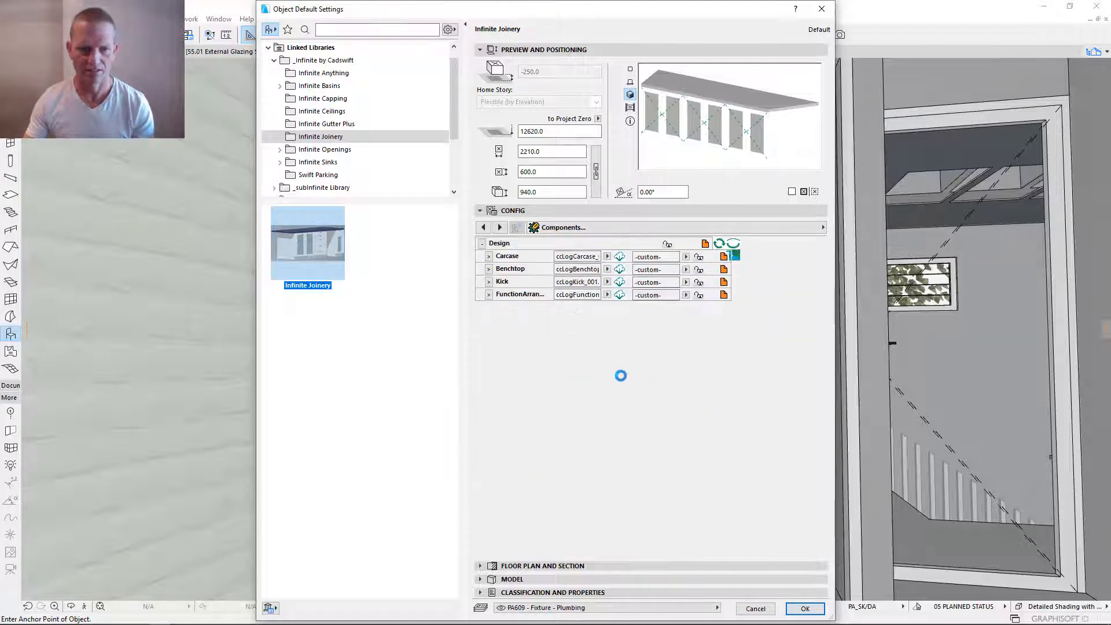
{"action": "left_click", "coordinate": [489, 257]}
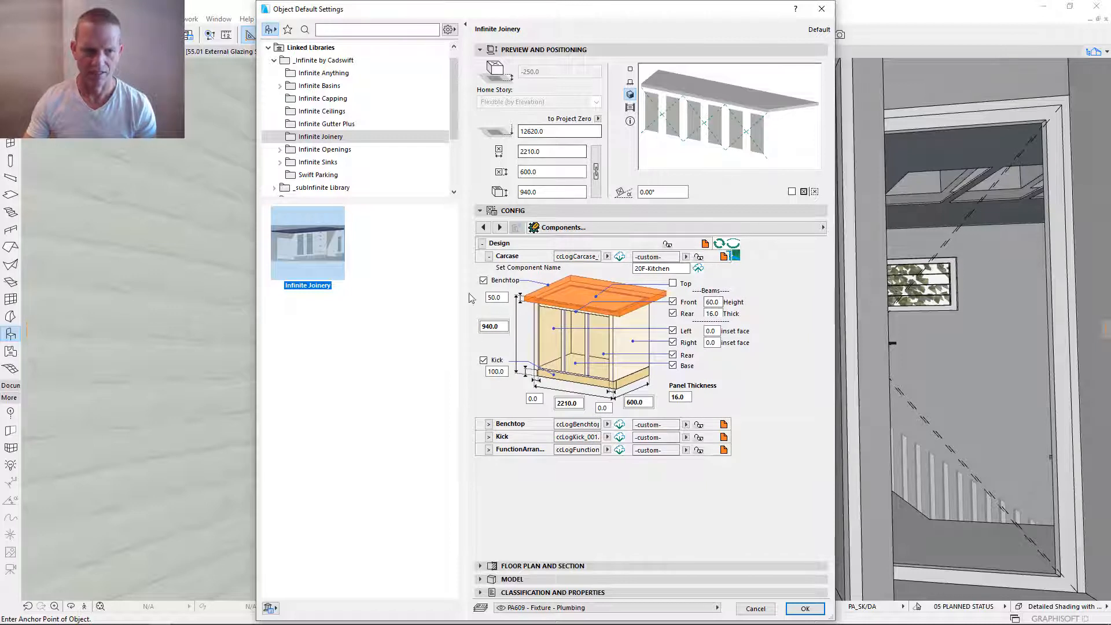
{"action": "left_click", "coordinate": [483, 281]}
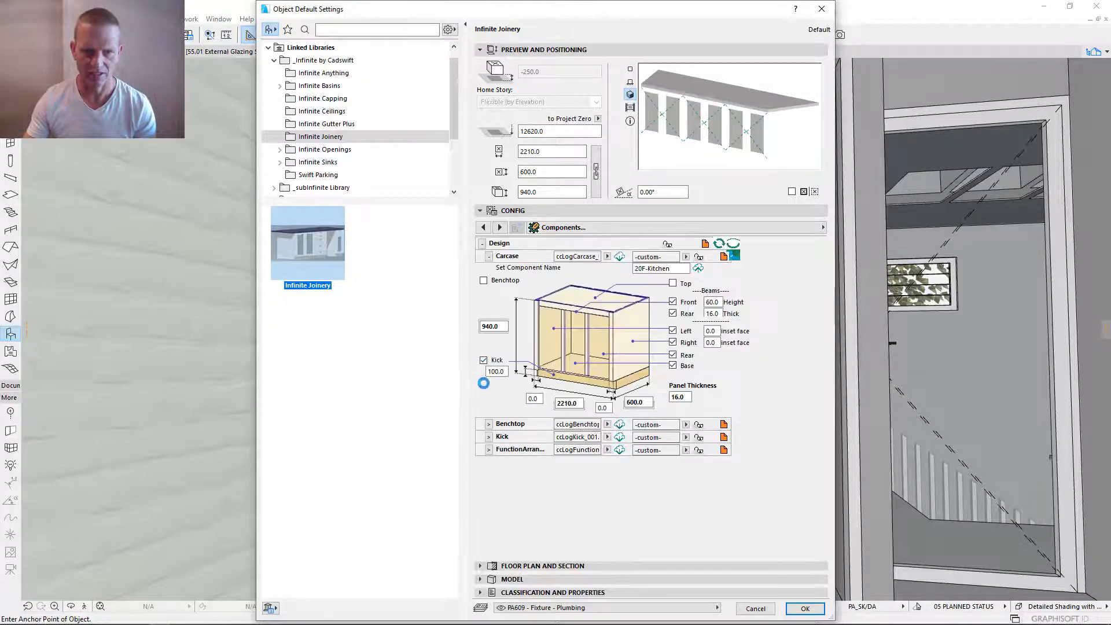
{"action": "left_click", "coordinate": [483, 361]}
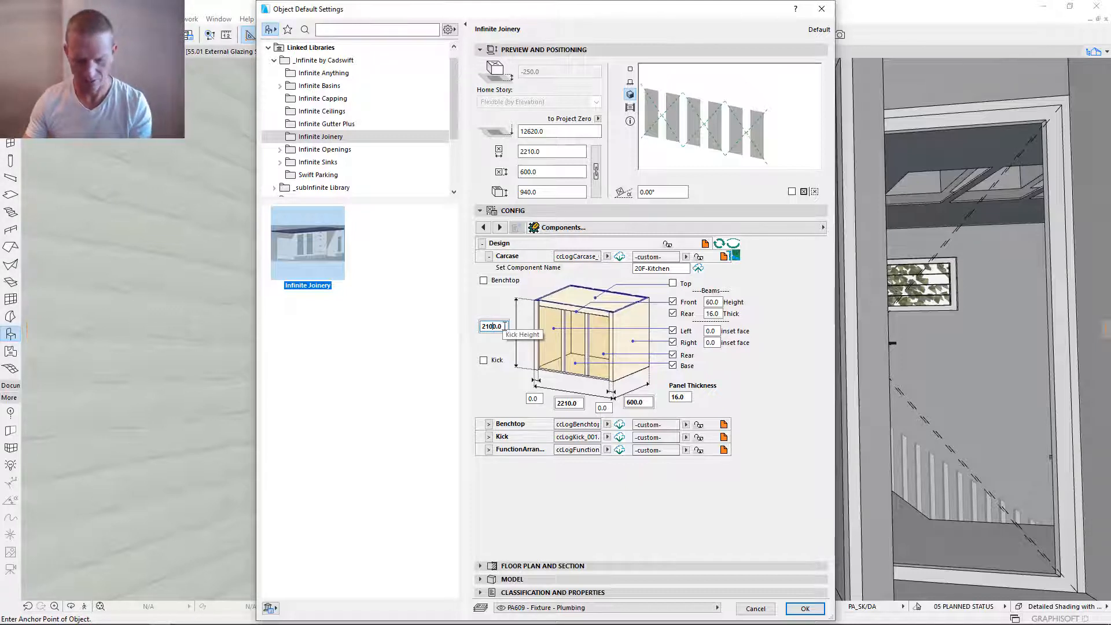
- Set the carcase height to 2100 mm, width to 1600 mm and depth to 450 mm
{"action": "left_click", "coordinate": [582, 406]}
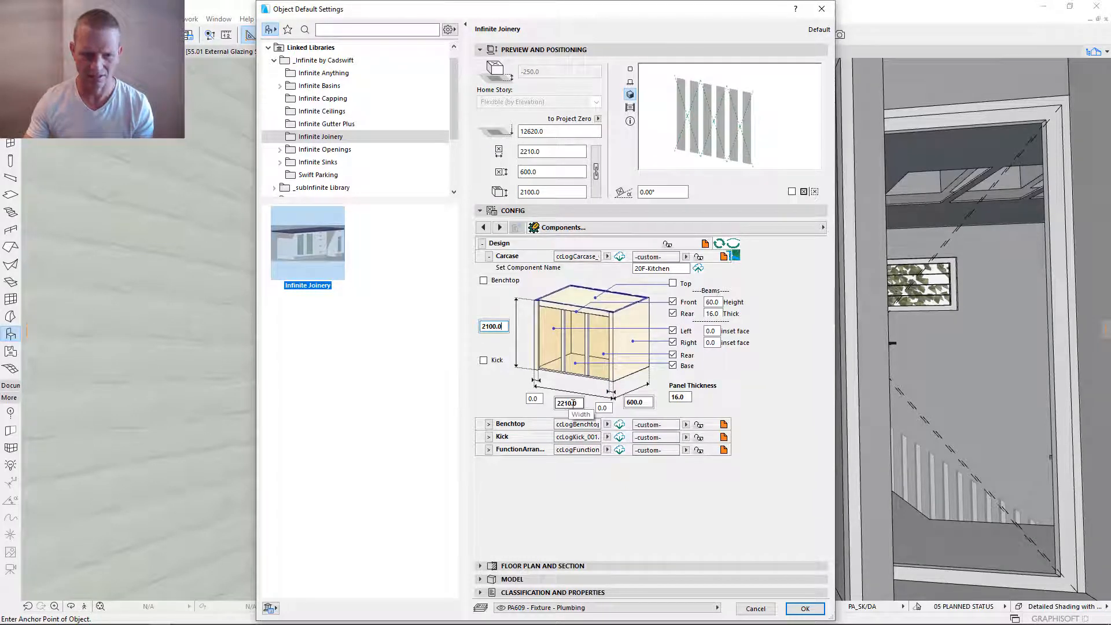
{"action": "left_click_drag", "start_coordinate": [578, 404], "coordinate": [553, 403]}
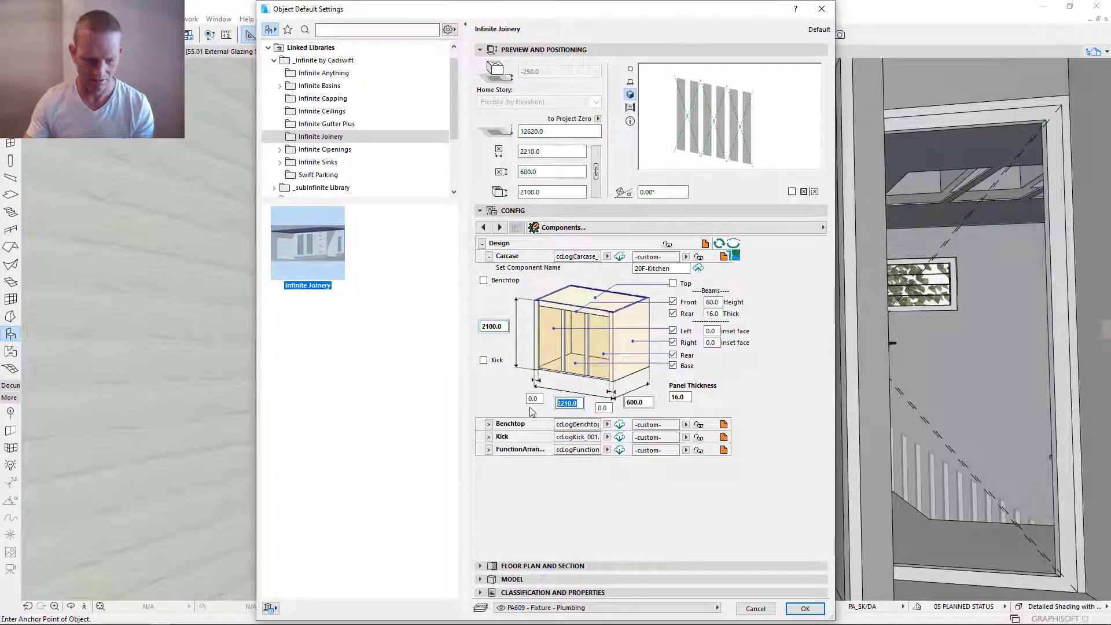
{"action": "type", "text": "1"}
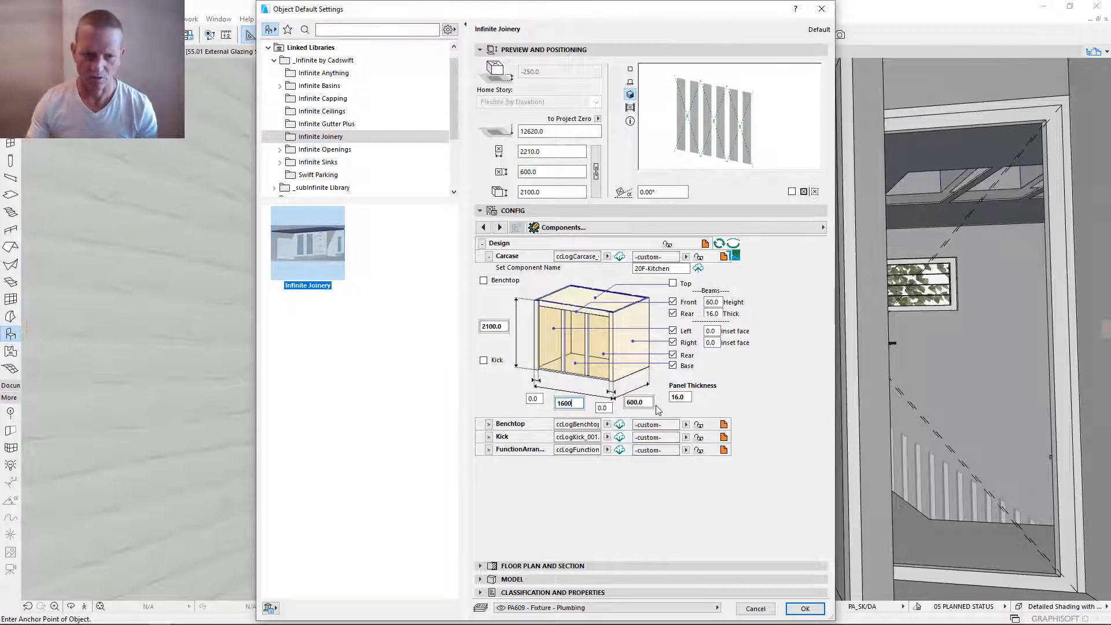
{"action": "left_click", "coordinate": [630, 403]}
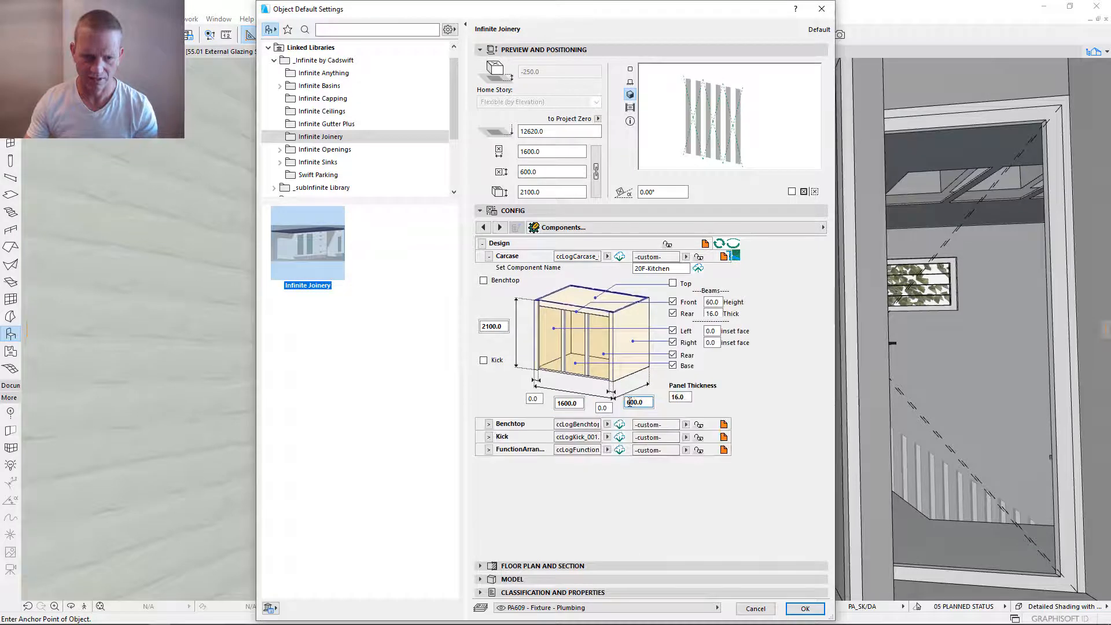
{"action": "left_click_drag", "start_coordinate": [630, 404], "coordinate": [622, 403]}
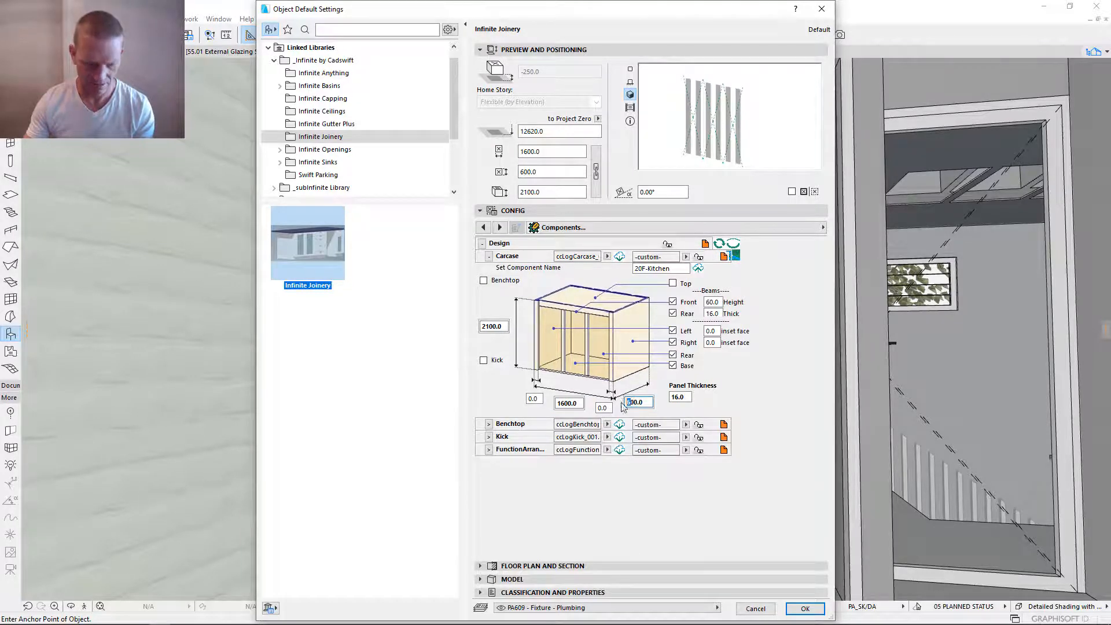
{"action": "type", "text": "3"}
{"action": "key", "text": "Return"}
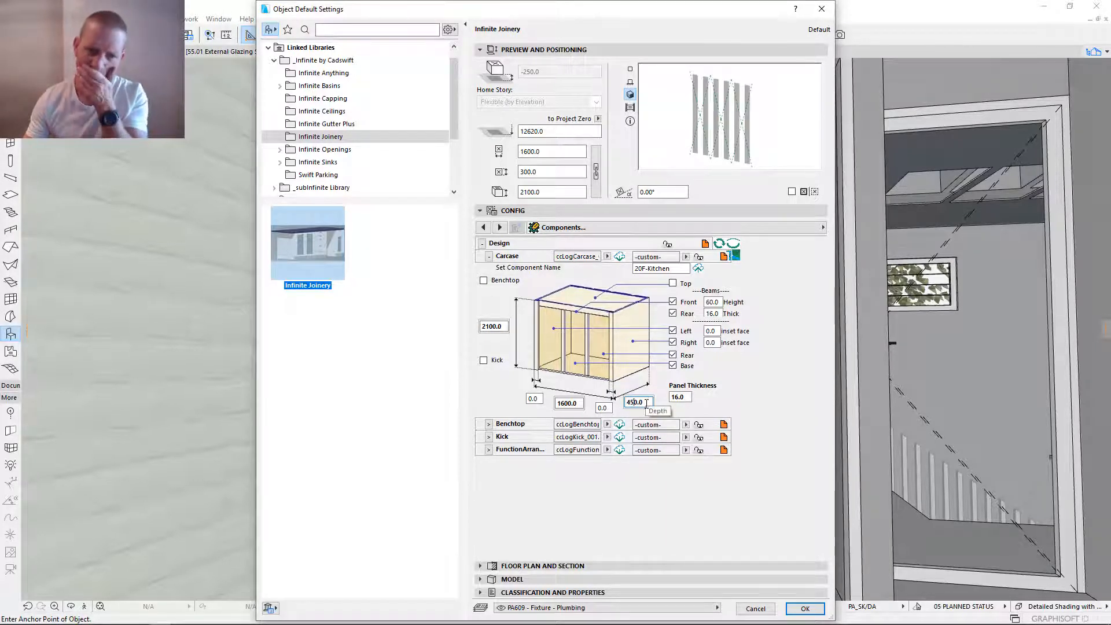
{"action": "key", "text": "Return"}
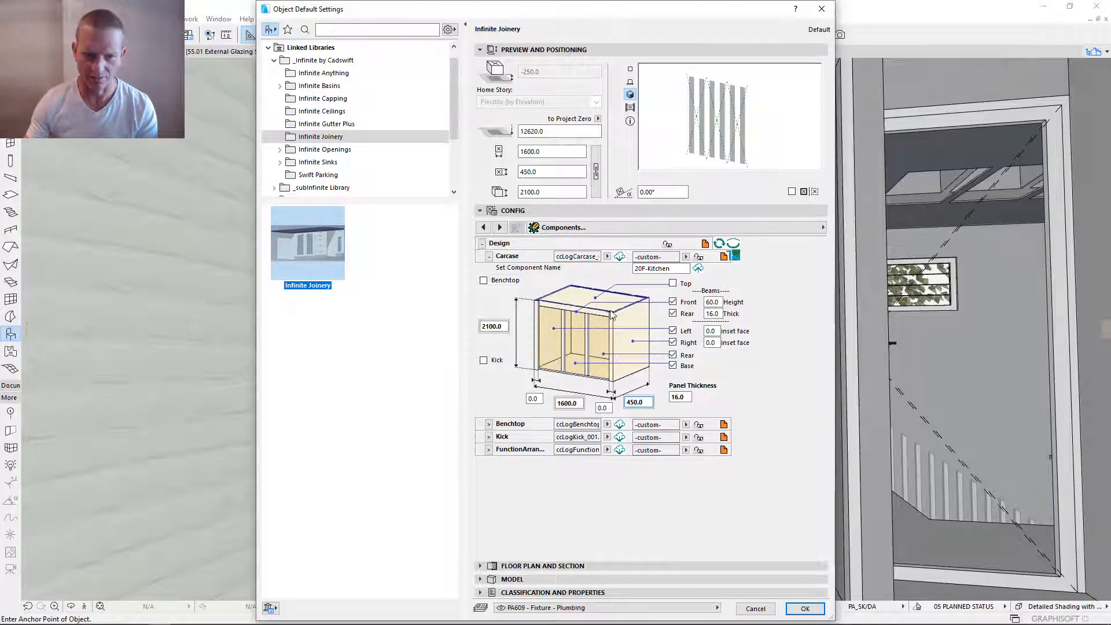
- Turn off the carcase's front and rear beams and its left, right, rear and base panels
{"action": "left_click", "coordinate": [673, 302]}
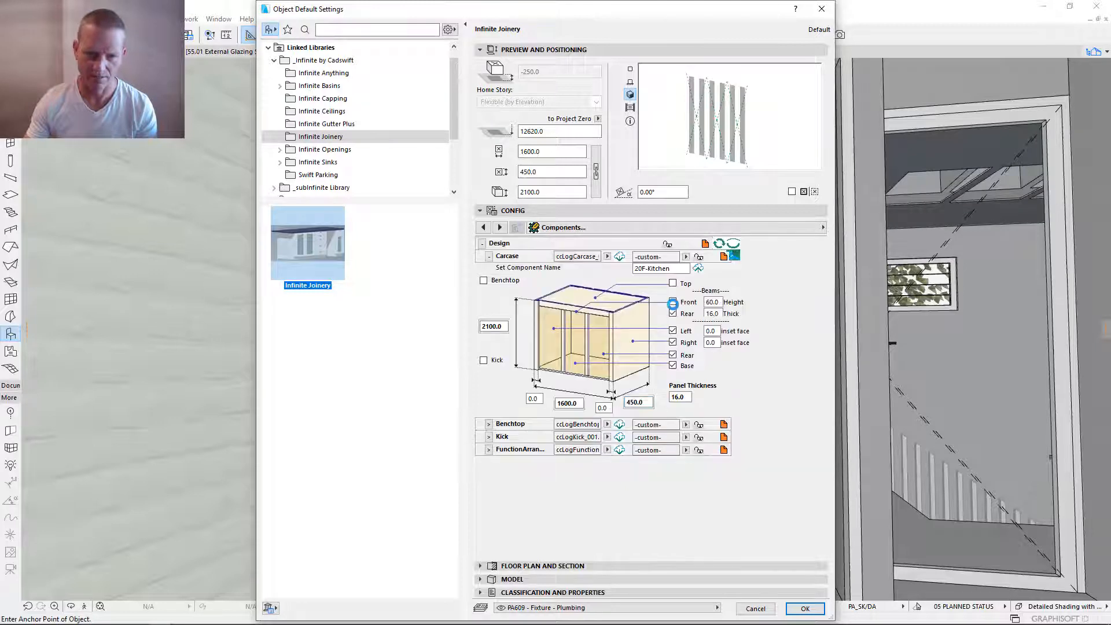
{"action": "left_click", "coordinate": [672, 314]}
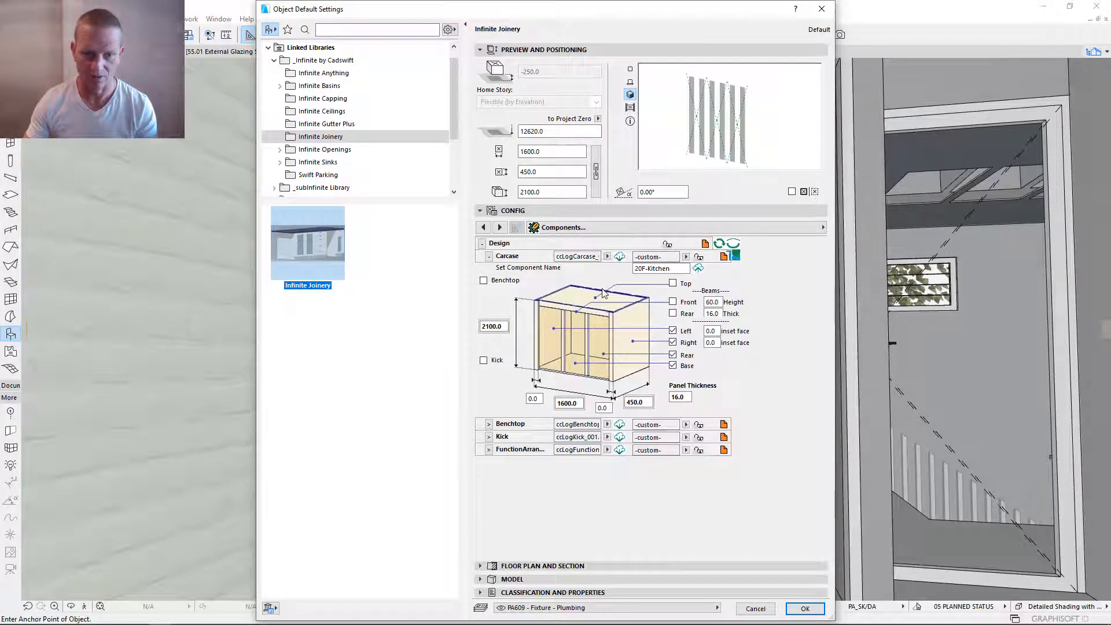
{"action": "left_click", "coordinate": [672, 331]}
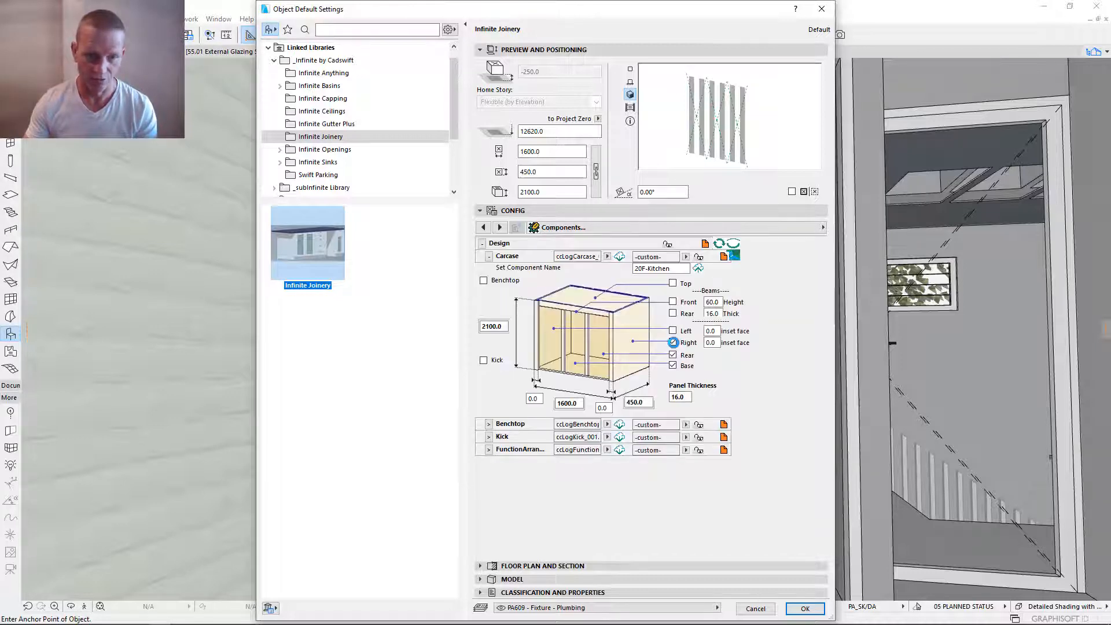
{"action": "left_click", "coordinate": [673, 356]}
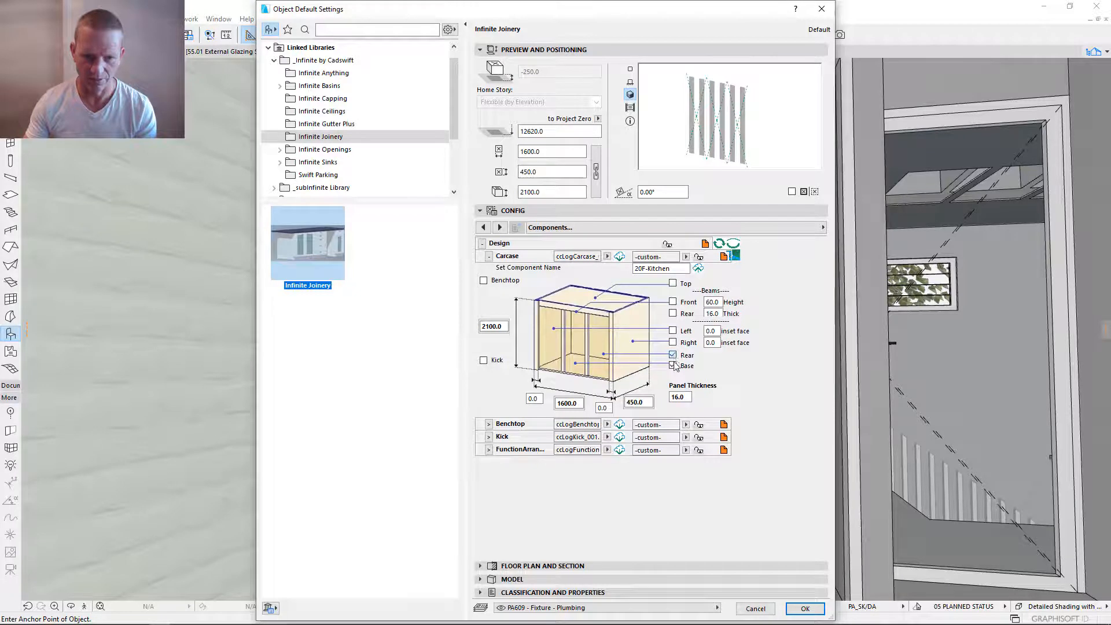
{"action": "left_click", "coordinate": [673, 365]}
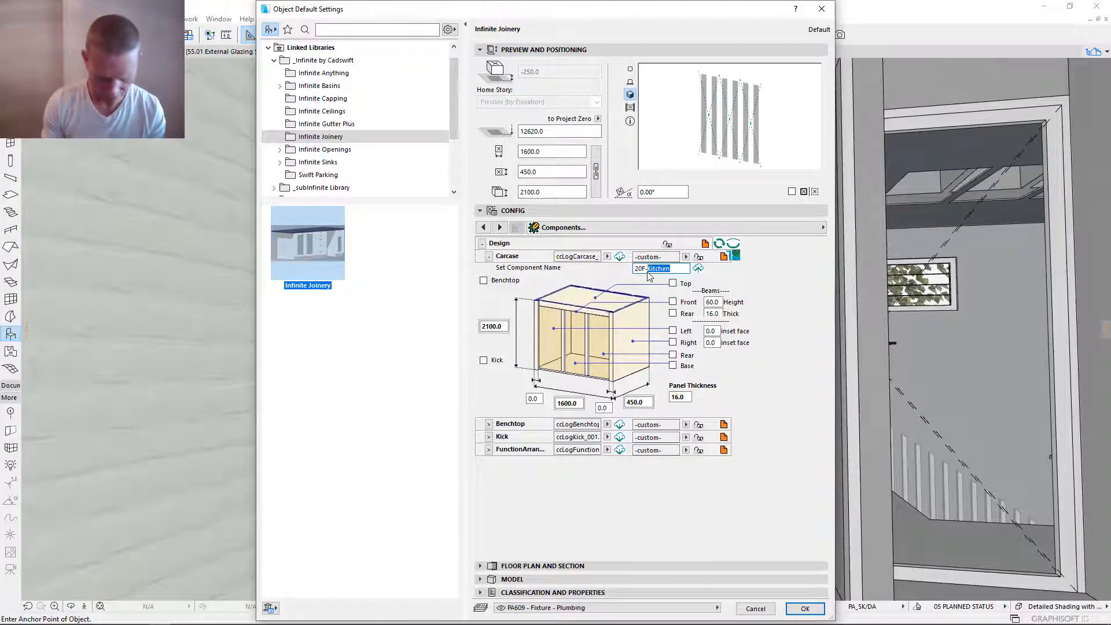
- Save the carcase settings to the catalogue as the component 20F-BIR and link the carcase to it
{"action": "type", "text": "B"}
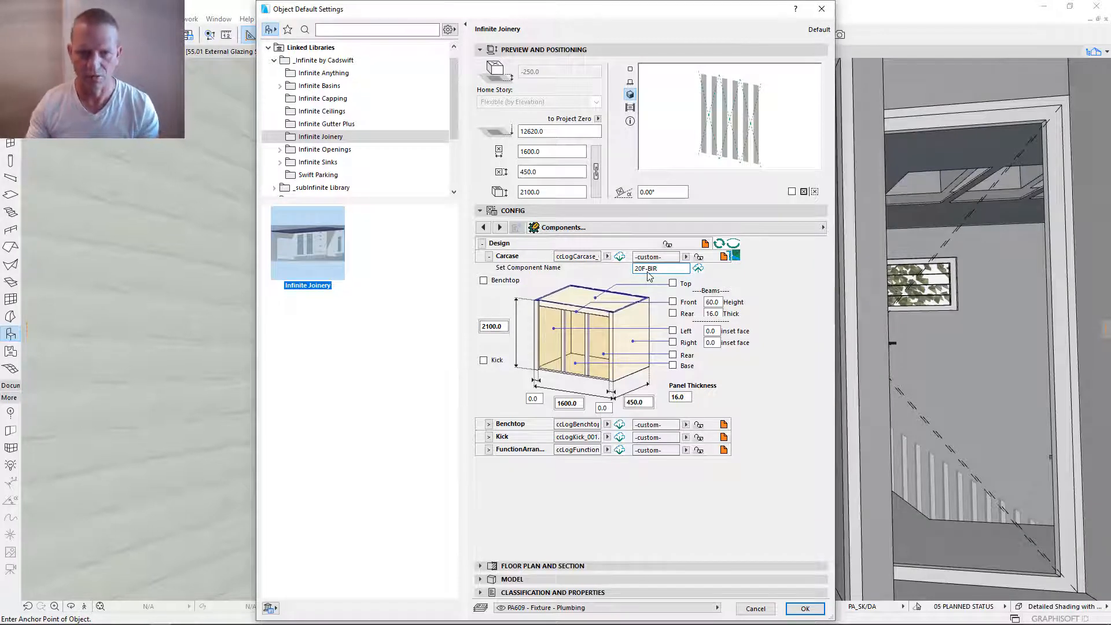
{"action": "type", "text": "IR"}
{"action": "left_click", "coordinate": [697, 268]}
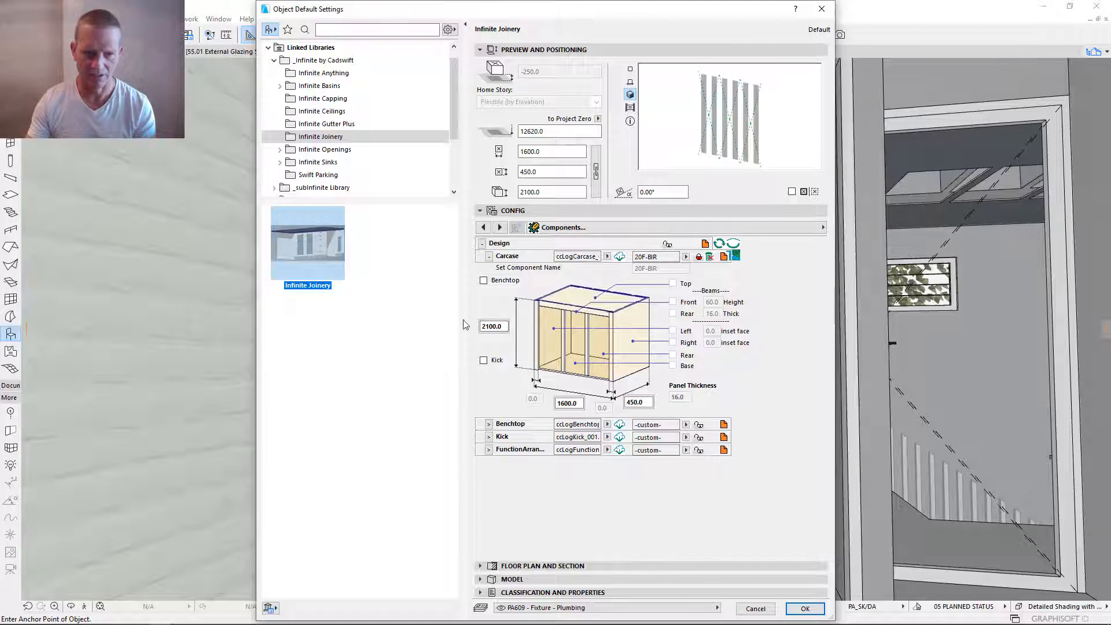
- Save the disabled benchtop as a component named off, reload the Benchtop catalogue and link the benchtop to that component
{"action": "left_click", "coordinate": [489, 424]}
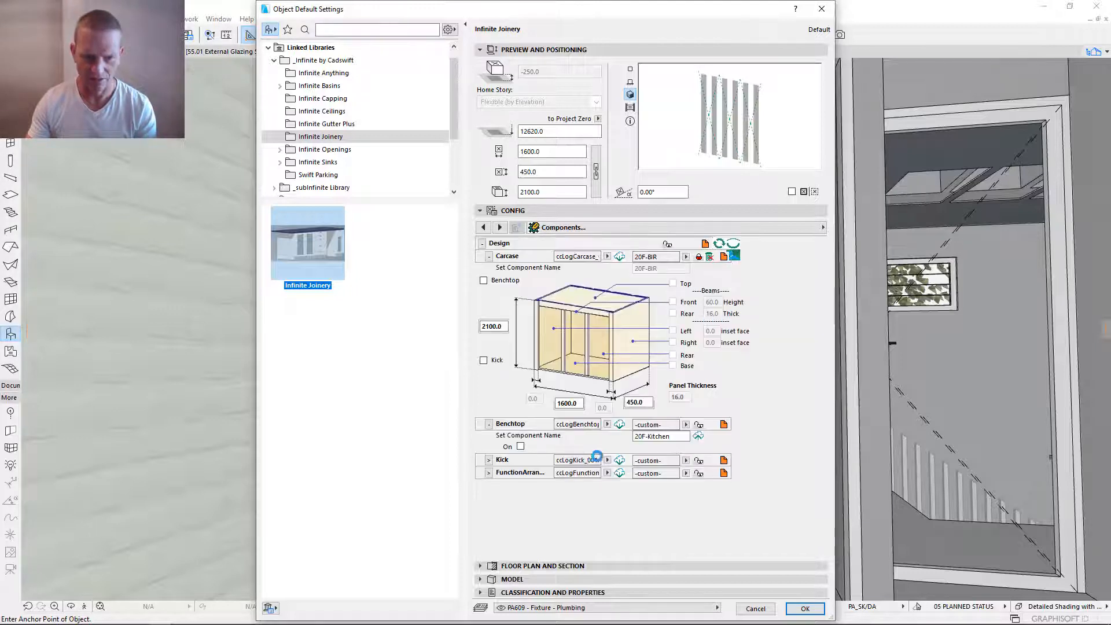
{"action": "left_click", "coordinate": [686, 424]}
{"action": "left_click", "coordinate": [685, 441]}
{"action": "left_click_drag", "start_coordinate": [681, 437], "coordinate": [578, 437]}
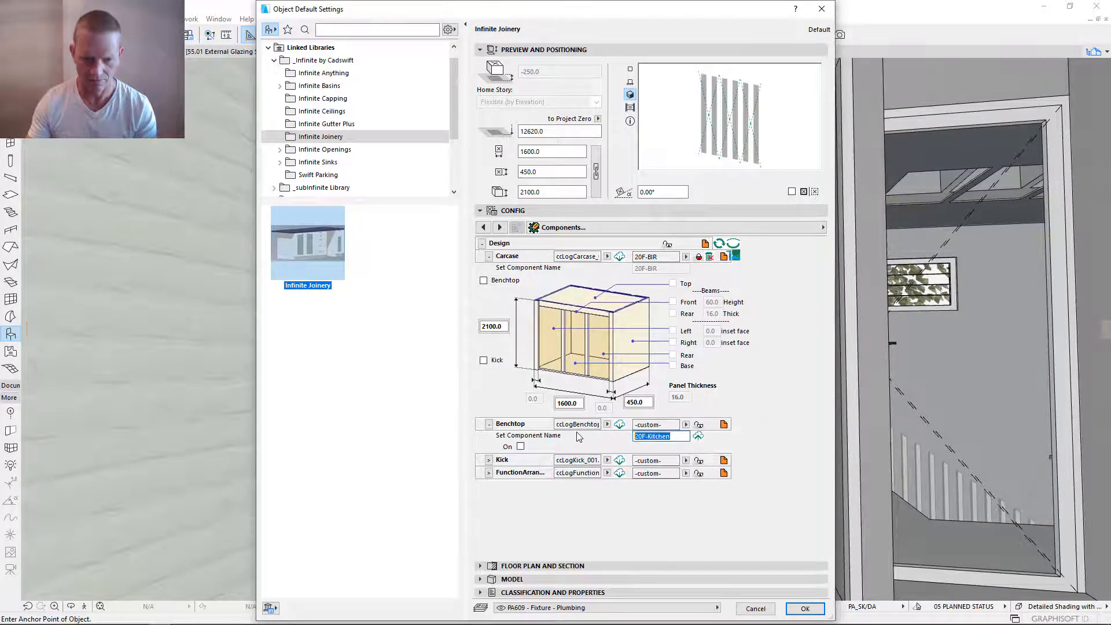
{"action": "type", "text": "o"}
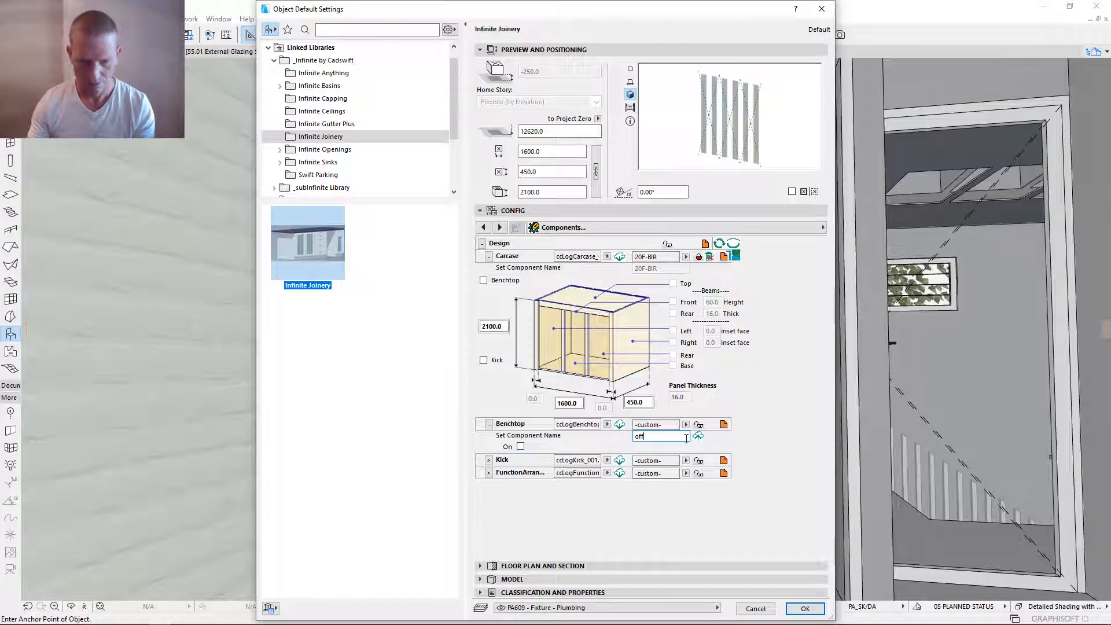
{"action": "type", "text": "ff"}
{"action": "left_click", "coordinate": [698, 436]}
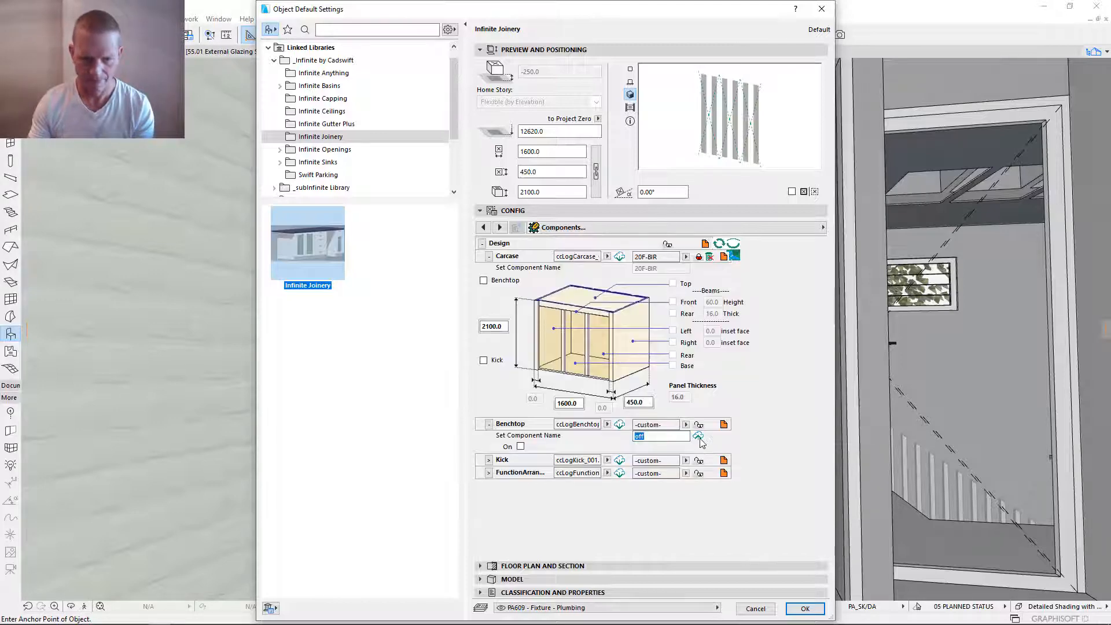
{"action": "left_click", "coordinate": [700, 438]}
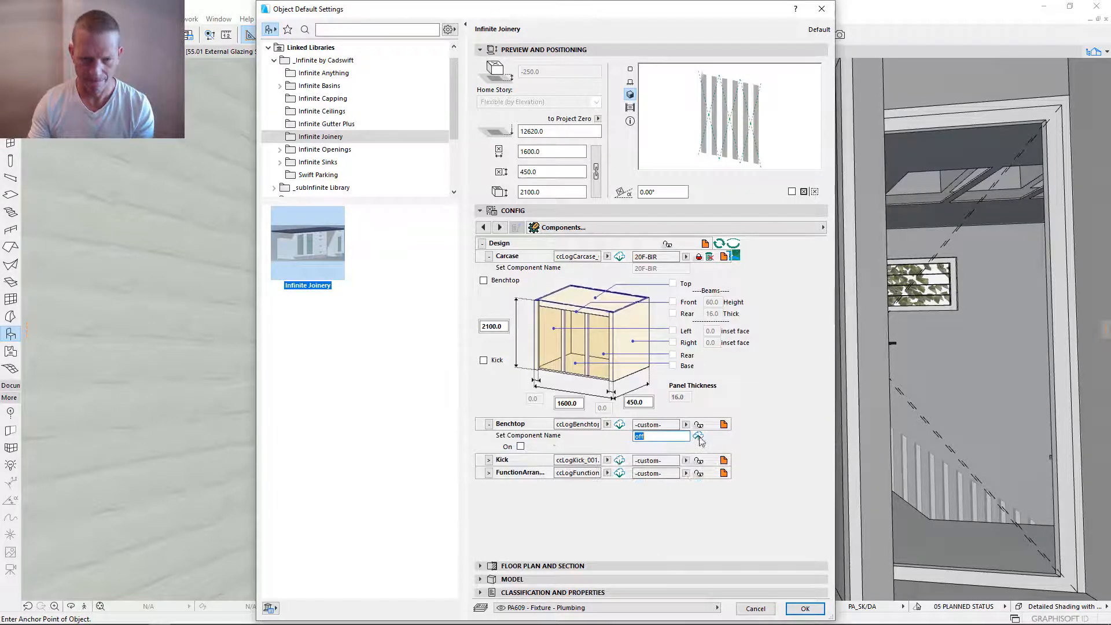
{"action": "left_click", "coordinate": [619, 426]}
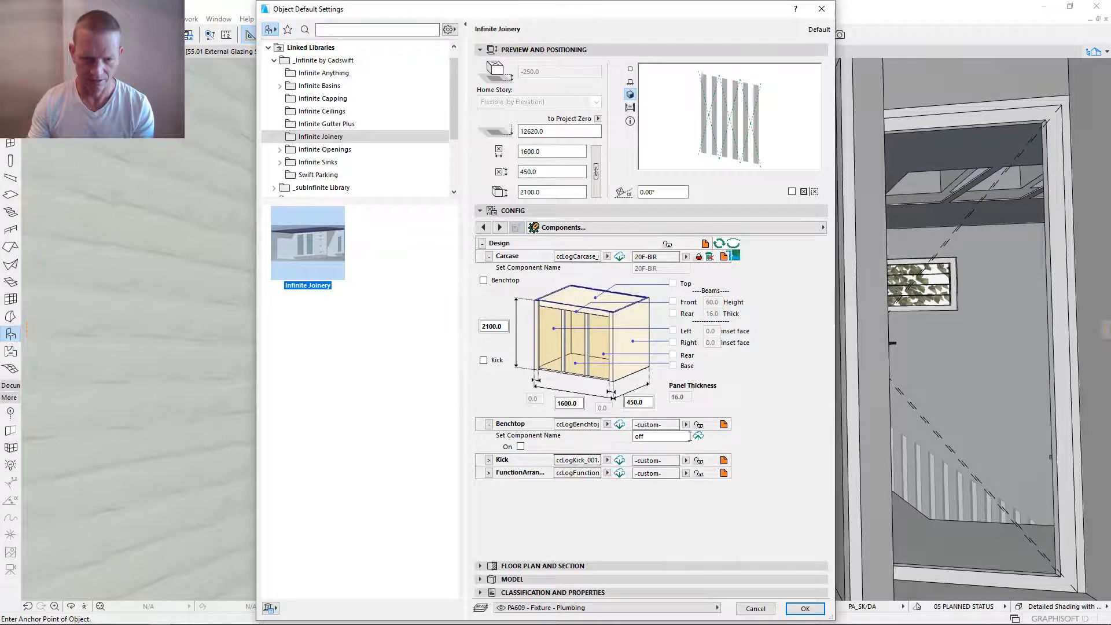
{"action": "left_click", "coordinate": [699, 426]}
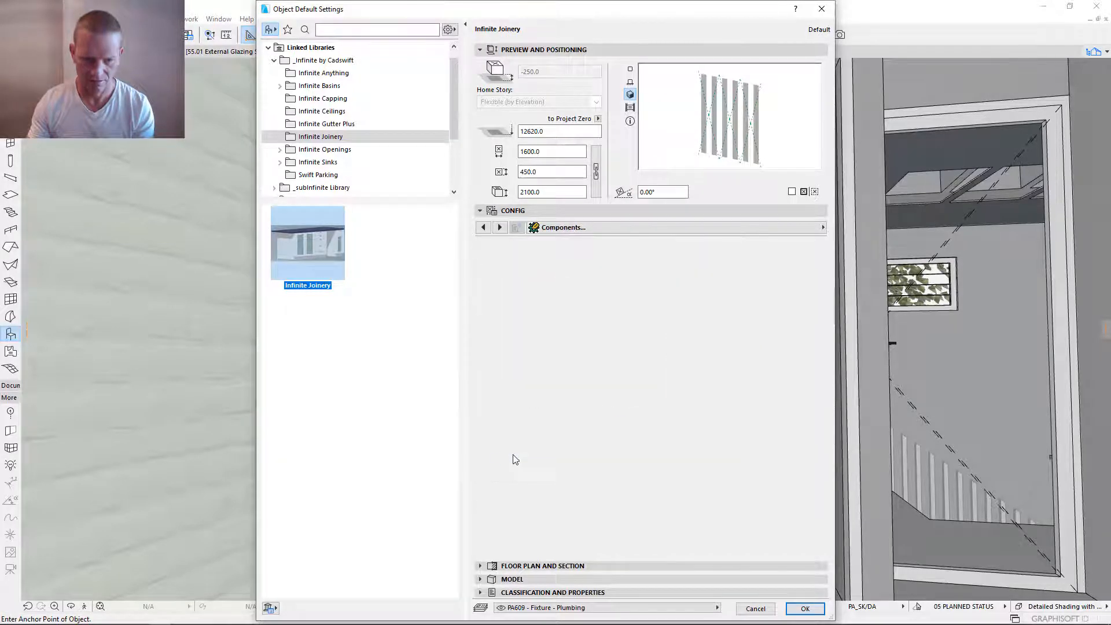
- Save the disabled kick as a component named off and reload the Kick catalogue
{"action": "left_click", "coordinate": [489, 460]}
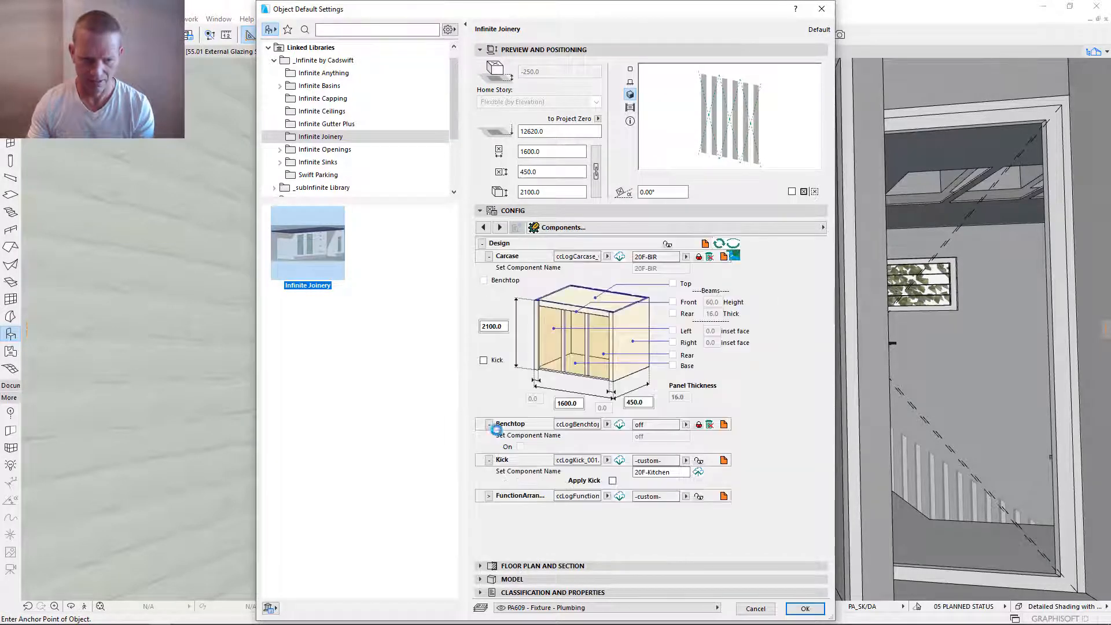
{"action": "left_click", "coordinate": [489, 424]}
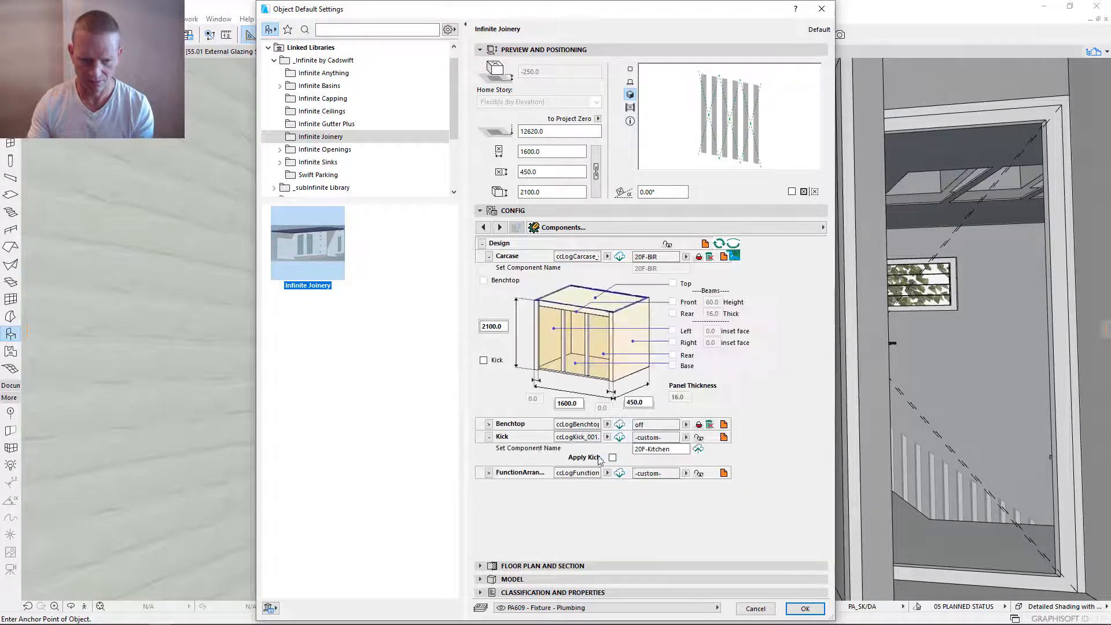
{"action": "left_click", "coordinate": [671, 449]}
{"action": "type", "text": "off"}
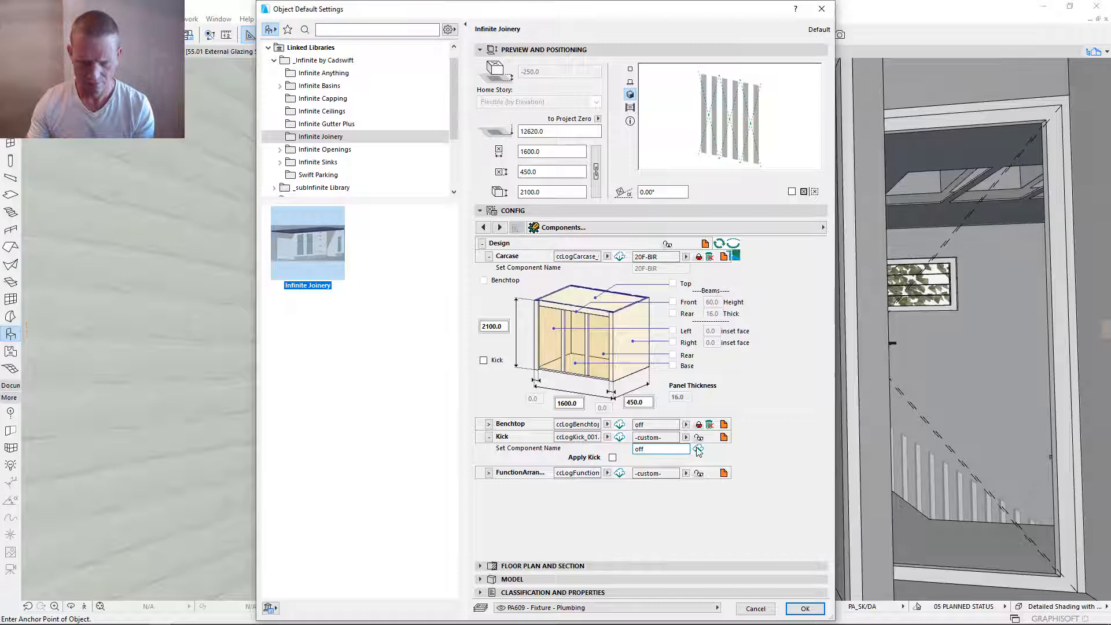
{"action": "left_click", "coordinate": [698, 449]}
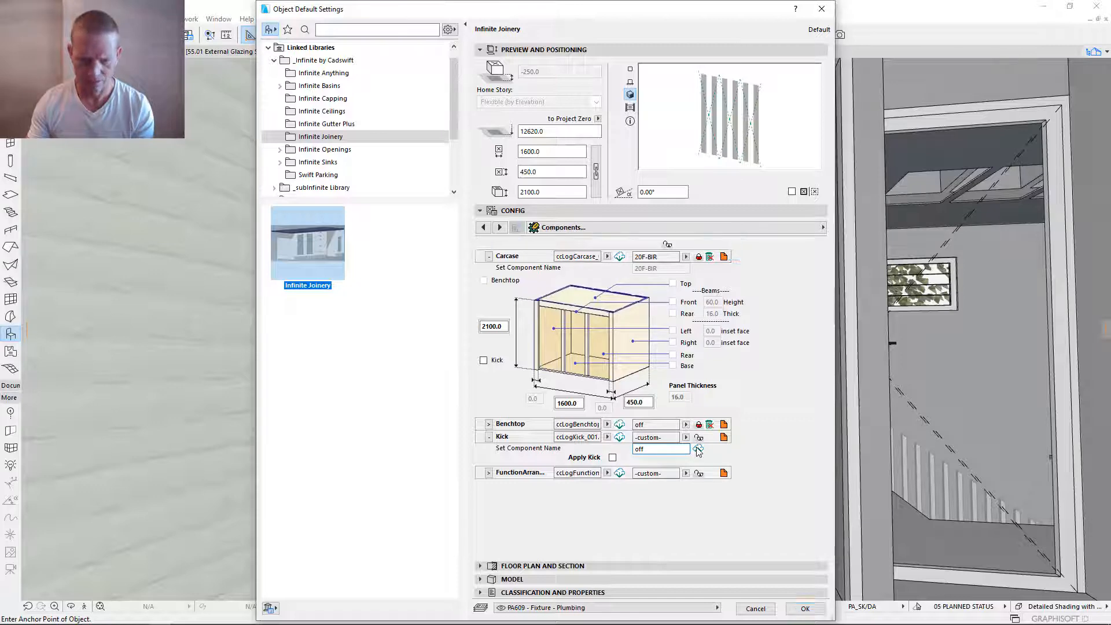
{"action": "left_click", "coordinate": [620, 439]}
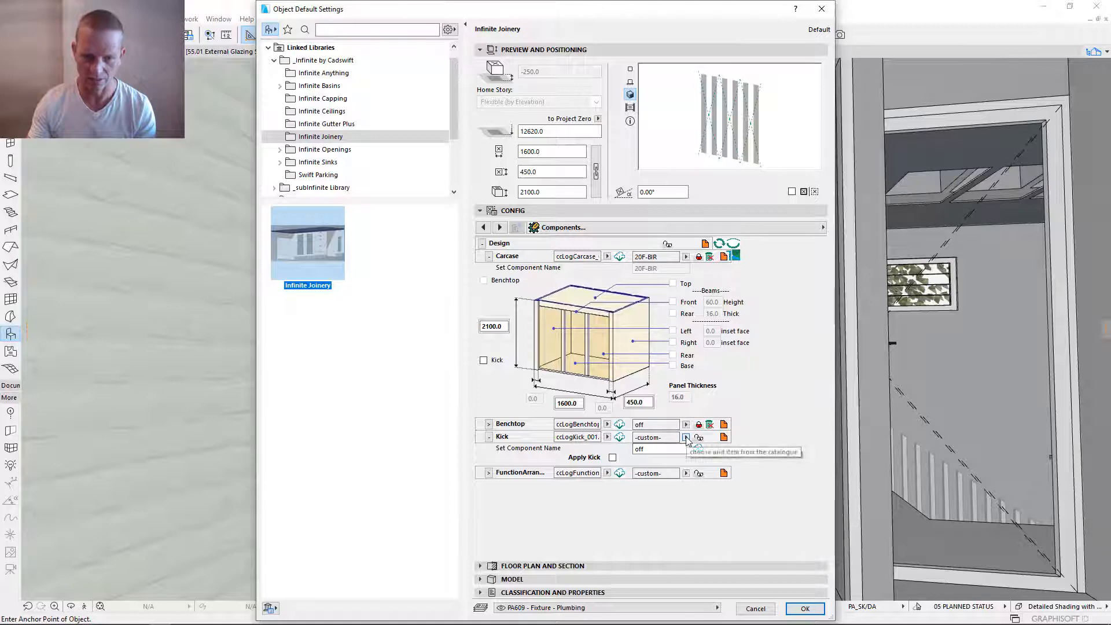
- Check the Kick catalogue for the saved component and link the kick to off
{"action": "left_click", "coordinate": [686, 437]}
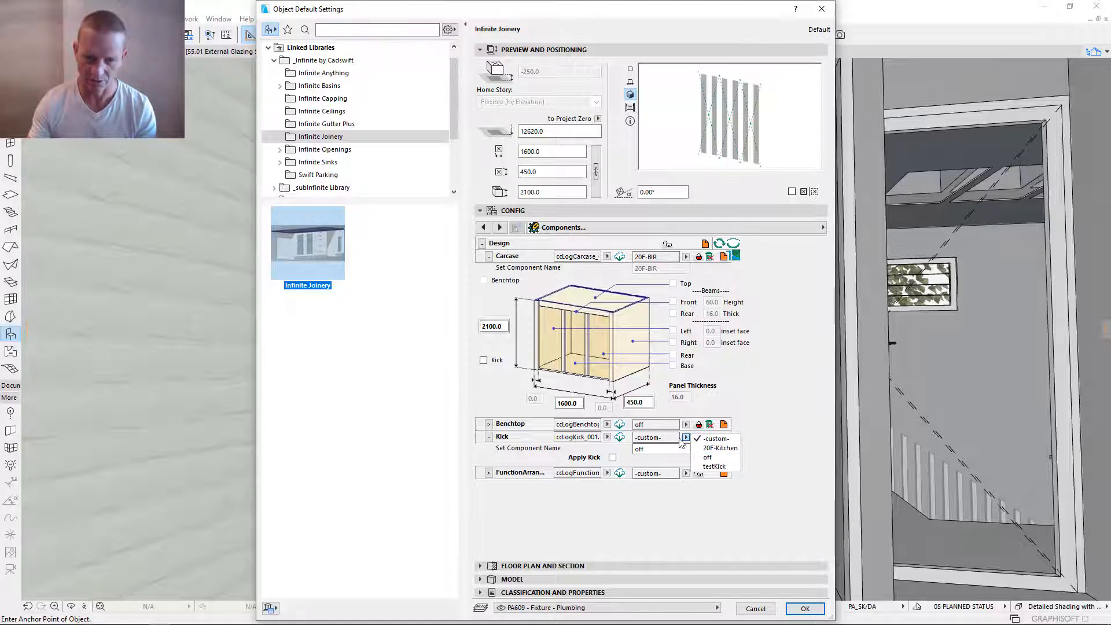
{"action": "left_click", "coordinate": [667, 441]}
{"action": "left_click", "coordinate": [687, 438]}
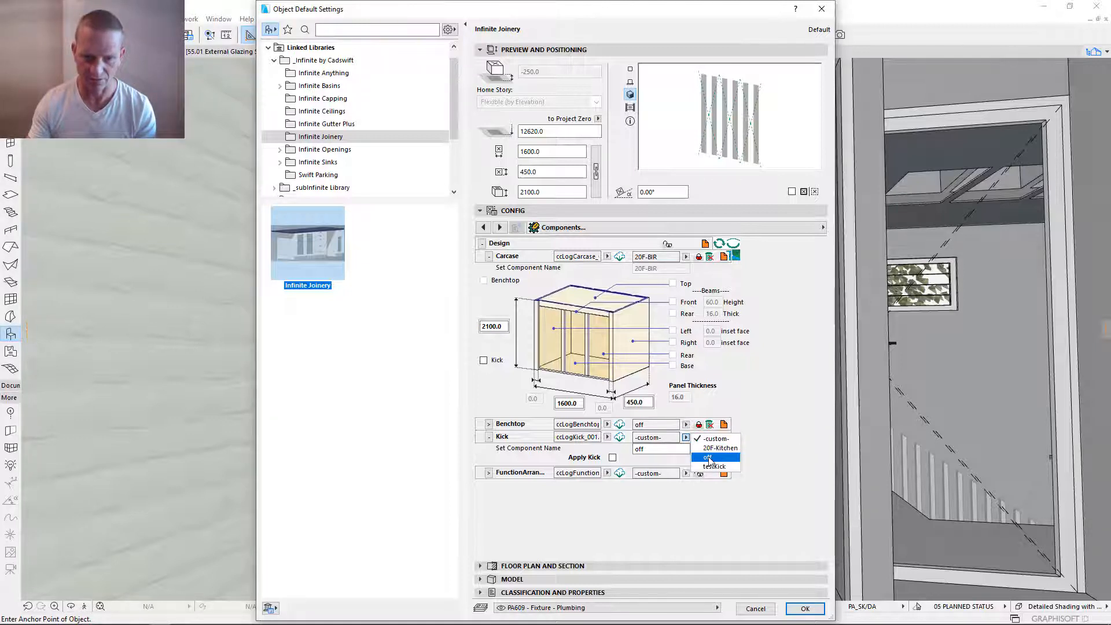
{"action": "left_click", "coordinate": [695, 439]}
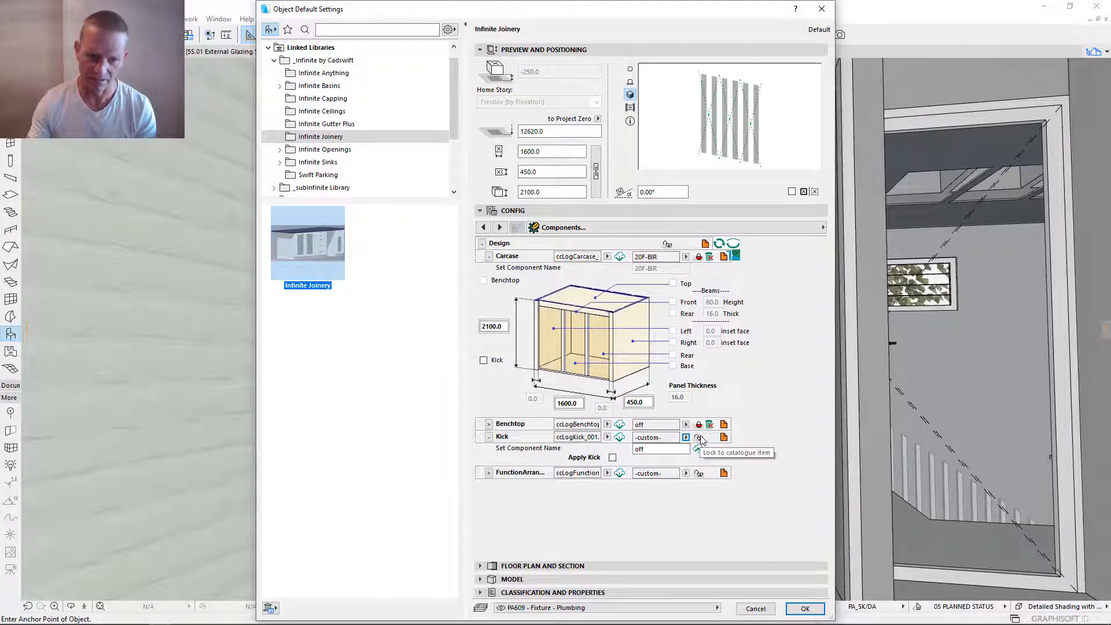
{"action": "left_click", "coordinate": [700, 440]}
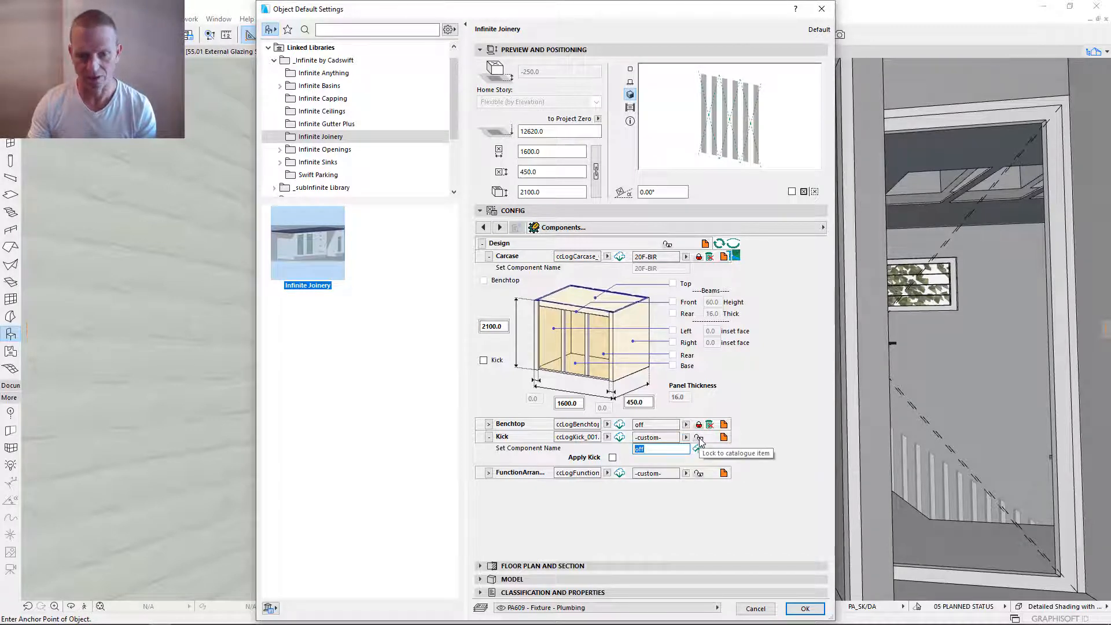
{"action": "left_click", "coordinate": [649, 449]}
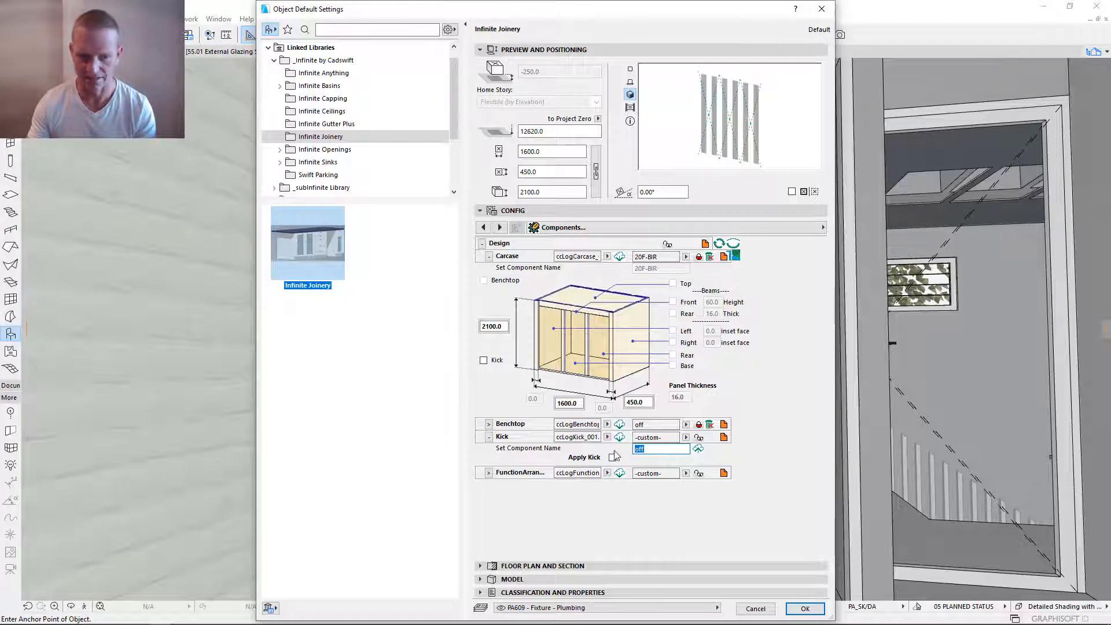
{"action": "left_click", "coordinate": [699, 438]}
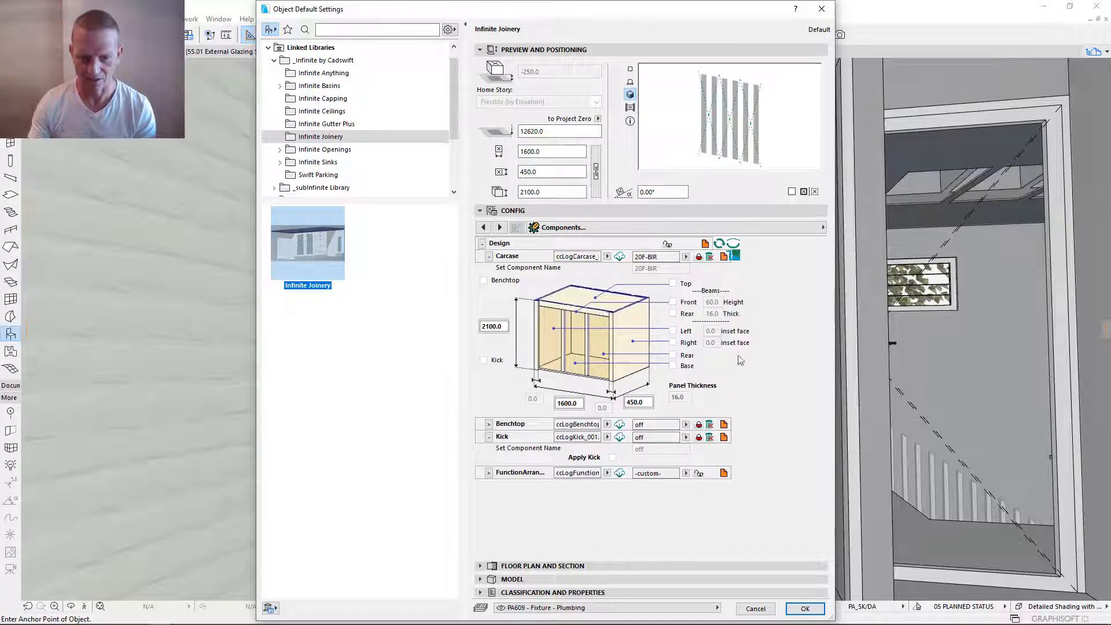
- Collapse the Kick and Carcase settings and expand the function arrangement settings
{"action": "left_click", "coordinate": [489, 437]}
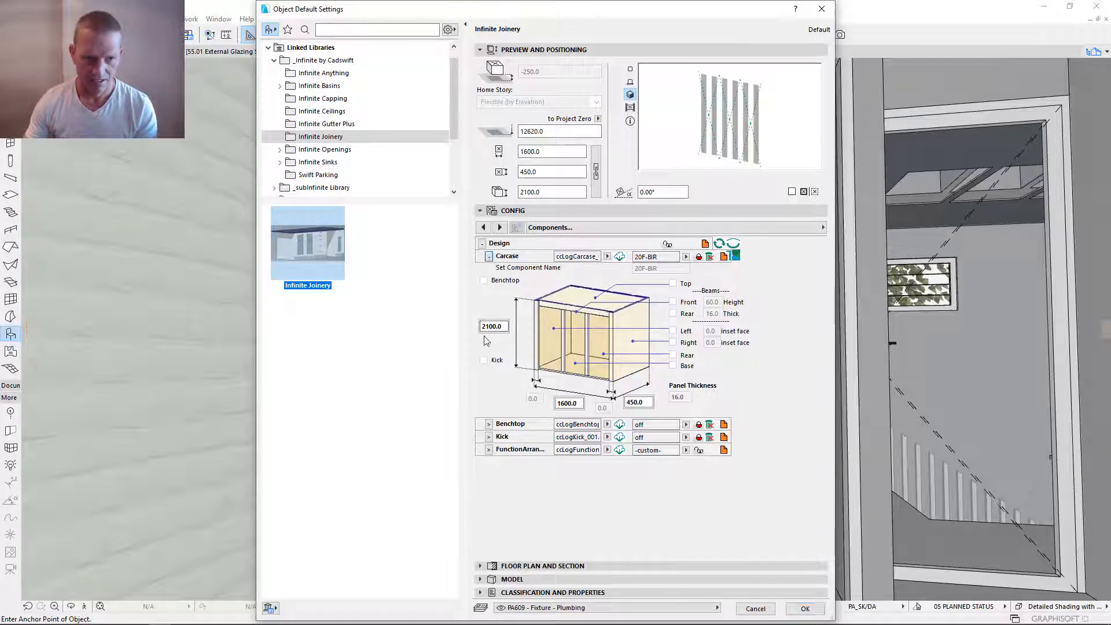
{"action": "left_click", "coordinate": [488, 257]}
{"action": "left_click", "coordinate": [488, 295]}
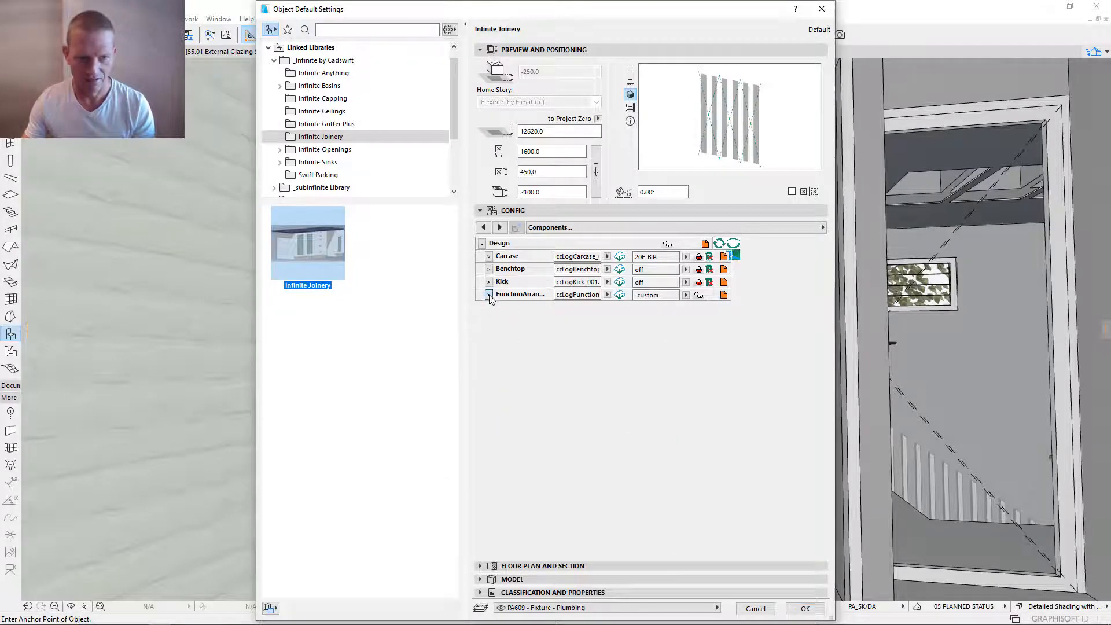
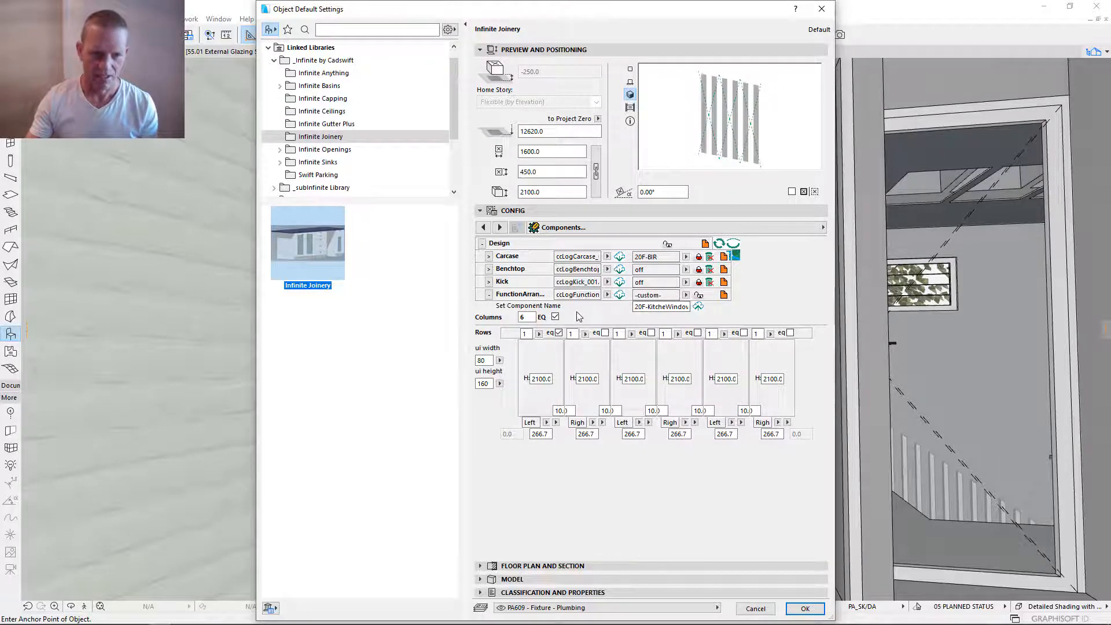
- Set the function arrangement to 3 columns and accept the default joinery settings
{"action": "double_click", "coordinate": [530, 317]}
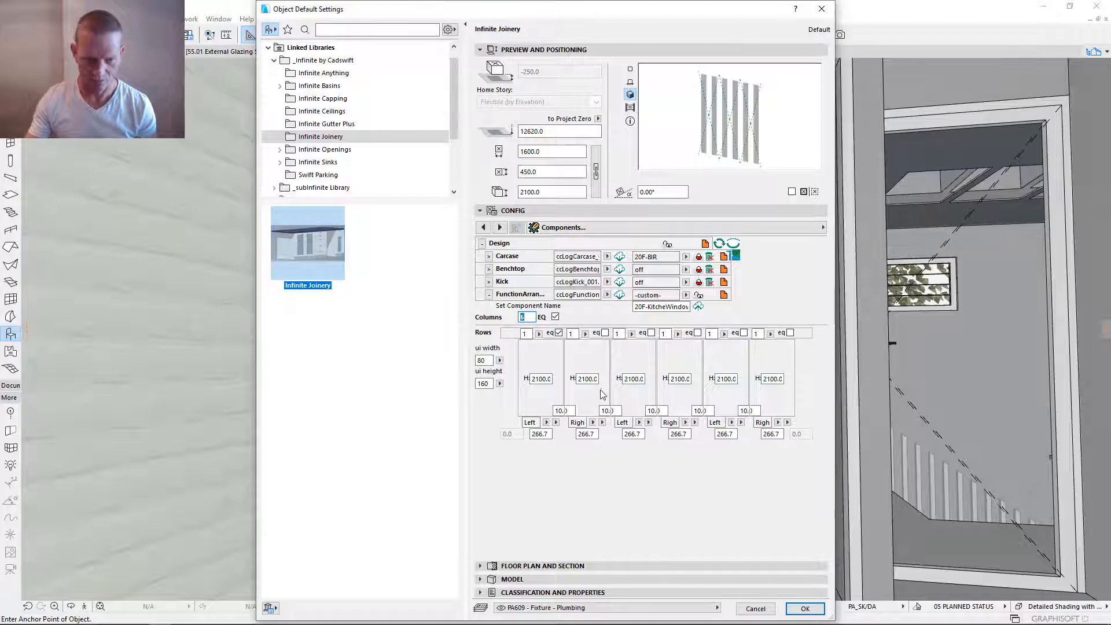
{"action": "type", "text": "3"}
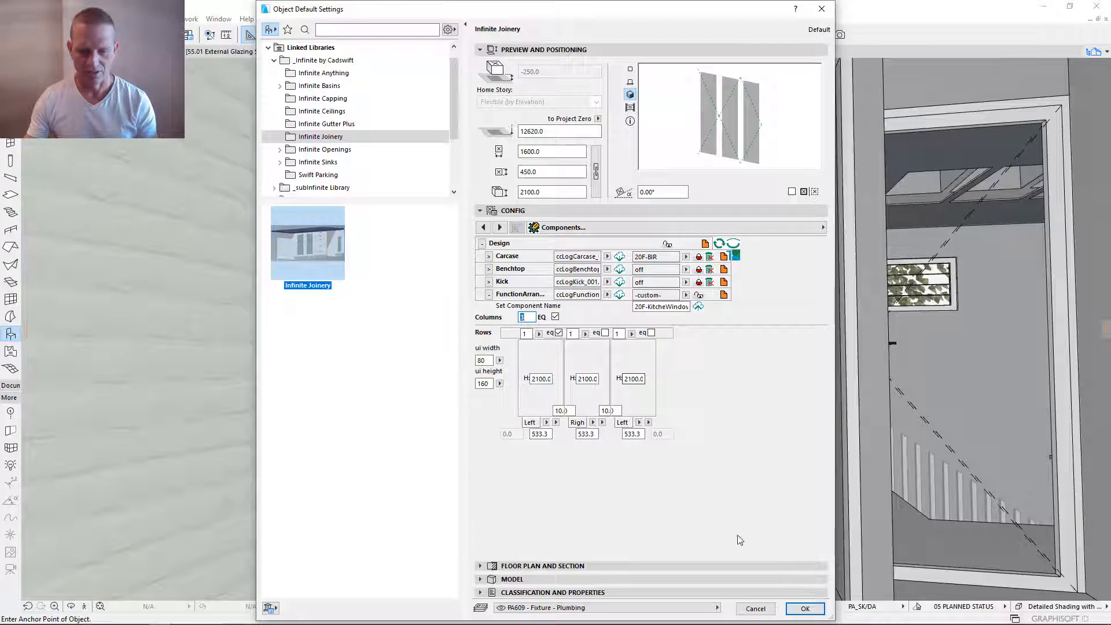
{"action": "left_click", "coordinate": [805, 608]}
- Preview the joinery in plan and place it from the rear floor corner of the wardrobe opening
{"action": "left_click", "coordinate": [393, 544]}
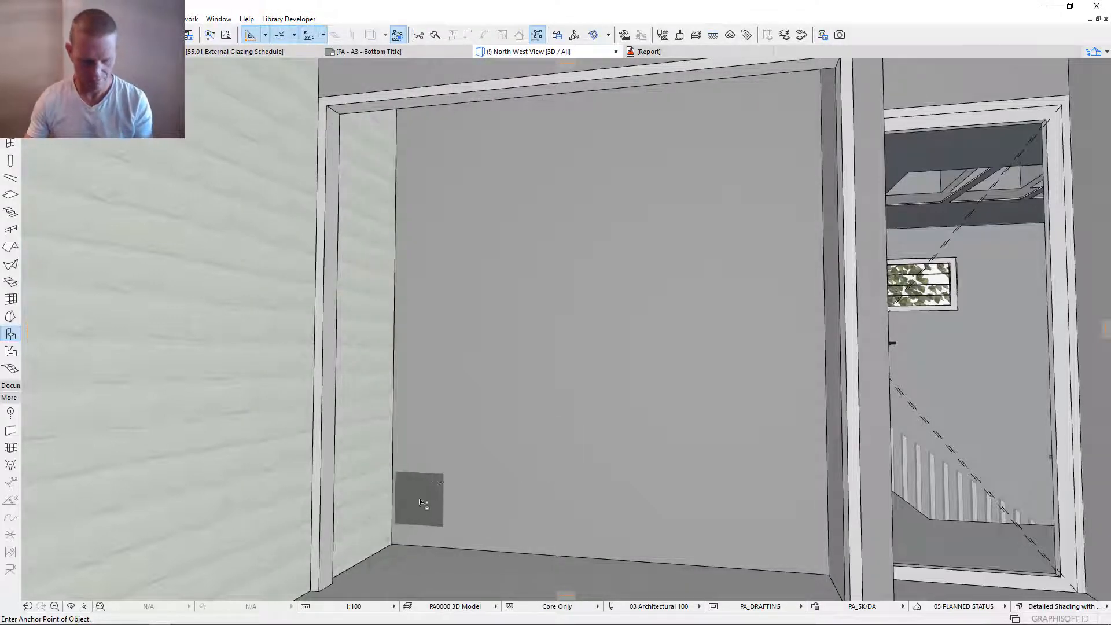
{"action": "key", "text": "ctrl+t"}
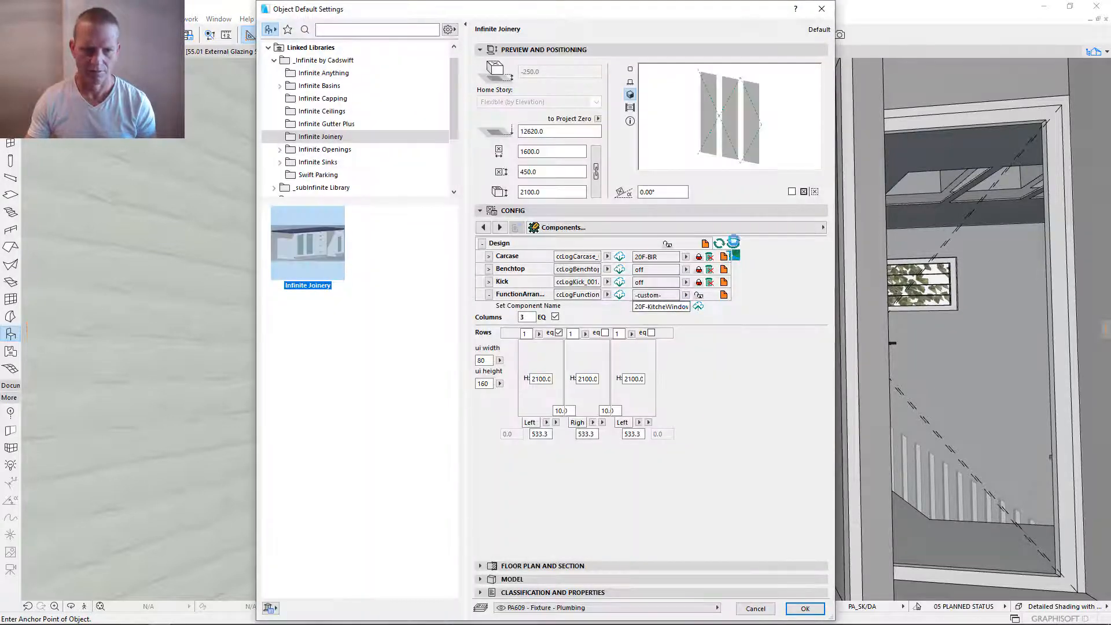
{"action": "left_click", "coordinate": [631, 70]}
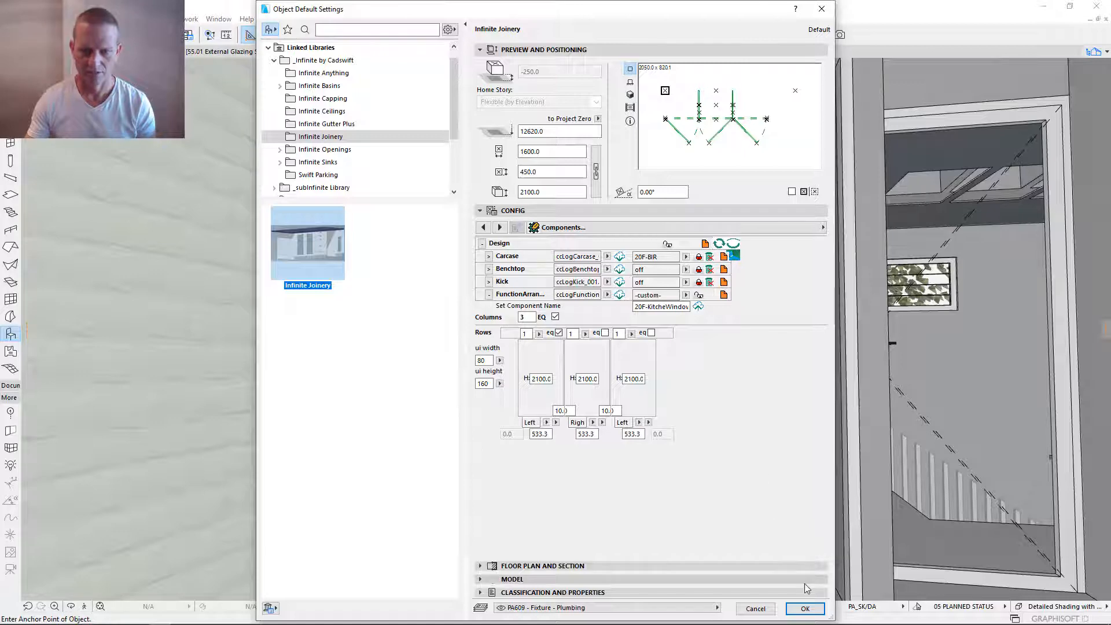
{"action": "left_click", "coordinate": [805, 609]}
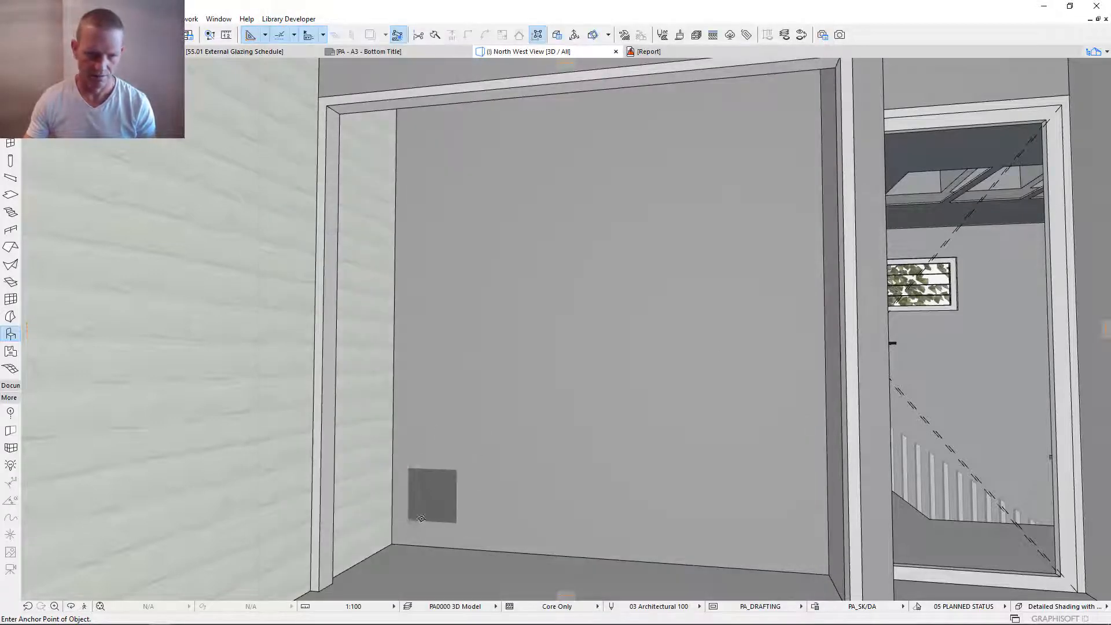
{"action": "left_click", "coordinate": [392, 542]}
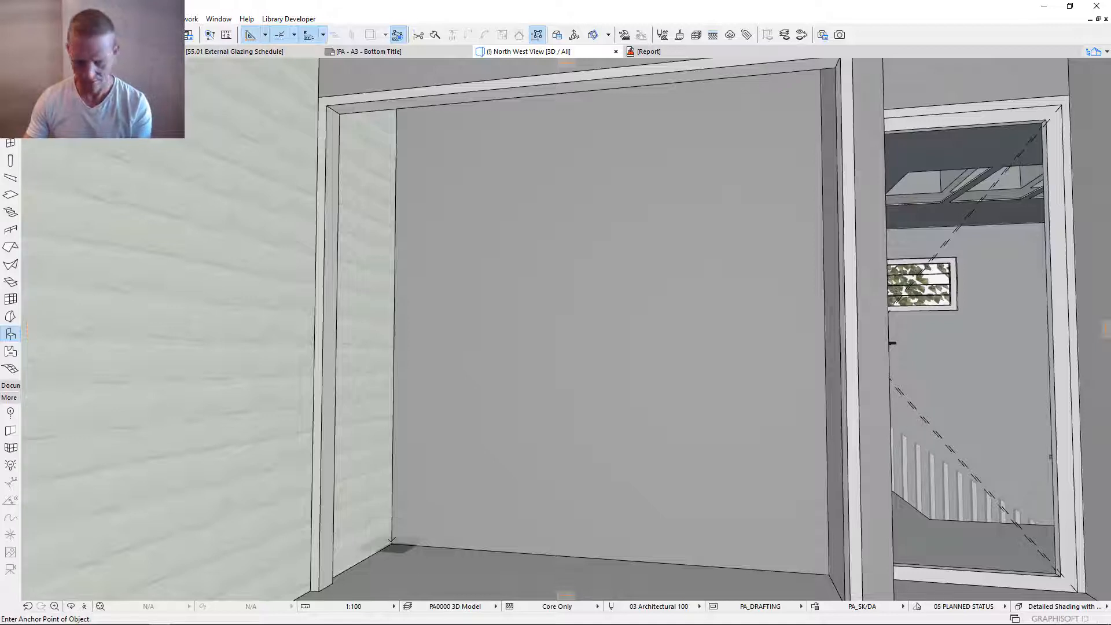
{"action": "left_click", "coordinate": [429, 470], "text": "shift"}
{"action": "key", "text": "ctrl+t"}
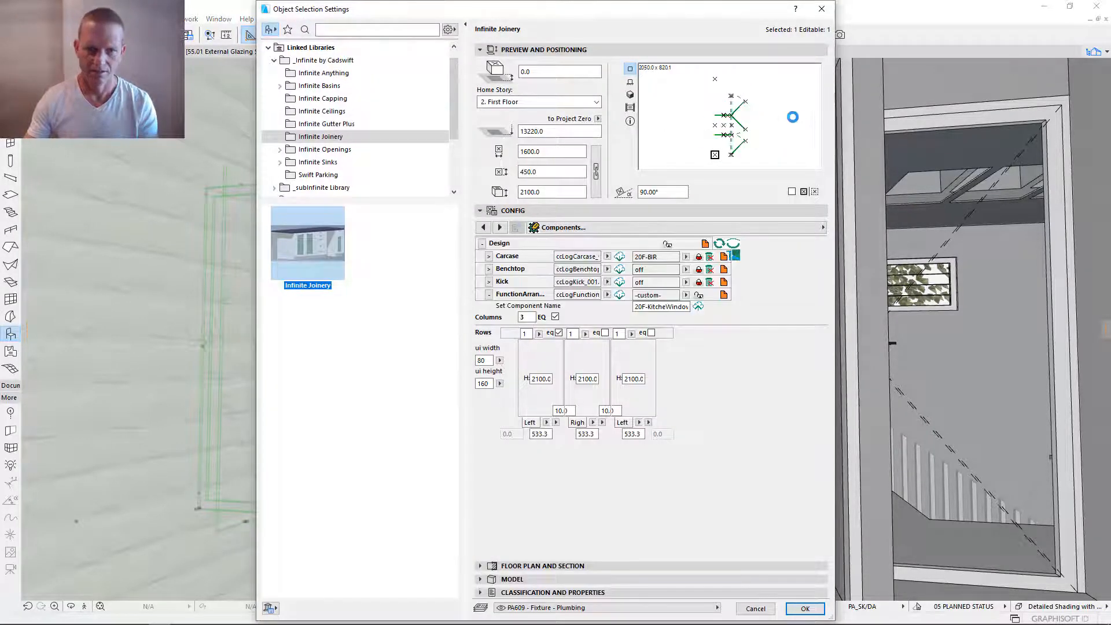
{"action": "left_click", "coordinate": [806, 608]}
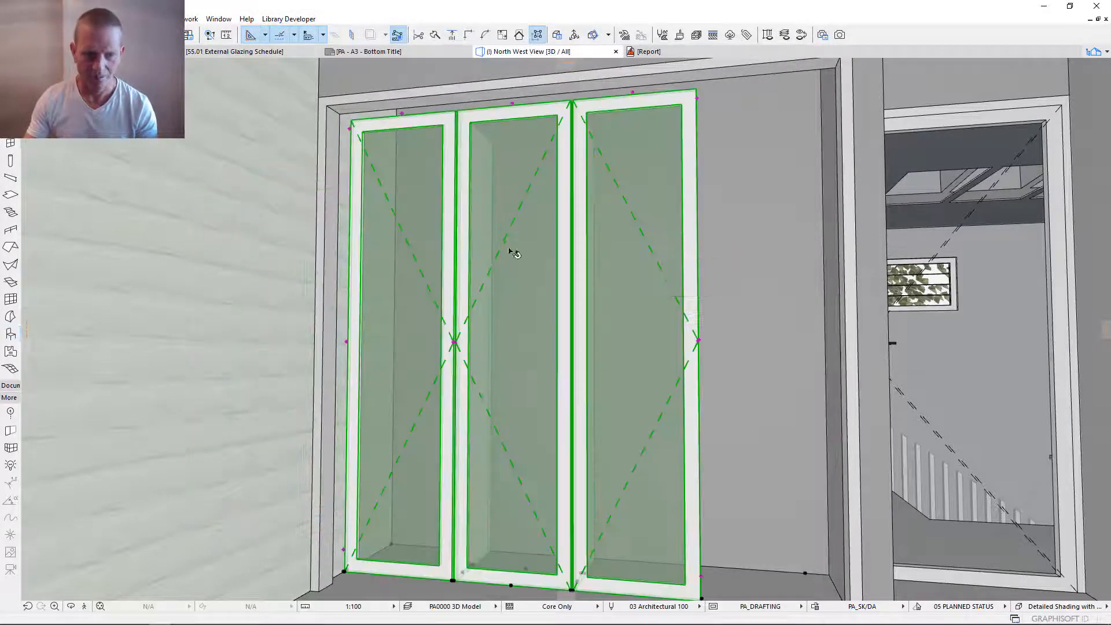
- Select the placed joinery and show it on the floor plan, zoomed in on the Bed 3 robe
{"action": "middle_click_drag", "start_coordinate": [512, 253], "coordinate": [773, 553], "text": "shift"}
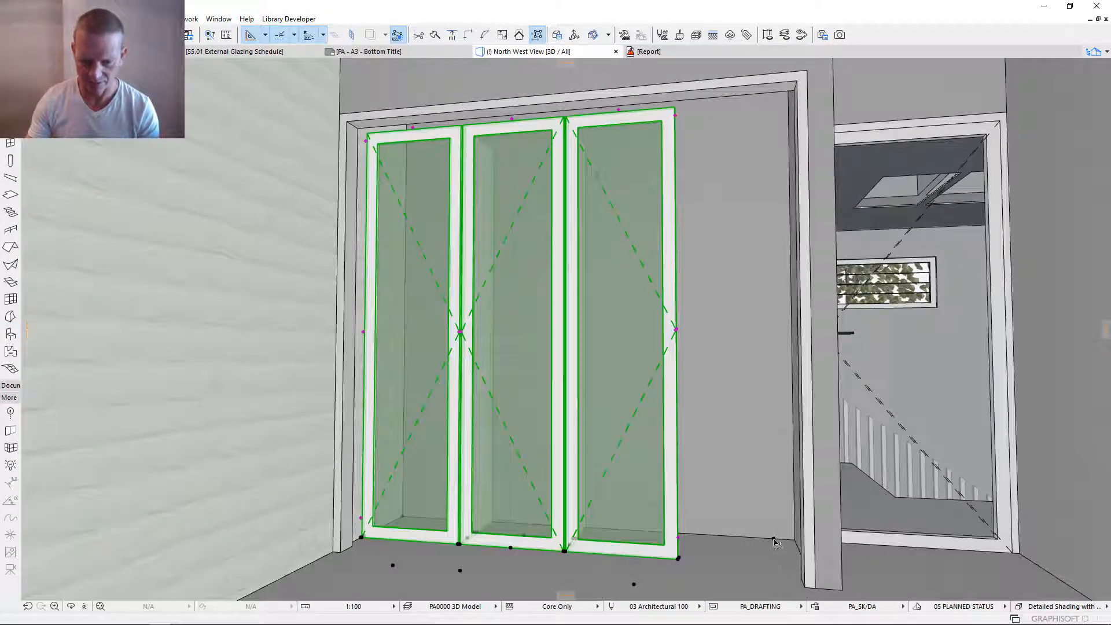
{"action": "key", "text": "Escape"}
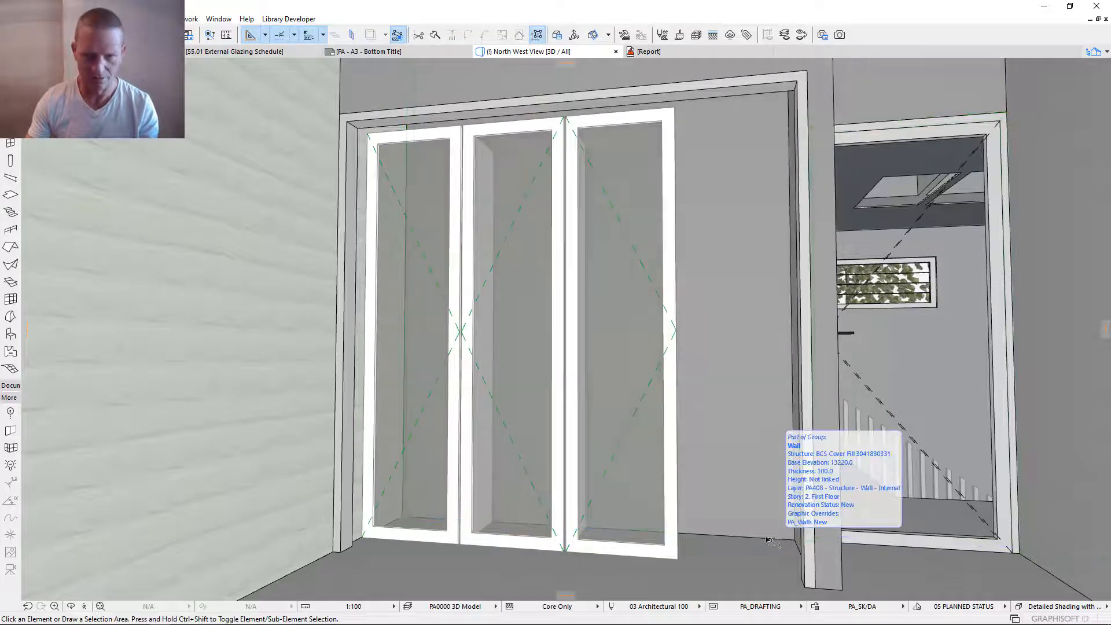
{"action": "left_click", "coordinate": [681, 464]}
{"action": "key", "text": "F2"}
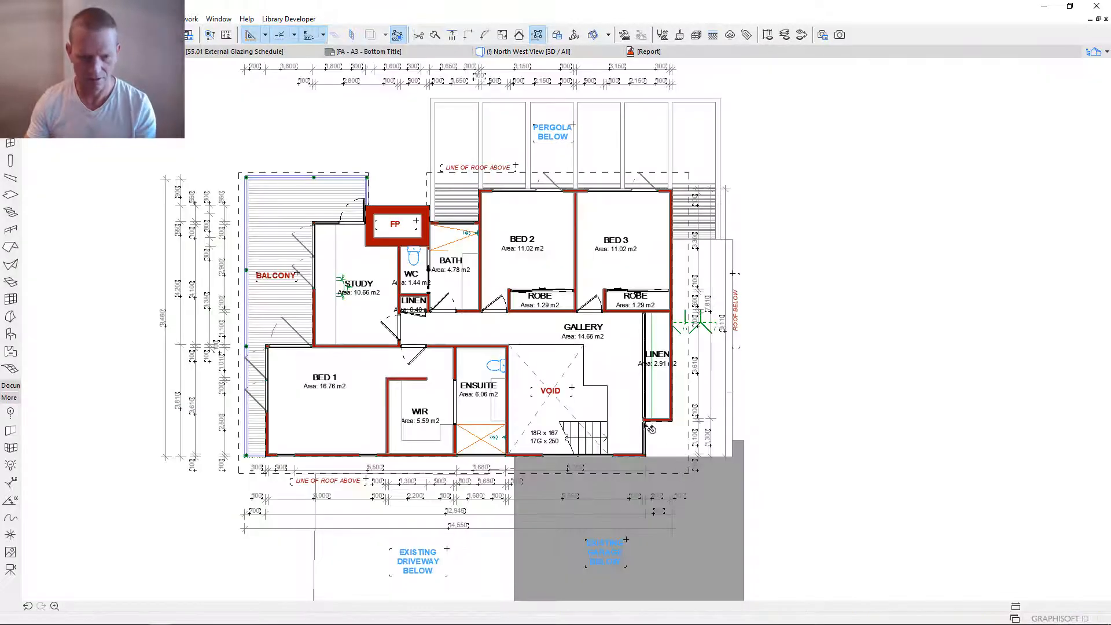
{"action": "scroll", "coordinate": [635, 307], "scroll_direction": "up", "scroll_amount": 10}
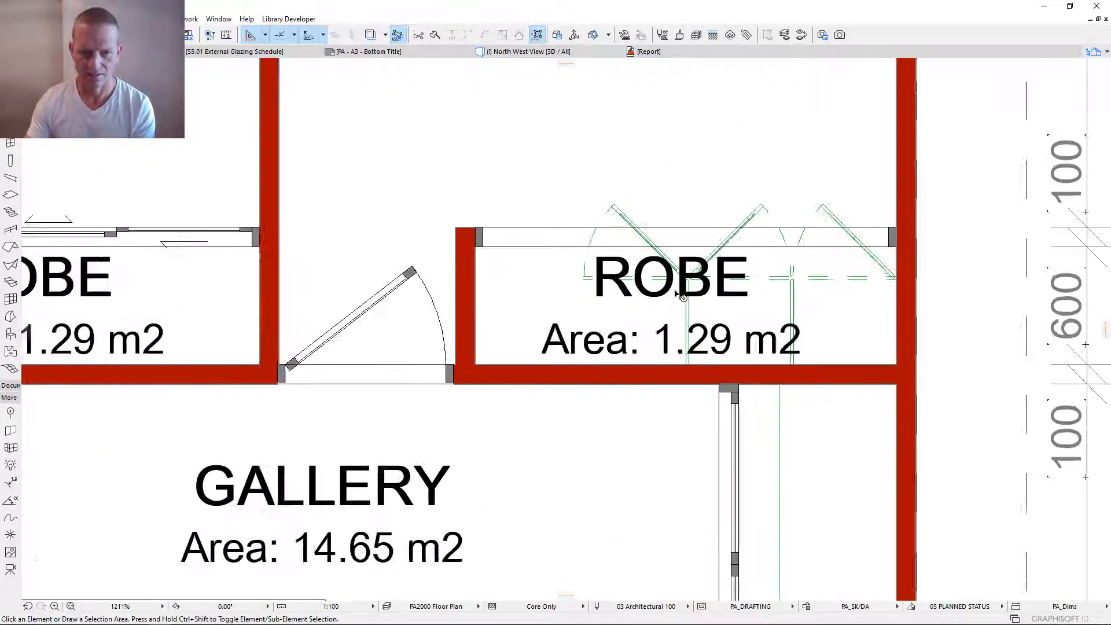
{"action": "scroll", "coordinate": [559, 330], "scroll_direction": "up", "scroll_amount": 1}
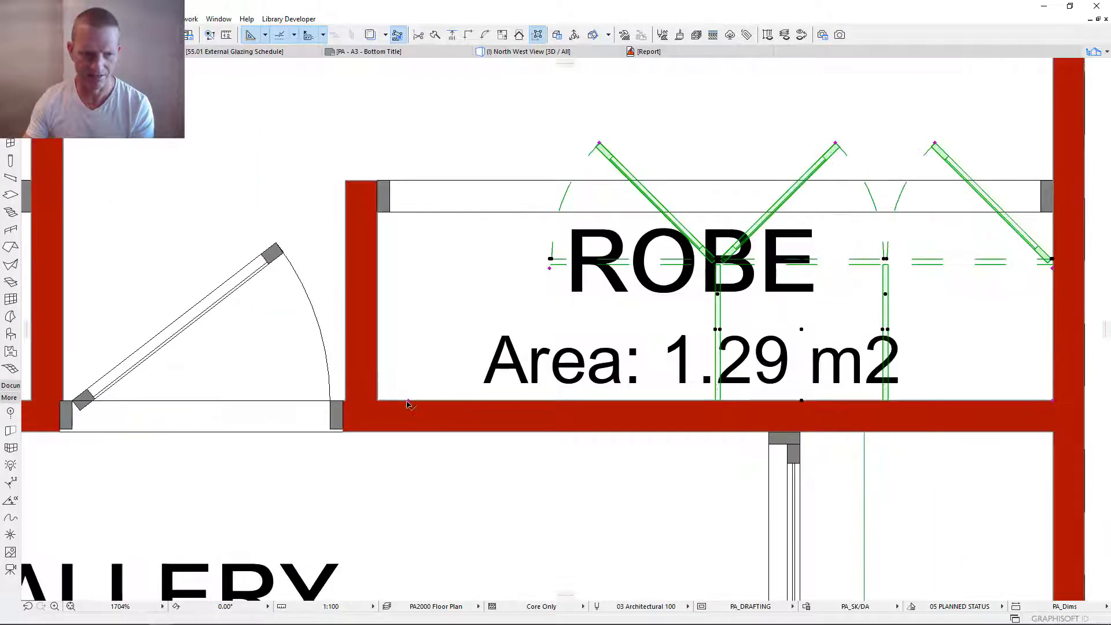
- Stretch the joinery's free end across to the opposite robe wall, making it about 2150 mm wide
{"action": "left_click", "coordinate": [553, 383]}
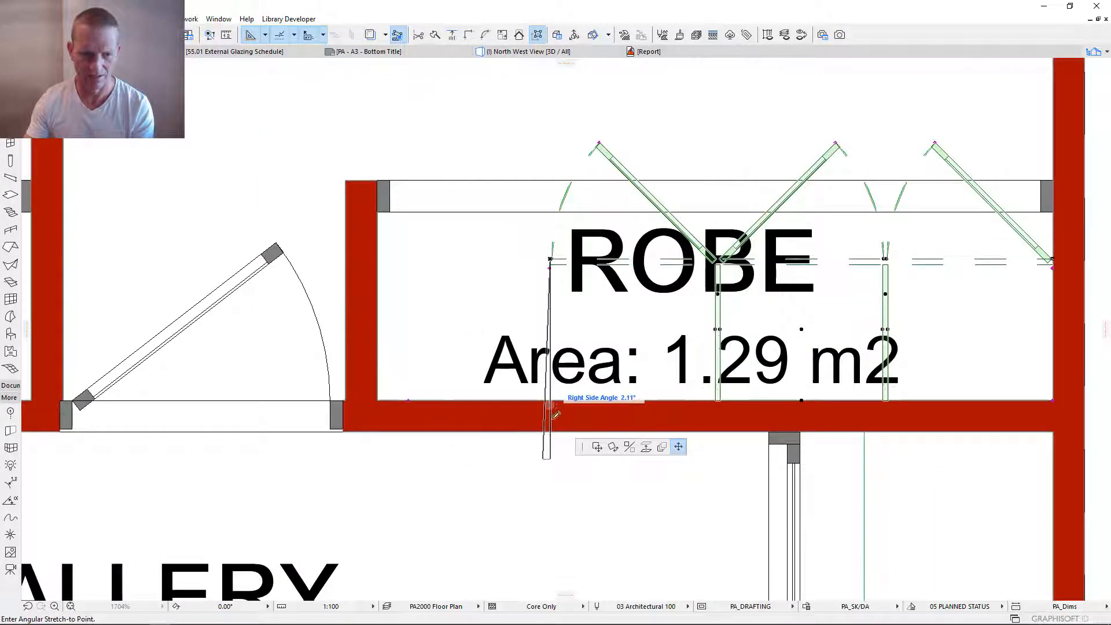
{"action": "scroll", "coordinate": [555, 313], "scroll_direction": "down", "scroll_amount": 4}
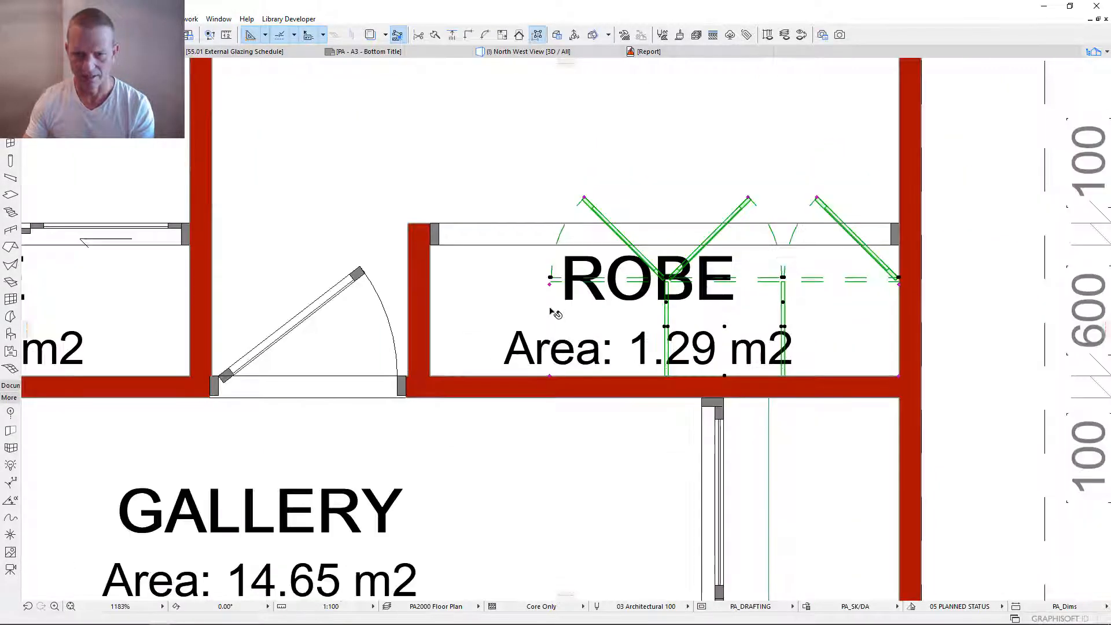
{"action": "scroll", "coordinate": [531, 292], "scroll_direction": "up", "scroll_amount": 9}
{"action": "scroll", "coordinate": [531, 291], "scroll_direction": "up", "scroll_amount": 1}
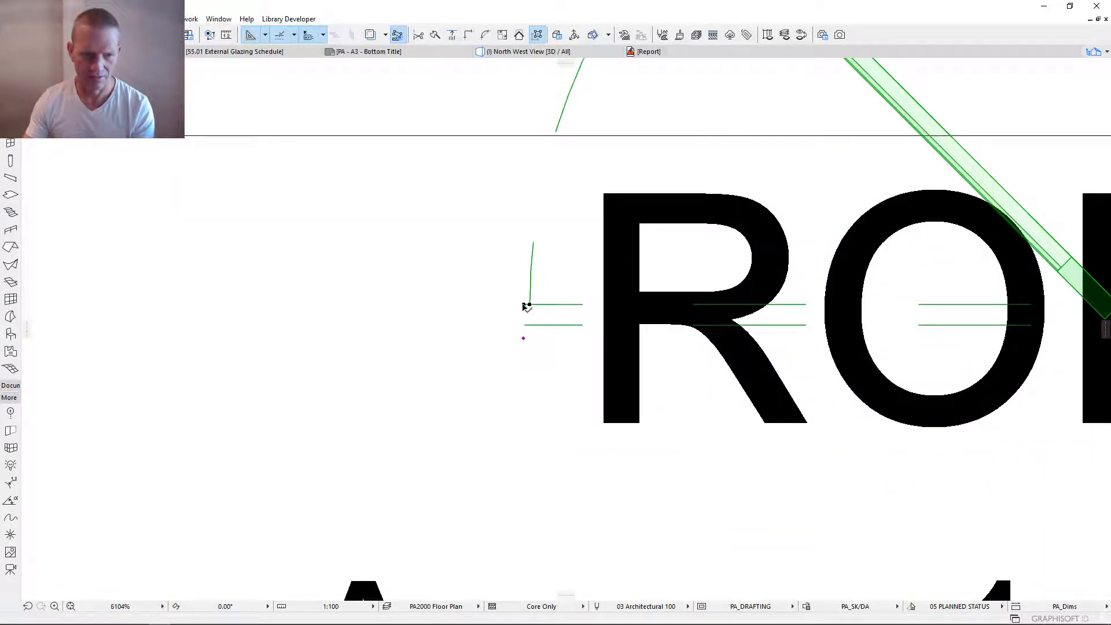
{"action": "left_click", "coordinate": [525, 303]}
{"action": "scroll", "coordinate": [511, 303], "scroll_direction": "down", "scroll_amount": 4}
{"action": "scroll", "coordinate": [515, 299], "scroll_direction": "down", "scroll_amount": 3}
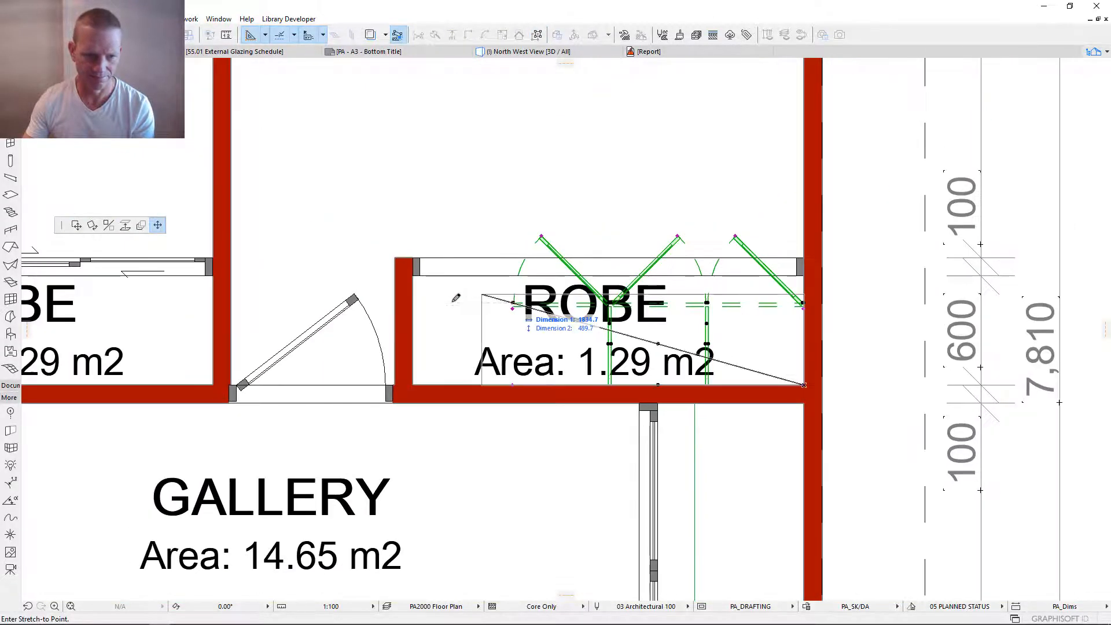
{"action": "left_click", "coordinate": [419, 271]}
- Open the stretched joinery's settings from 3D and display all component groups, with Design collapsed and Functions expanded
{"action": "key", "text": "F3"}
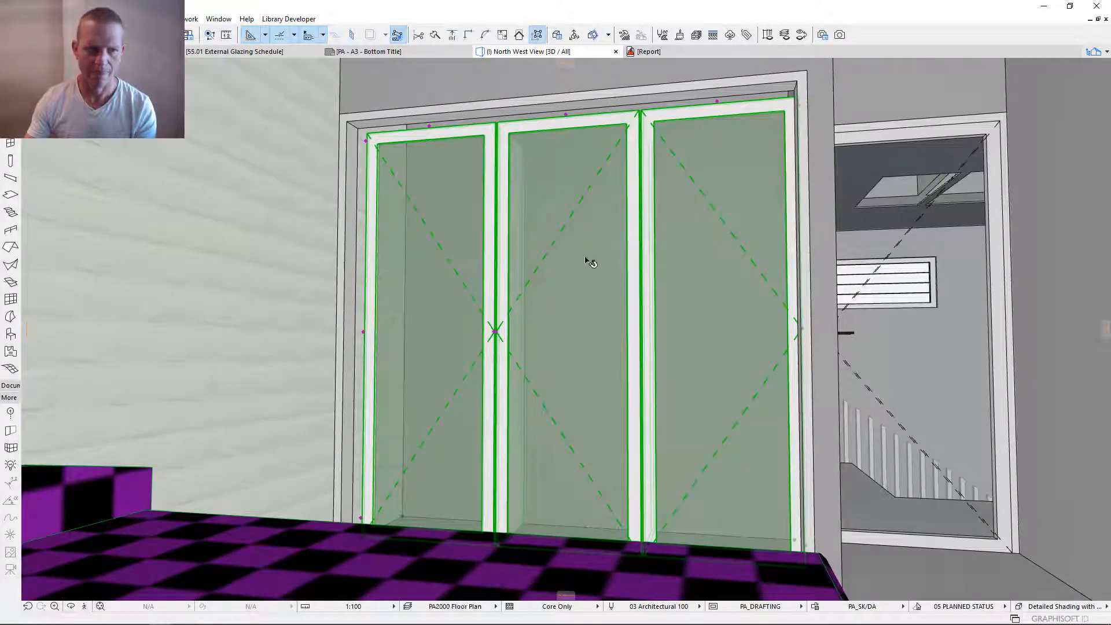
{"action": "scroll", "coordinate": [579, 328], "scroll_direction": "up", "scroll_amount": 5}
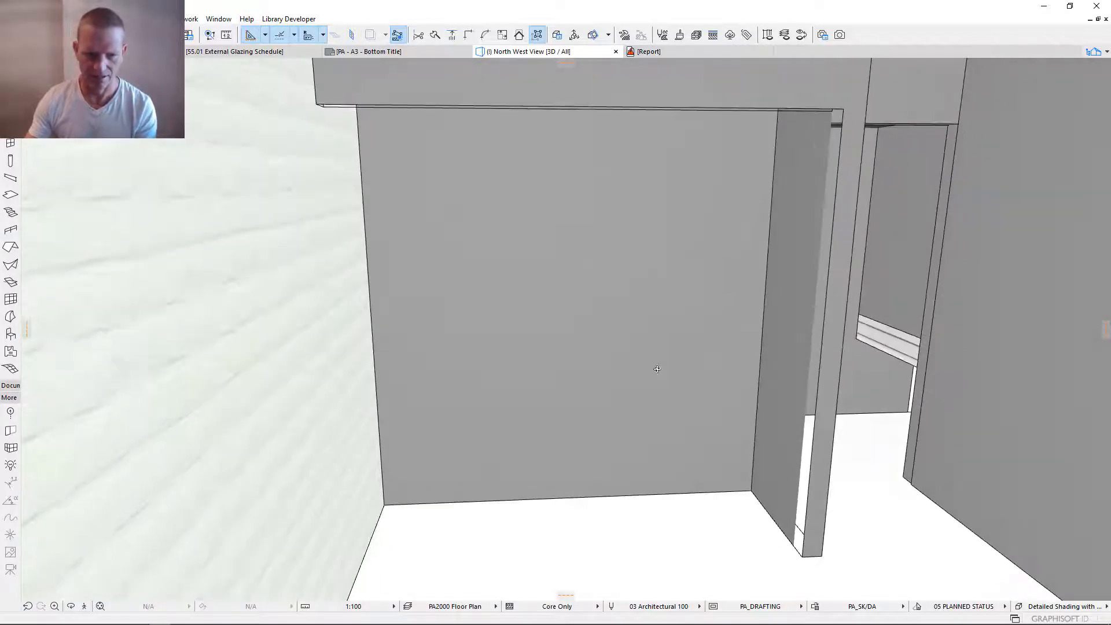
{"action": "scroll", "coordinate": [494, 335], "scroll_direction": "down", "scroll_amount": 5}
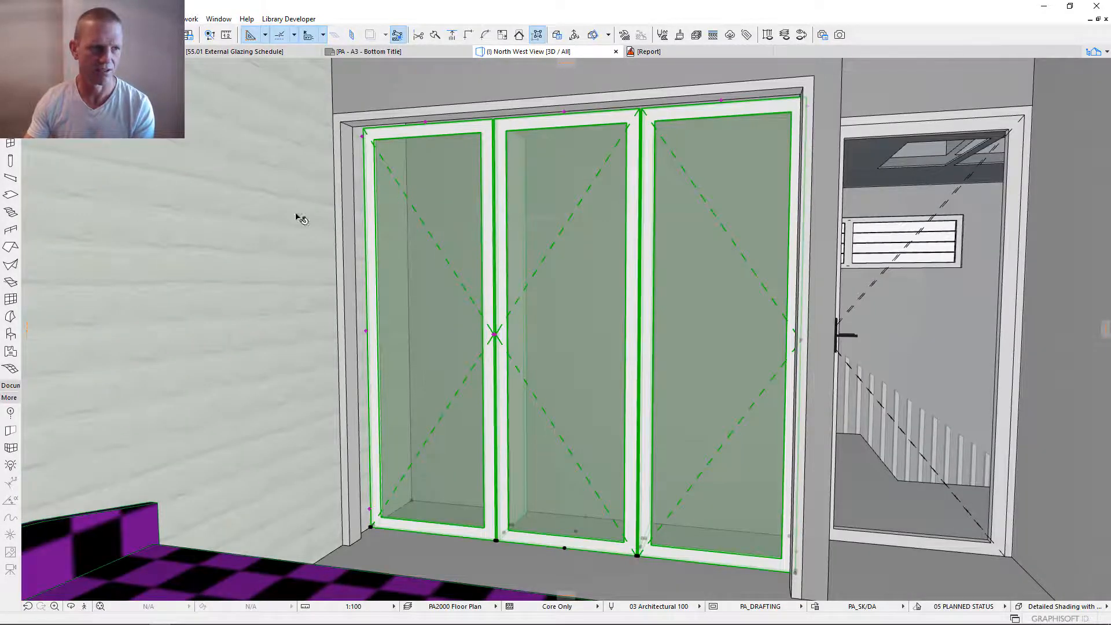
{"action": "double_click", "coordinate": [466, 267]}
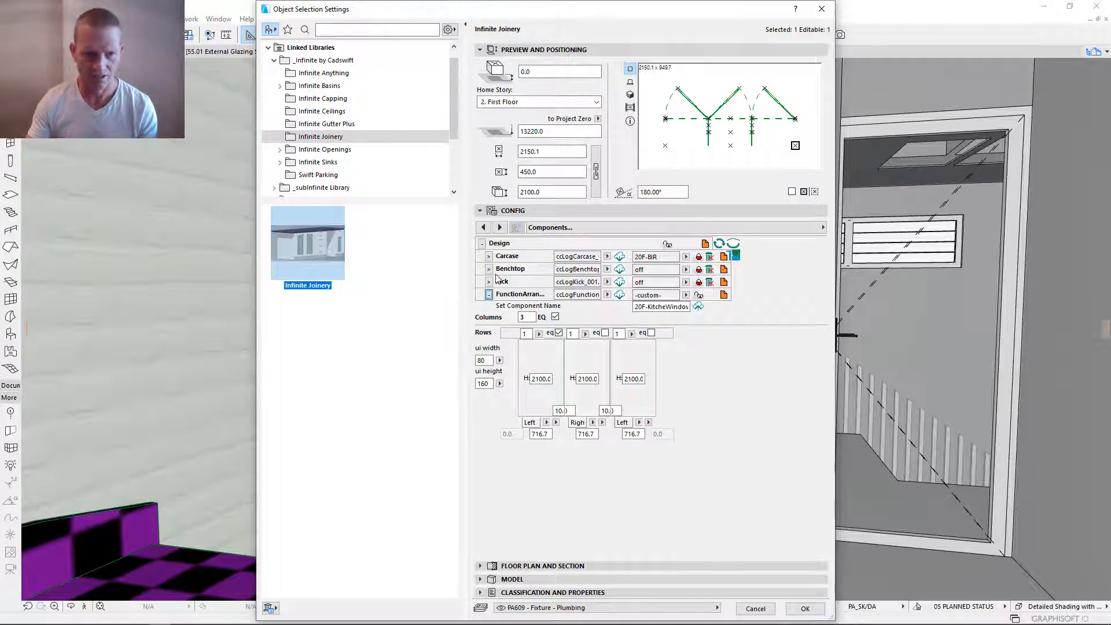
{"action": "left_click", "coordinate": [488, 295]}
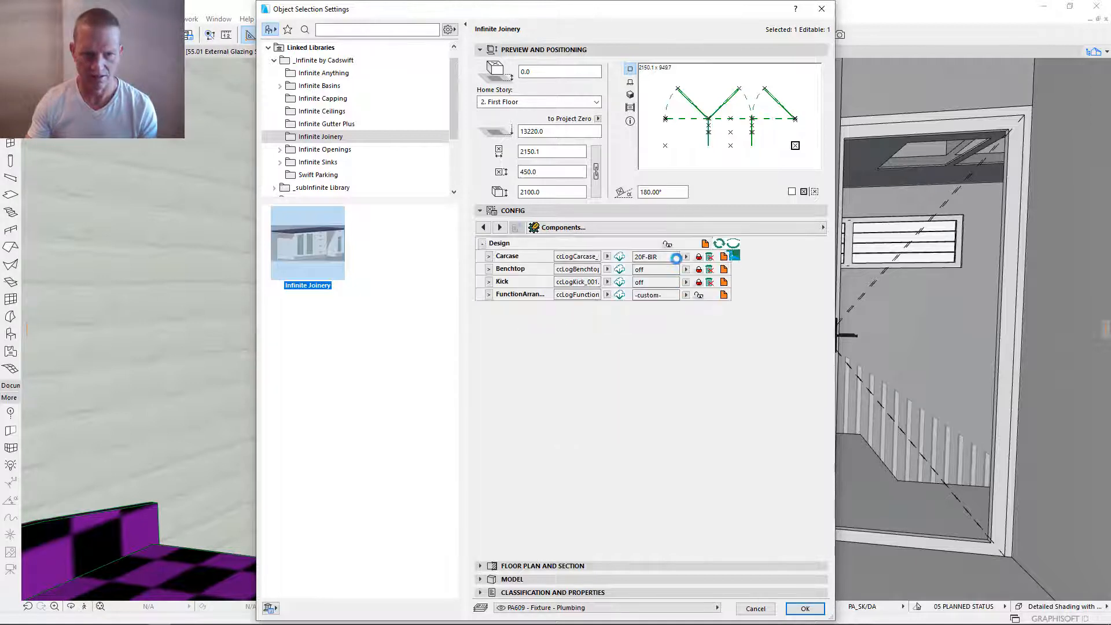
{"action": "left_click", "coordinate": [734, 243]}
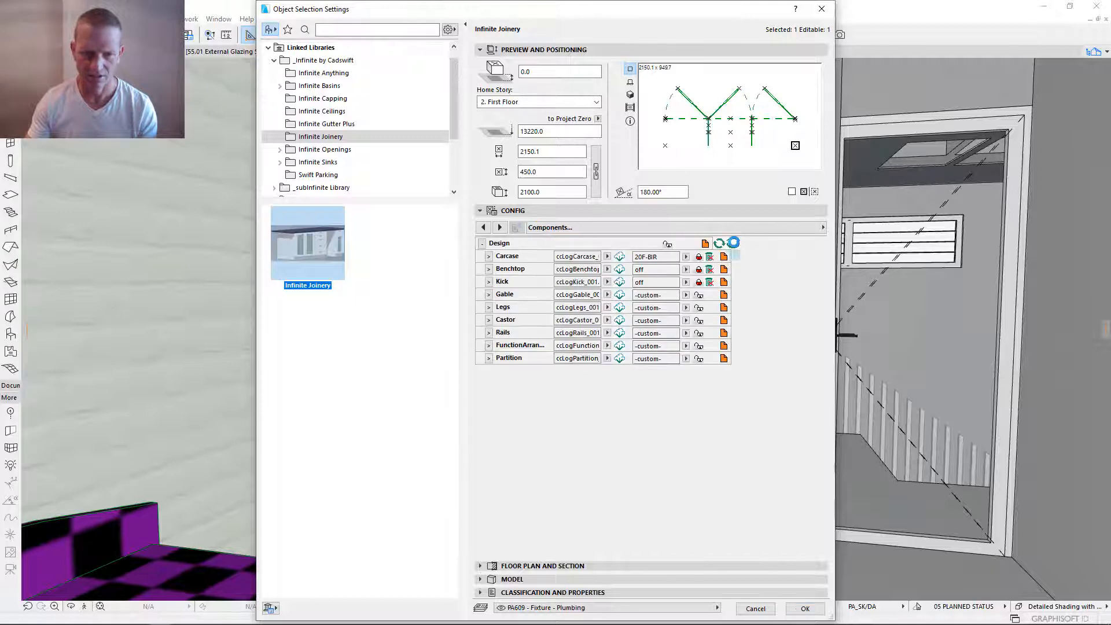
{"action": "left_click", "coordinate": [482, 396]}
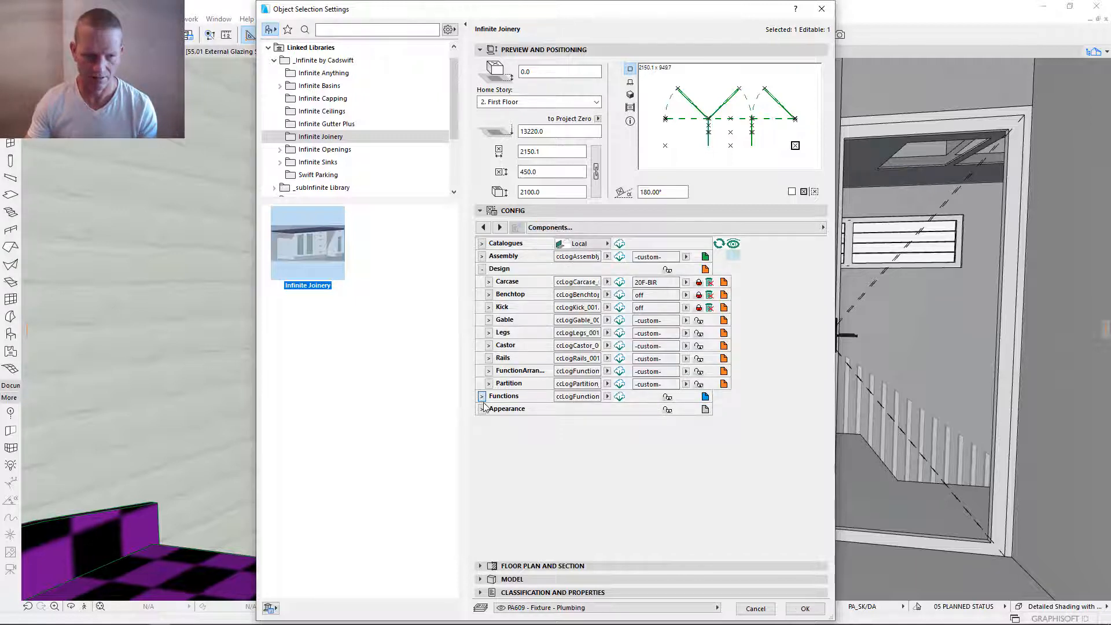
{"action": "left_click", "coordinate": [481, 269]}
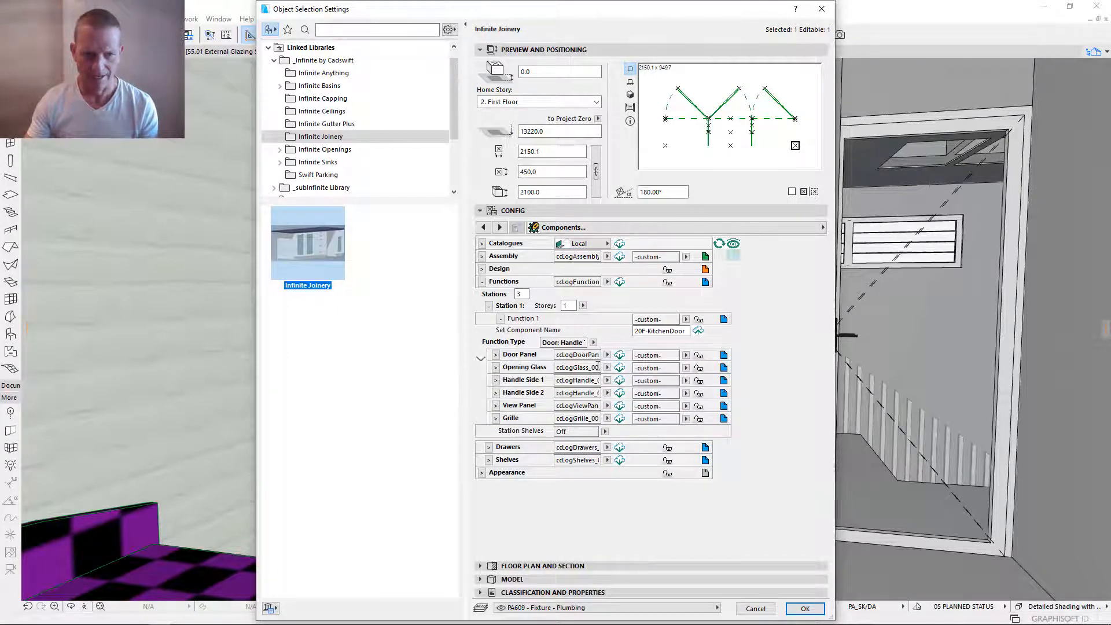
- Open the graphical Functions settings and set the first and second columns to Off
{"action": "left_click", "coordinate": [705, 283]}
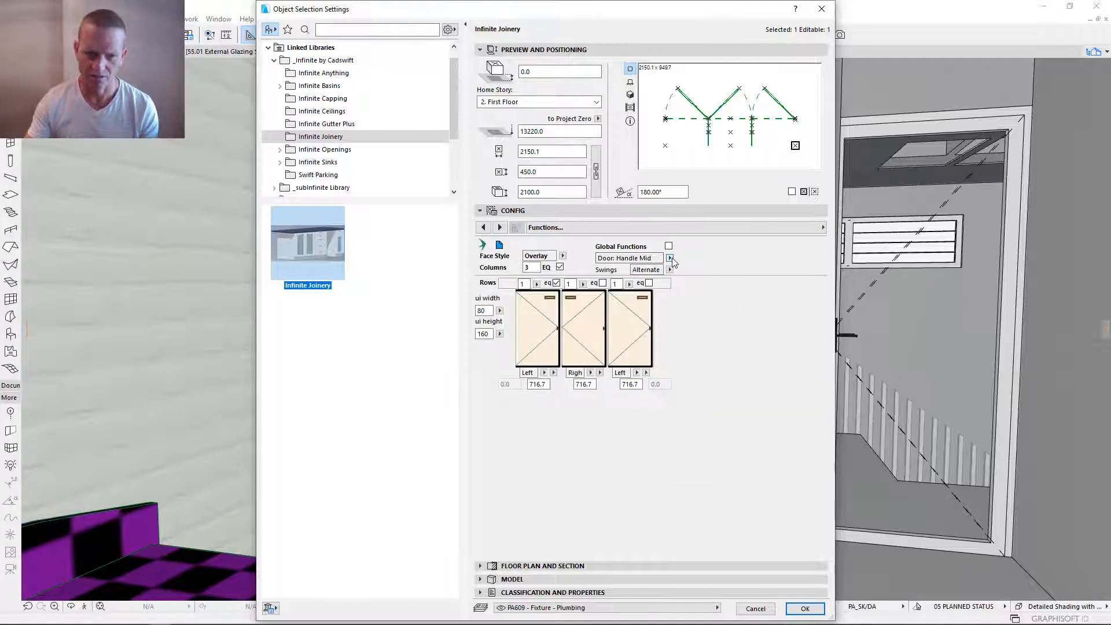
{"action": "left_click", "coordinate": [547, 317]}
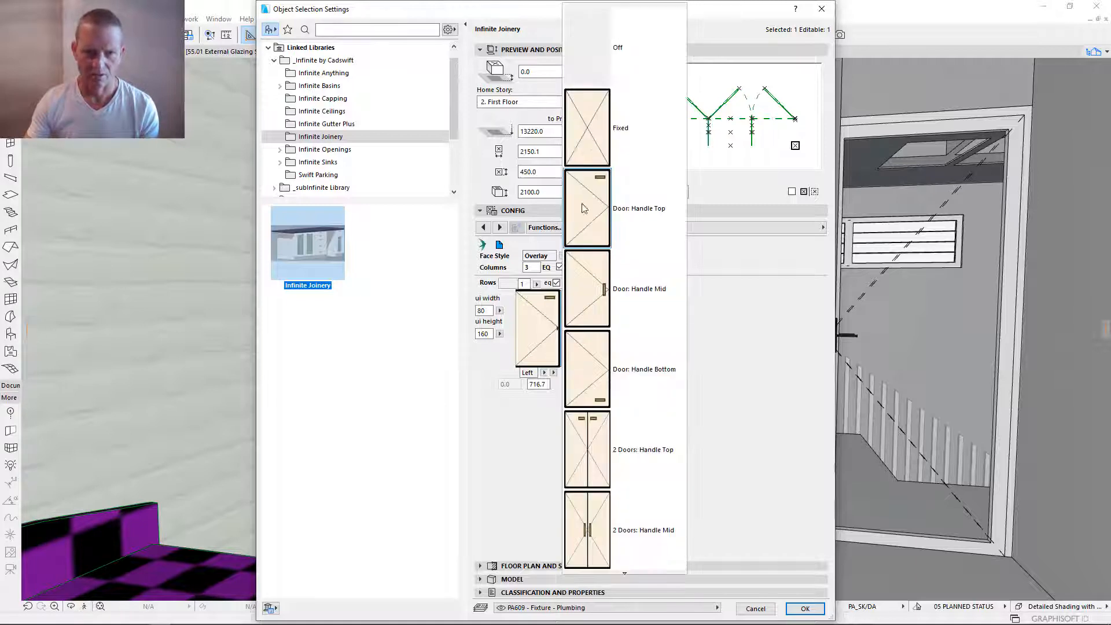
{"action": "left_click", "coordinate": [597, 57]}
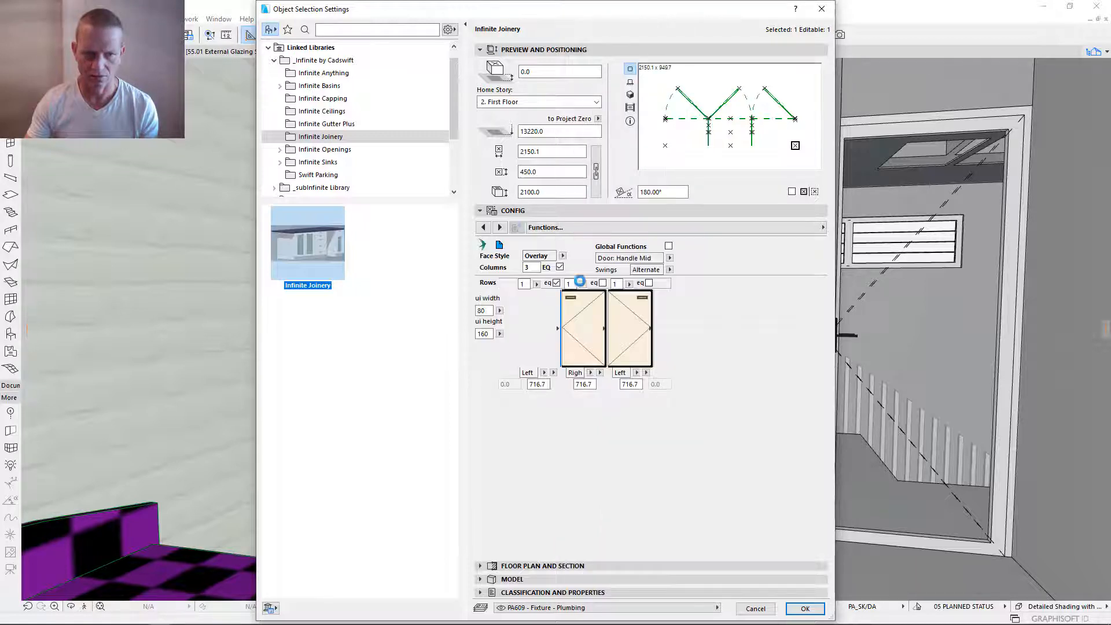
{"action": "left_click", "coordinate": [585, 322]}
{"action": "left_click", "coordinate": [655, 58]}
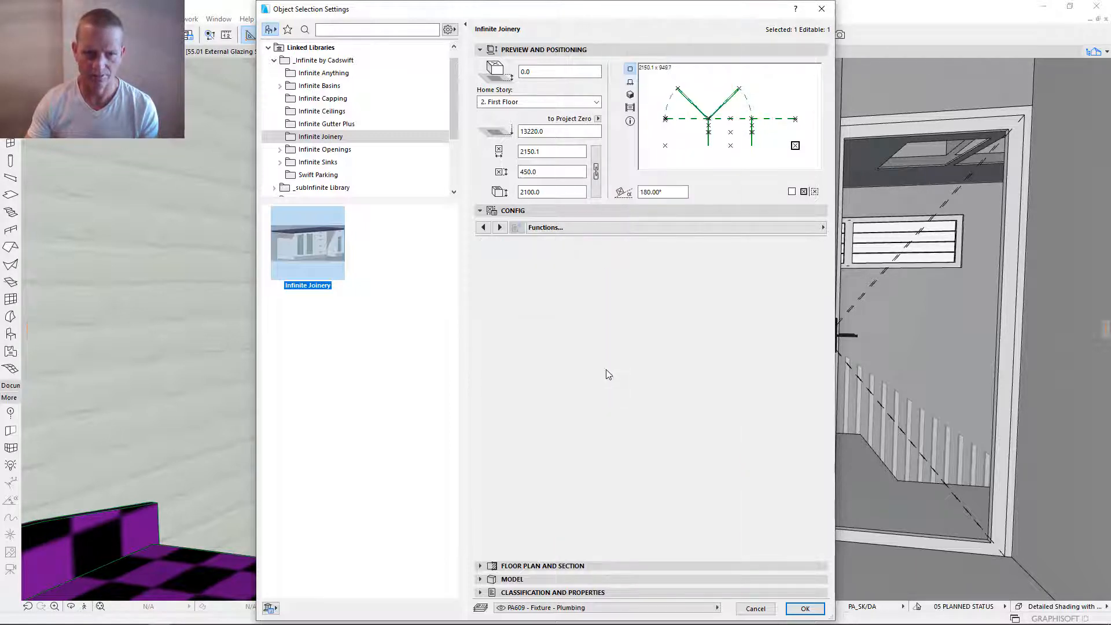
- Set the third column's function to Drawer Bank 1 and apply the joinery settings
{"action": "left_click", "coordinate": [626, 331]}
{"action": "scroll", "coordinate": [717, 386], "scroll_direction": "down", "scroll_amount": 2}
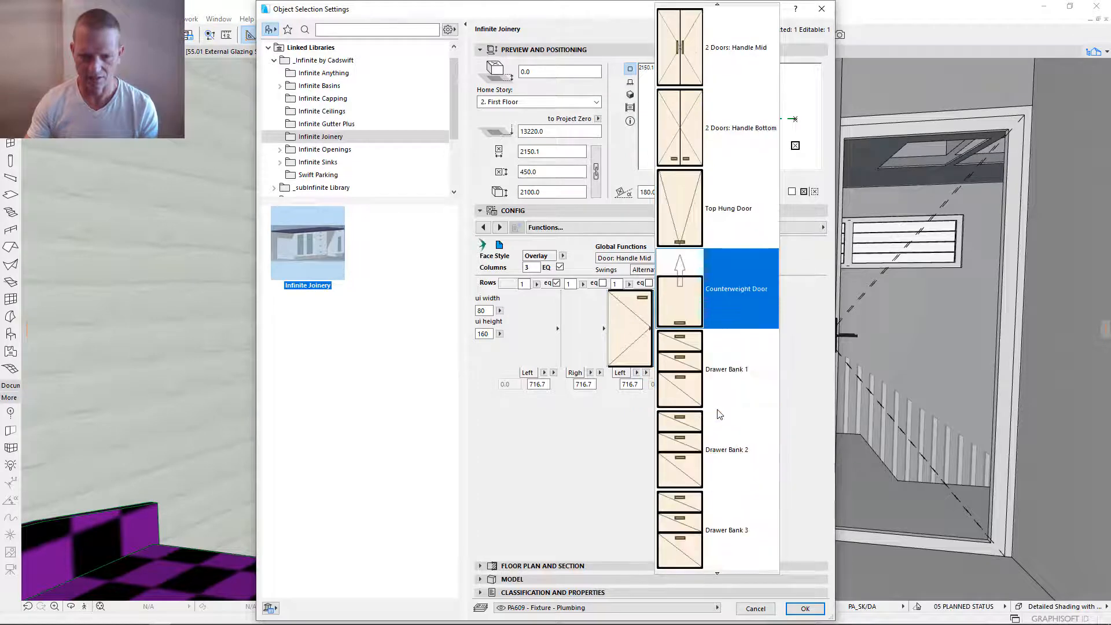
{"action": "scroll", "coordinate": [735, 332], "scroll_direction": "down", "scroll_amount": 1}
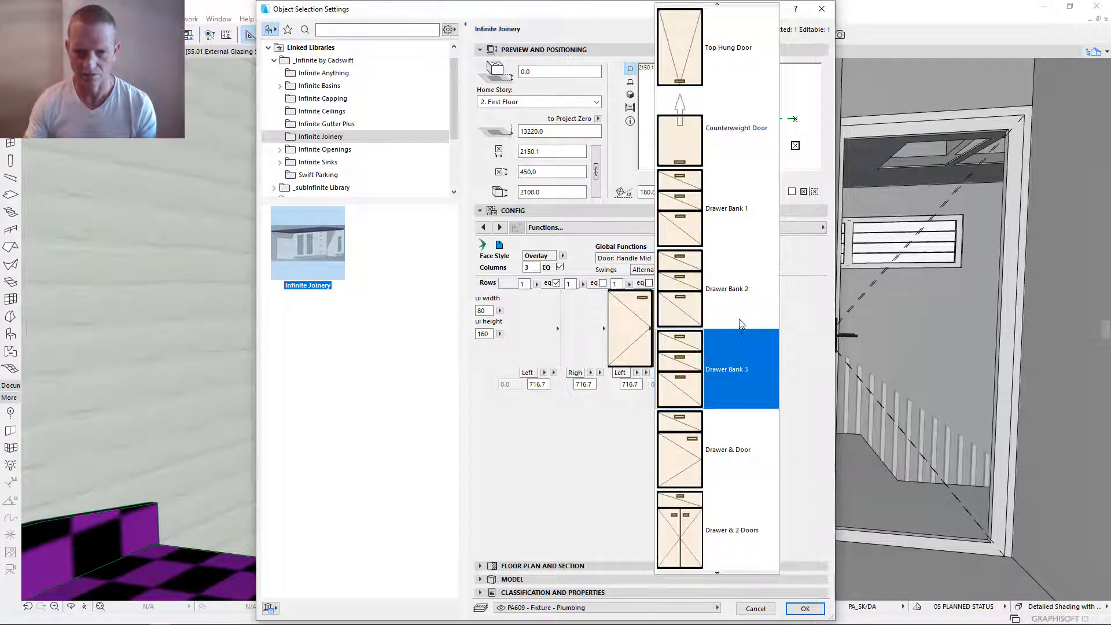
{"action": "left_click", "coordinate": [749, 231]}
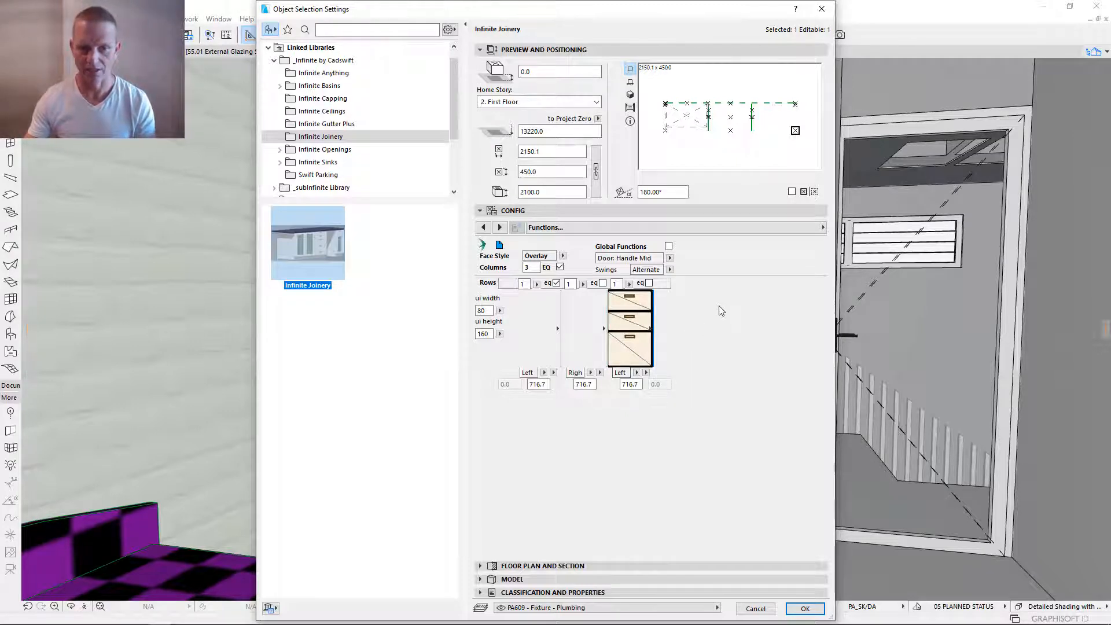
{"action": "key", "text": "Return"}
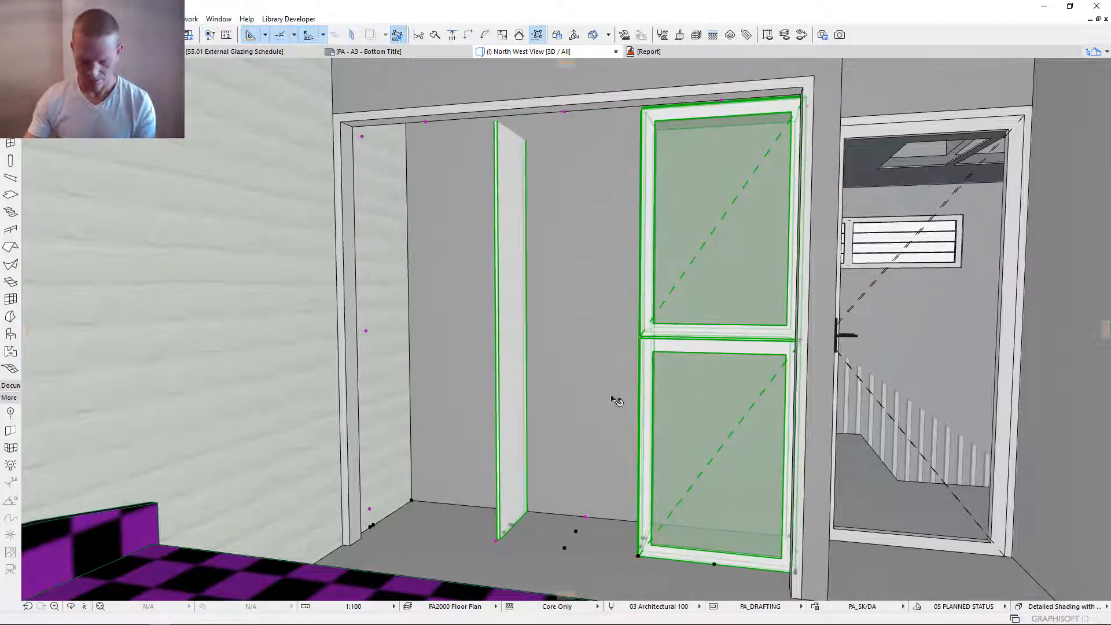
- Reopen the joinery's settings and split the third column into two rows, leaving equal row heights off
{"action": "middle_click_drag", "start_coordinate": [580, 431], "coordinate": [660, 436], "text": "shift"}
{"action": "right_click", "coordinate": [660, 437]}
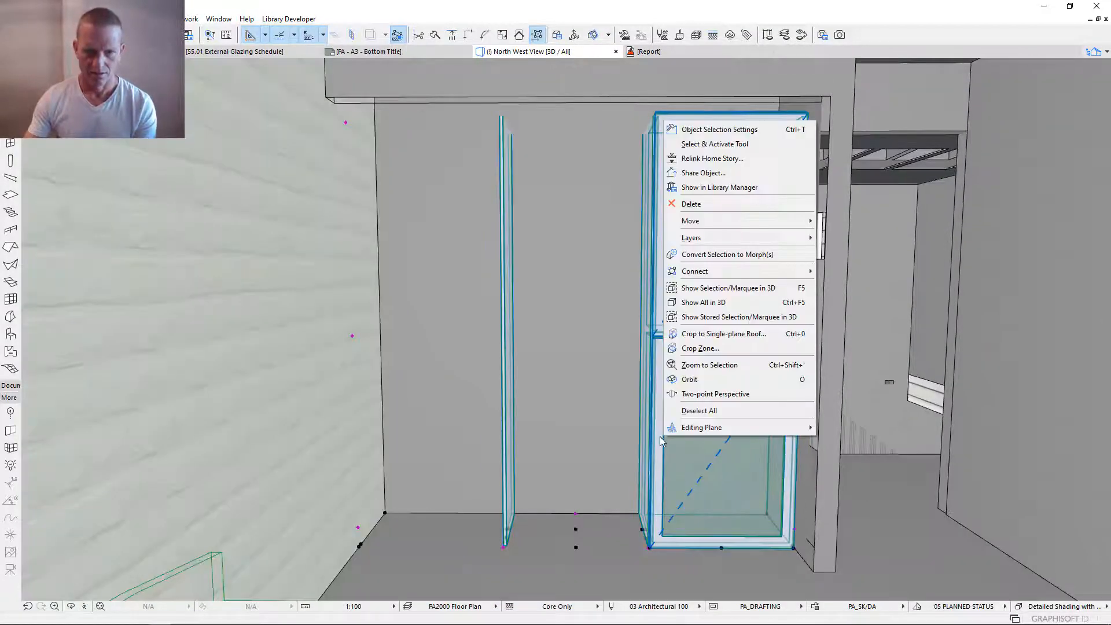
{"action": "left_click", "coordinate": [633, 306]}
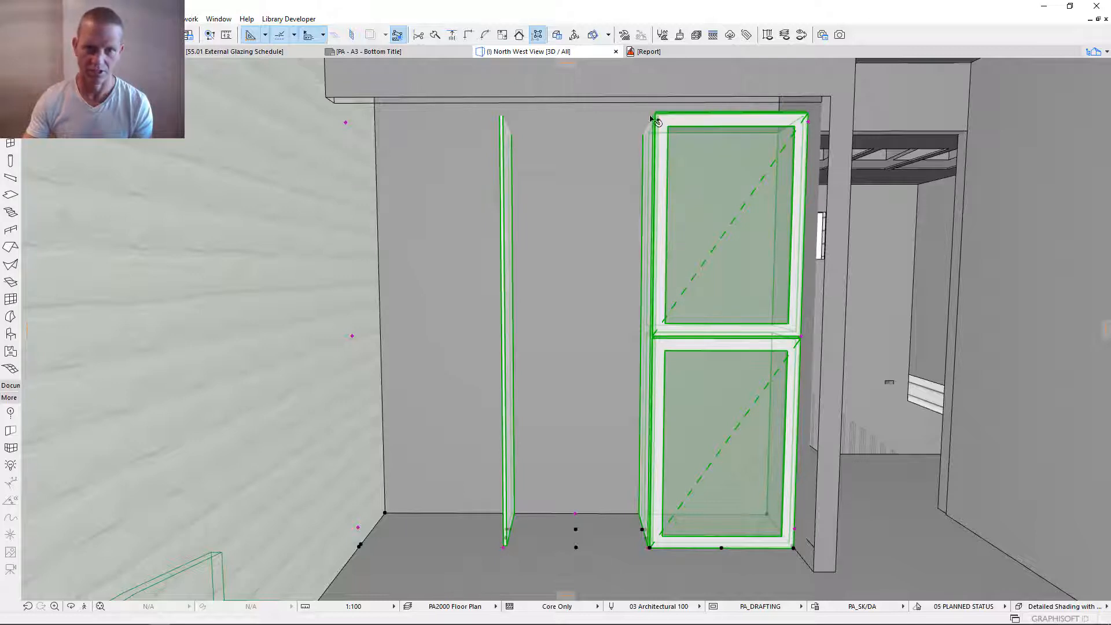
{"action": "key", "text": "ctrl+t"}
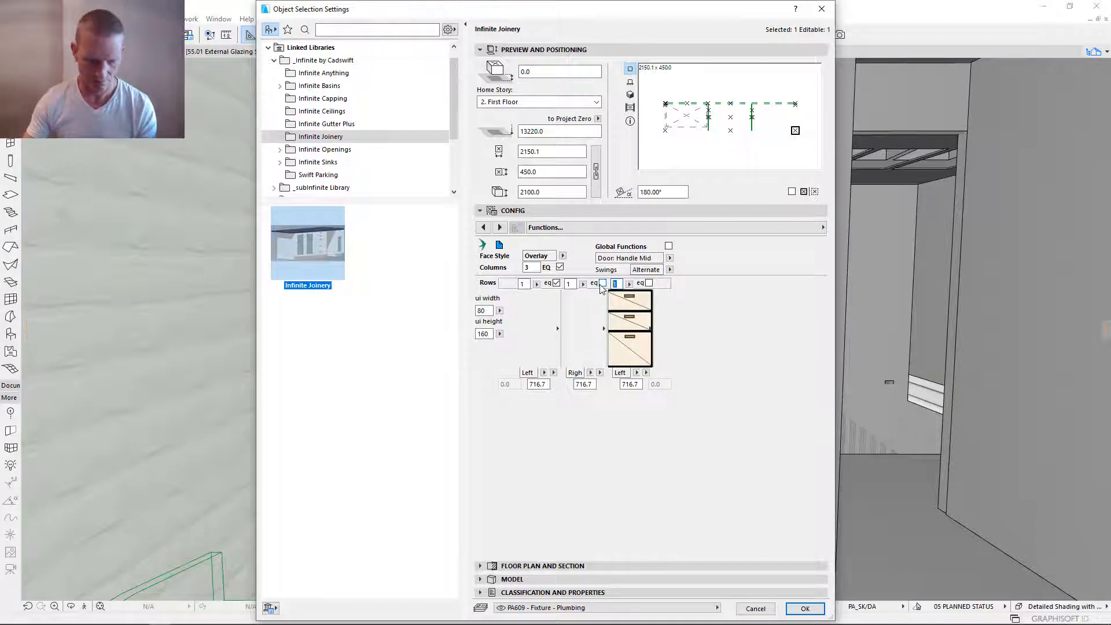
{"action": "type", "text": "2"}
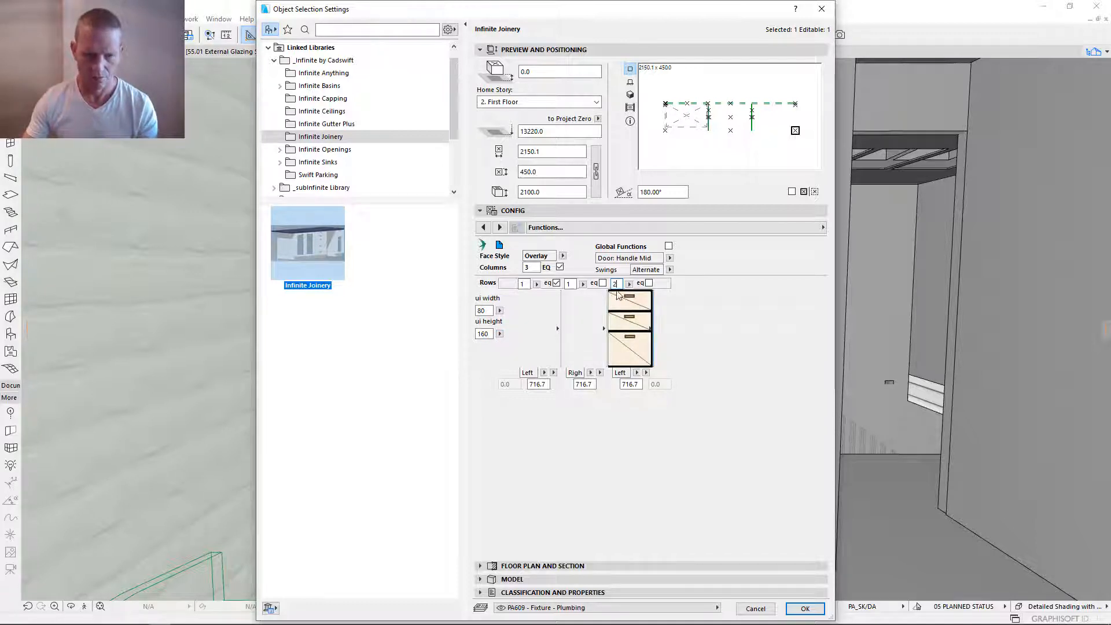
{"action": "left_click", "coordinate": [649, 283]}
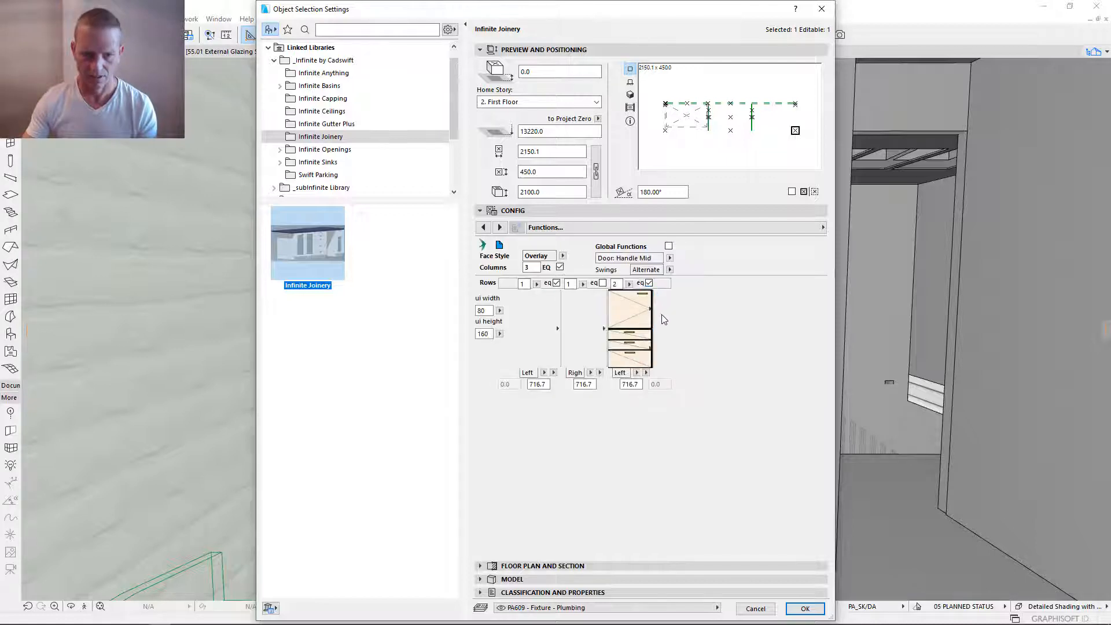
{"action": "left_click", "coordinate": [649, 283]}
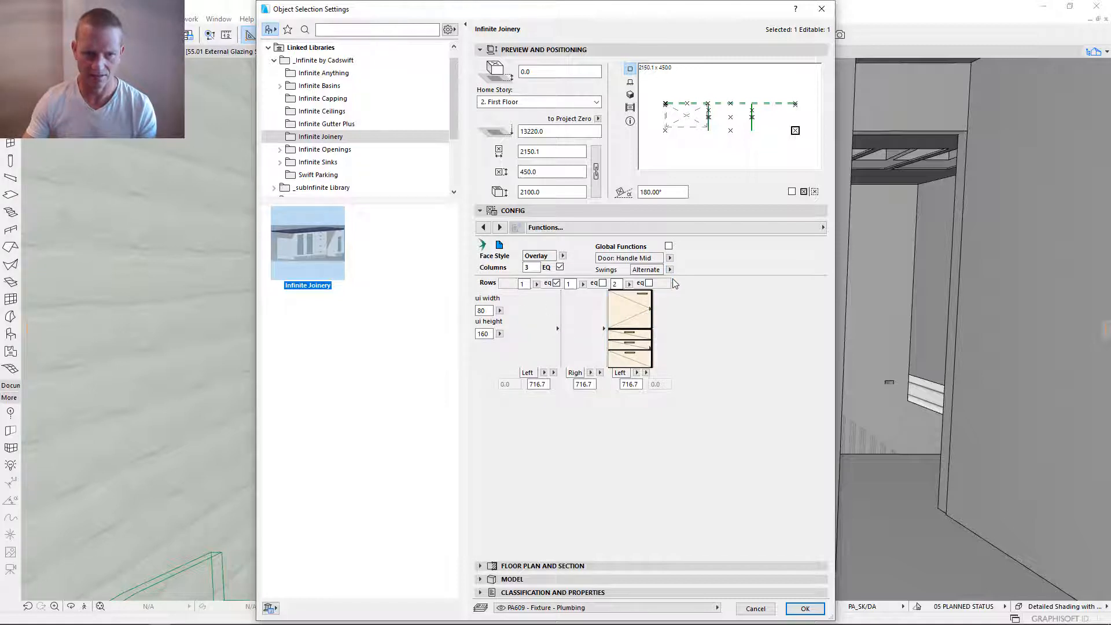
- In Function Arrangement, divide the third column into a 450 mm upper row and a 1650 mm lower row
{"action": "left_click", "coordinate": [726, 227]}
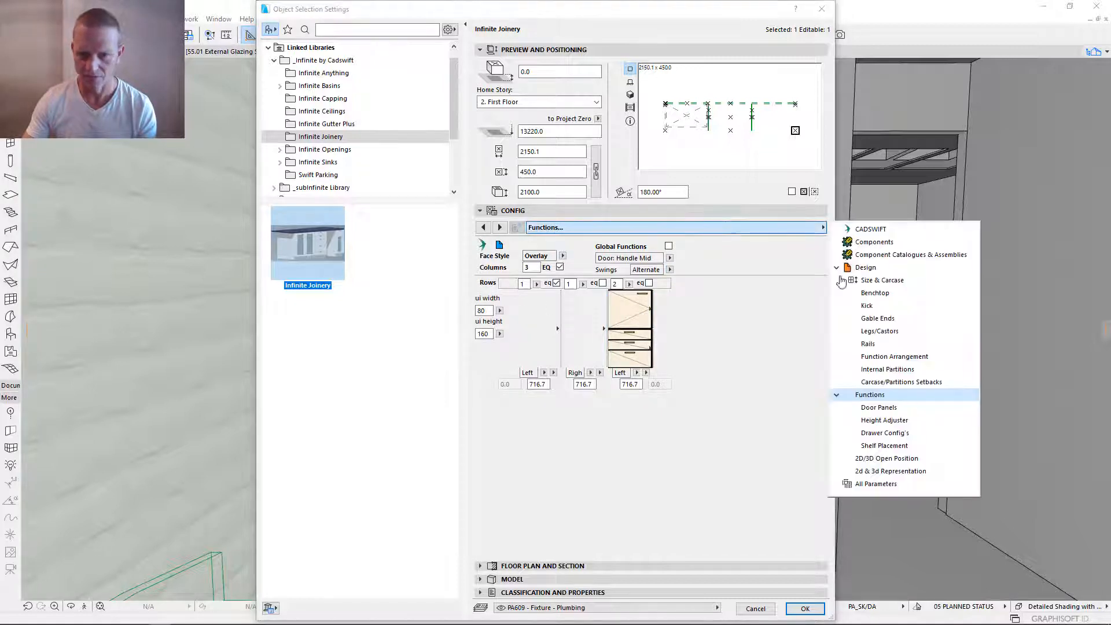
{"action": "left_click", "coordinate": [903, 356]}
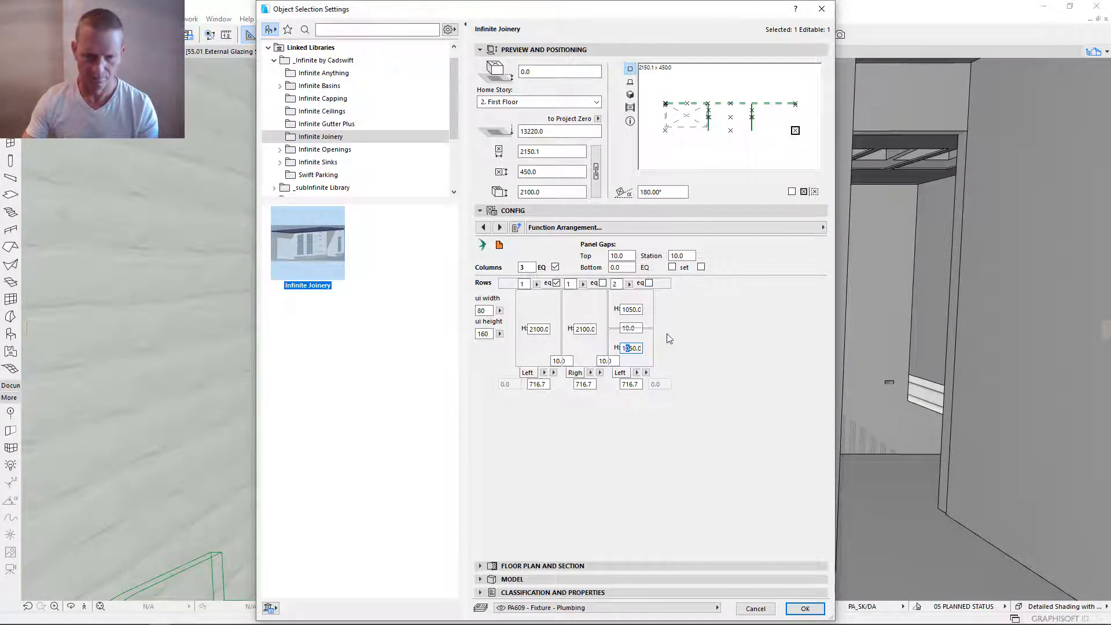
{"action": "key", "text": "Tab"}
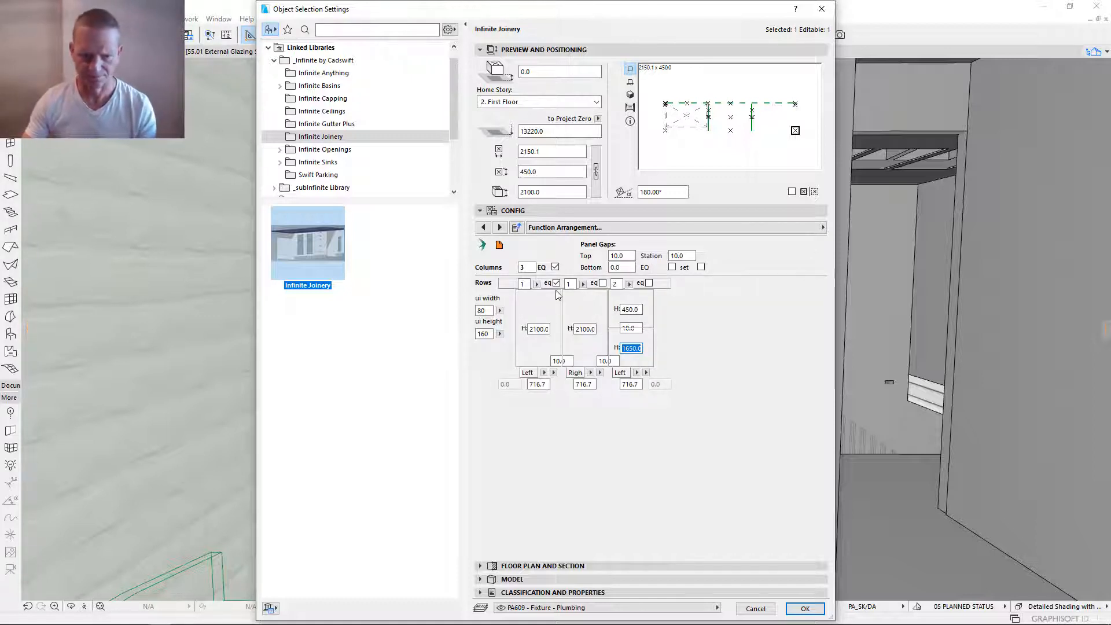
- Set the function of the third column's upper row to Off and apply the joinery settings
{"action": "left_click", "coordinate": [730, 227]}
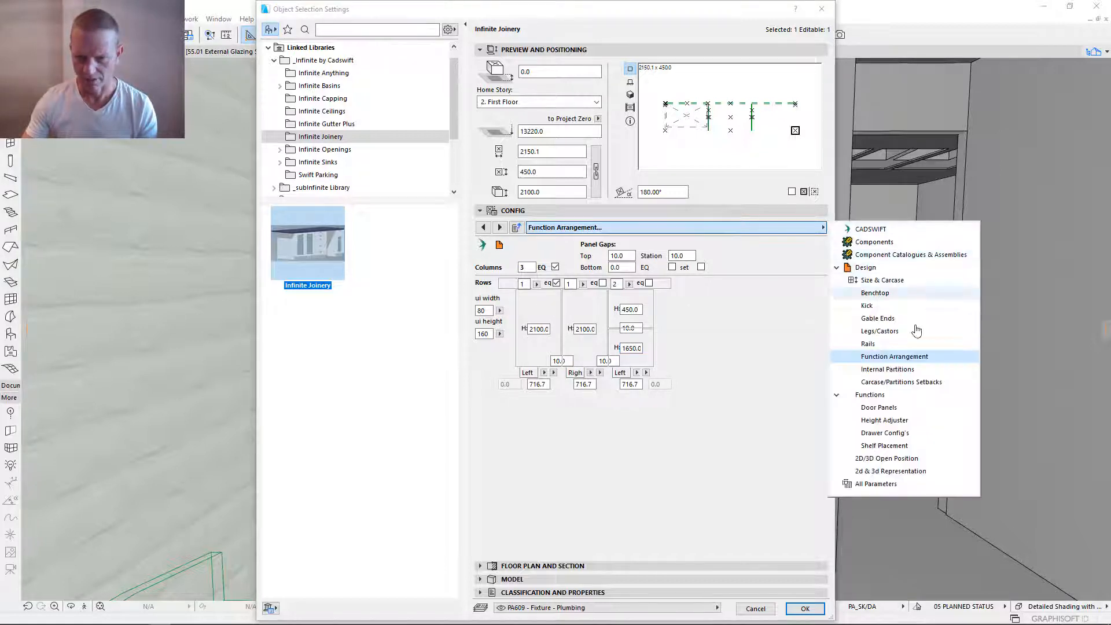
{"action": "left_click", "coordinate": [870, 394]}
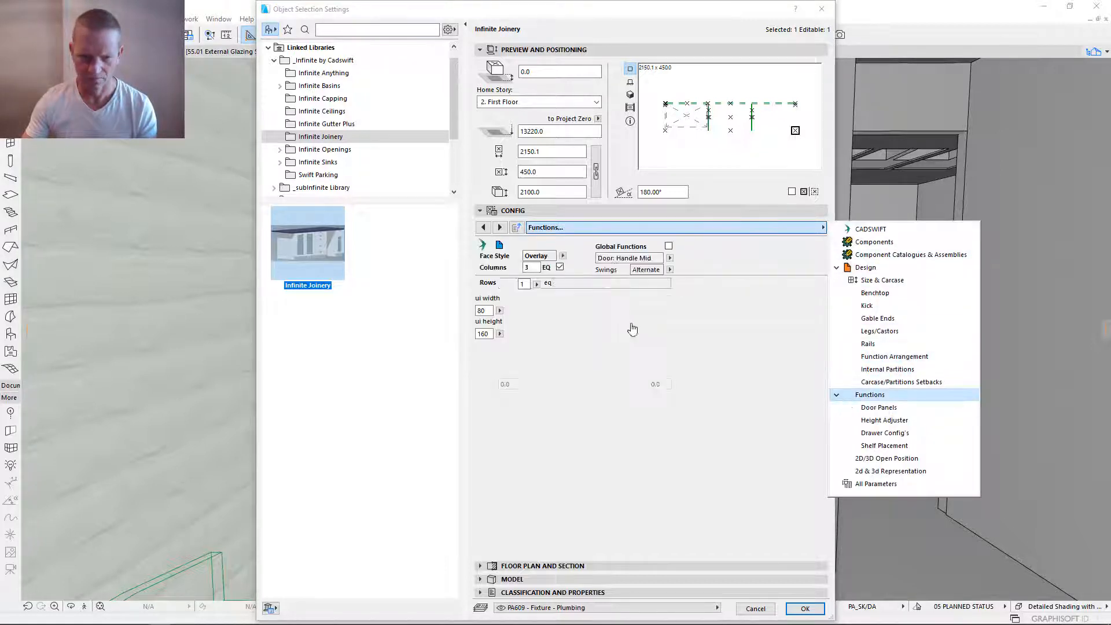
{"action": "left_click", "coordinate": [626, 311]}
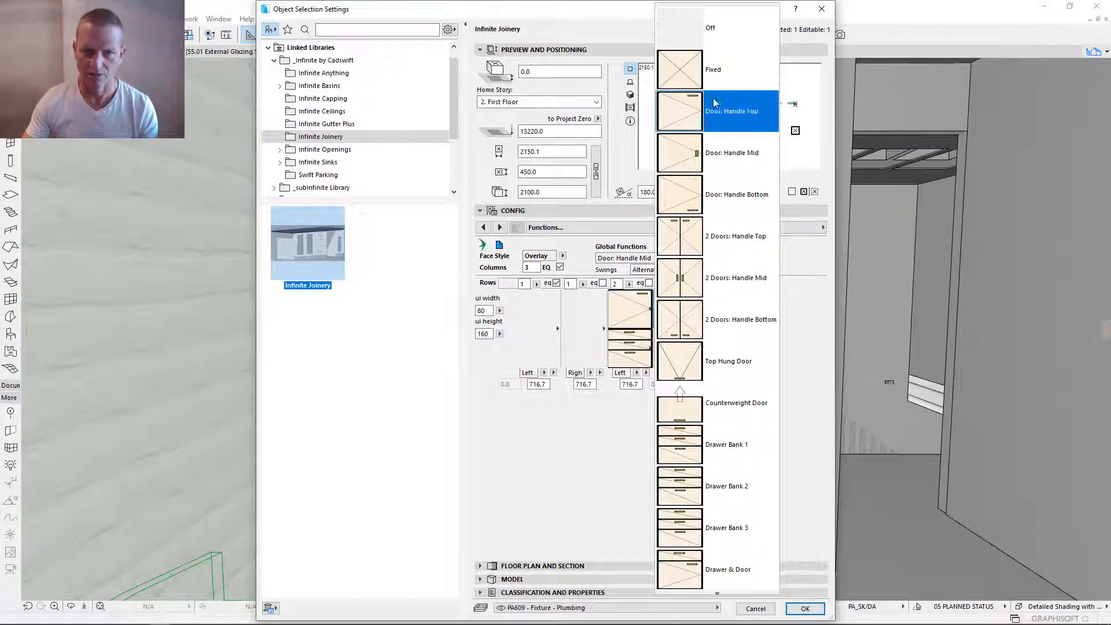
{"action": "left_click", "coordinate": [710, 40]}
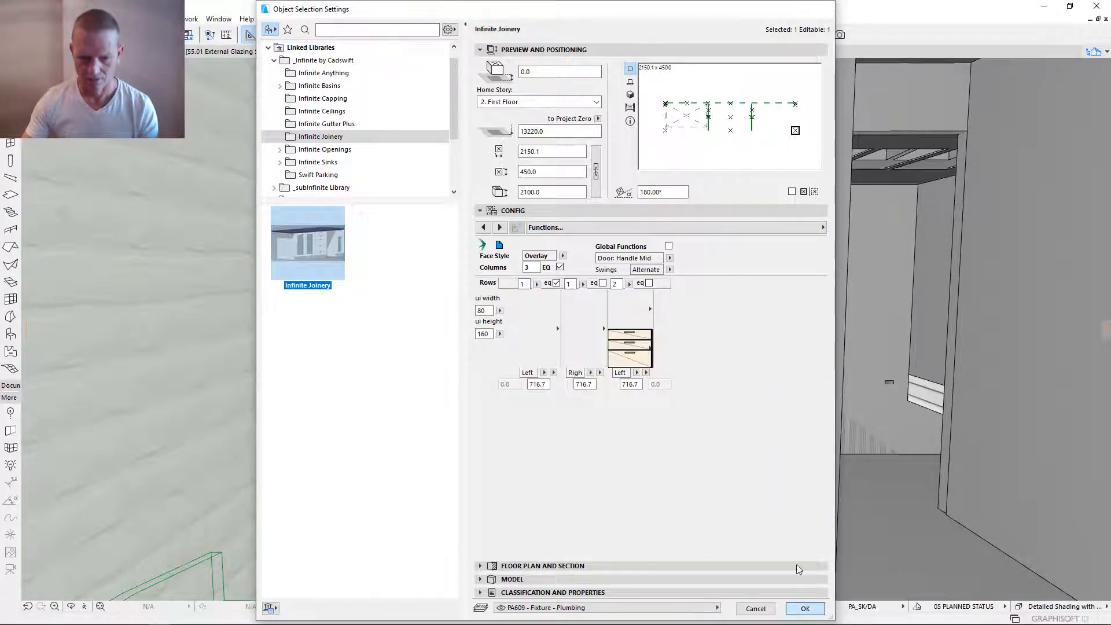
{"action": "left_click", "coordinate": [805, 608]}
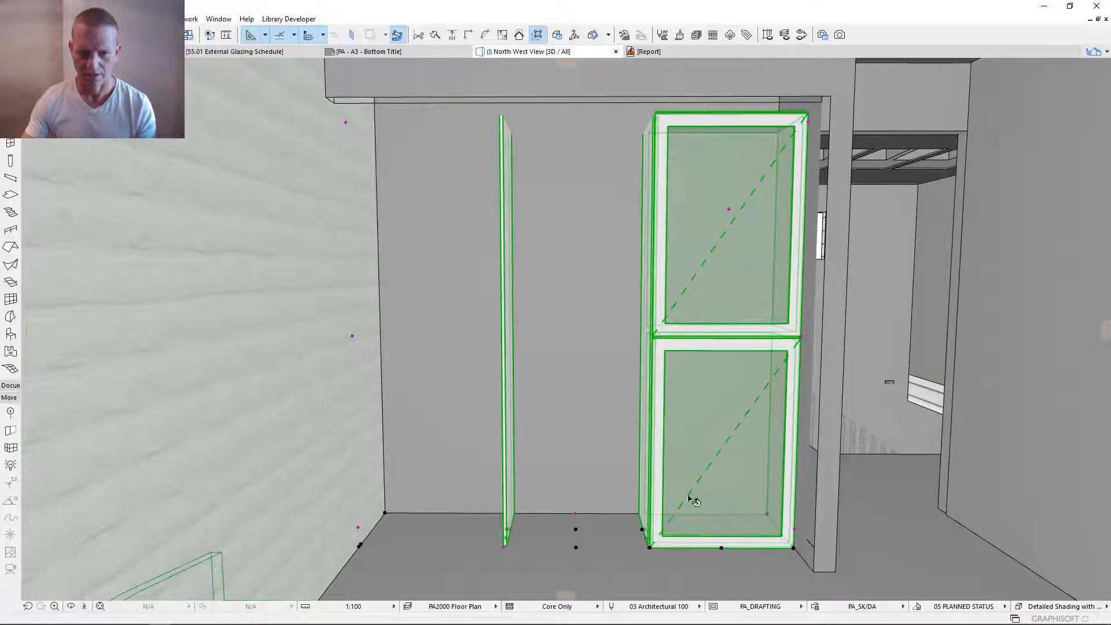
- In the joinery's Drawer Config's, turn off EQ Hgts and Fit Cup'd for Drawer Bank 1 and set its height to 1650 mm
{"action": "double_click", "coordinate": [733, 108]}
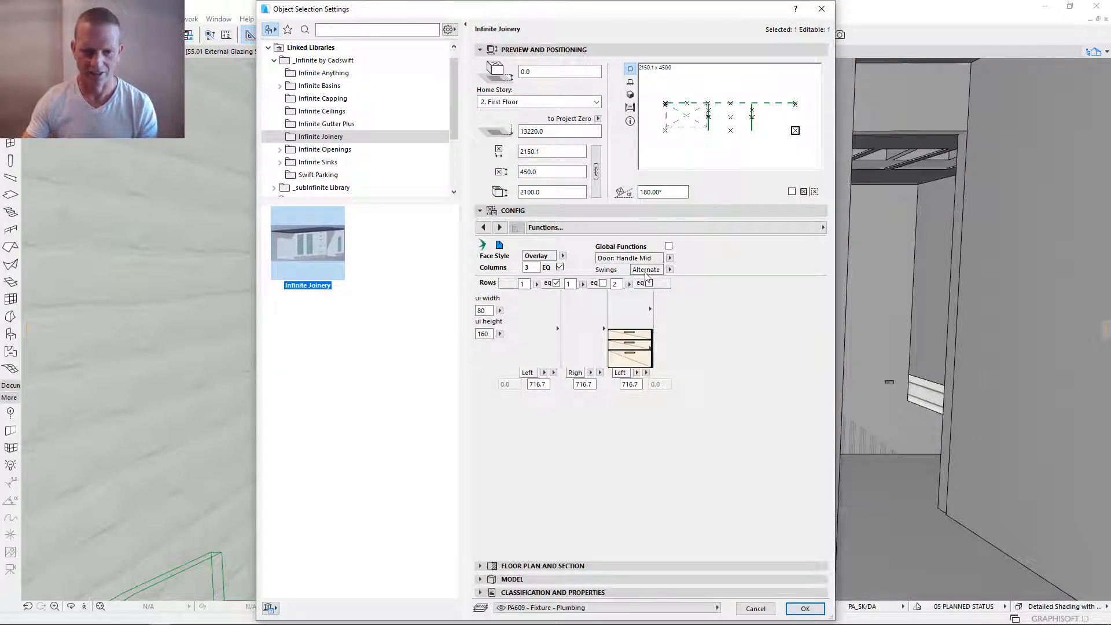
{"action": "left_click", "coordinate": [816, 227]}
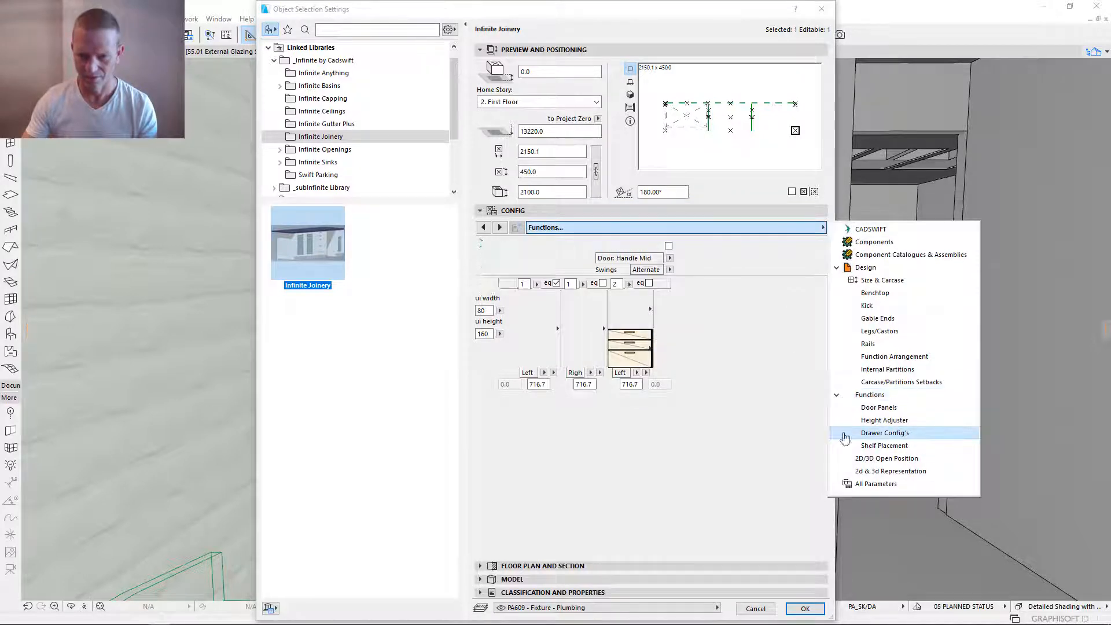
{"action": "left_click", "coordinate": [885, 433]}
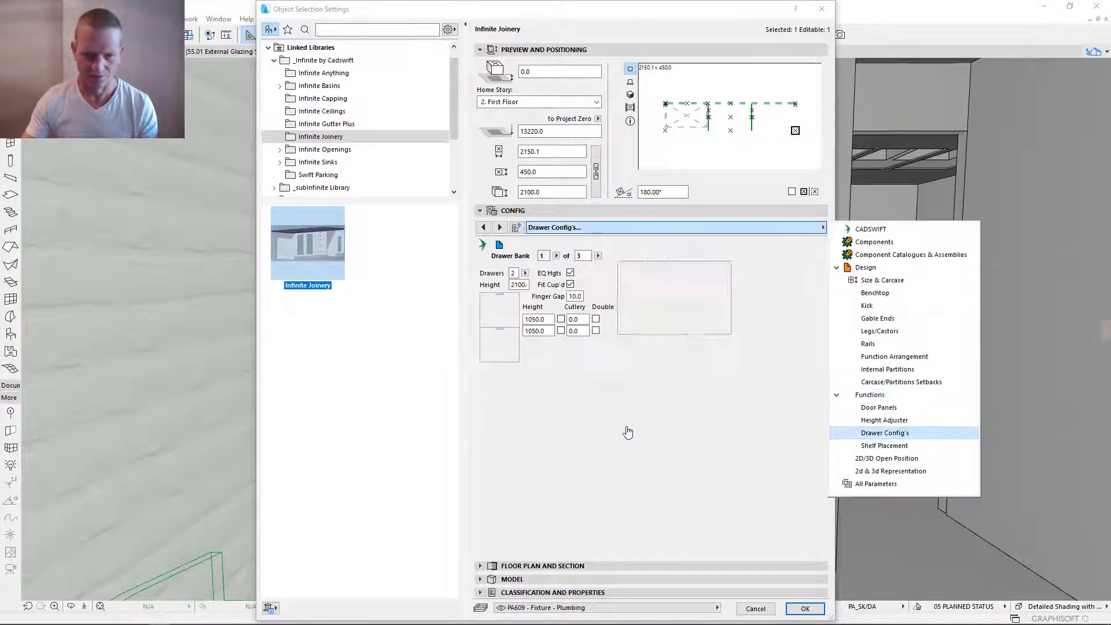
{"action": "left_click", "coordinate": [570, 285]}
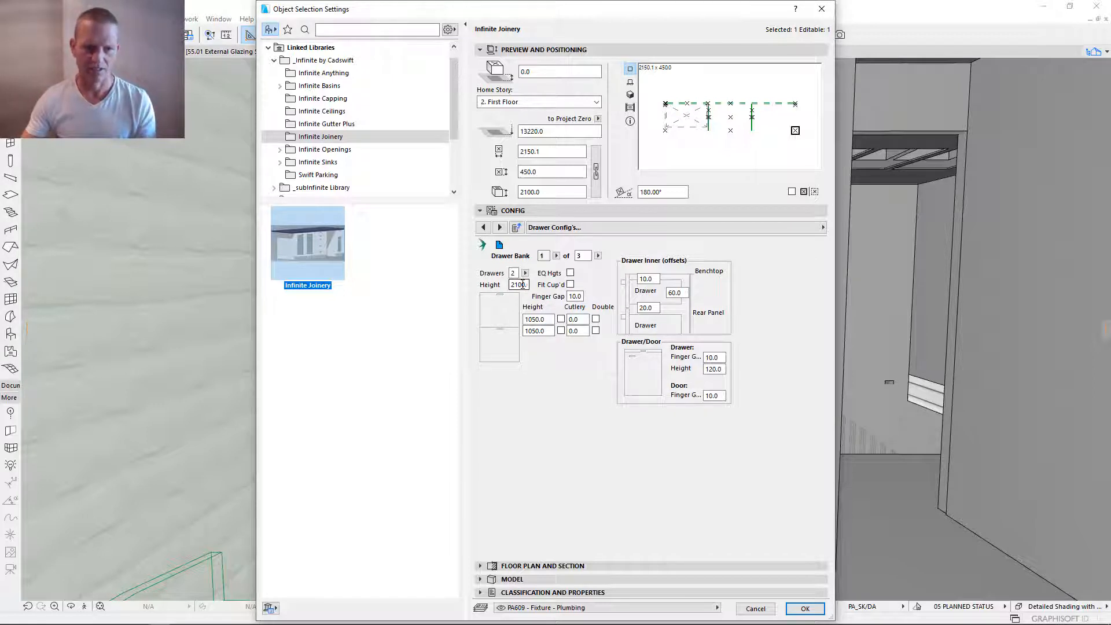
{"action": "left_click_drag", "start_coordinate": [526, 284], "coordinate": [510, 285]}
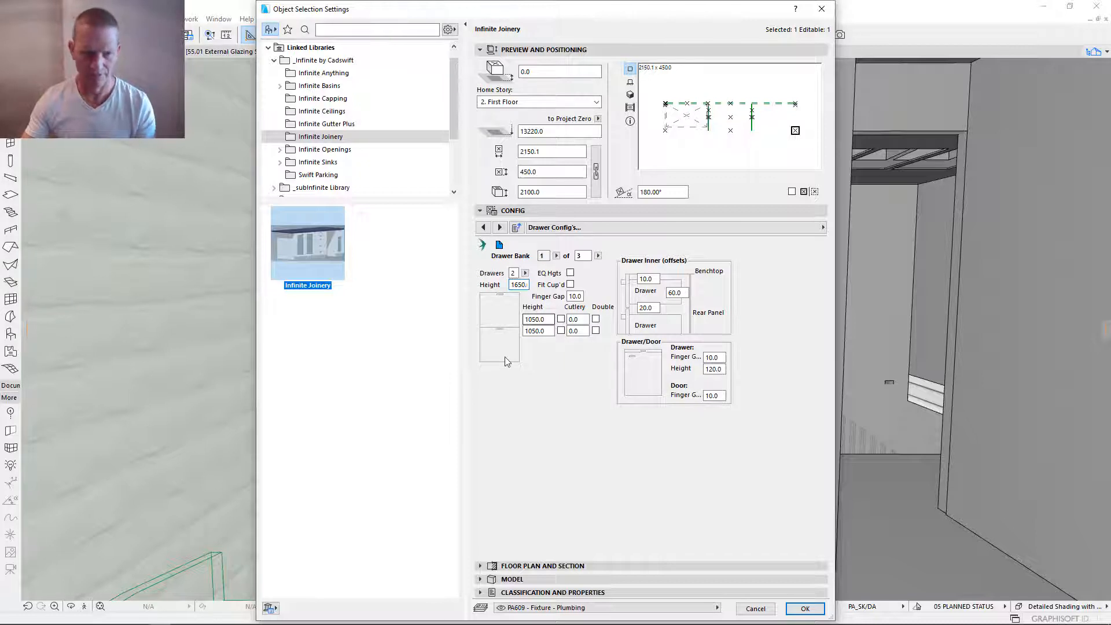
{"action": "key", "text": "Return"}
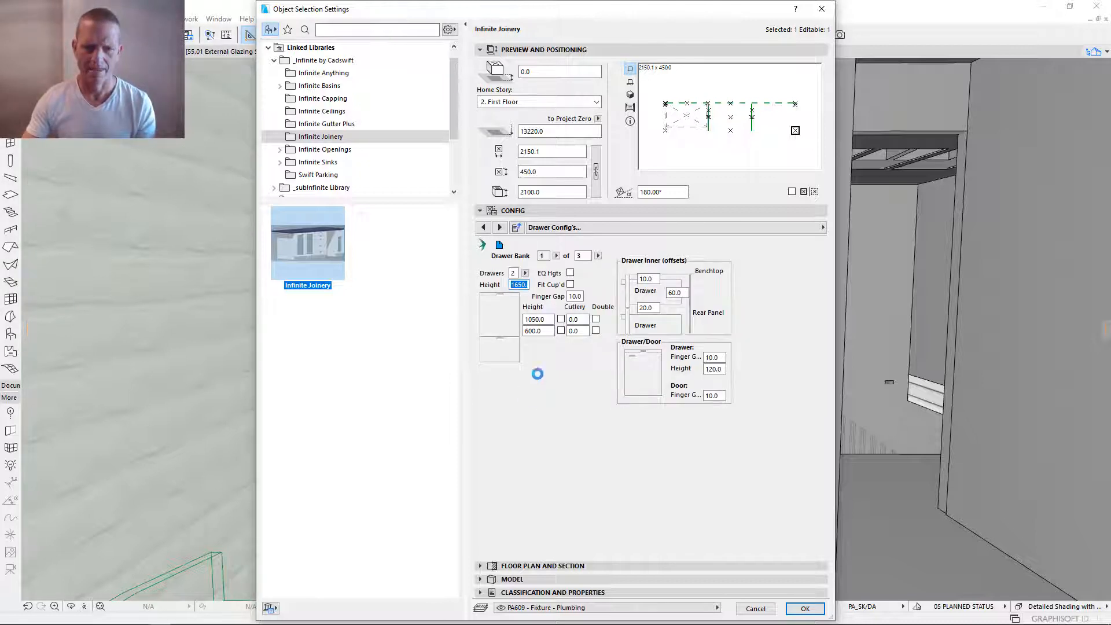
- Set the number of drawers in Drawer Bank 1 to 6
{"action": "left_click", "coordinate": [515, 273]}
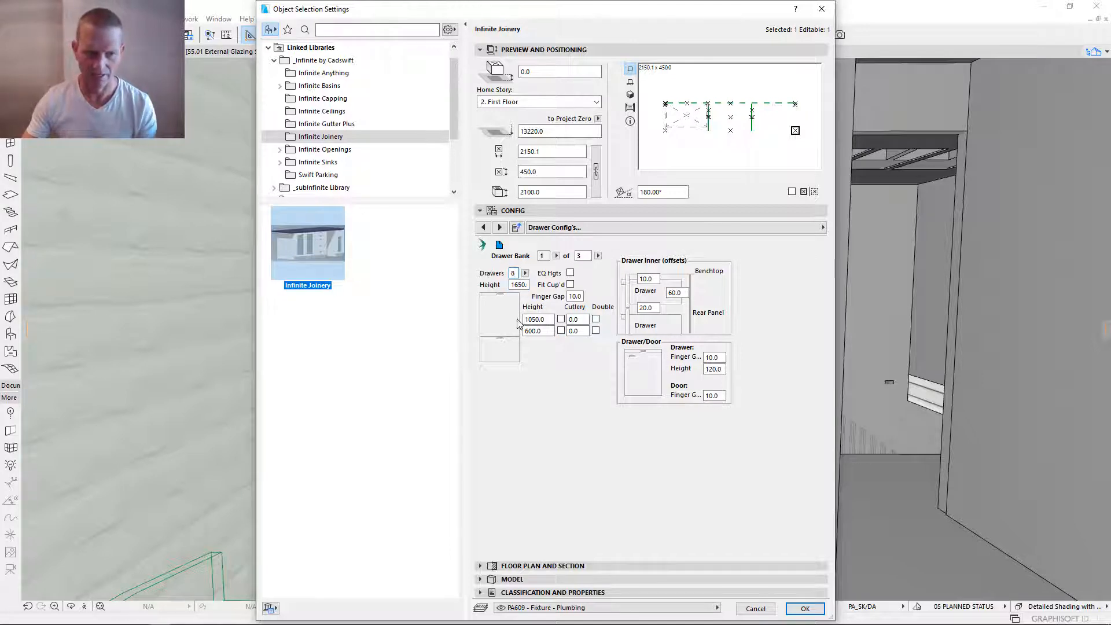
{"action": "type", "text": "8"}
{"action": "key", "text": "Return"}
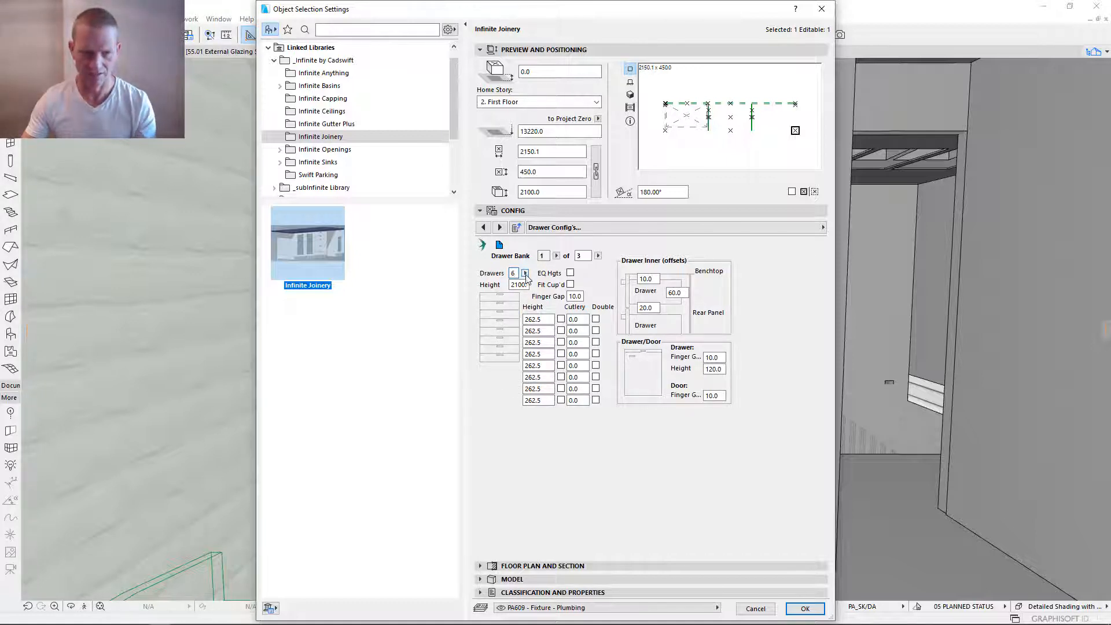
{"action": "key", "text": "Return"}
- Set Drawer Bank 1's drawer heights to 150, 150, 300, 300, 300 and 450 mm from top to bottom, and apply the settings
{"action": "left_click", "coordinate": [526, 331]}
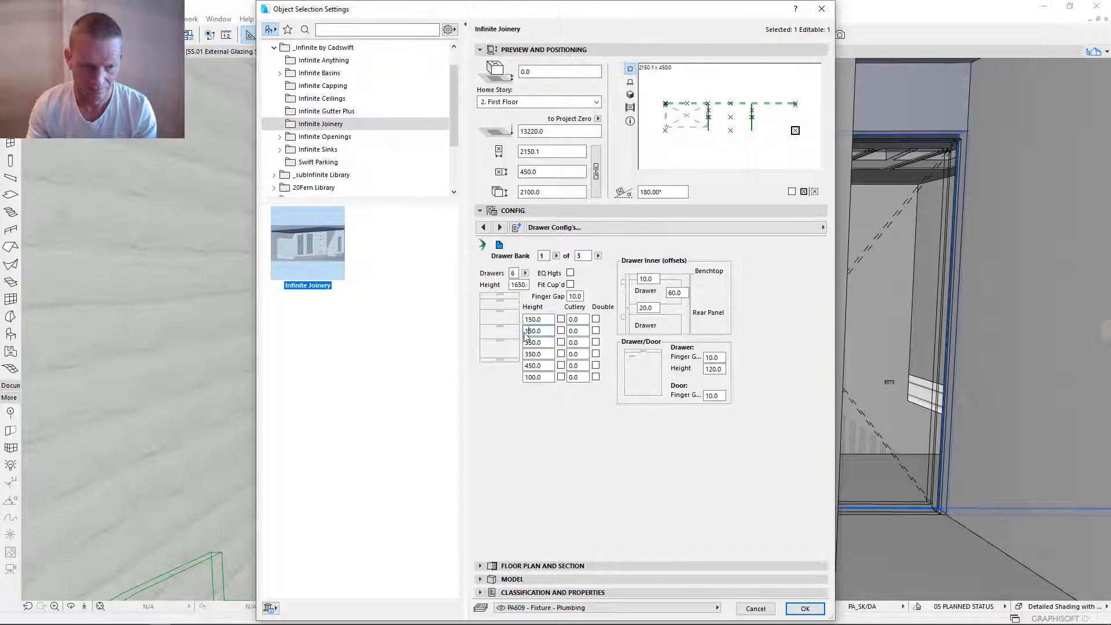
{"action": "left_click", "coordinate": [531, 343]}
{"action": "type", "text": "0"}
{"action": "left_click", "coordinate": [532, 354]}
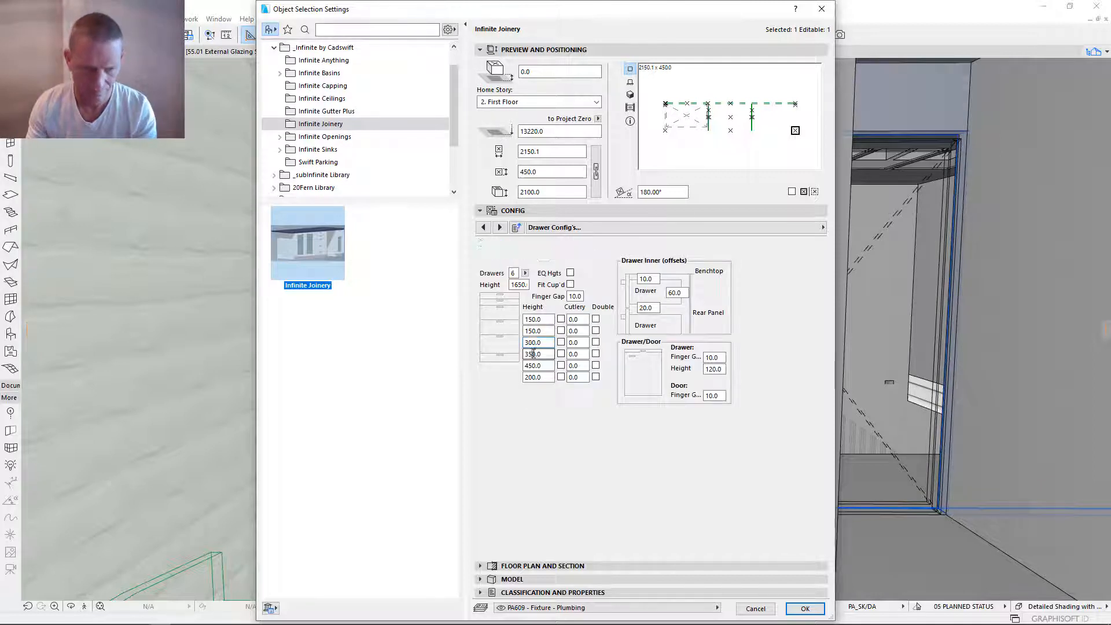
{"action": "left_click_drag", "start_coordinate": [528, 354], "coordinate": [532, 354]}
{"action": "type", "text": "0"}
{"action": "left_click", "coordinate": [533, 365]}
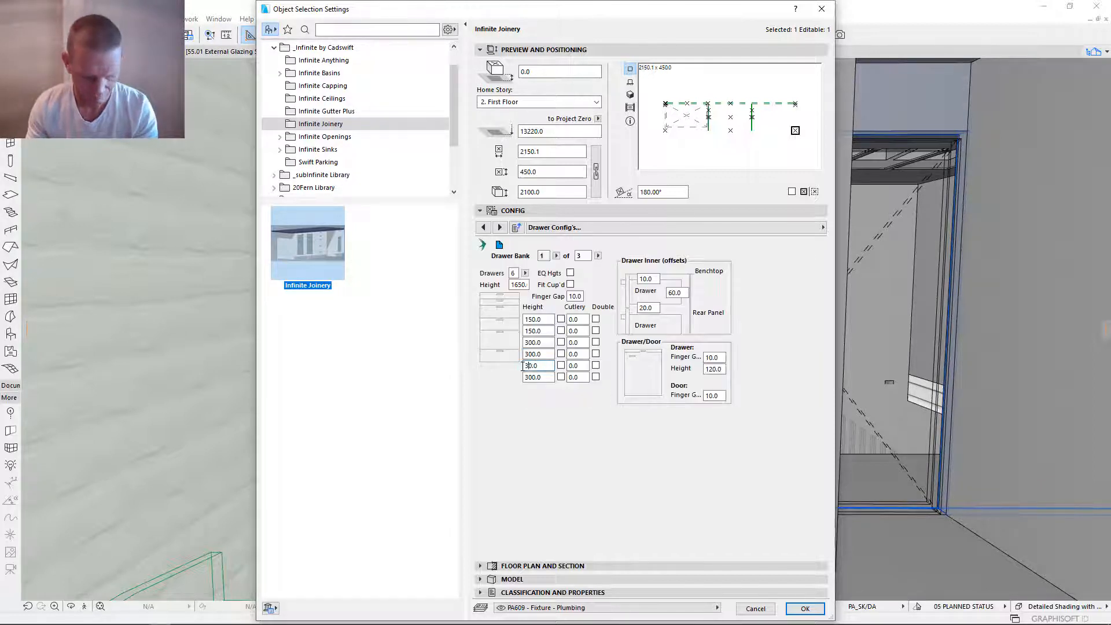
{"action": "key", "text": "Return"}
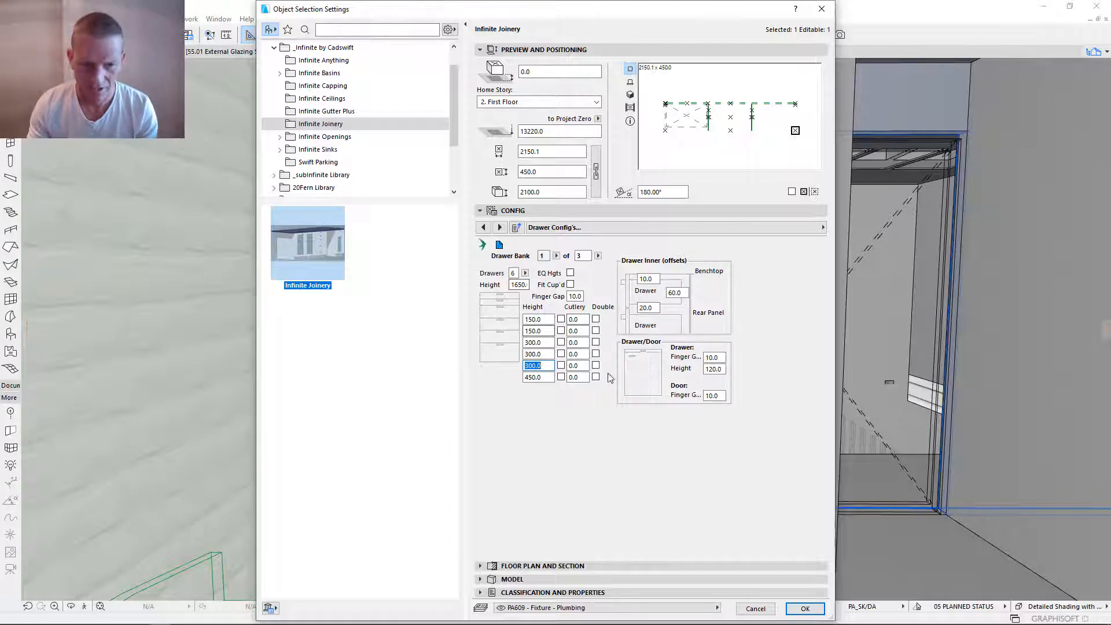
{"action": "left_click", "coordinate": [805, 609]}
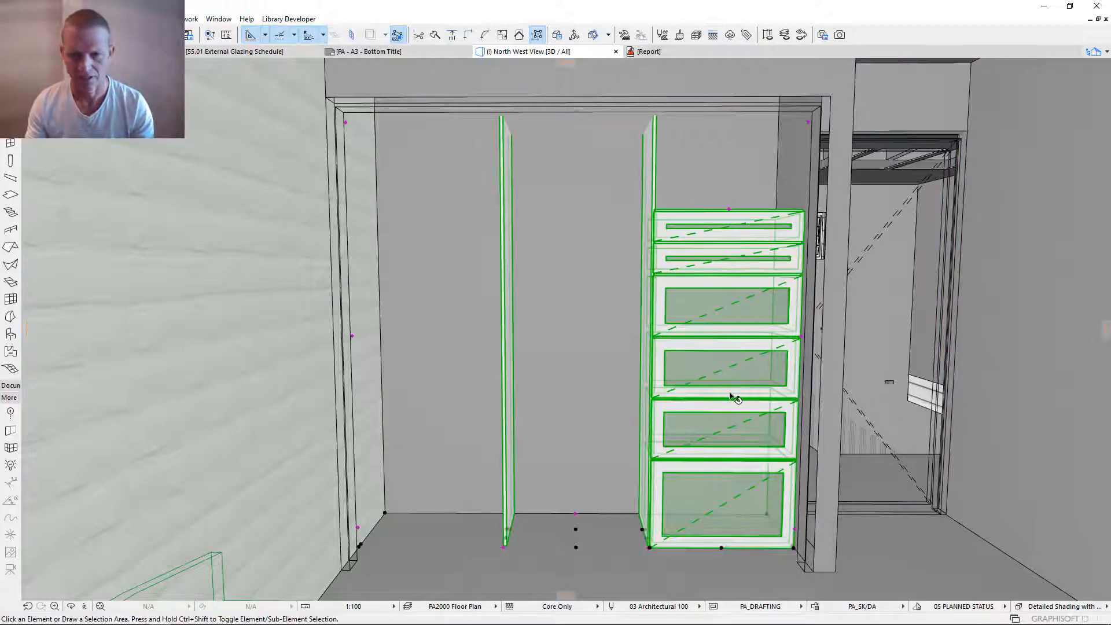
- Reopen the joinery's settings and, under Internal Partitions, set the vertical partition between the first and second columns to Off
{"action": "key", "text": "Escape"}
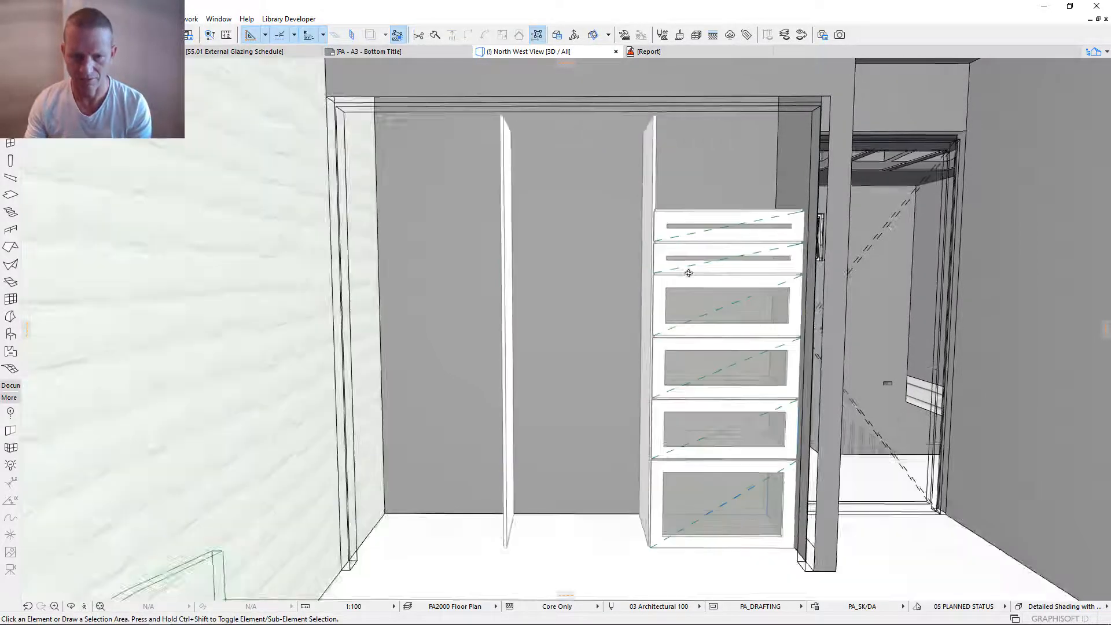
{"action": "middle_click_drag", "start_coordinate": [688, 273], "coordinate": [677, 318], "text": "shift"}
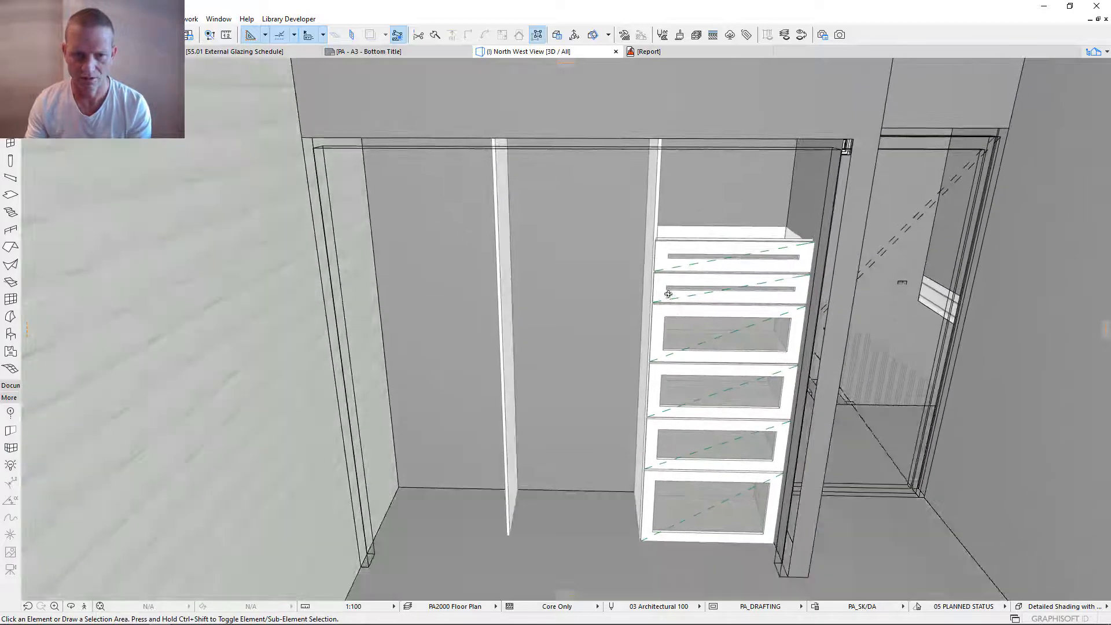
{"action": "left_click", "coordinate": [659, 226]}
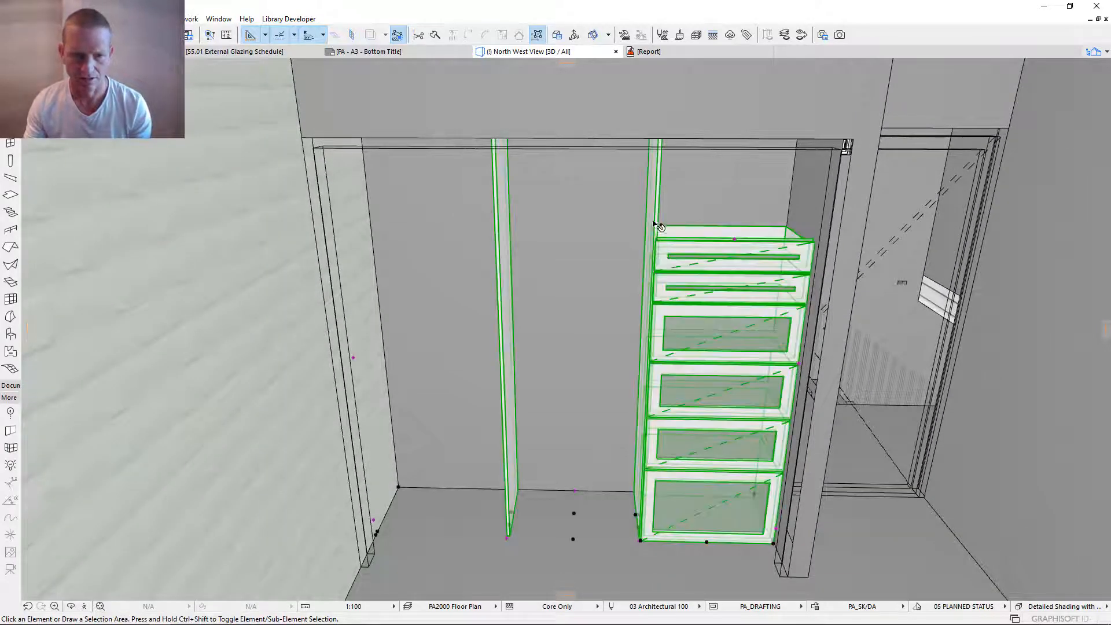
{"action": "double_click", "coordinate": [681, 304]}
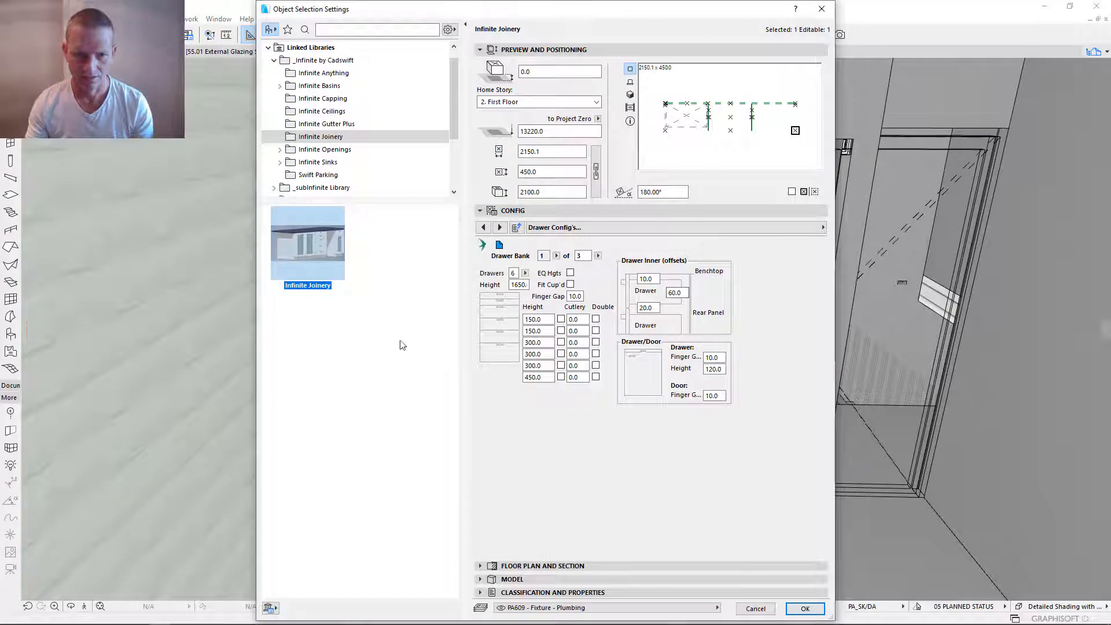
{"action": "left_click", "coordinate": [620, 229]}
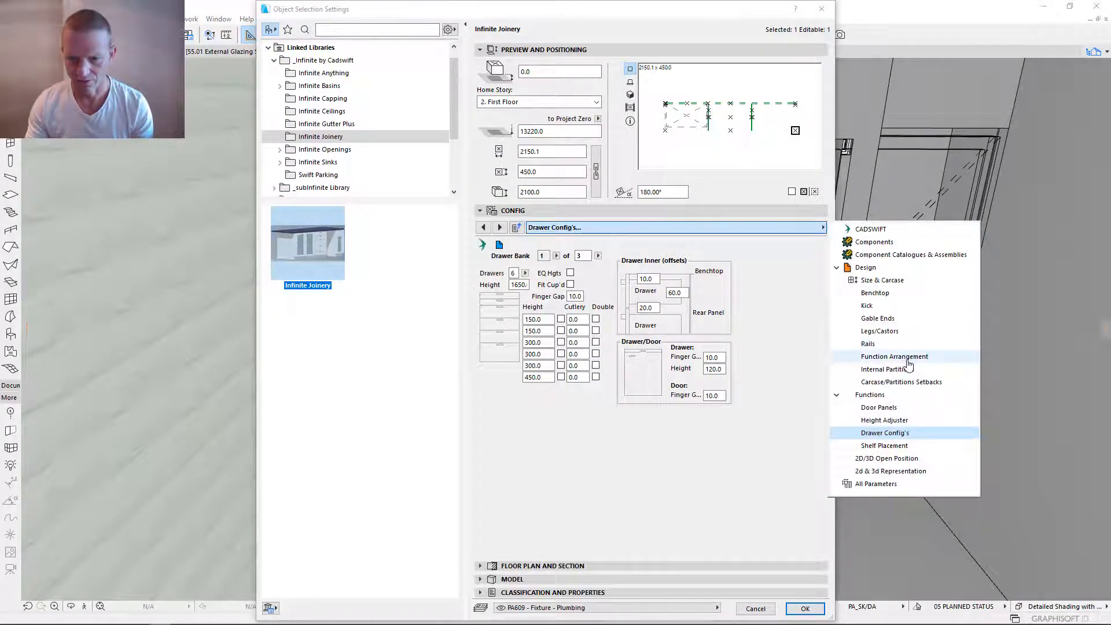
{"action": "left_click", "coordinate": [892, 371]}
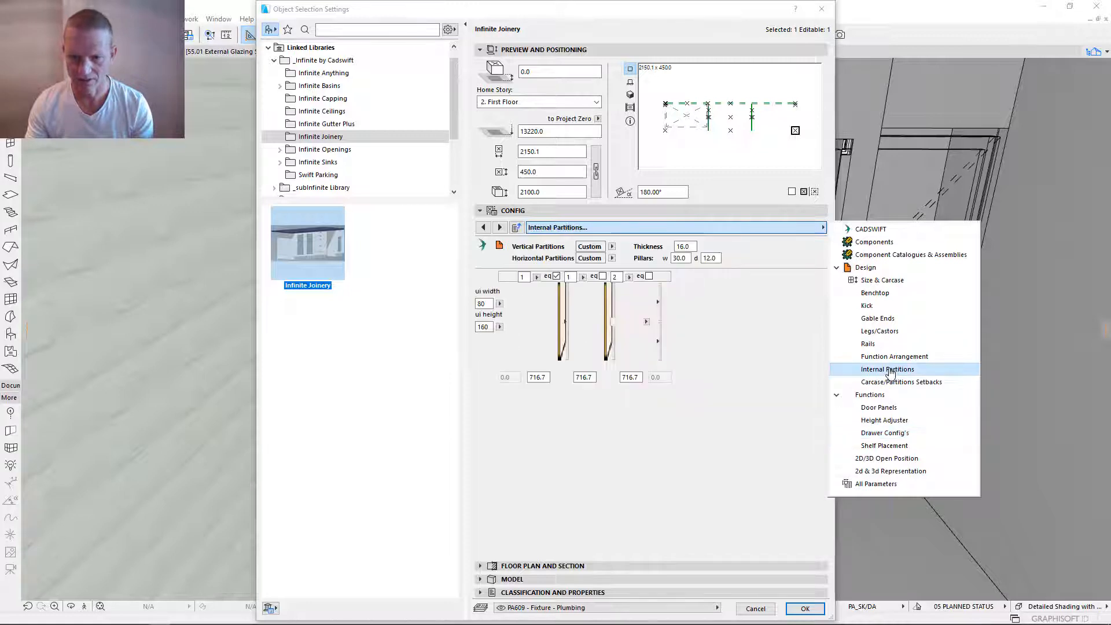
{"action": "left_click", "coordinate": [562, 321]}
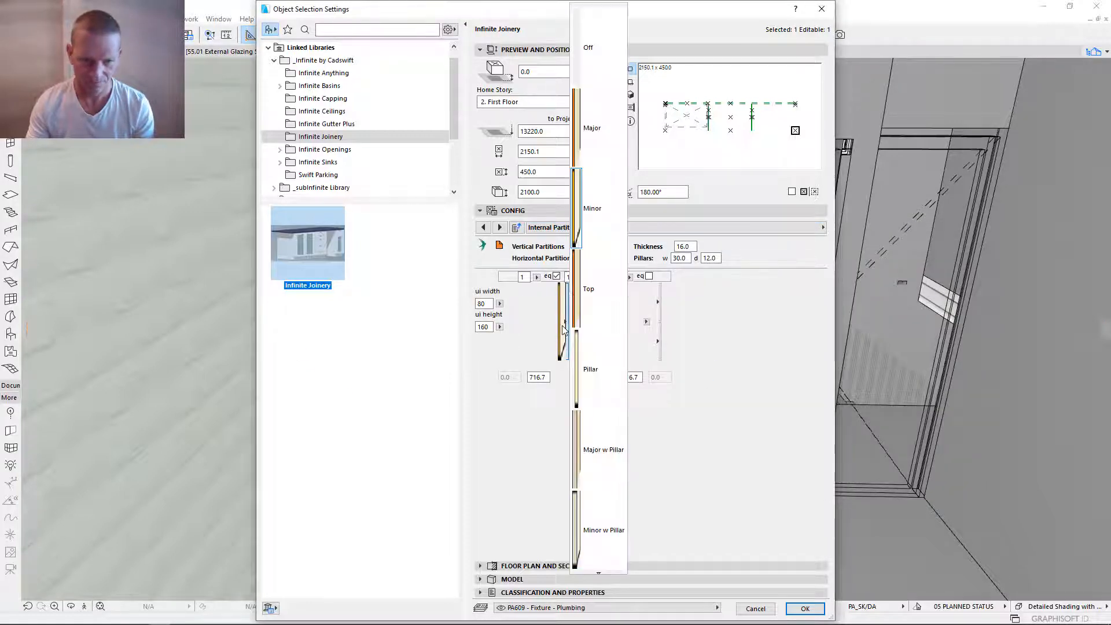
{"action": "left_click", "coordinate": [588, 71]}
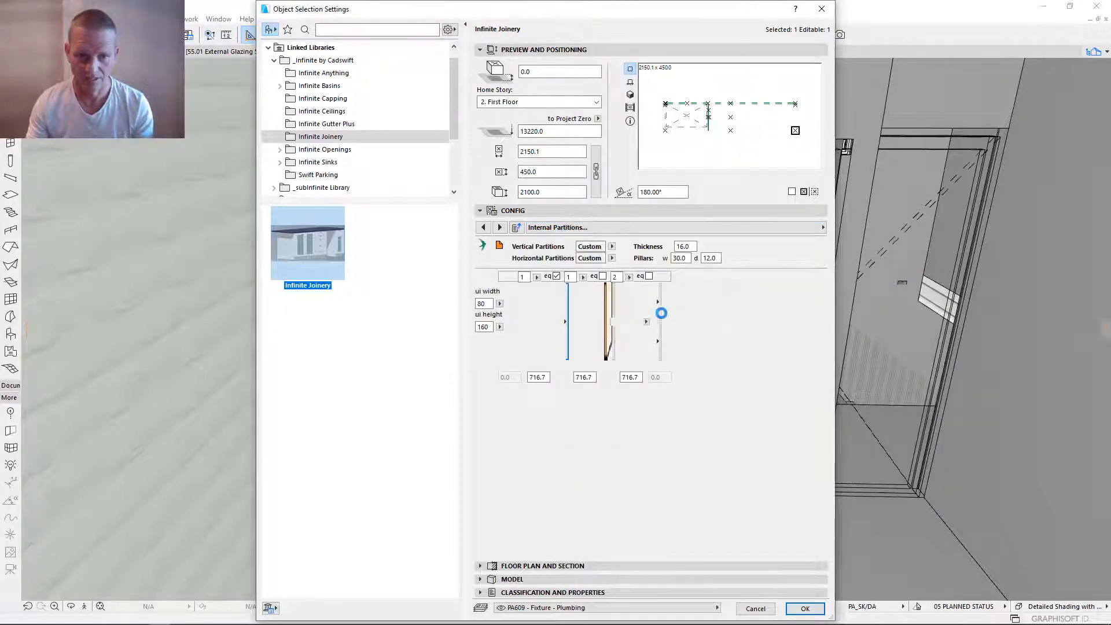
- Set the third column's horizontal partition to Minor and the vertical partition between the second and third columns to Major, and apply the settings
{"action": "left_click", "coordinate": [642, 322]}
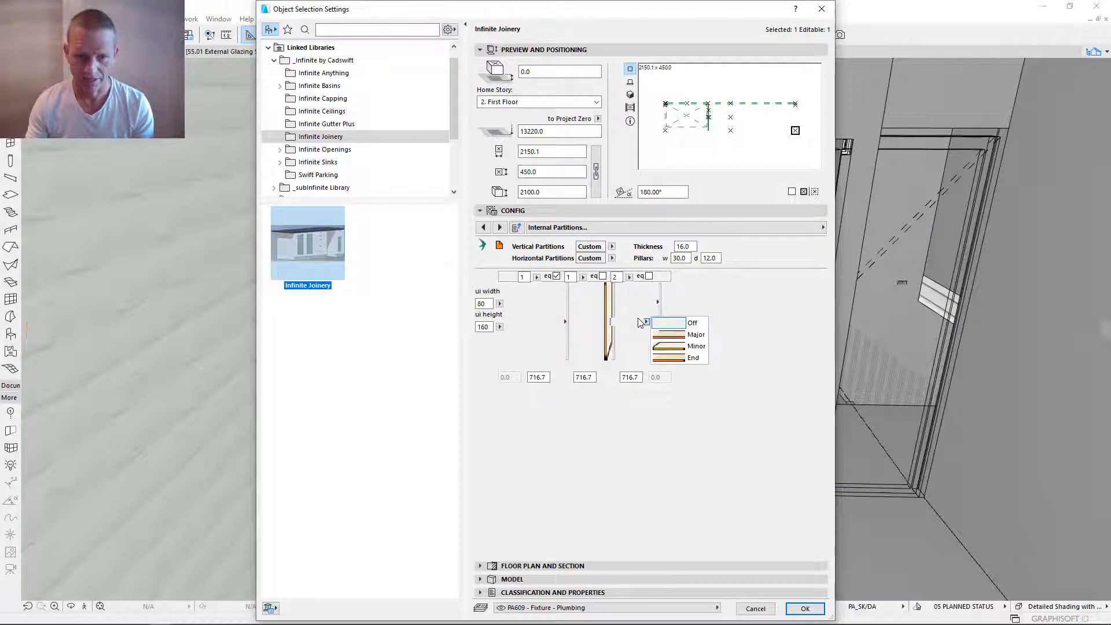
{"action": "left_click", "coordinate": [696, 347]}
{"action": "left_click", "coordinate": [604, 296]}
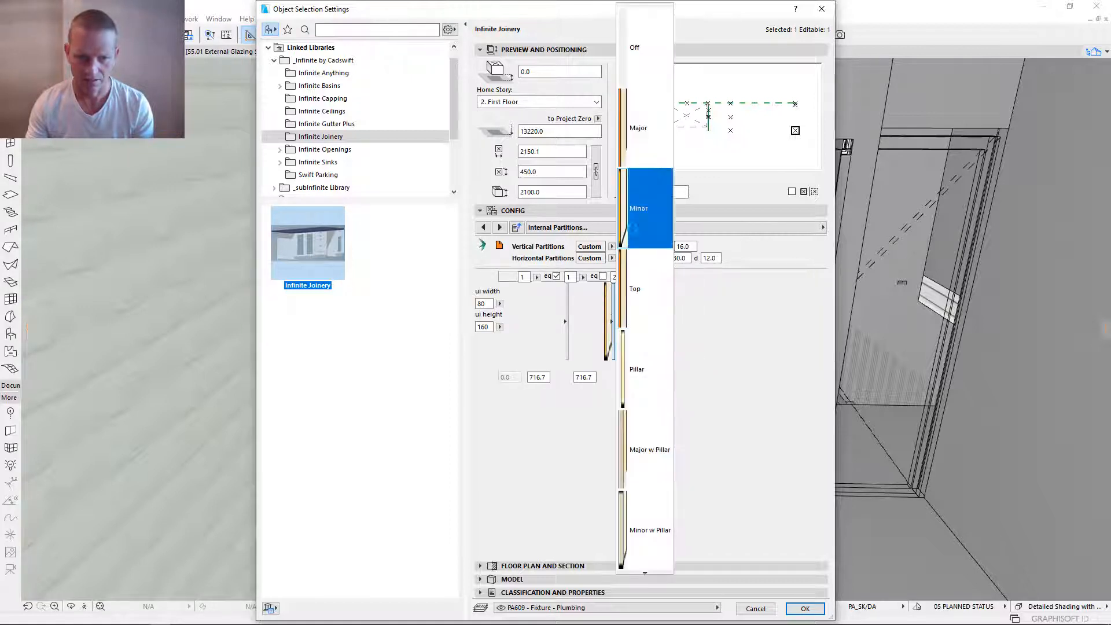
{"action": "left_click", "coordinate": [639, 139]}
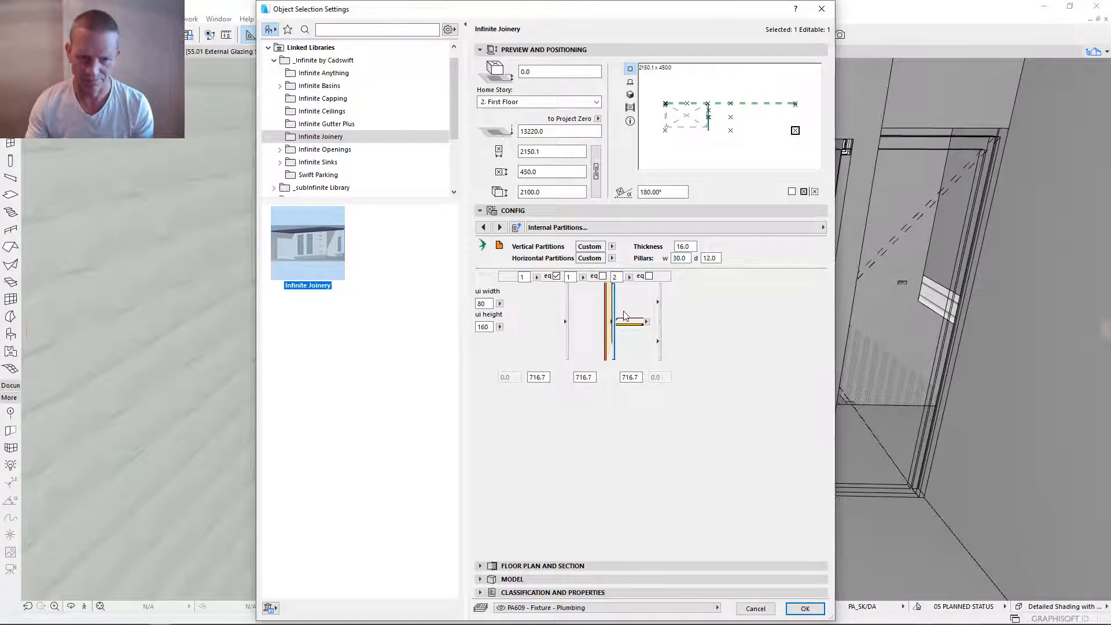
{"action": "left_click", "coordinate": [805, 608]}
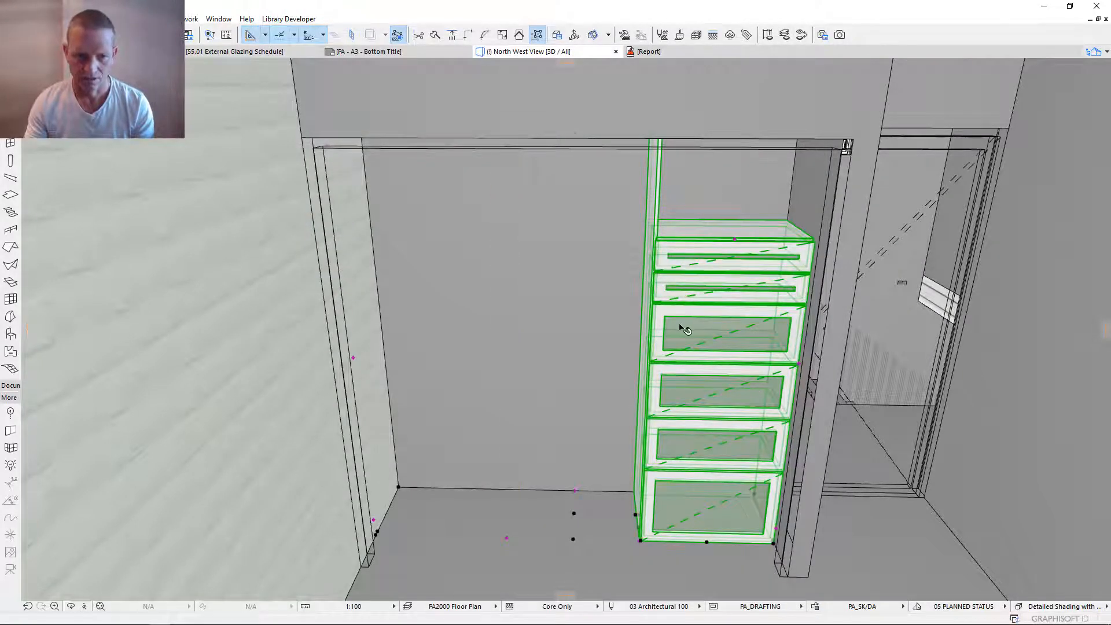
- Reopen the joinery's settings and, under Shelf Placement, assign Shelf Bank 1 to Station 1
{"action": "middle_click_drag", "start_coordinate": [701, 399], "coordinate": [779, 147], "text": "shift"}
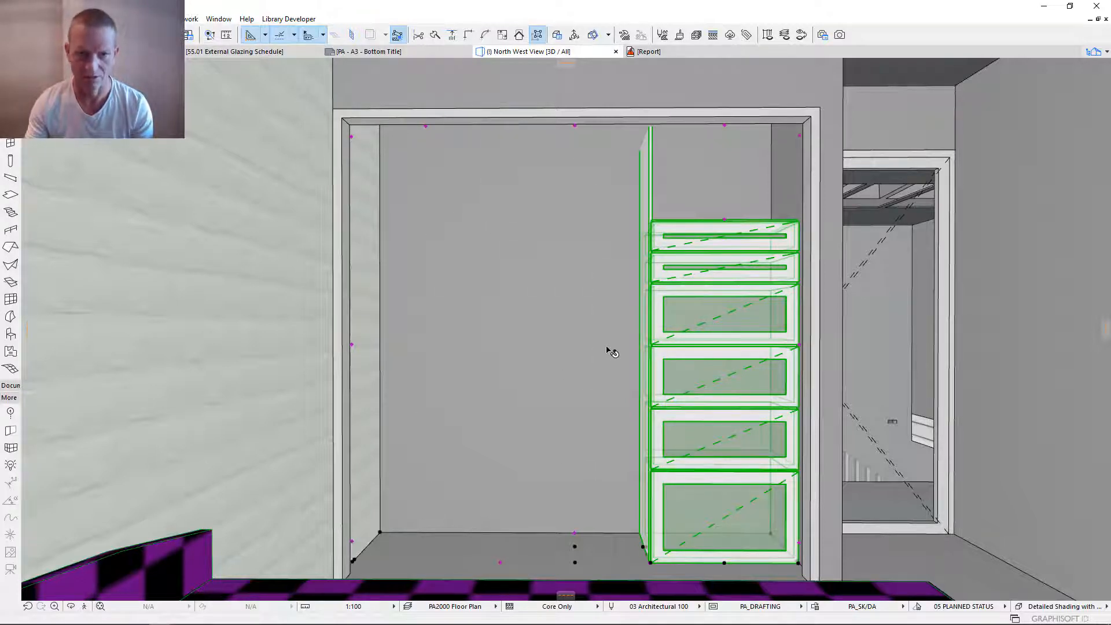
{"action": "key", "text": "ctrl+t"}
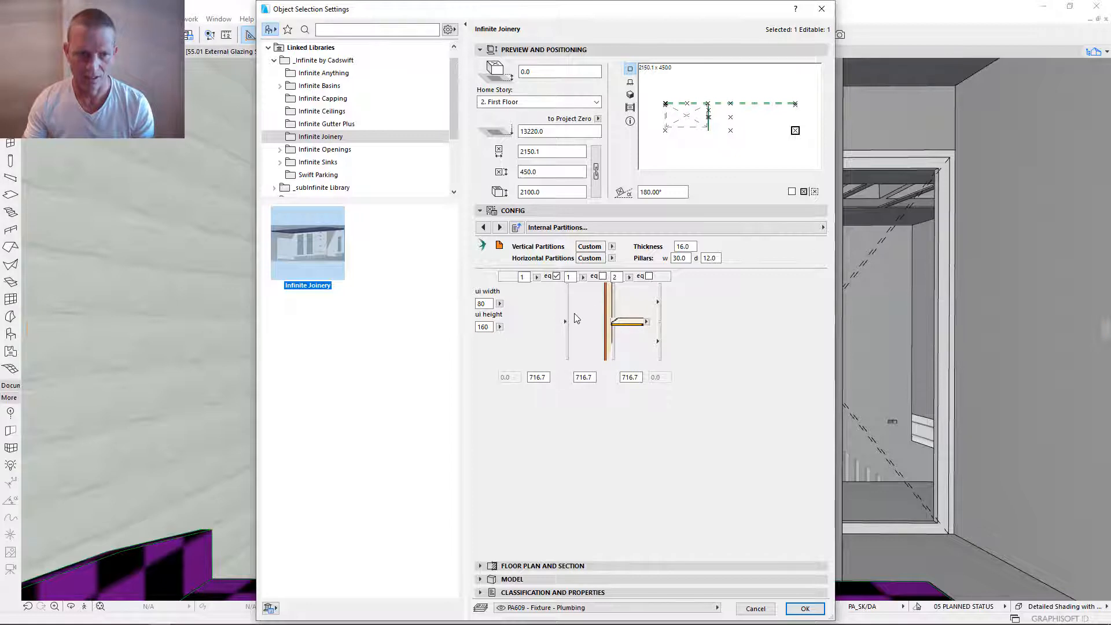
{"action": "left_click", "coordinate": [613, 227]}
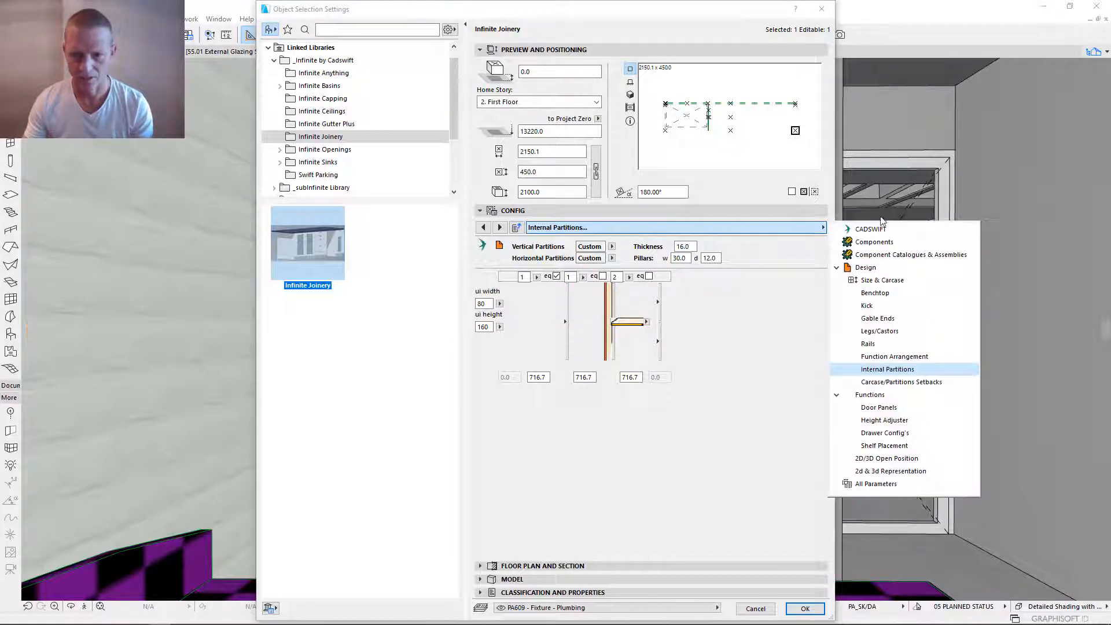
{"action": "left_click", "coordinate": [894, 447]}
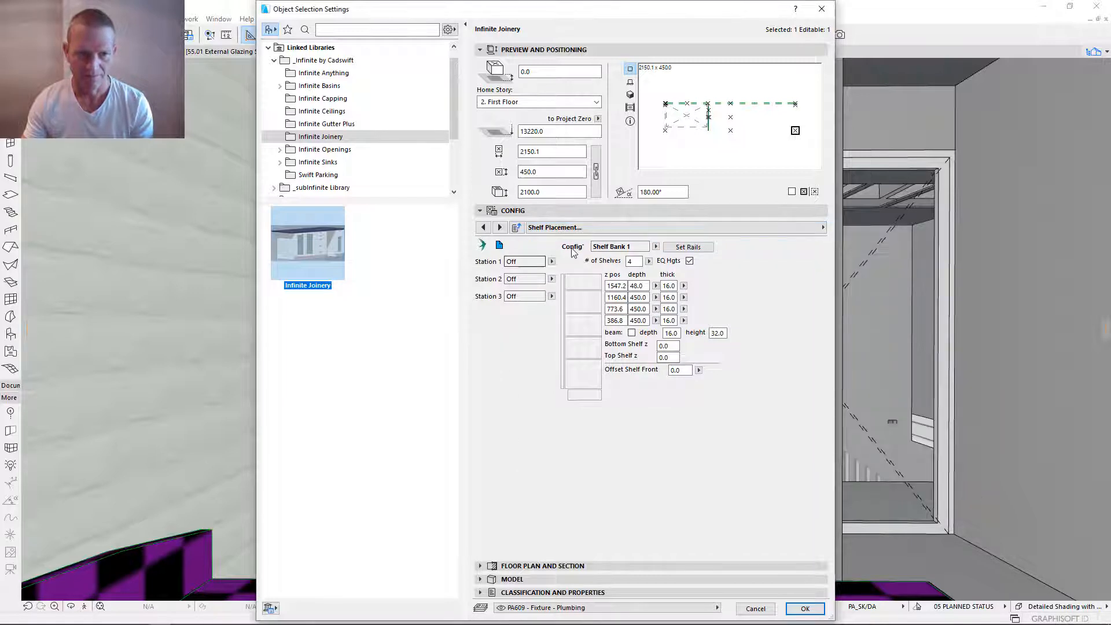
{"action": "left_click", "coordinate": [552, 261]}
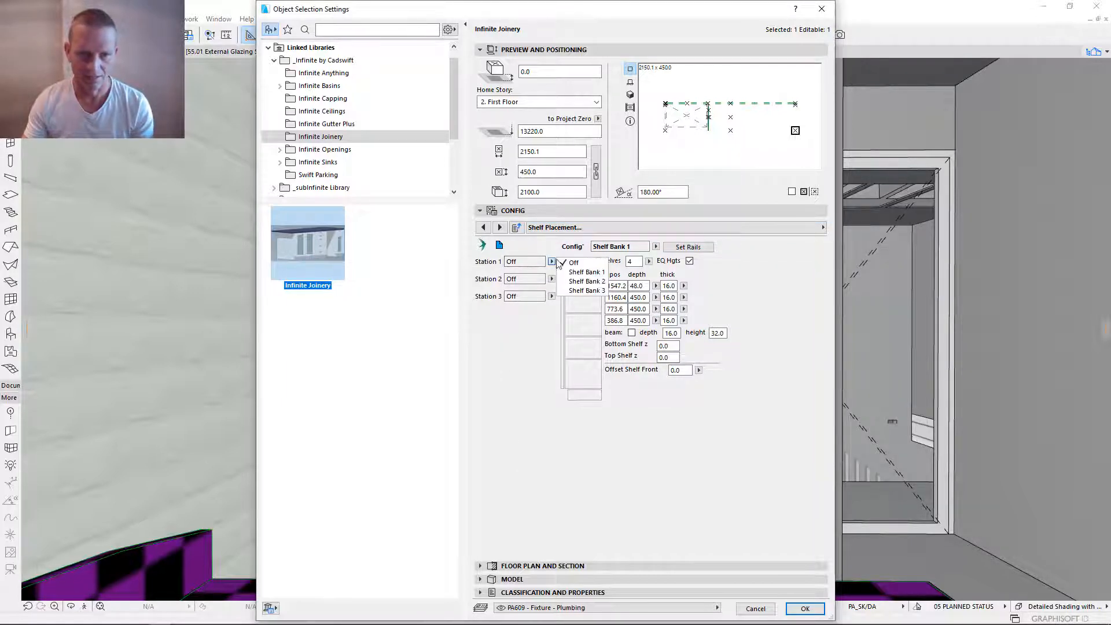
{"action": "left_click", "coordinate": [582, 280]}
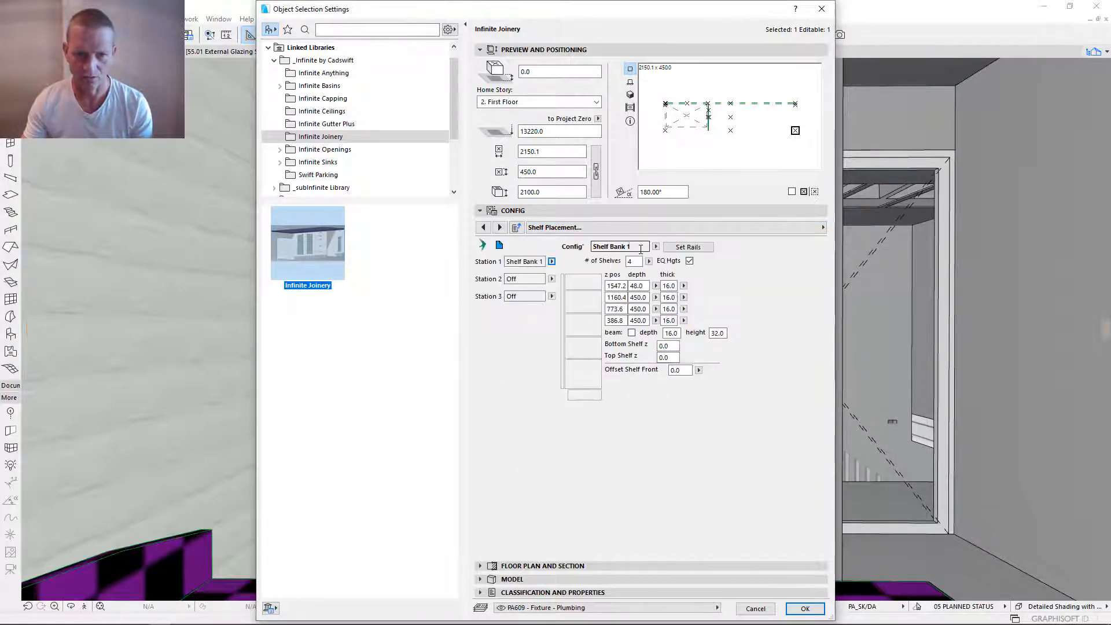
- With Shelf Bank 1 chosen for configuration, set its number of shelves to 1
{"action": "left_click_drag", "start_coordinate": [638, 247], "coordinate": [586, 255]}
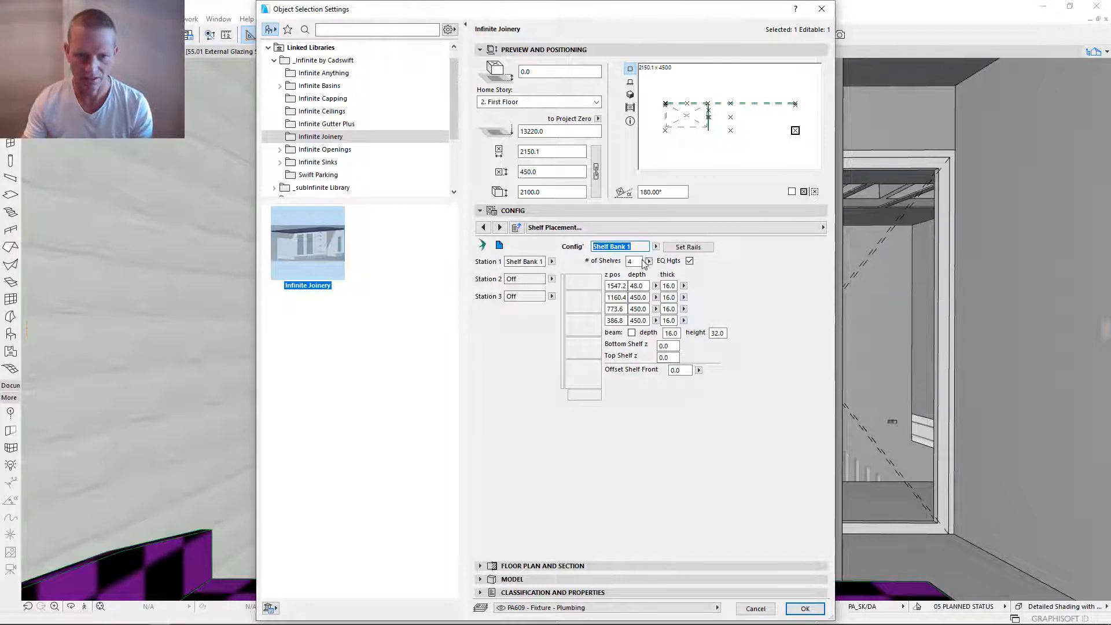
{"action": "left_click", "coordinate": [656, 247]}
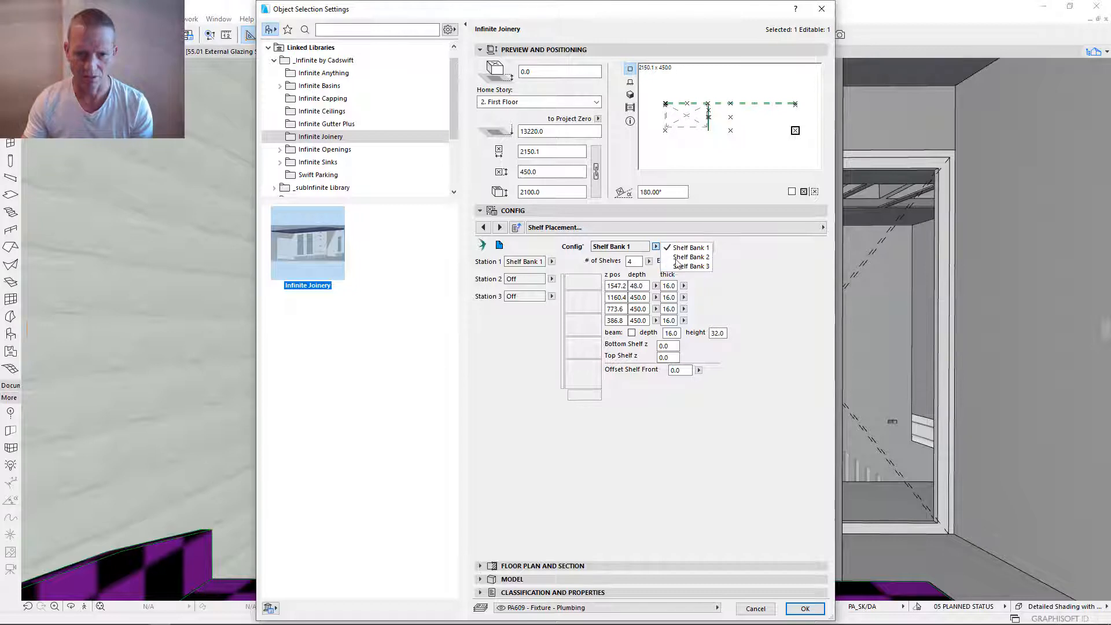
{"action": "left_click", "coordinate": [689, 248]}
{"action": "double_click", "coordinate": [639, 261]}
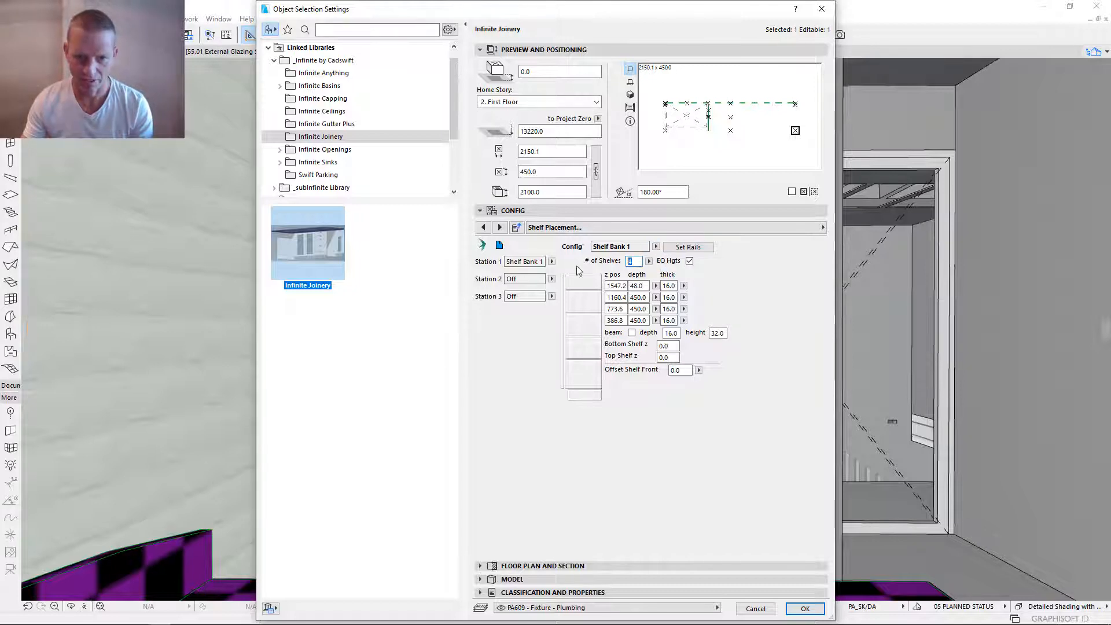
{"action": "type", "text": "1"}
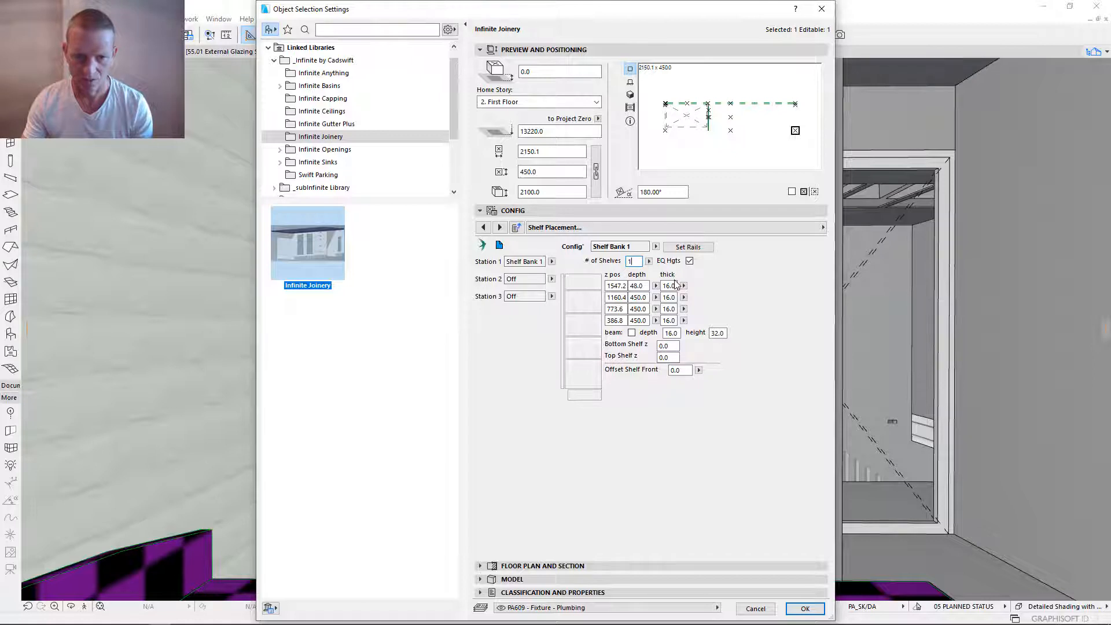
{"action": "key", "text": "Return"}
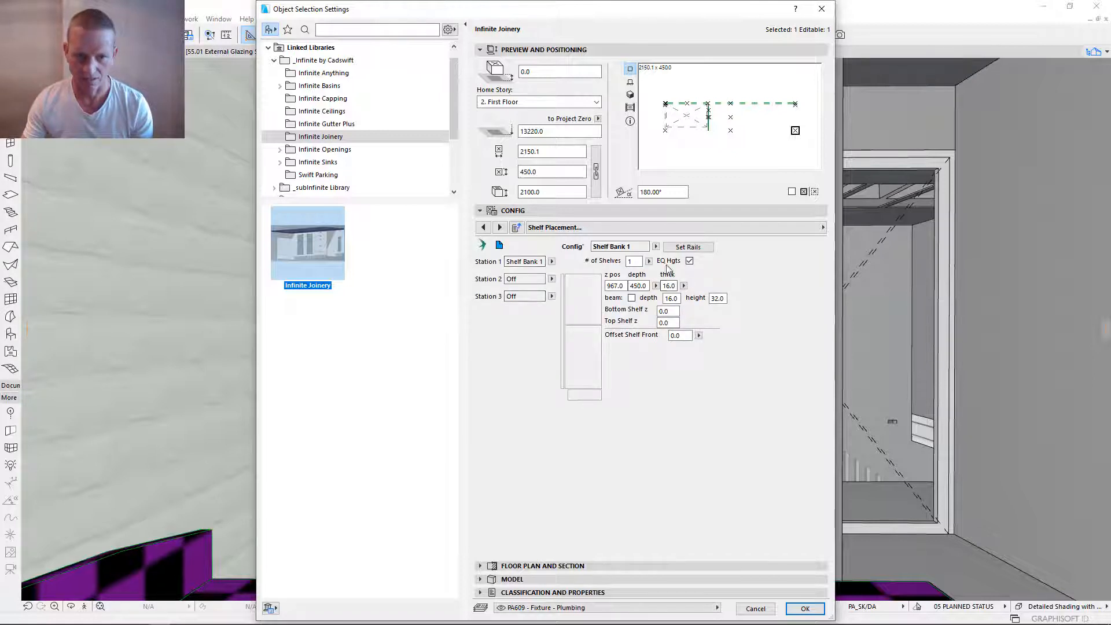
- Try to set the z position of Shelf Bank 1's shelf to 2100 mm with EQ Hgts on
{"action": "double_click", "coordinate": [626, 286]}
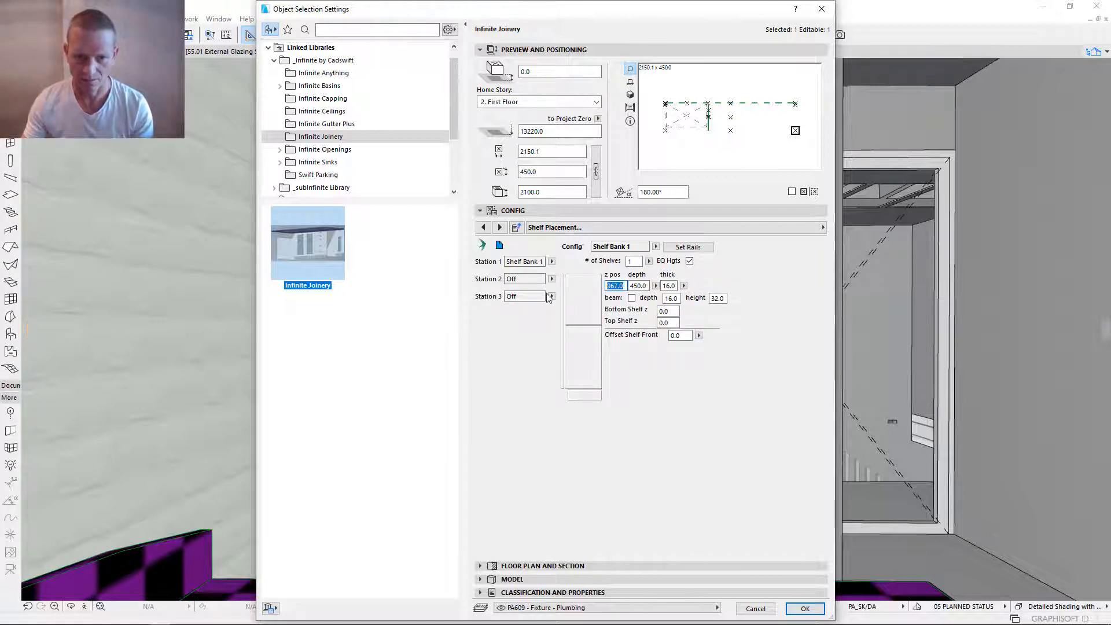
{"action": "type", "text": "2100"}
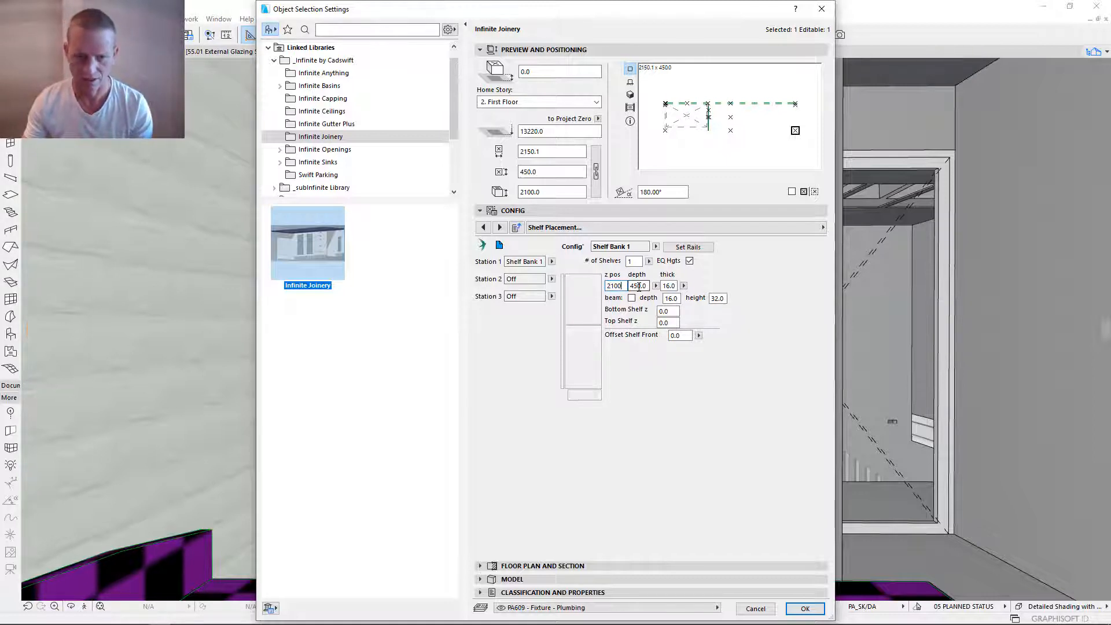
{"action": "key", "text": "Return"}
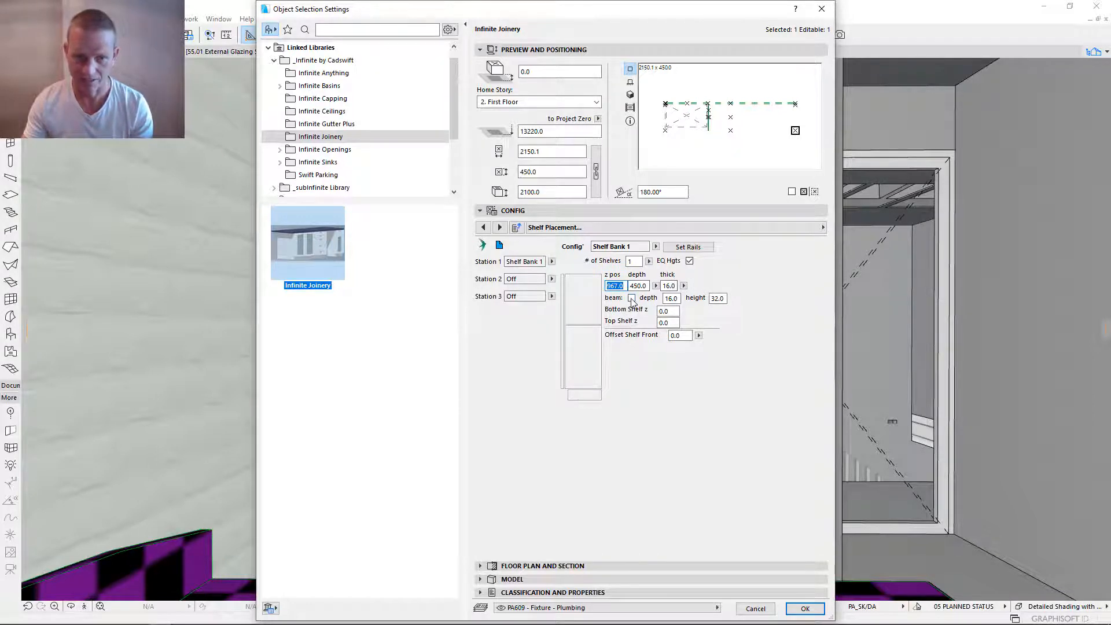
{"action": "left_click", "coordinate": [671, 286]}
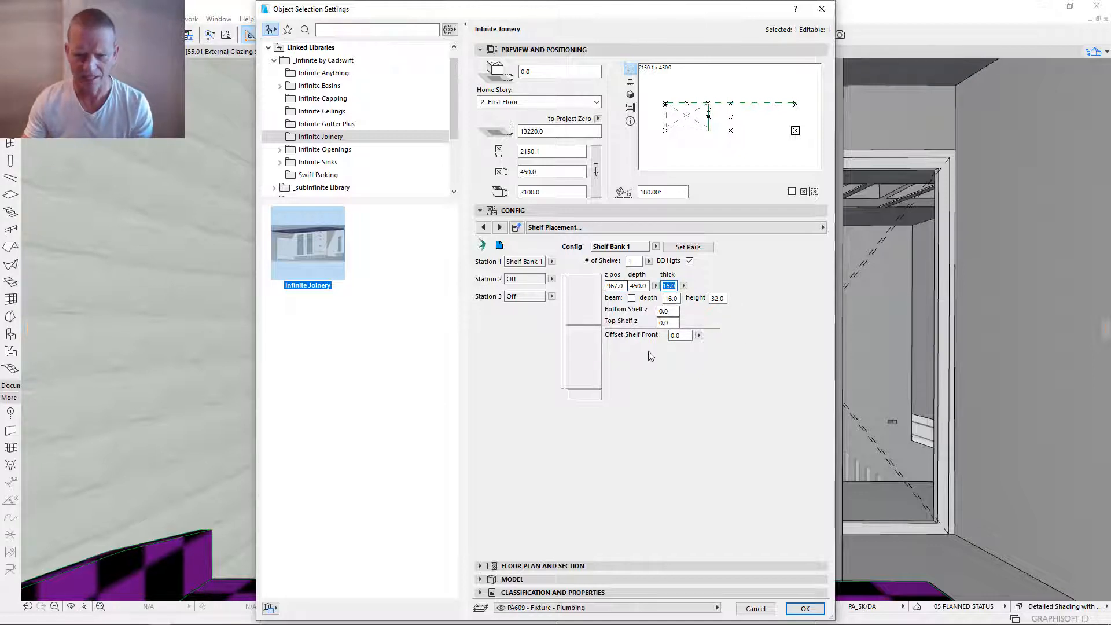
- Turn off EQ Hgts for Shelf Bank 1 and set its shelf's z position to 2100 mm
{"action": "left_click", "coordinate": [690, 261]}
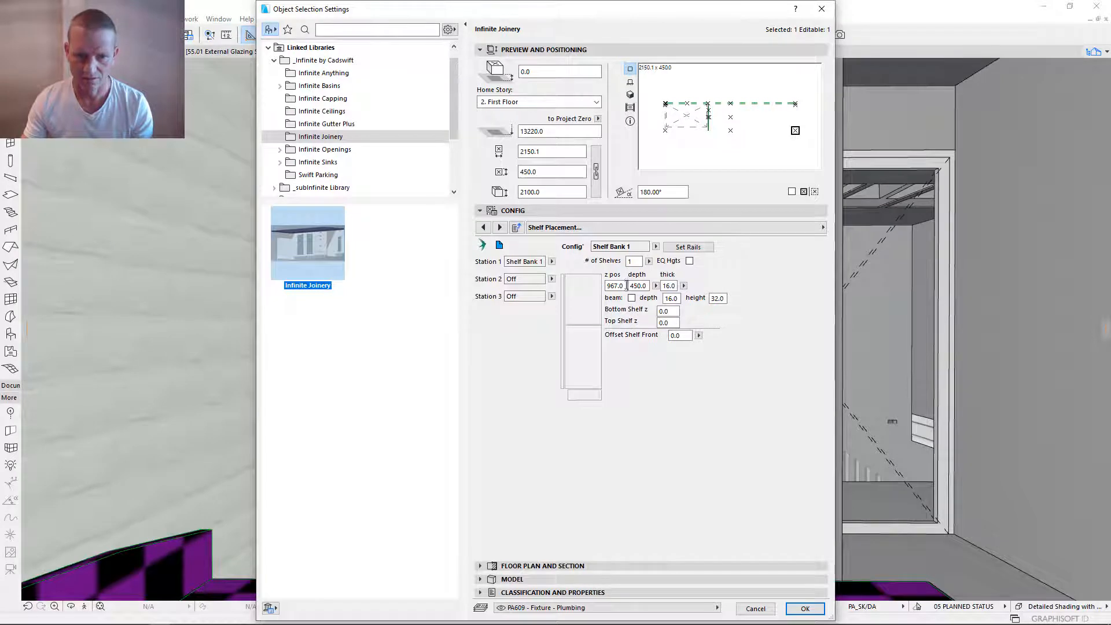
{"action": "left_click", "coordinate": [626, 286]}
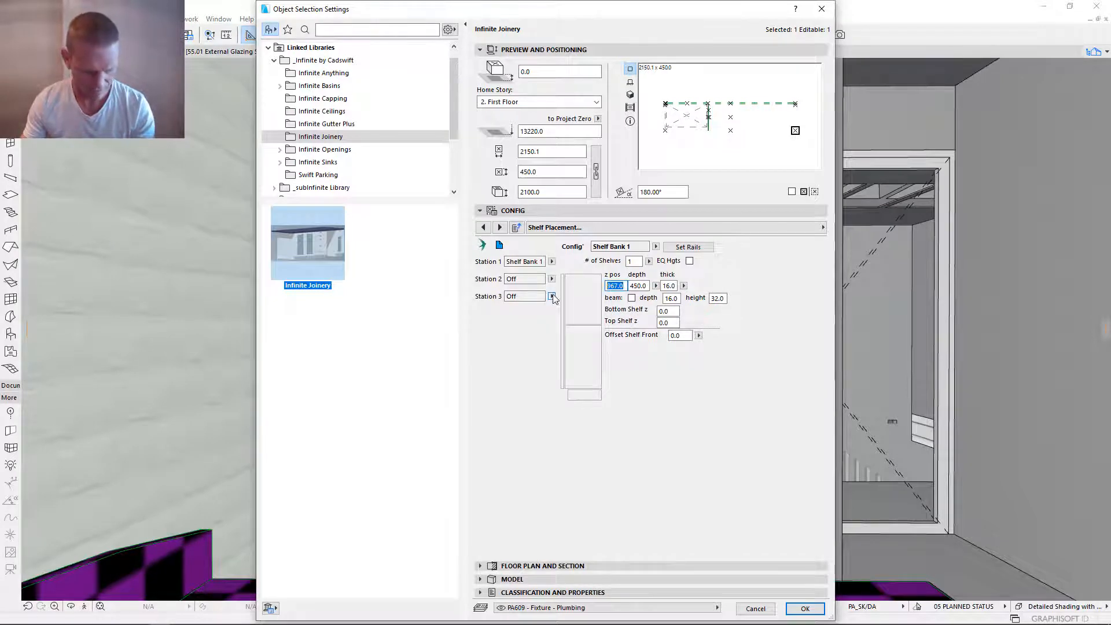
{"action": "type", "text": "210"}
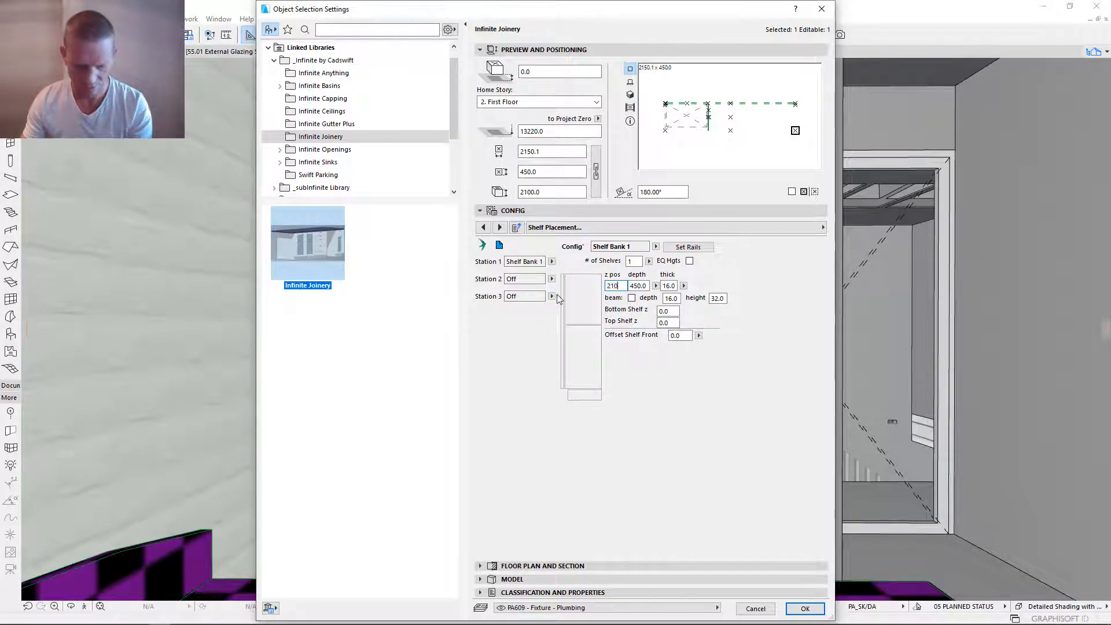
{"action": "type", "text": "0"}
{"action": "key", "text": "Return"}
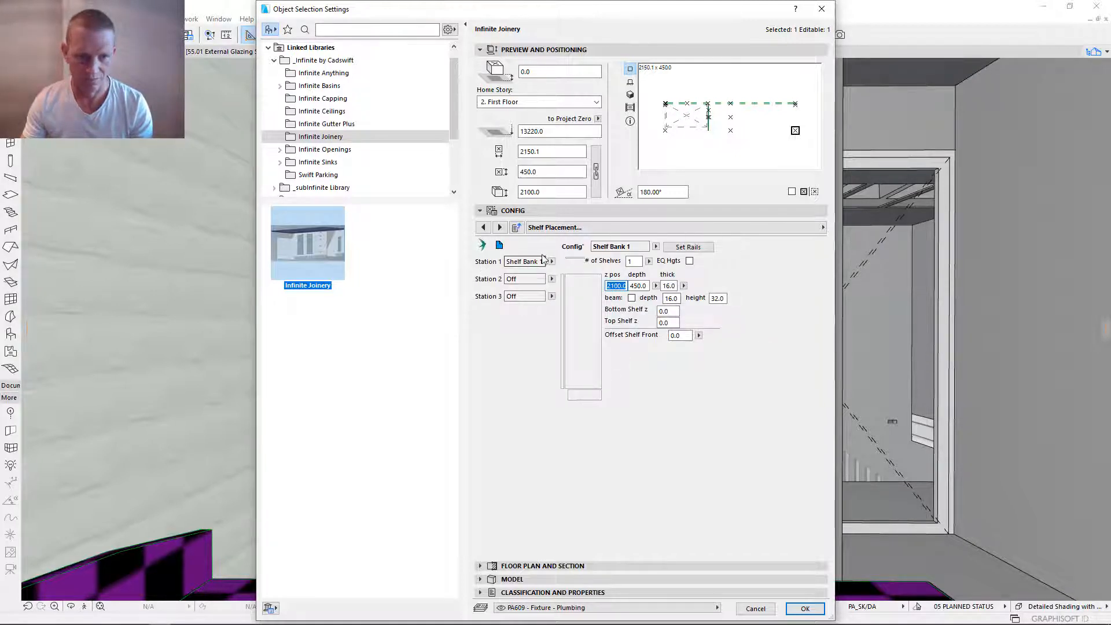
{"action": "left_click", "coordinate": [551, 279]}
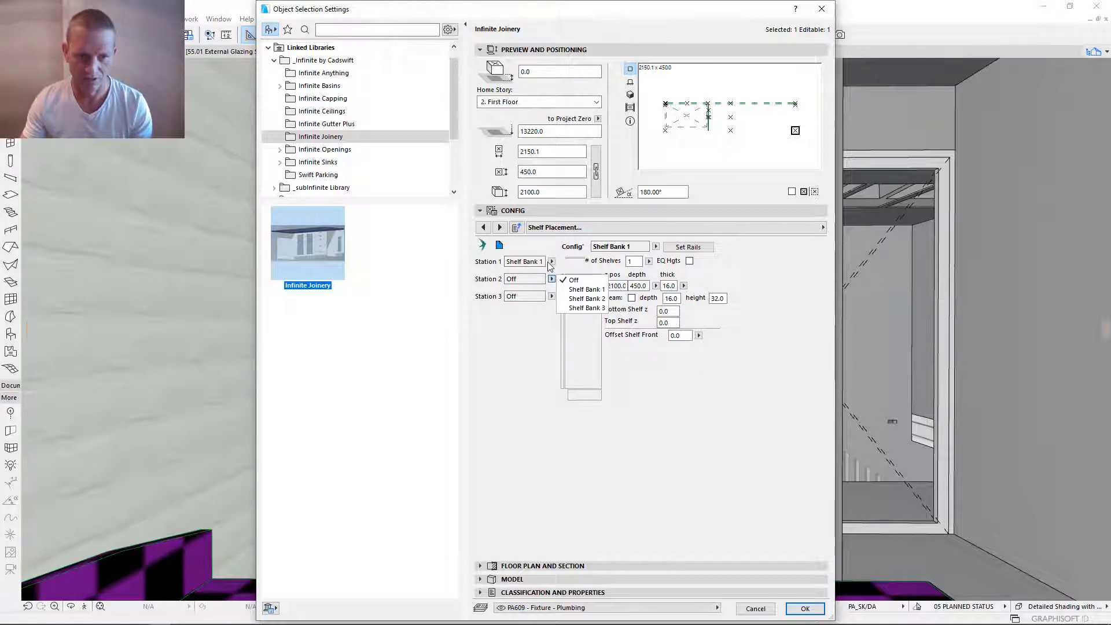
{"action": "left_click", "coordinate": [553, 280]}
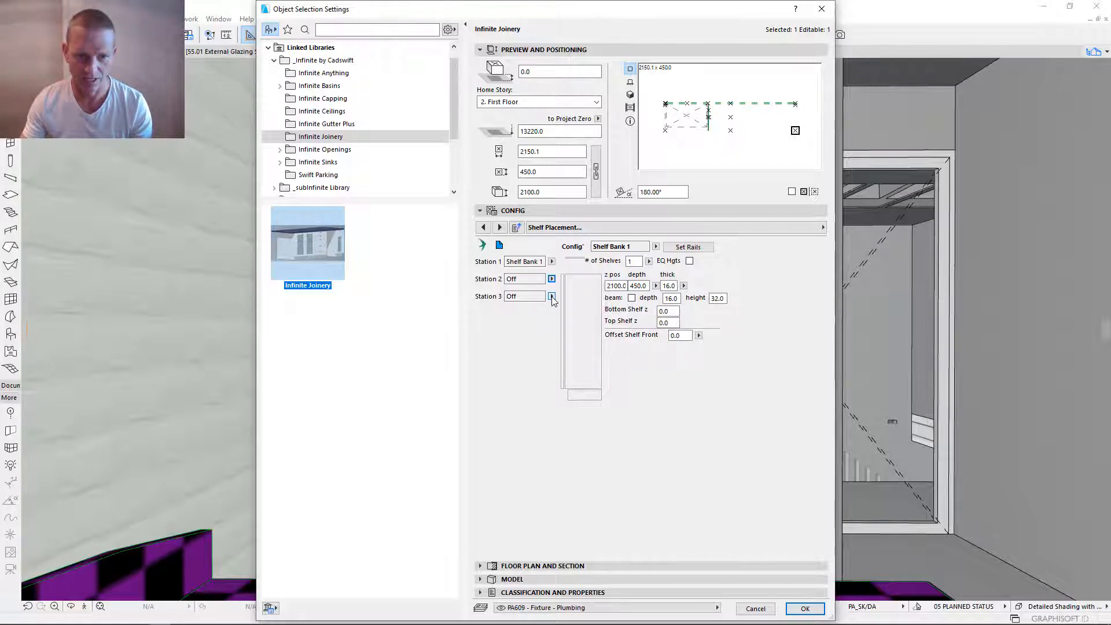
{"action": "left_click", "coordinate": [552, 296]}
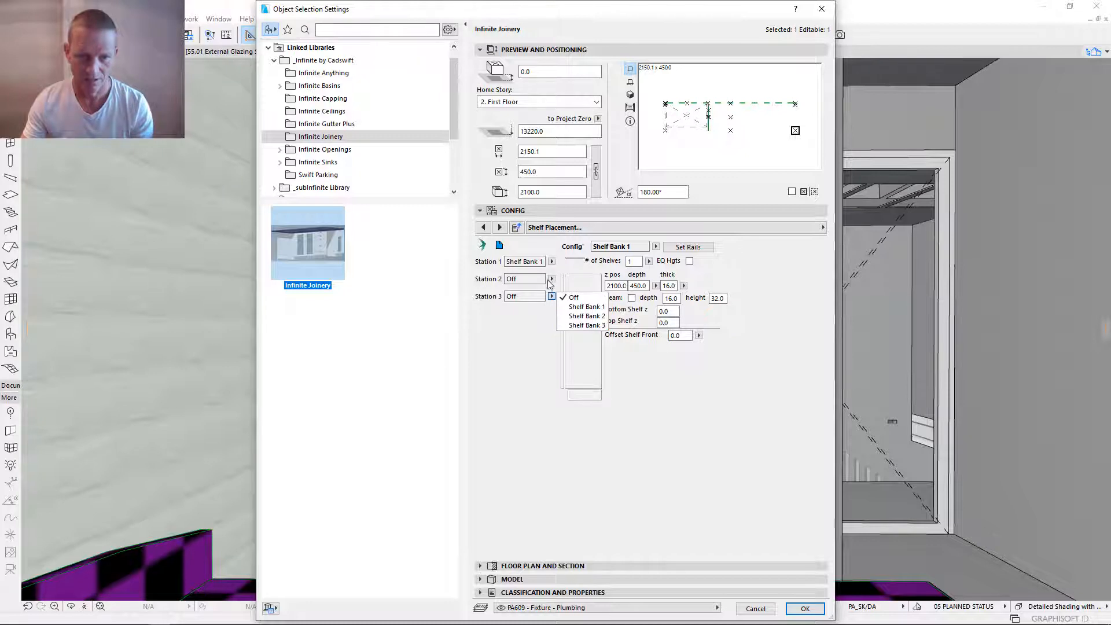
{"action": "left_click", "coordinate": [551, 280]}
{"action": "left_click", "coordinate": [552, 280]}
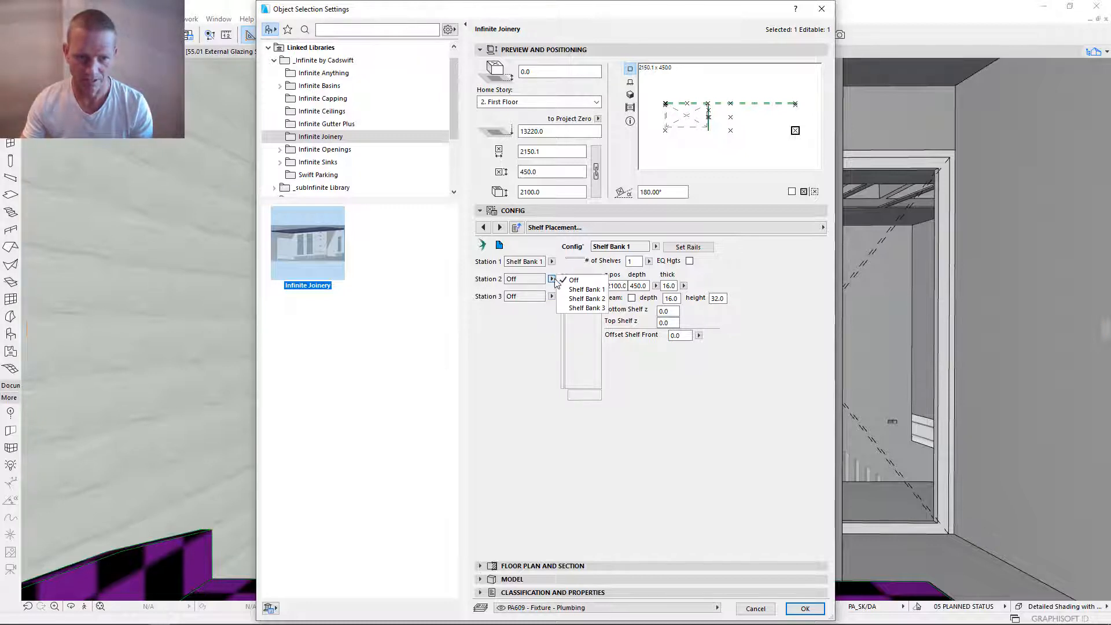
{"action": "left_click", "coordinate": [573, 280]}
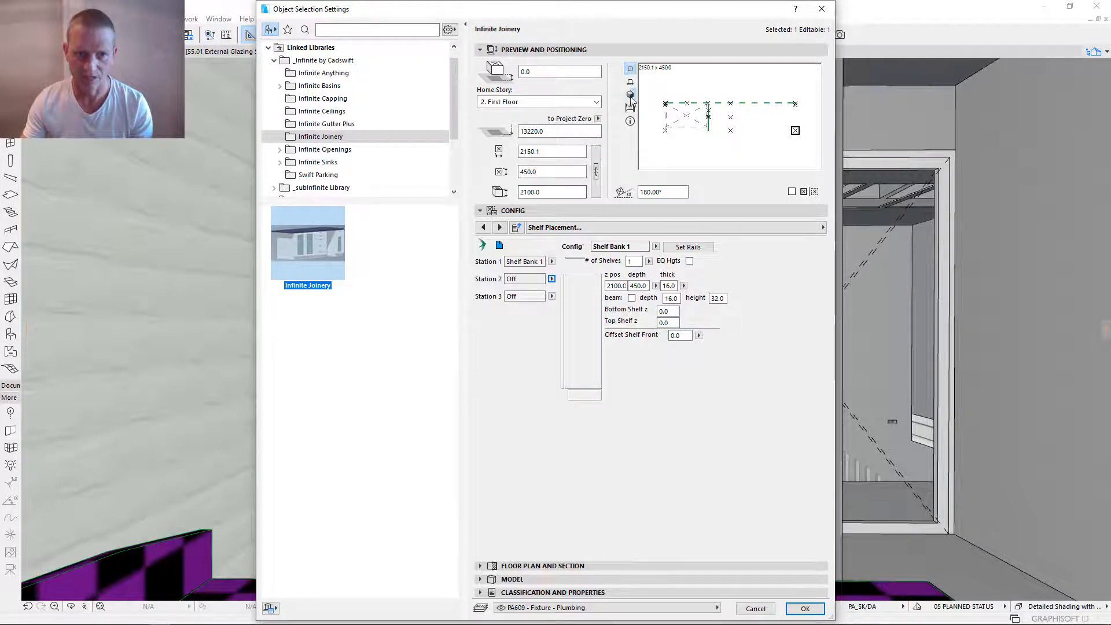
- Switch the joinery preview to the 3D view and apply the shelf settings
{"action": "left_click", "coordinate": [630, 94]}
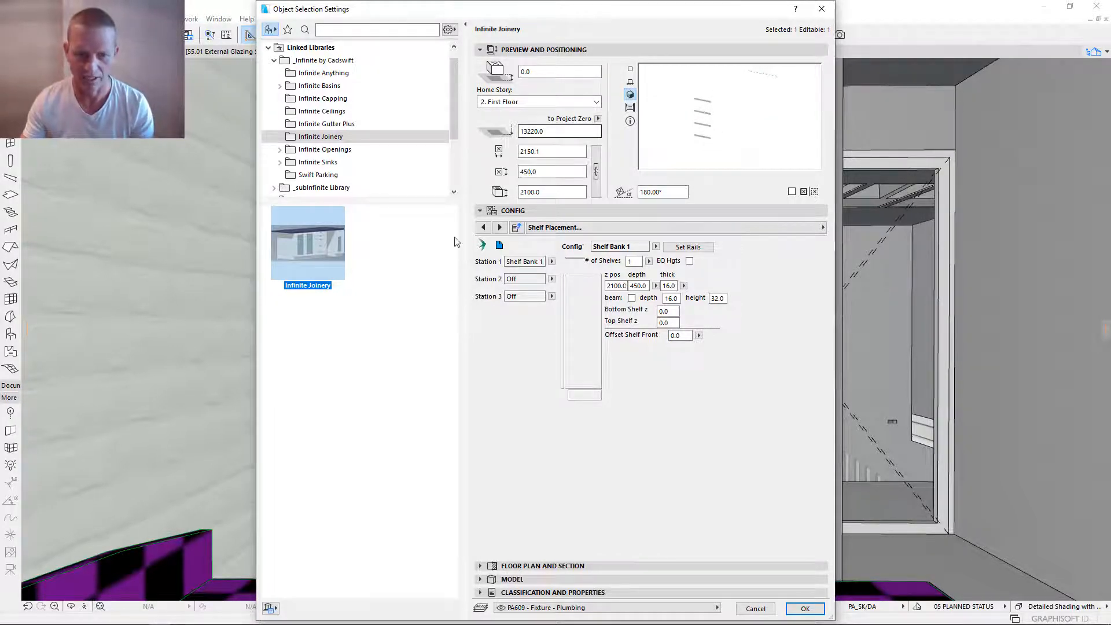
{"action": "left_click", "coordinate": [805, 607]}
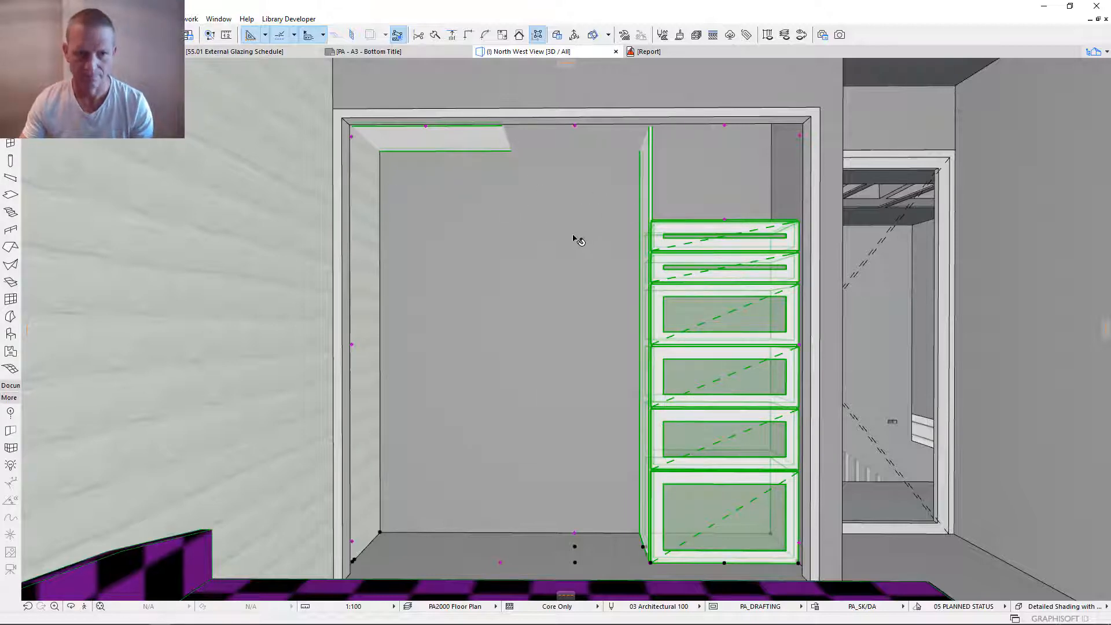
- Reopen the joinery's settings and assign Shelf Bank 1 to Stations 2 and 3
{"action": "key", "text": "ctrl+t"}
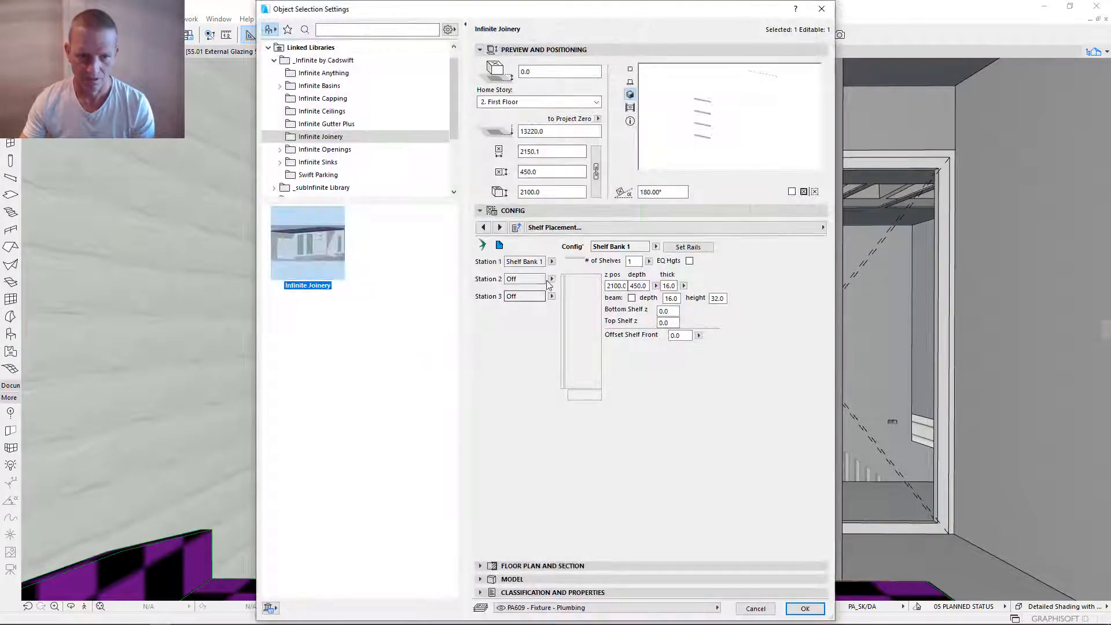
{"action": "left_click", "coordinate": [551, 279]}
{"action": "left_click", "coordinate": [585, 290]}
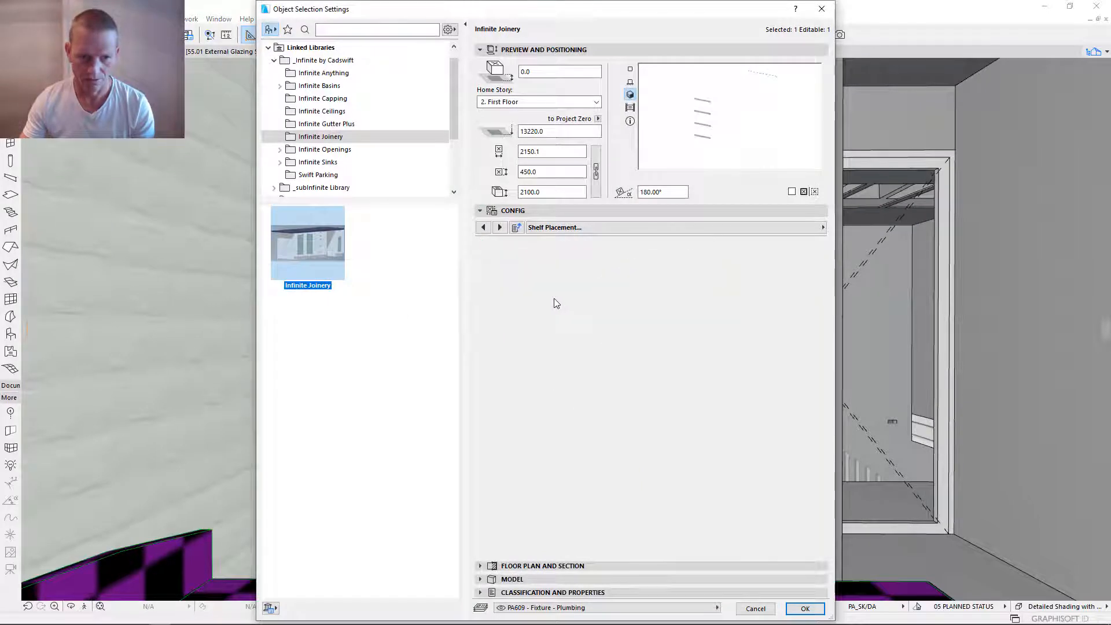
{"action": "left_click", "coordinate": [552, 297]}
{"action": "left_click", "coordinate": [585, 307]}
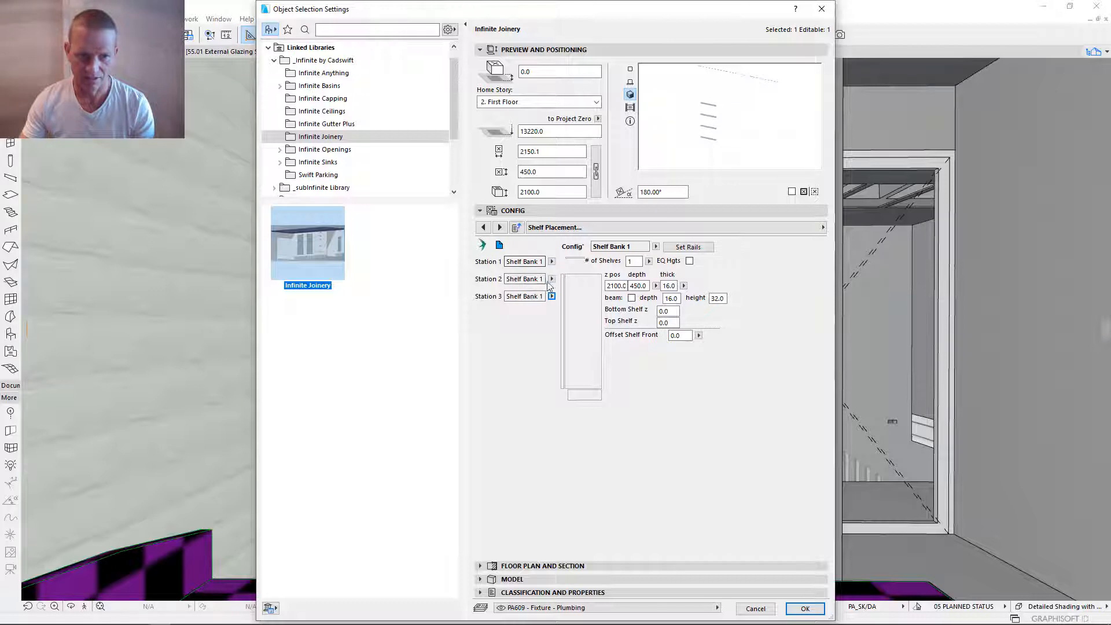
- Change the shelf bank assigned to Stations 1 and 2 to Shelf Bank 2
{"action": "left_click", "coordinate": [552, 261]}
{"action": "left_click", "coordinate": [564, 281]}
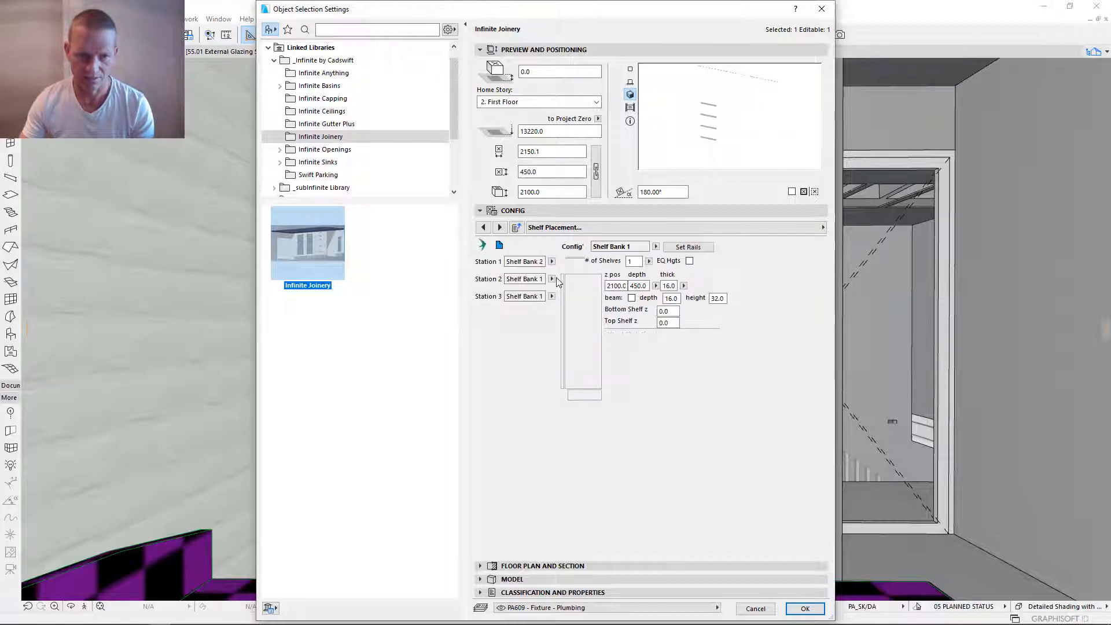
{"action": "left_click", "coordinate": [552, 279]}
{"action": "left_click", "coordinate": [573, 297]}
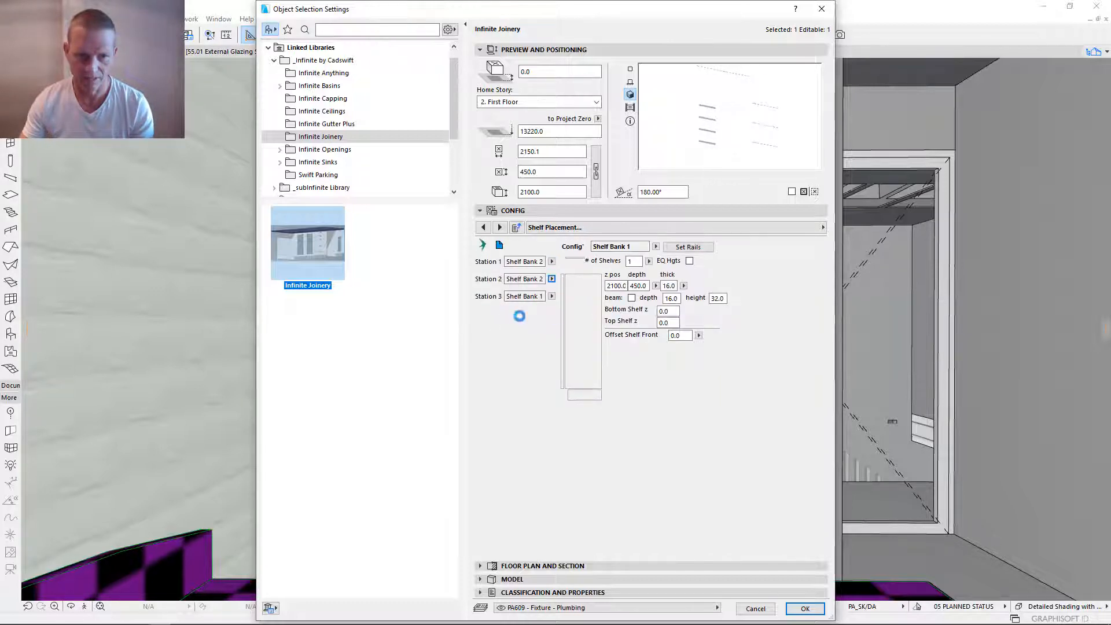
- Switch the shelf configuration to Shelf Bank 2, set it to 2 shelves and turn off EQ Hgts
{"action": "left_click", "coordinate": [639, 262]}
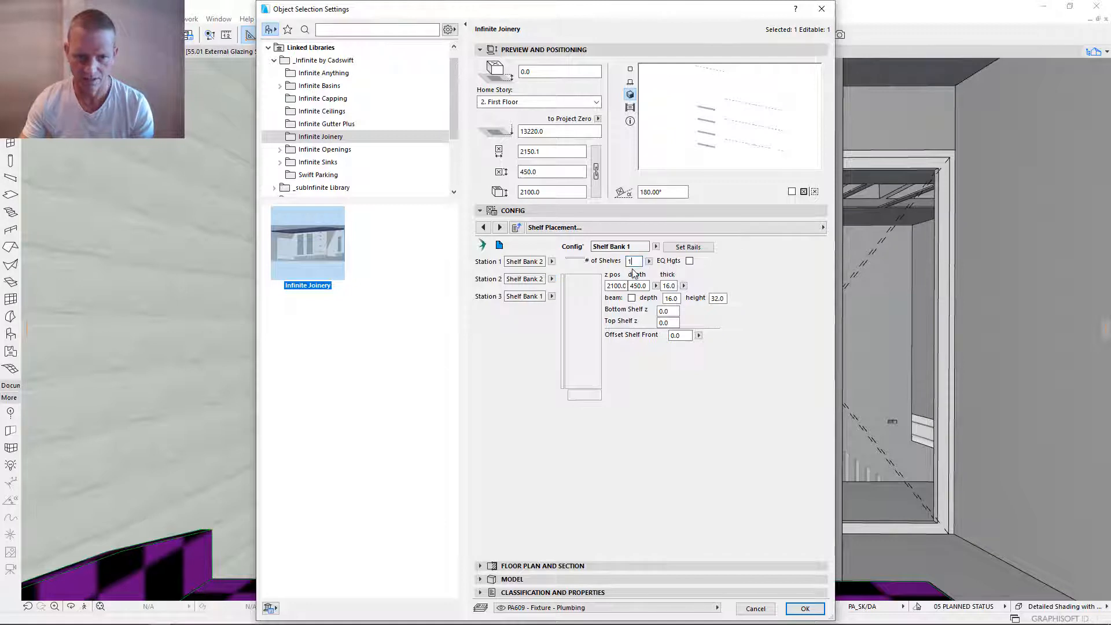
{"action": "left_click", "coordinate": [656, 247]}
{"action": "left_click", "coordinate": [678, 261]}
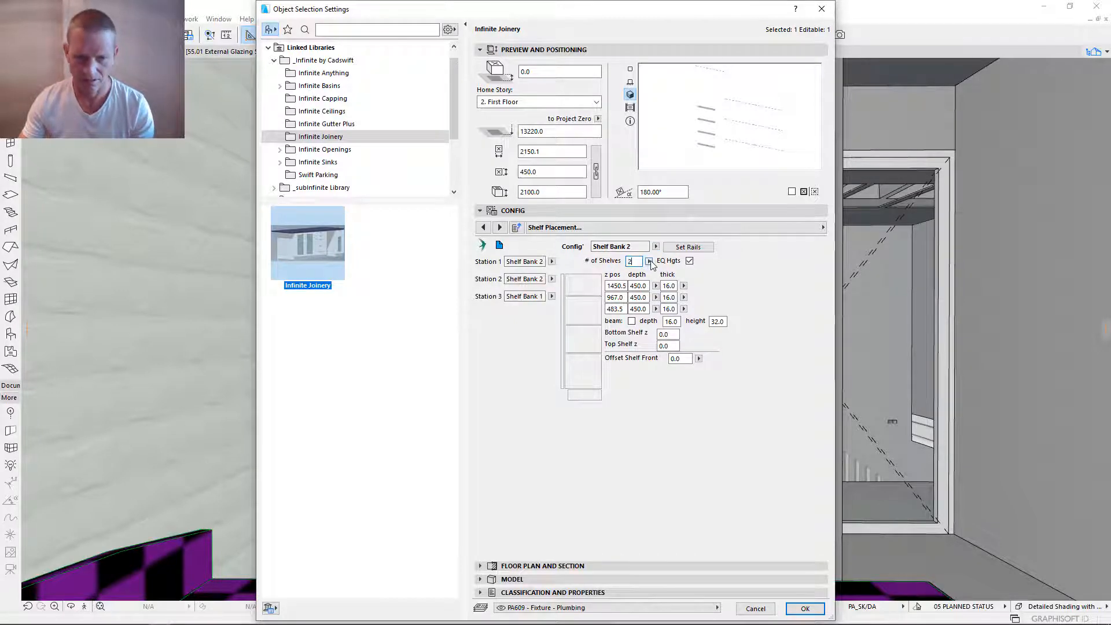
{"action": "key", "text": "Tab"}
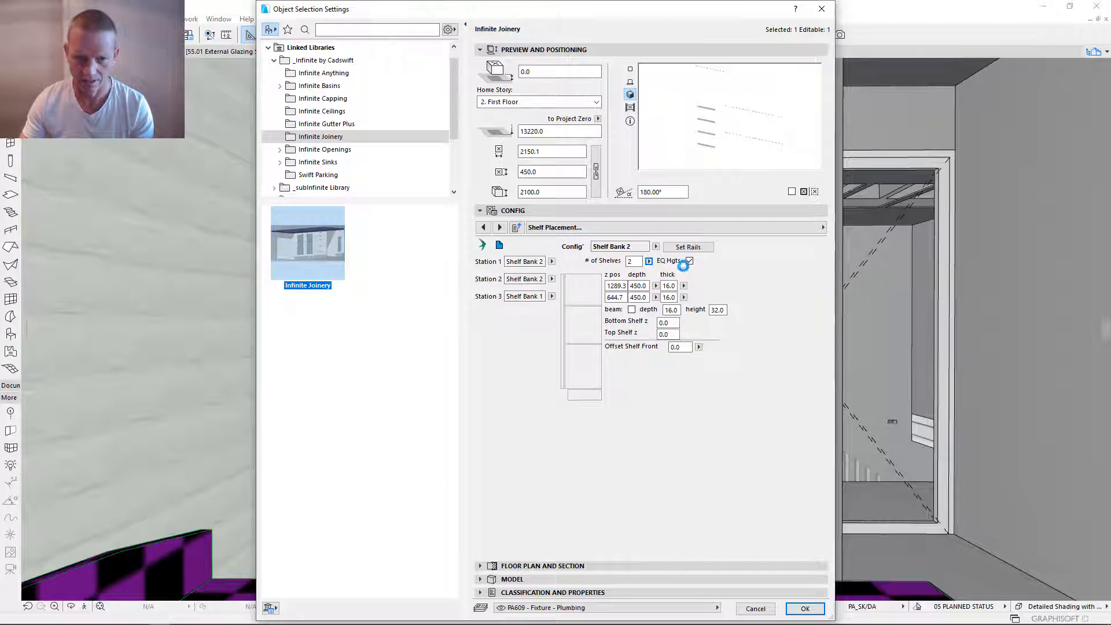
{"action": "left_click", "coordinate": [689, 261]}
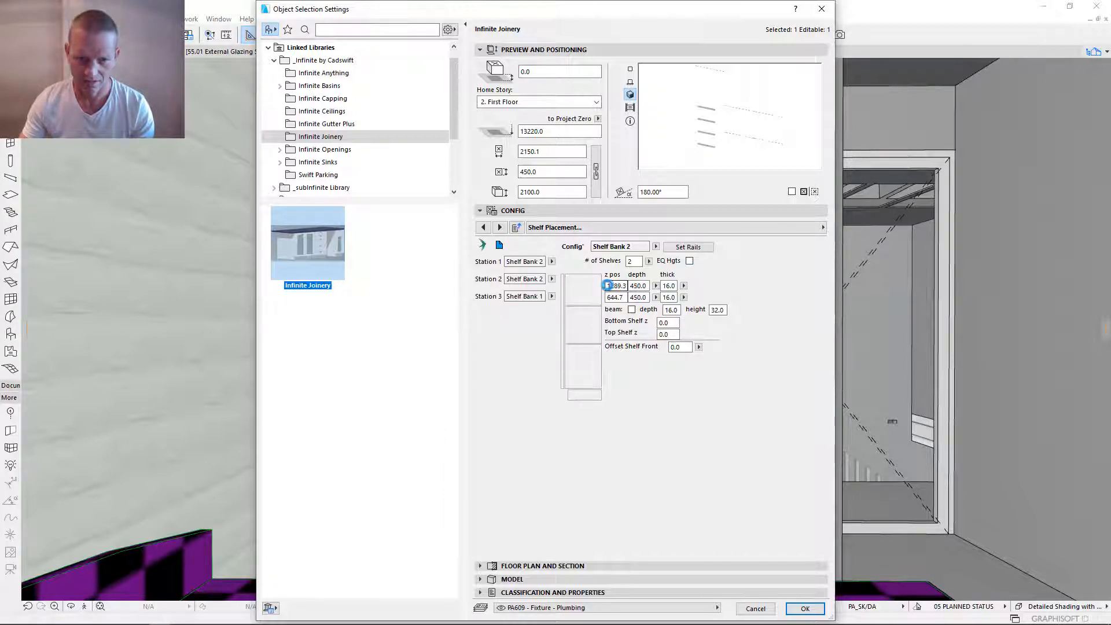
- Set Shelf Bank 2's shelf z positions to 2100 mm and 1700 mm and apply the joinery settings
{"action": "left_click_drag", "start_coordinate": [607, 285], "coordinate": [638, 286]}
{"action": "type", "text": "21"}
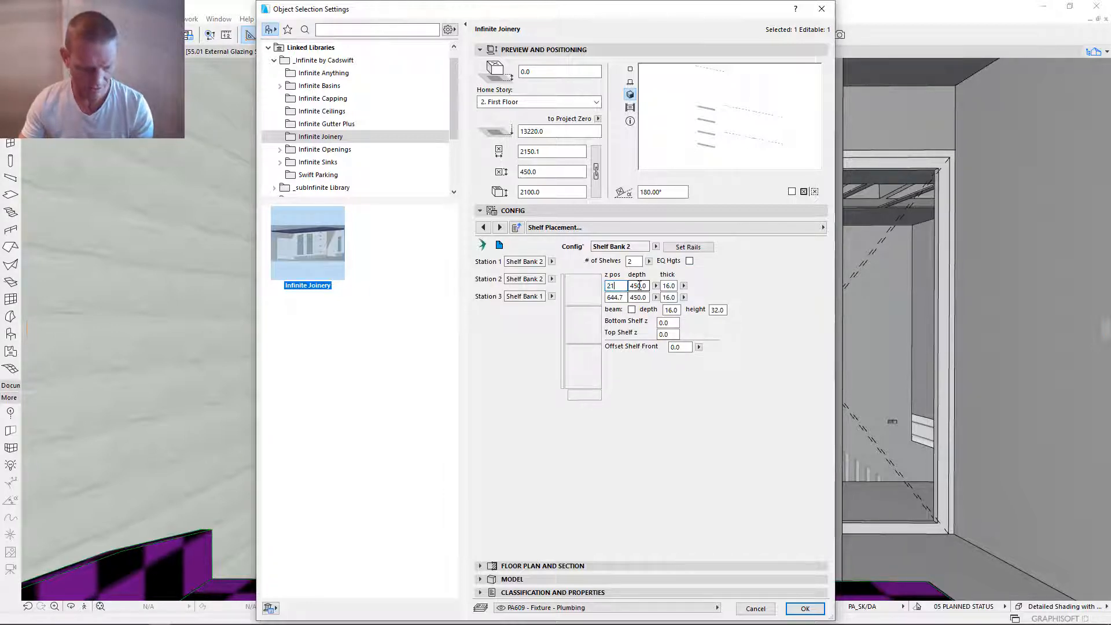
{"action": "type", "text": "00"}
{"action": "key", "text": "Tab"}
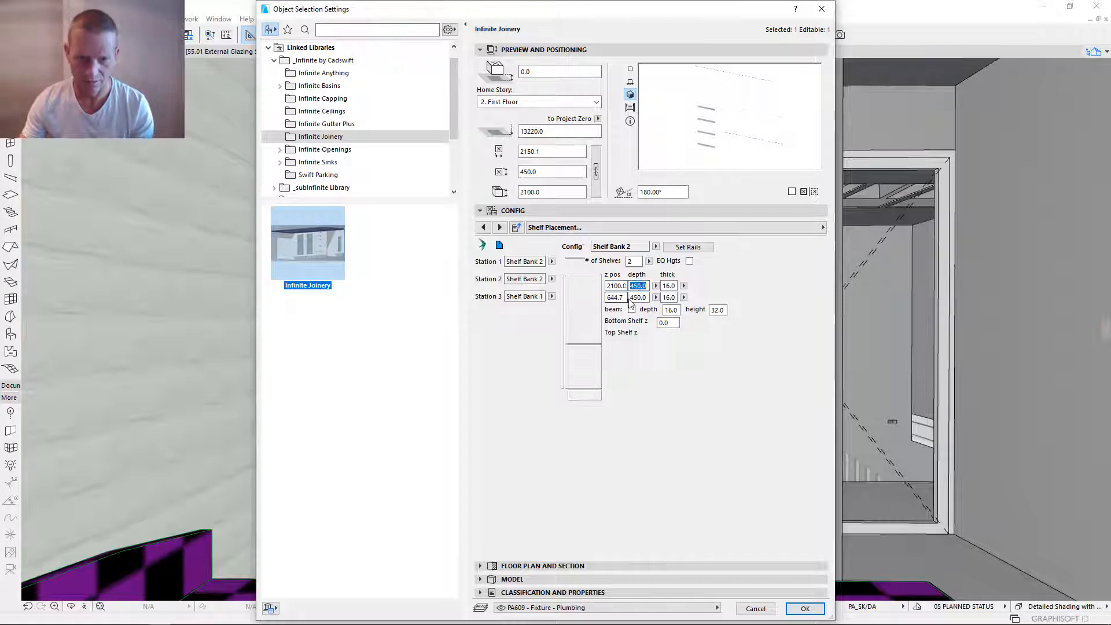
{"action": "left_click_drag", "start_coordinate": [627, 297], "coordinate": [599, 299]}
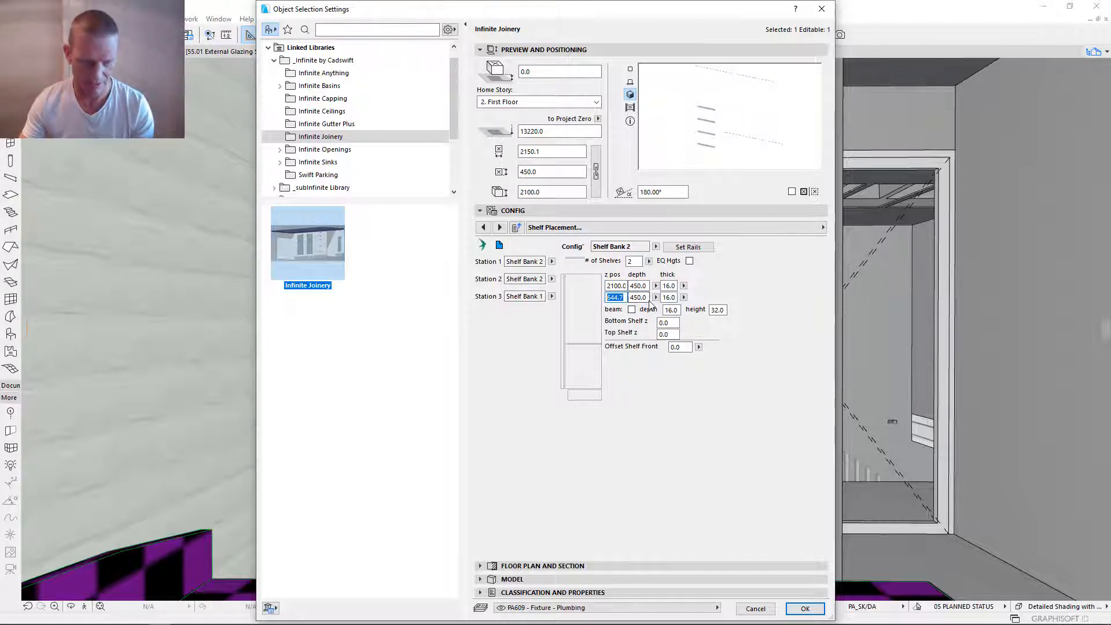
{"action": "type", "text": "1700"}
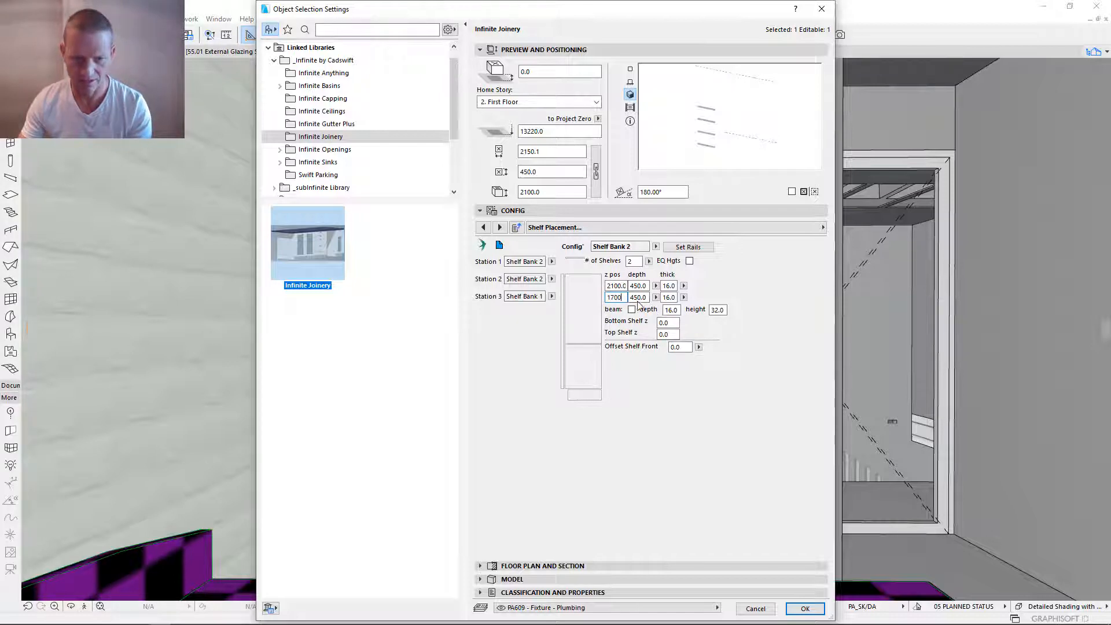
{"action": "left_click", "coordinate": [716, 289]}
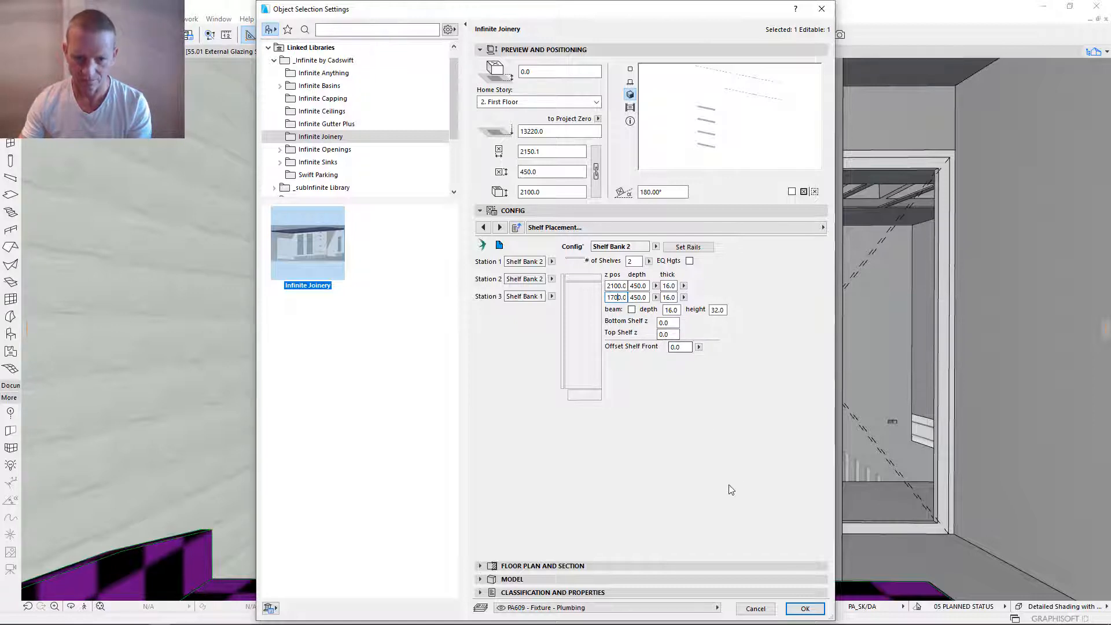
{"action": "left_click", "coordinate": [806, 608]}
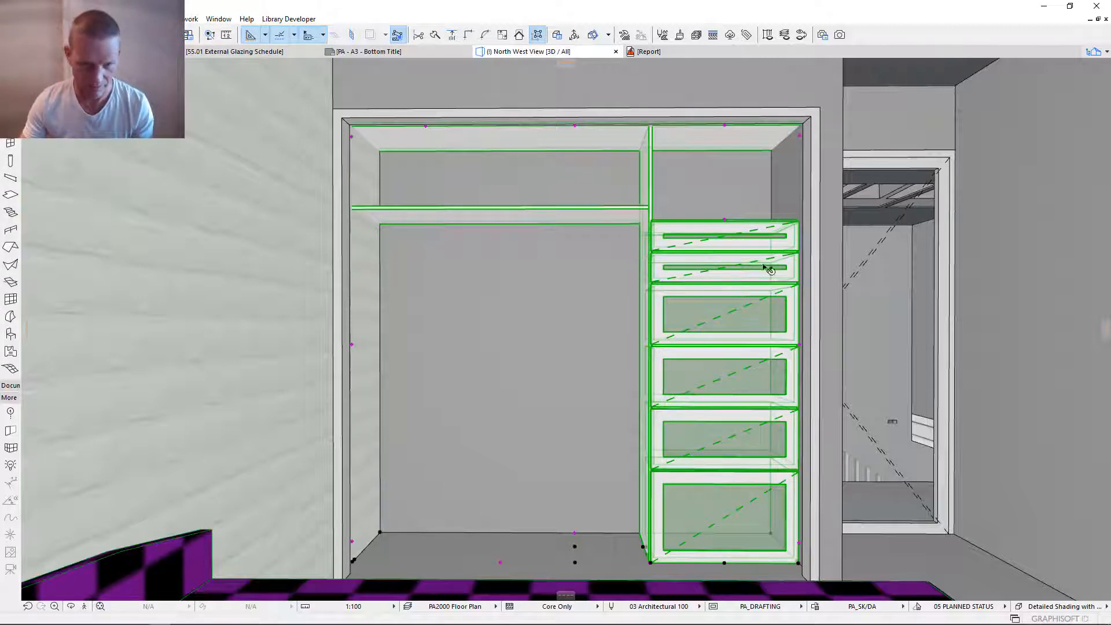
- Stretch the top of the drawer bank down to a height of 1500 mm in the 3D view
{"action": "left_click", "coordinate": [725, 222]}
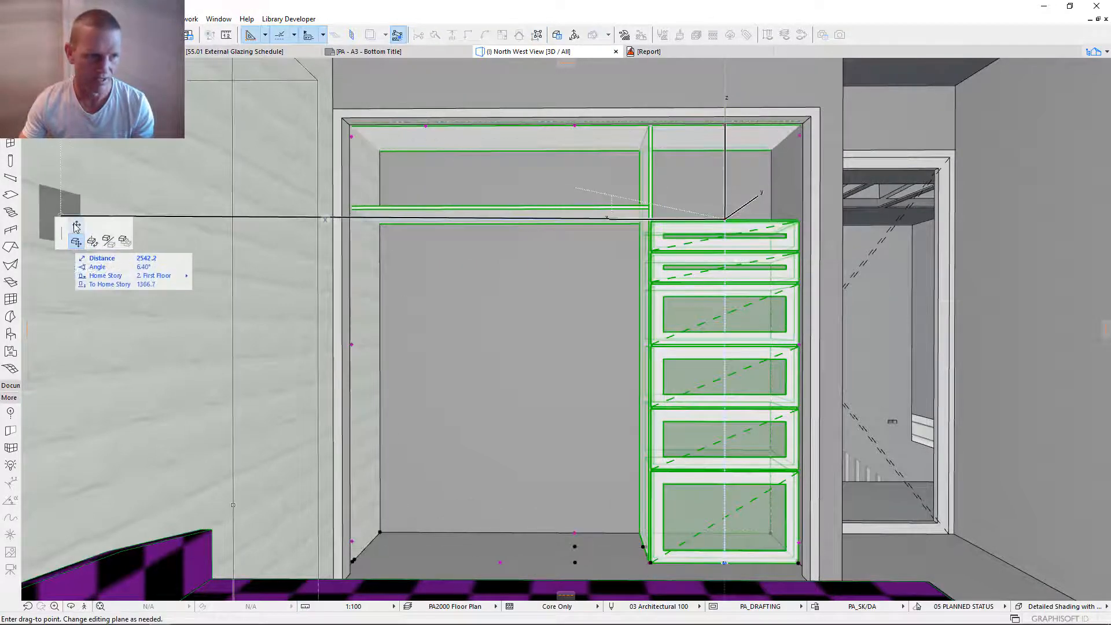
{"action": "left_click", "coordinate": [76, 225]}
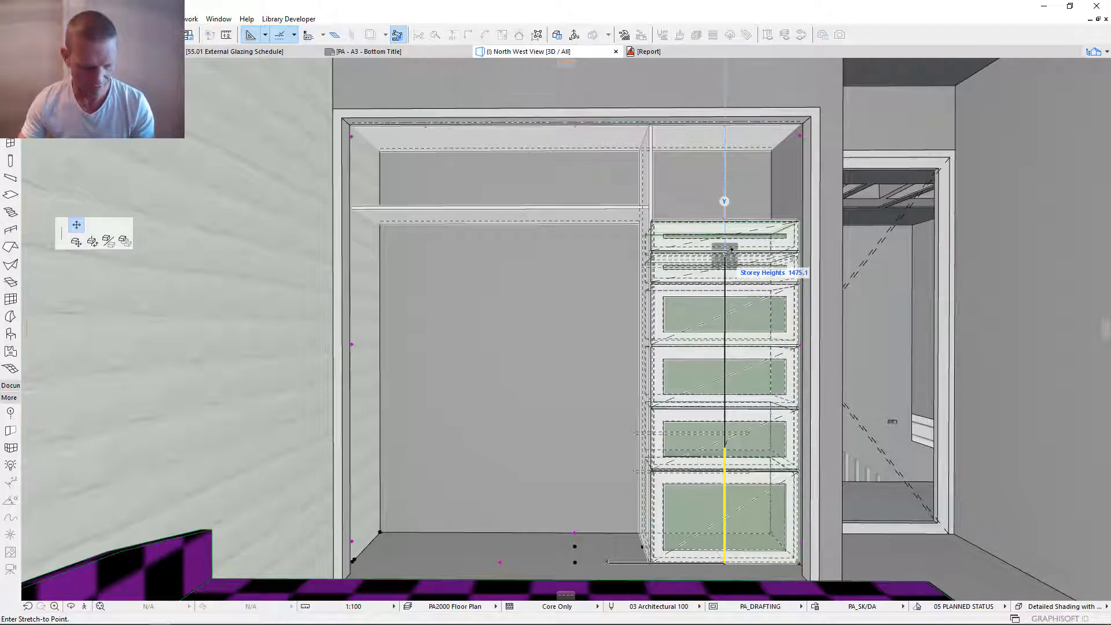
{"action": "type", "text": "15"}
{"action": "key", "text": "Return"}
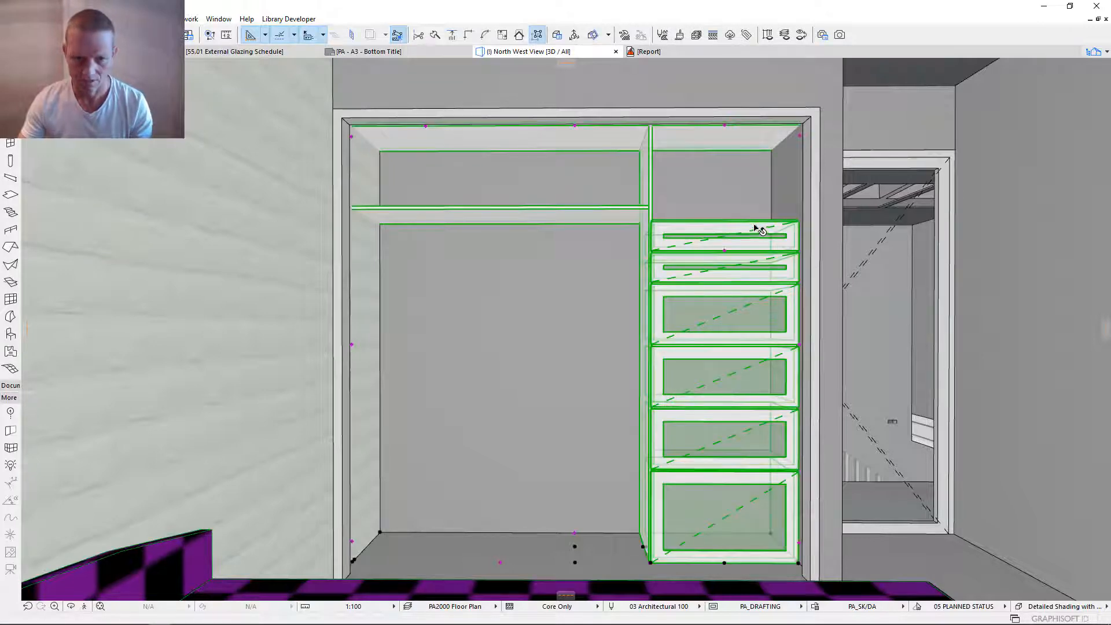
- Confirm the 1500 mm height of Drawer Bank 1 in the joinery's drawer configuration and apply the settings
{"action": "key", "text": "ctrl+t"}
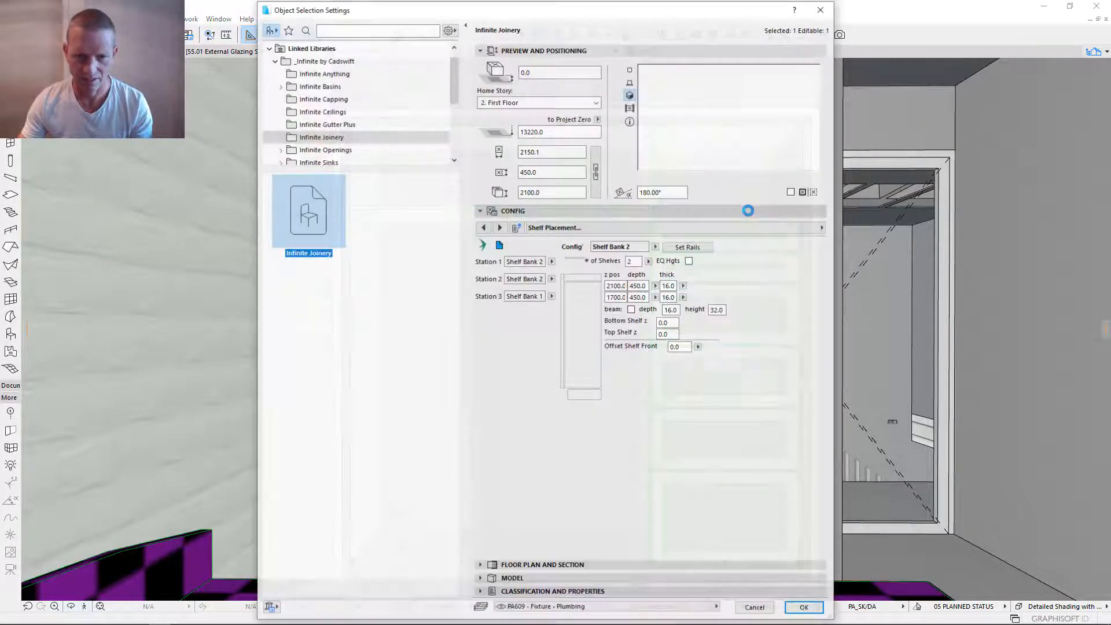
{"action": "left_click", "coordinate": [574, 228]}
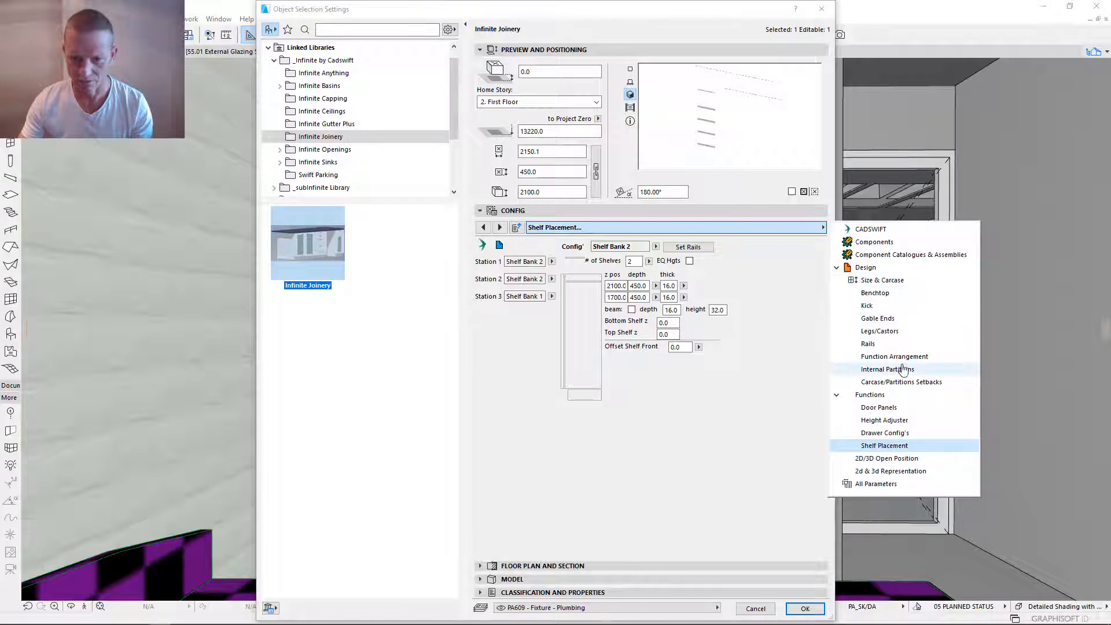
{"action": "left_click", "coordinate": [897, 435]}
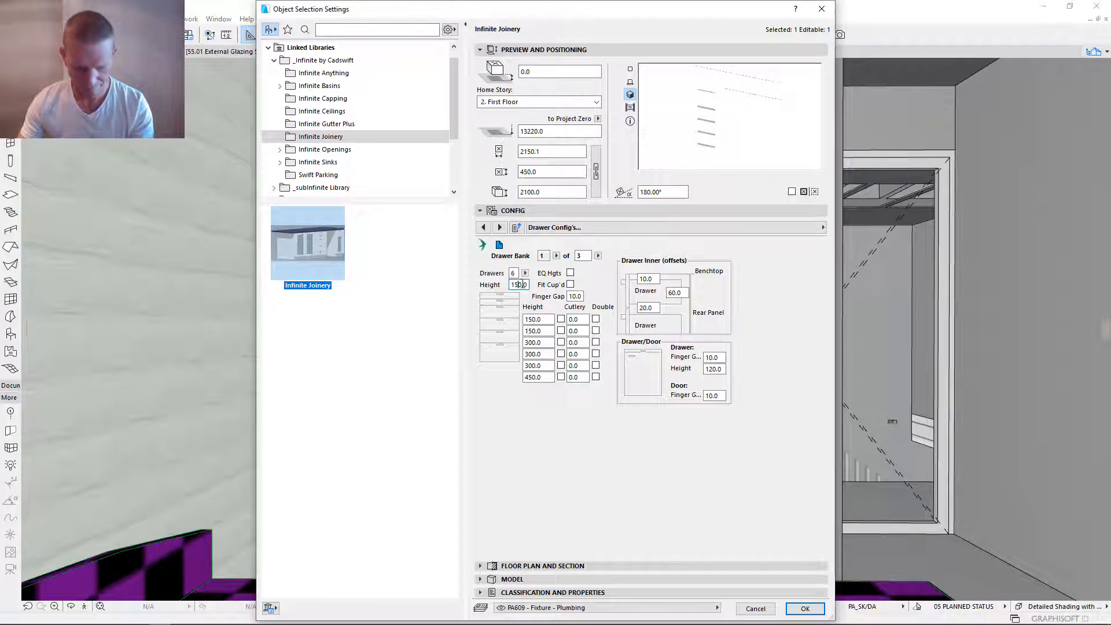
{"action": "key", "text": "Return"}
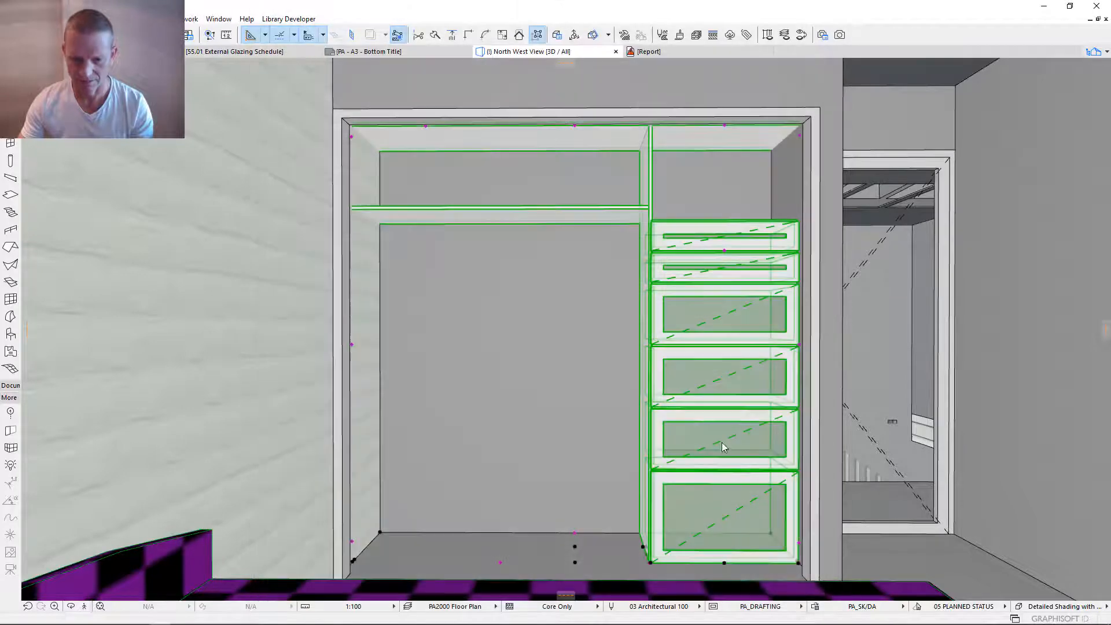
{"action": "left_click", "coordinate": [811, 609]}
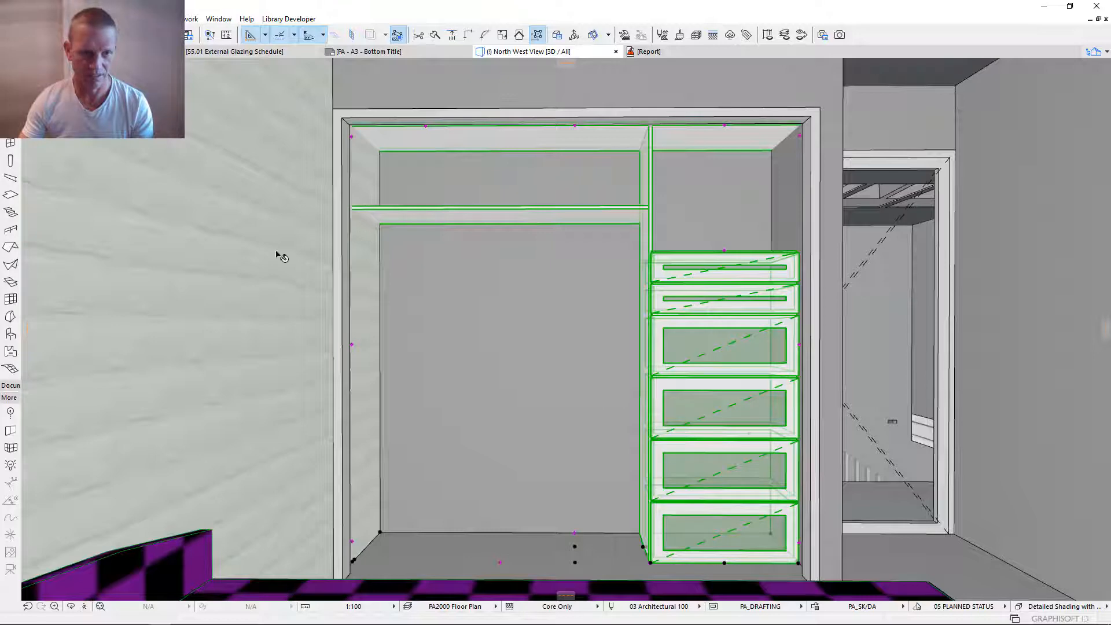
- Reopen the joinery's shelf placement settings and give Shelf Bank 2 two hangrails
{"action": "double_click", "coordinate": [555, 182]}
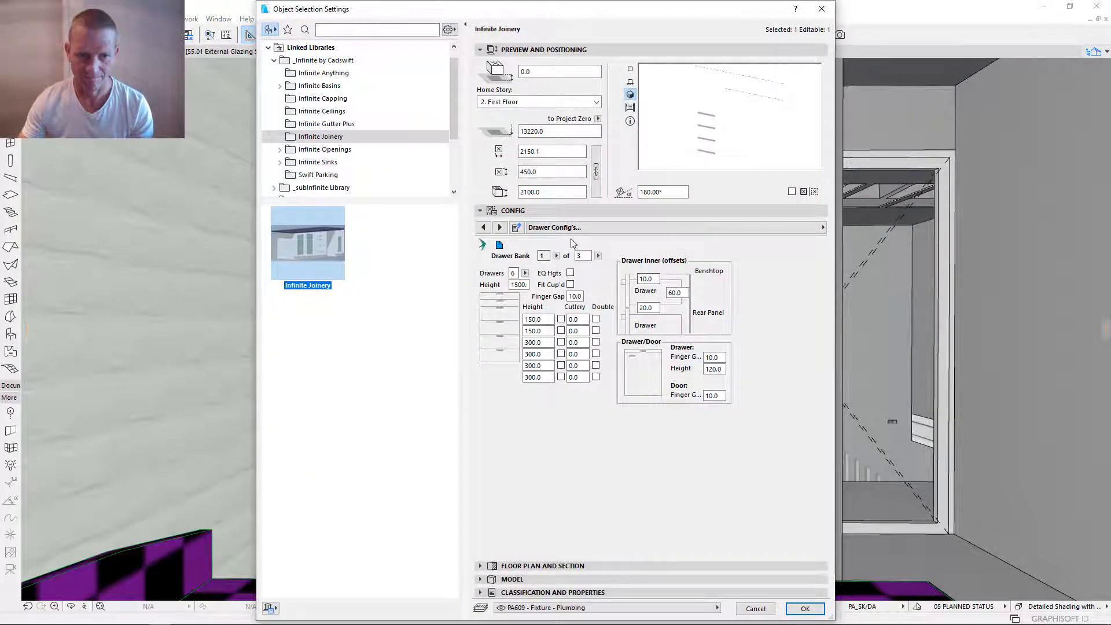
{"action": "left_click", "coordinate": [573, 227]}
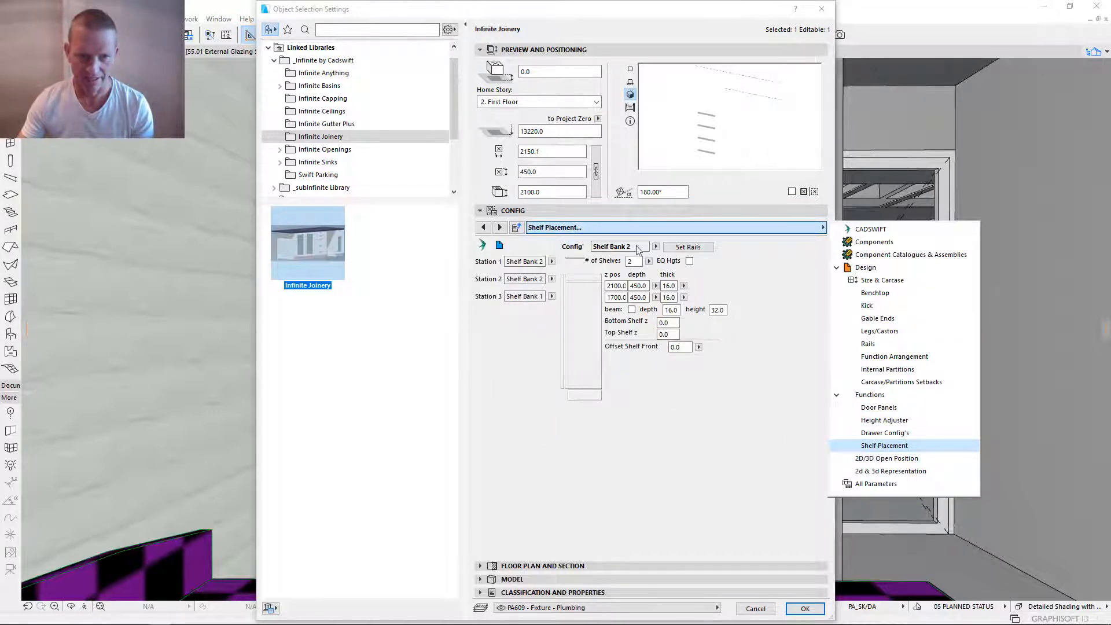
{"action": "left_click", "coordinate": [698, 252]}
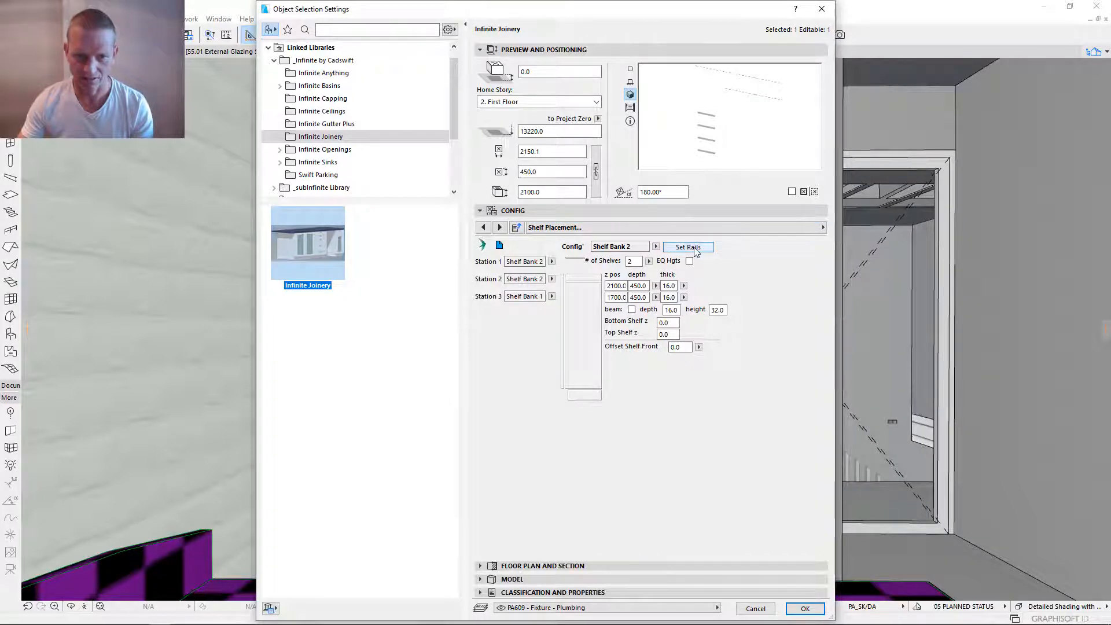
{"action": "left_click", "coordinate": [693, 248]}
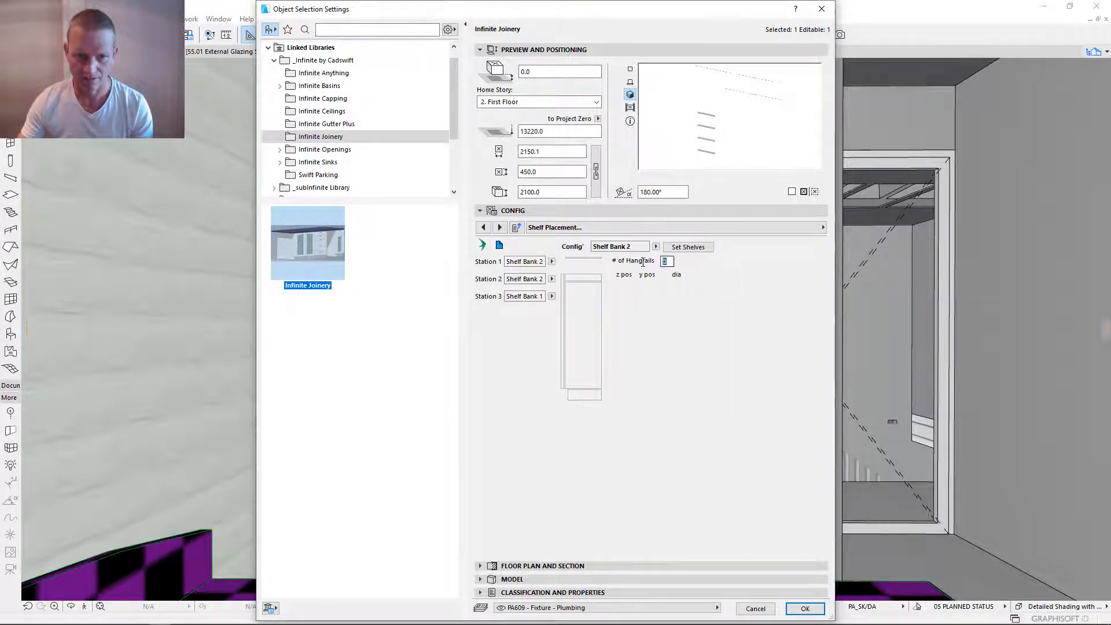
{"action": "type", "text": "2"}
{"action": "key", "text": "Return"}
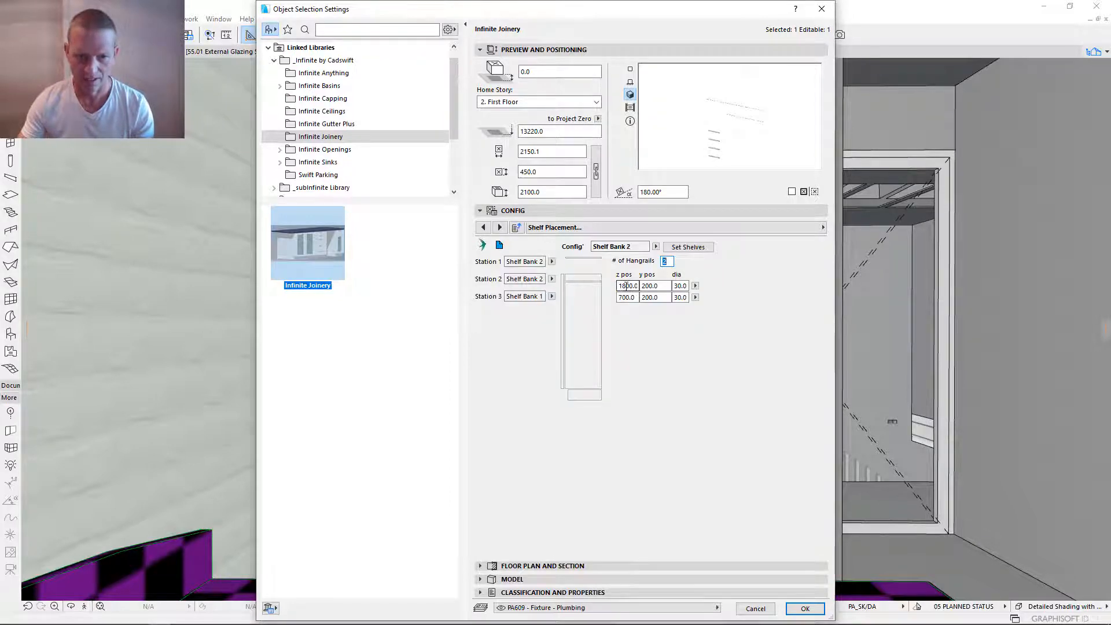
- Set the upper hangrail's z position to 1600 mm and both hangrails' y positions to 300 mm, and apply the settings
{"action": "left_click", "coordinate": [625, 286]}
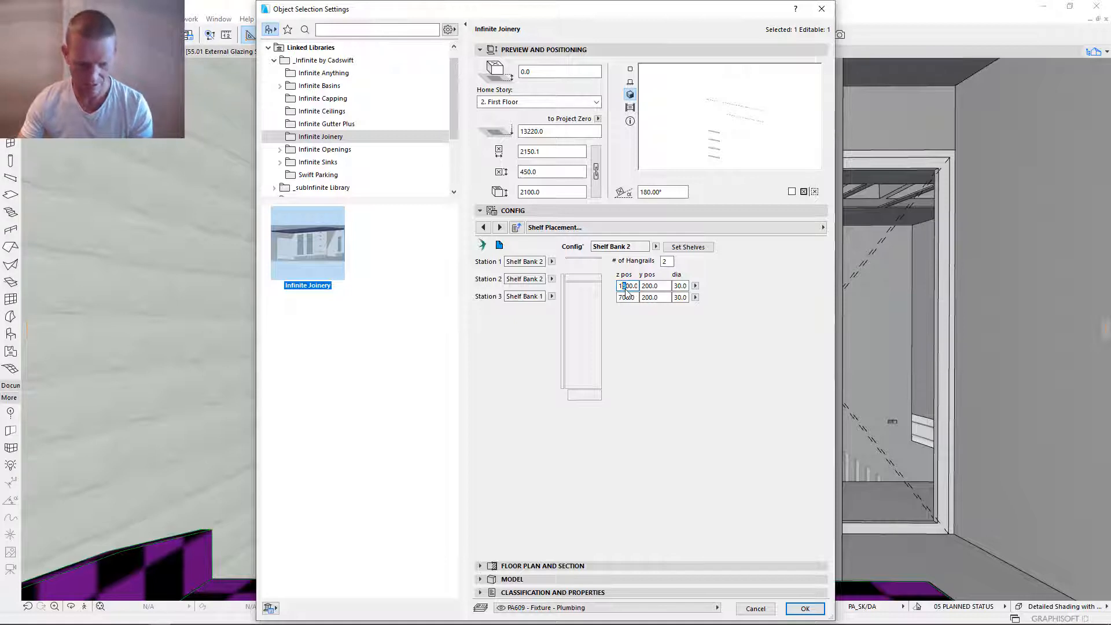
{"action": "type", "text": "6"}
{"action": "left_click", "coordinate": [634, 297]}
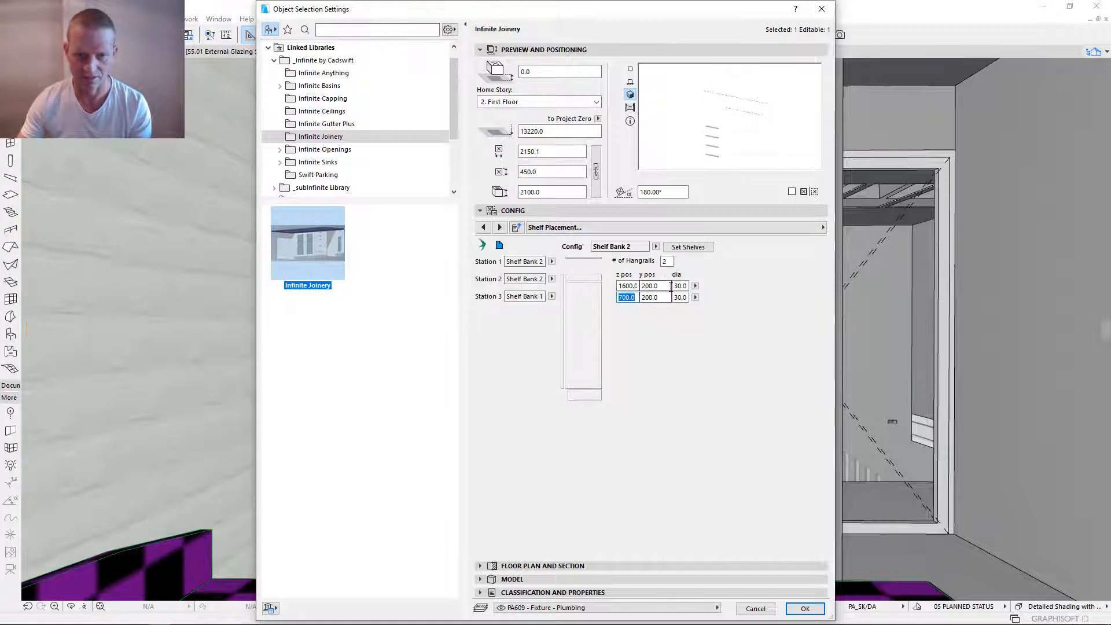
{"action": "key", "text": "Return"}
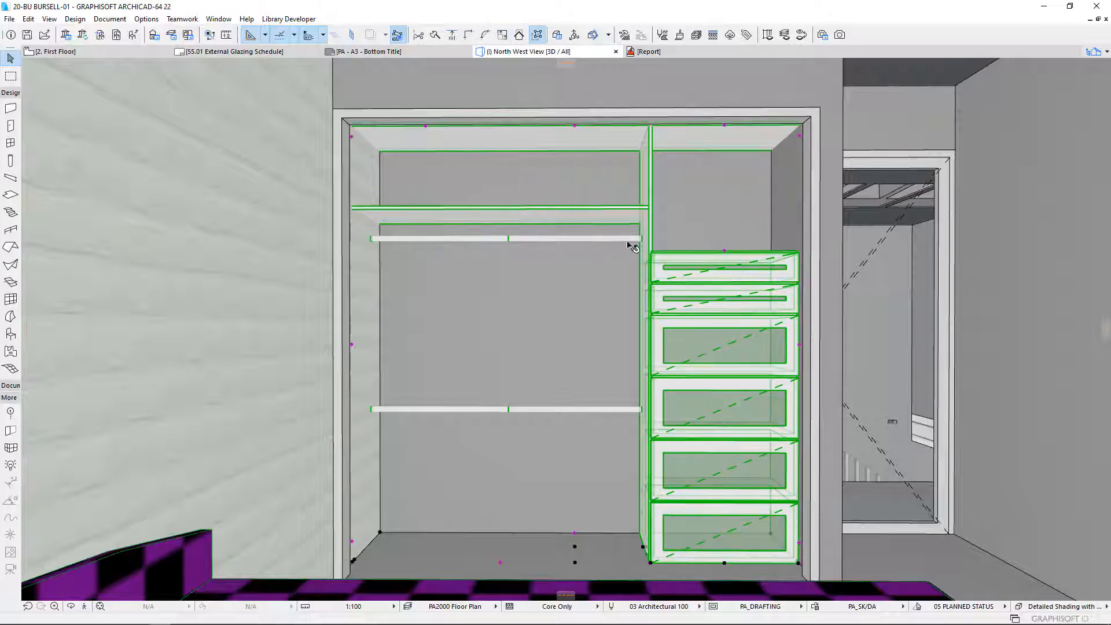
- Reopen the joinery's settings, show its Components page and expand the Design component group
{"action": "double_click", "coordinate": [588, 246]}
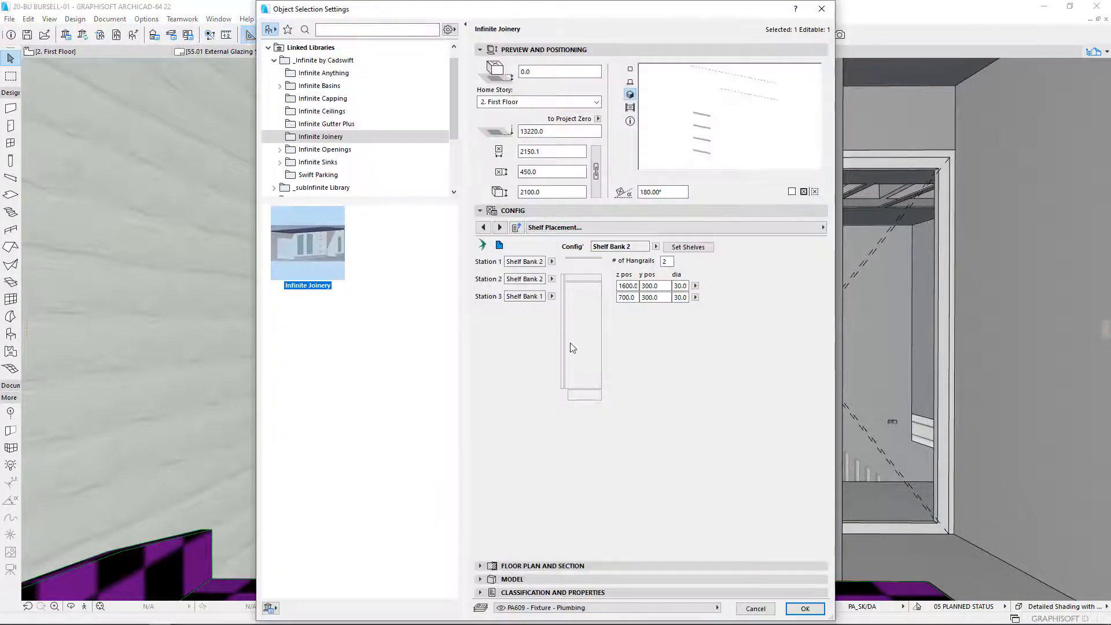
{"action": "left_click", "coordinate": [776, 227]}
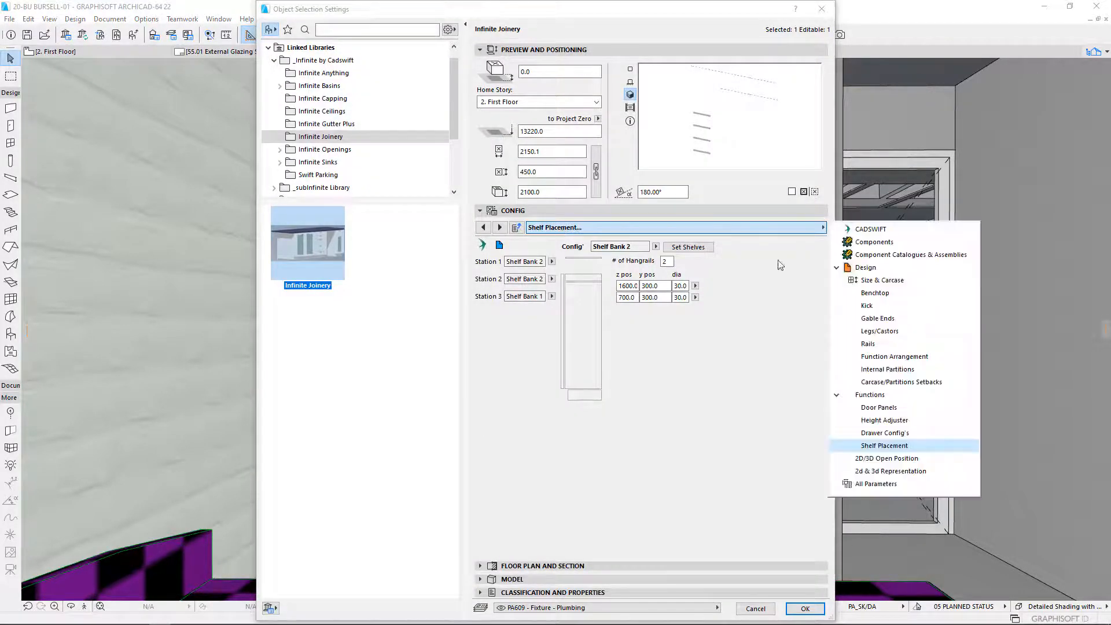
{"action": "left_click", "coordinate": [874, 242]}
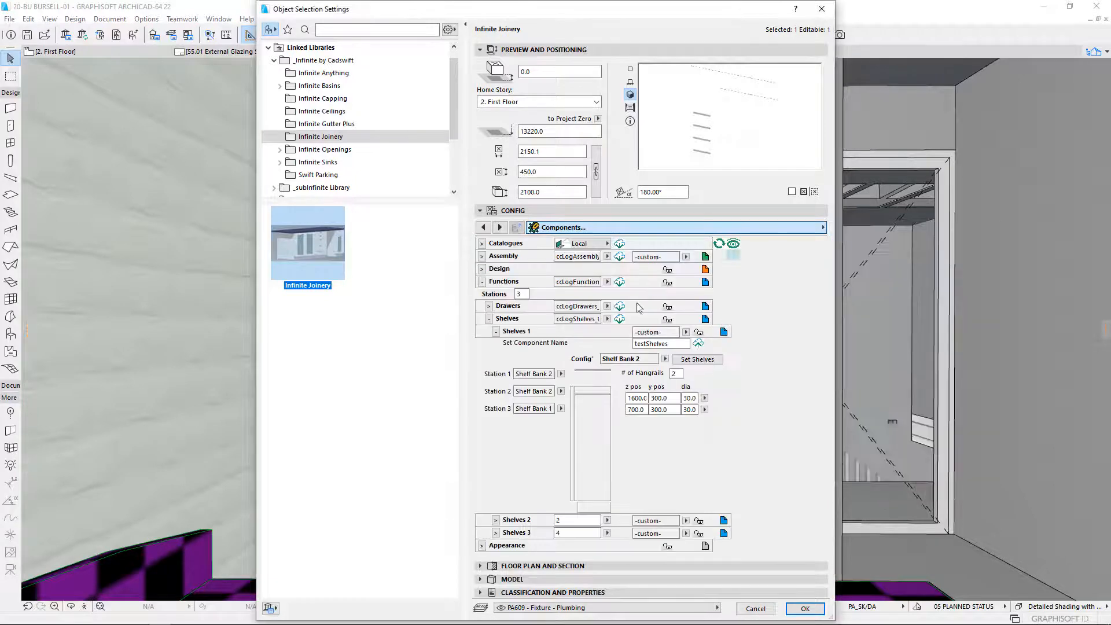
{"action": "left_click", "coordinate": [481, 282]}
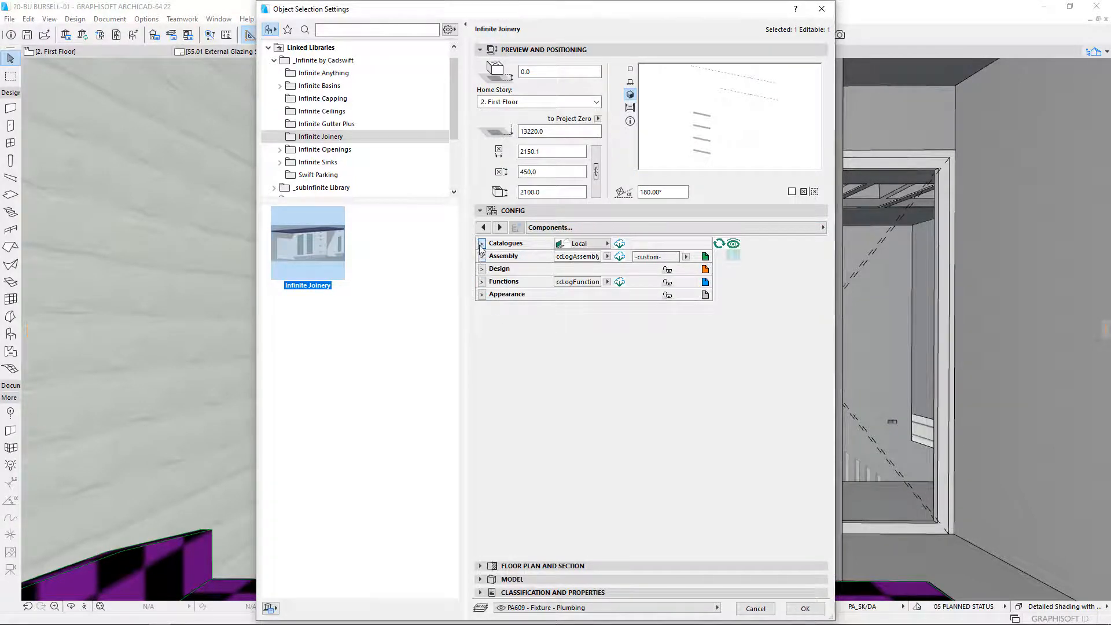
{"action": "left_click", "coordinate": [482, 244]}
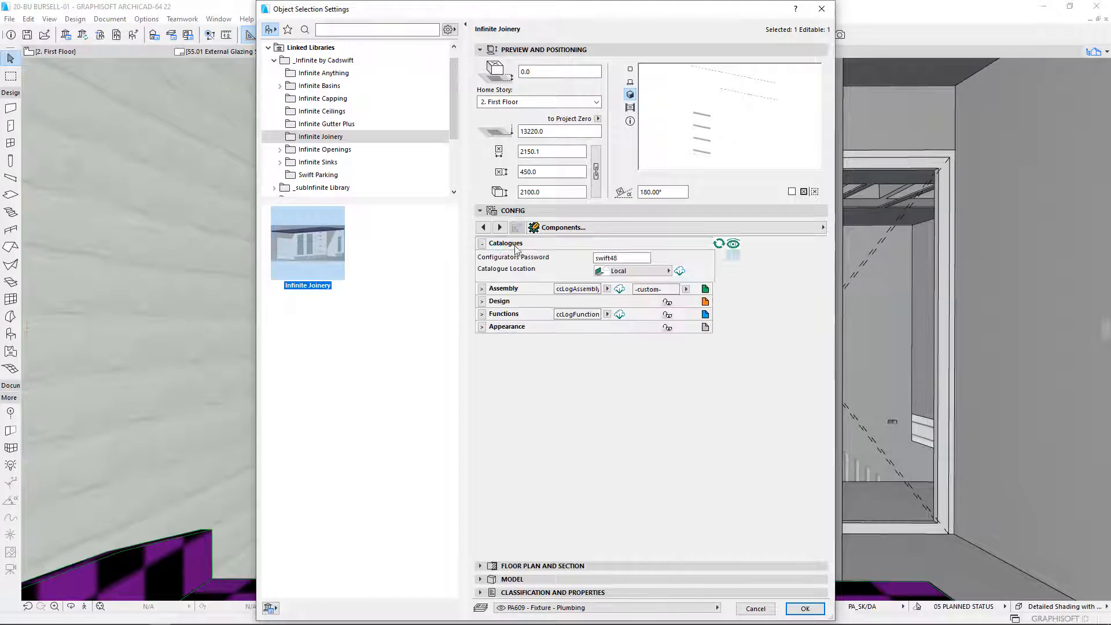
{"action": "left_click", "coordinate": [481, 301]}
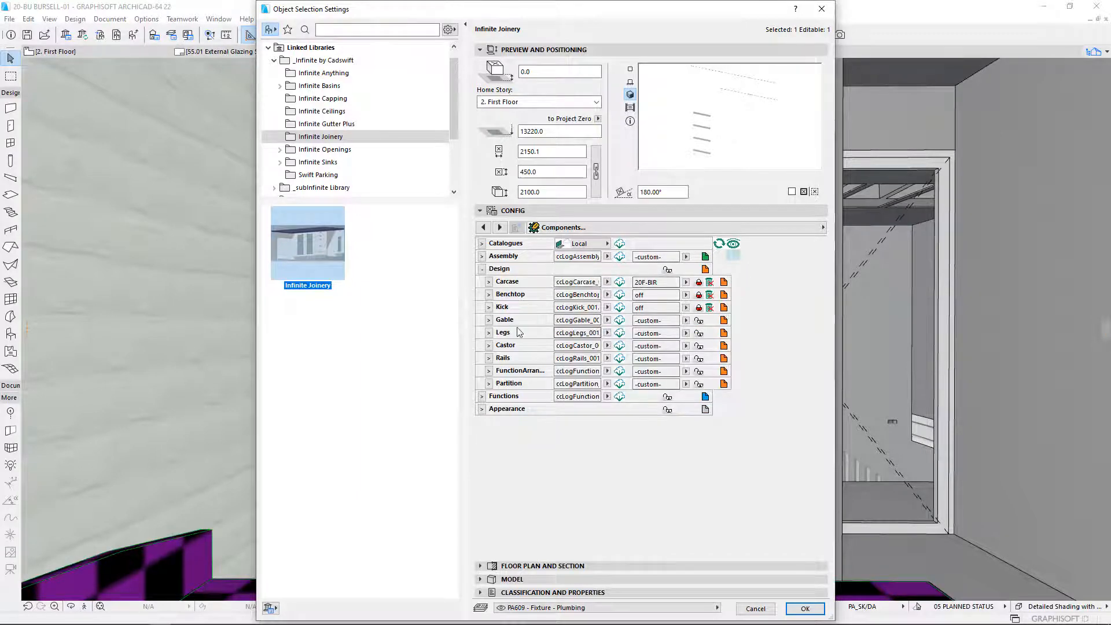
- Assign the saved off component to Gable and the RailsOff component to Rails in the Design group
{"action": "left_click", "coordinate": [686, 321]}
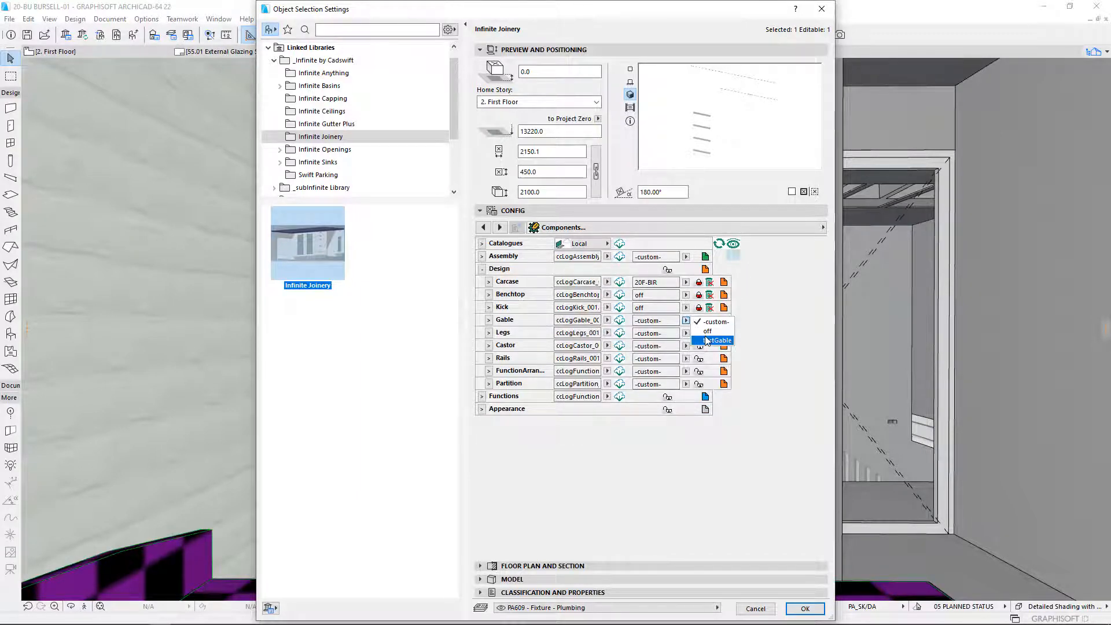
{"action": "left_click", "coordinate": [707, 331]}
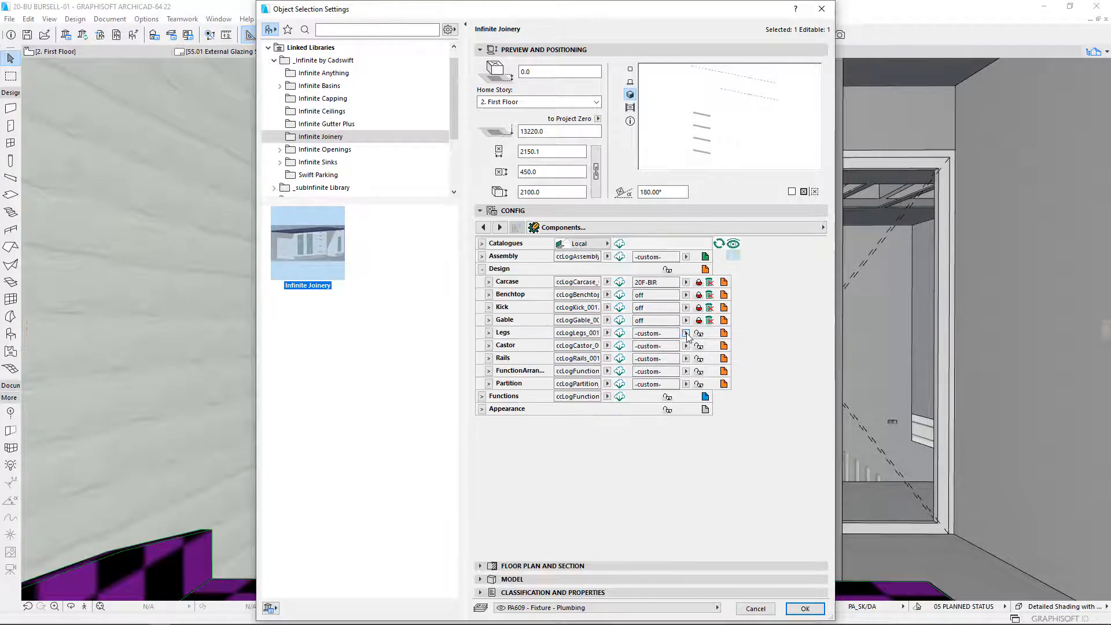
{"action": "left_click", "coordinate": [687, 336]}
{"action": "left_click", "coordinate": [687, 313]}
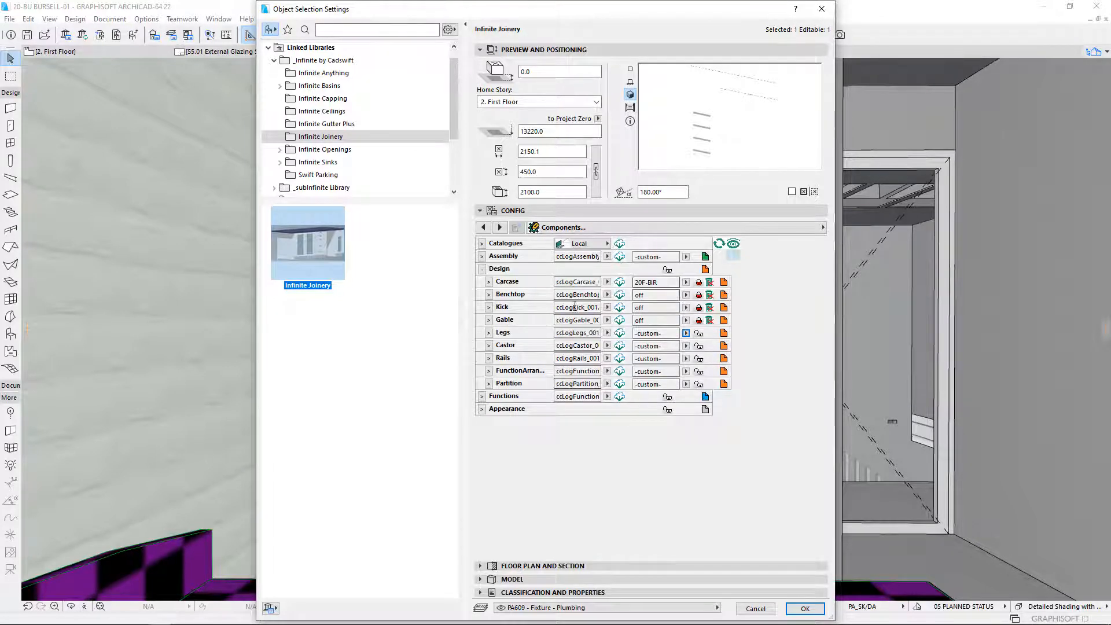
{"action": "left_click", "coordinate": [687, 360]}
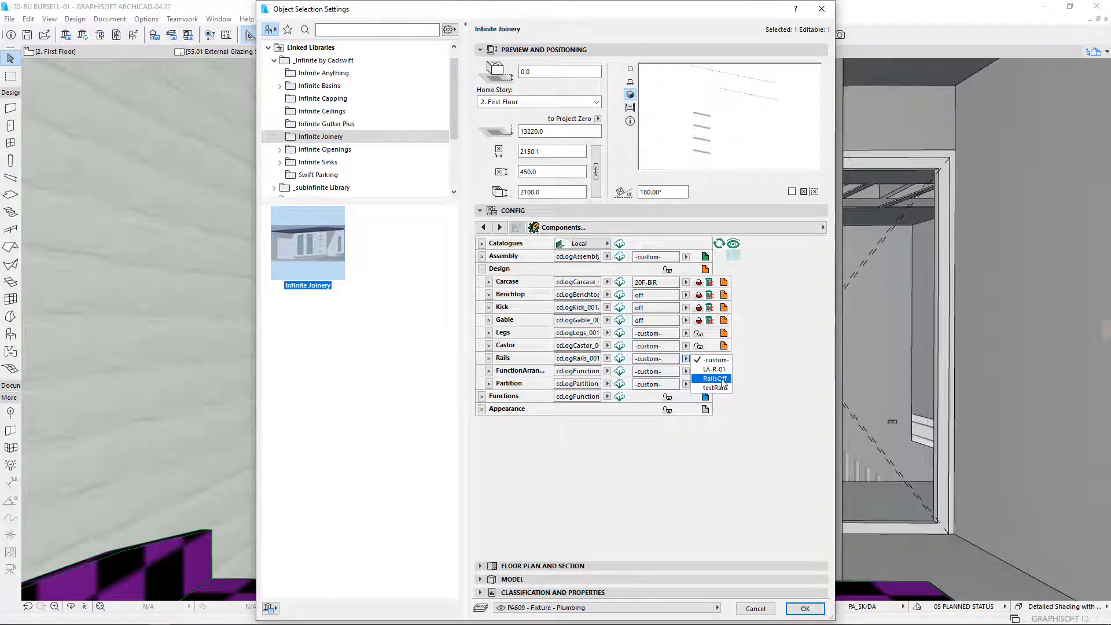
{"action": "left_click", "coordinate": [714, 379]}
- Save the Legs design as a component named off, assign it to Legs, and collapse the Legs settings
{"action": "left_click", "coordinate": [686, 334]}
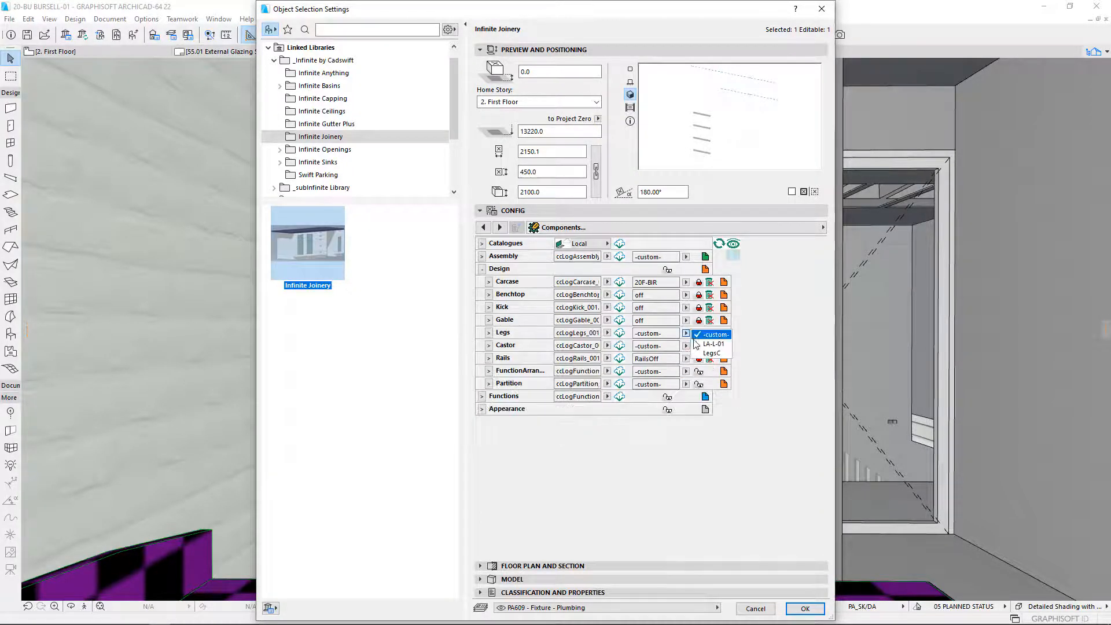
{"action": "left_click", "coordinate": [687, 336]}
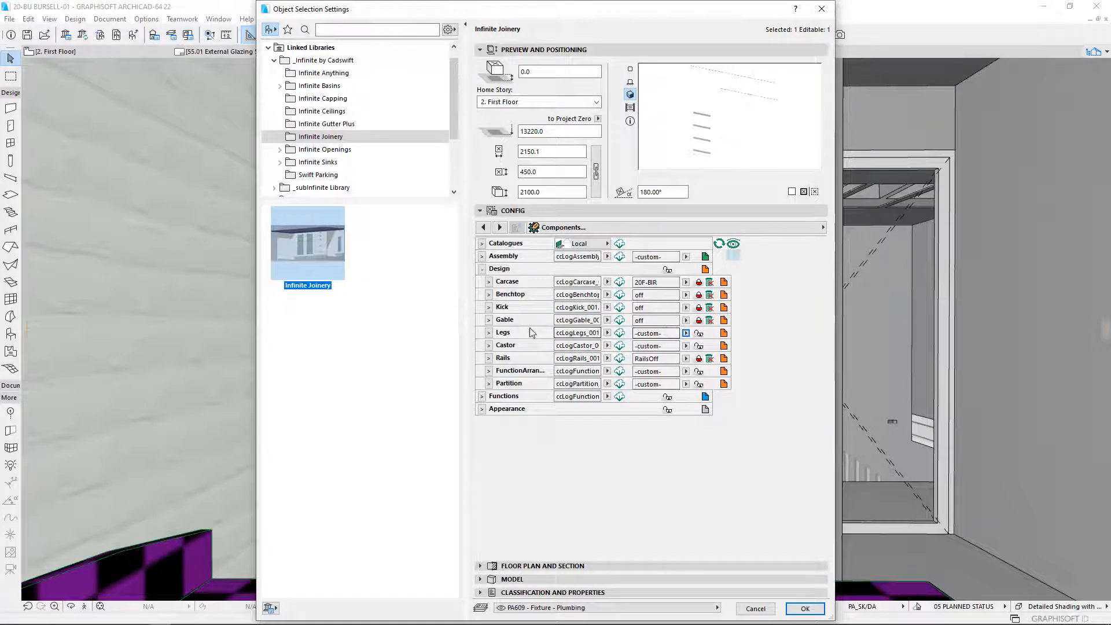
{"action": "left_click", "coordinate": [489, 334]}
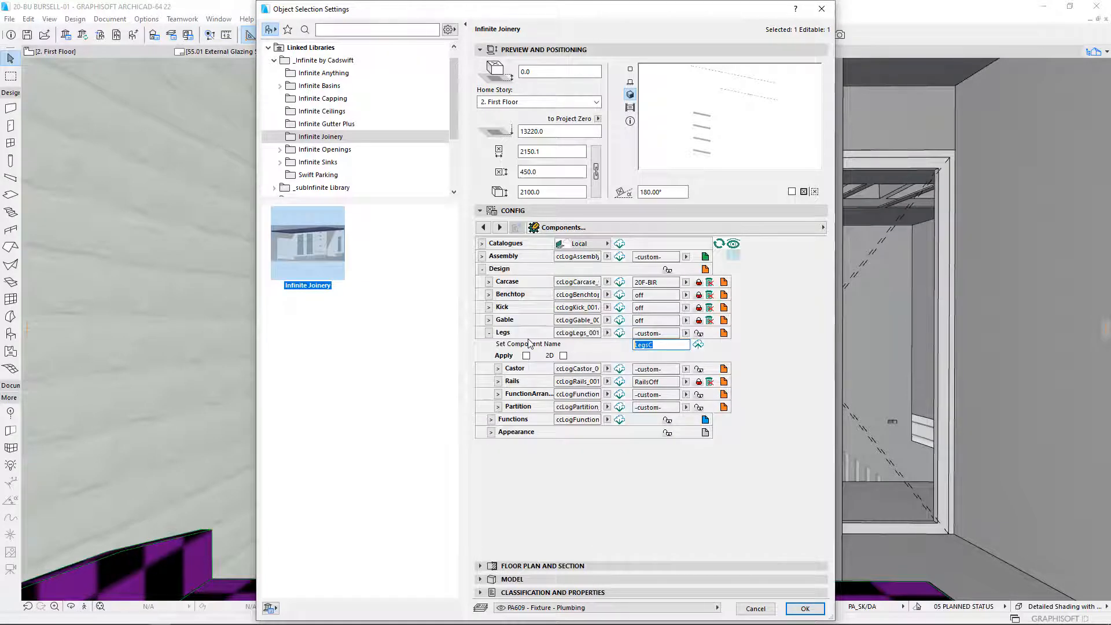
{"action": "type", "text": "off"}
{"action": "left_click", "coordinate": [699, 346]}
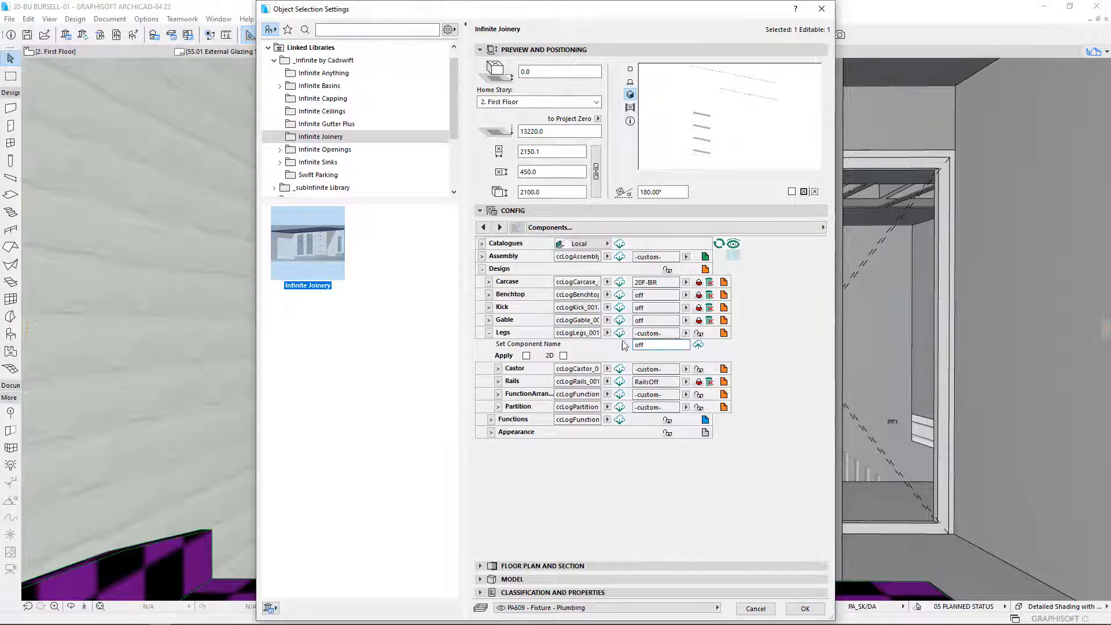
{"action": "left_click", "coordinate": [620, 333]}
{"action": "left_click", "coordinate": [700, 333]}
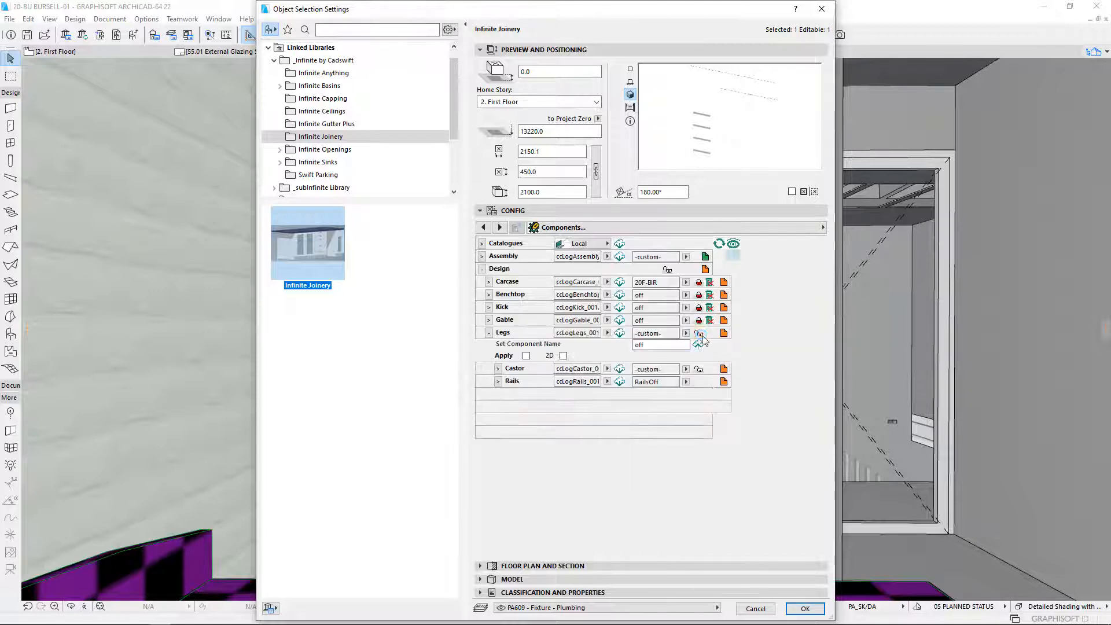
{"action": "left_click", "coordinate": [700, 340]}
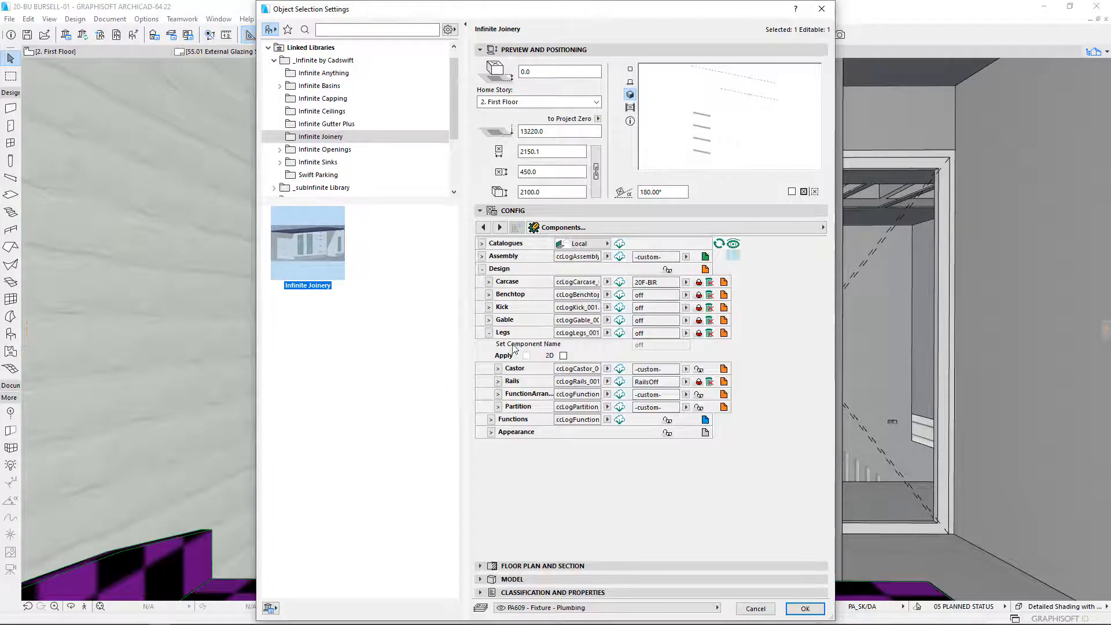
{"action": "left_click", "coordinate": [489, 334]}
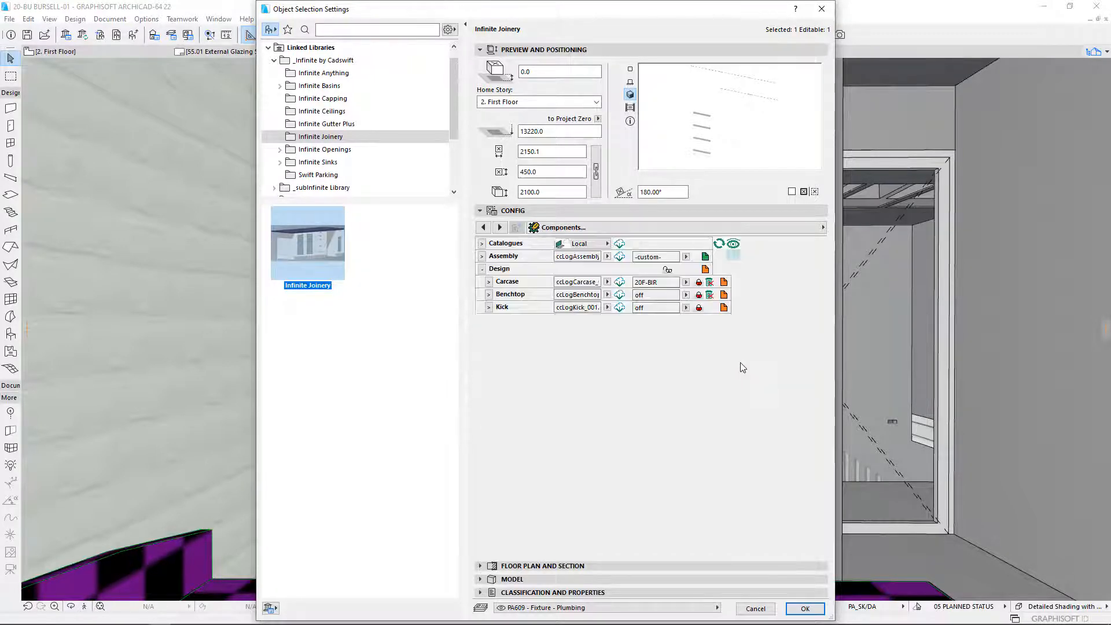
{"action": "left_click", "coordinate": [489, 346]}
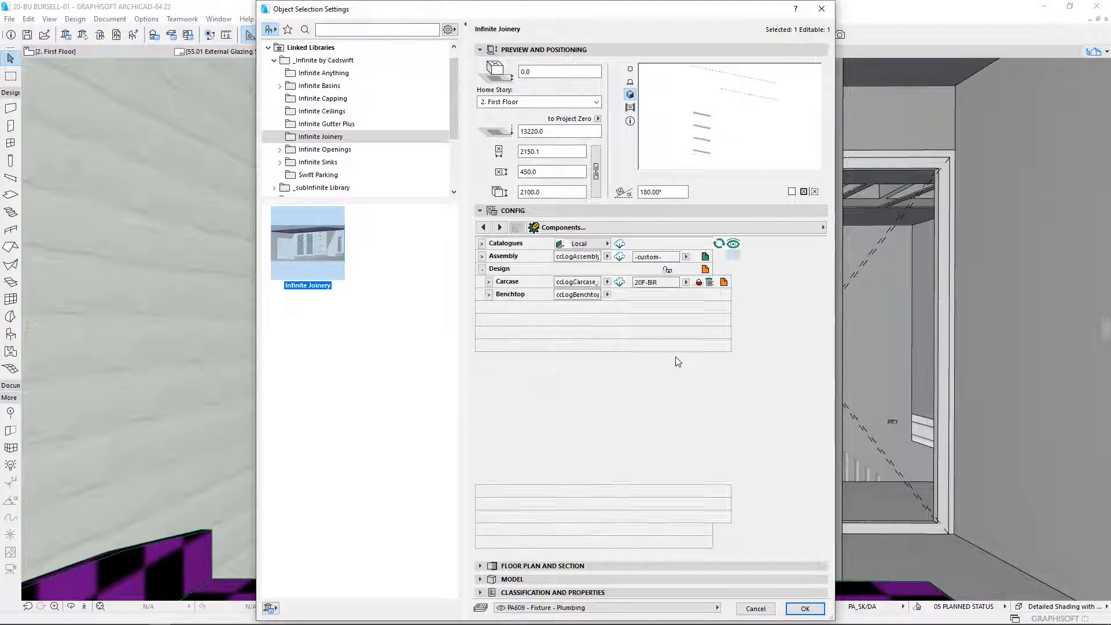
{"action": "left_click", "coordinate": [686, 346]}
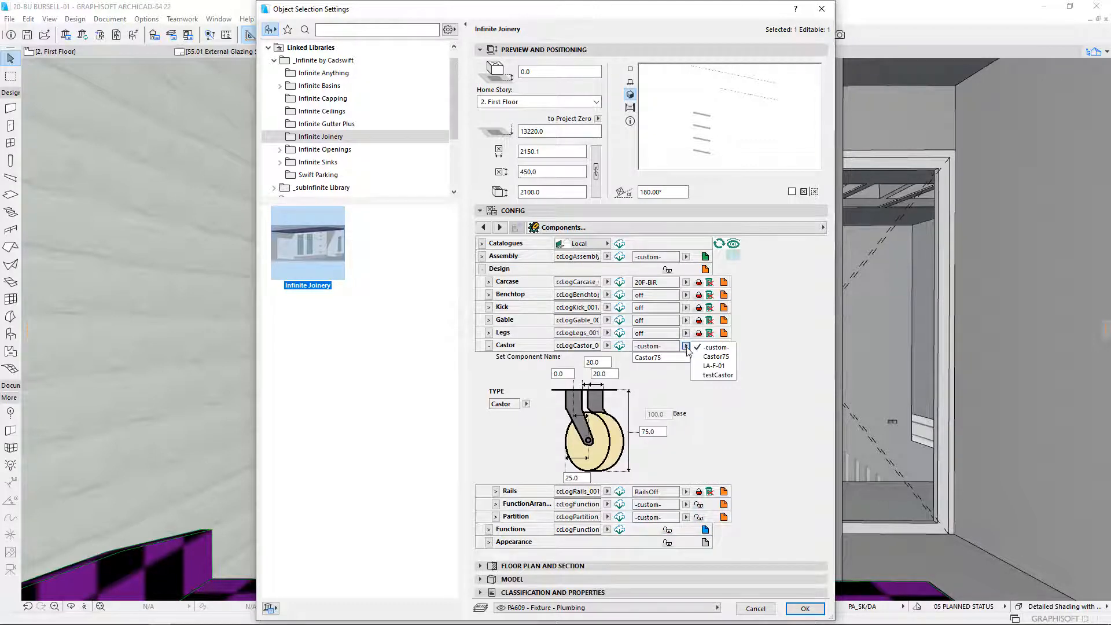
{"action": "left_click", "coordinate": [687, 348]}
{"action": "left_click", "coordinate": [490, 347]}
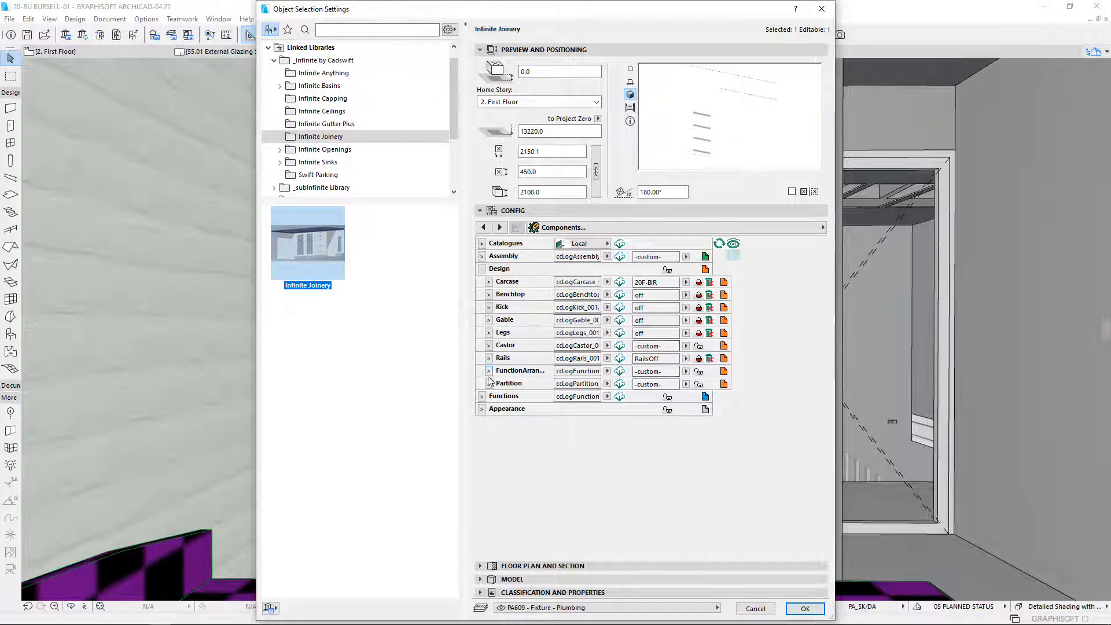
- Save the three-column function arrangement as a component named 20F-BIR and collapse its settings
{"action": "left_click", "coordinate": [489, 371]}
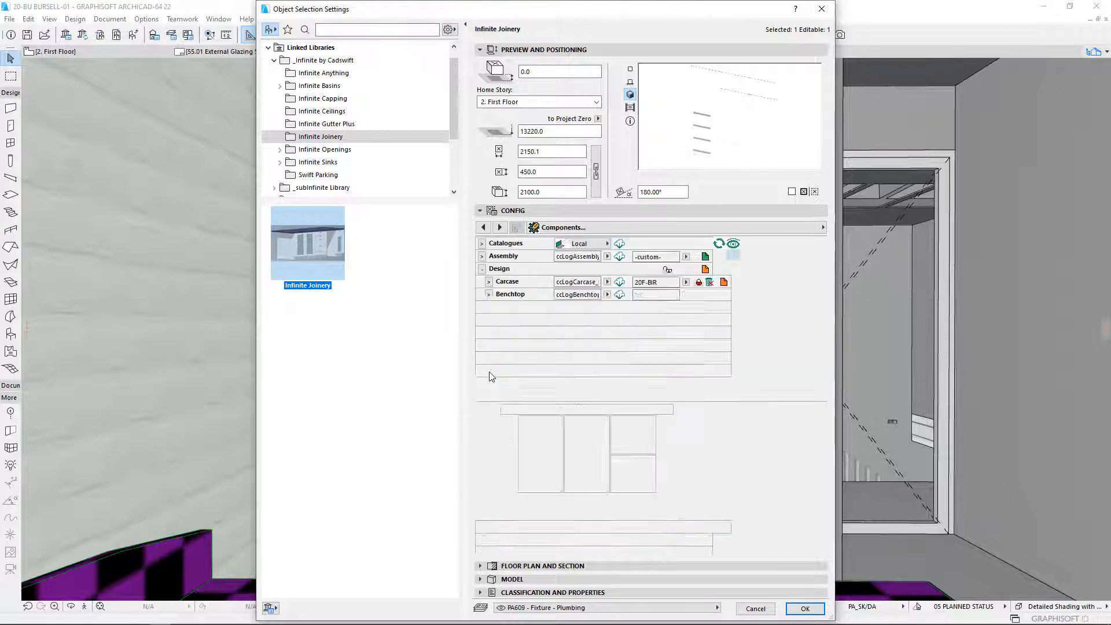
{"action": "left_click", "coordinate": [489, 371]}
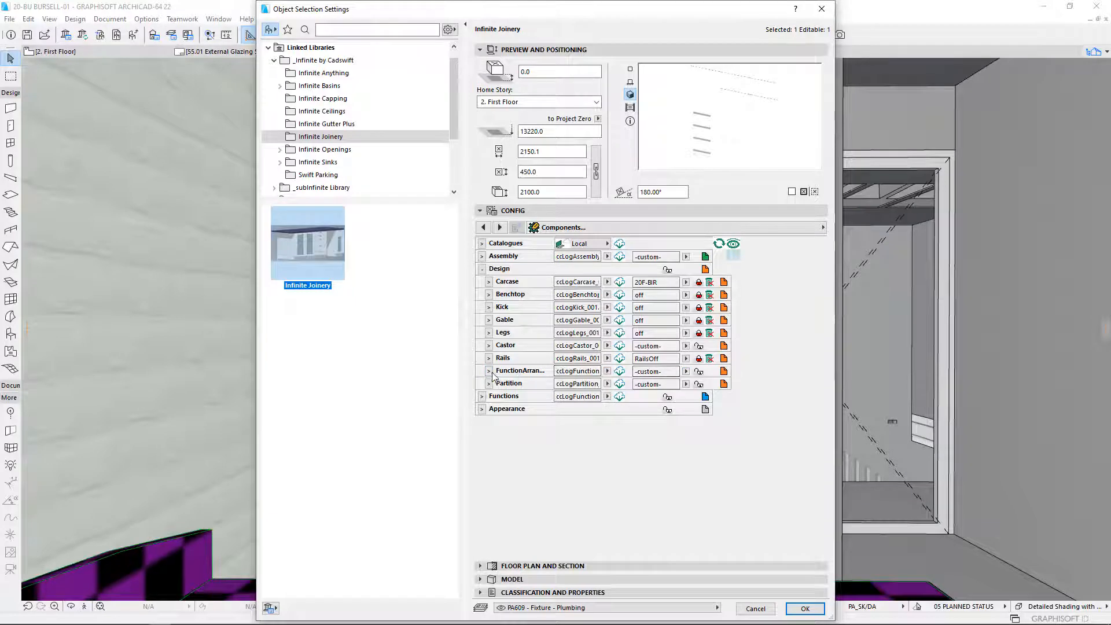
{"action": "left_click", "coordinate": [489, 371]}
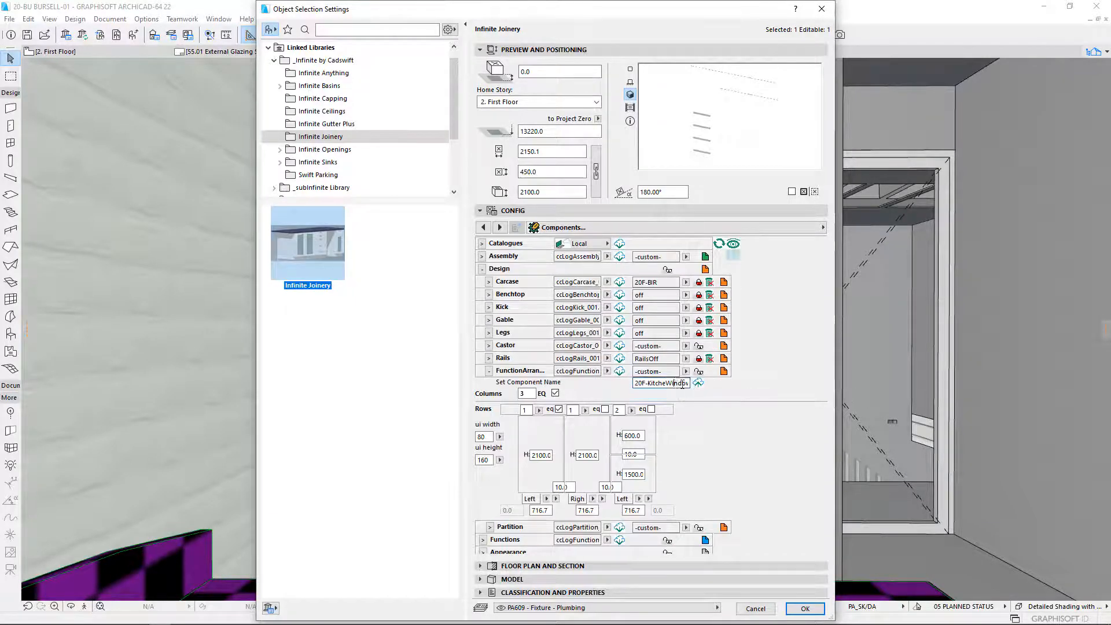
{"action": "double_click", "coordinate": [680, 383]}
{"action": "type", "text": "BIR"}
{"action": "key", "text": "Return"}
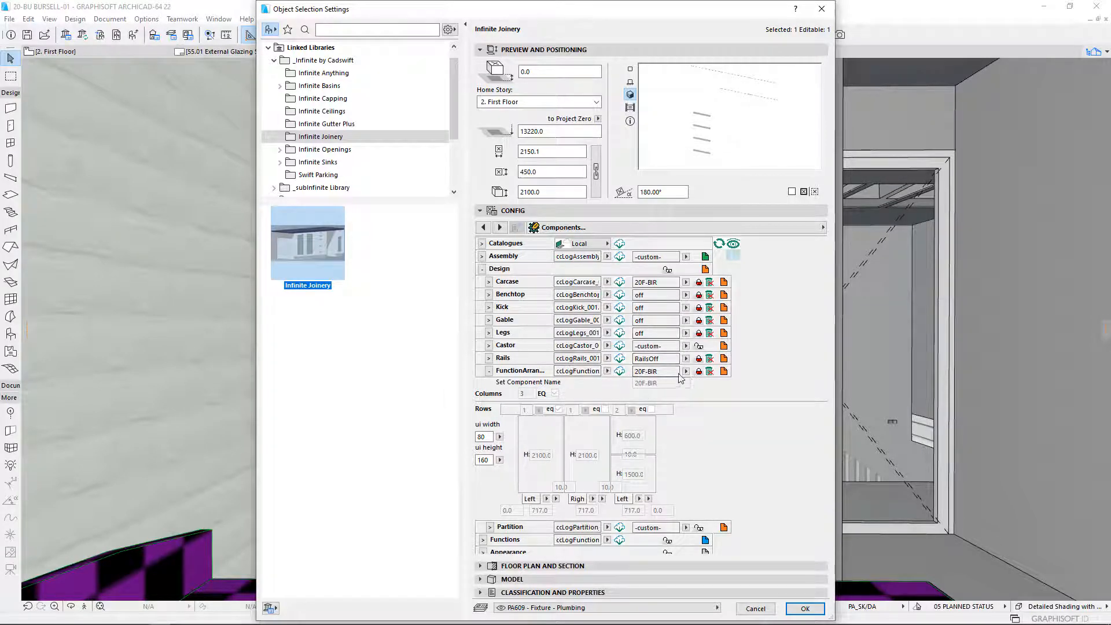
{"action": "left_click", "coordinate": [489, 370]}
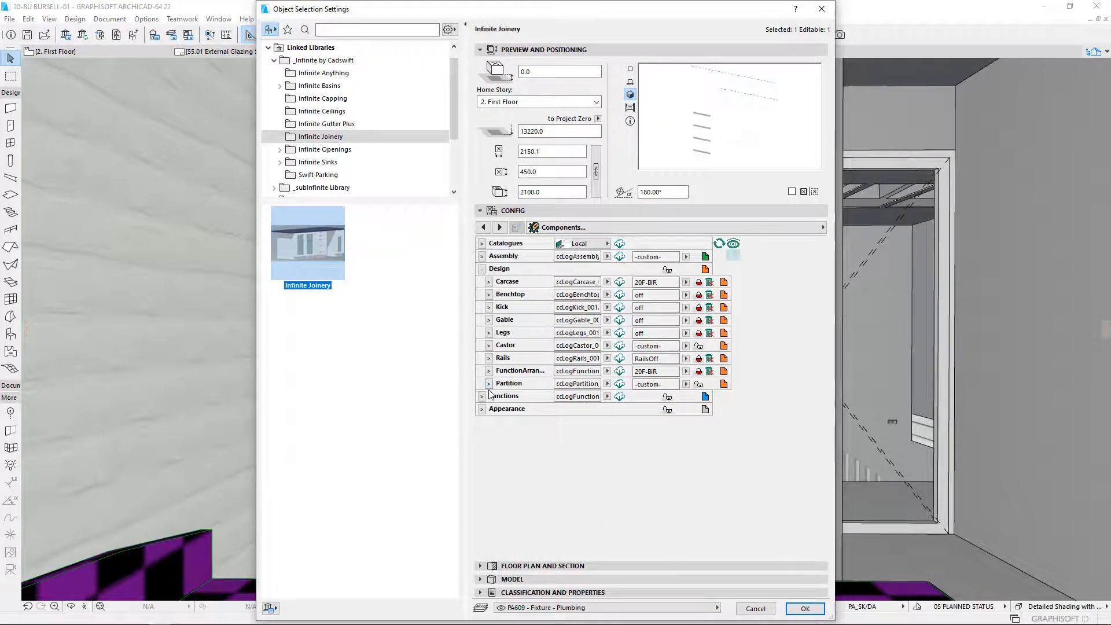
- Collapse the Design group and expand the Functions group together with Stations 1, 2 and 3
{"action": "left_click", "coordinate": [481, 398]}
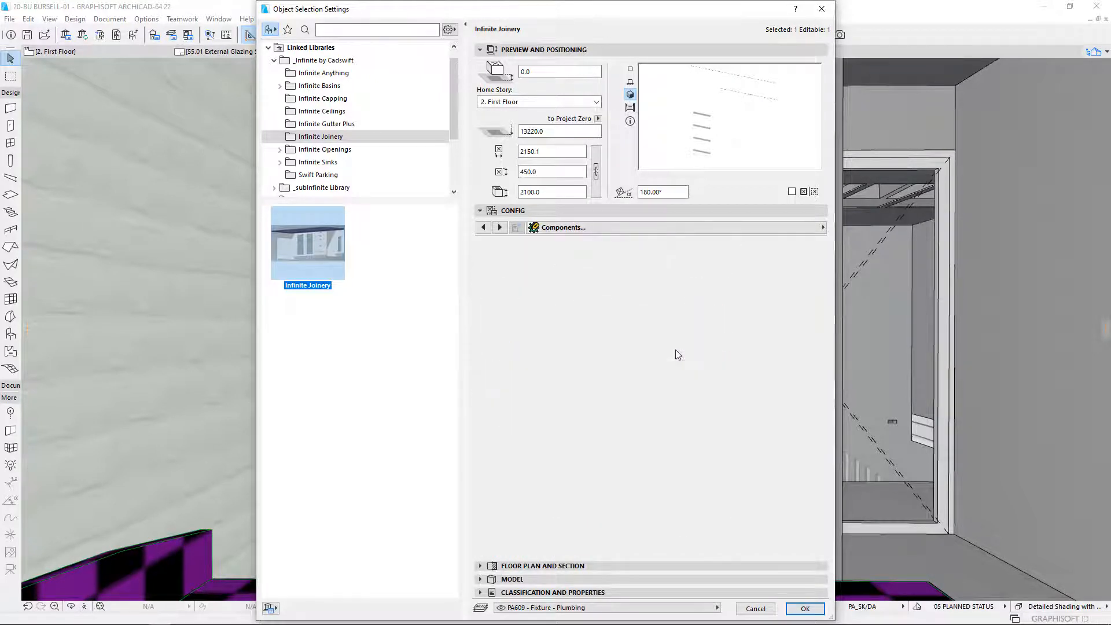
{"action": "left_click", "coordinate": [481, 396]}
{"action": "left_click", "coordinate": [482, 268]}
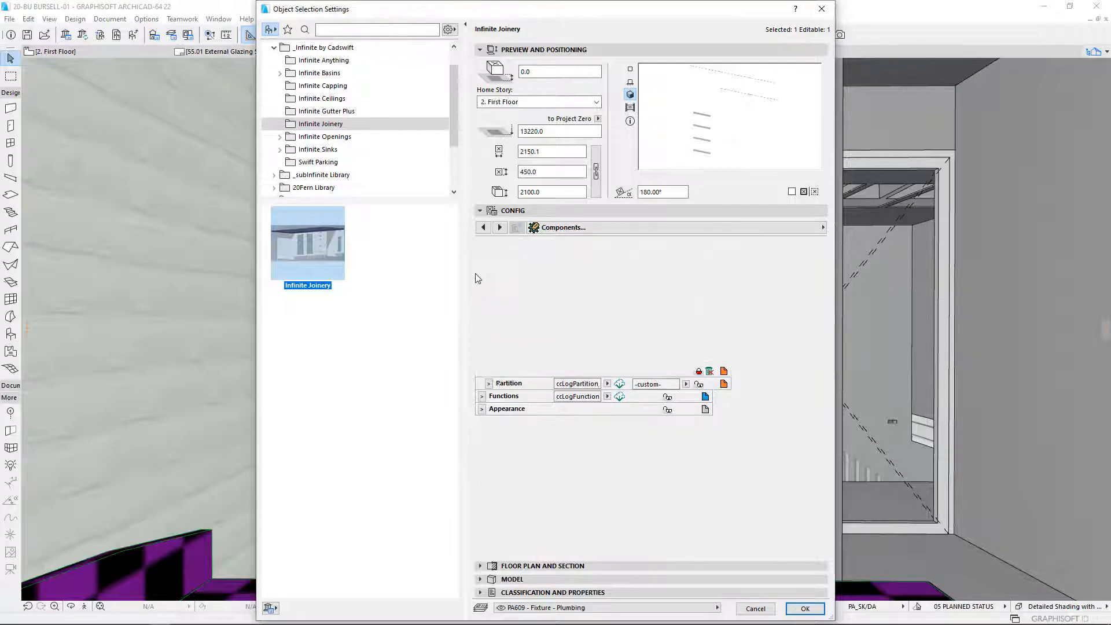
{"action": "left_click", "coordinate": [481, 282]}
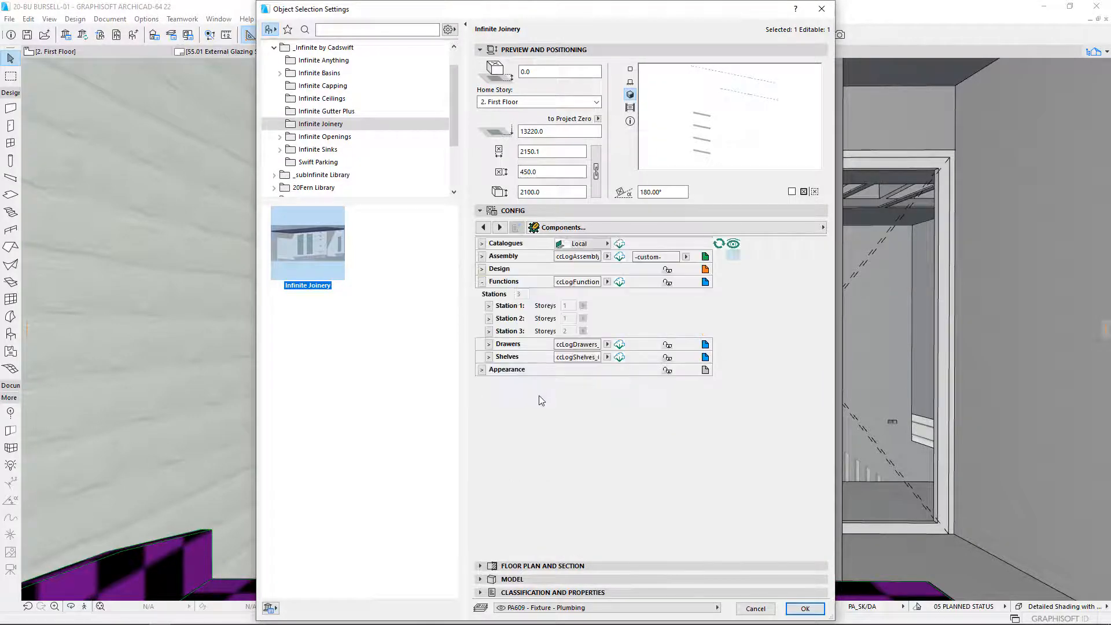
{"action": "left_click", "coordinate": [489, 305]}
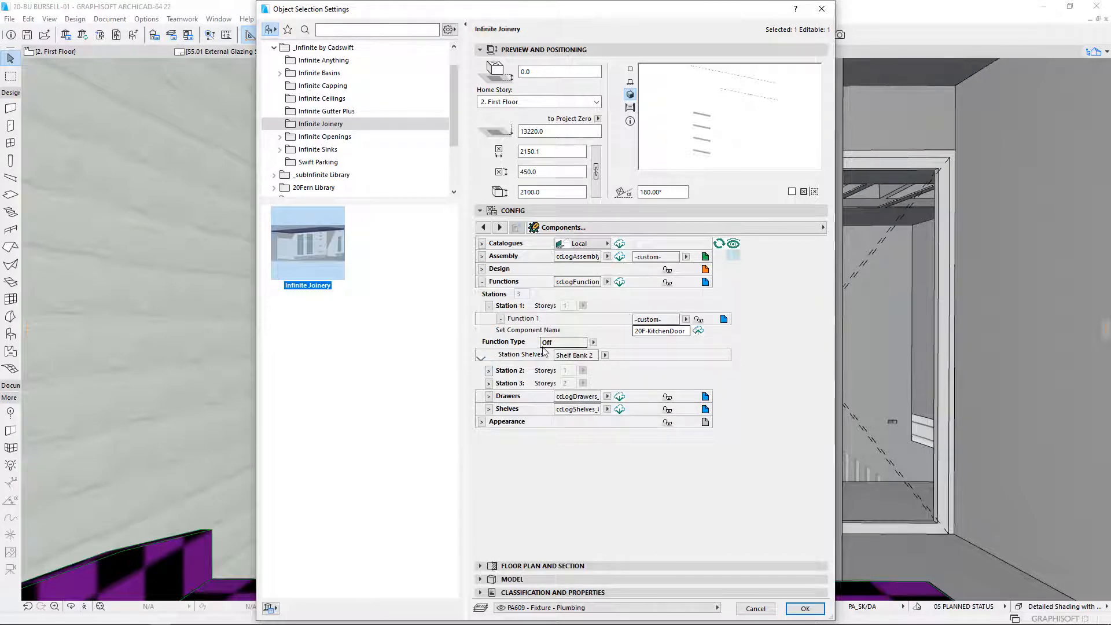
{"action": "left_click", "coordinate": [489, 371]}
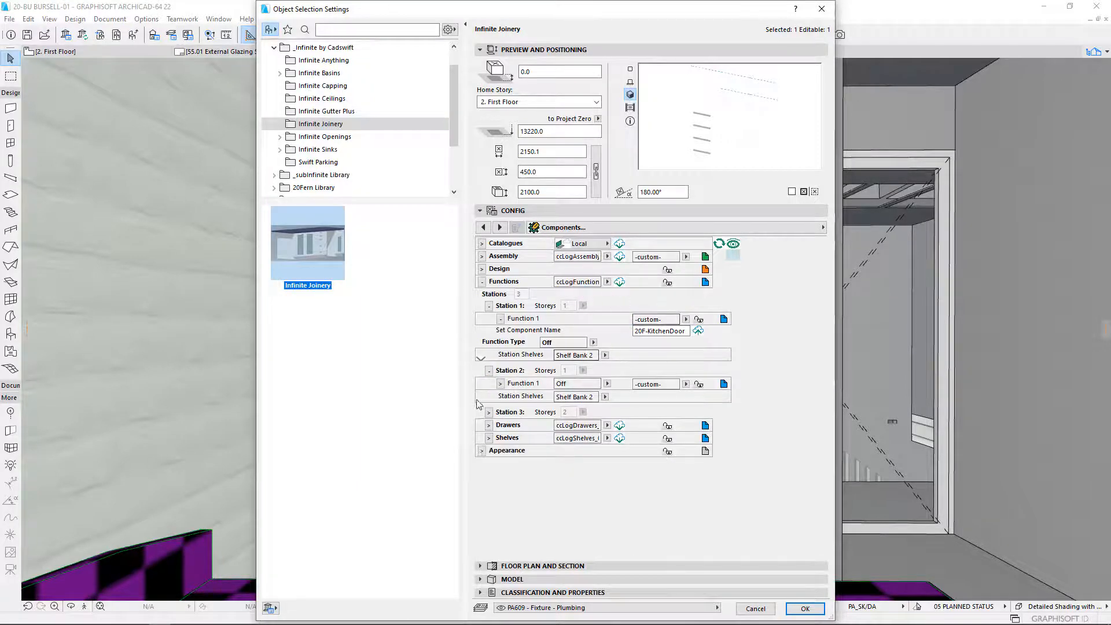
{"action": "left_click", "coordinate": [489, 412]}
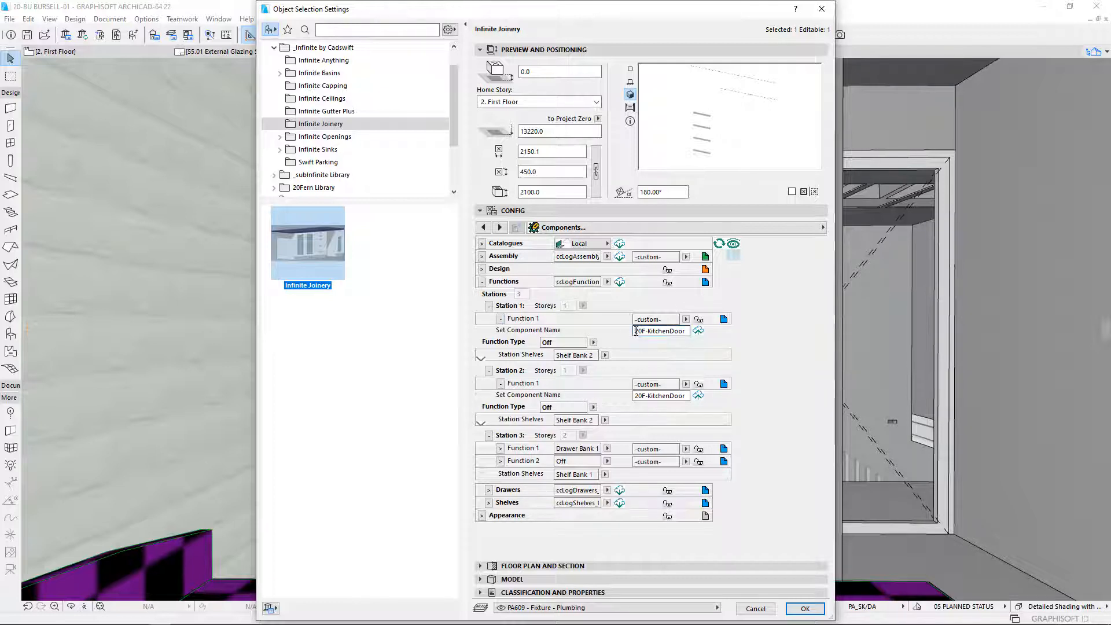
- Name Station 1's Function 1 component 20F-BIR-srr and save it to the functions catalogue
{"action": "left_click_drag", "start_coordinate": [639, 331], "coordinate": [729, 330]}
{"action": "type", "text": "20F-B"}
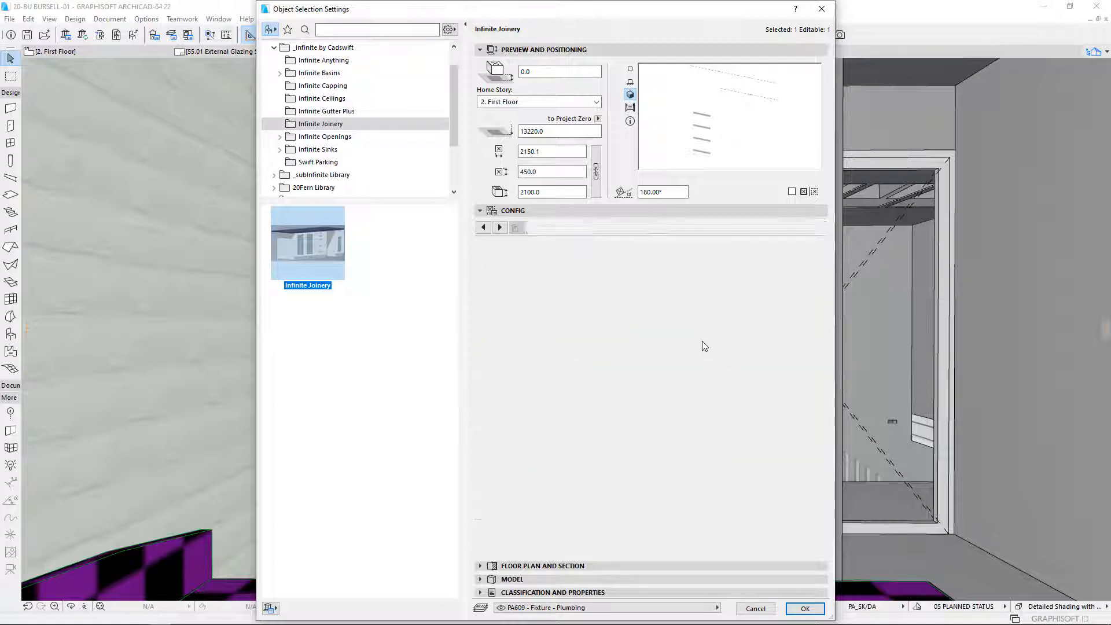
{"action": "type", "text": "IR-srr"}
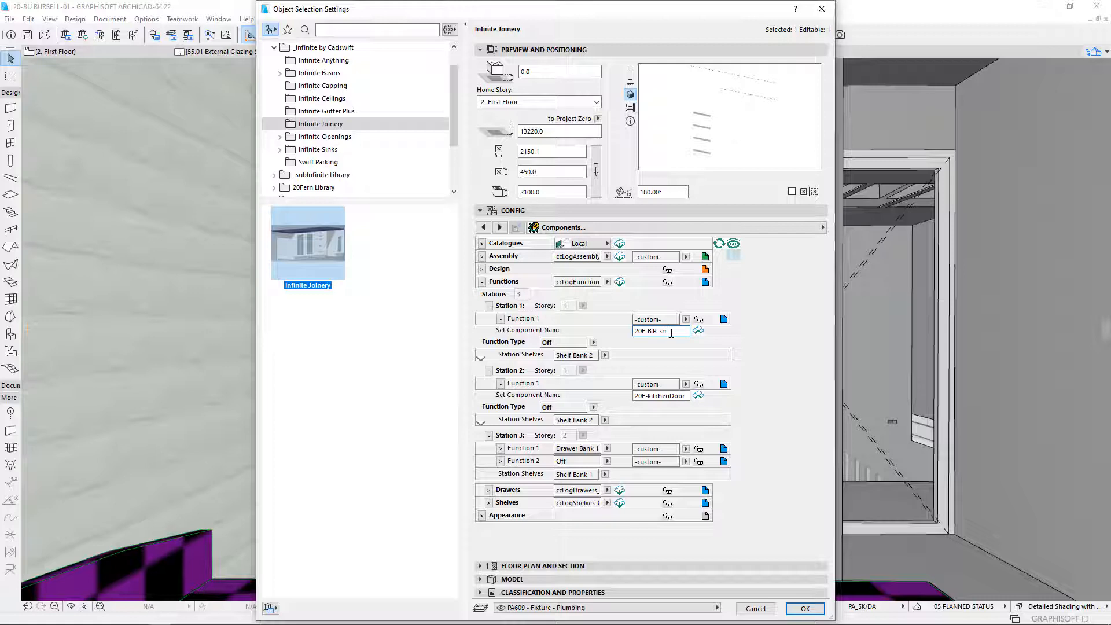
{"action": "key", "text": "Return"}
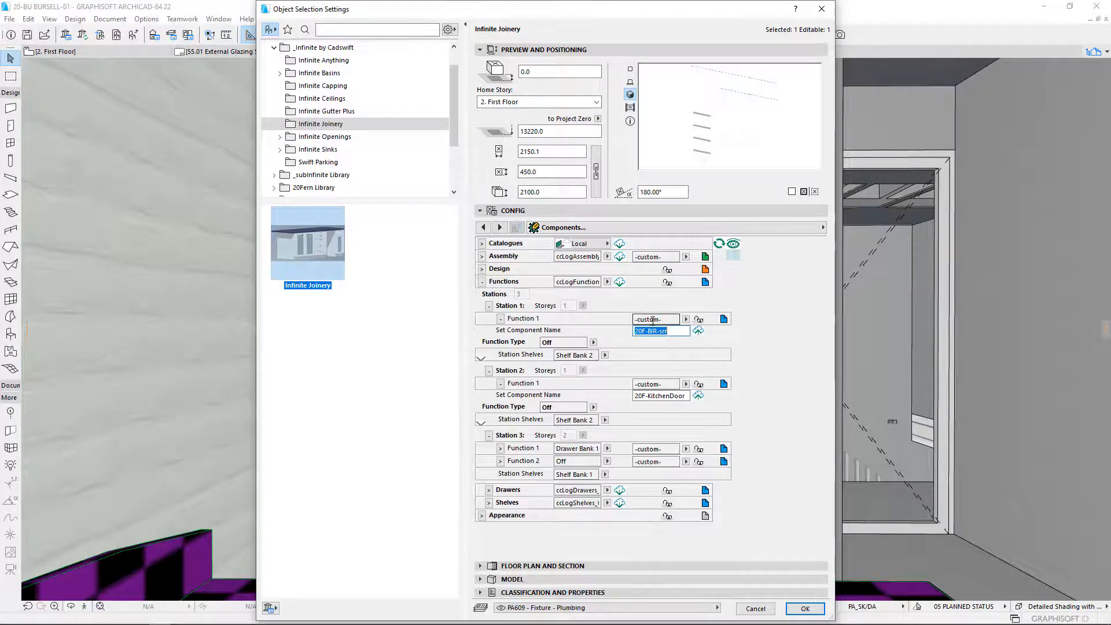
{"action": "left_click", "coordinate": [699, 332]}
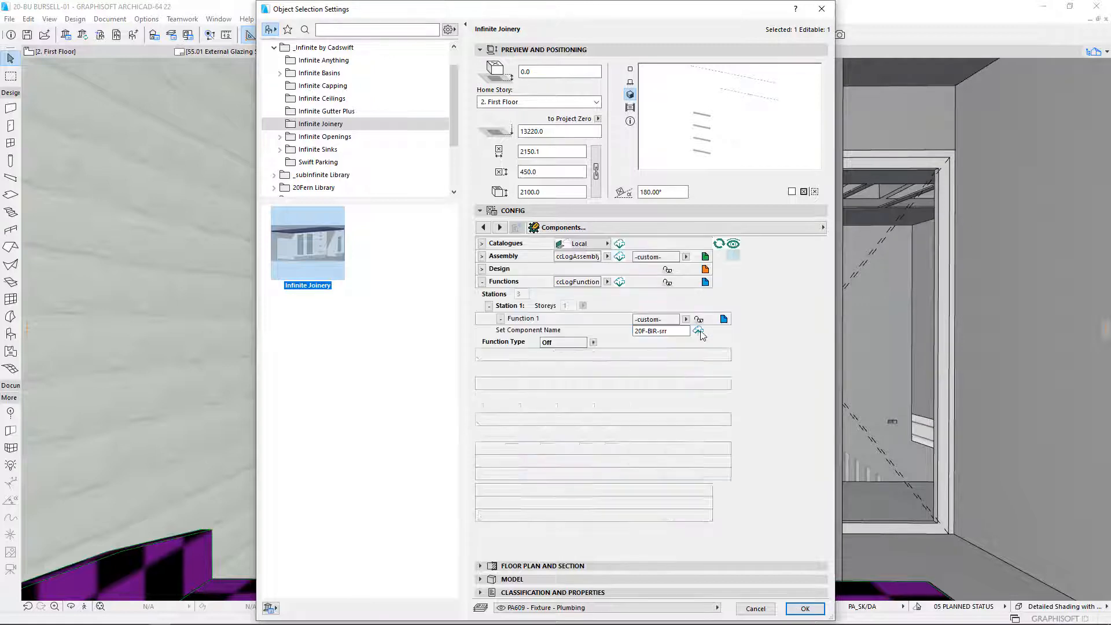
{"action": "left_click", "coordinate": [621, 286]}
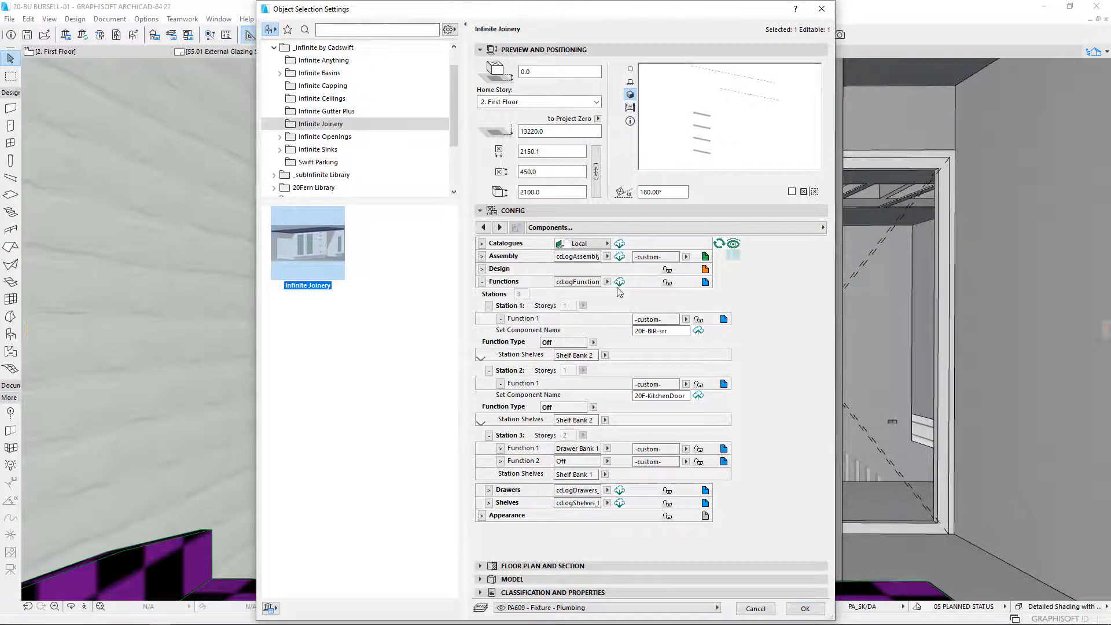
{"action": "left_click", "coordinate": [700, 331]}
- Assign the saved 20F-BIR-srr component to Function 1 of Station 2
{"action": "left_click", "coordinate": [686, 384]}
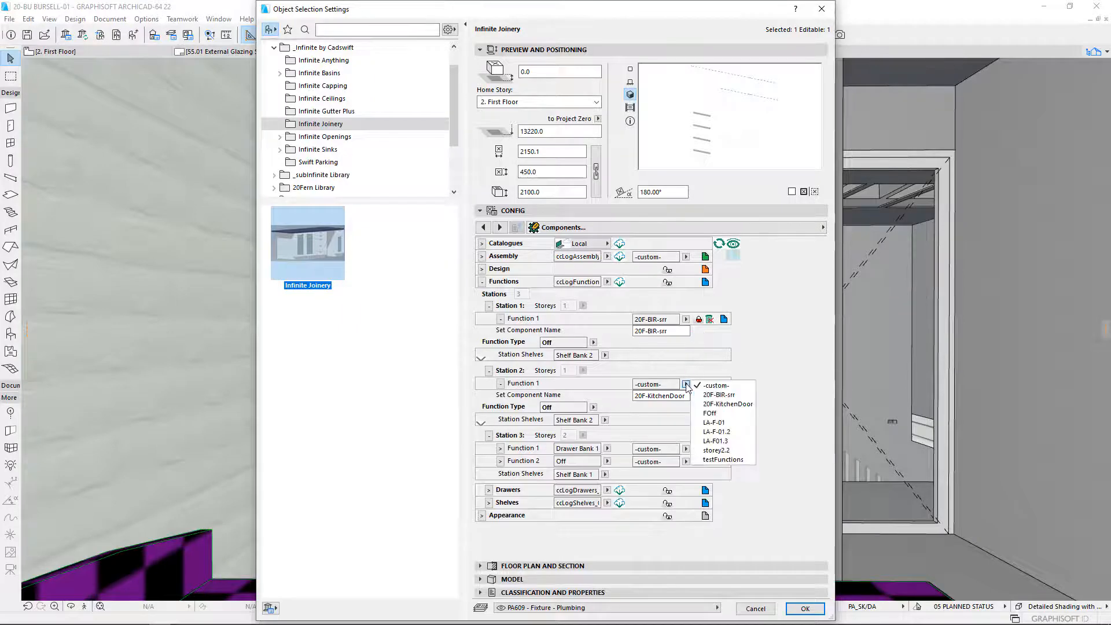
{"action": "left_click", "coordinate": [705, 381]}
{"action": "left_click", "coordinate": [699, 384]}
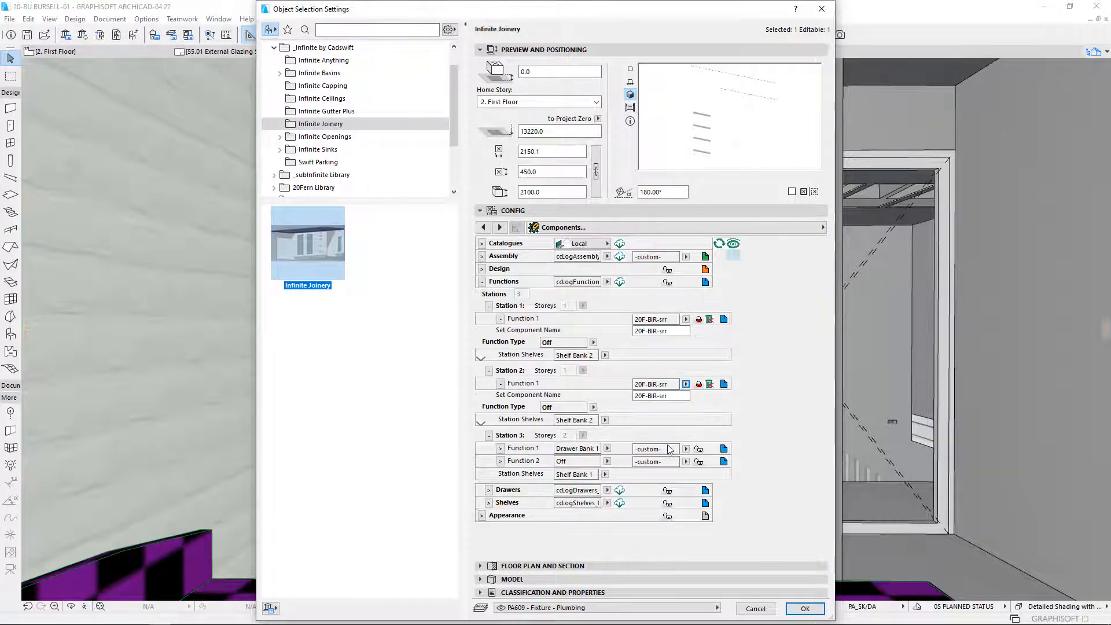
- Collapse Stations 1 and 2, name Station 3's Function 1 component 20F-BIR-drw and save it to the functions catalogue
{"action": "left_click", "coordinate": [489, 306]}
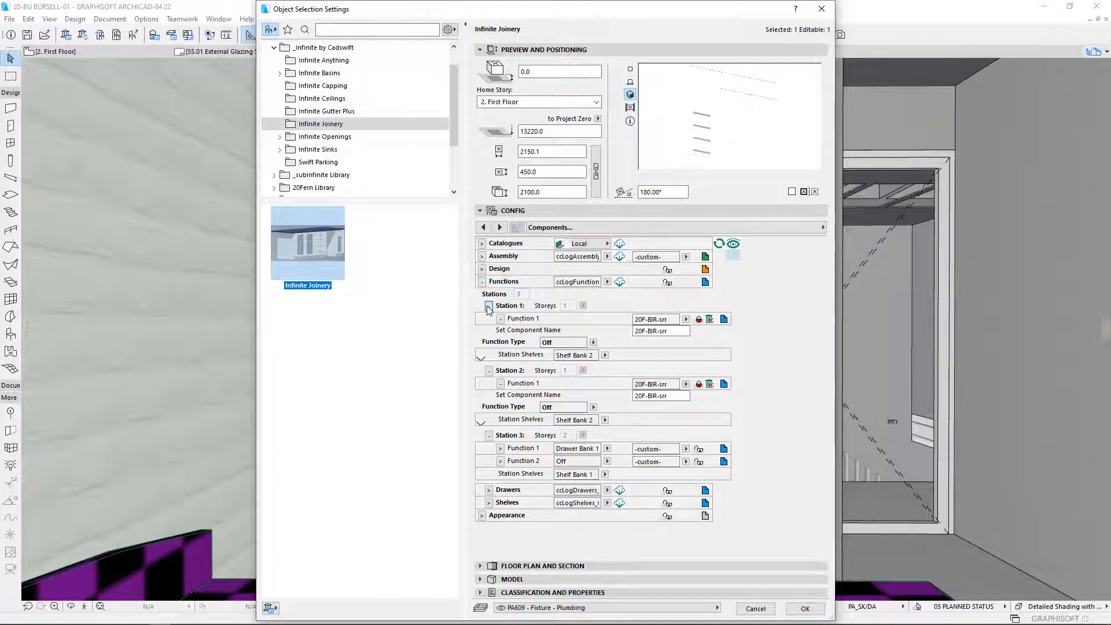
{"action": "left_click", "coordinate": [489, 318]}
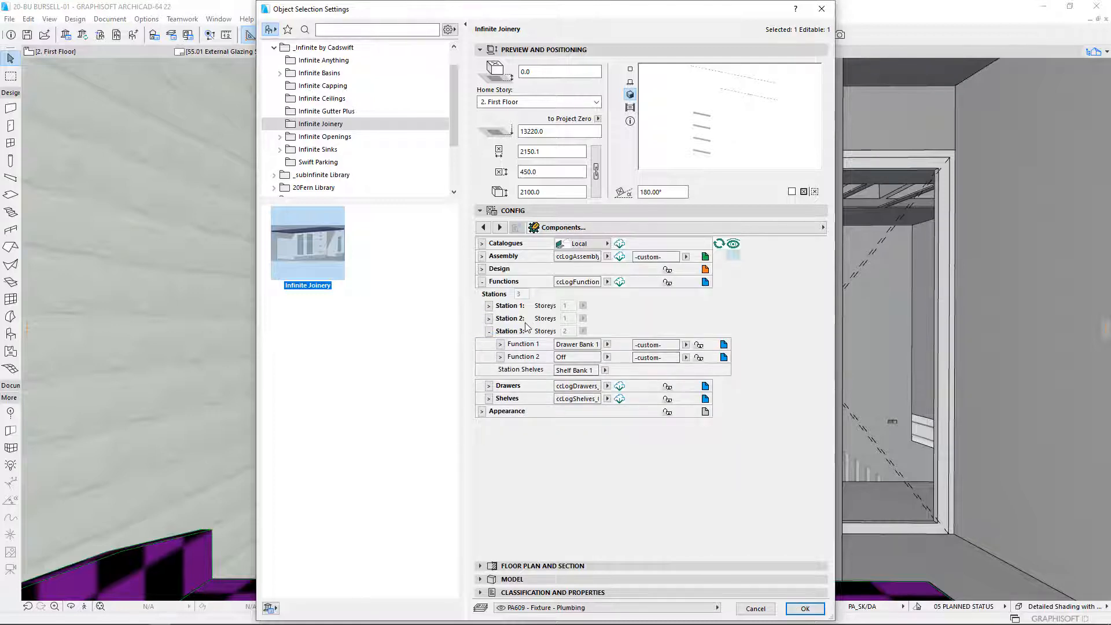
{"action": "left_click", "coordinate": [500, 344]}
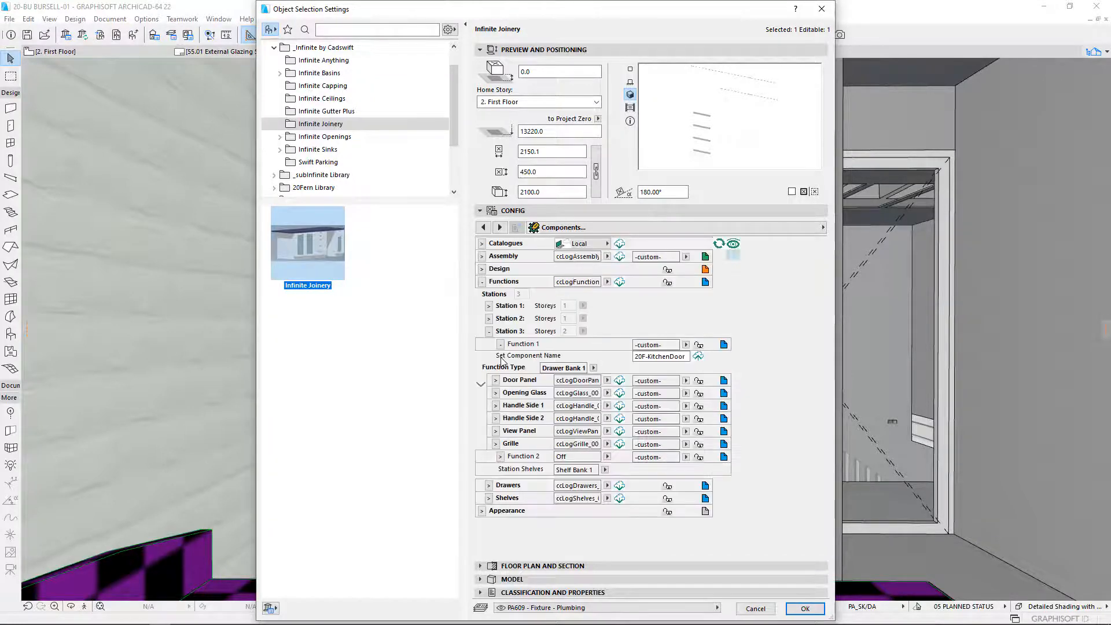
{"action": "left_click", "coordinate": [666, 360]}
{"action": "left_click_drag", "start_coordinate": [687, 356], "coordinate": [655, 359]}
{"action": "type", "text": "Bl"}
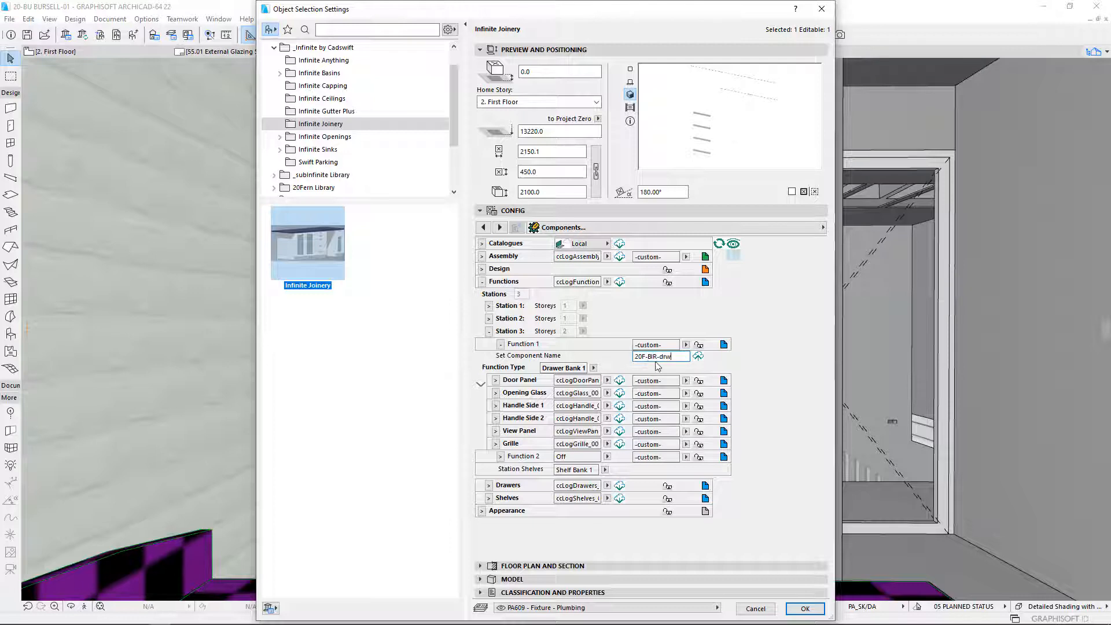
{"action": "left_click", "coordinate": [699, 356]}
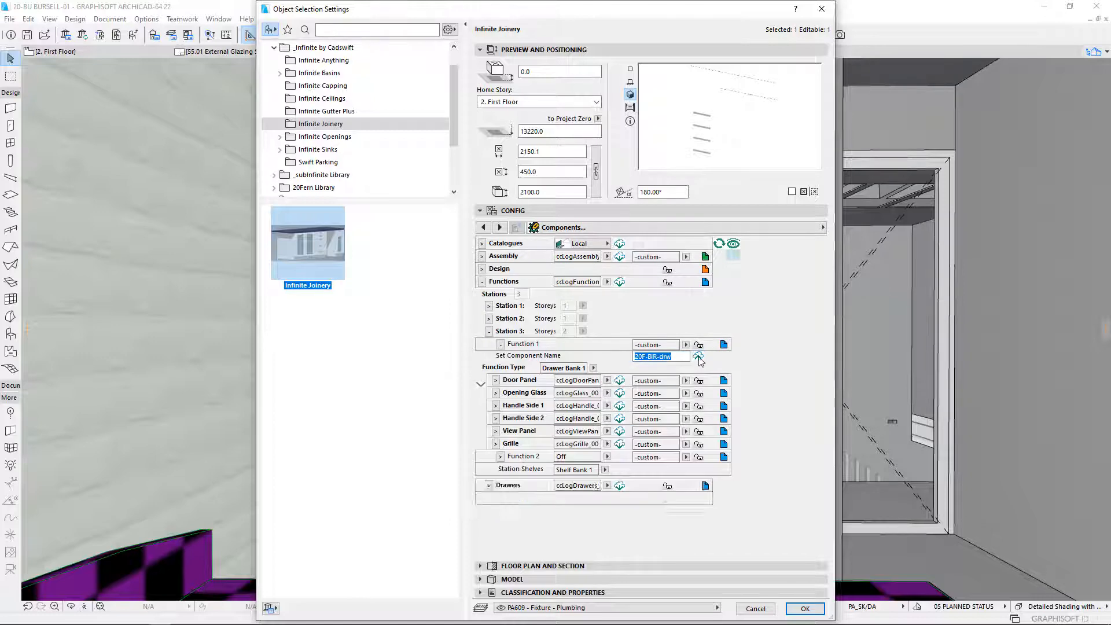
{"action": "left_click", "coordinate": [618, 283]}
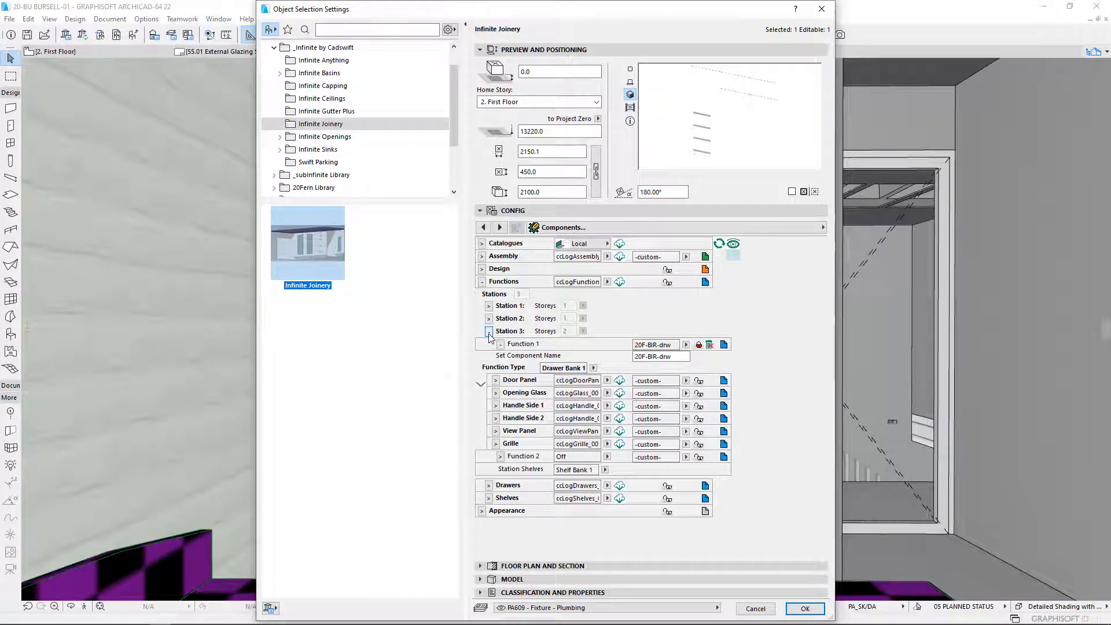
{"action": "left_click", "coordinate": [500, 345]}
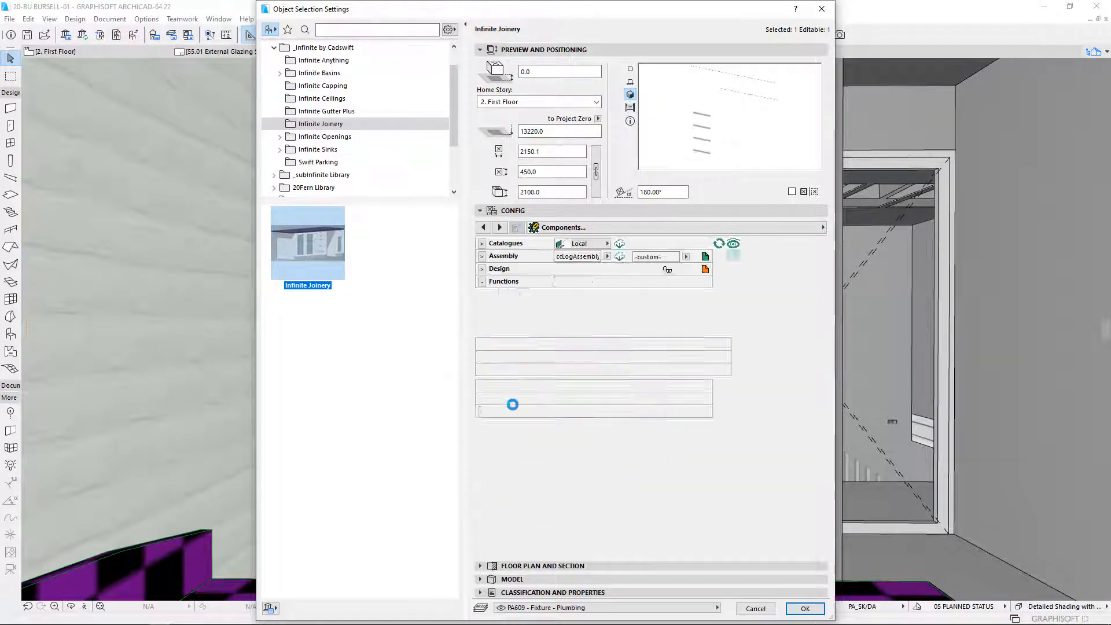
- Name Station 3's Function 2 component off and save it to the functions catalogue
{"action": "right_click", "coordinate": [690, 374]}
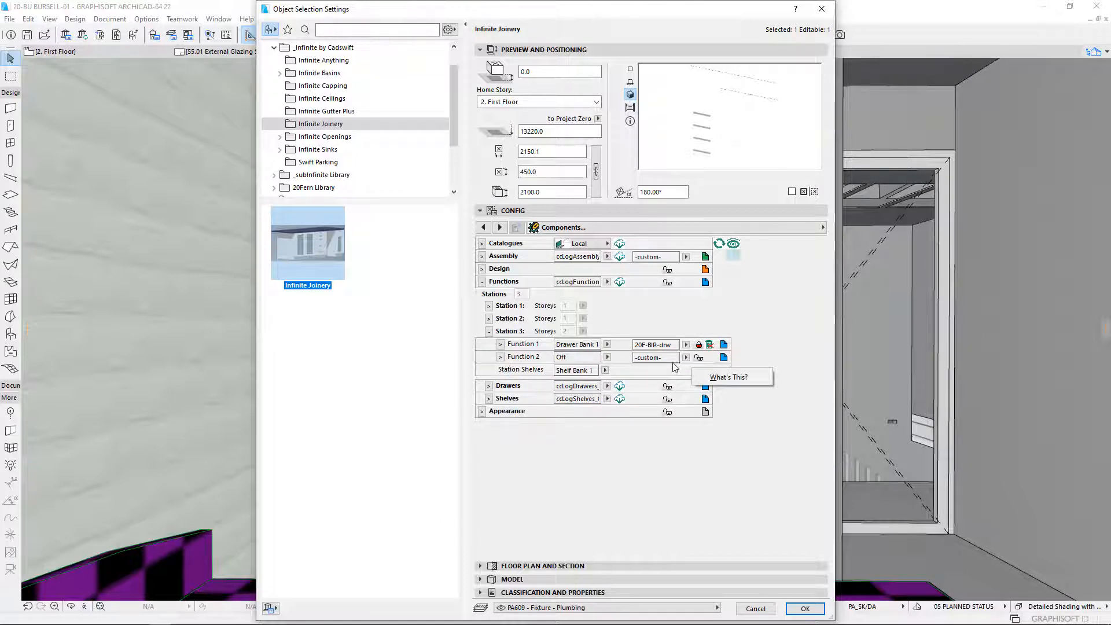
{"action": "left_click", "coordinate": [683, 358]}
{"action": "left_click", "coordinate": [686, 358]}
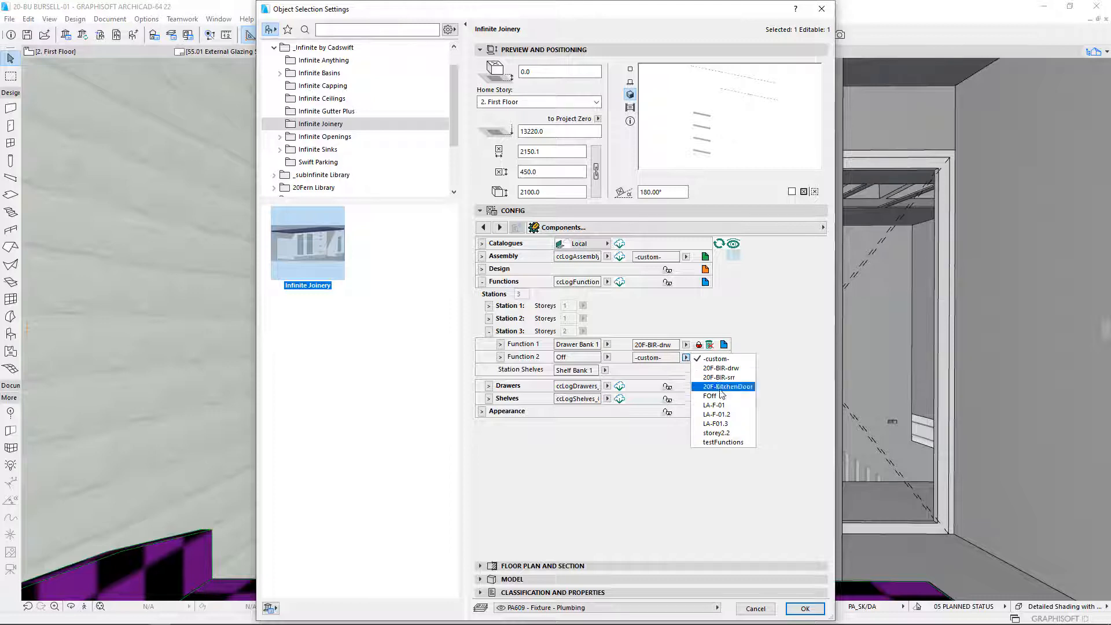
{"action": "left_click", "coordinate": [686, 359]}
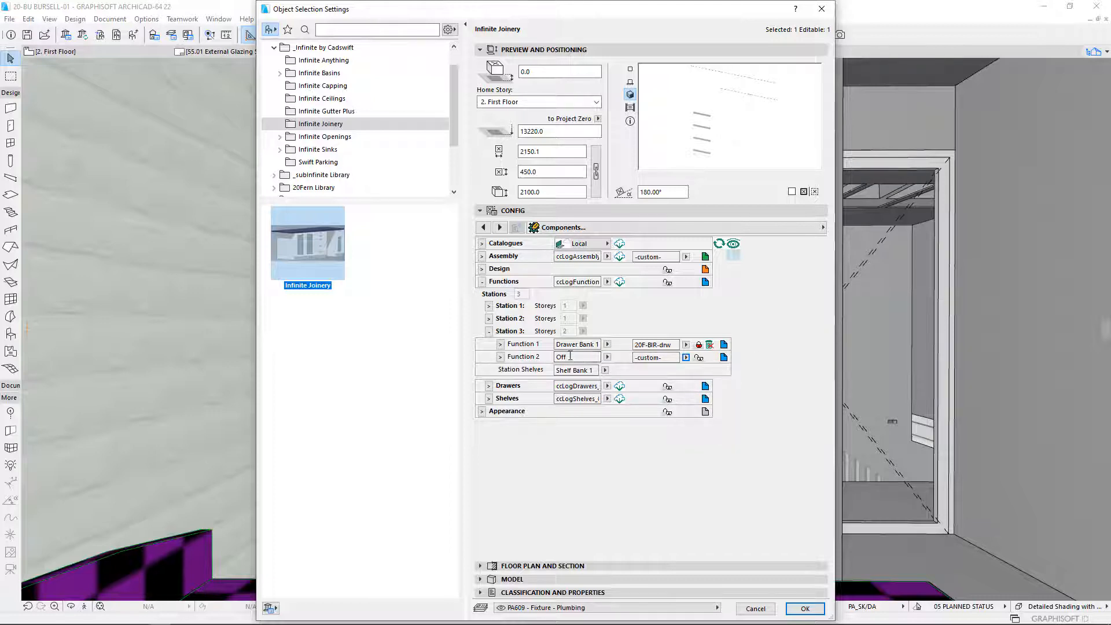
{"action": "left_click", "coordinate": [501, 358]}
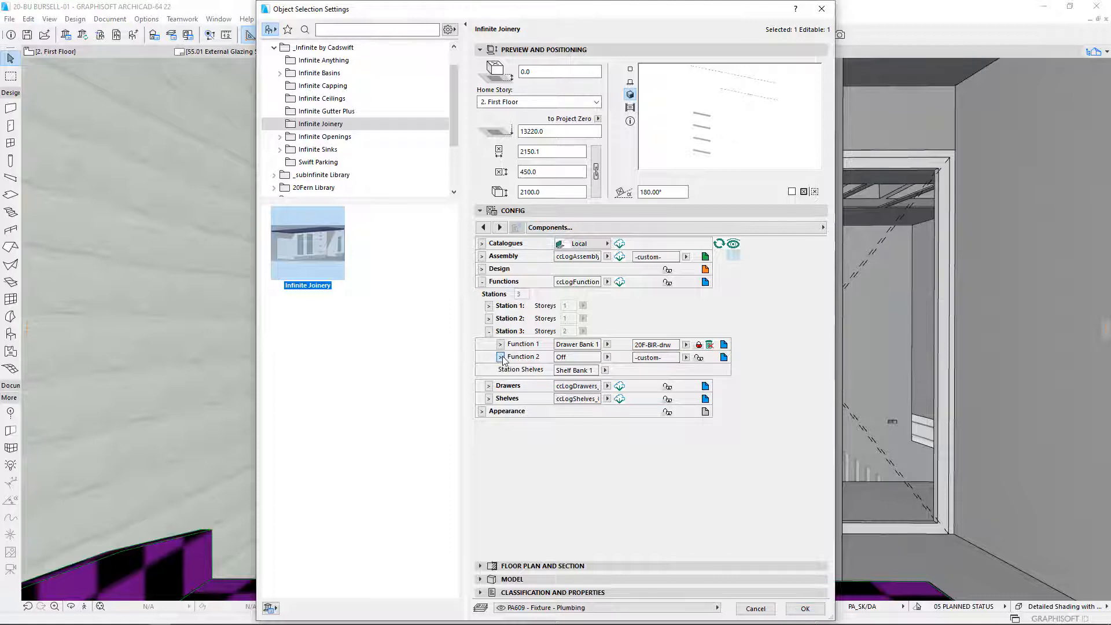
{"action": "left_click", "coordinate": [671, 370]}
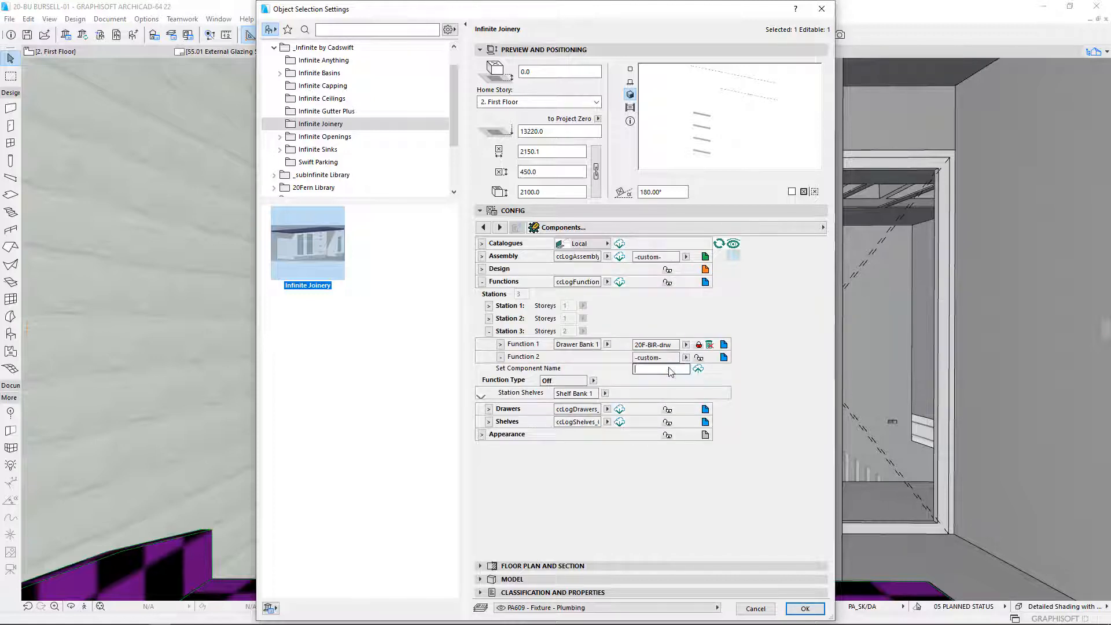
{"action": "type", "text": "off"}
{"action": "key", "text": "Return"}
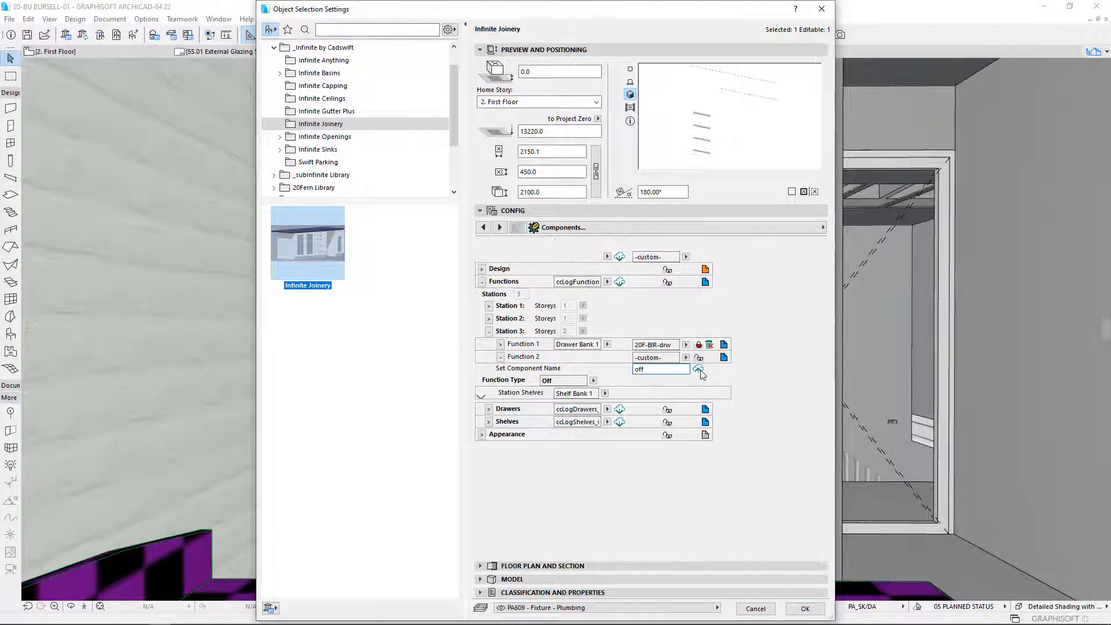
{"action": "left_click", "coordinate": [620, 282]}
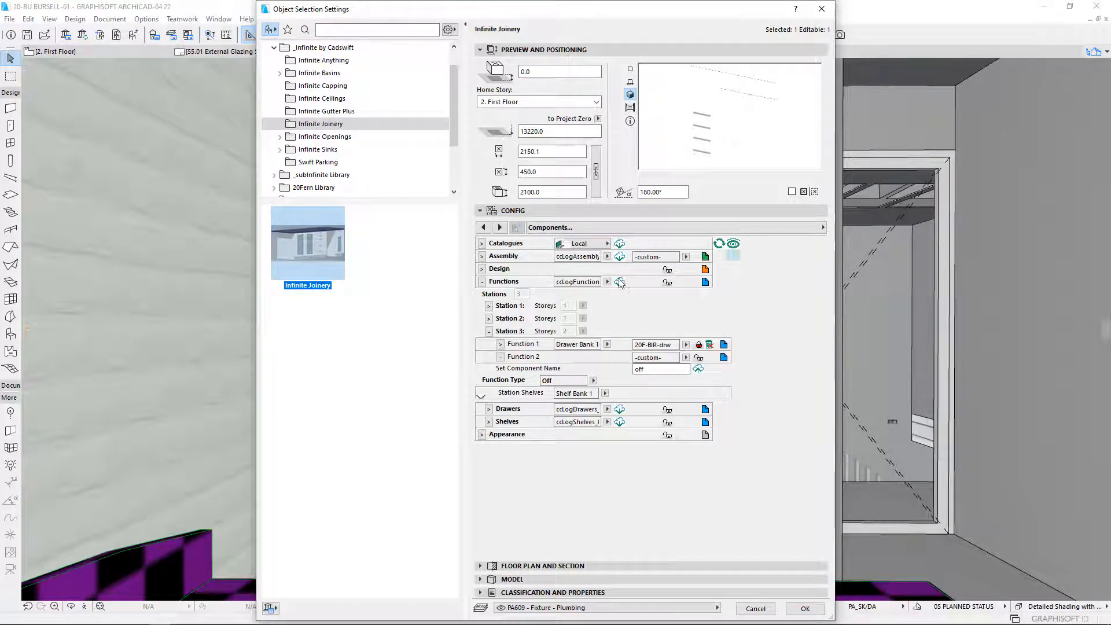
{"action": "left_click", "coordinate": [700, 358]}
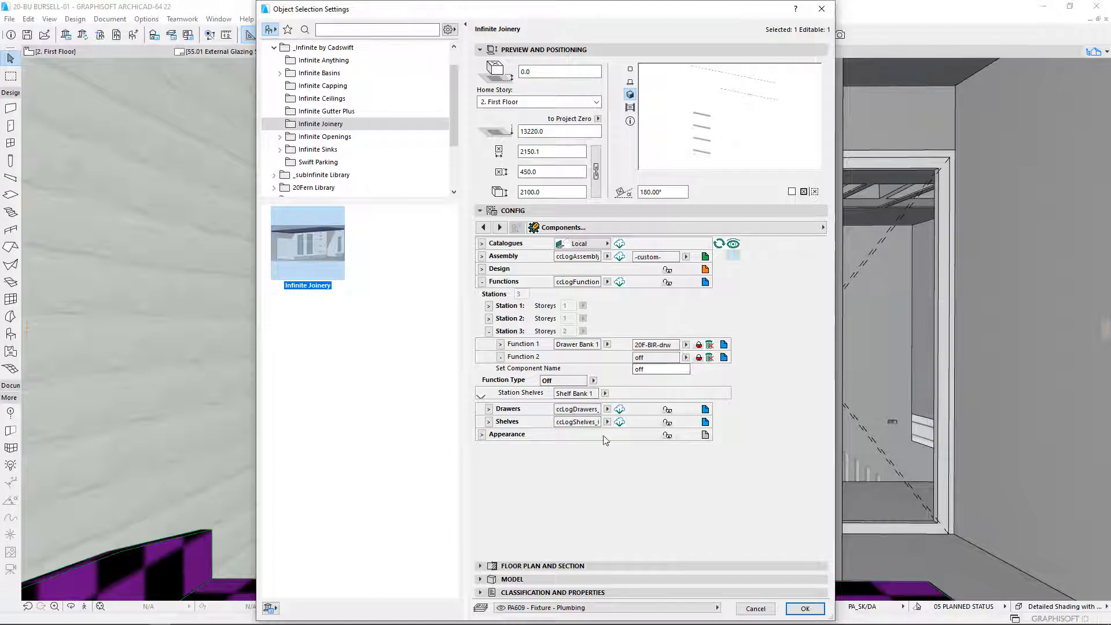
- Collapse Station 3, apply the joinery settings and deselect the robe in the 3D view
{"action": "left_click", "coordinate": [489, 332]}
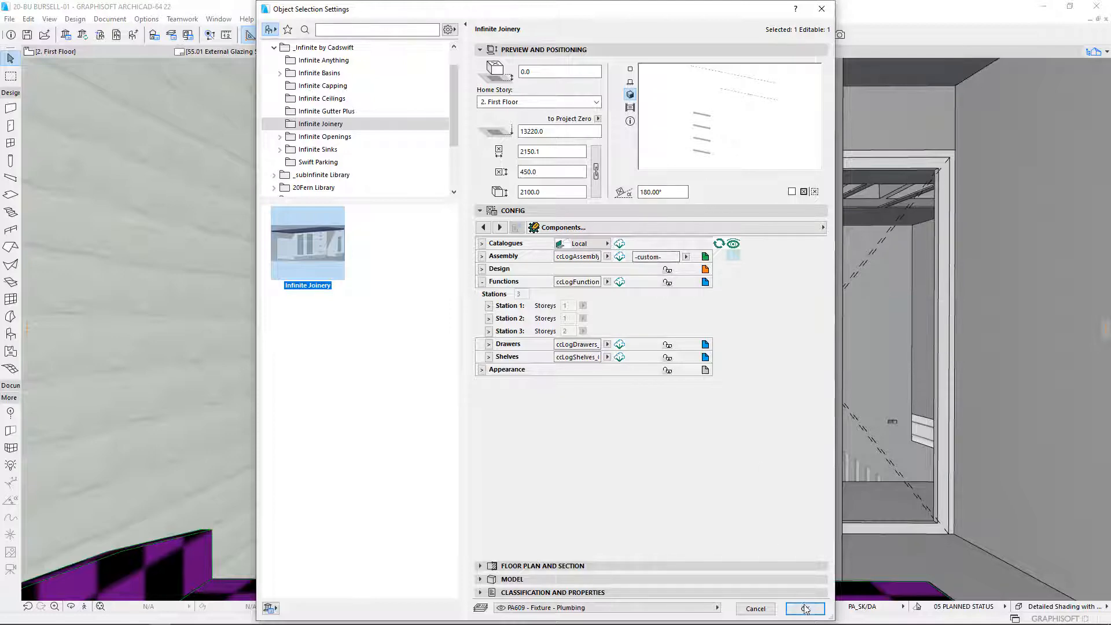
{"action": "key", "text": "Return"}
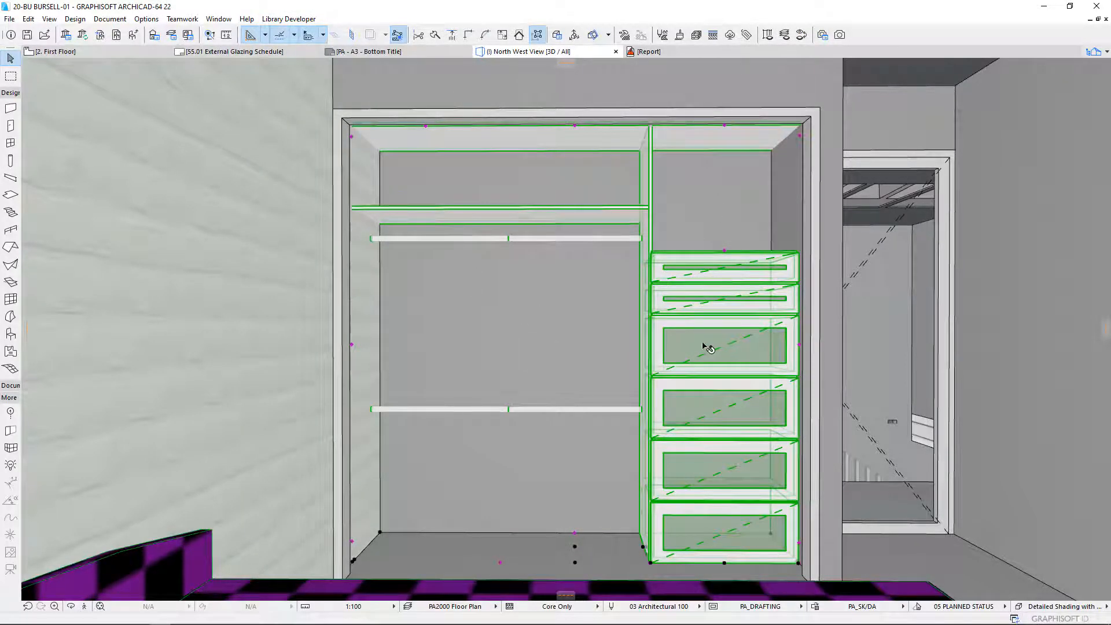
{"action": "key", "text": "Escape"}
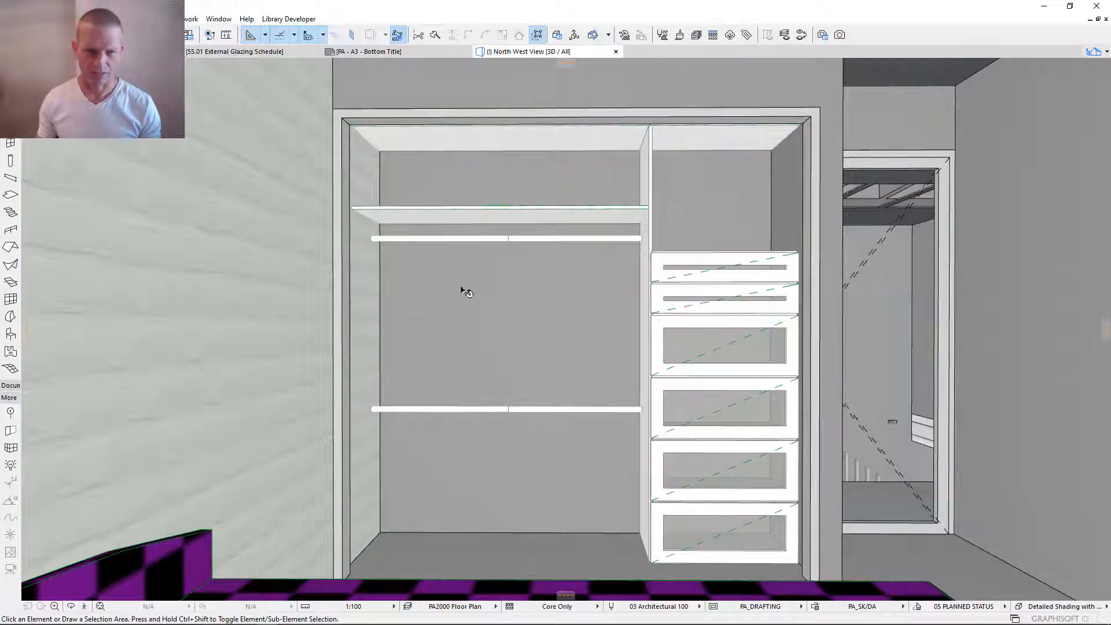
- Reopen the robe's object settings and unlock the 20F-BIR function arrangement in the Design group for editing
{"action": "left_click", "coordinate": [718, 360]}
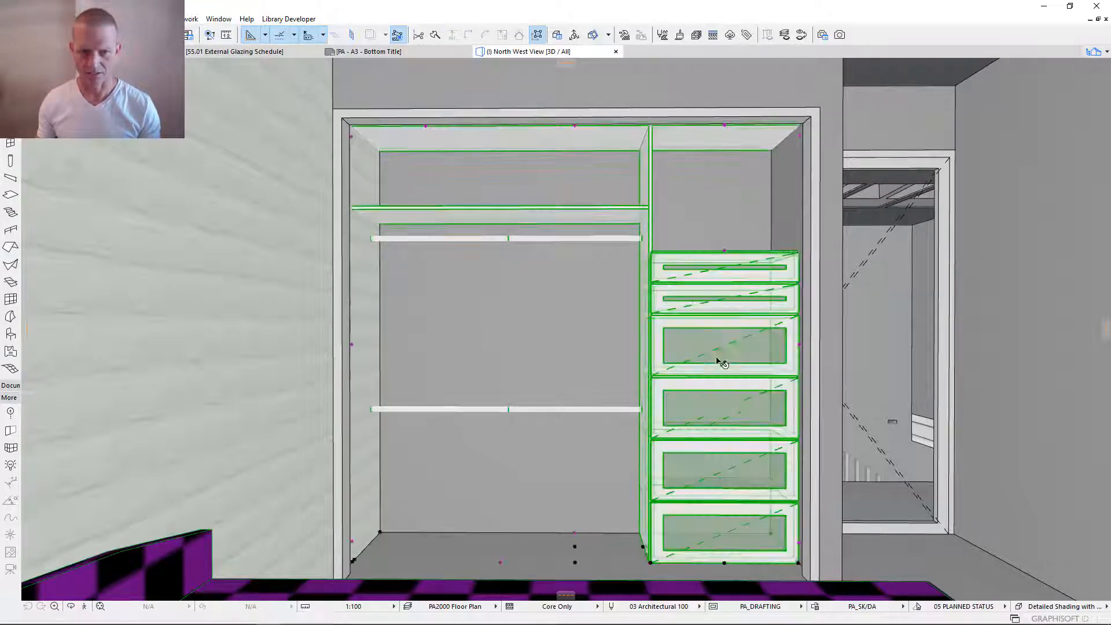
{"action": "double_click", "coordinate": [717, 382]}
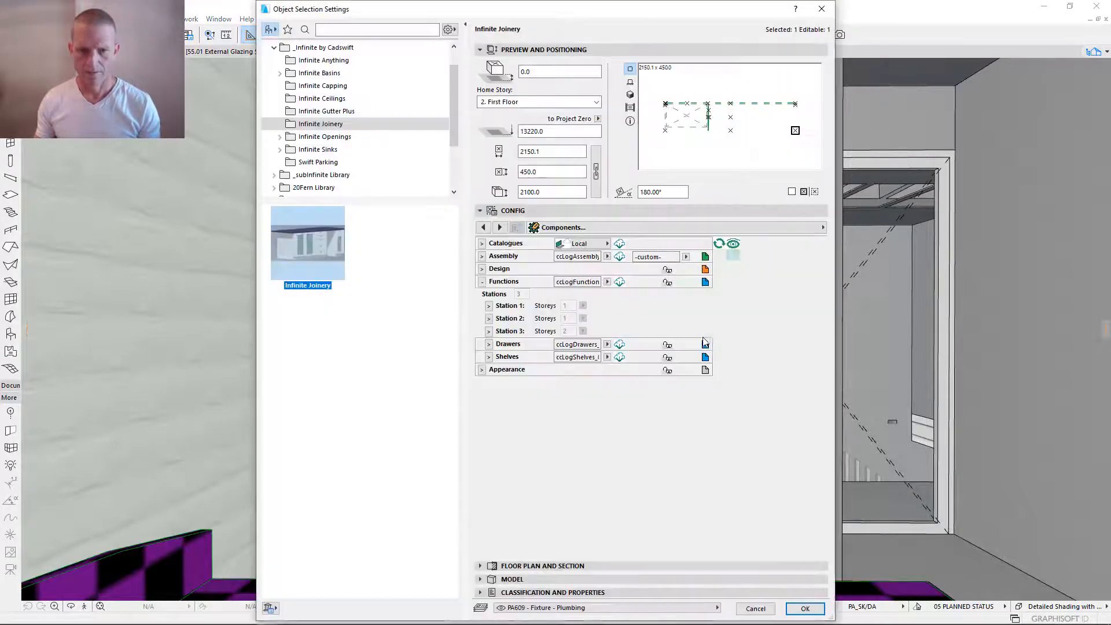
{"action": "left_click", "coordinate": [489, 272]}
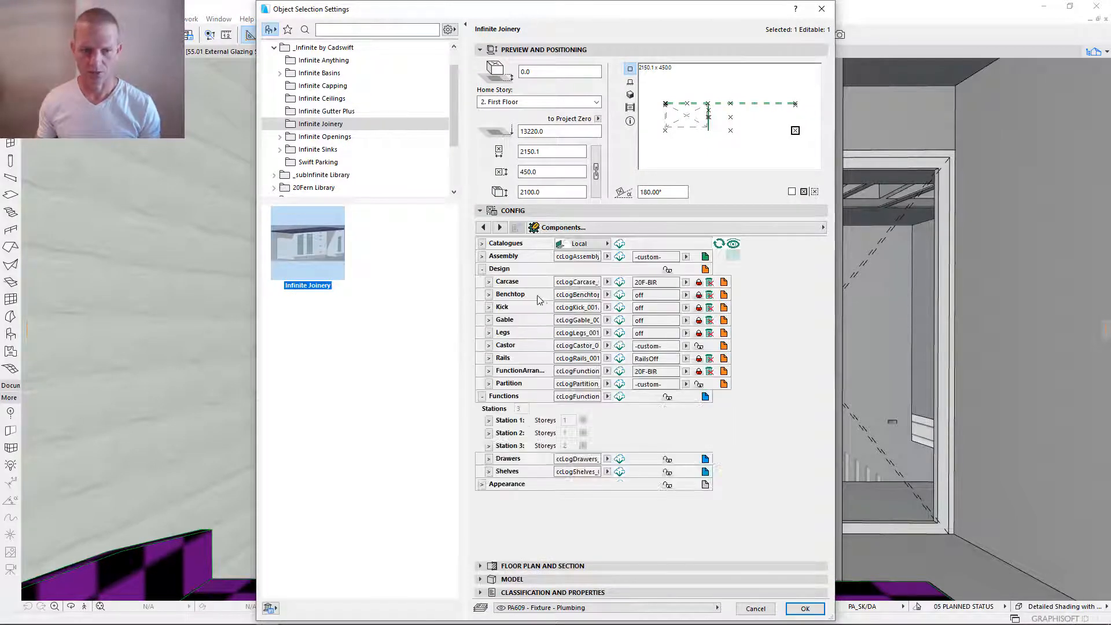
{"action": "left_click", "coordinate": [489, 382]}
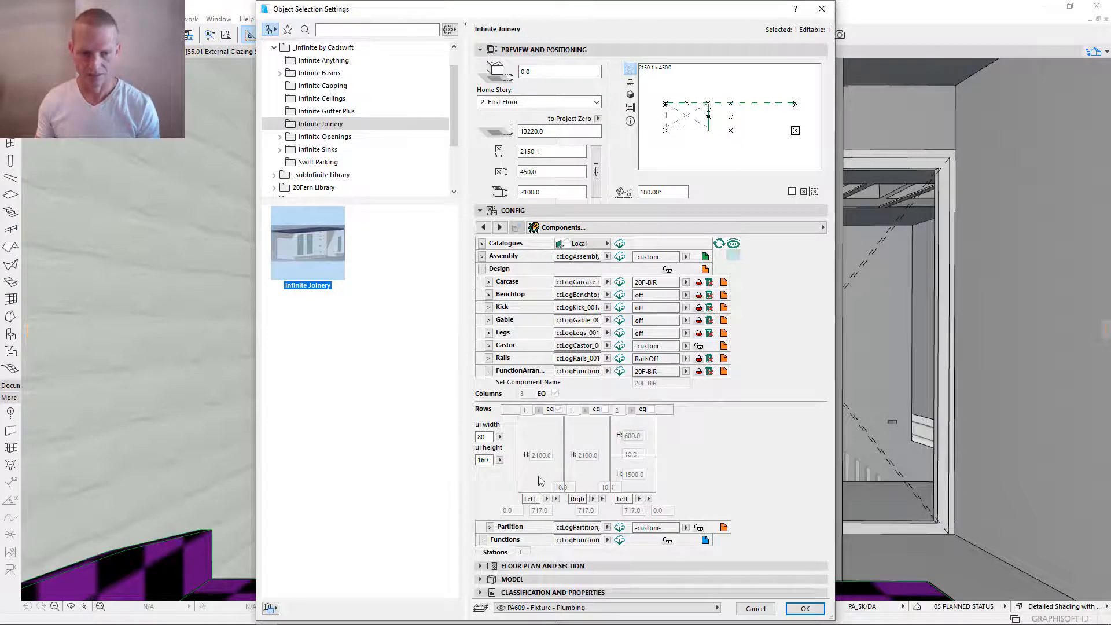
{"action": "left_click", "coordinate": [698, 373]}
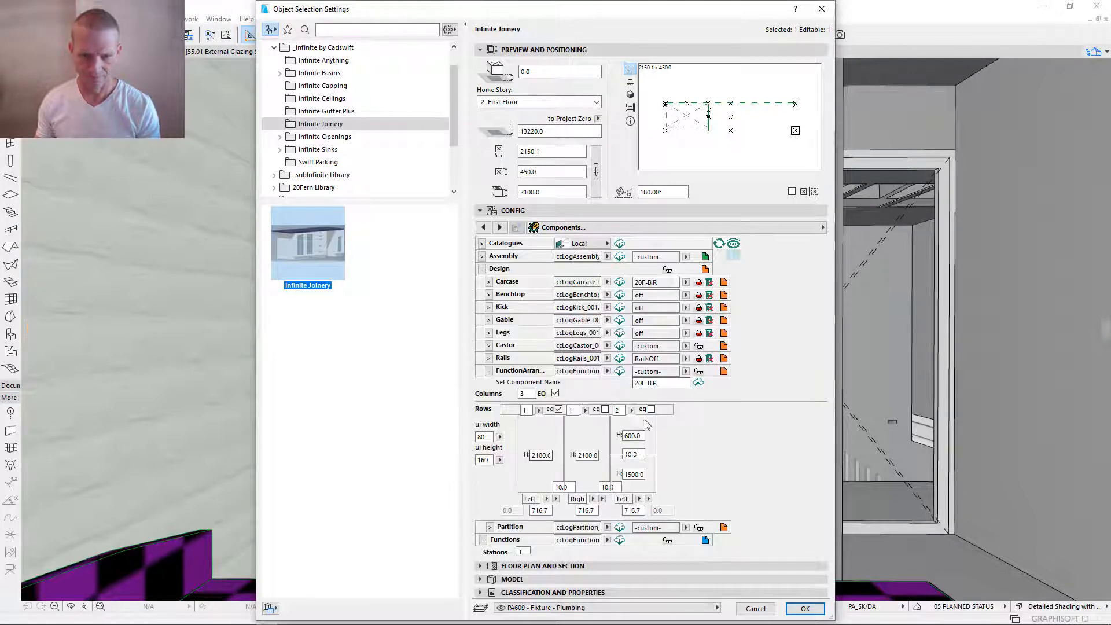
- Split the first and second columns of the function arrangement into 2 rows each
{"action": "left_click", "coordinate": [606, 410]}
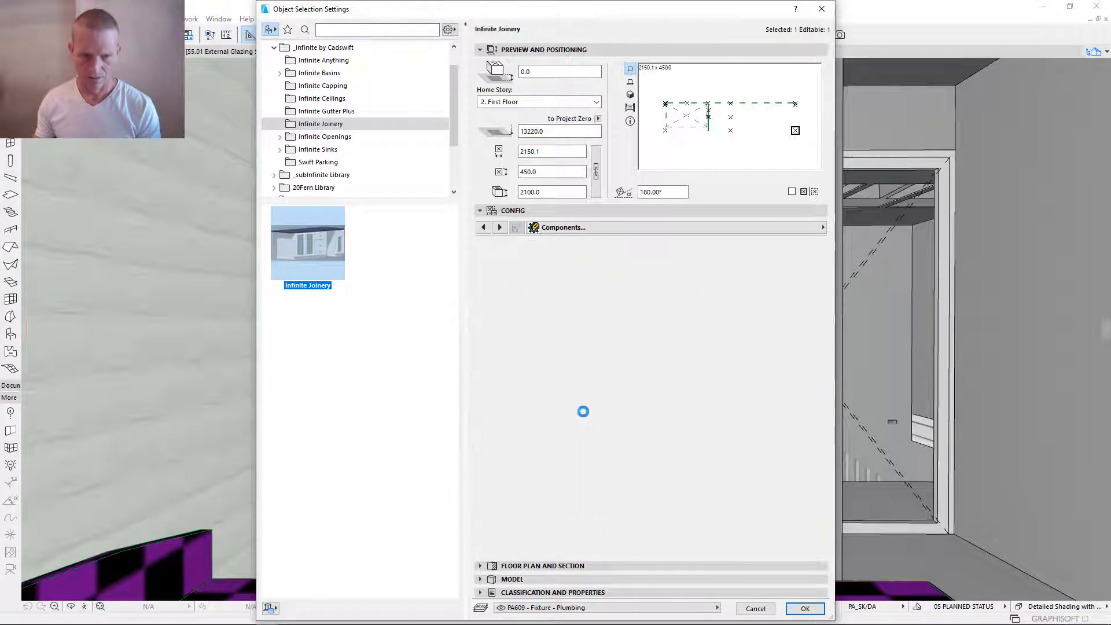
{"action": "left_click", "coordinate": [585, 410]}
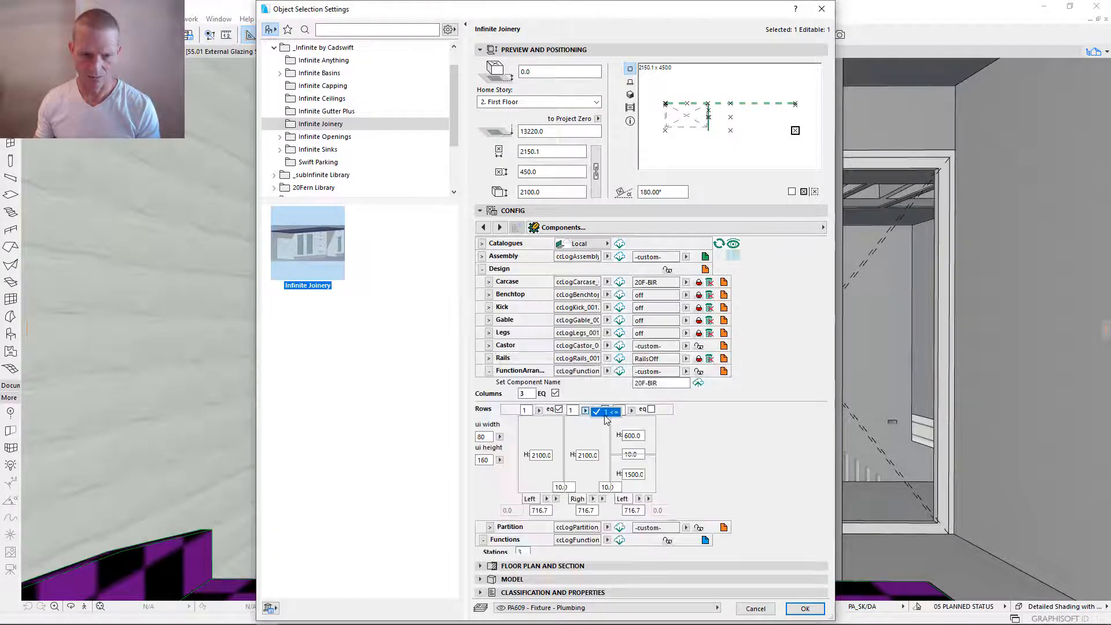
{"action": "left_click", "coordinate": [576, 412]}
{"action": "left_click_drag", "start_coordinate": [575, 410], "coordinate": [541, 409]}
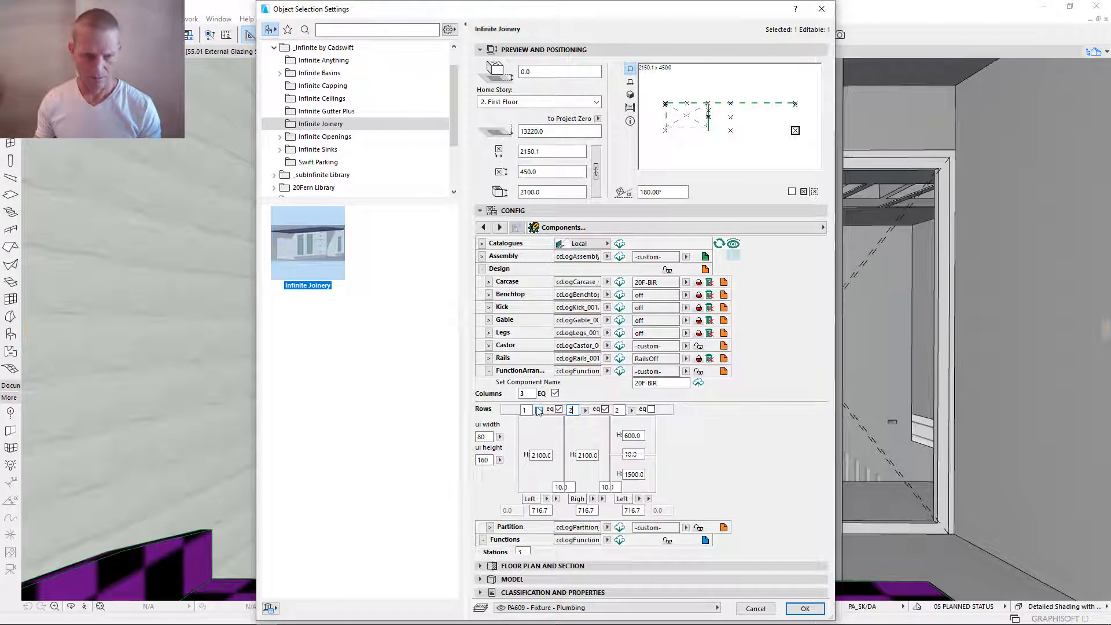
{"action": "left_click", "coordinate": [528, 409]}
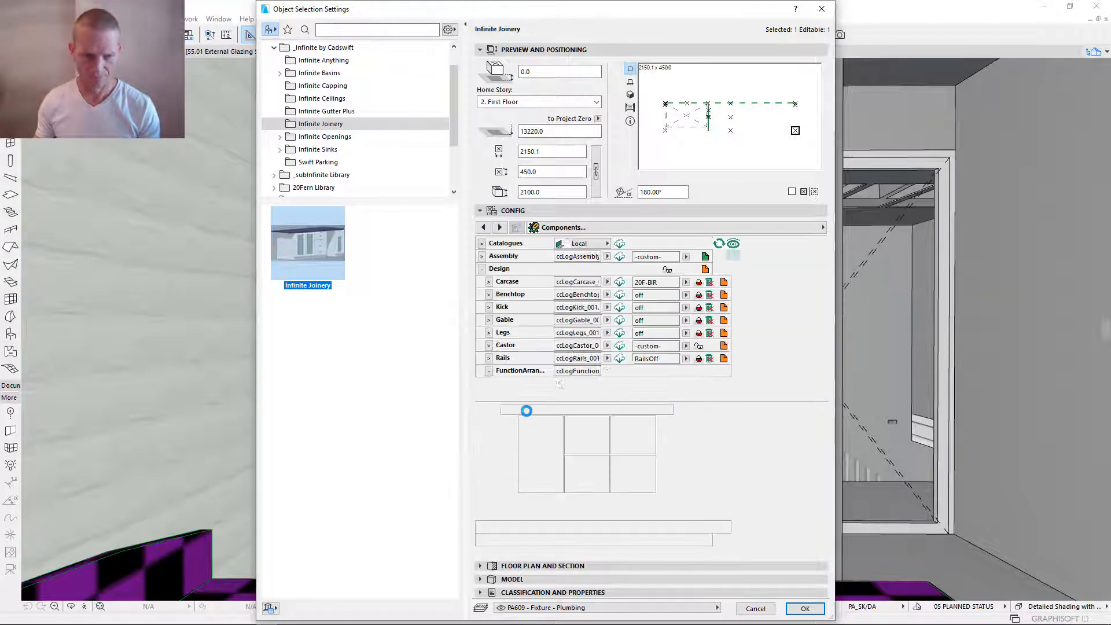
{"action": "left_click_drag", "start_coordinate": [529, 411], "coordinate": [520, 411]}
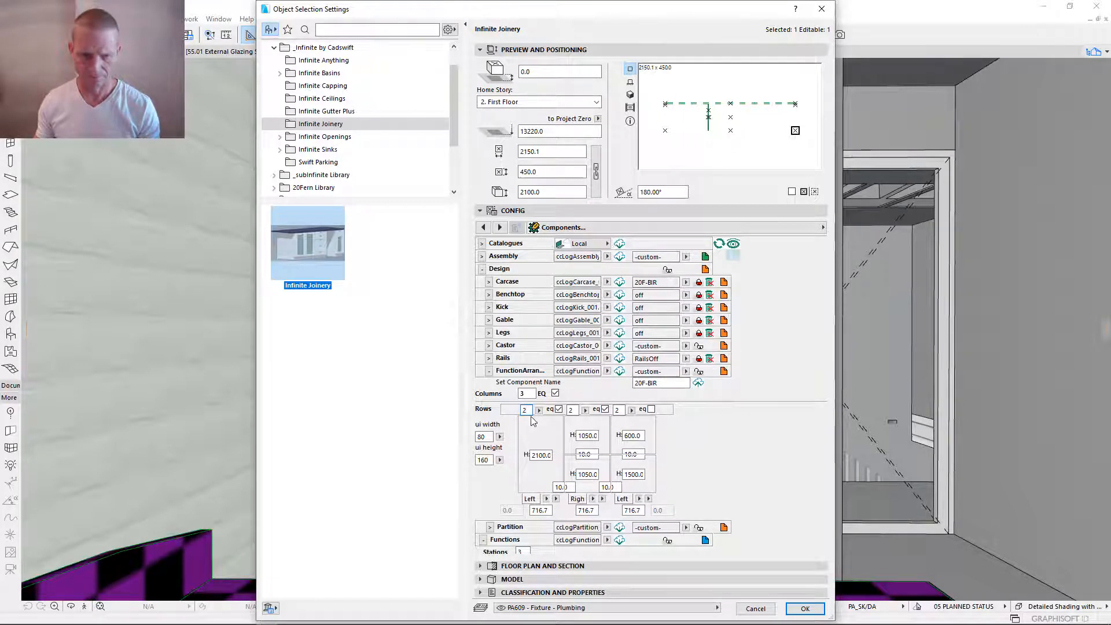
{"action": "key", "text": "Tab"}
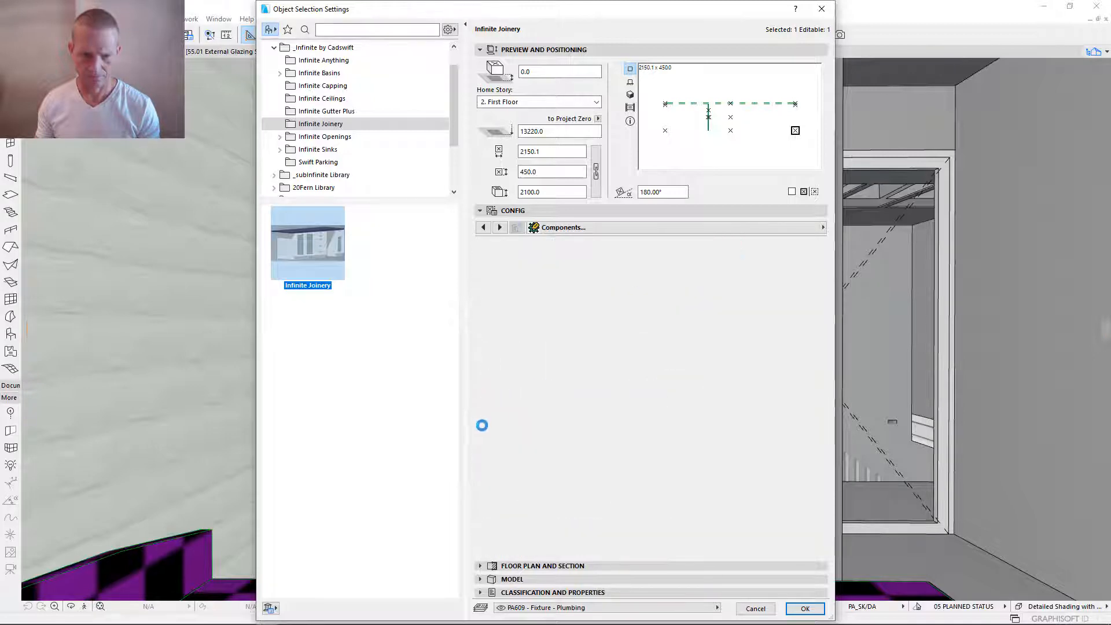
- Turn off equal row heights for the first two columns and set their lower row heights to 1500
{"action": "left_click", "coordinate": [558, 410]}
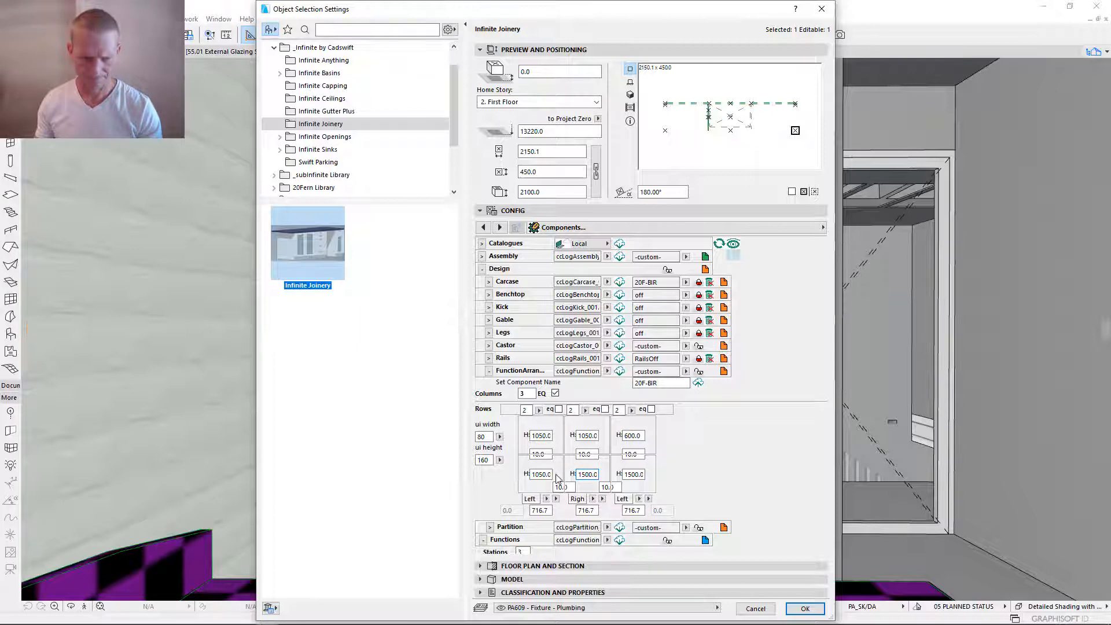
{"action": "left_click_drag", "start_coordinate": [543, 476], "coordinate": [538, 475]}
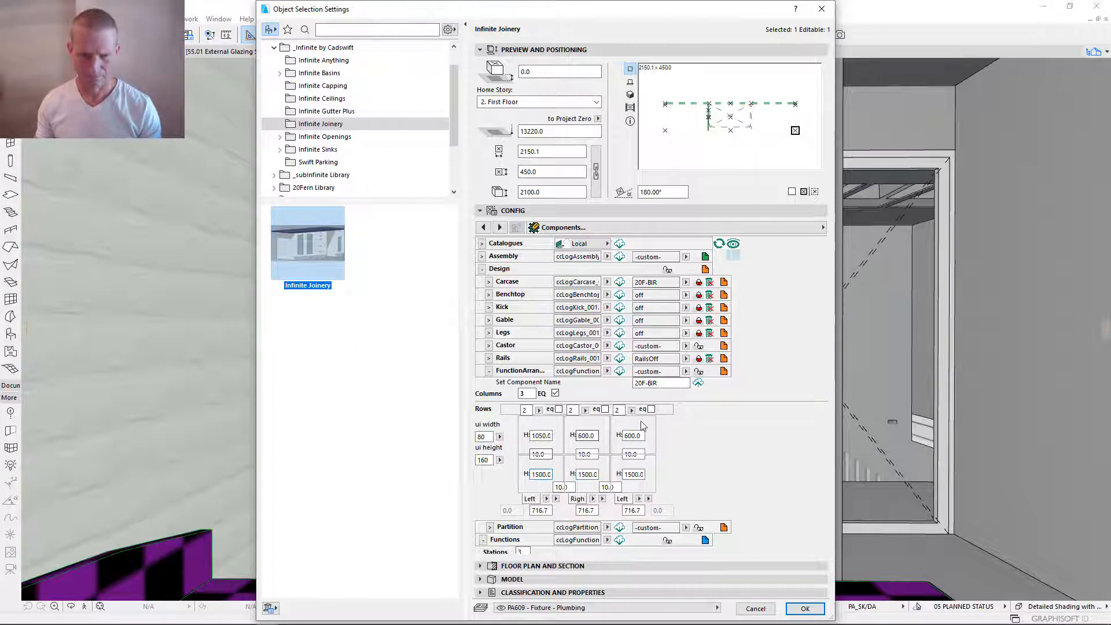
{"action": "key", "text": "Tab"}
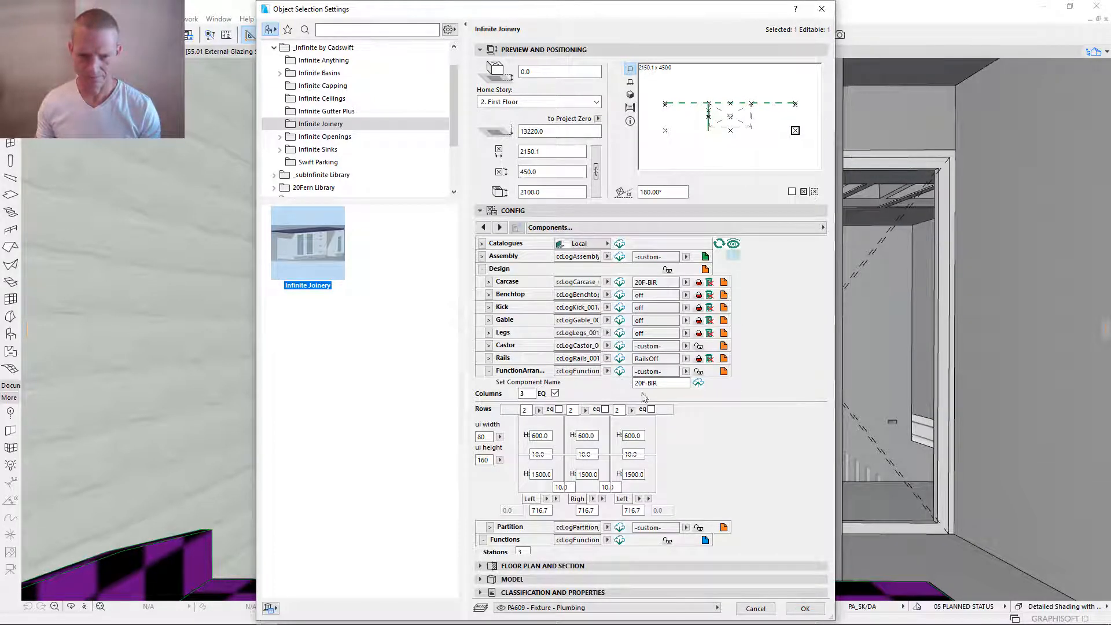
- Save the revised function arrangement as 20F-BIR, collapse it and expand the Partition settings
{"action": "left_click", "coordinate": [699, 374]}
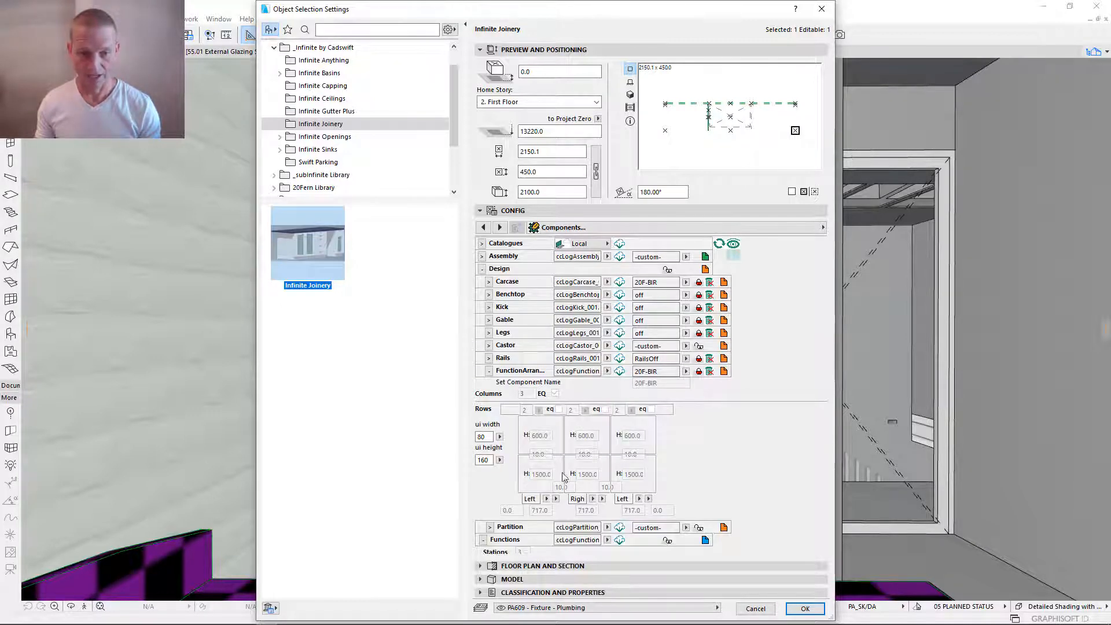
{"action": "left_click", "coordinate": [489, 371]}
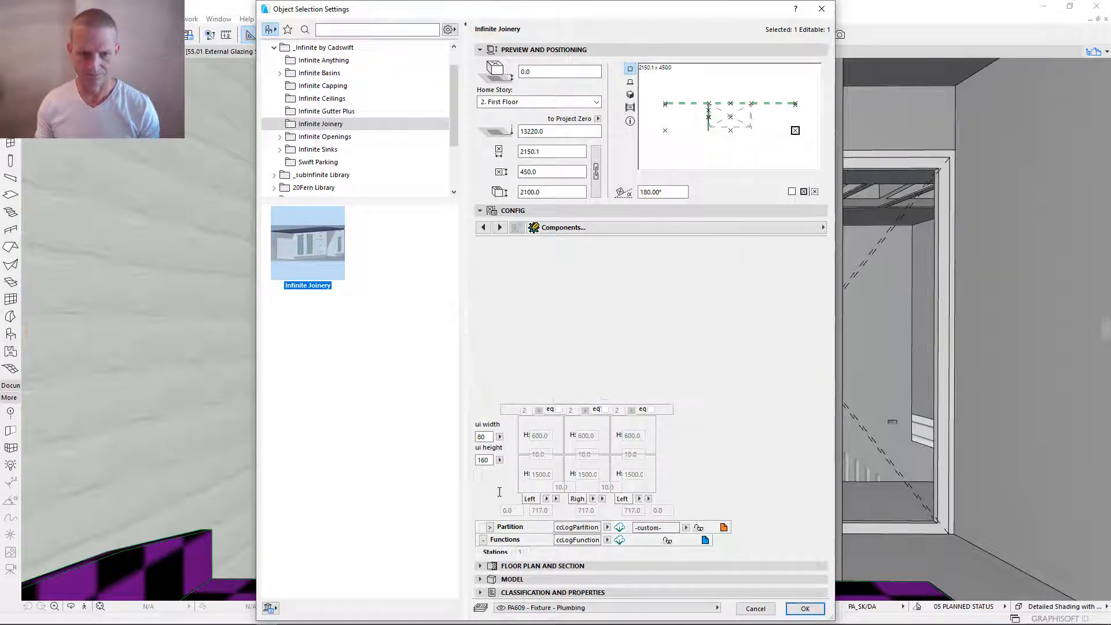
{"action": "left_click", "coordinate": [489, 384]}
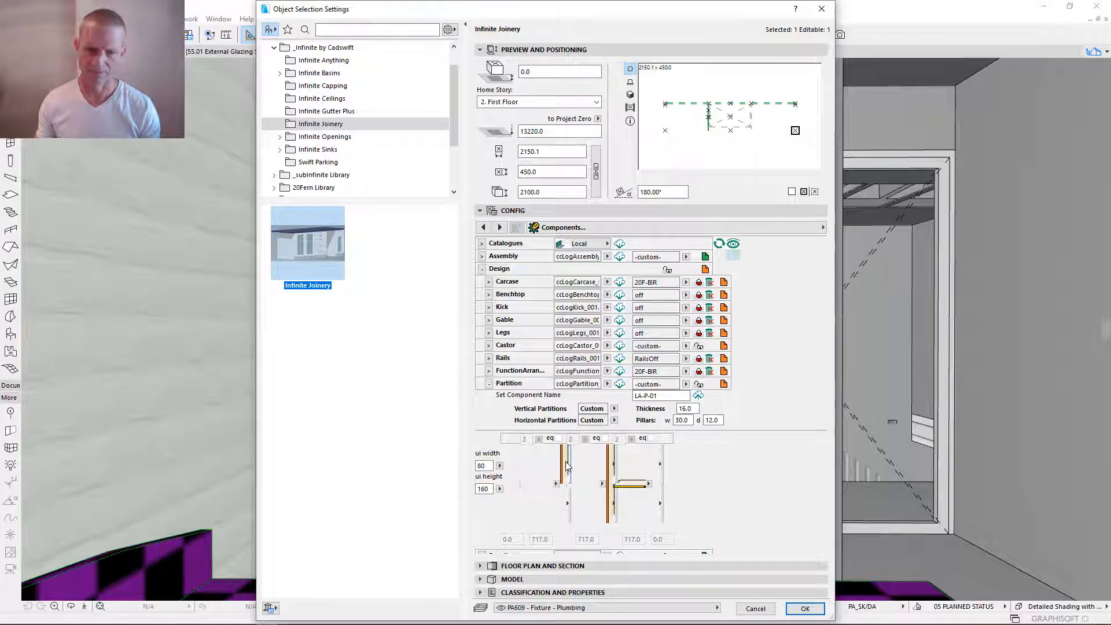
- Turn off the upper vertical partition between the first and second columns and apply the robe settings
{"action": "left_click", "coordinate": [566, 467]}
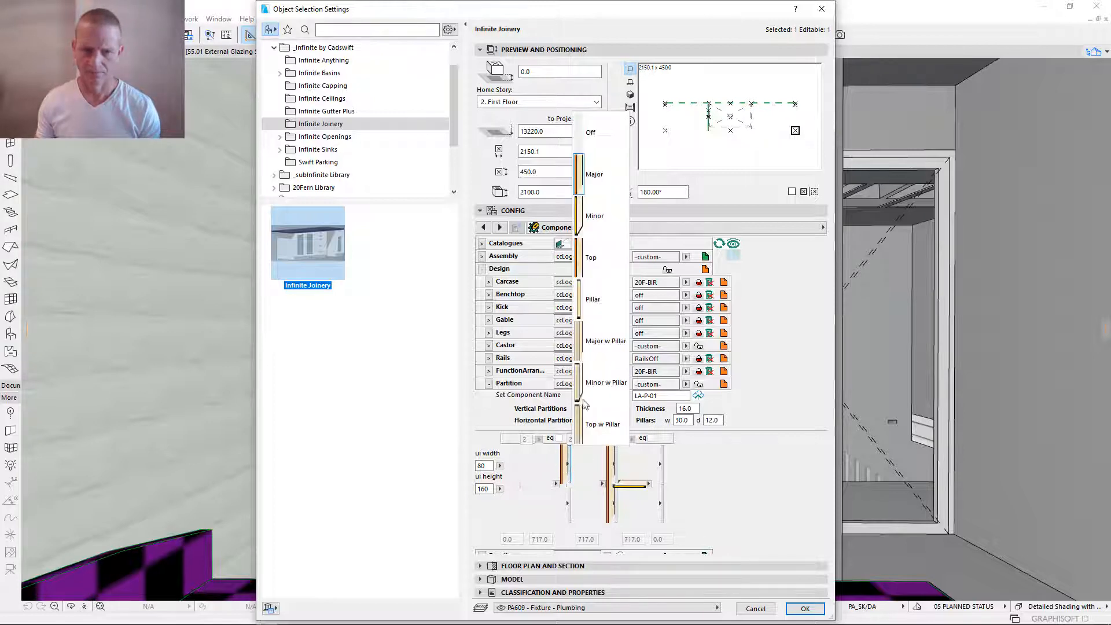
{"action": "left_click", "coordinate": [602, 125]}
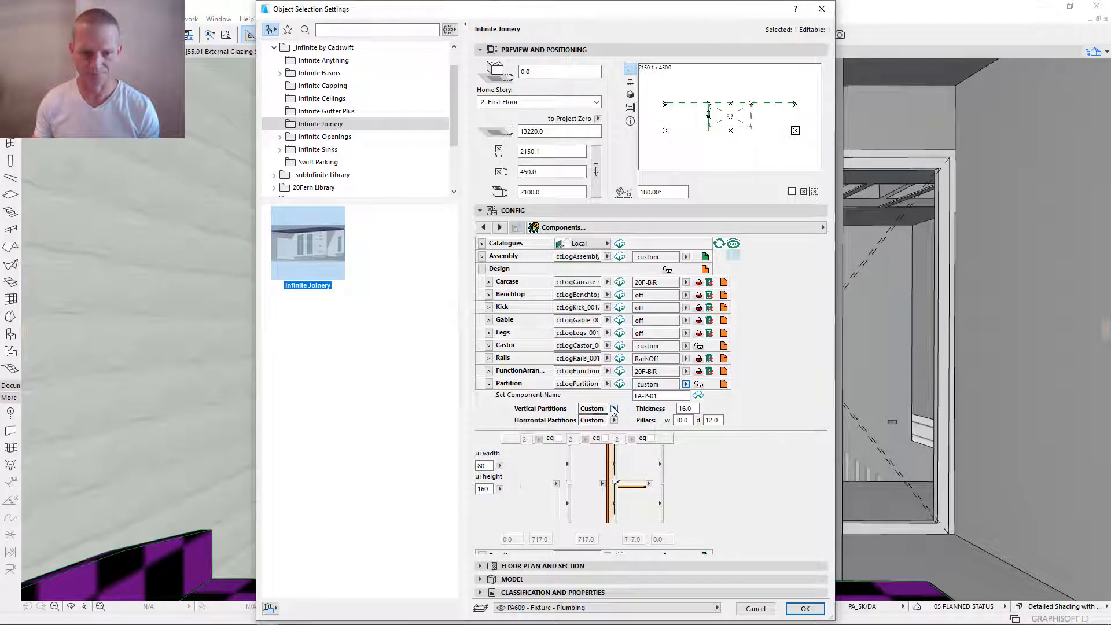
{"action": "left_click", "coordinate": [804, 608]}
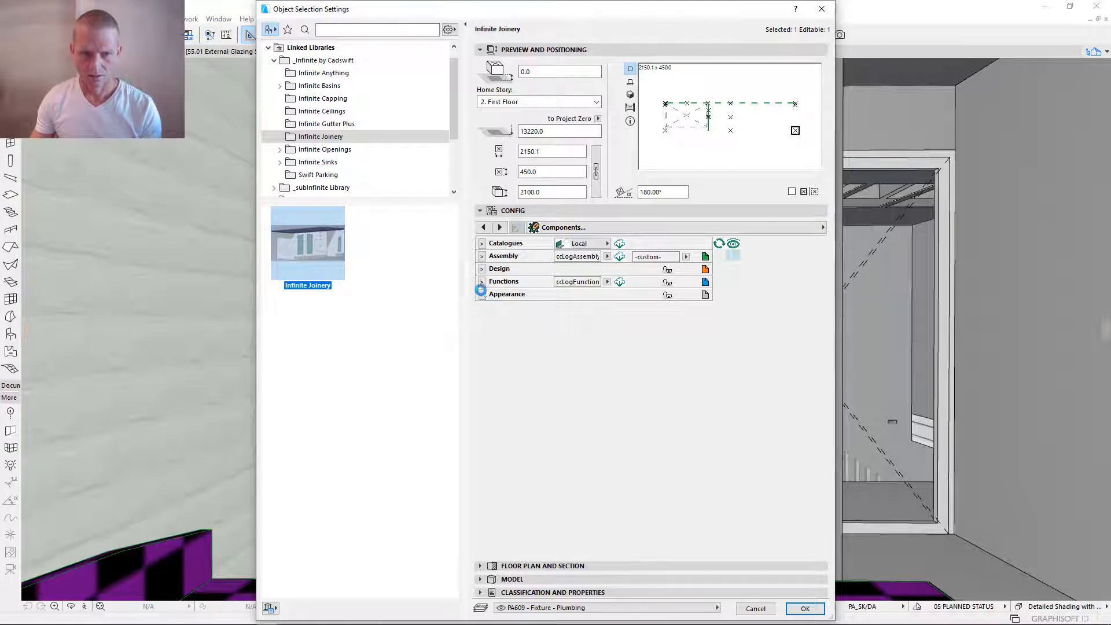
- Expand the robe's Functions group and Stations 1 to 3, and examine which components are assigned to Function 1 and Function 2
{"action": "left_click", "coordinate": [482, 282]}
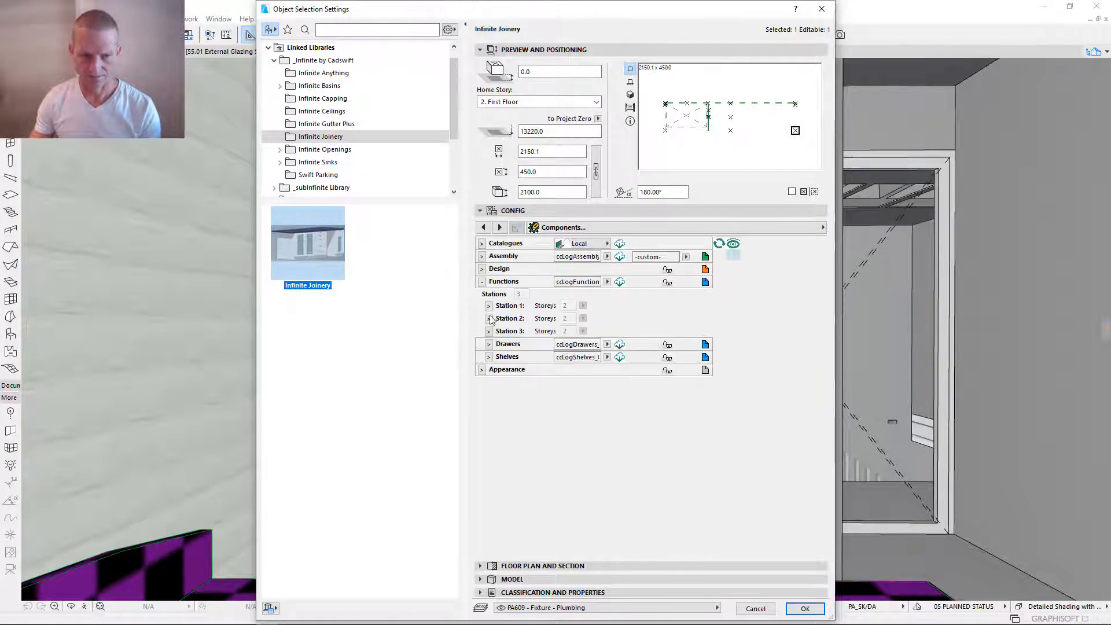
{"action": "left_click", "coordinate": [488, 306]}
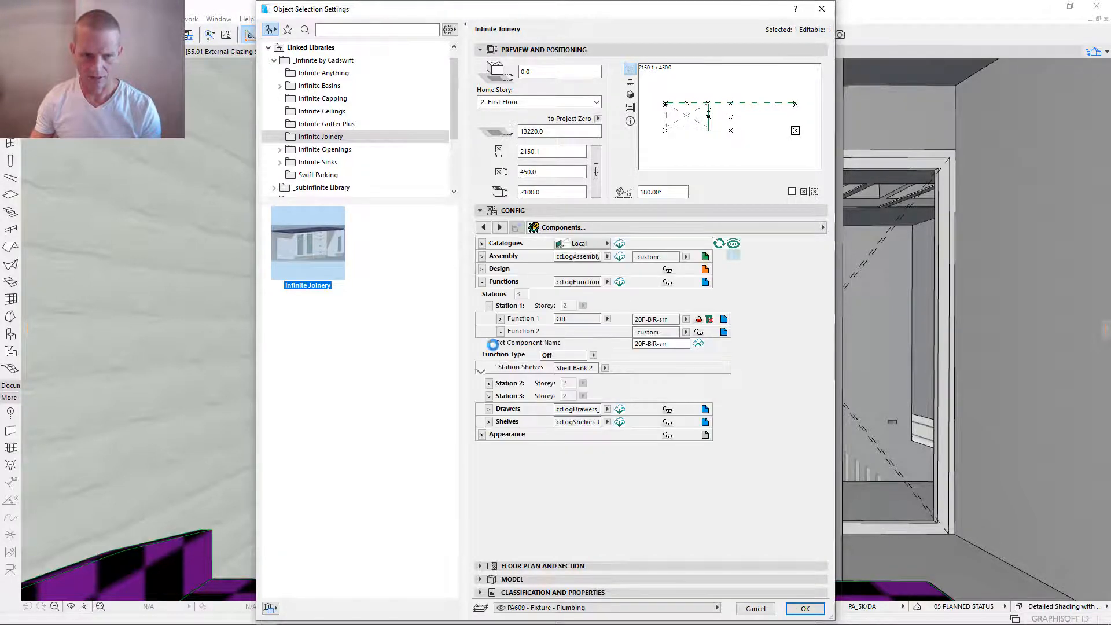
{"action": "left_click", "coordinate": [489, 383]}
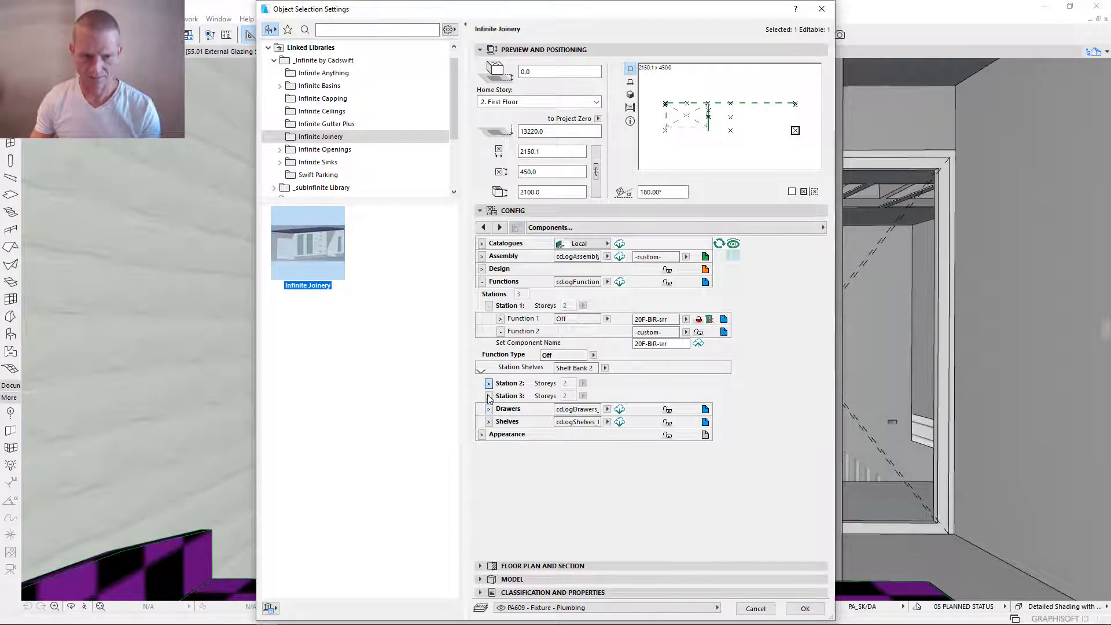
{"action": "left_click", "coordinate": [489, 461]}
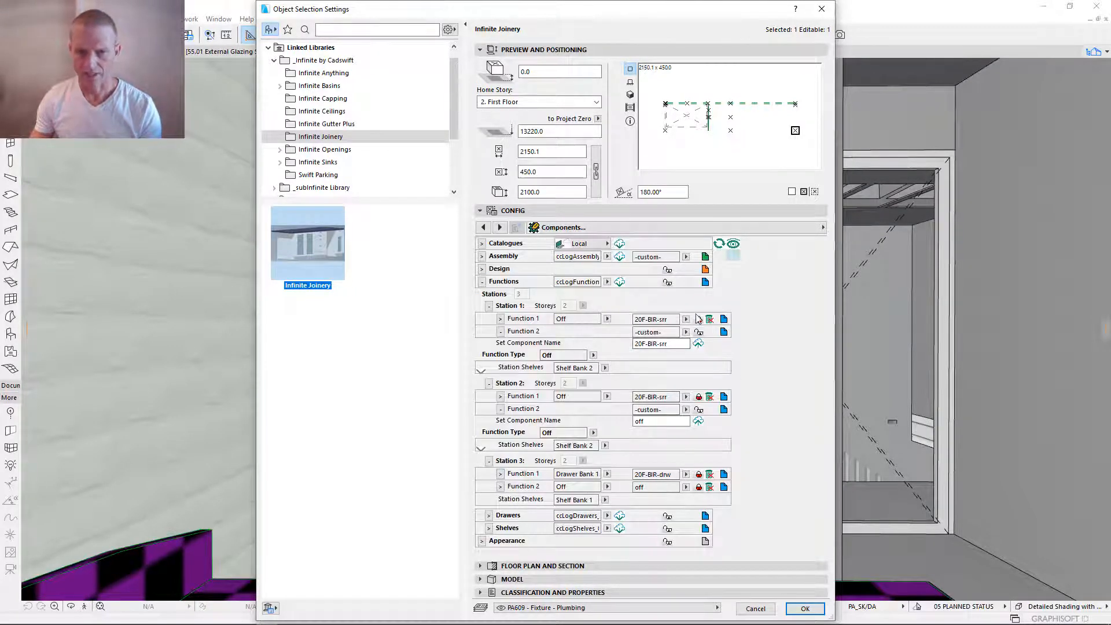
{"action": "left_click", "coordinate": [671, 319]}
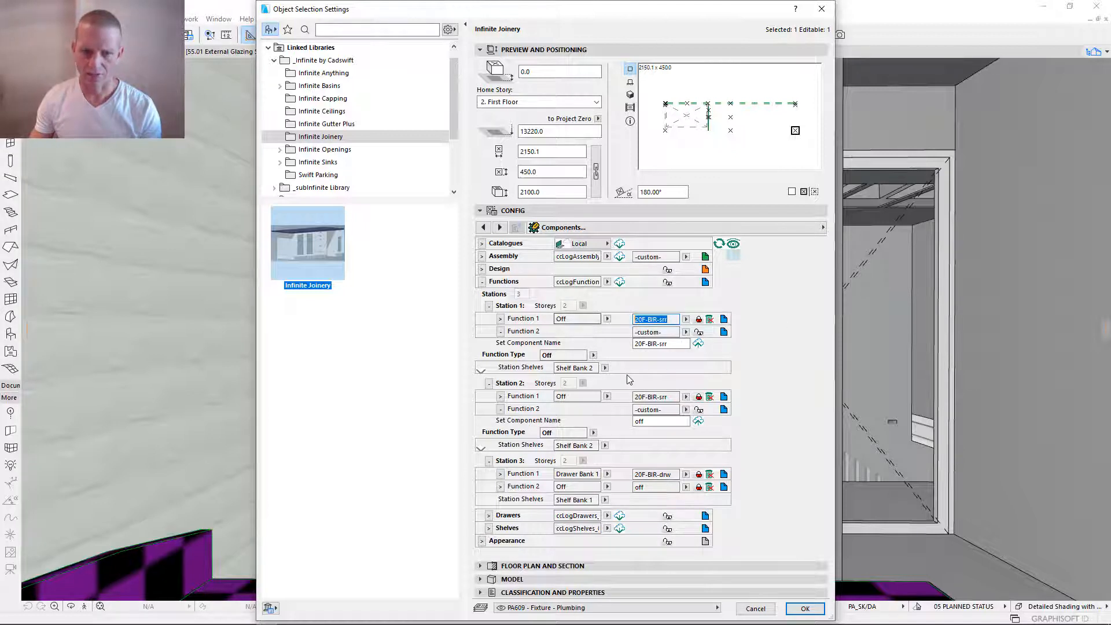
{"action": "left_click", "coordinate": [657, 332]}
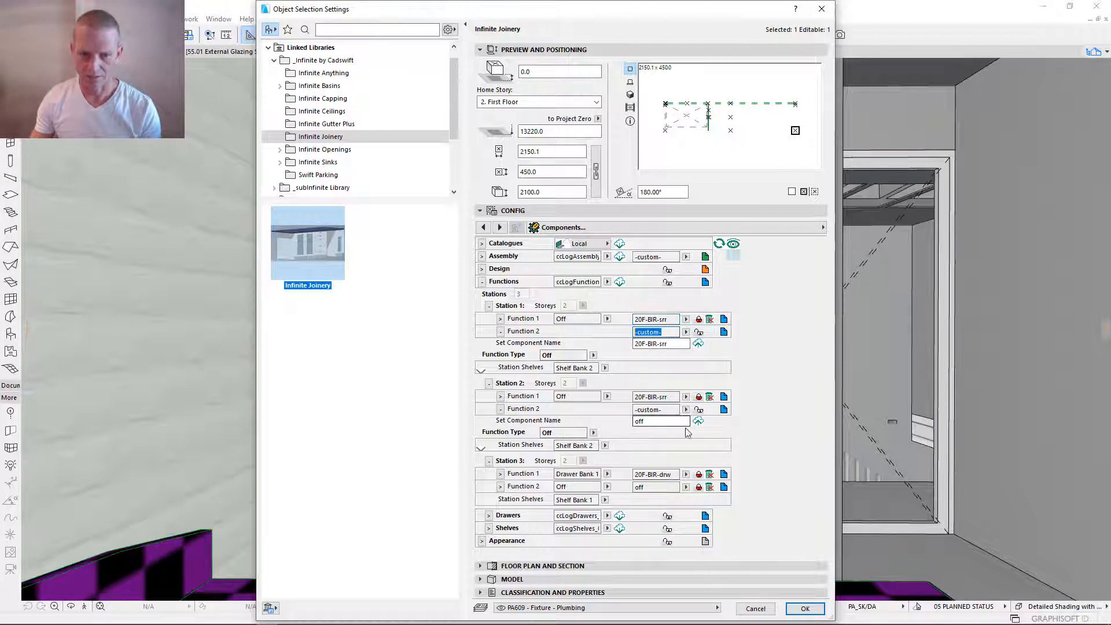
{"action": "left_click", "coordinate": [663, 397]}
{"action": "left_click", "coordinate": [657, 410]}
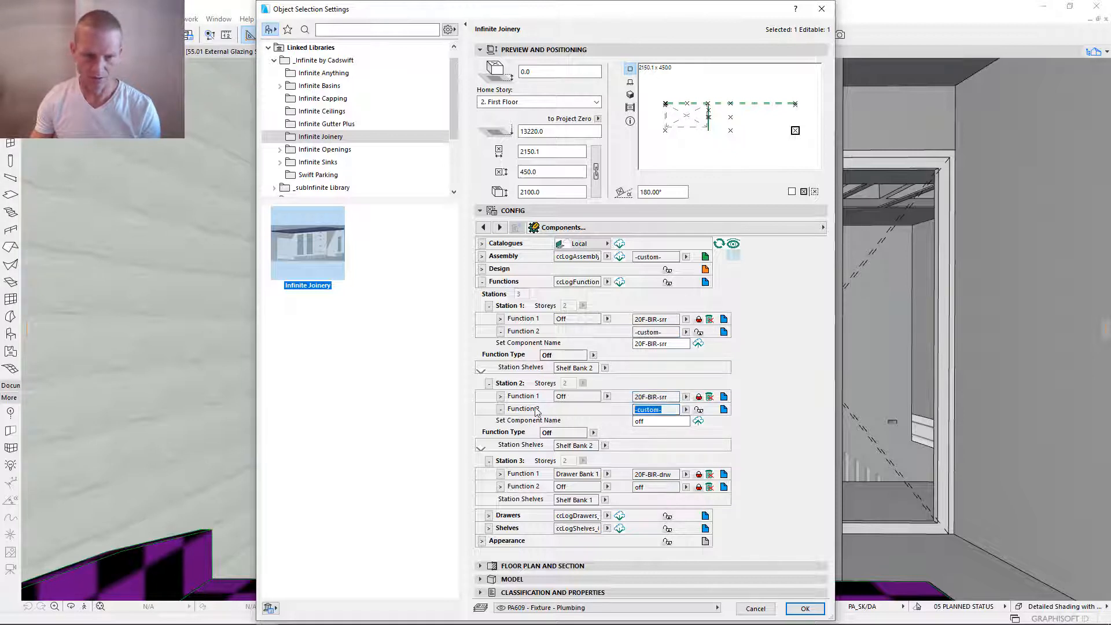
{"action": "left_click", "coordinate": [674, 475]}
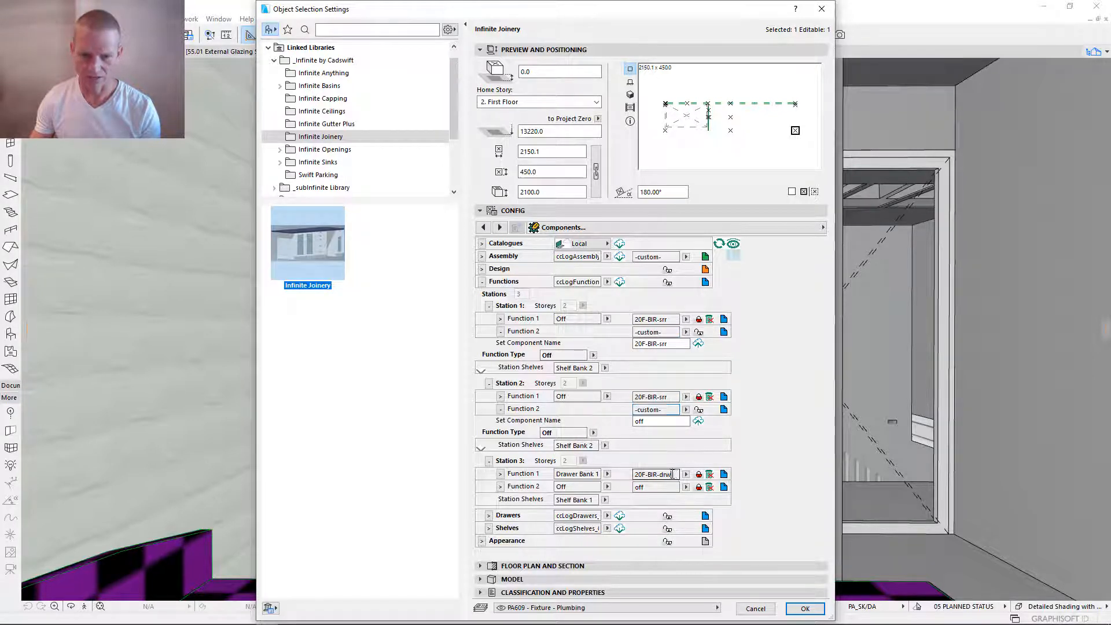
{"action": "left_click", "coordinate": [652, 488]}
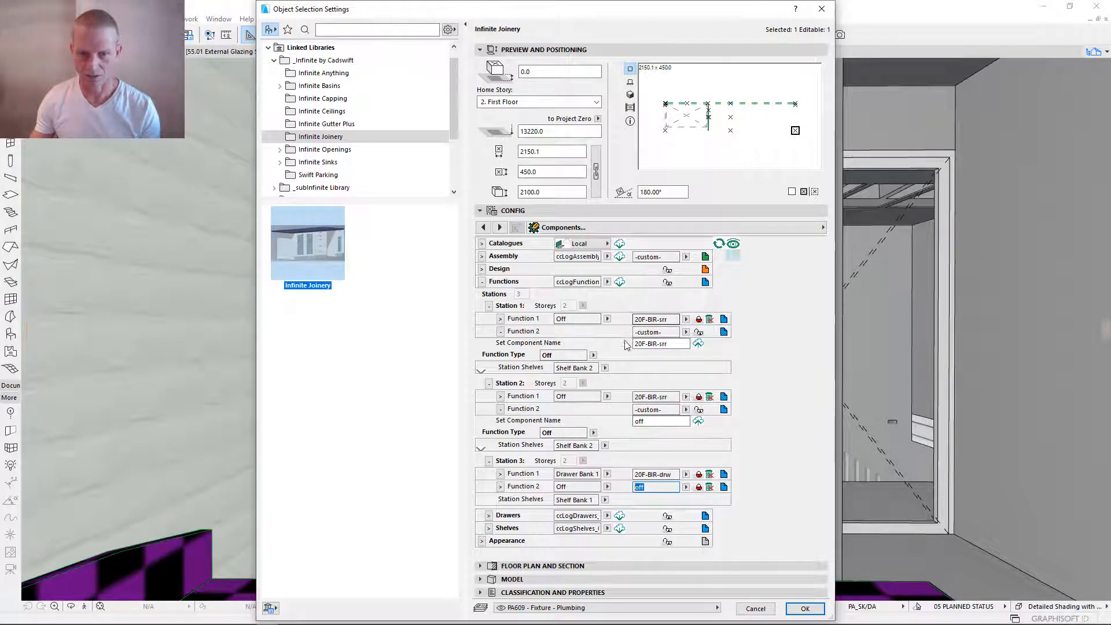
- For Station 2, assign the 20F-BIR-drw component to Function 1 and off to Function 2
{"action": "left_click", "coordinate": [685, 397]}
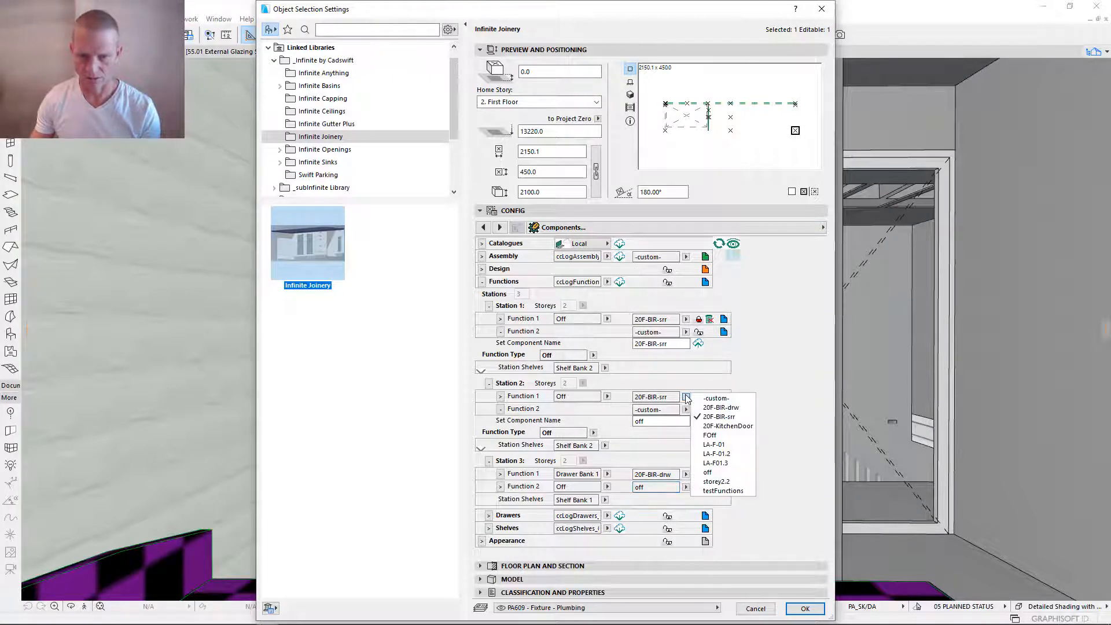
{"action": "left_click", "coordinate": [727, 409]}
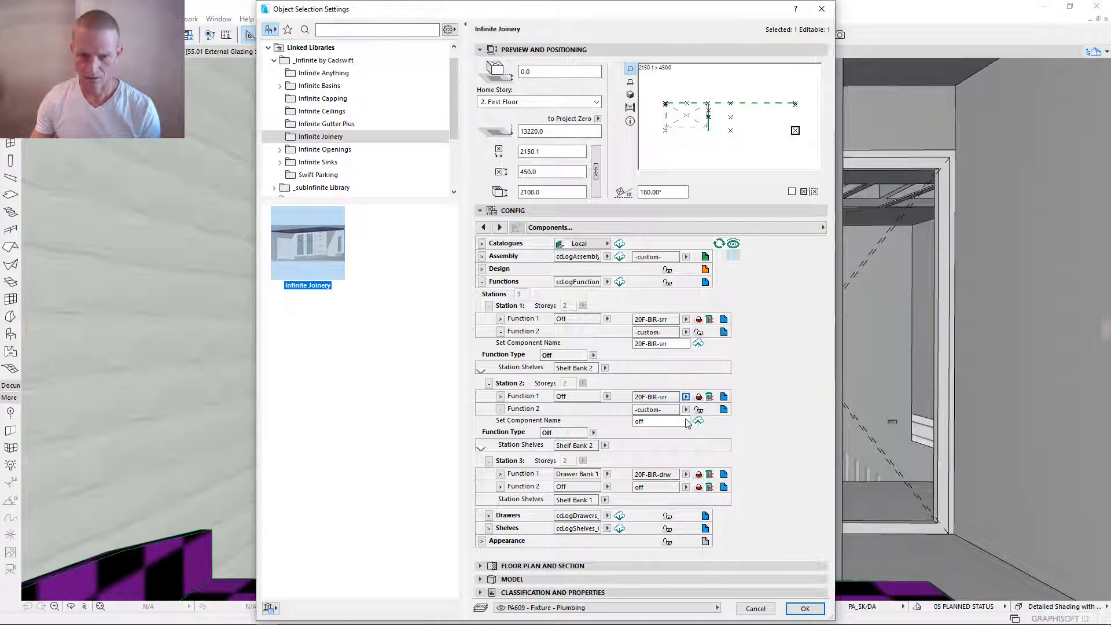
{"action": "left_click", "coordinate": [686, 409]}
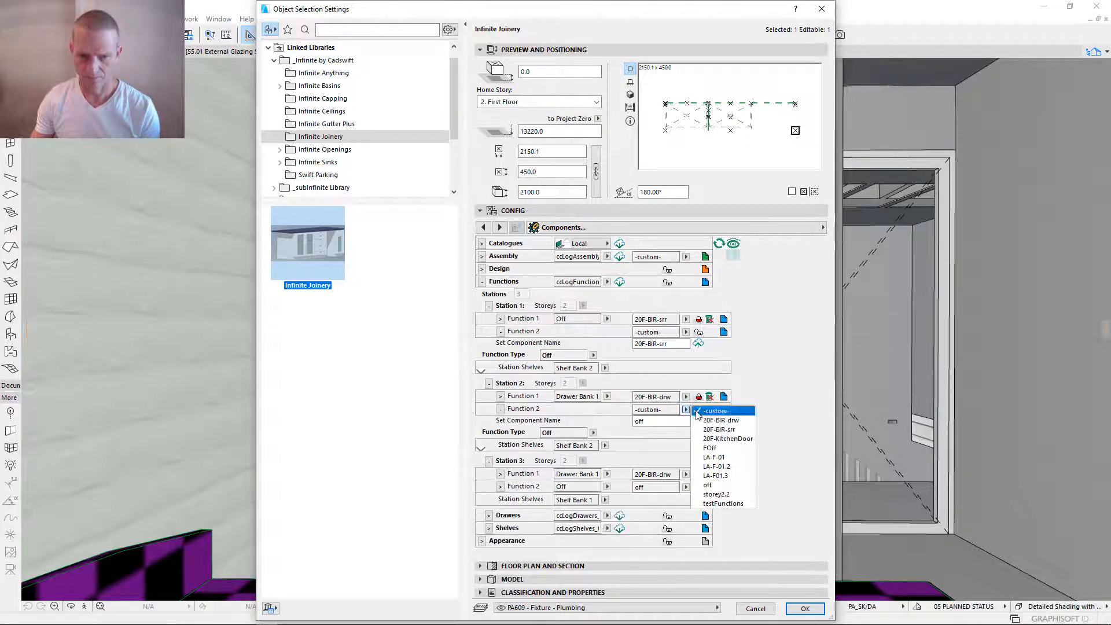
{"action": "left_click", "coordinate": [705, 485]}
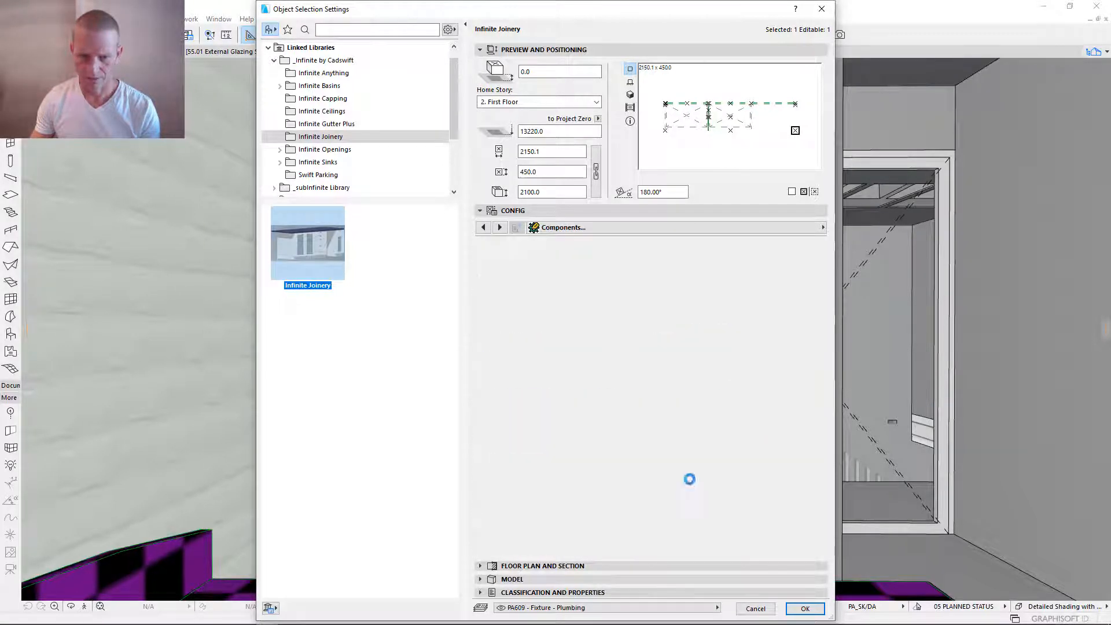
- For Station 3, assign the 20F-BIR-srr component to Function 1 and -custom- to Function 2
{"action": "left_click", "coordinate": [685, 474]}
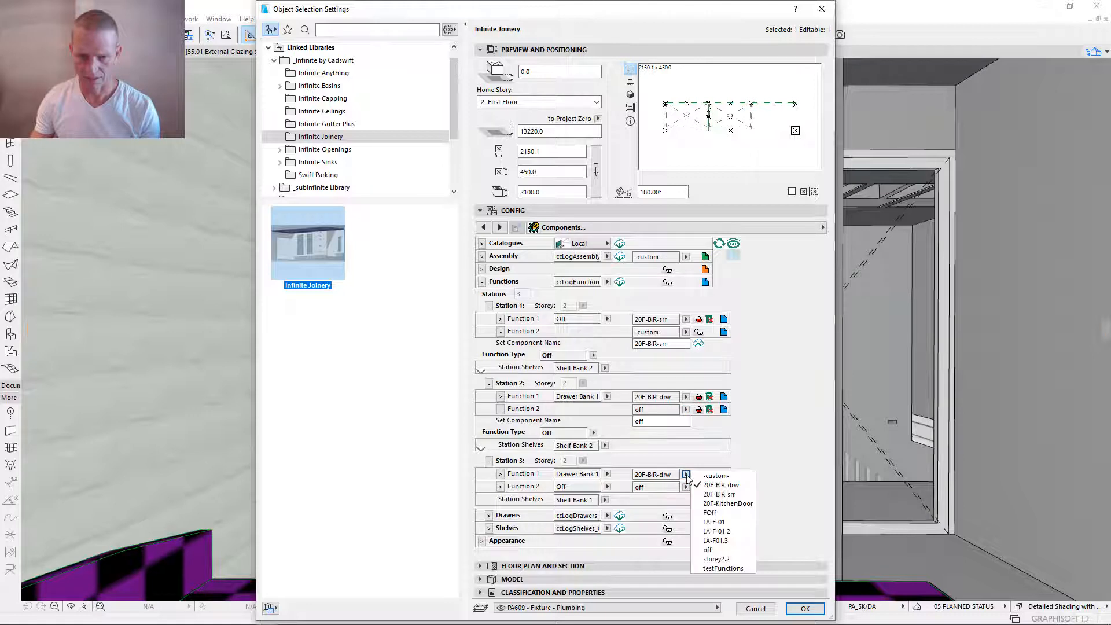
{"action": "left_click", "coordinate": [730, 494]}
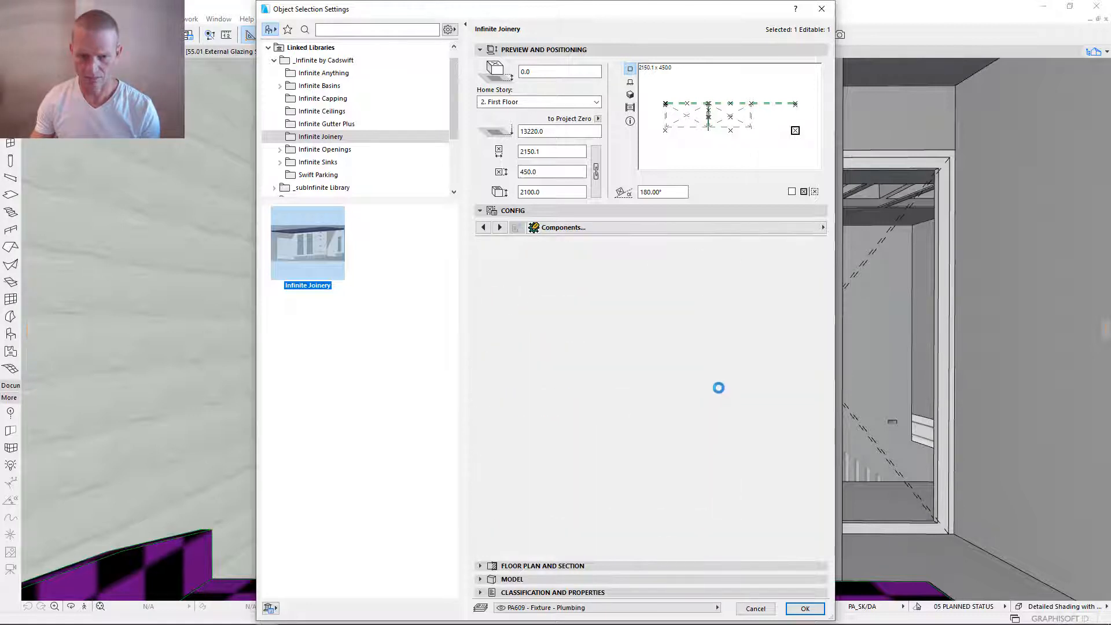
{"action": "left_click", "coordinate": [685, 488]}
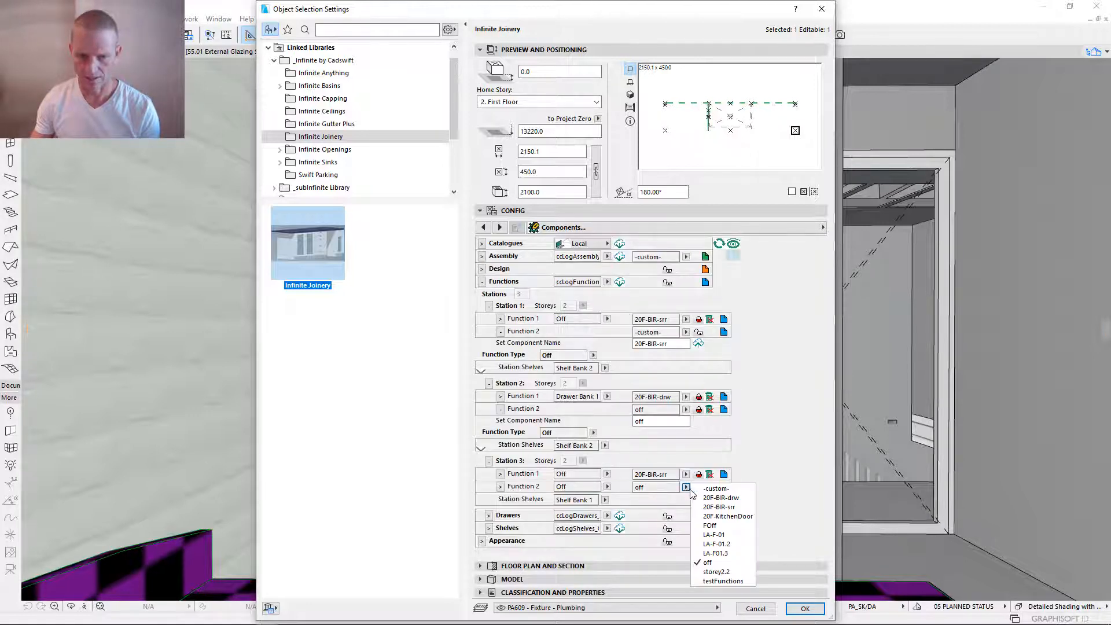
{"action": "left_click", "coordinate": [721, 492]}
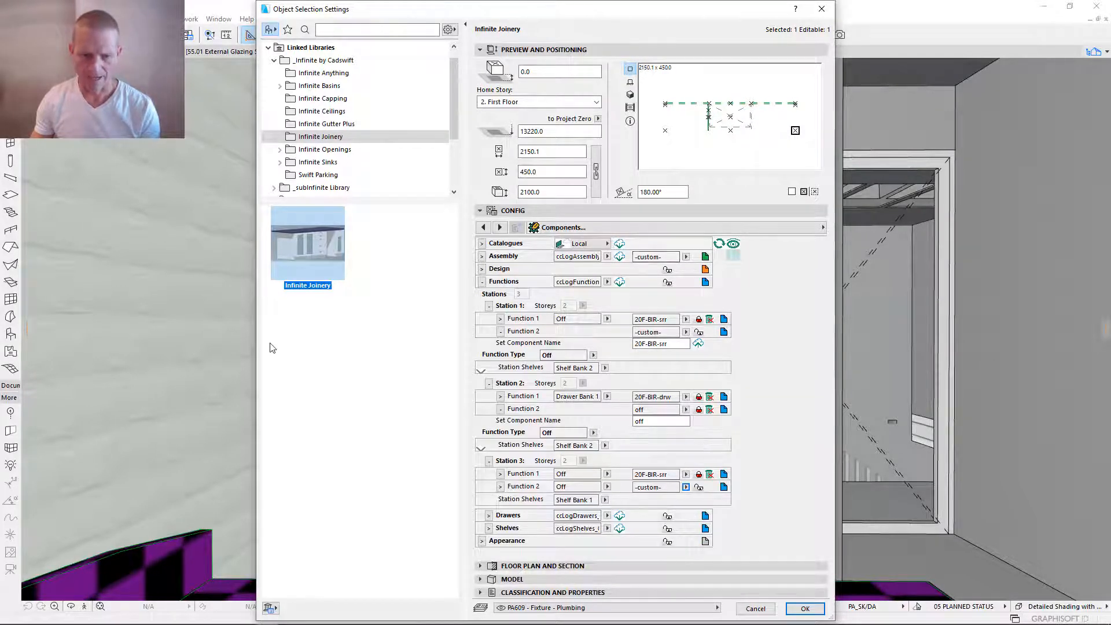
- Set the station shelves to Shelf Bank 2 for Station 3 and Shelf Bank 1 for Station 2, then apply the settings
{"action": "left_click", "coordinate": [605, 499]}
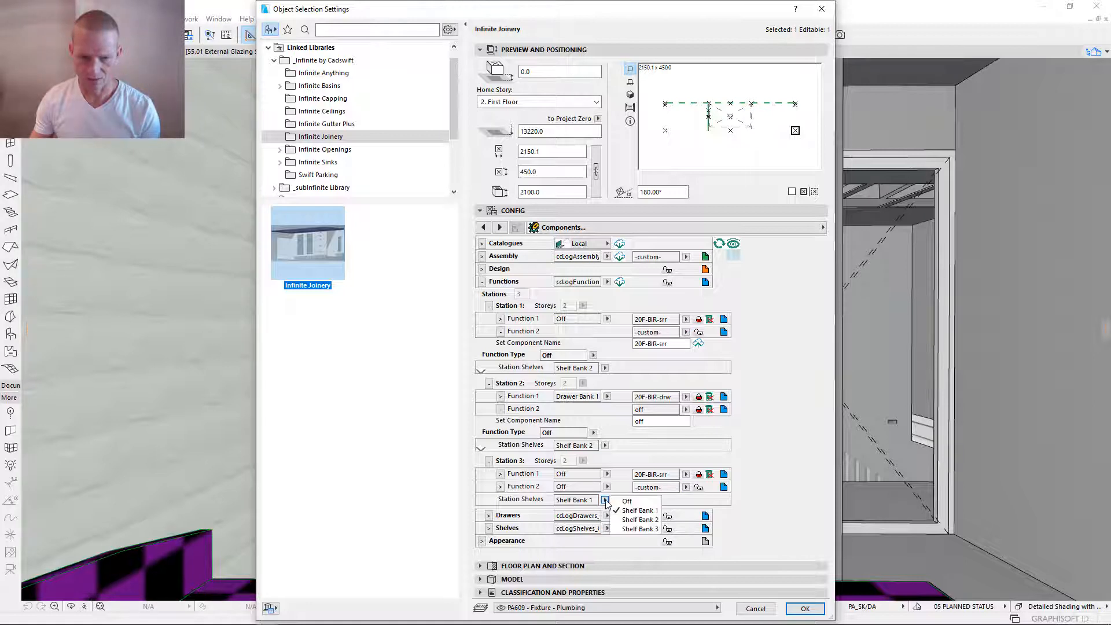
{"action": "left_click", "coordinate": [637, 524]}
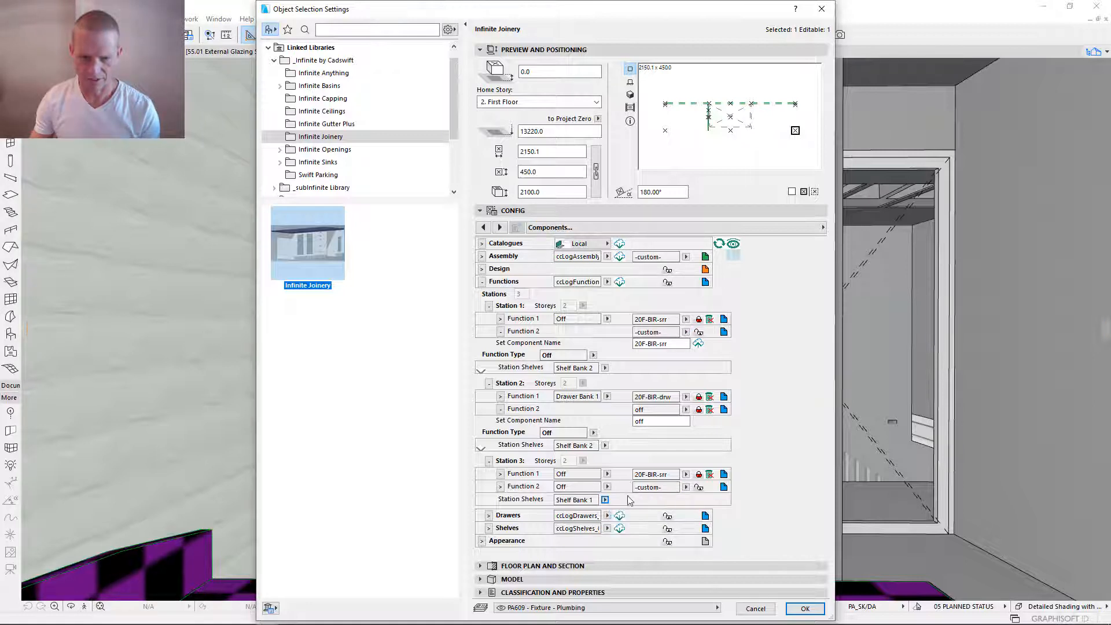
{"action": "left_click", "coordinate": [605, 446]}
{"action": "left_click", "coordinate": [625, 455]}
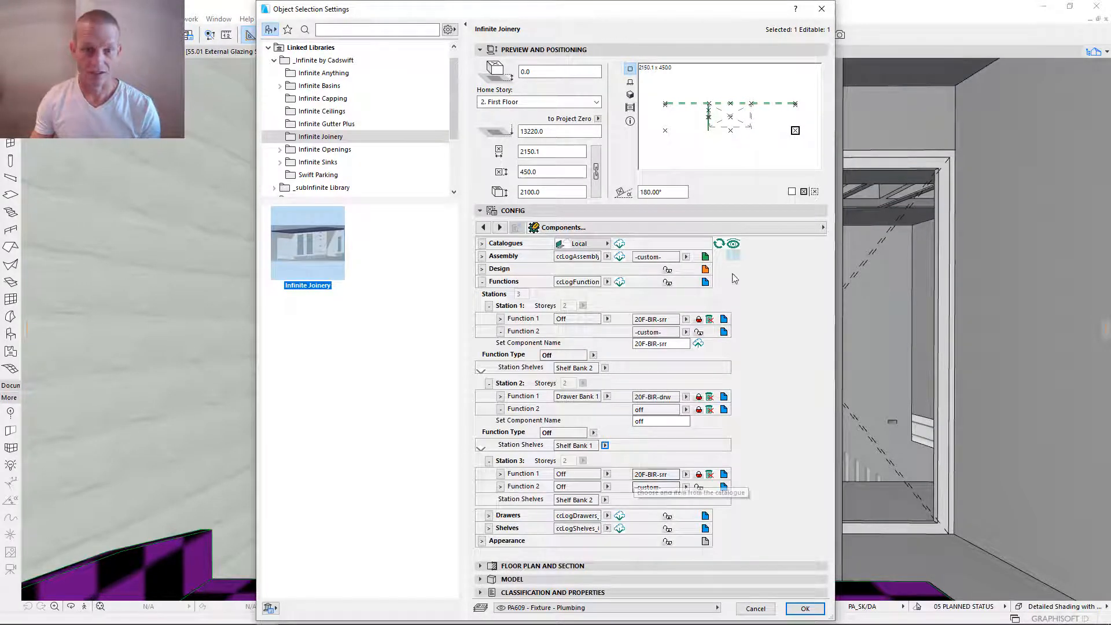
{"action": "left_click", "coordinate": [805, 609]}
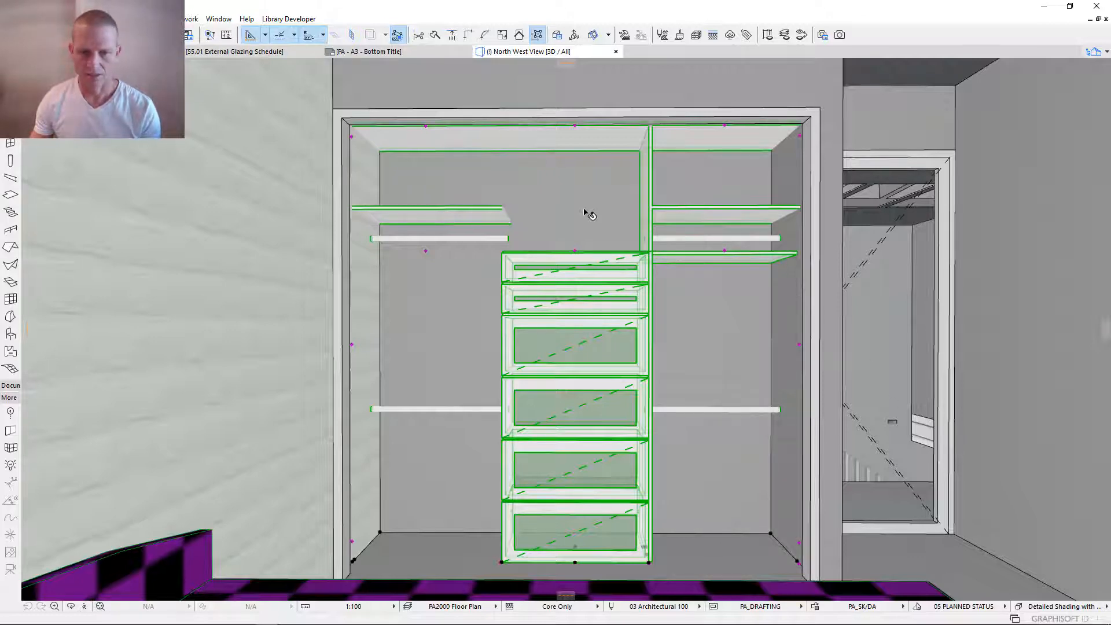
- In the robe's internal partition settings, turn off the third column's horizontal partition and add a Minor one in the second column
{"action": "key", "text": "ctrl+t"}
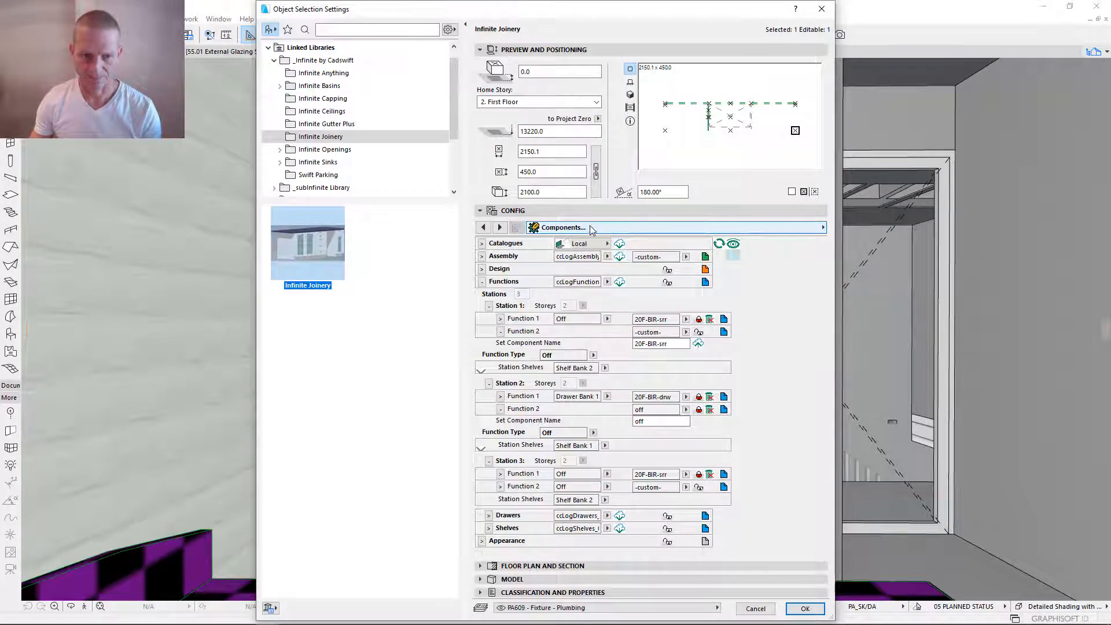
{"action": "left_click", "coordinate": [482, 283]}
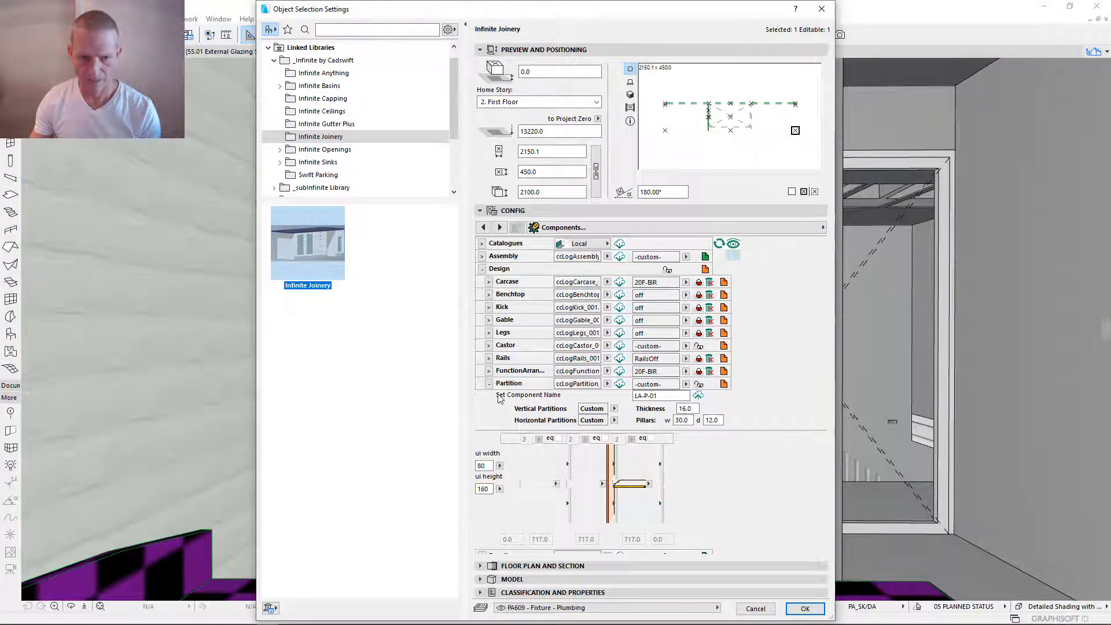
{"action": "left_click", "coordinate": [724, 384]}
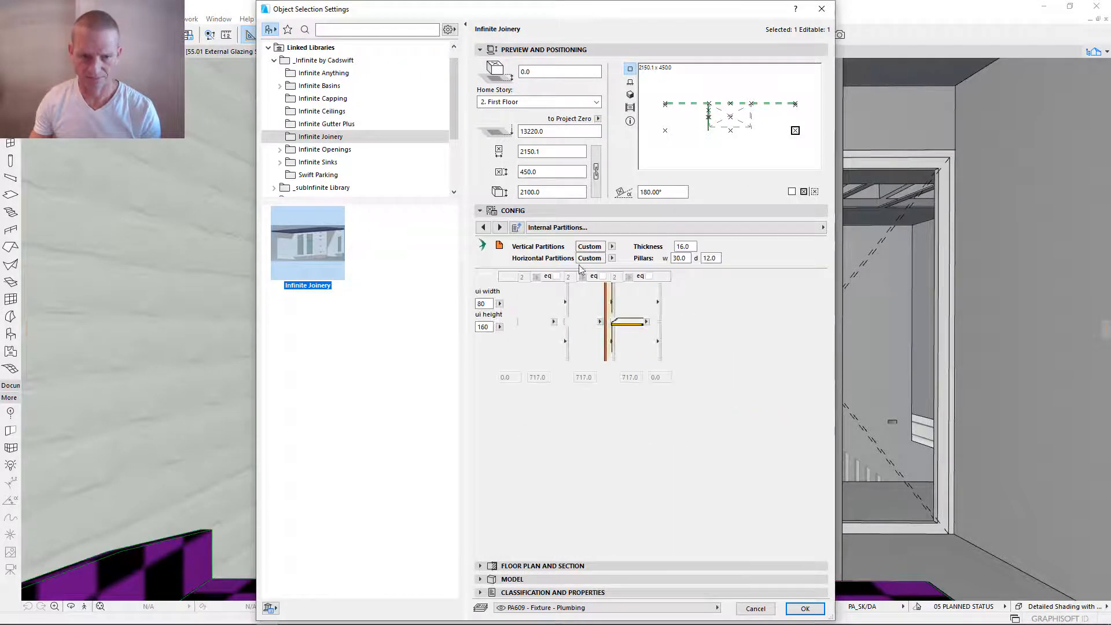
{"action": "left_click", "coordinate": [646, 322]}
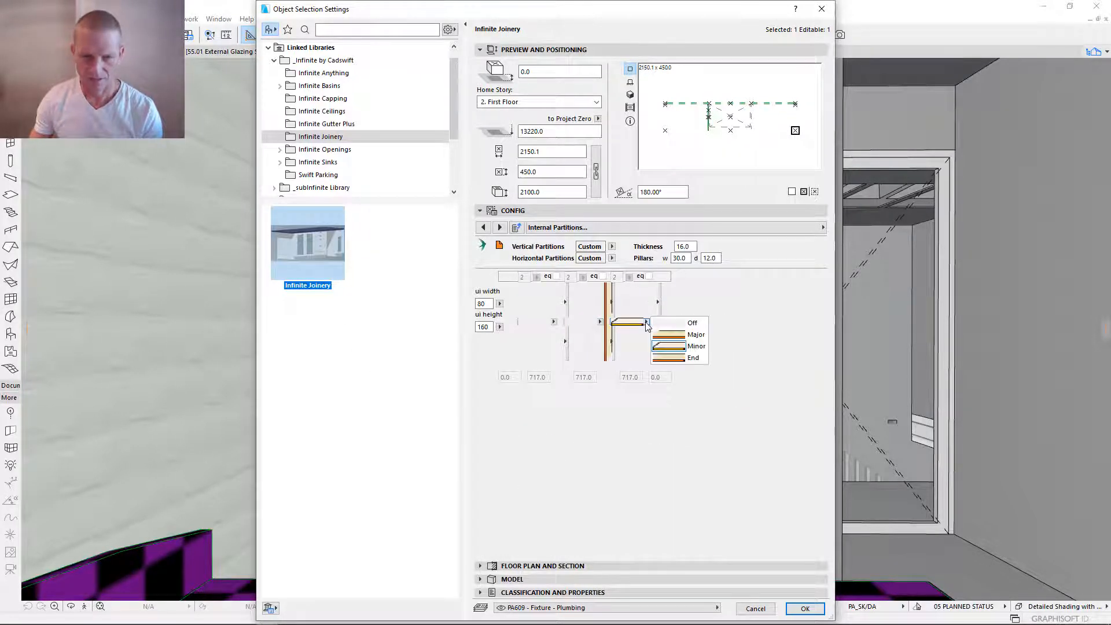
{"action": "left_click", "coordinate": [692, 323]}
{"action": "left_click", "coordinate": [600, 322]}
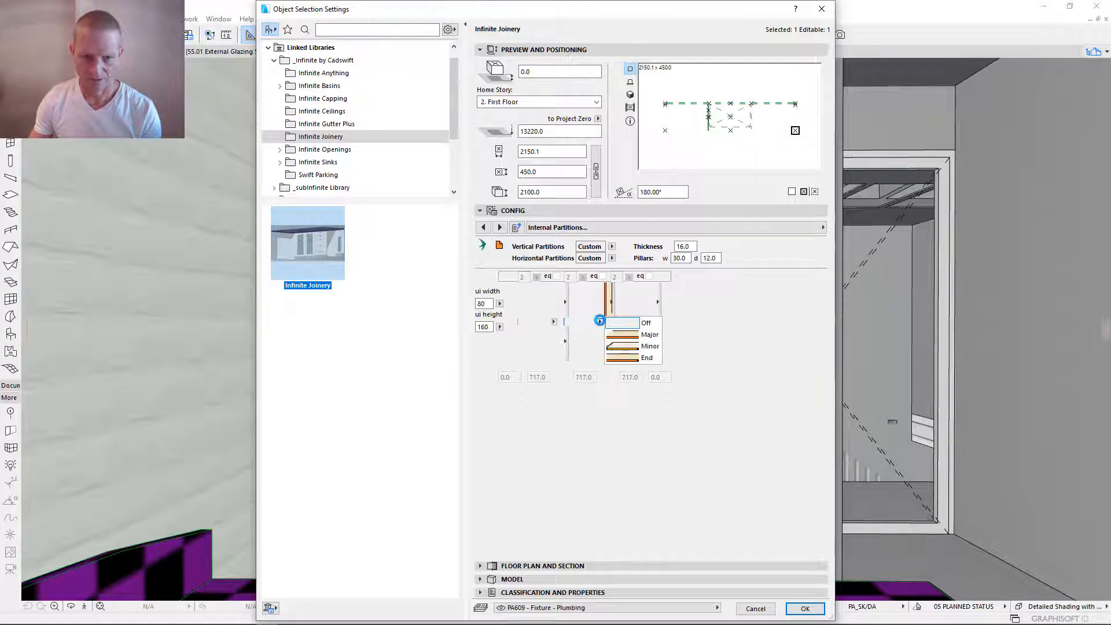
{"action": "left_click", "coordinate": [648, 334]}
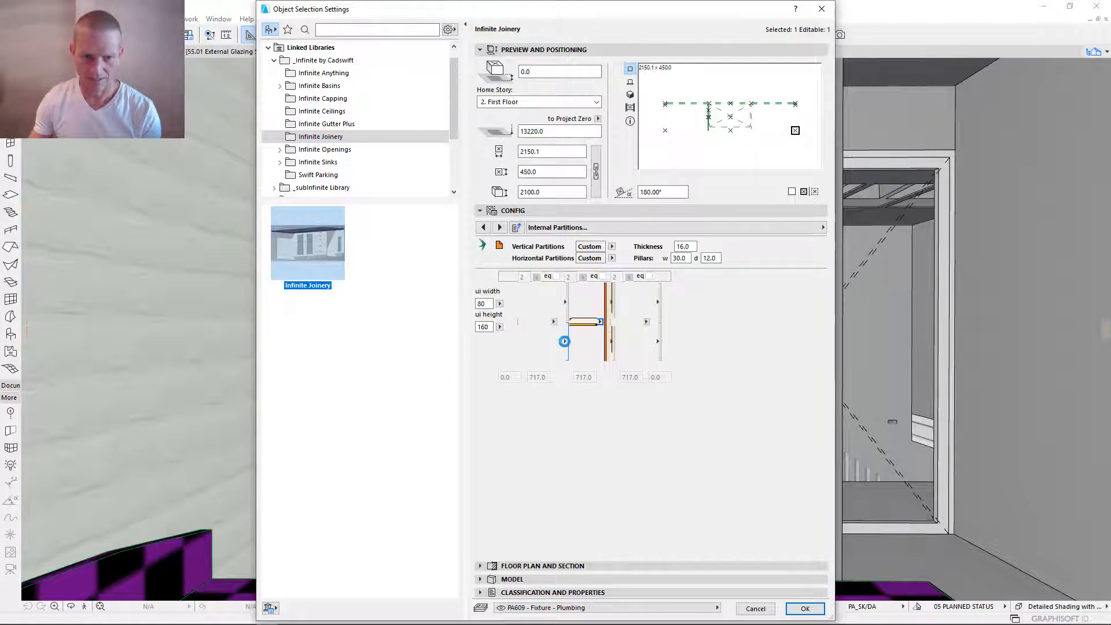
- Set both vertical partitions between the first and second columns to Major, apply the settings and deselect the robe
{"action": "left_click", "coordinate": [564, 342]}
{"action": "left_click", "coordinate": [599, 81]}
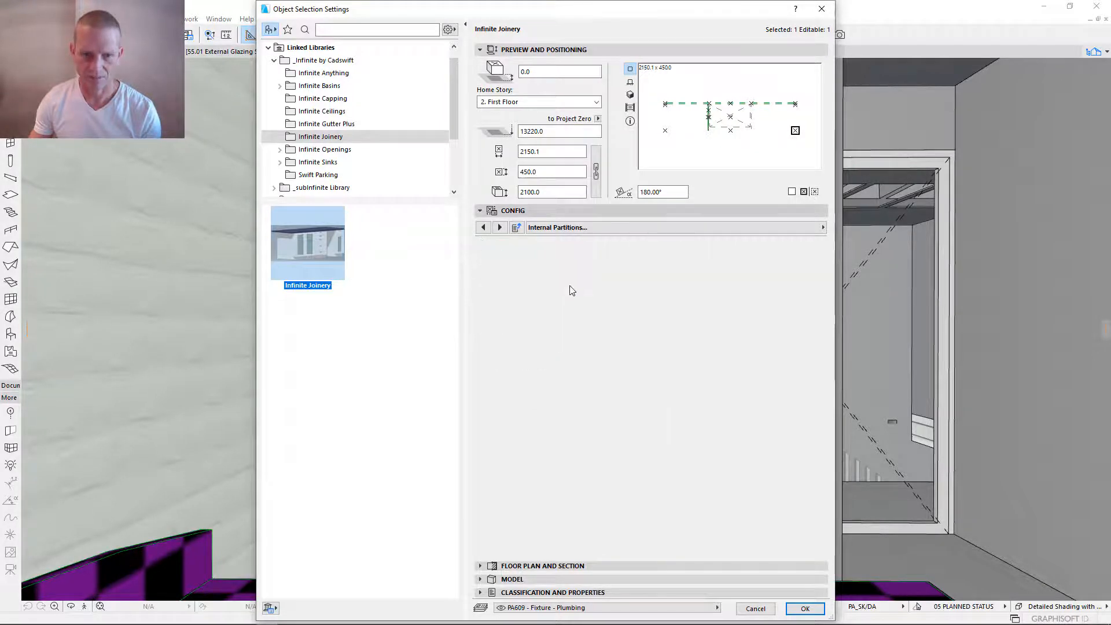
{"action": "left_click", "coordinate": [570, 292]}
{"action": "left_click", "coordinate": [607, 382]}
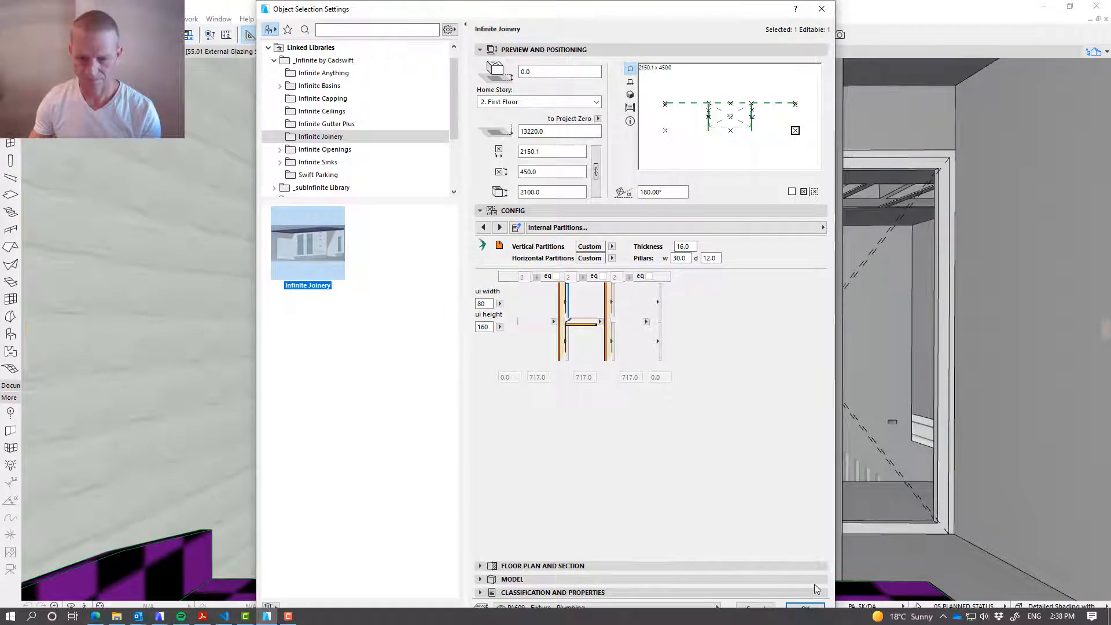
{"action": "left_click", "coordinate": [804, 607]}
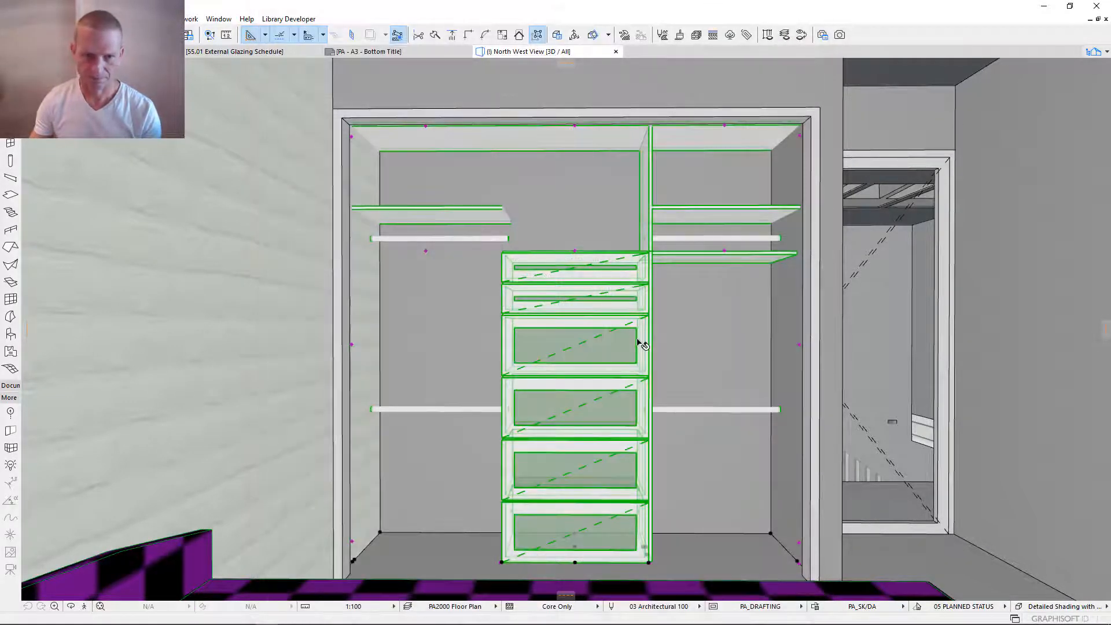
{"action": "key", "text": "Escape"}
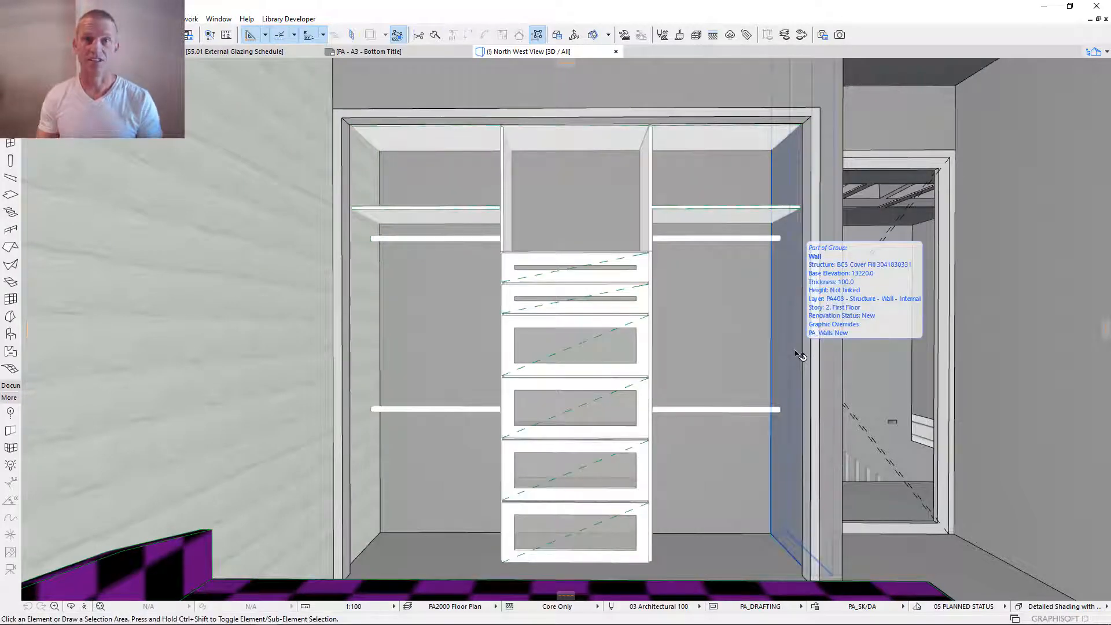
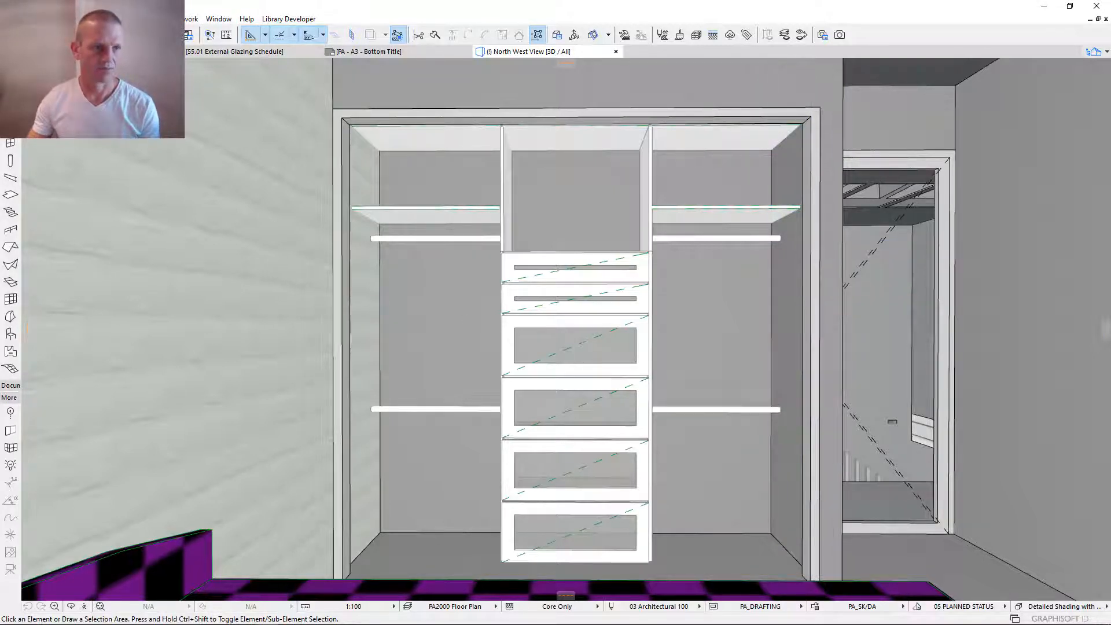
- Create a new element schedule scheme with ID KB-03 and the name Joinery QA
{"action": "left_click", "coordinate": [109, 20]}
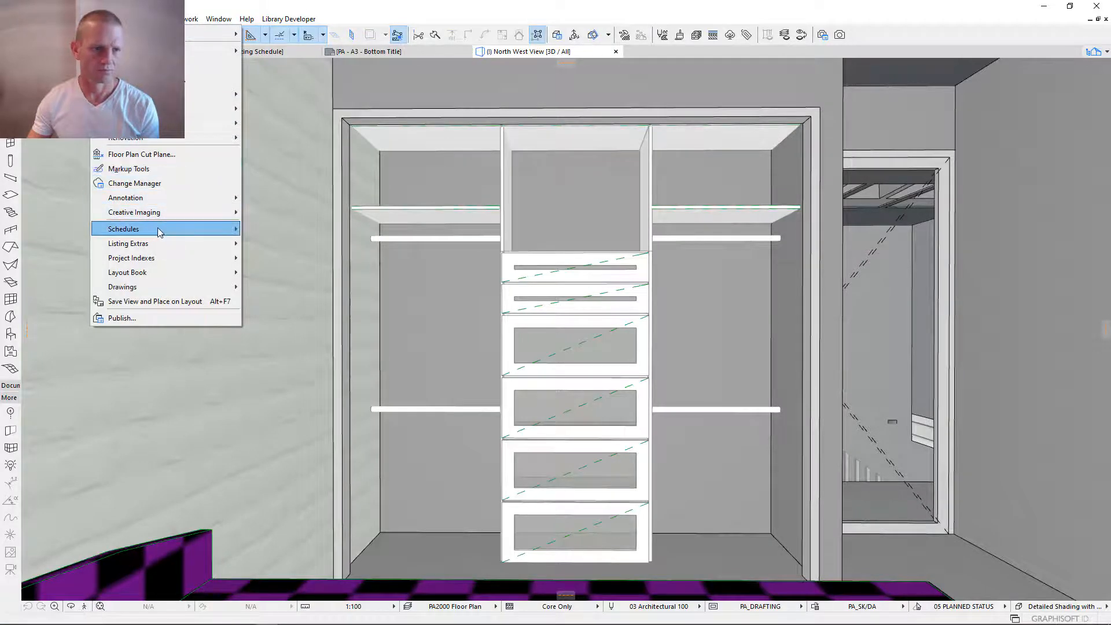
{"action": "mouse_move", "coordinate": [160, 232]}
{"action": "left_click", "coordinate": [272, 229]}
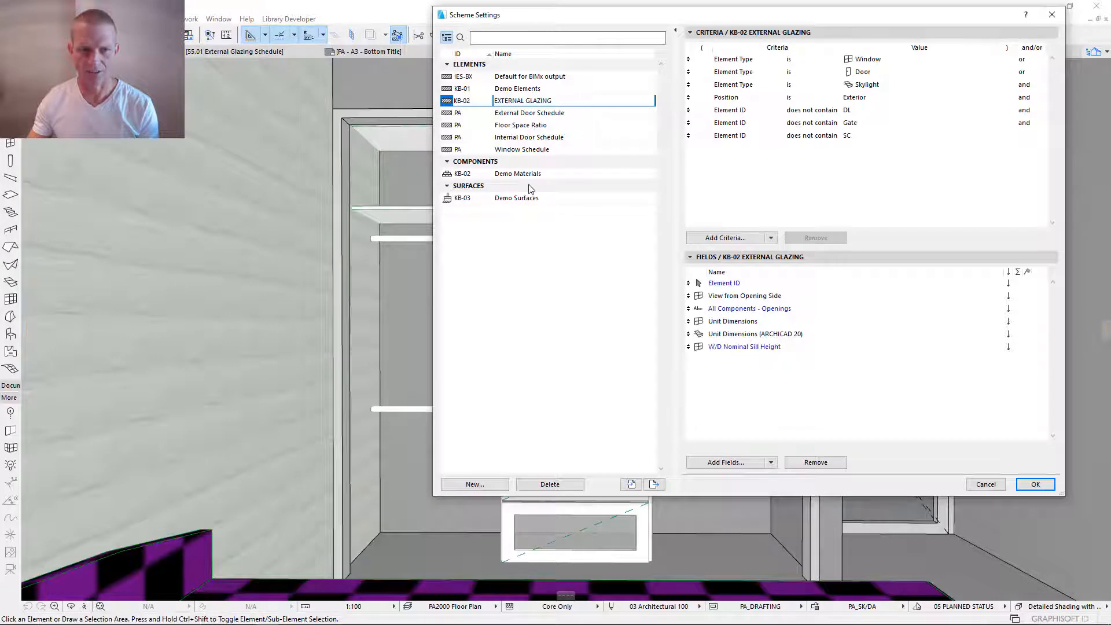
{"action": "left_click", "coordinate": [486, 486]}
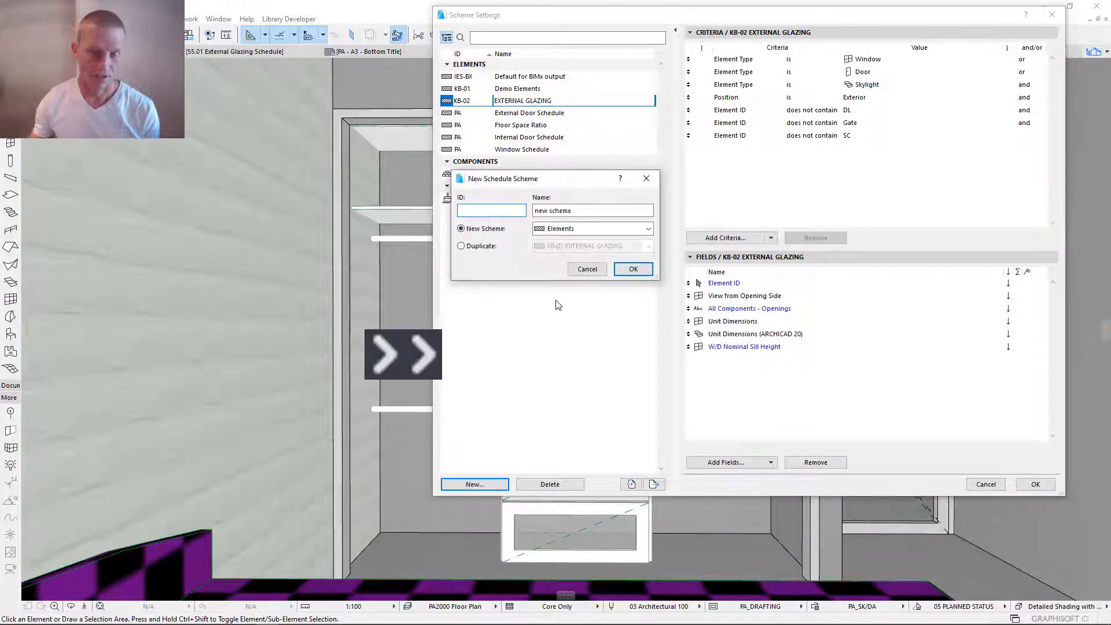
{"action": "type", "text": "KB-03"}
{"action": "key", "text": "Tab"}
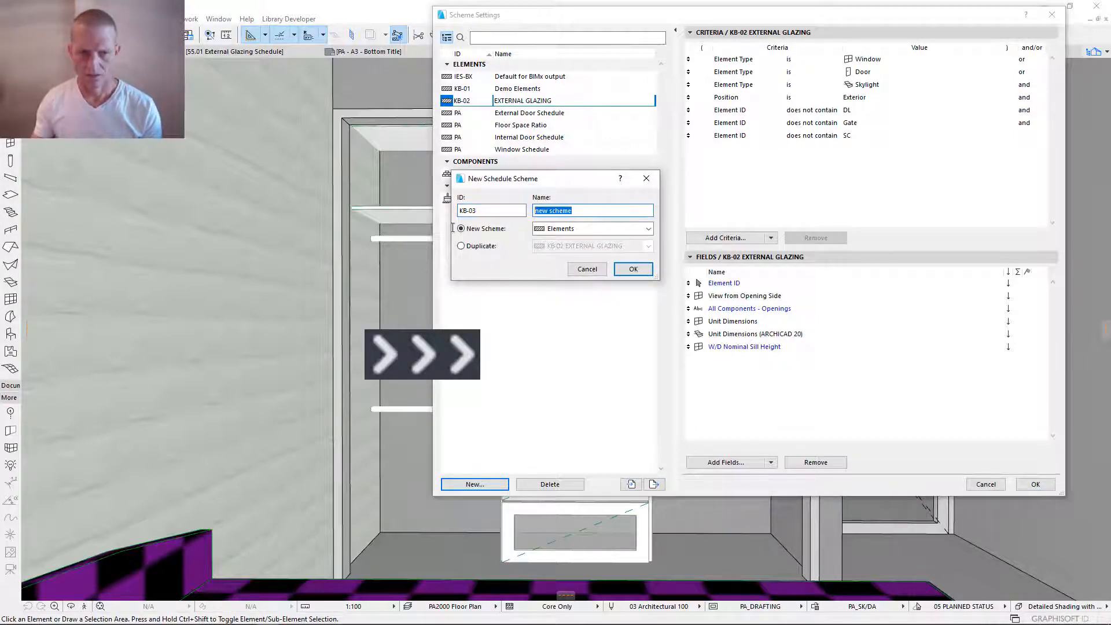
{"action": "type", "text": "Joinery QA"}
{"action": "key", "text": "Tab"}
{"action": "left_click", "coordinate": [633, 269]}
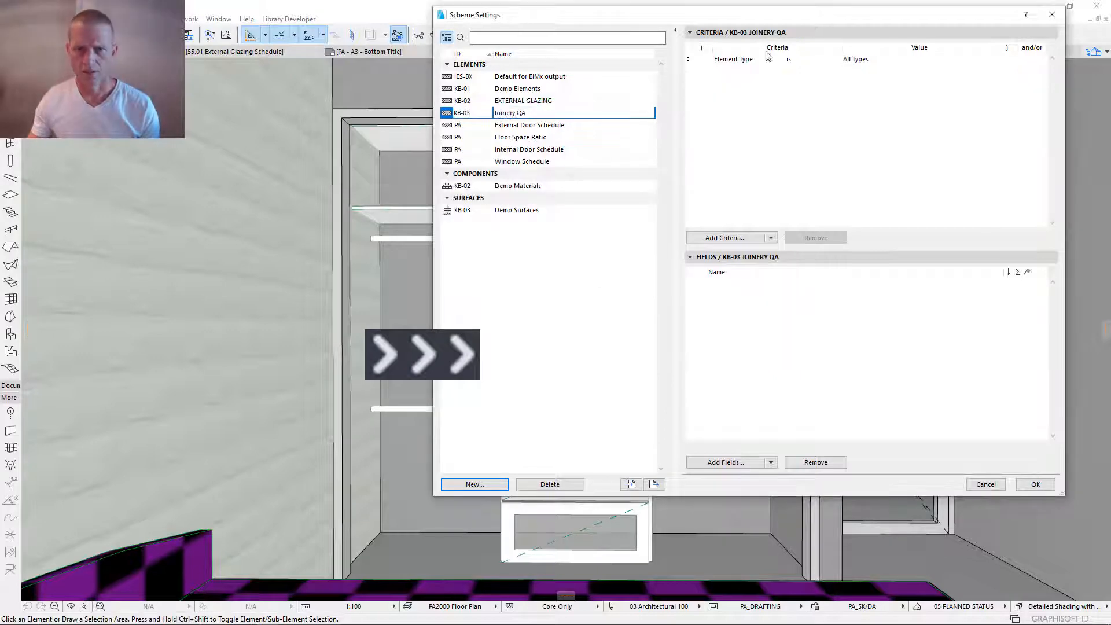
- Set the Joinery QA scheme's Element Type criterion to Object
{"action": "left_click", "coordinate": [770, 59]}
{"action": "left_click", "coordinate": [989, 59]}
{"action": "left_click", "coordinate": [1015, 161]}
- Add a second criterion requiring the Library Part Name to be Infinite Joinery
{"action": "left_click", "coordinate": [711, 238]}
{"action": "left_click", "coordinate": [517, 79]}
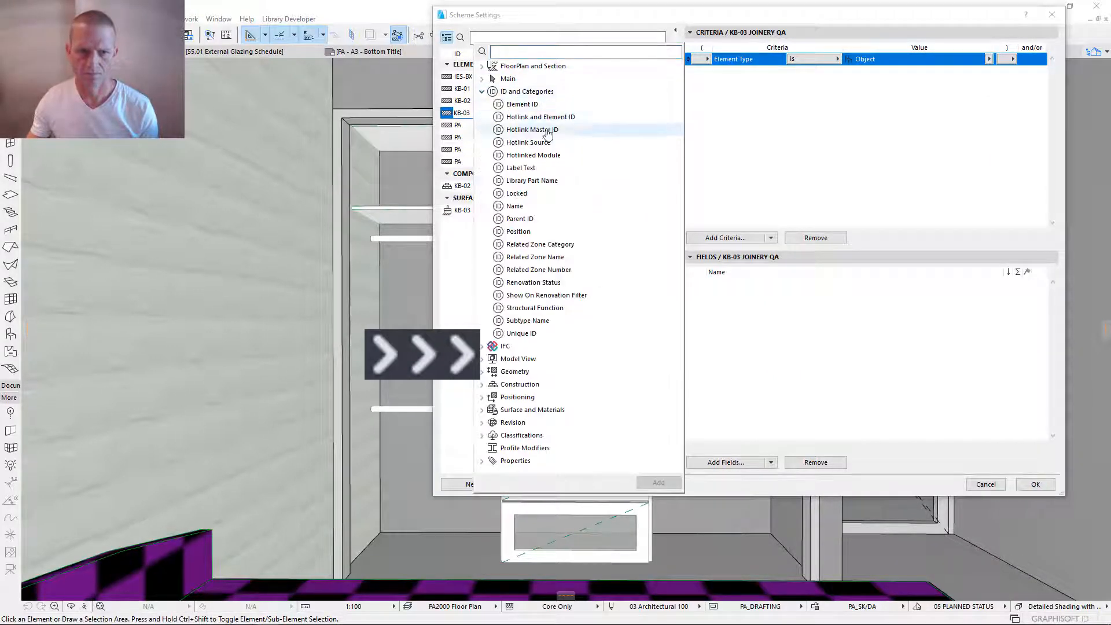
{"action": "left_click", "coordinate": [521, 181]}
{"action": "left_click", "coordinate": [658, 484]}
{"action": "left_click", "coordinate": [821, 72]}
{"action": "left_click", "coordinate": [821, 72]}
{"action": "left_click", "coordinate": [859, 70]}
{"action": "left_click", "coordinate": [877, 73]}
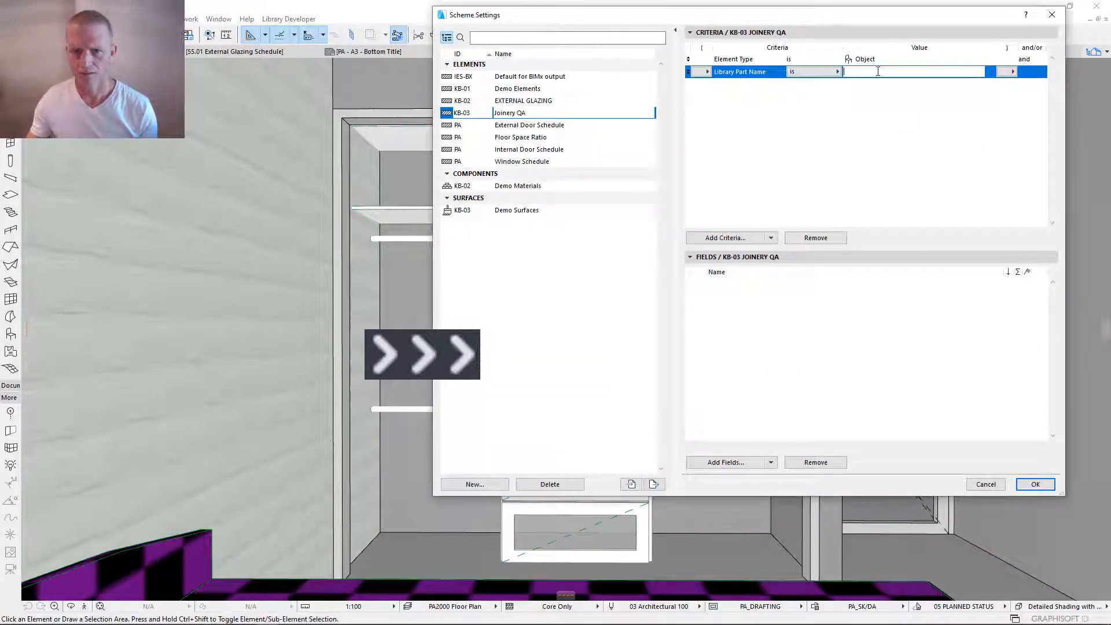
{"action": "type", "text": "Infinite Joinery"}
- Add the general Element ID parameter to the Joinery QA scheme's fields
{"action": "left_click", "coordinate": [725, 462]}
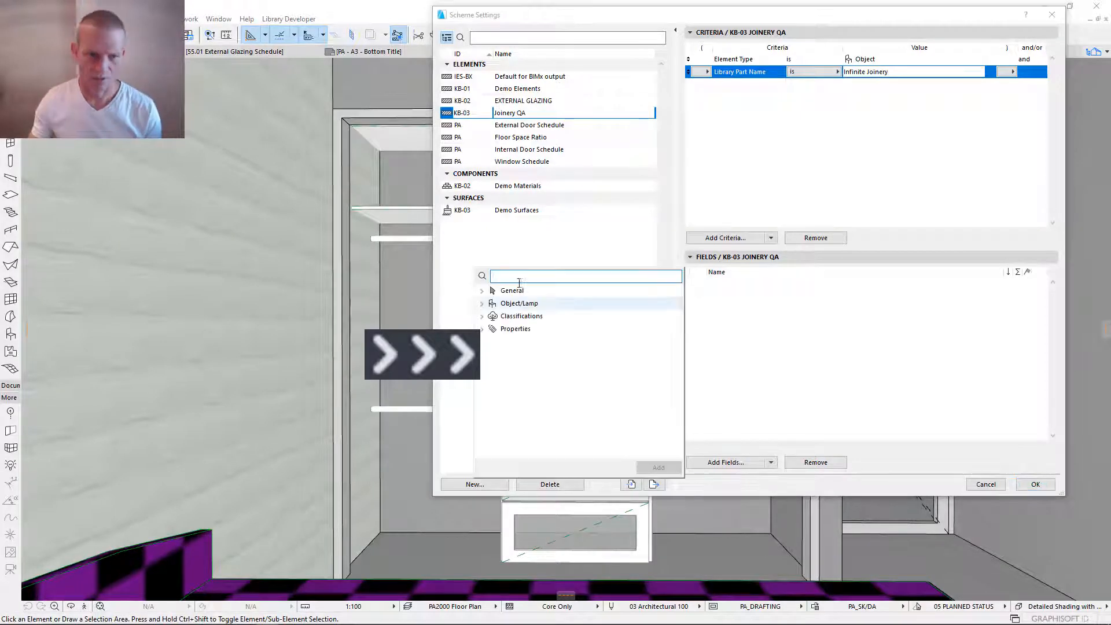
{"action": "left_click", "coordinate": [489, 291]}
{"action": "left_click", "coordinate": [522, 431]}
{"action": "left_click", "coordinate": [660, 613]}
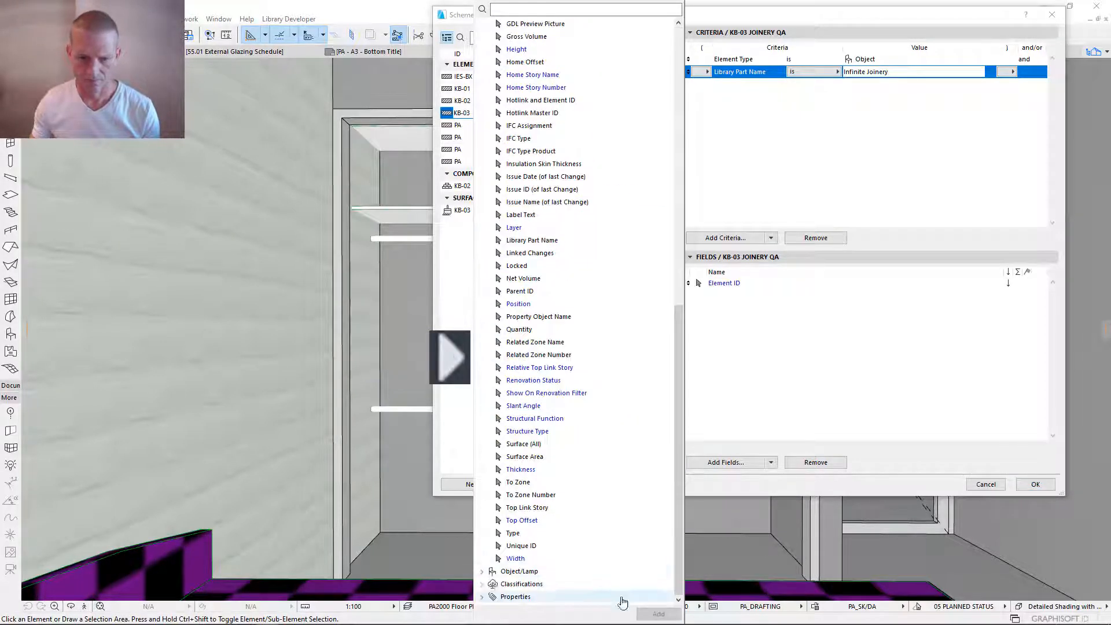
- Start adding library part parameters as fields and choose Infinite Joinery.gsm from the _Infinite by Cadswift library's Infinite Joinery folder
{"action": "left_click", "coordinate": [772, 463]}
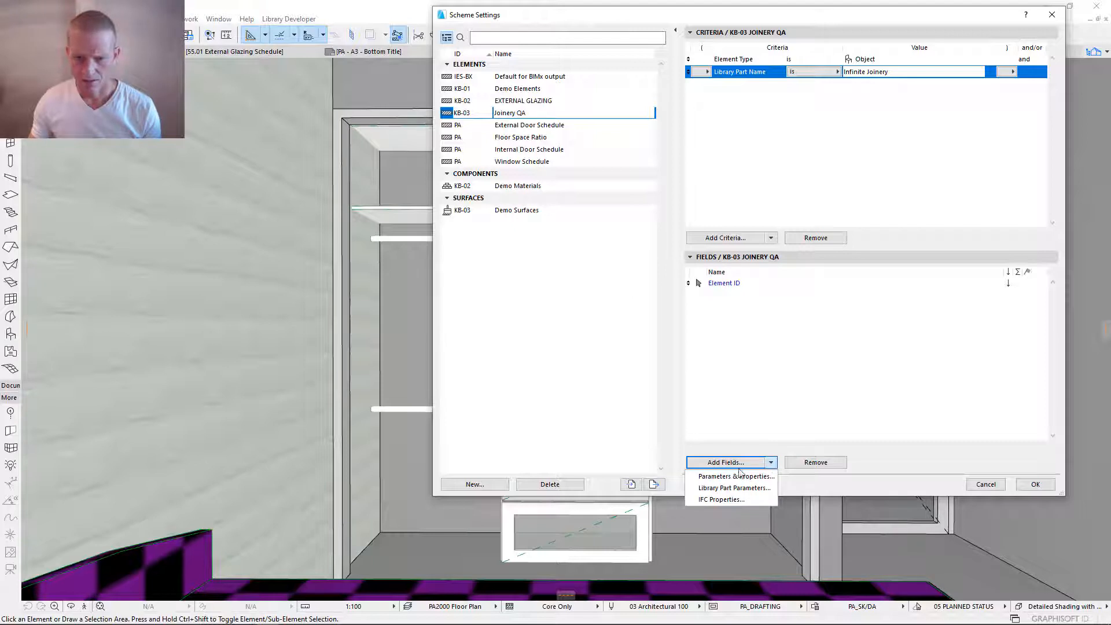
{"action": "left_click", "coordinate": [732, 489]}
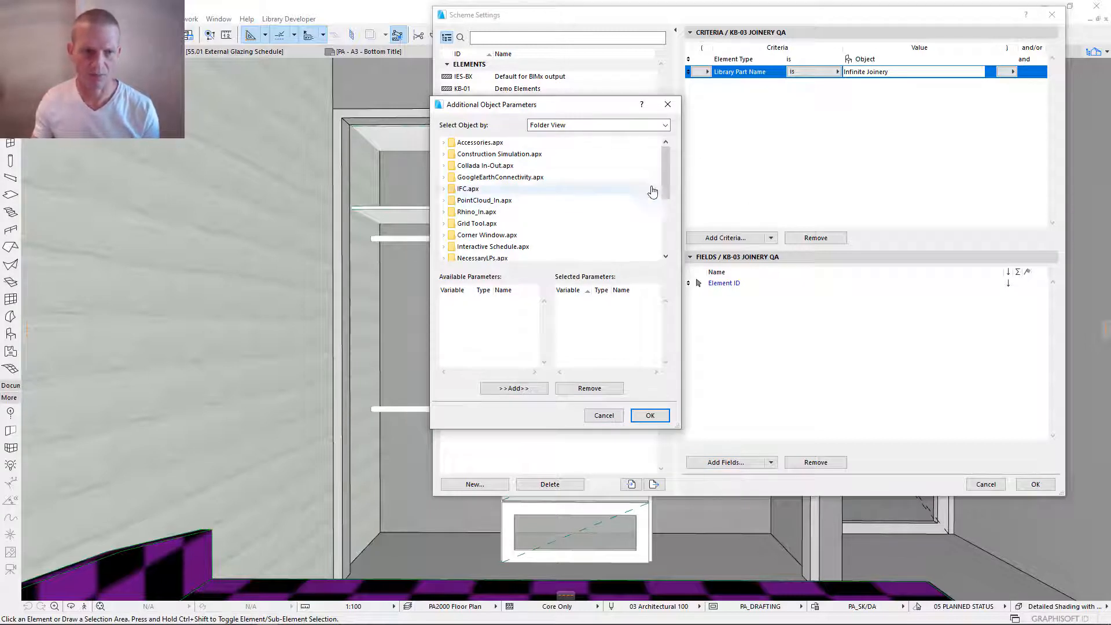
{"action": "left_click_drag", "start_coordinate": [666, 173], "coordinate": [664, 225]}
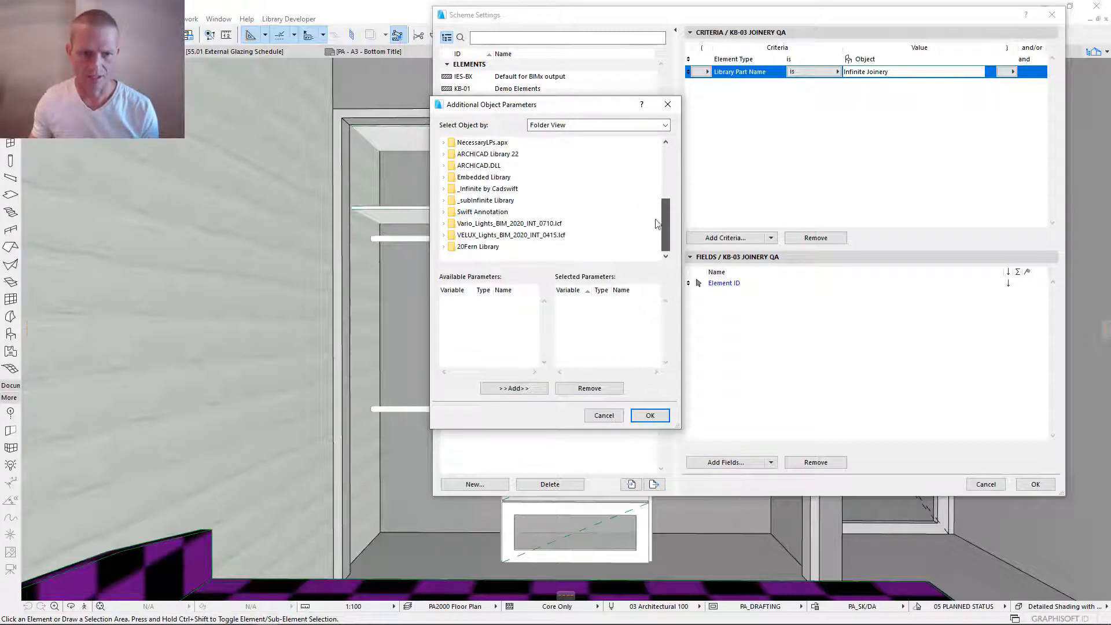
{"action": "left_click", "coordinate": [445, 189]}
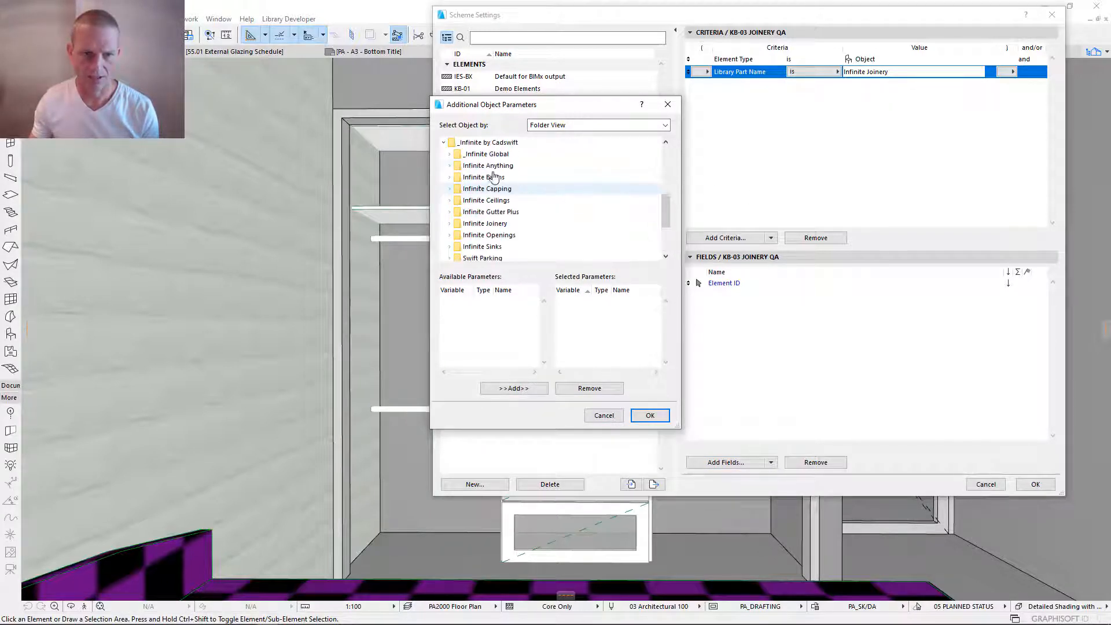
{"action": "left_click", "coordinate": [450, 225]}
{"action": "scroll", "coordinate": [489, 226], "scroll_direction": "down", "scroll_amount": 2}
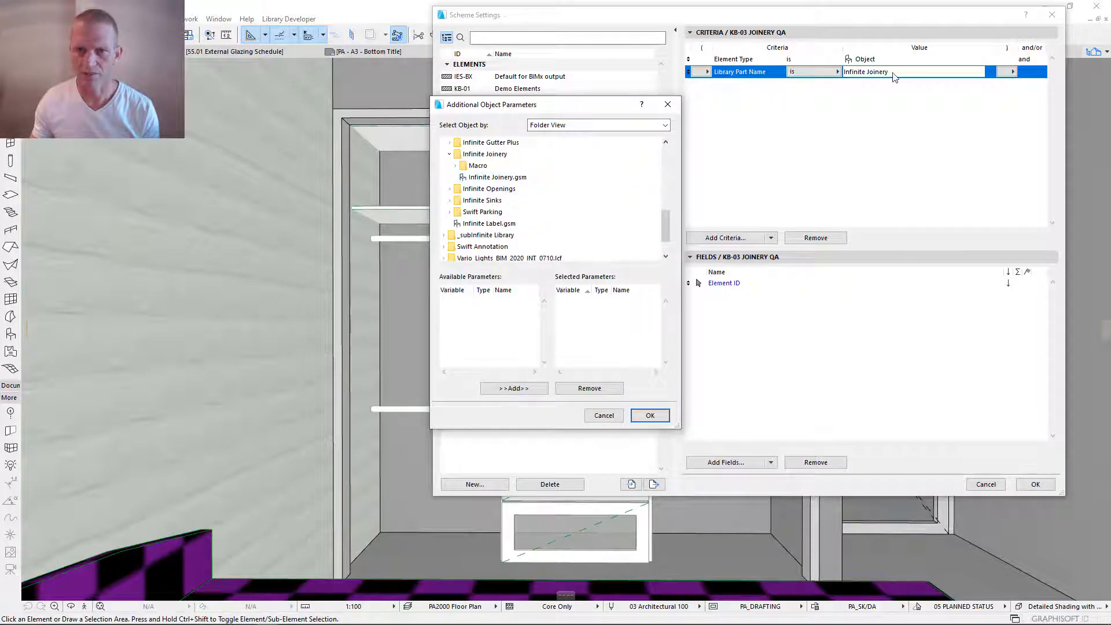
{"action": "left_click", "coordinate": [488, 181]}
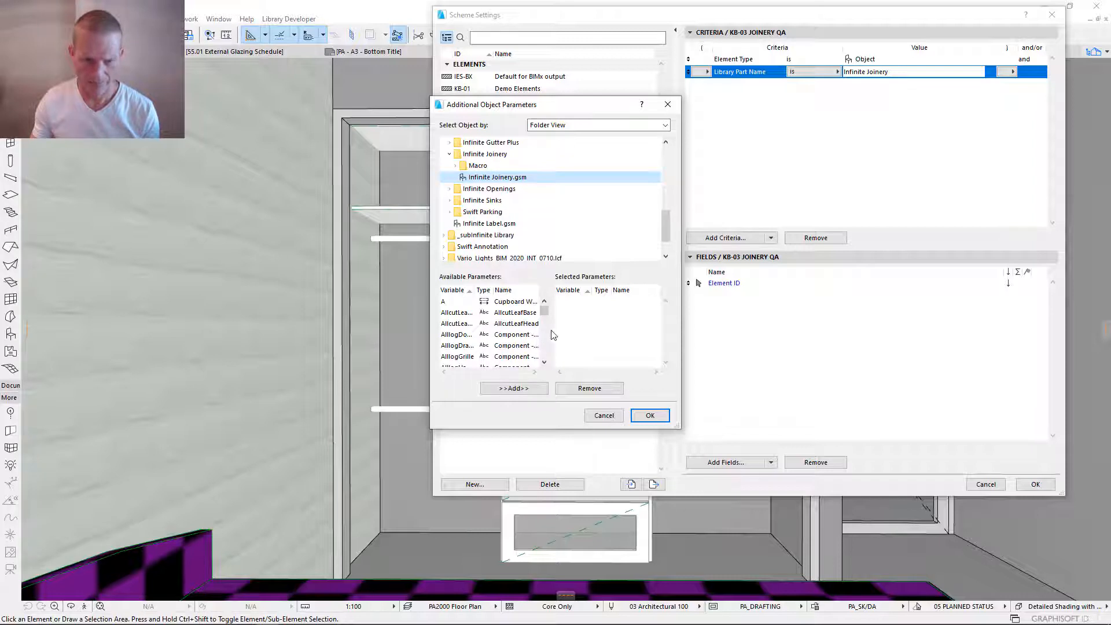
- Enlarge the Additional Object Parameters dialog in both directions and widen the available parameters' Name column
{"action": "left_click_drag", "start_coordinate": [571, 430], "coordinate": [572, 571]}
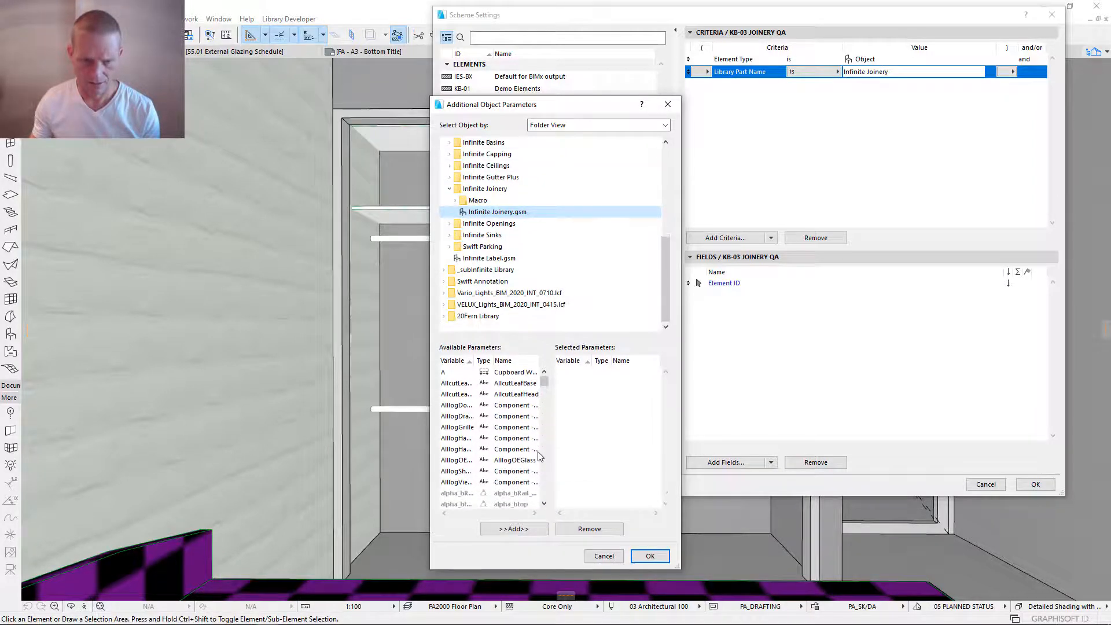
{"action": "left_click_drag", "start_coordinate": [683, 425], "coordinate": [809, 426]}
{"action": "left_click_drag", "start_coordinate": [539, 363], "coordinate": [600, 363]}
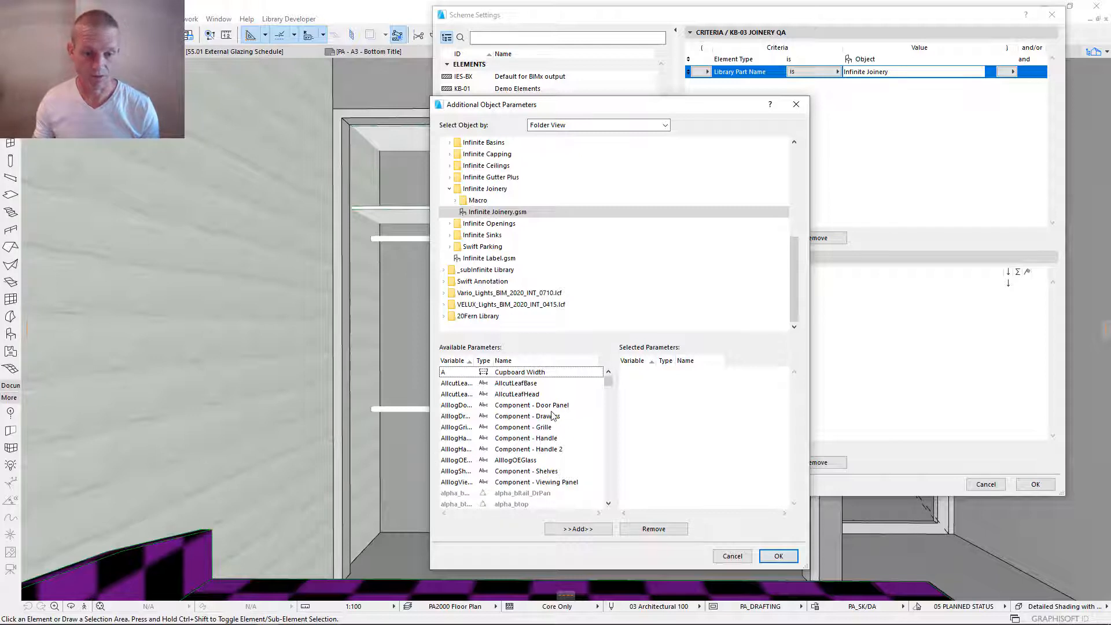
- Examine the available component parameters for Door Panel, Drawers, Grille, Handle, Handle 2 and Viewing Panel
{"action": "left_click", "coordinate": [463, 406]}
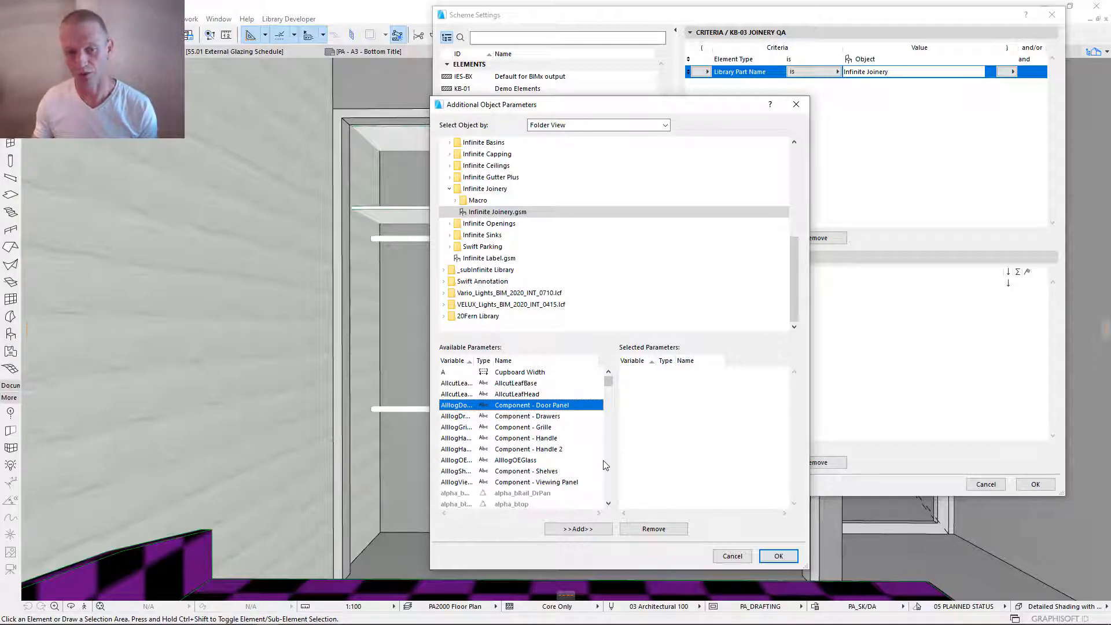
{"action": "left_click", "coordinate": [564, 418]}
{"action": "left_click", "coordinate": [566, 427]}
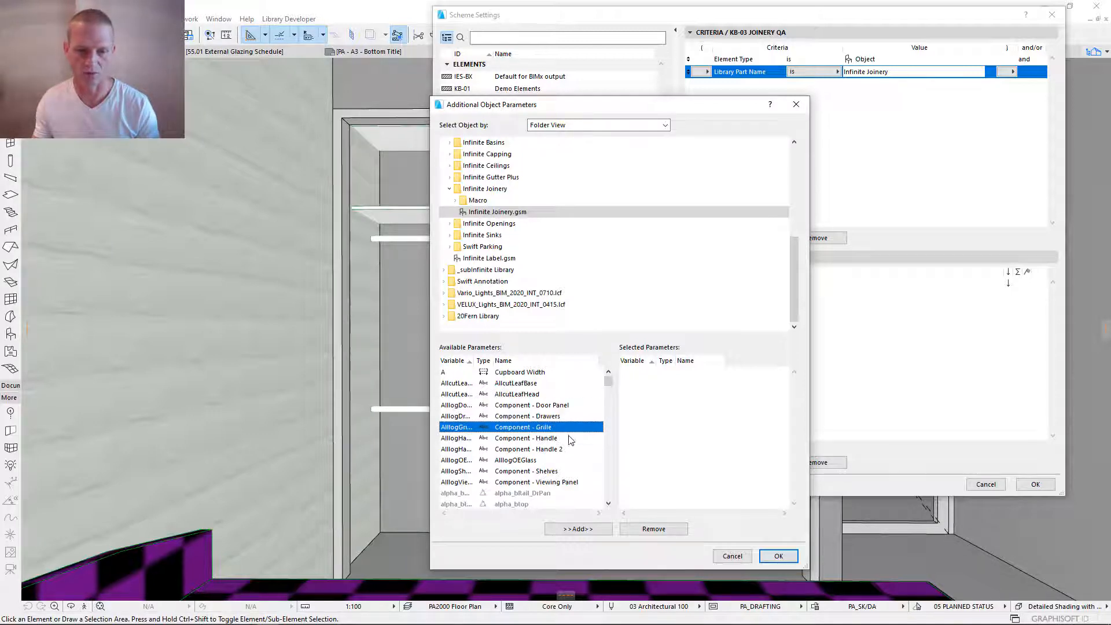
{"action": "left_click", "coordinate": [569, 437]}
{"action": "left_click", "coordinate": [569, 404]}
{"action": "left_click", "coordinate": [572, 437]}
{"action": "left_click", "coordinate": [572, 449]}
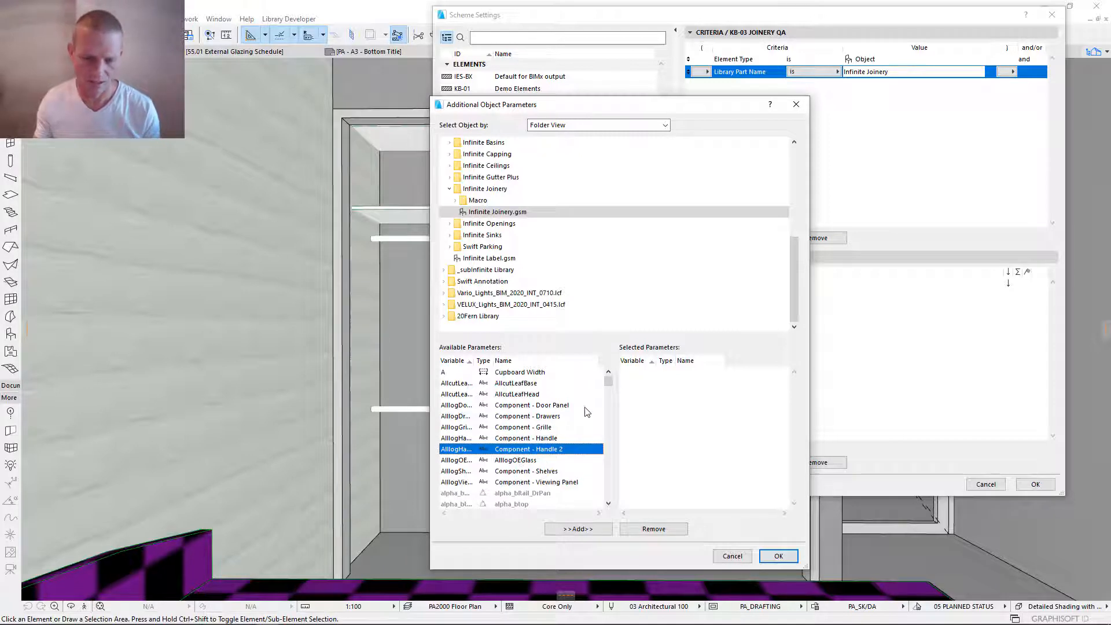
{"action": "scroll", "coordinate": [587, 411], "scroll_direction": "down", "scroll_amount": 1}
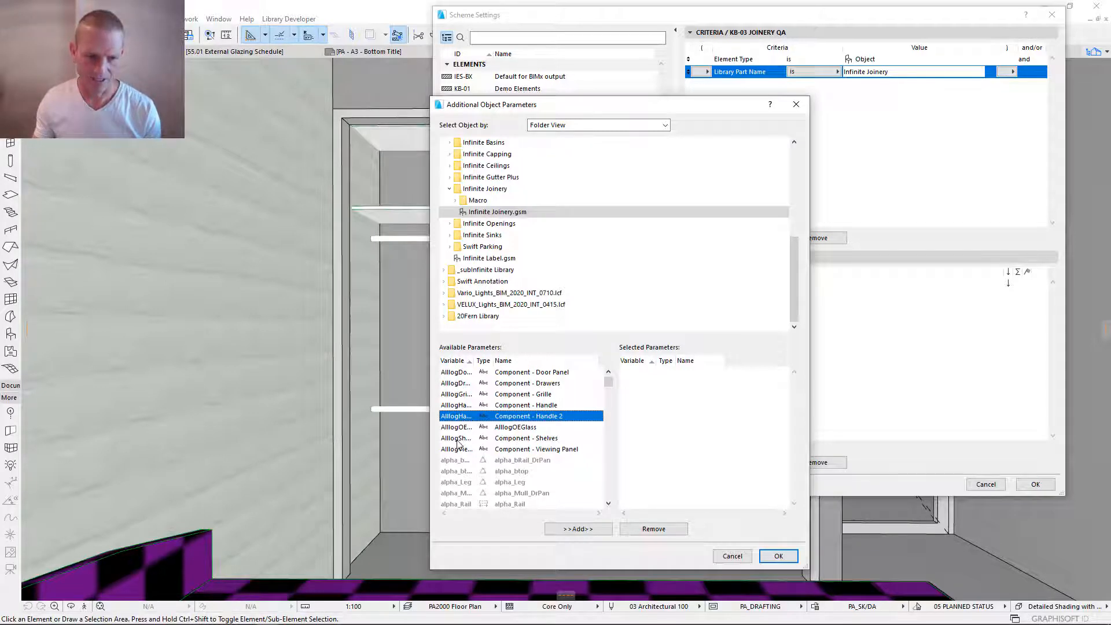
{"action": "left_click", "coordinate": [532, 449]}
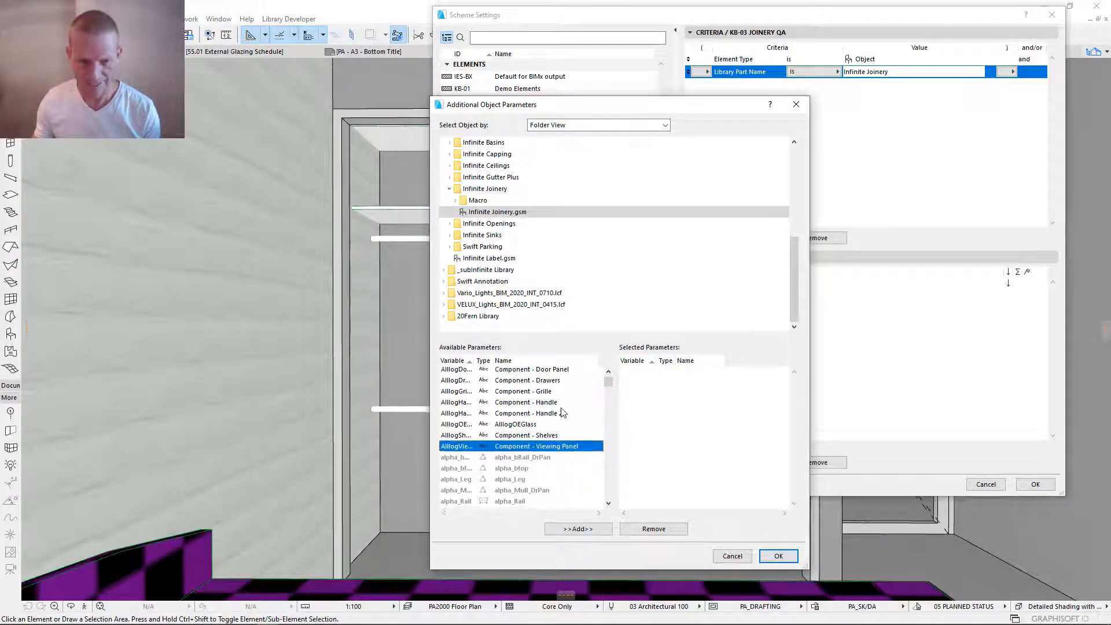
- Review the cclog component parameters, including 2D and 3D Representation, Assembly, Benchtop, Carcase and Castor
{"action": "scroll", "coordinate": [561, 407], "scroll_direction": "down", "scroll_amount": 2}
{"action": "scroll", "coordinate": [564, 404], "scroll_direction": "down", "scroll_amount": 1}
{"action": "scroll", "coordinate": [565, 404], "scroll_direction": "down", "scroll_amount": 3}
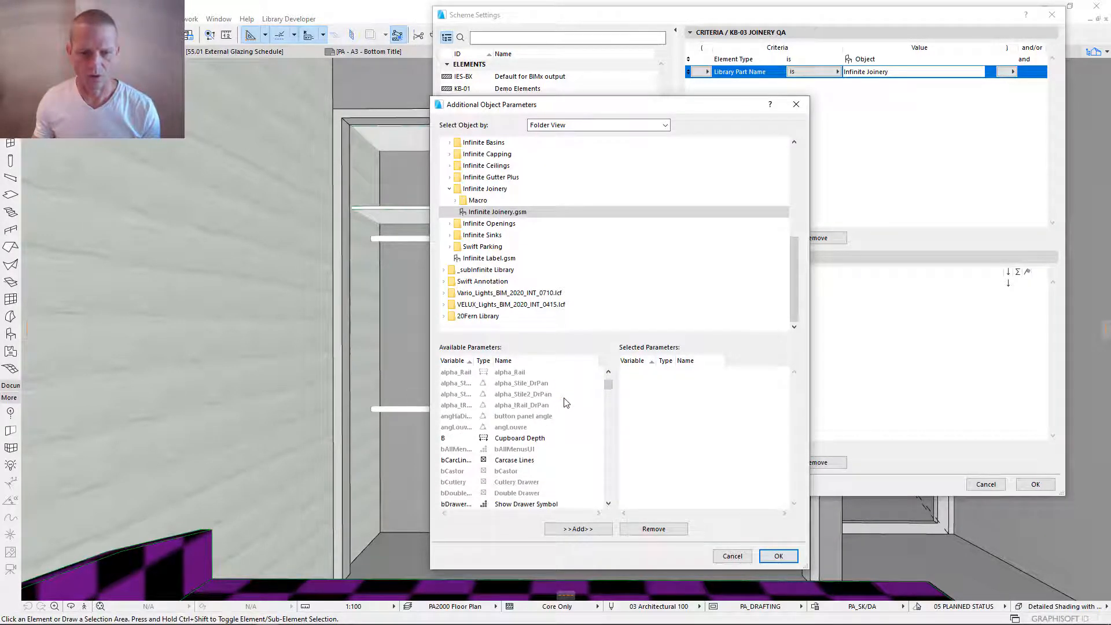
{"action": "scroll", "coordinate": [544, 413], "scroll_direction": "down", "scroll_amount": 6}
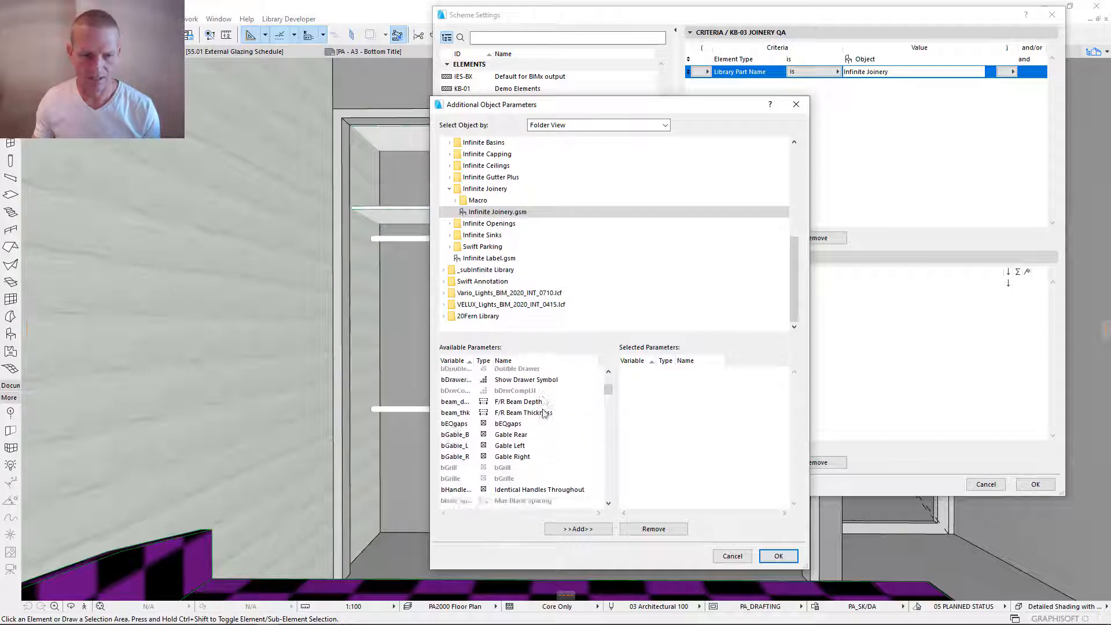
{"action": "scroll", "coordinate": [446, 440], "scroll_direction": "down", "scroll_amount": 4}
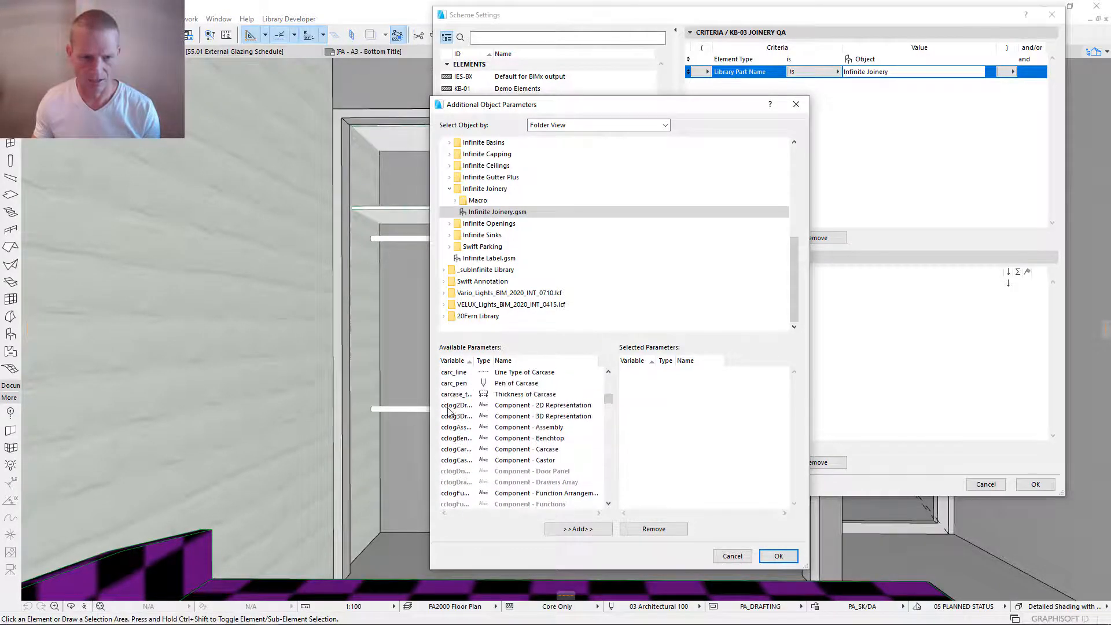
{"action": "left_click", "coordinate": [444, 407]}
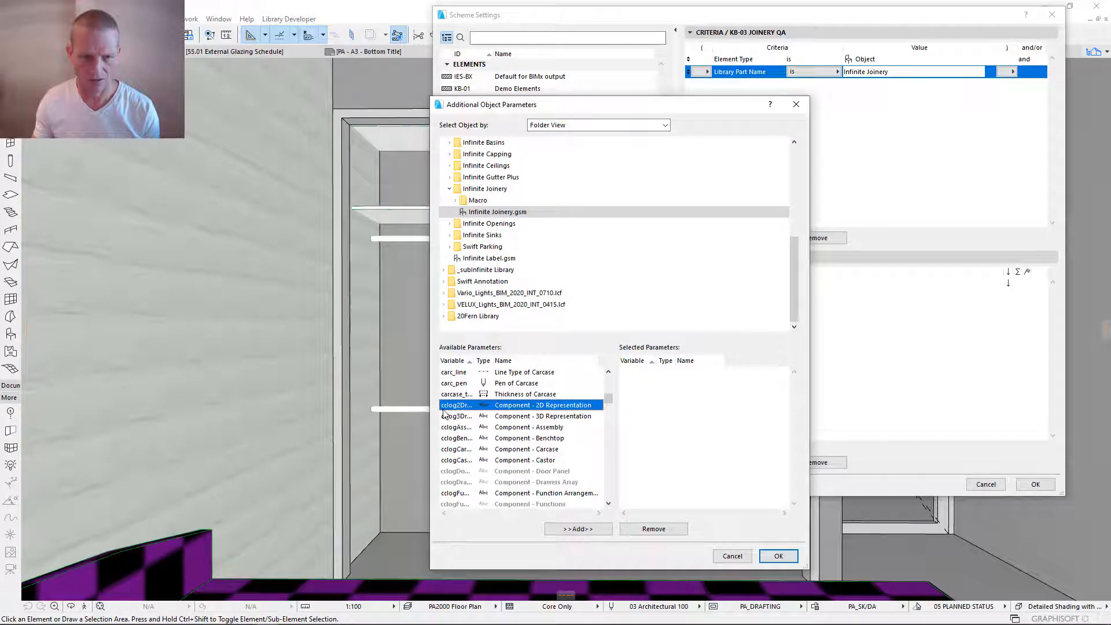
{"action": "left_click", "coordinate": [568, 416]}
{"action": "left_click", "coordinate": [564, 429]}
{"action": "left_click", "coordinate": [563, 439]}
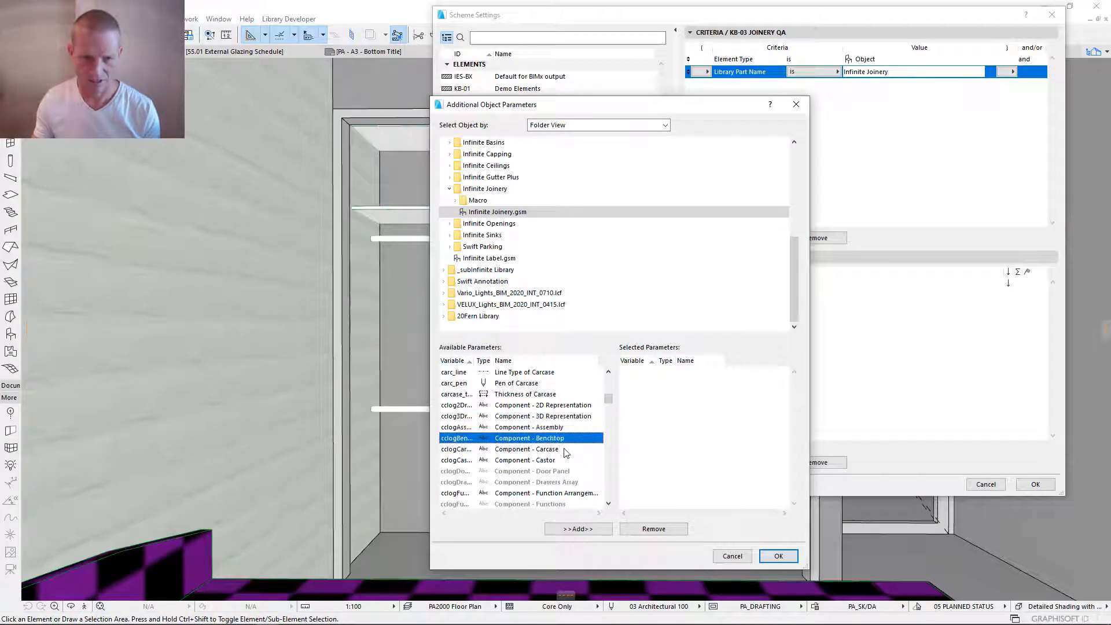
{"action": "left_click", "coordinate": [564, 450]}
{"action": "left_click", "coordinate": [560, 461]}
{"action": "scroll", "coordinate": [586, 472], "scroll_direction": "down", "scroll_amount": 2}
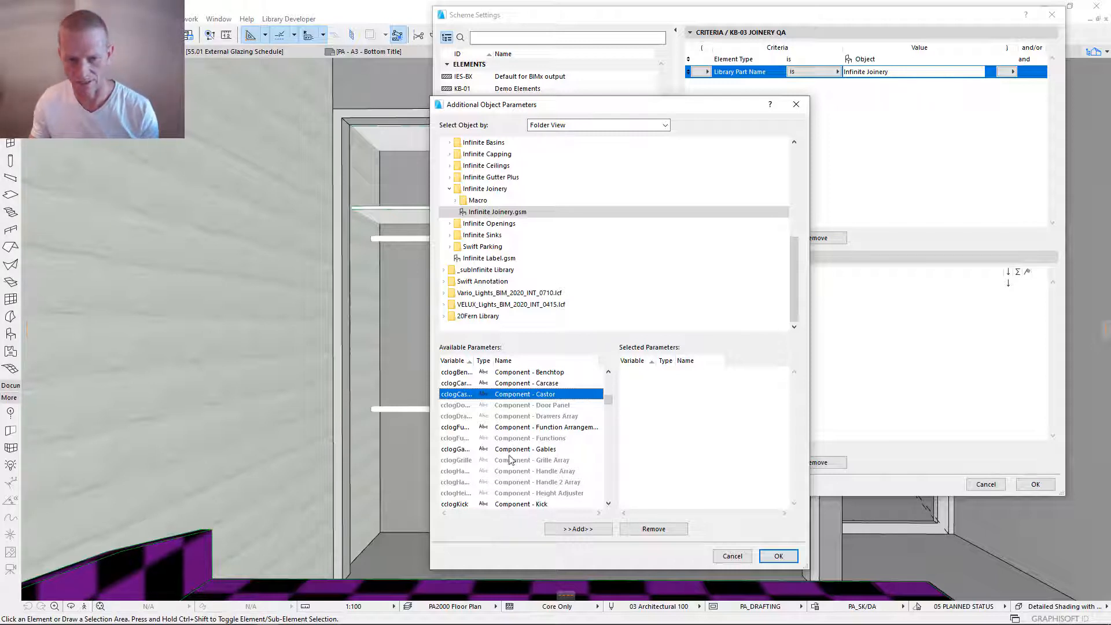
{"action": "scroll", "coordinate": [514, 453], "scroll_direction": "up", "scroll_amount": 1}
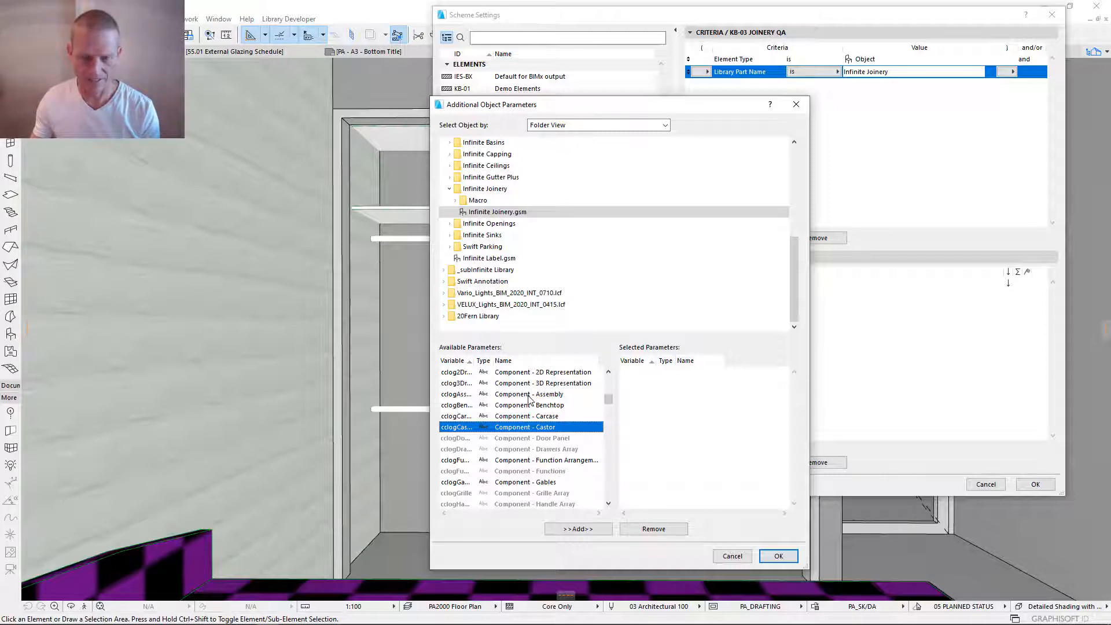
- Add the Assembly, Benchtop, Carcase, Castor, Function Arrangement and Gables component parameters to the selected schedule parameters
{"action": "left_click", "coordinate": [529, 395]}
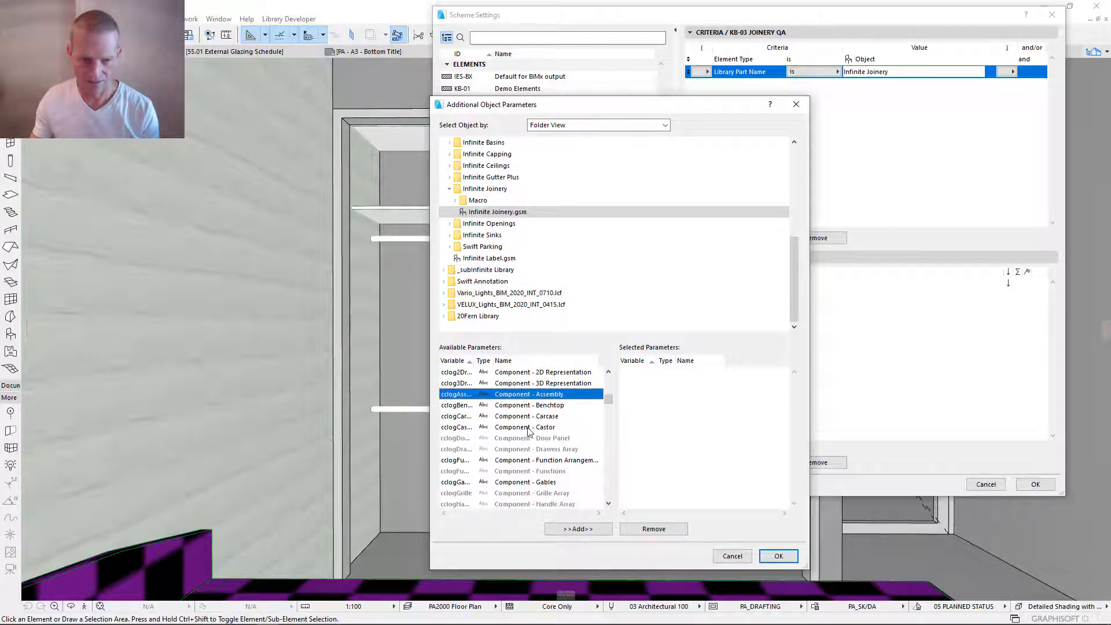
{"action": "left_click", "coordinate": [529, 428], "text": "shift"}
{"action": "left_click", "coordinate": [578, 528]}
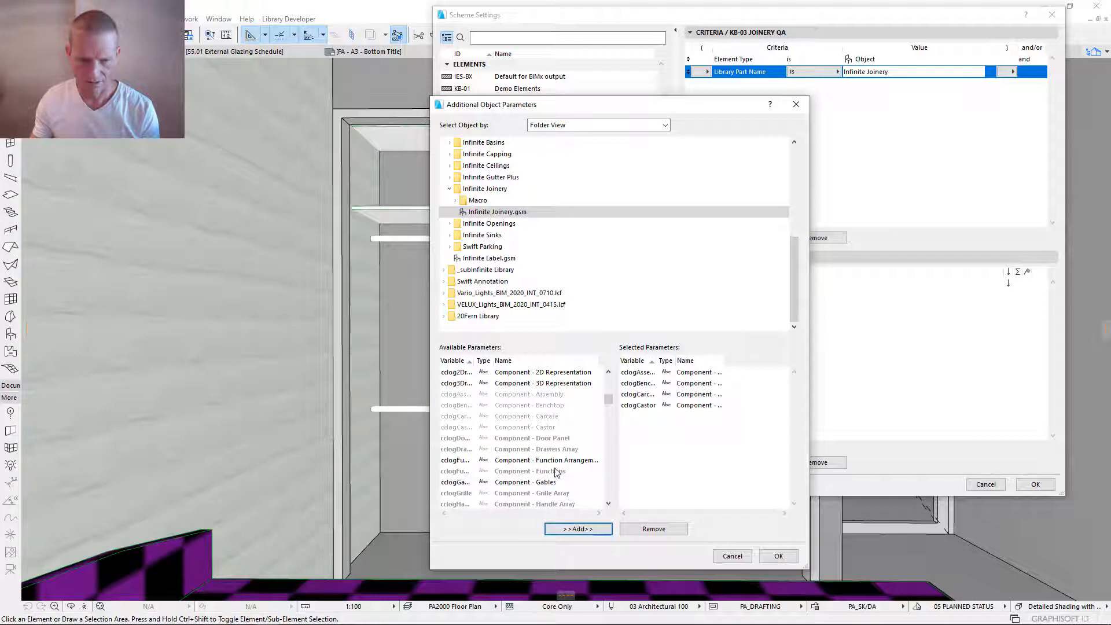
{"action": "left_click", "coordinate": [555, 463]}
{"action": "left_click", "coordinate": [544, 484], "text": "ctrl"}
{"action": "left_click", "coordinate": [577, 529]}
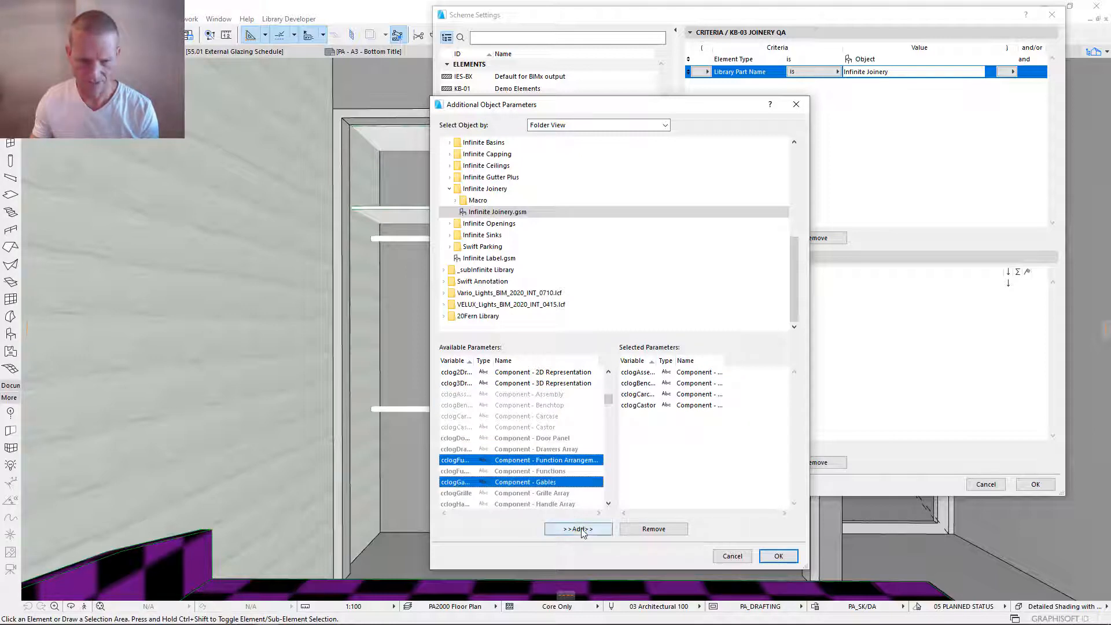
- Add the Kick, Legs, Partition and Rails component parameters to the selected schedule parameters
{"action": "scroll", "coordinate": [567, 441], "scroll_direction": "down", "scroll_amount": 3}
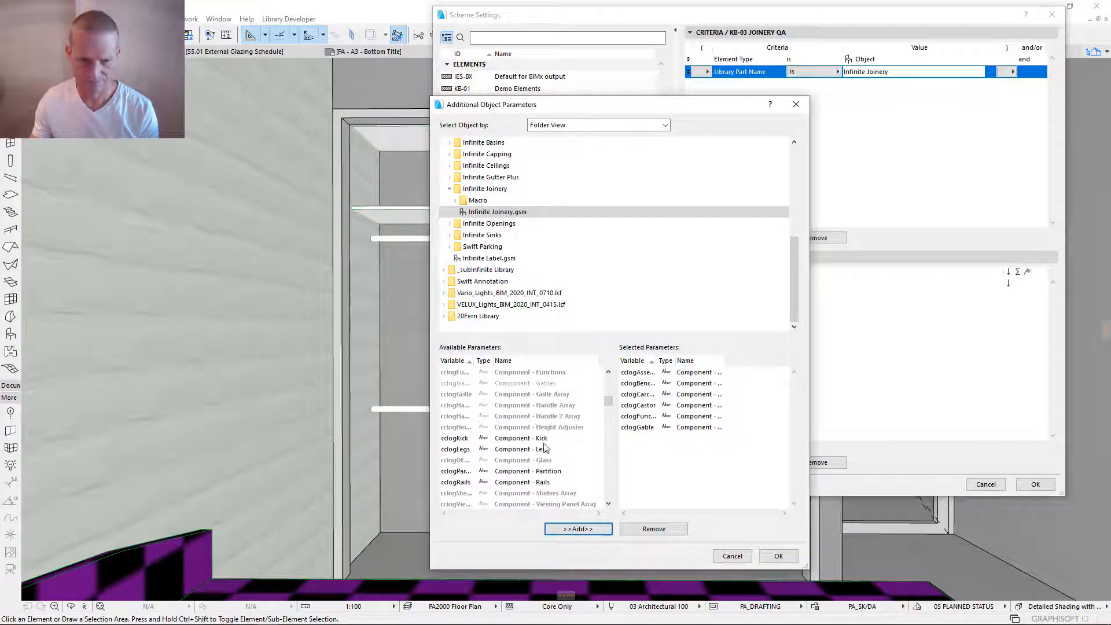
{"action": "left_click", "coordinate": [538, 438]}
{"action": "left_click", "coordinate": [535, 450], "text": "ctrl"}
{"action": "left_click", "coordinate": [532, 471], "text": "ctrl"}
{"action": "left_click", "coordinate": [529, 483], "text": "ctrl"}
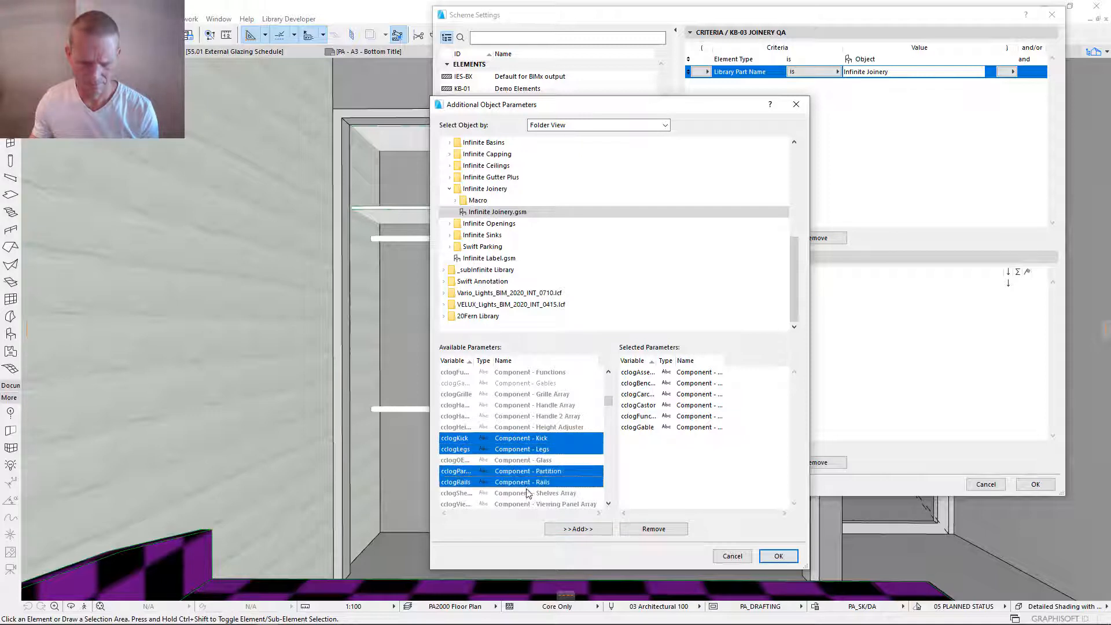
{"action": "scroll", "coordinate": [550, 474], "scroll_direction": "down", "scroll_amount": 2}
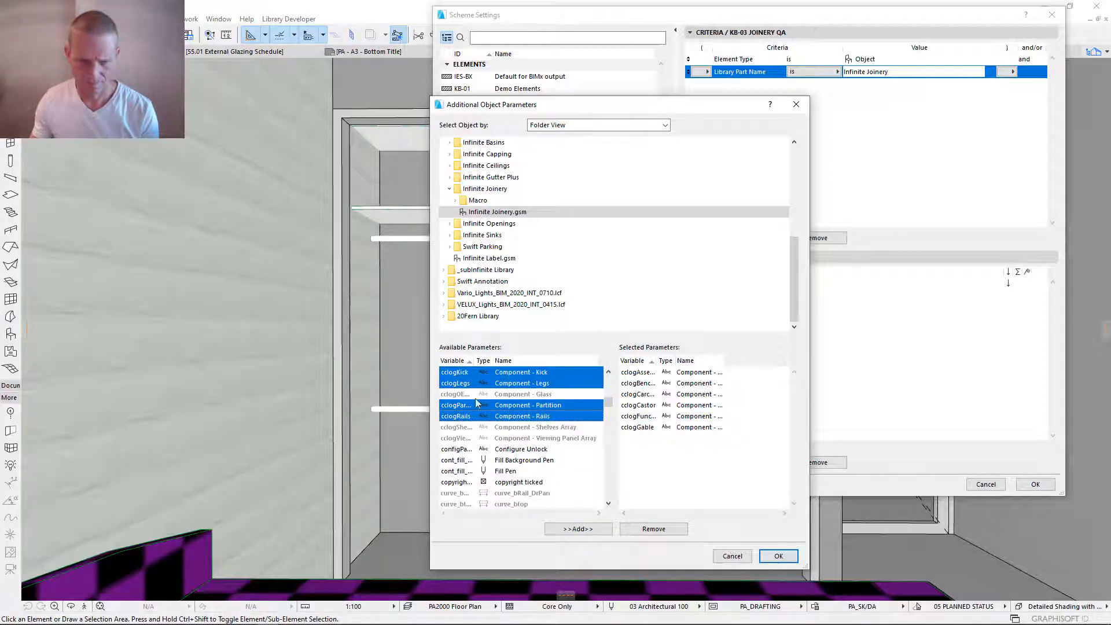
{"action": "left_click", "coordinate": [579, 529]}
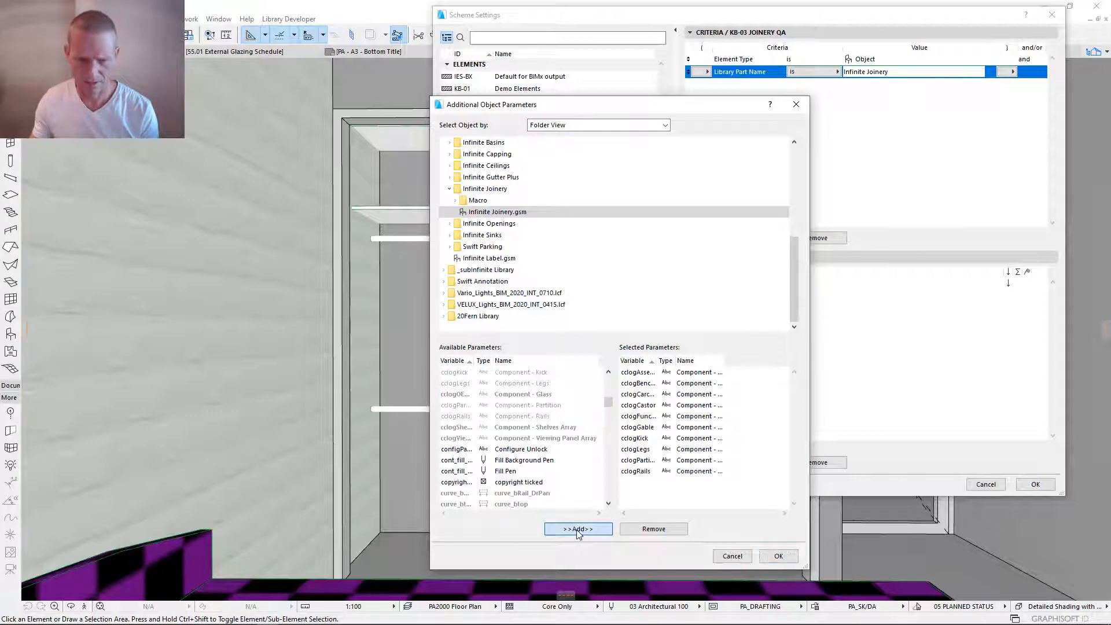
- Add the AlllogOEGlass, Door Panel, Drawers, Grille, Handle, Handle 2, Shelves and Viewing Panel parameters and accept the selection as schedule fields
{"action": "left_click_drag", "start_coordinate": [608, 404], "coordinate": [608, 376]}
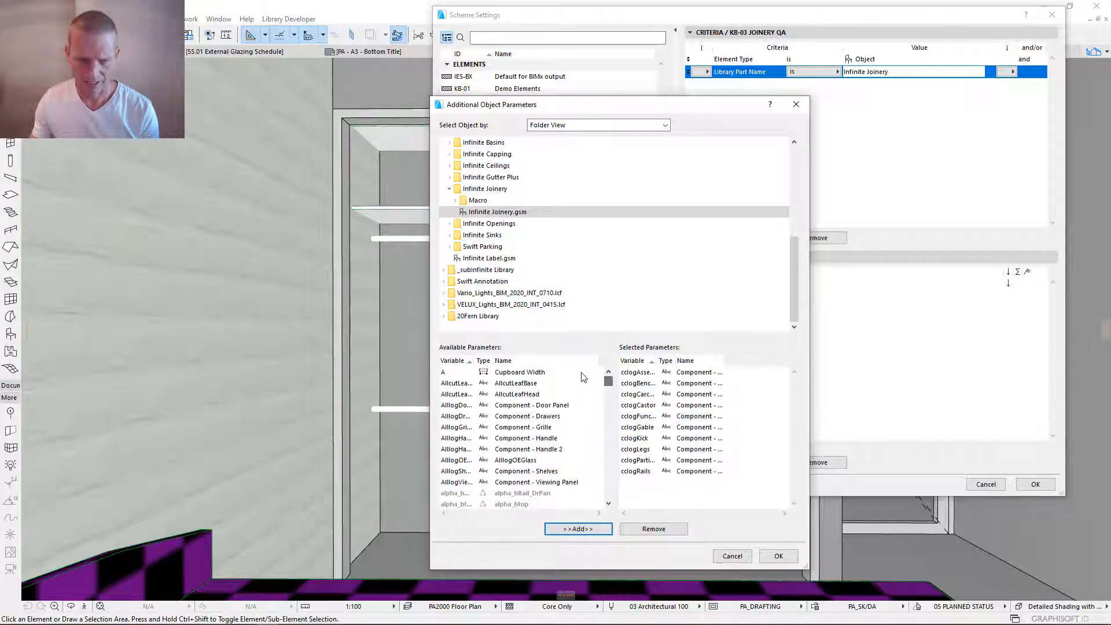
{"action": "left_click", "coordinate": [458, 406]}
{"action": "left_click", "coordinate": [466, 484], "text": "shift"}
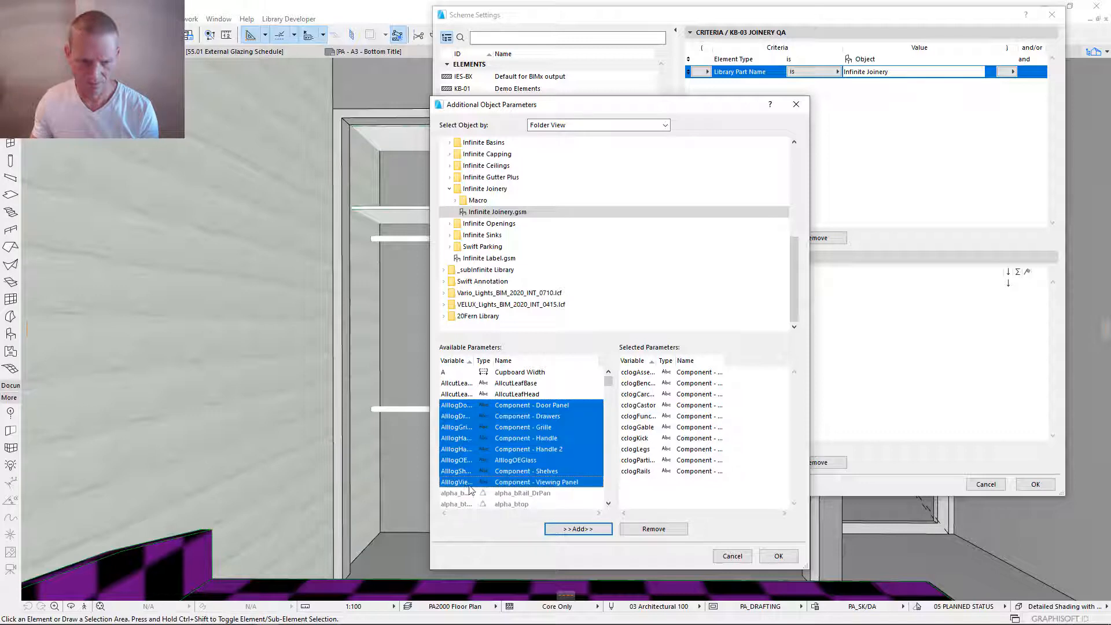
{"action": "left_click", "coordinate": [576, 530]}
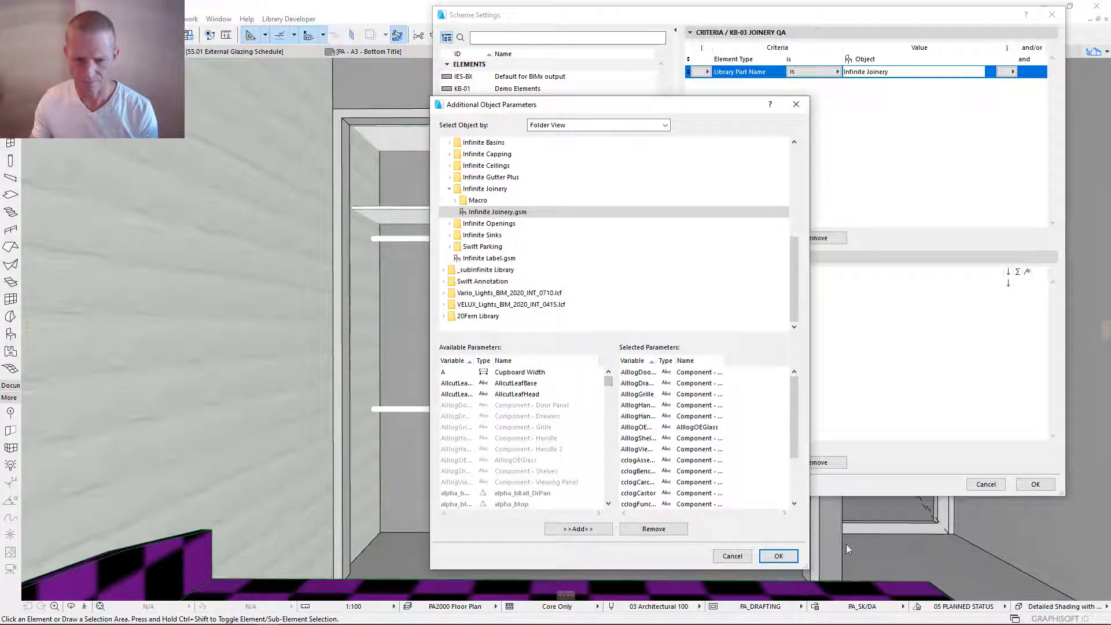
{"action": "left_click", "coordinate": [792, 554]}
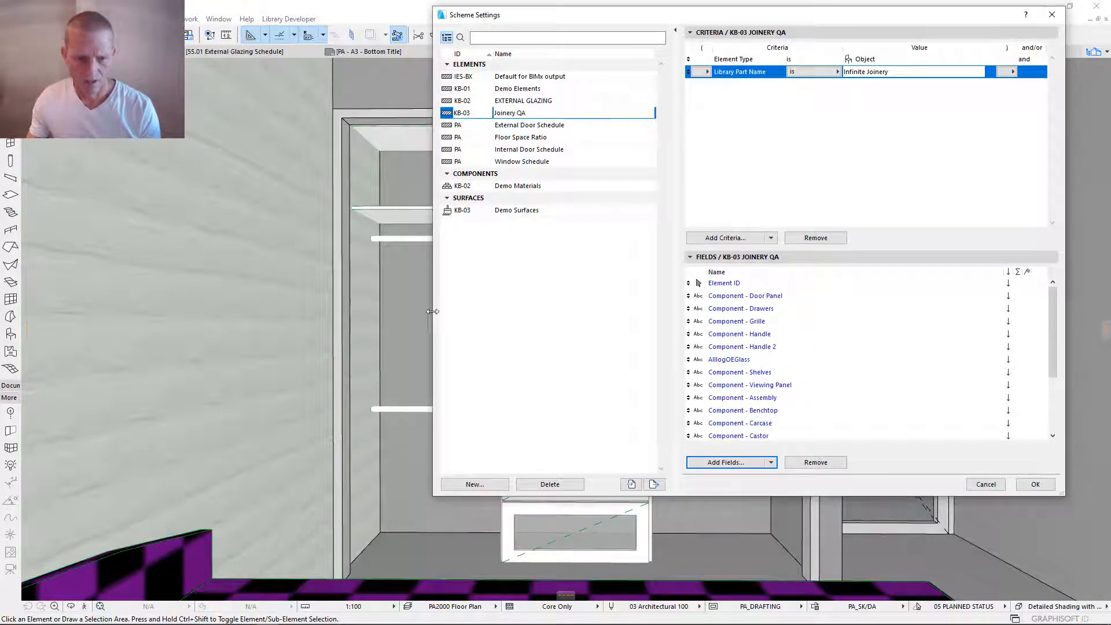
- Widen the Scheme Settings dialog and reorder the fields so Assembly, Carcase, Benchtop, Kick, Legs, Castor and Rails follow one another
{"action": "left_click_drag", "start_coordinate": [433, 318], "coordinate": [362, 318]}
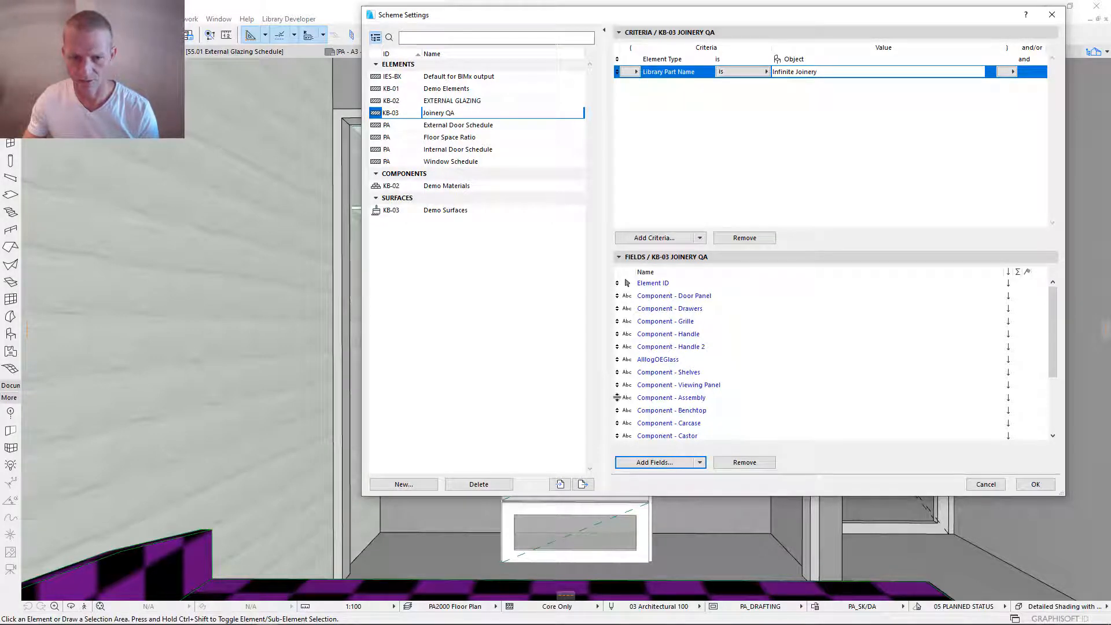
{"action": "scroll", "coordinate": [649, 375], "scroll_direction": "down", "scroll_amount": 1}
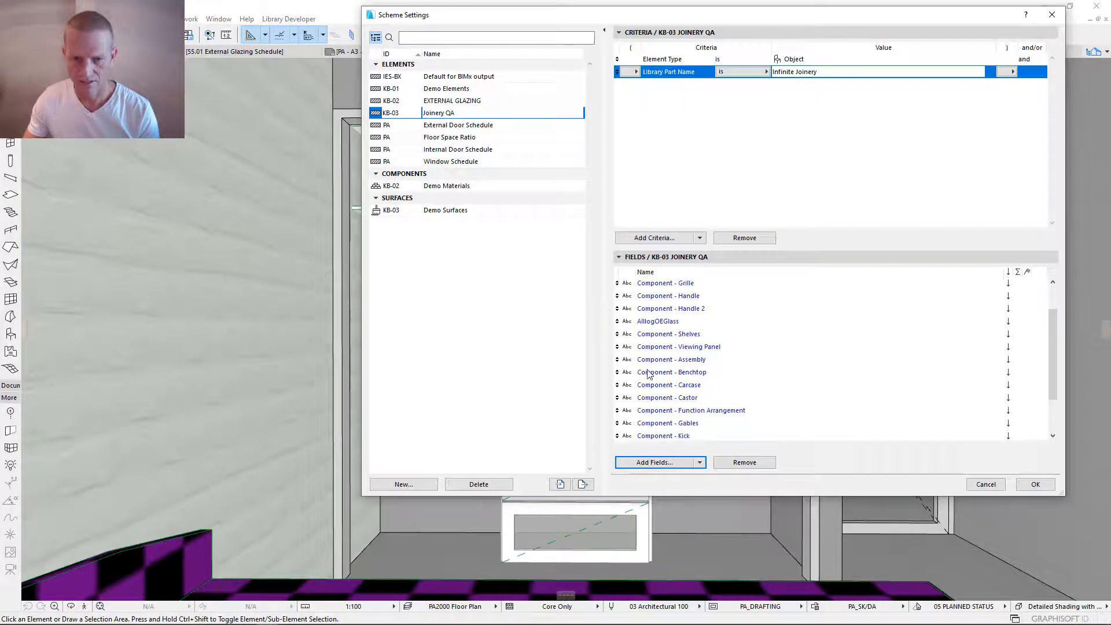
{"action": "left_click_drag", "start_coordinate": [617, 385], "coordinate": [618, 370]}
{"action": "left_click_drag", "start_coordinate": [618, 436], "coordinate": [618, 370]}
{"action": "scroll", "coordinate": [649, 384], "scroll_direction": "down", "scroll_amount": 1}
{"action": "left_click_drag", "start_coordinate": [618, 436], "coordinate": [617, 409]}
{"action": "left_click", "coordinate": [617, 398]}
{"action": "left_click", "coordinate": [618, 411]}
{"action": "scroll", "coordinate": [715, 425], "scroll_direction": "down", "scroll_amount": 1}
{"action": "left_click_drag", "start_coordinate": [617, 297], "coordinate": [609, 424]}
{"action": "scroll", "coordinate": [637, 359], "scroll_direction": "up", "scroll_amount": 2}
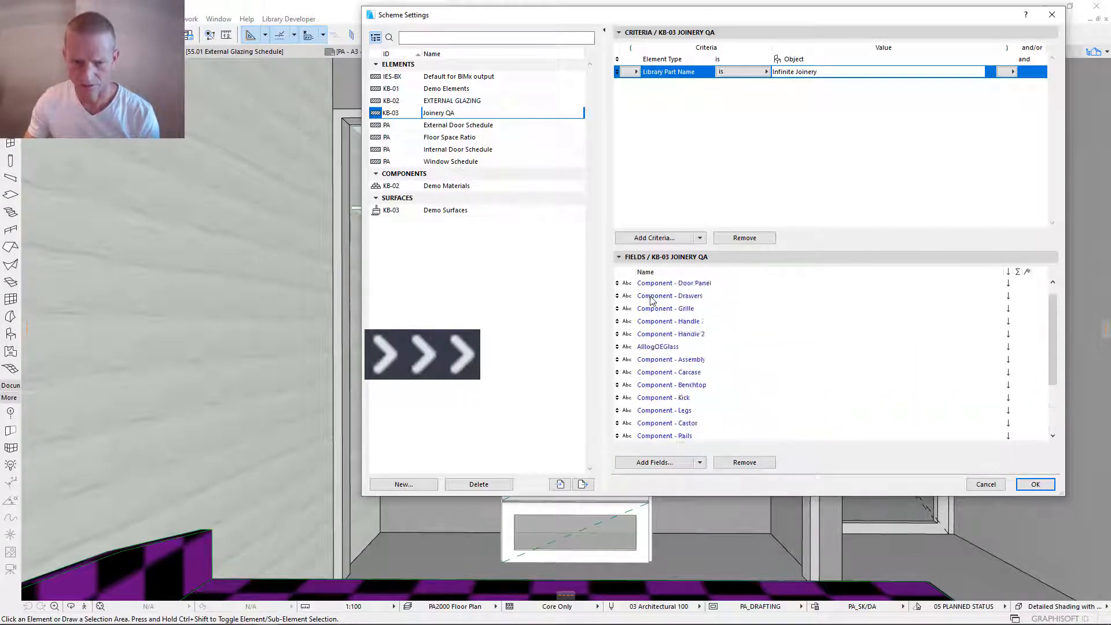
- Move the AlllogOEGlass, Handle 2, Handle, Grille and Drawers fields below Viewing Panel, and place Door Panel directly after Shelves
{"action": "left_click_drag", "start_coordinate": [617, 334], "coordinate": [619, 452]}
{"action": "scroll", "coordinate": [637, 370], "scroll_direction": "up", "scroll_amount": 2}
{"action": "left_click_drag", "start_coordinate": [618, 321], "coordinate": [625, 454]}
{"action": "scroll", "coordinate": [636, 370], "scroll_direction": "up", "scroll_amount": 2}
{"action": "scroll", "coordinate": [637, 370], "scroll_direction": "up", "scroll_amount": 2}
{"action": "left_click_drag", "start_coordinate": [618, 295], "coordinate": [703, 347]}
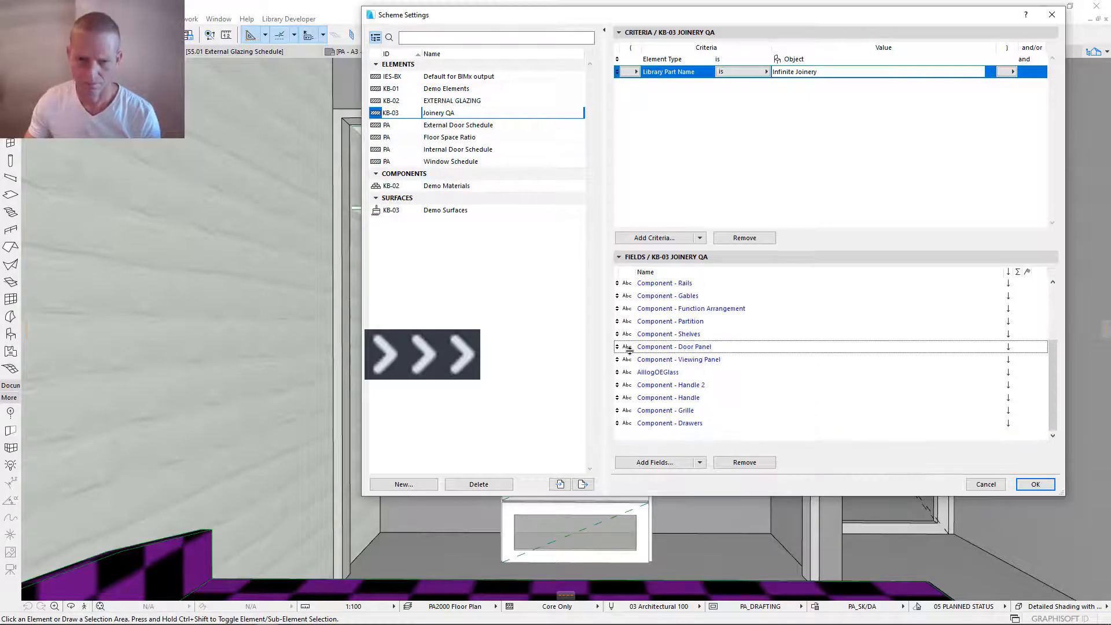
{"action": "scroll", "coordinate": [735, 359], "scroll_direction": "up", "scroll_amount": 3}
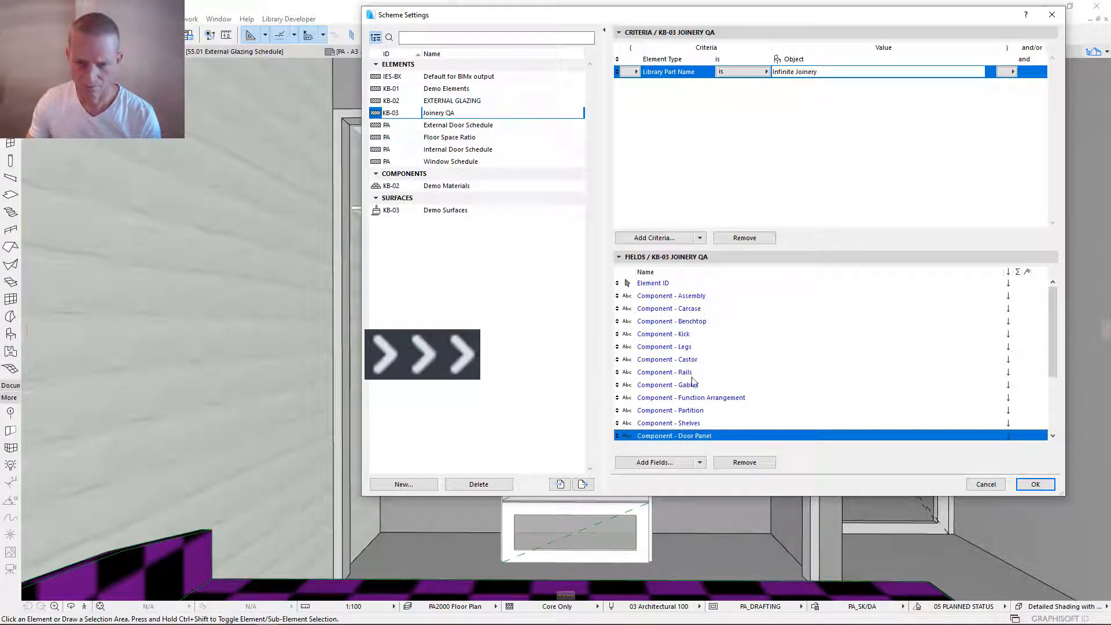
- Place the Gables field directly after Kick, move Shelves below Viewing Panel, and accept the Joinery QA scheme settings
{"action": "scroll", "coordinate": [718, 363], "scroll_direction": "down", "scroll_amount": 3}
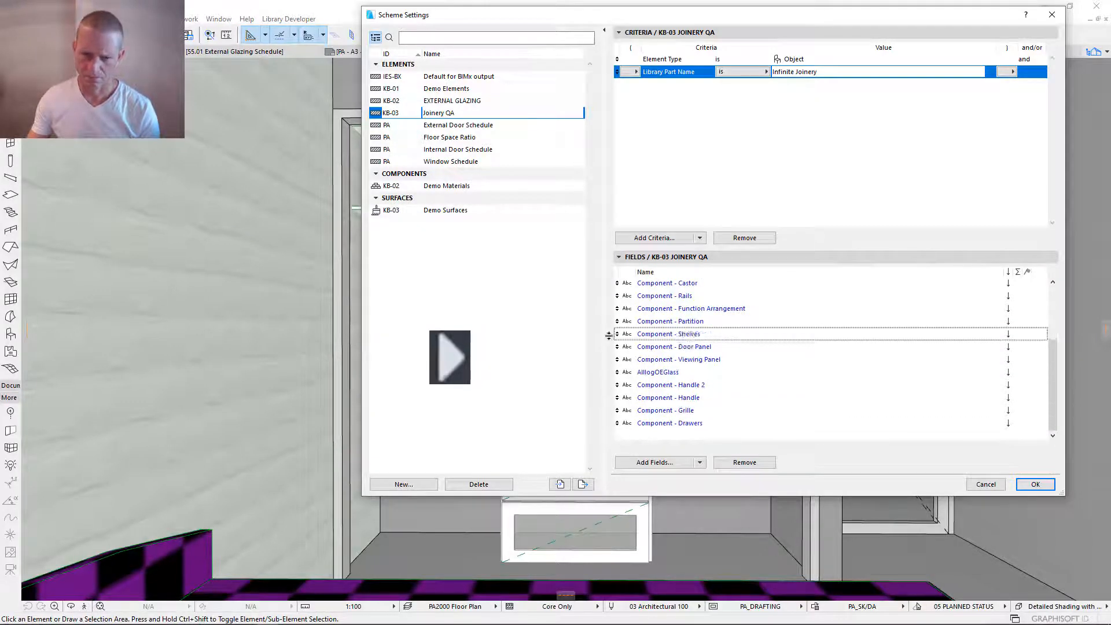
{"action": "scroll", "coordinate": [614, 335], "scroll_direction": "up", "scroll_amount": 3}
{"action": "left_click", "coordinate": [770, 176]}
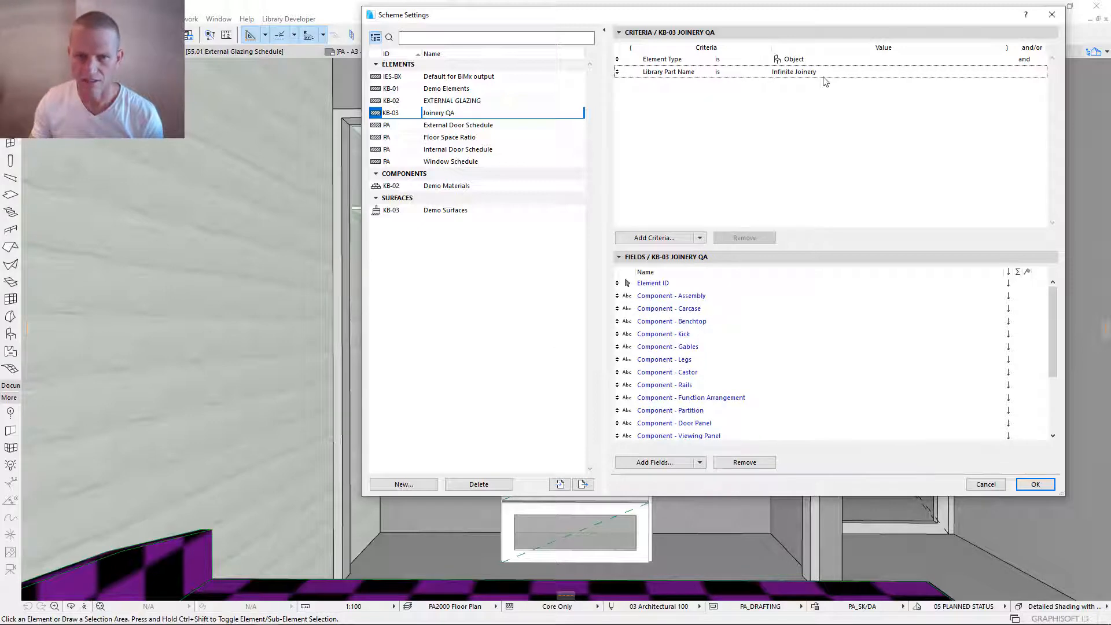
{"action": "left_click", "coordinate": [1036, 485]}
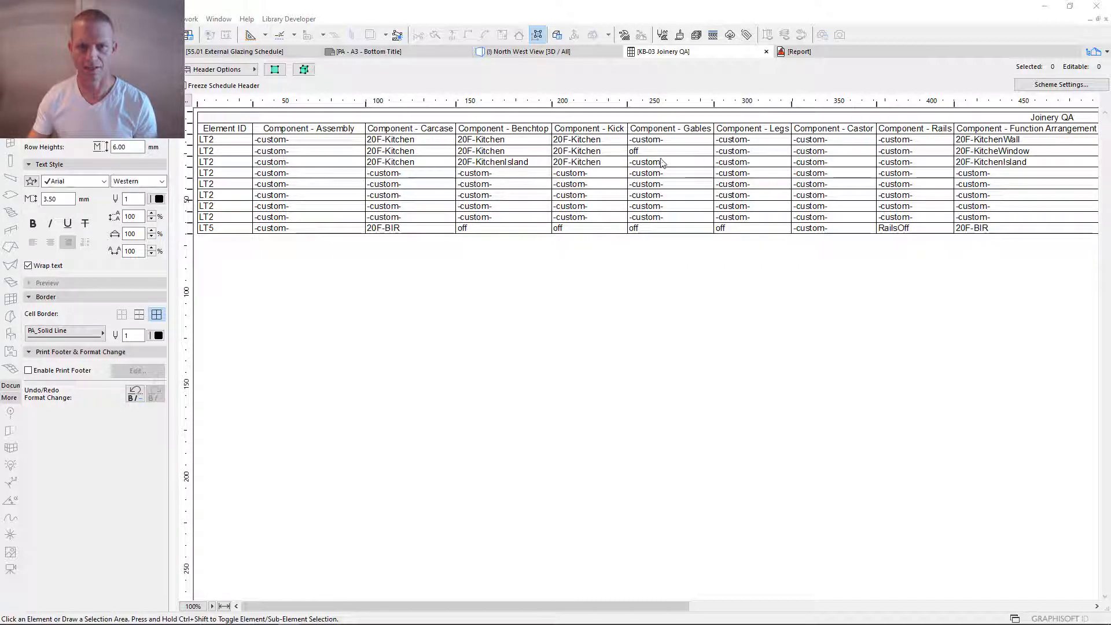
- Set the Gables component to off for the 20F-KitchenWall and 20F-KitchenIsland rows of the Joinery QA schedule
{"action": "left_click", "coordinate": [697, 144]}
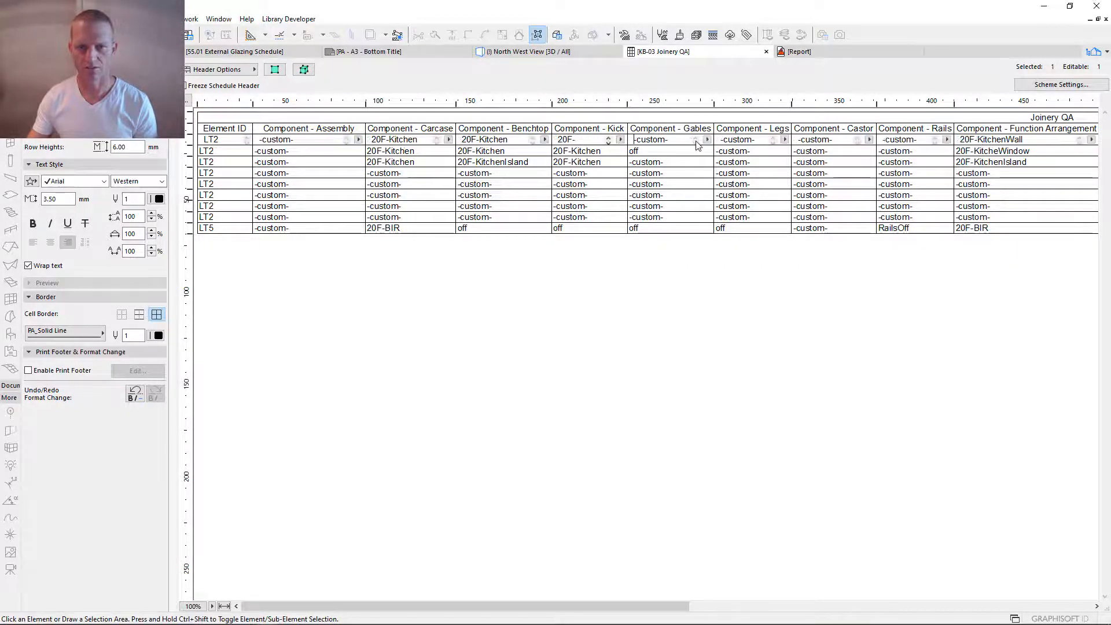
{"action": "left_click", "coordinate": [706, 139]}
{"action": "left_click", "coordinate": [696, 166]}
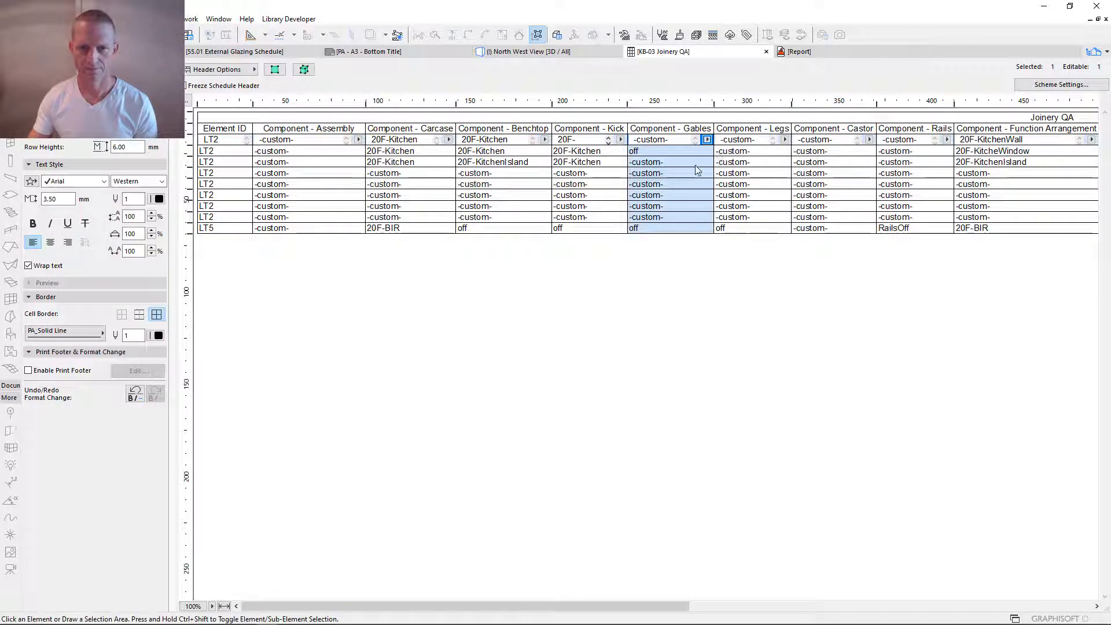
{"action": "left_click", "coordinate": [706, 163]}
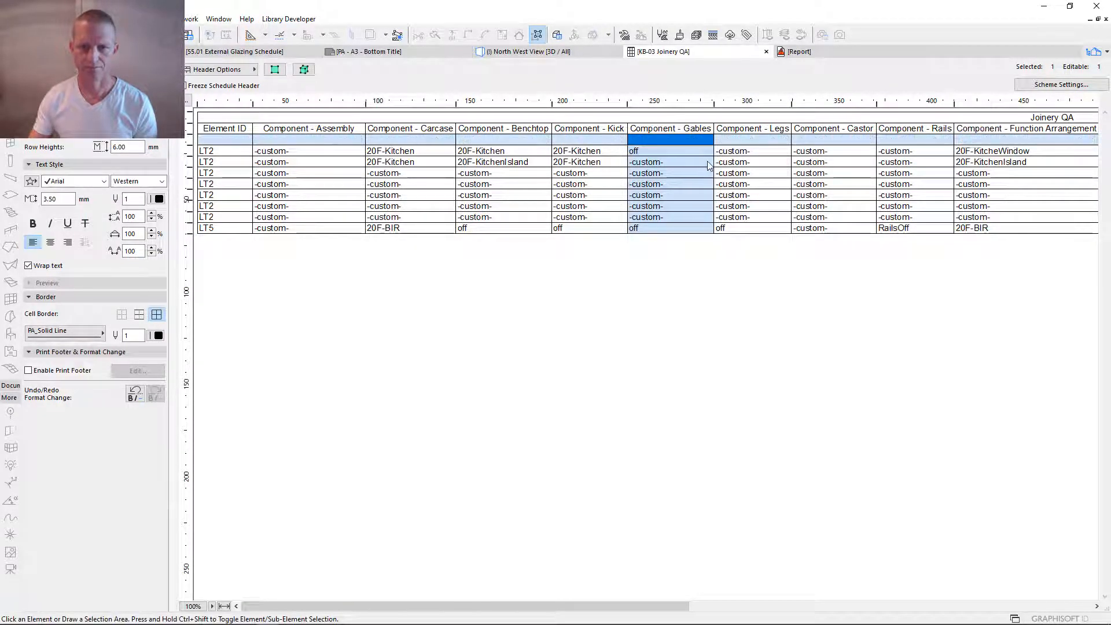
{"action": "left_click", "coordinate": [708, 162]}
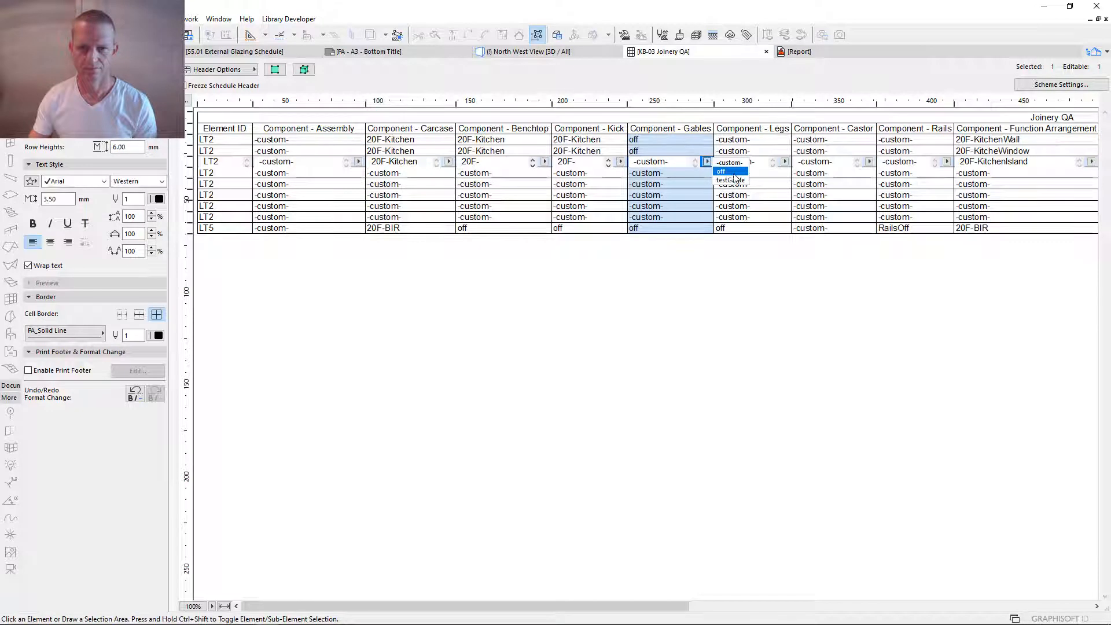
{"action": "left_click", "coordinate": [732, 173]}
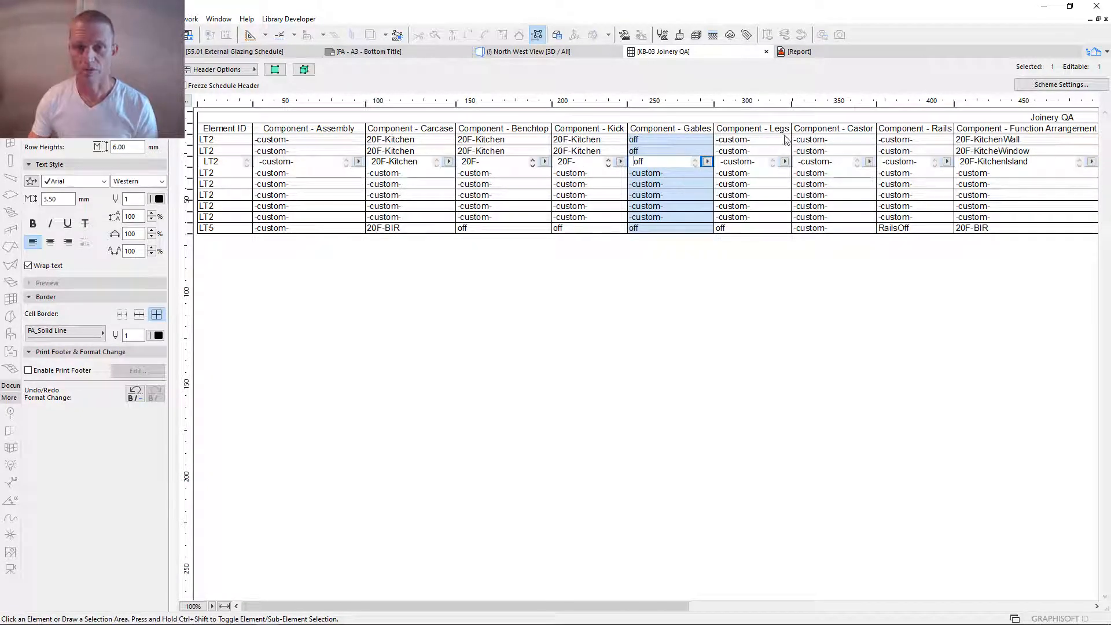
- Check which Legs and Rails component presets are available for the 20F-KitchenWall row, keeping both as -custom-
{"action": "left_click", "coordinate": [785, 143]}
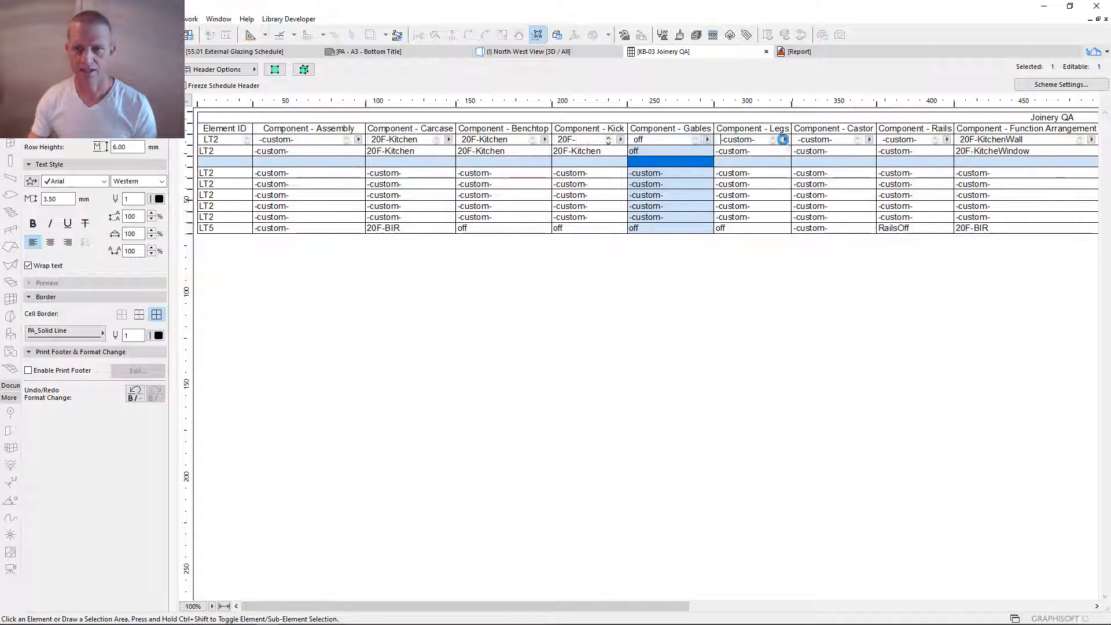
{"action": "left_click", "coordinate": [784, 140]}
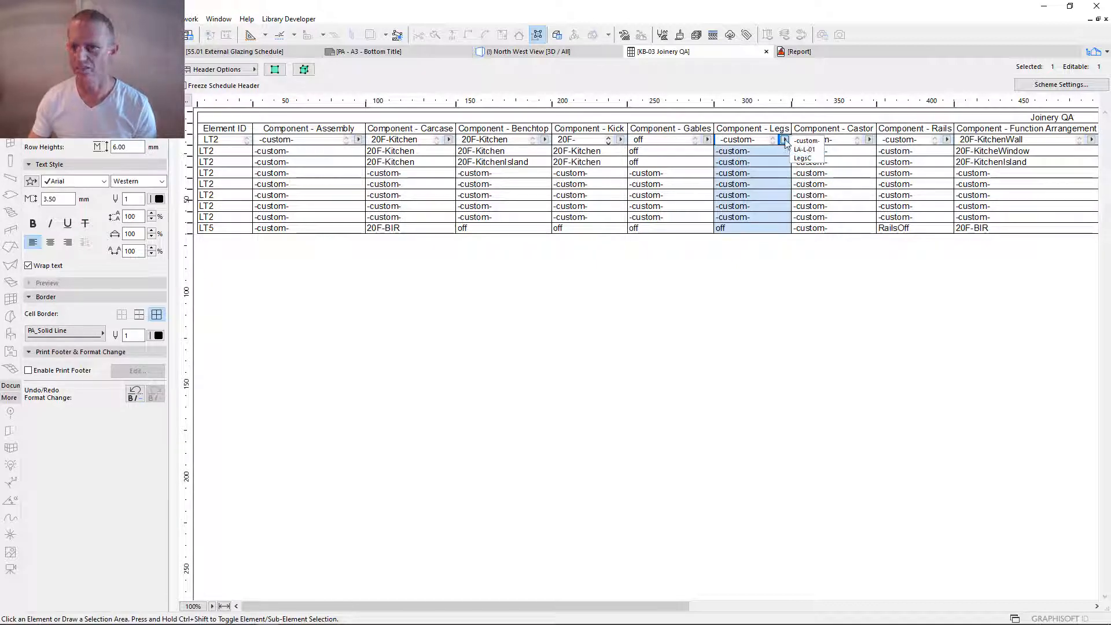
{"action": "left_click", "coordinate": [785, 141]}
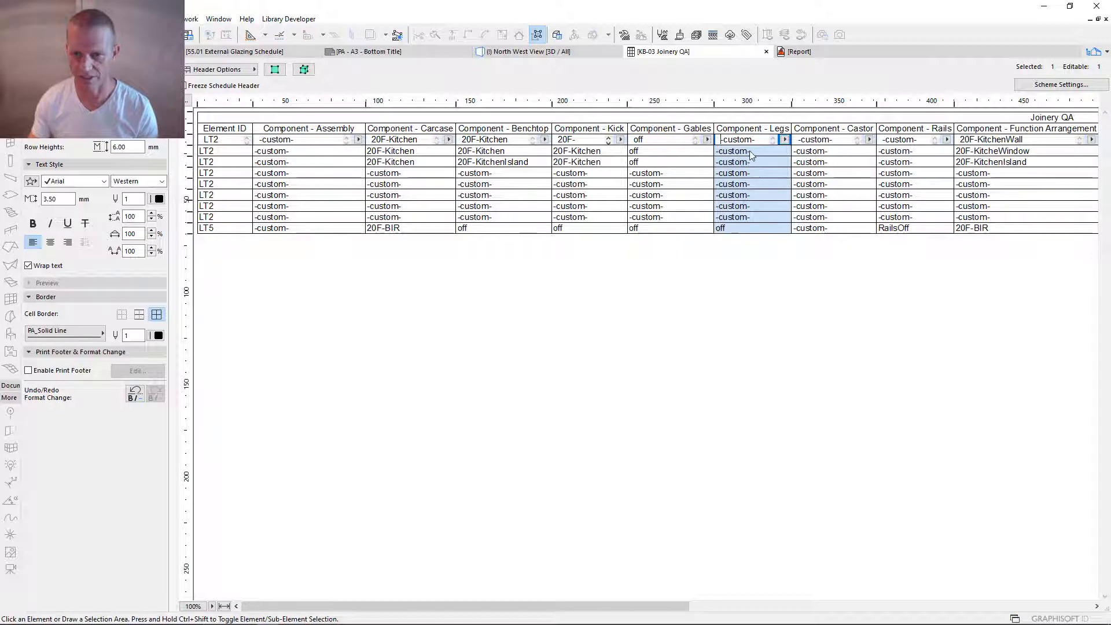
{"action": "left_click", "coordinate": [947, 140]}
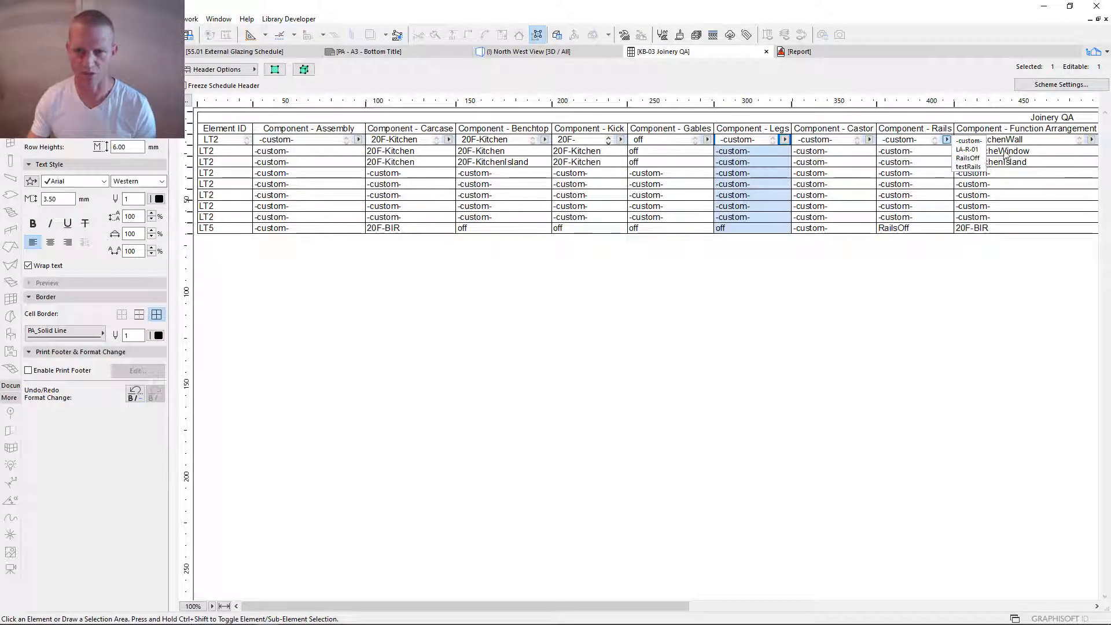
{"action": "left_click", "coordinate": [918, 153]}
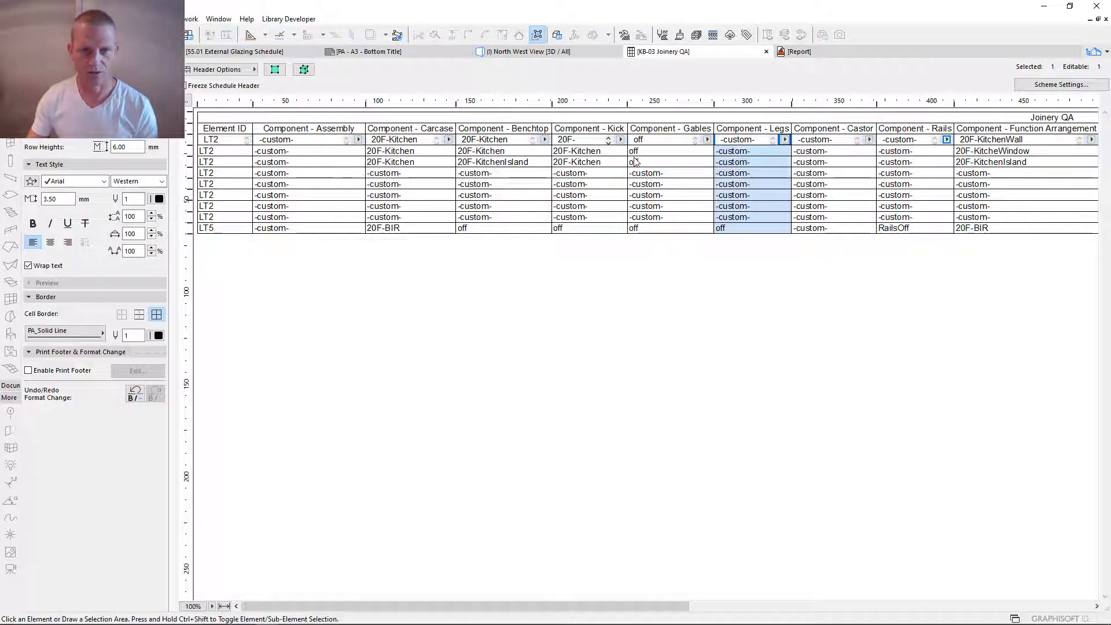
- Set the Assembly component to 20F-KitchenIsland for the row whose function arrangement is 20F-KitchenIsland
{"action": "left_click", "coordinate": [327, 166]}
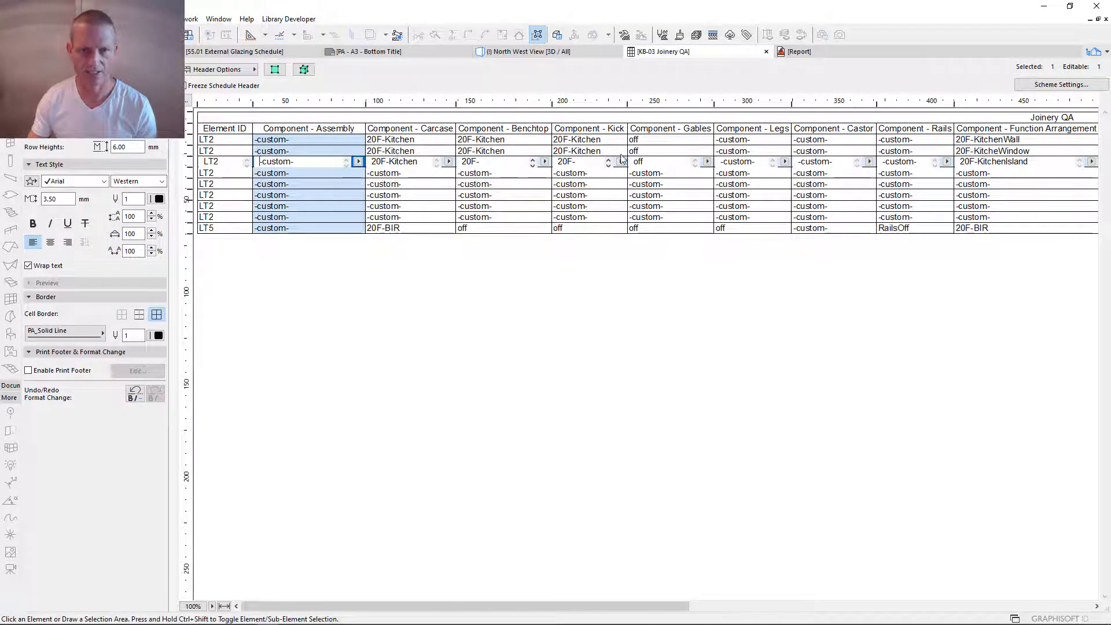
{"action": "left_click", "coordinate": [345, 151]}
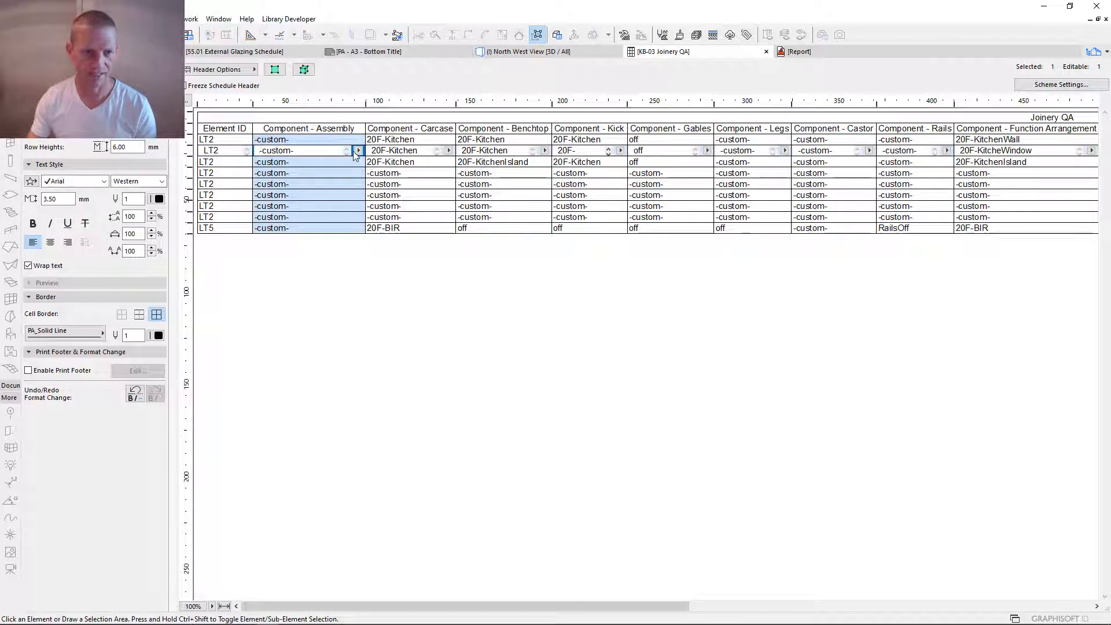
{"action": "left_click", "coordinate": [356, 161]}
{"action": "left_click", "coordinate": [358, 162]}
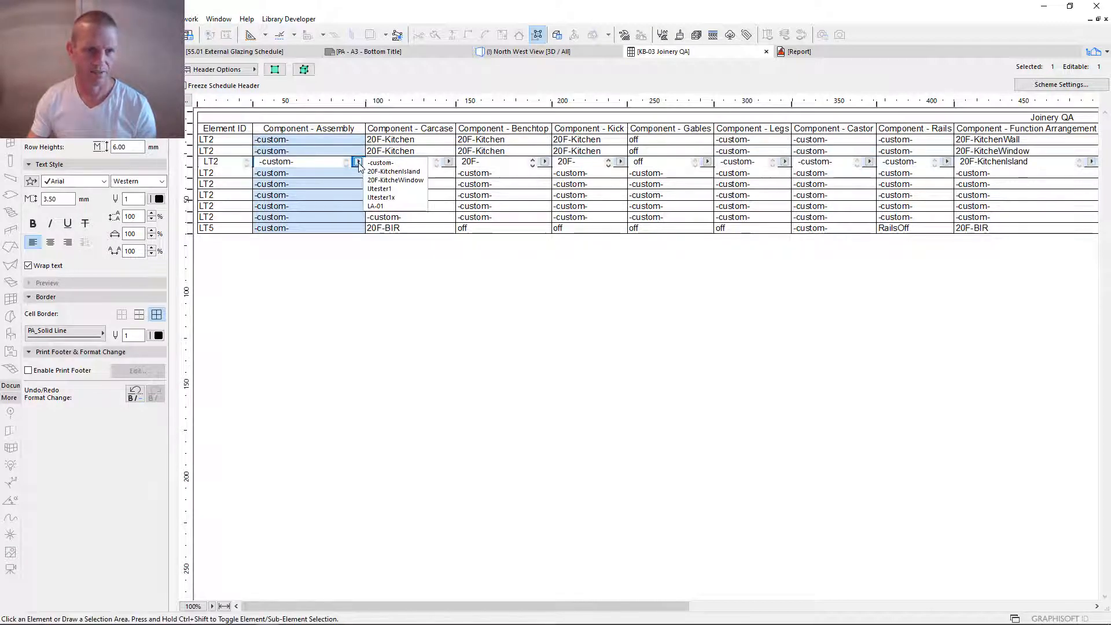
{"action": "left_click", "coordinate": [413, 172]}
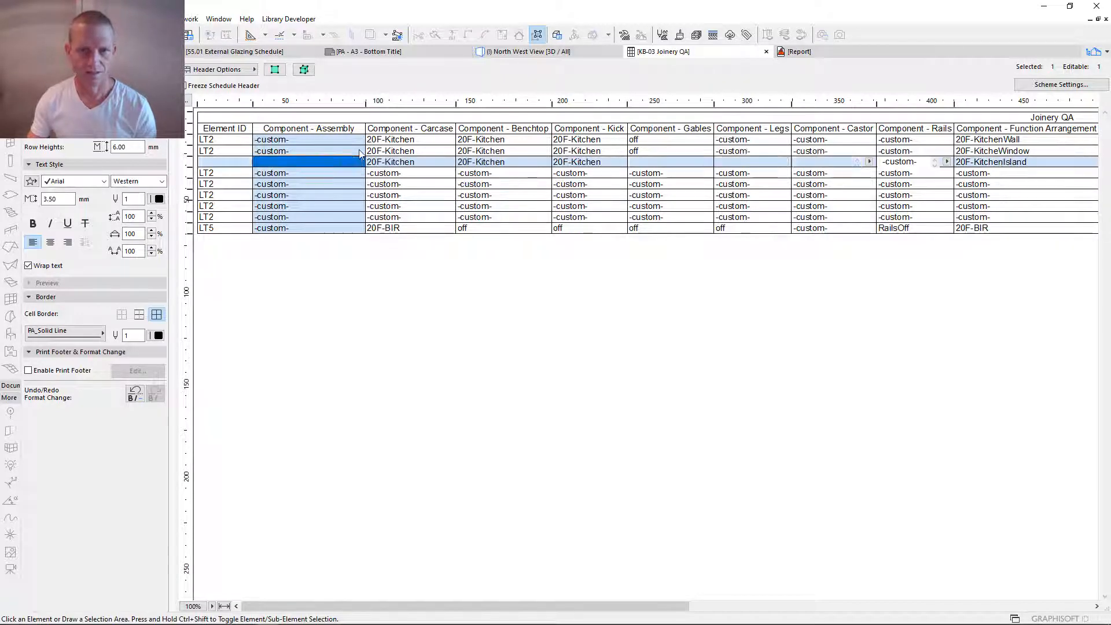
- Set the Assembly component to 20F-KitcheWindow for the row whose function arrangement is 20F-KitcheWindow
{"action": "left_click", "coordinate": [1029, 150]}
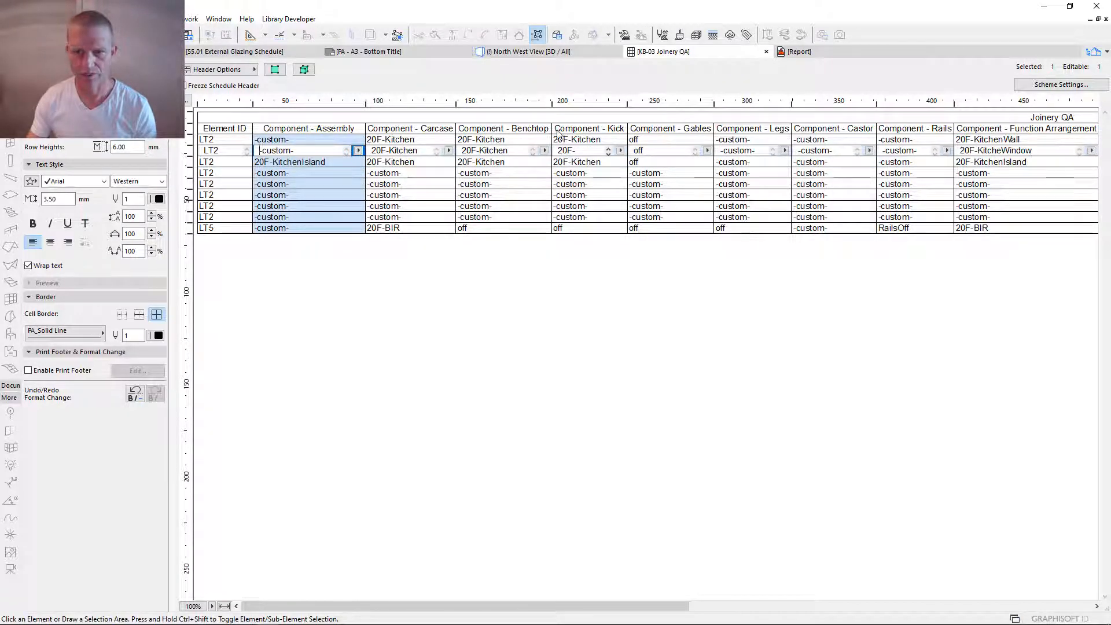
{"action": "left_click", "coordinate": [358, 150]}
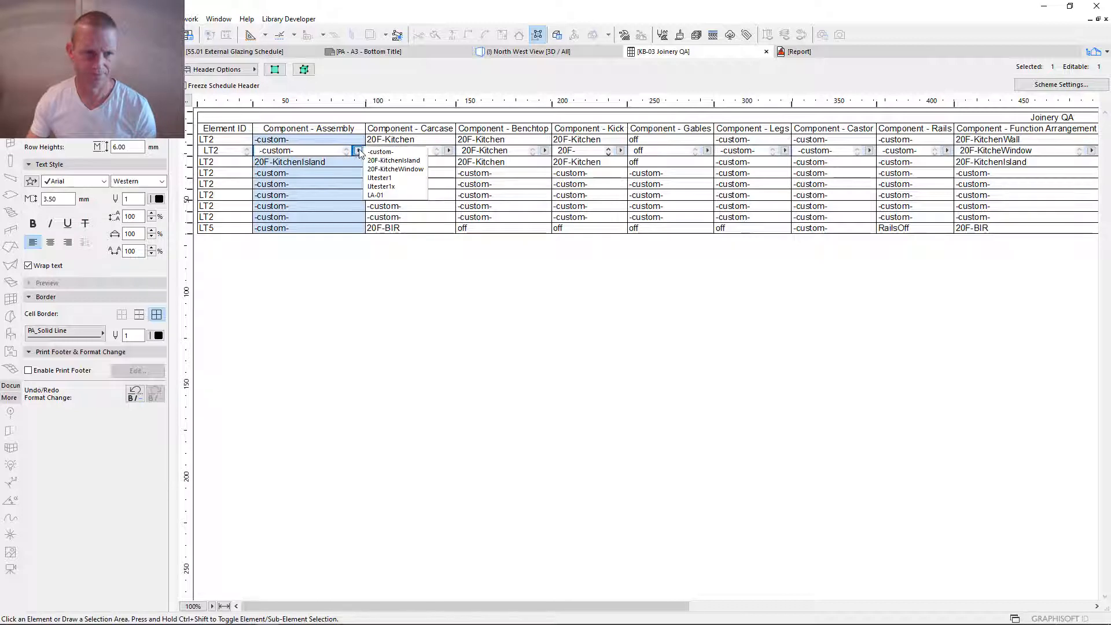
{"action": "left_click", "coordinate": [407, 175]}
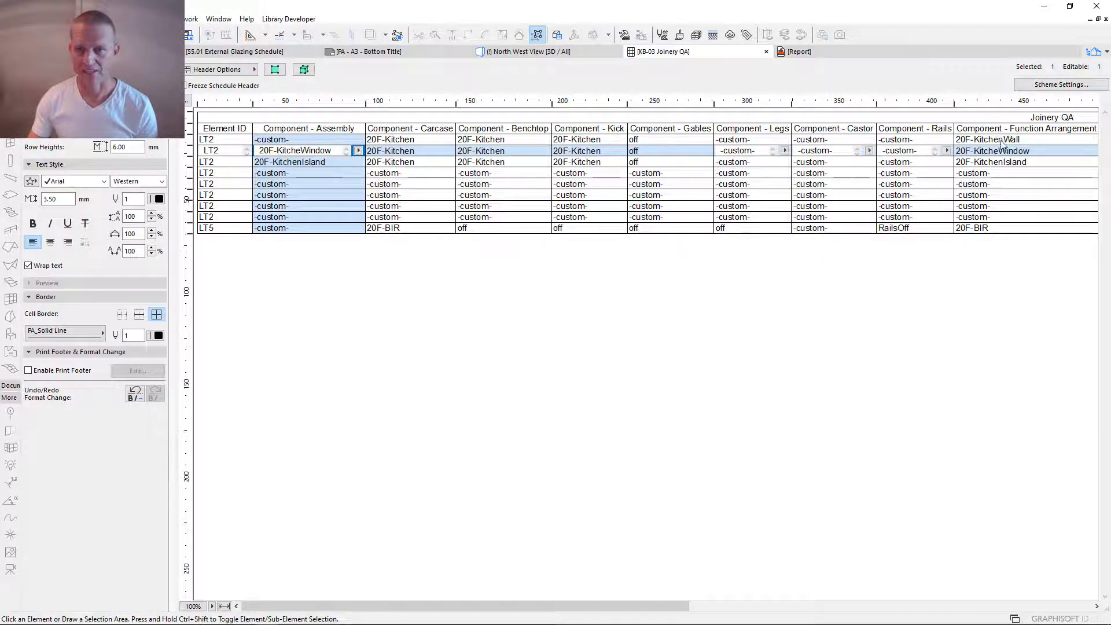